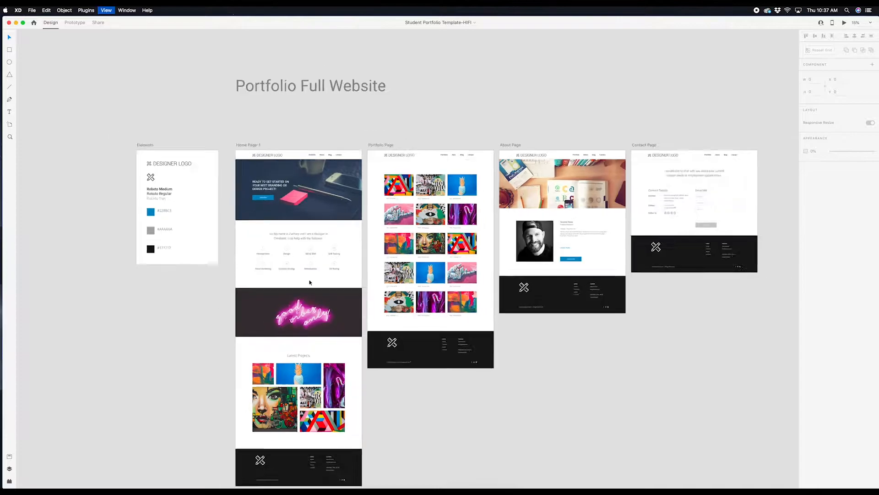
Step: Examine the Portfolio Full Website artboards, including the second home page version, and the neighbouring Portfolio Only Website section
{"action": "left_click_drag", "start_coordinate": [474, 371], "coordinate": [418, 302]}
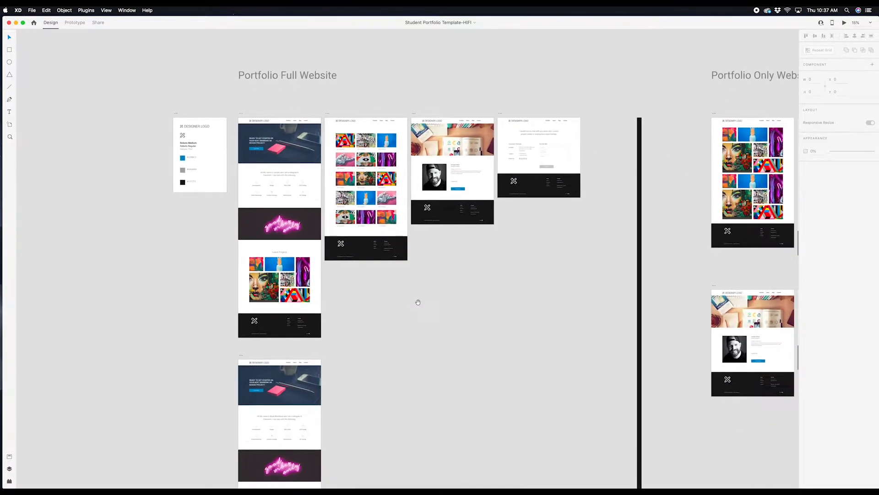
{"action": "left_click_drag", "start_coordinate": [395, 411], "coordinate": [407, 289]}
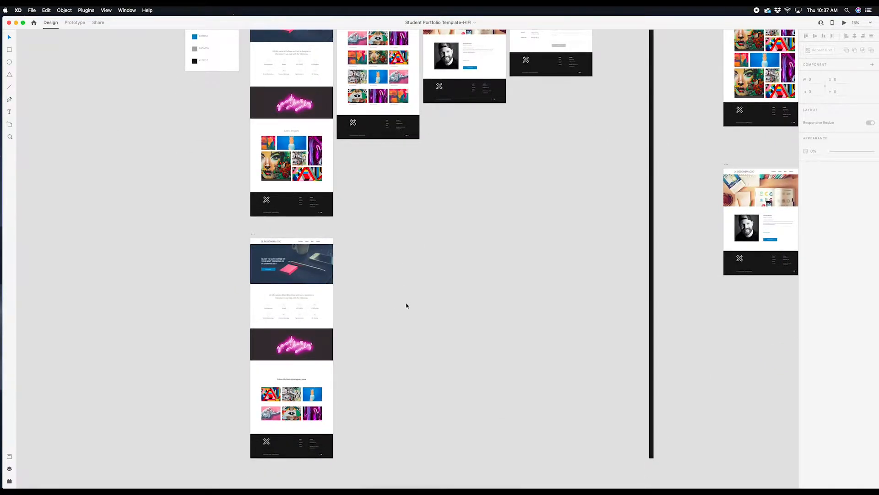
{"action": "left_click_drag", "start_coordinate": [417, 257], "coordinate": [409, 389]}
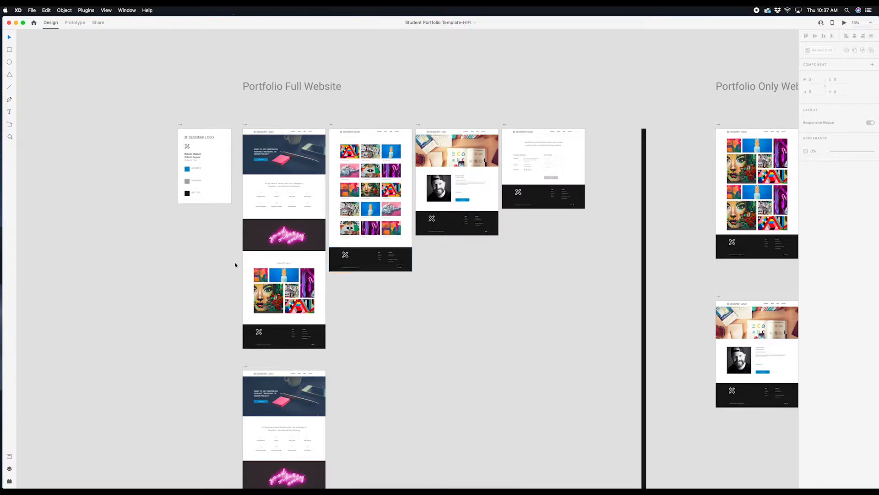
{"action": "scroll", "coordinate": [461, 291], "scroll_direction": "up", "scroll_amount": 3}
{"action": "scroll", "coordinate": [461, 290], "scroll_direction": "right", "scroll_amount": 2}
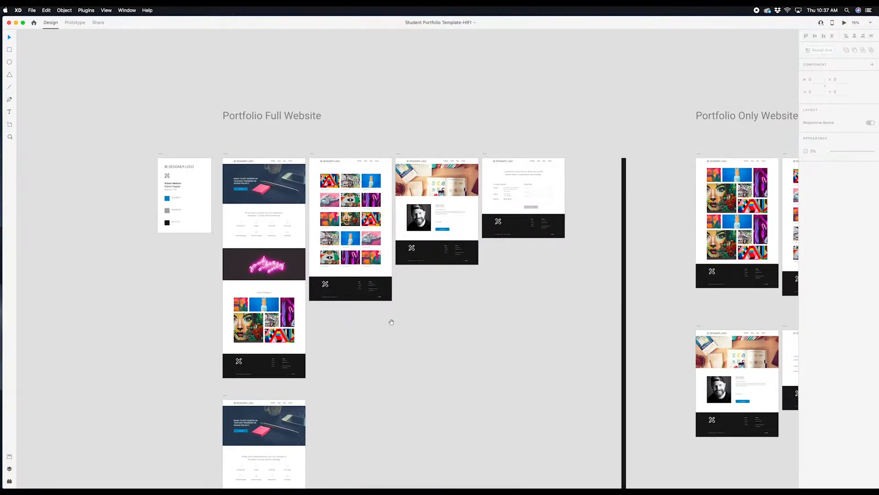
{"action": "scroll", "coordinate": [351, 255], "scroll_direction": "down", "scroll_amount": 5}
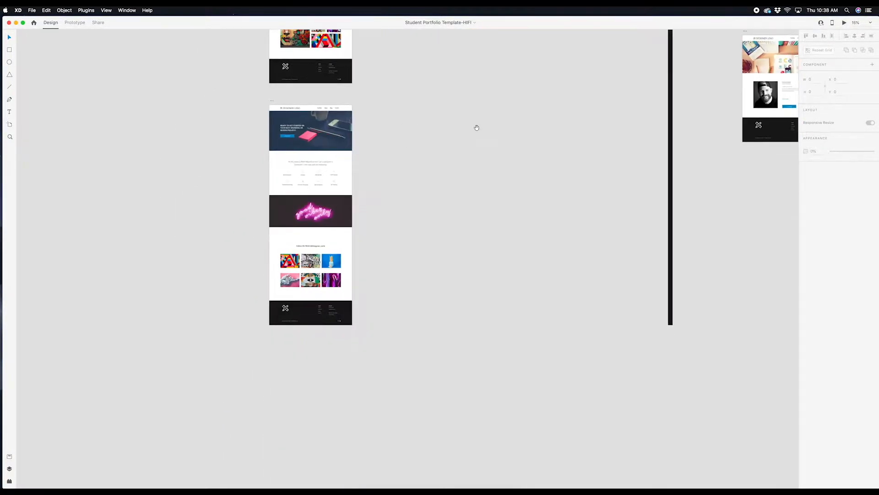
{"action": "scroll", "coordinate": [475, 128], "scroll_direction": "right", "scroll_amount": 5}
{"action": "left_click_drag", "start_coordinate": [462, 192], "coordinate": [330, 264]}
{"action": "left_click_drag", "start_coordinate": [471, 155], "coordinate": [370, 270]}
{"action": "left_click_drag", "start_coordinate": [450, 262], "coordinate": [457, 203]}
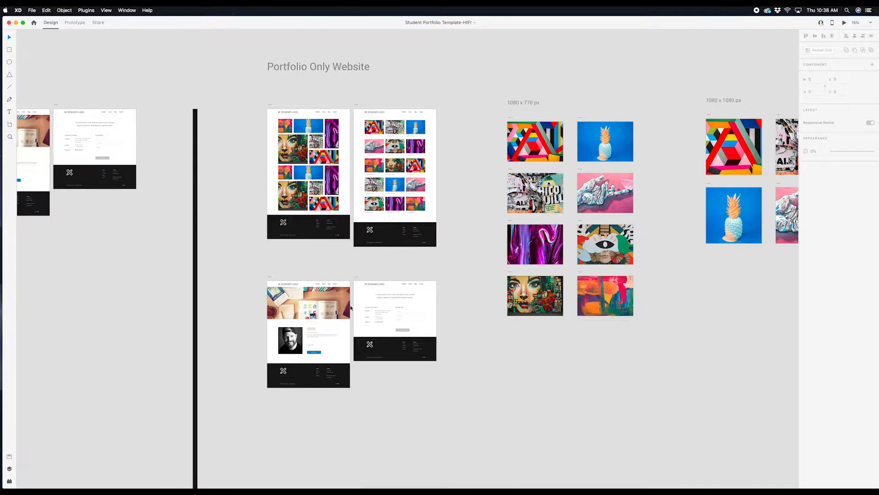
{"action": "left_click_drag", "start_coordinate": [279, 262], "coordinate": [419, 247]}
{"action": "left_click_drag", "start_coordinate": [243, 273], "coordinate": [462, 257]}
{"action": "left_click_drag", "start_coordinate": [256, 450], "coordinate": [310, 449]}
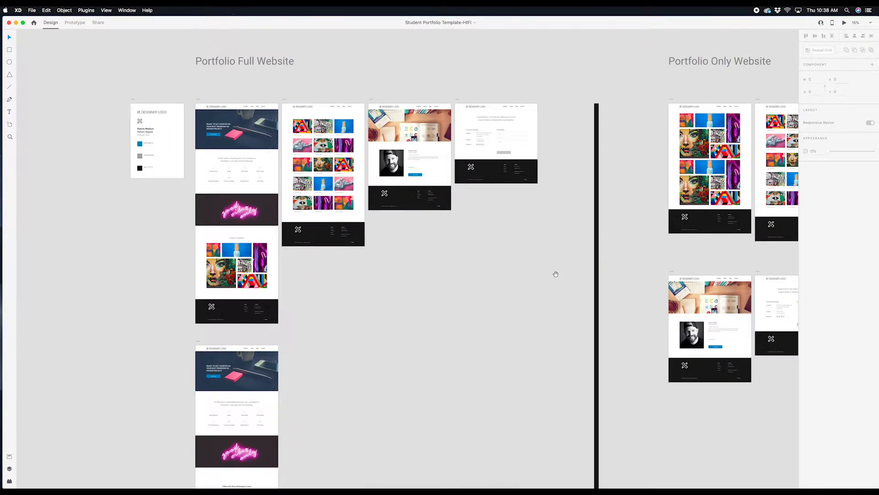
Step: Compare the image grids of the two Portfolio Only home page artboards at 50% zoom
{"action": "left_click_drag", "start_coordinate": [556, 273], "coordinate": [262, 275]}
{"action": "left_click_drag", "start_coordinate": [379, 259], "coordinate": [334, 294]}
{"action": "key", "text": "super+equal"}
{"action": "key", "text": "super+equal"}
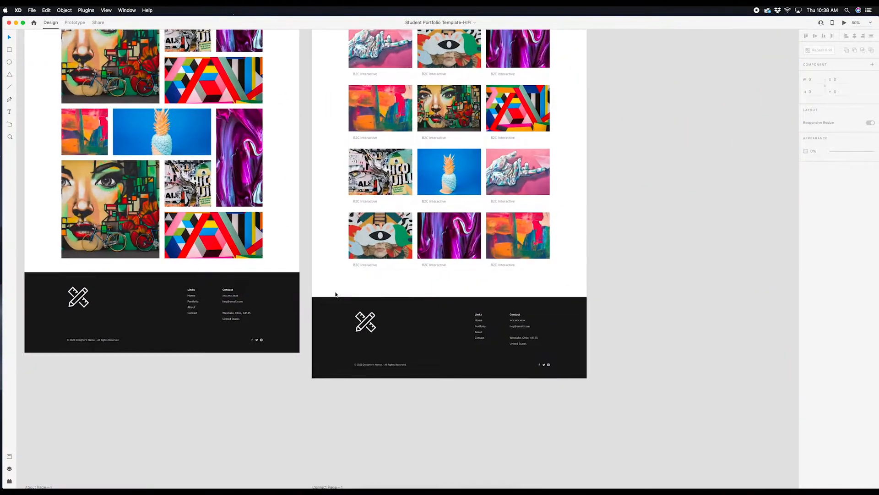
{"action": "left_click_drag", "start_coordinate": [268, 192], "coordinate": [433, 292]}
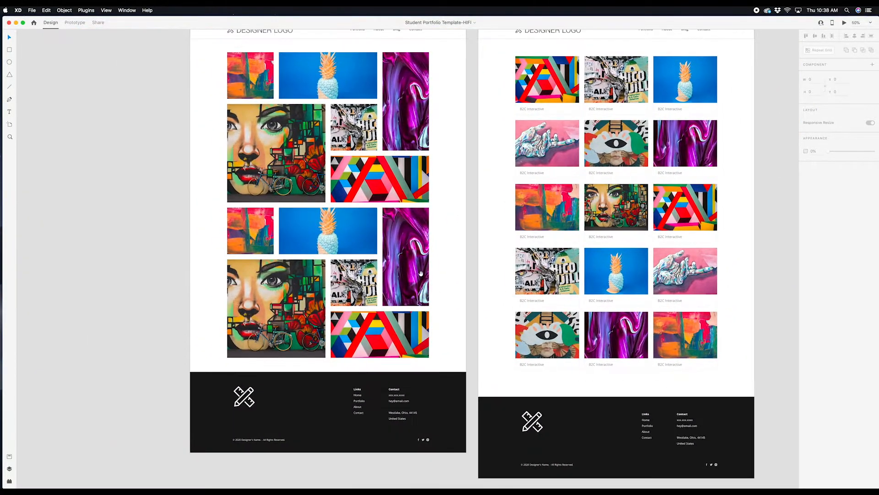
{"action": "left_click_drag", "start_coordinate": [396, 199], "coordinate": [398, 254]}
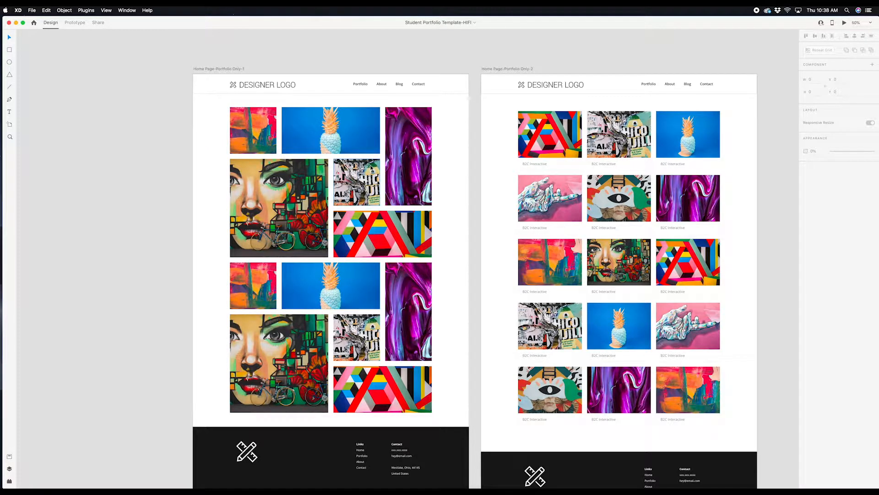
{"action": "left_click", "coordinate": [460, 162]}
{"action": "left_click_drag", "start_coordinate": [460, 162], "coordinate": [401, 164]}
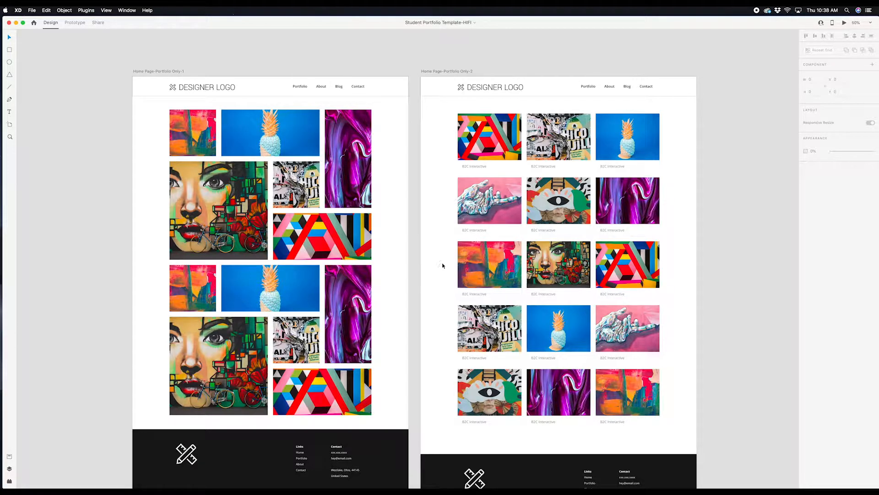
Step: Examine the footers of the Portfolio Only home pages and the layouts of the About and Contact pages below them
{"action": "scroll", "coordinate": [498, 169], "scroll_direction": "down", "scroll_amount": 10}
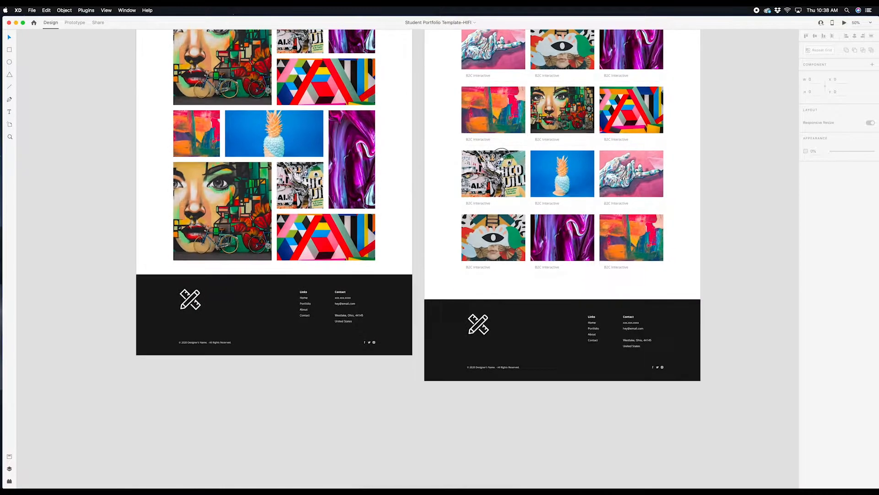
{"action": "scroll", "coordinate": [526, 177], "scroll_direction": "down", "scroll_amount": 5}
{"action": "scroll", "coordinate": [527, 177], "scroll_direction": "left", "scroll_amount": 3}
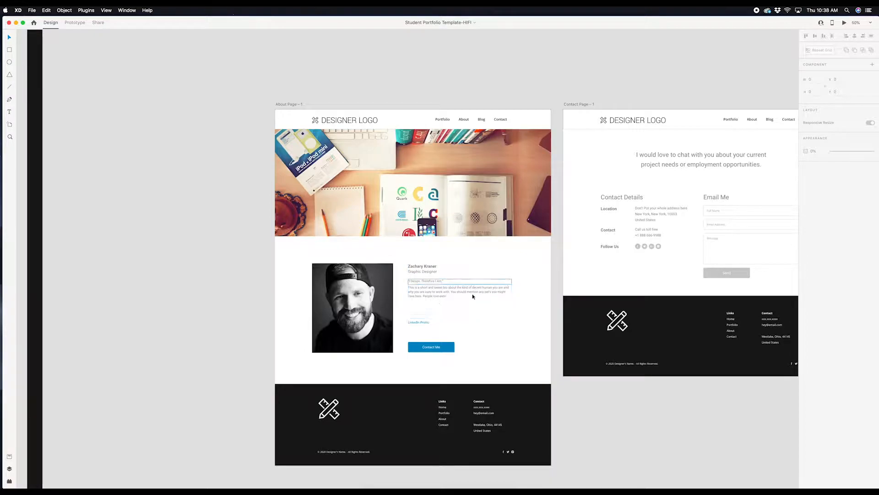
{"action": "scroll", "coordinate": [447, 300], "scroll_direction": "right", "scroll_amount": 5}
{"action": "scroll", "coordinate": [447, 300], "scroll_direction": "up", "scroll_amount": 1}
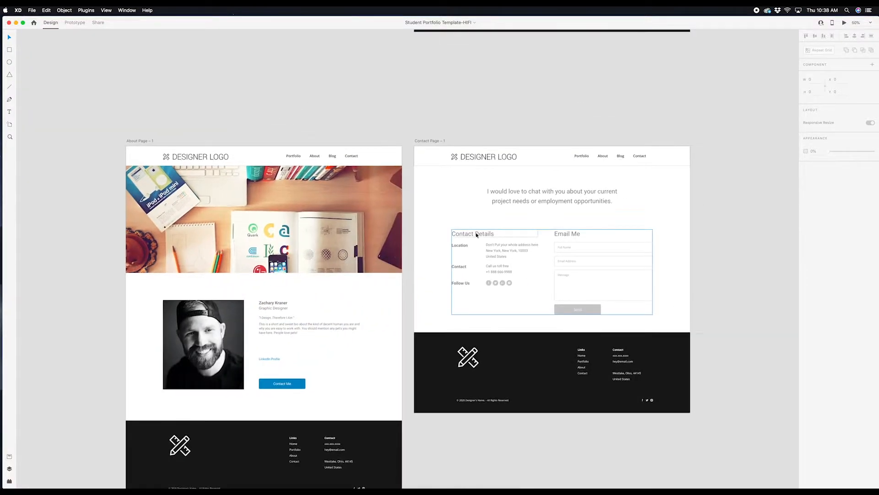
{"action": "scroll", "coordinate": [548, 230], "scroll_direction": "right", "scroll_amount": 8}
{"action": "scroll", "coordinate": [549, 230], "scroll_direction": "up", "scroll_amount": 3}
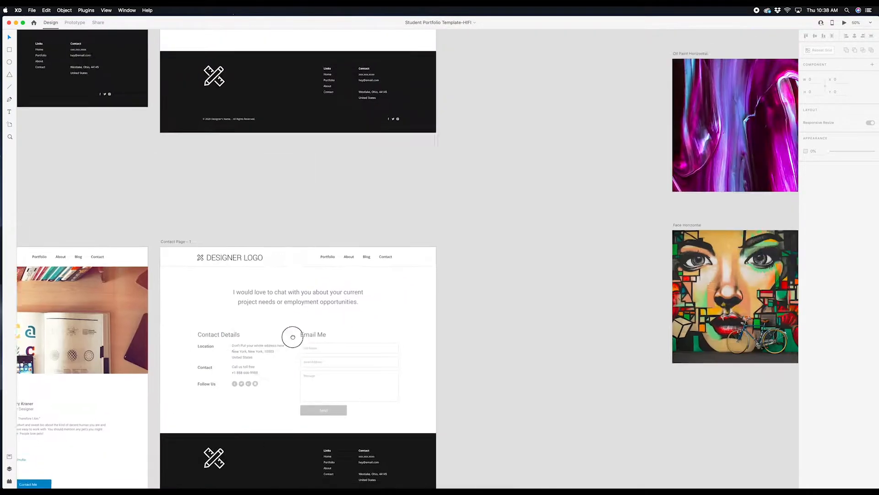
Step: Examine the sample image artboards in the 1080 x 770 px and 1080 x 1080 px groups
{"action": "scroll", "coordinate": [418, 318], "scroll_direction": "right", "scroll_amount": 6}
{"action": "scroll", "coordinate": [300, 320], "scroll_direction": "right", "scroll_amount": 5}
{"action": "scroll", "coordinate": [230, 328], "scroll_direction": "up", "scroll_amount": 10}
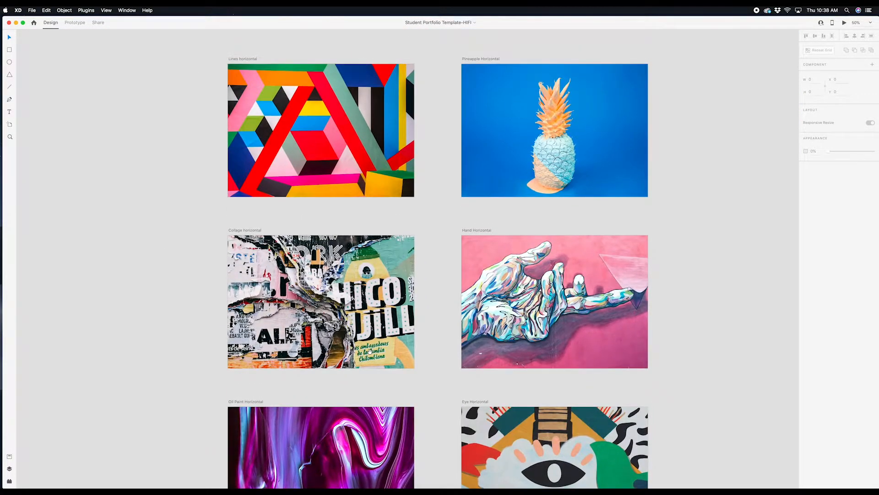
{"action": "left_click_drag", "start_coordinate": [375, 188], "coordinate": [363, 365]}
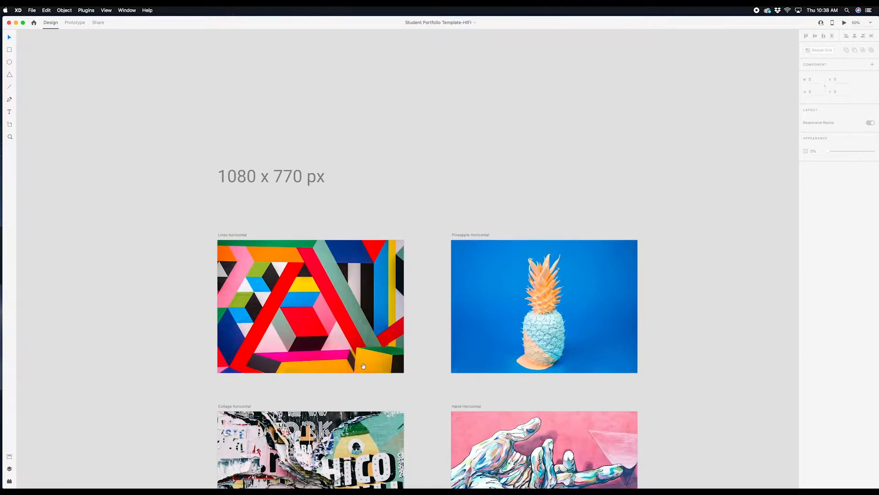
{"action": "left_click_drag", "start_coordinate": [366, 237], "coordinate": [355, 298]}
{"action": "key", "text": "super+minus"}
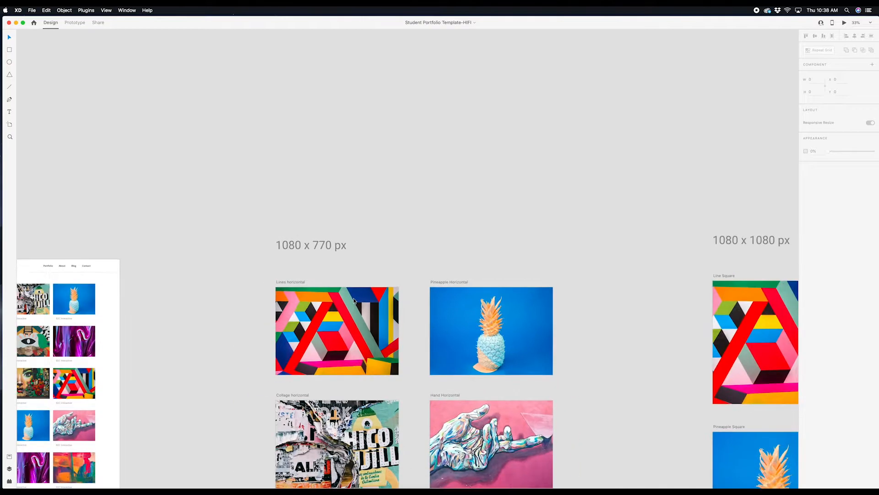
{"action": "left_click_drag", "start_coordinate": [402, 321], "coordinate": [390, 267]}
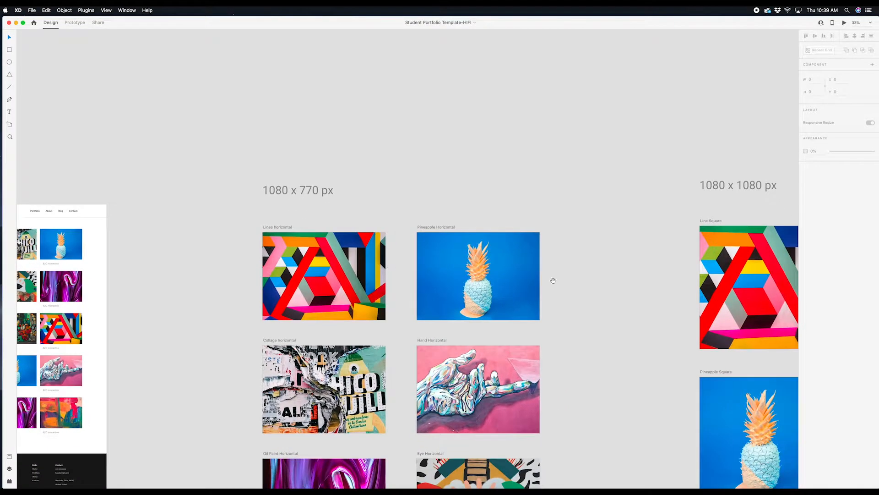
{"action": "left_click_drag", "start_coordinate": [581, 307], "coordinate": [370, 199]}
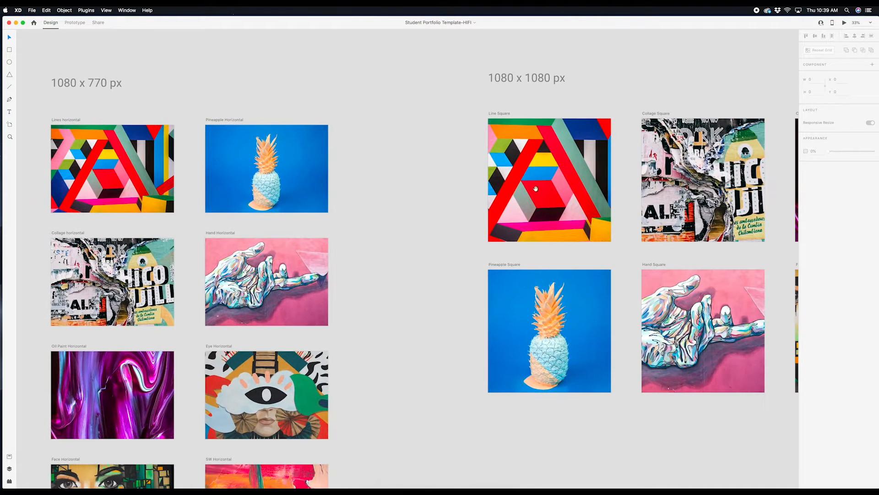
{"action": "left_click_drag", "start_coordinate": [536, 188], "coordinate": [364, 242]}
{"action": "scroll", "coordinate": [397, 242], "scroll_direction": "down", "scroll_amount": 6}
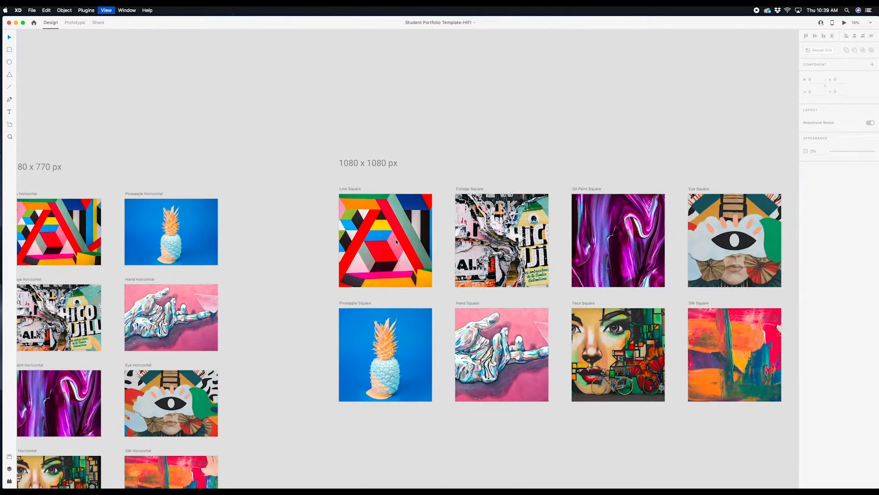
{"action": "scroll", "coordinate": [396, 354], "scroll_direction": "left", "scroll_amount": 5}
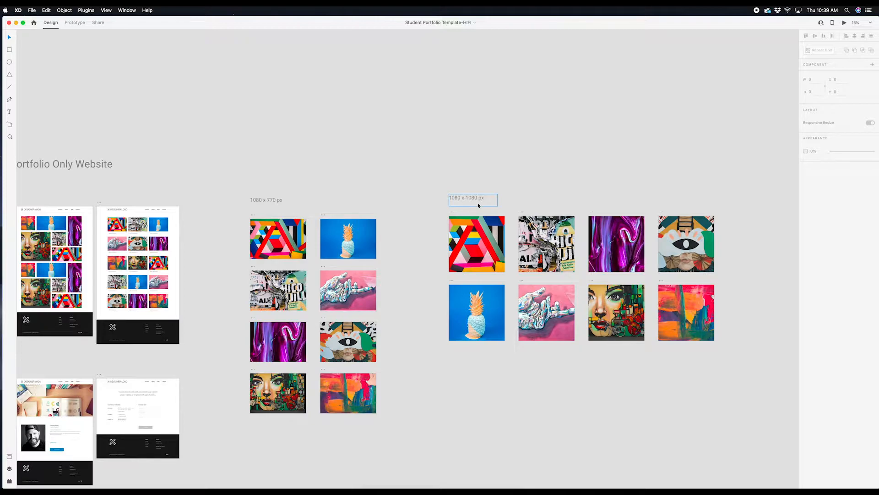
{"action": "scroll", "coordinate": [473, 362], "scroll_direction": "down", "scroll_amount": 2}
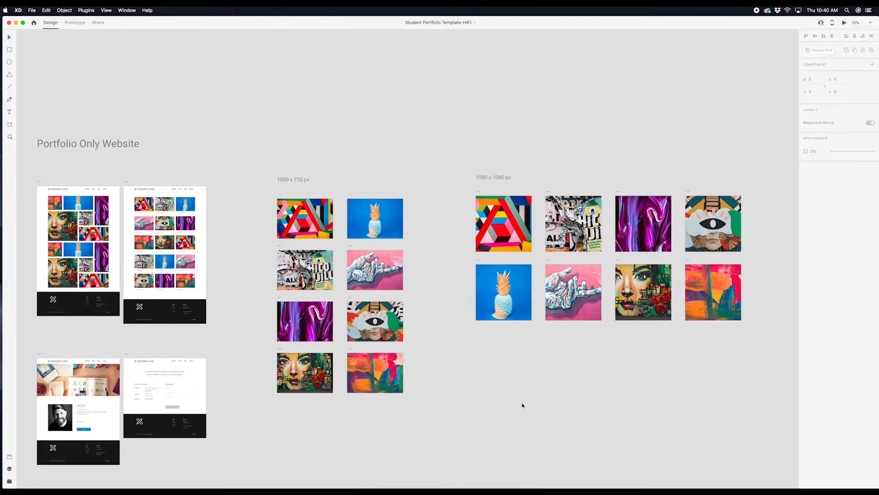
Step: Compare the thumbnails on the two Portfolio Only home pages with the 1080 x 770 px image artboards
{"action": "left_click_drag", "start_coordinate": [326, 359], "coordinate": [507, 360]}
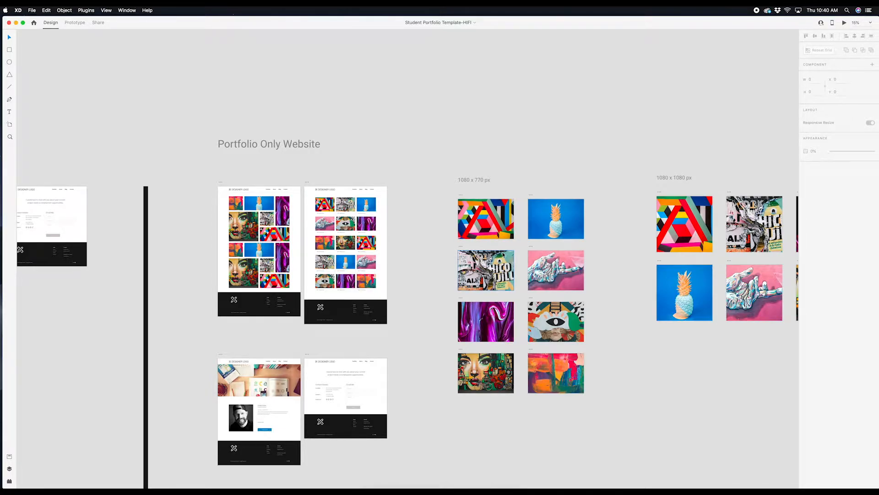
{"action": "key", "text": "super+plus"}
{"action": "key", "text": "super+plus"}
{"action": "key", "text": "super+plus"}
{"action": "key", "text": "super+plus"}
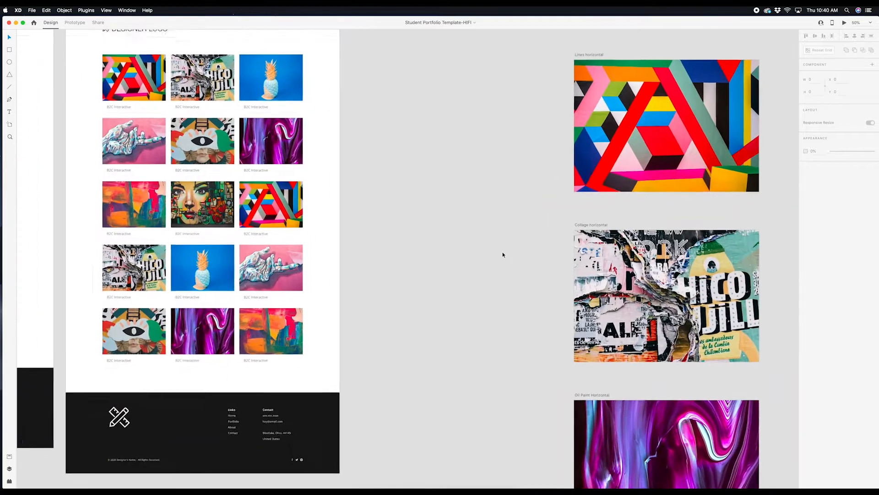
{"action": "scroll", "coordinate": [491, 254], "scroll_direction": "up", "scroll_amount": 2}
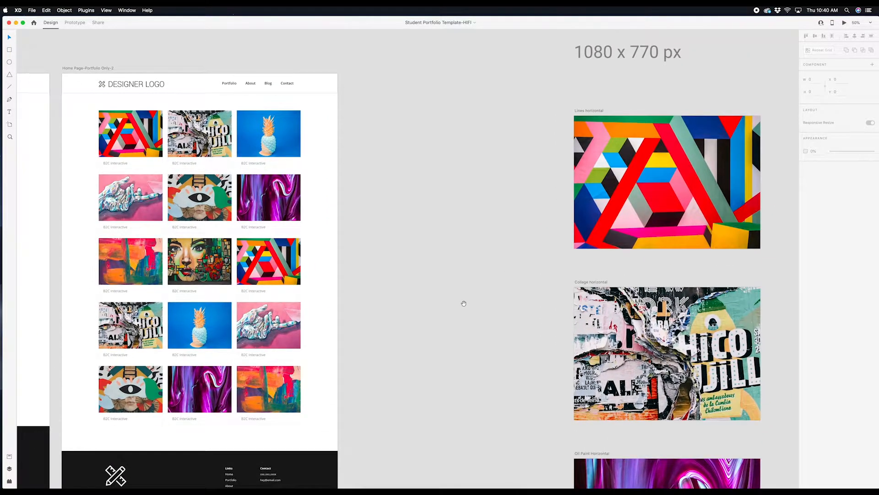
{"action": "scroll", "coordinate": [463, 301], "scroll_direction": "left", "scroll_amount": 5}
{"action": "scroll", "coordinate": [523, 298], "scroll_direction": "left", "scroll_amount": 3}
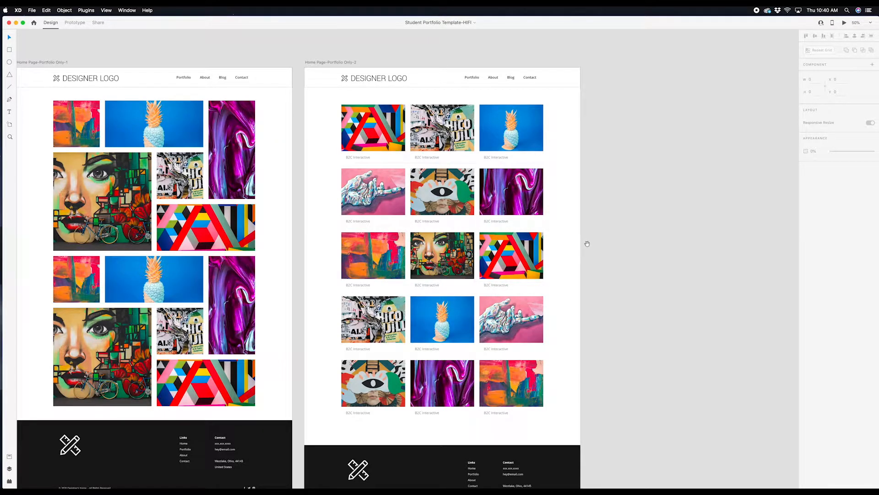
{"action": "scroll", "coordinate": [681, 187], "scroll_direction": "right", "scroll_amount": 10}
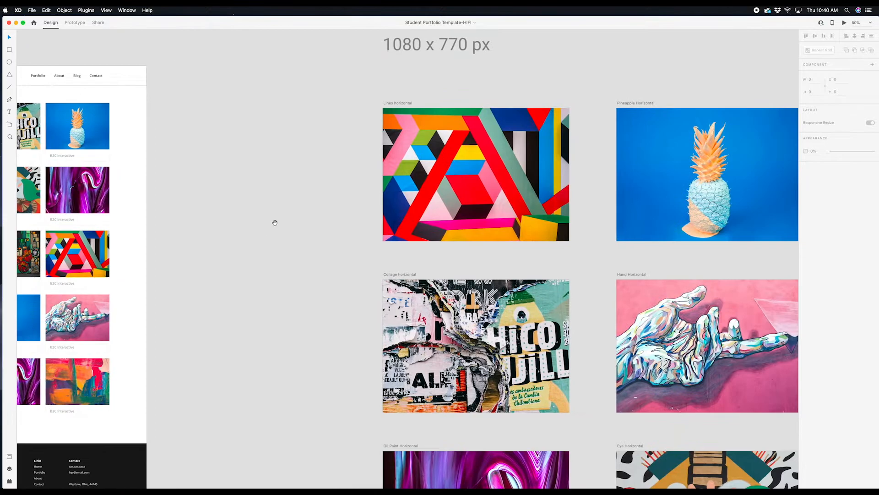
{"action": "scroll", "coordinate": [334, 228], "scroll_direction": "left", "scroll_amount": 4}
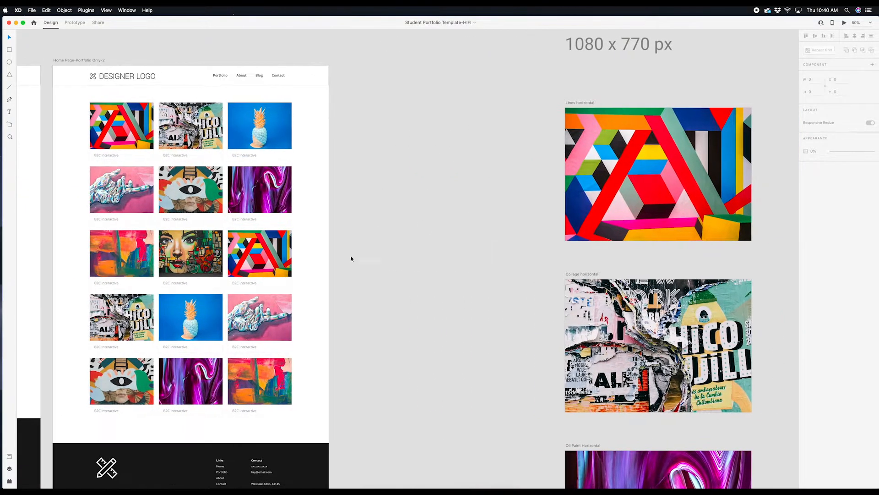
{"action": "scroll", "coordinate": [352, 256], "scroll_direction": "down", "scroll_amount": 5}
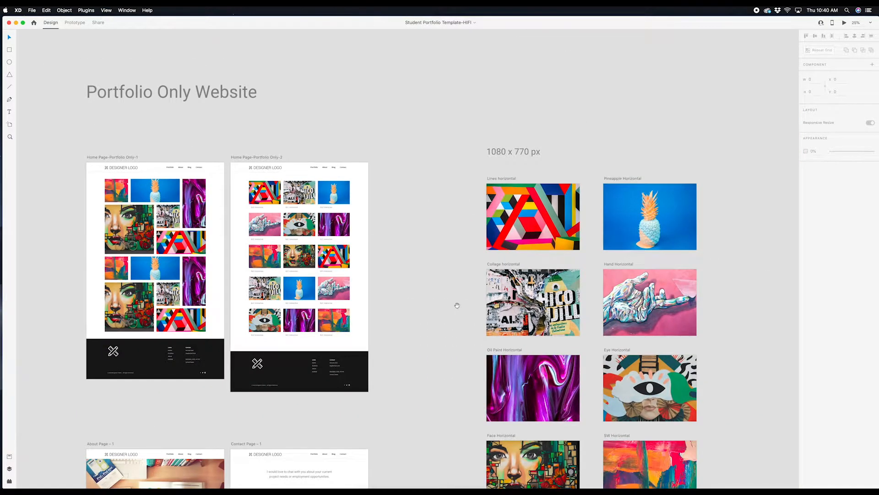
{"action": "scroll", "coordinate": [455, 304], "scroll_direction": "down", "scroll_amount": 3}
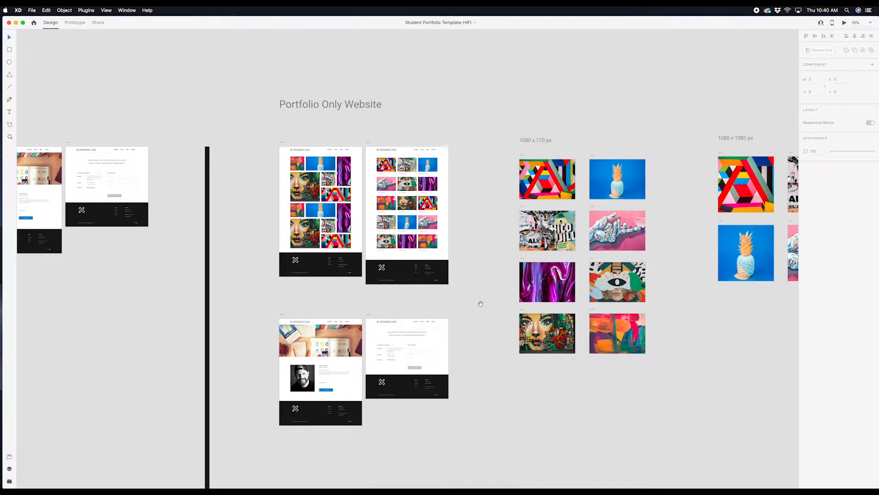
Step: Switch to Chrome, open the Students page from the Squarespace site footer and highlight the 50% Off offer
{"action": "left_click", "coordinate": [378, 477]}
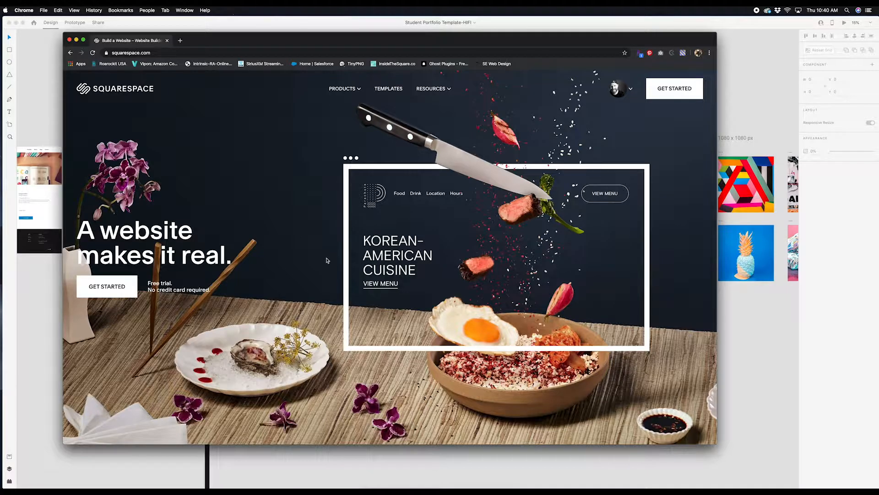
{"action": "scroll", "coordinate": [350, 302], "scroll_direction": "down", "scroll_amount": 10}
{"action": "scroll", "coordinate": [350, 302], "scroll_direction": "down", "scroll_amount": 20}
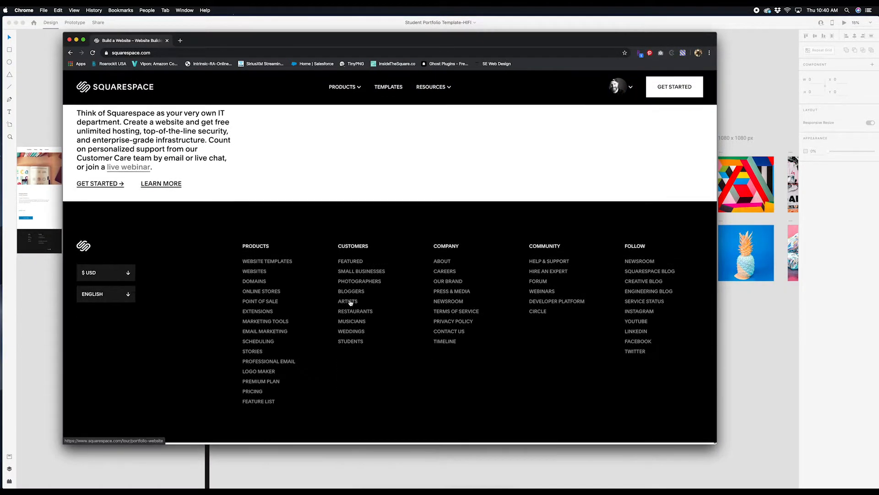
{"action": "left_click", "coordinate": [352, 344]}
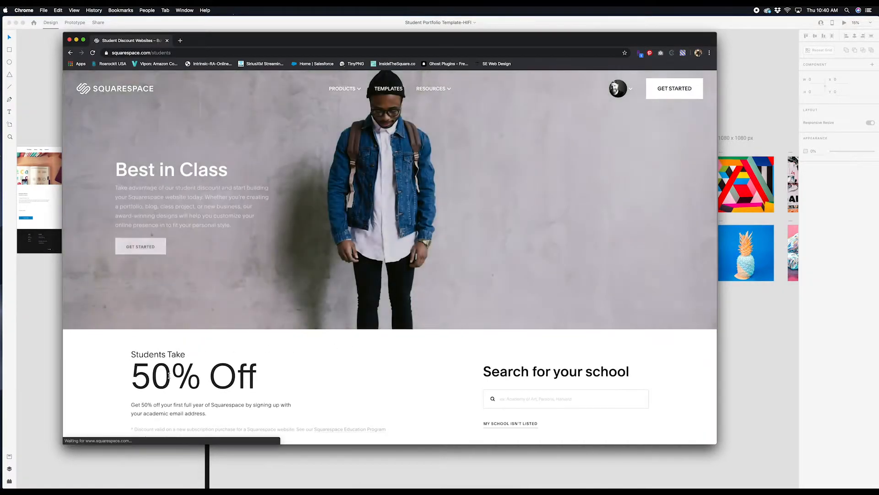
{"action": "left_click_drag", "start_coordinate": [152, 376], "coordinate": [250, 376]}
{"action": "scroll", "coordinate": [340, 380], "scroll_direction": "down", "scroll_amount": 1}
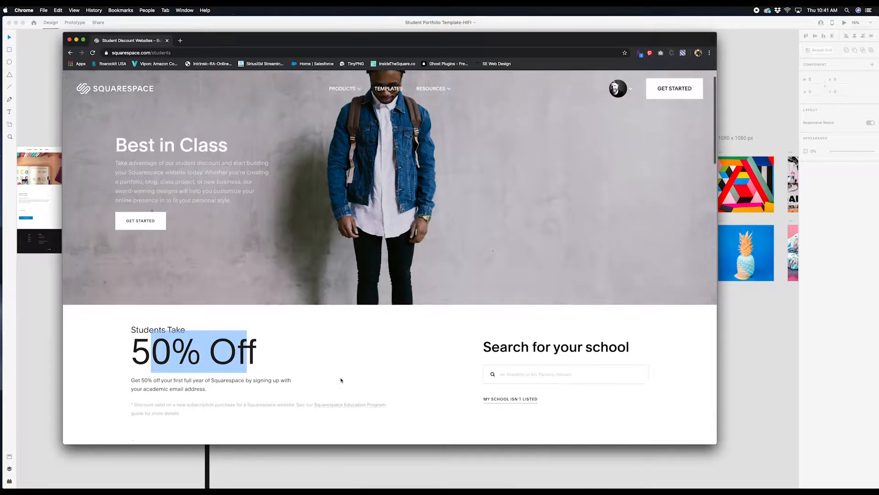
Step: Look through the student offer page, and open Squarespace's website templates in the Portfolios category
{"action": "scroll", "coordinate": [340, 380], "scroll_direction": "down", "scroll_amount": 3}
{"action": "scroll", "coordinate": [340, 380], "scroll_direction": "down", "scroll_amount": 10}
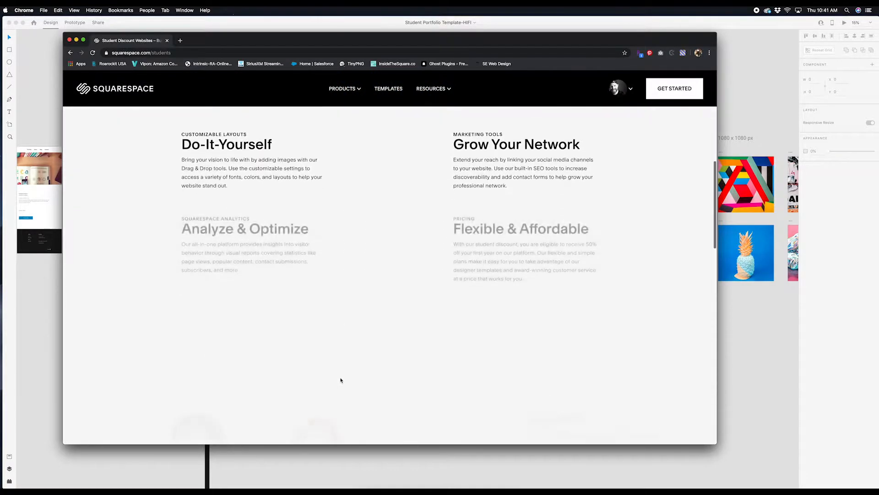
{"action": "scroll", "coordinate": [339, 379], "scroll_direction": "up", "scroll_amount": 15}
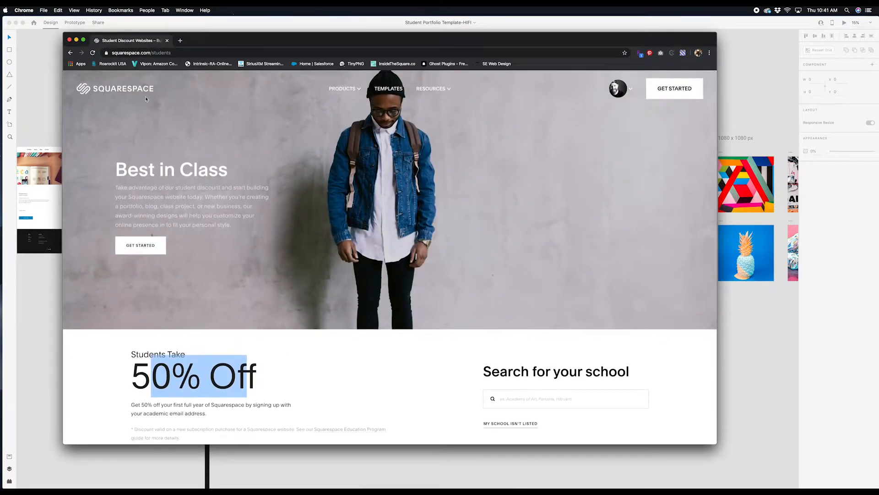
{"action": "left_click", "coordinate": [377, 89]}
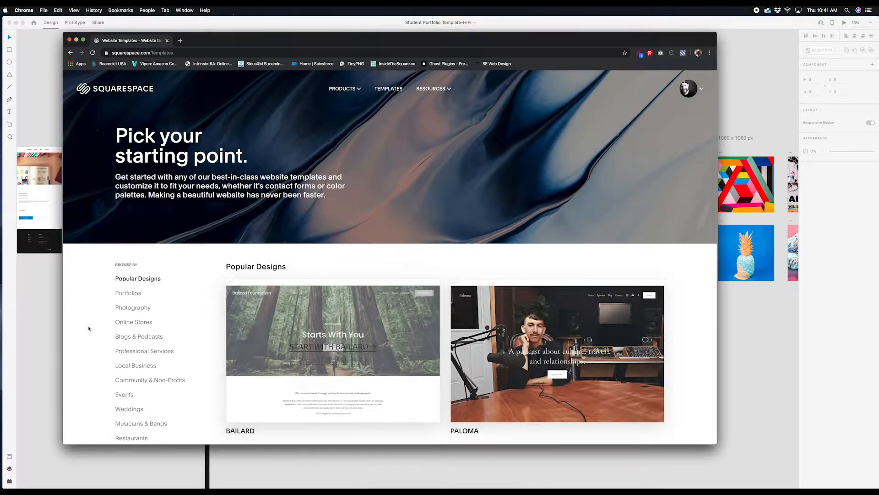
{"action": "left_click", "coordinate": [129, 293]}
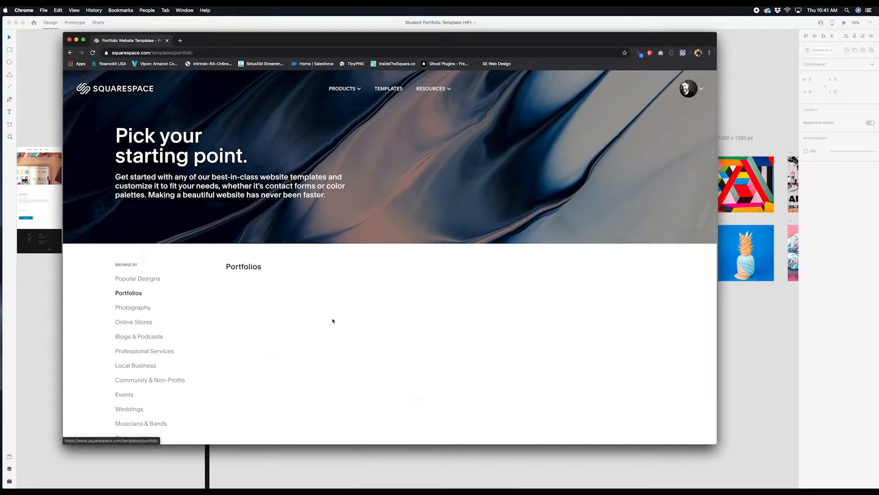
Step: Examine the designs in the Portfolios template list, from Novo and Pazari down to Otto and Tepito
{"action": "scroll", "coordinate": [375, 300], "scroll_direction": "down", "scroll_amount": 5}
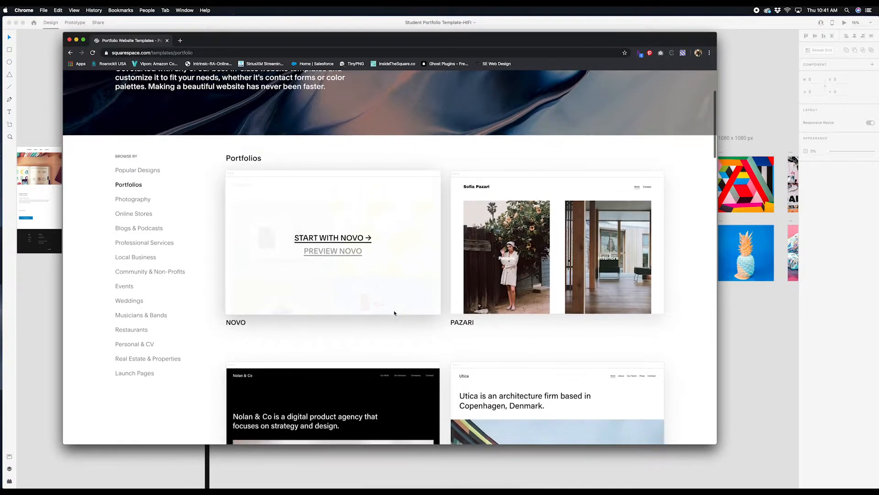
{"action": "scroll", "coordinate": [394, 312], "scroll_direction": "down", "scroll_amount": 15}
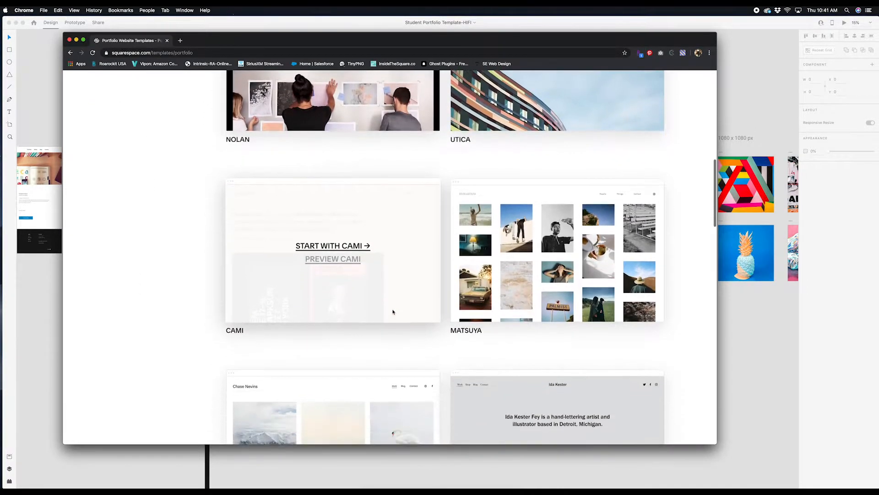
{"action": "scroll", "coordinate": [393, 311], "scroll_direction": "down", "scroll_amount": 5}
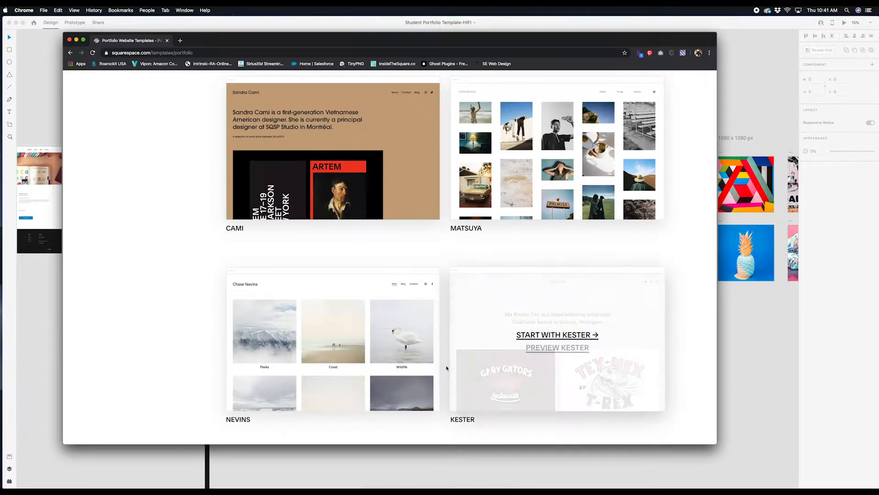
{"action": "scroll", "coordinate": [443, 367], "scroll_direction": "down", "scroll_amount": 6}
{"action": "scroll", "coordinate": [443, 367], "scroll_direction": "down", "scroll_amount": 3}
{"action": "scroll", "coordinate": [443, 367], "scroll_direction": "up", "scroll_amount": 3}
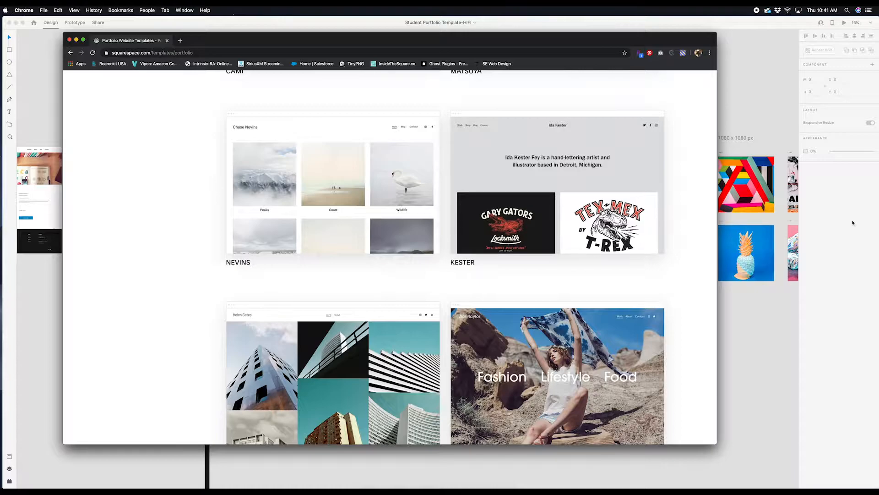
{"action": "left_click_drag", "start_coordinate": [484, 43], "coordinate": [512, 65]}
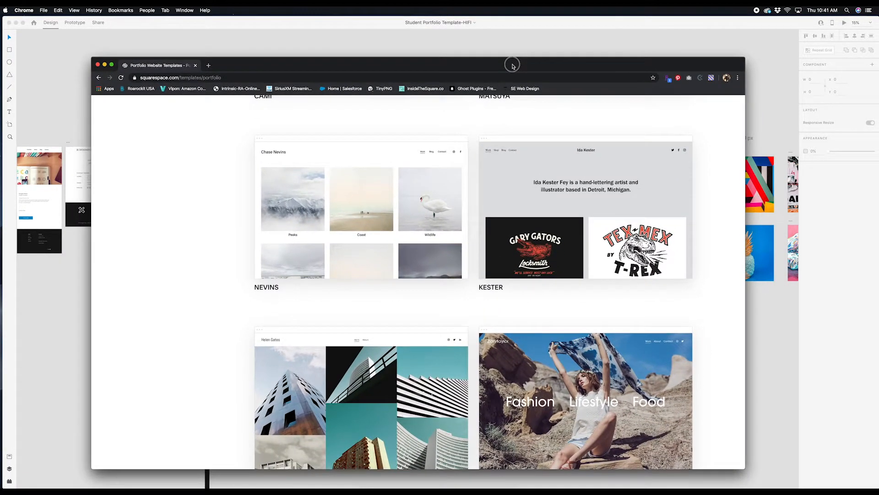
{"action": "scroll", "coordinate": [382, 319], "scroll_direction": "down", "scroll_amount": 10}
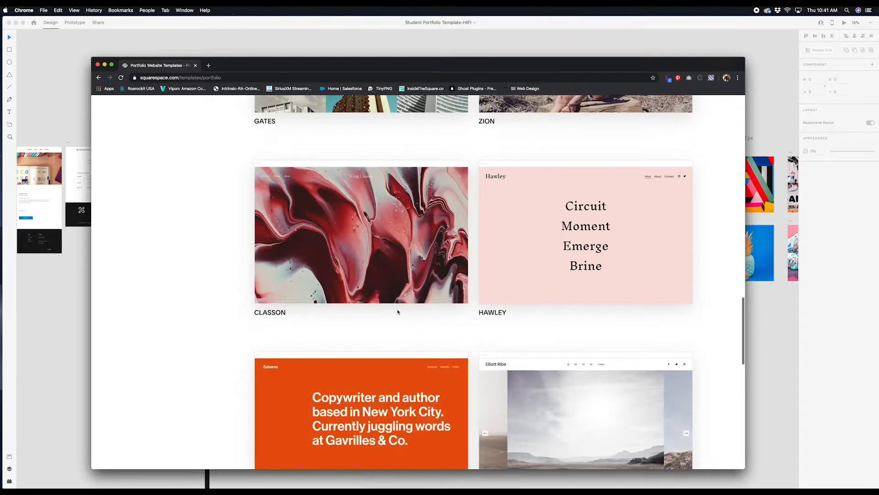
{"action": "scroll", "coordinate": [397, 309], "scroll_direction": "down", "scroll_amount": 9}
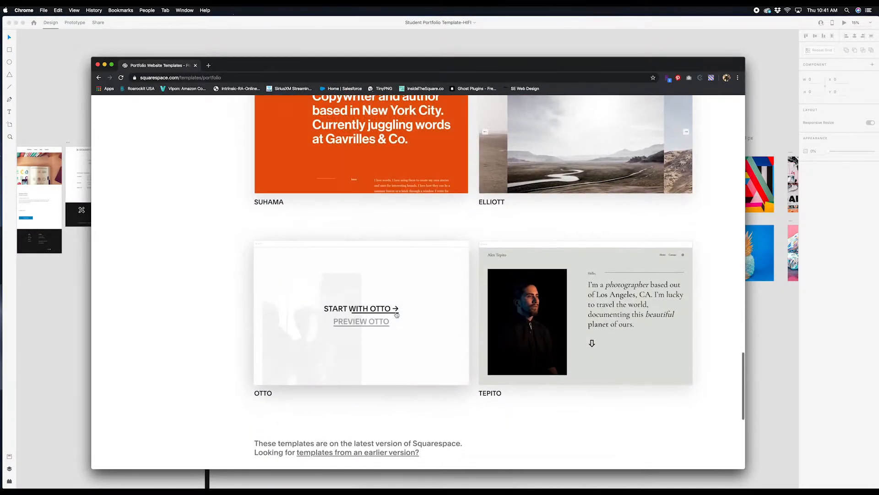
{"action": "scroll", "coordinate": [399, 314], "scroll_direction": "down", "scroll_amount": 3}
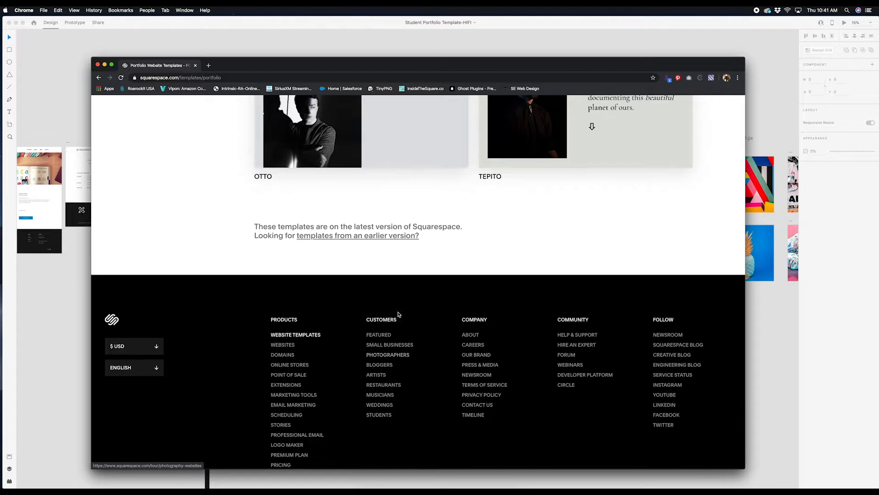
{"action": "scroll", "coordinate": [398, 314], "scroll_direction": "up", "scroll_amount": 8}
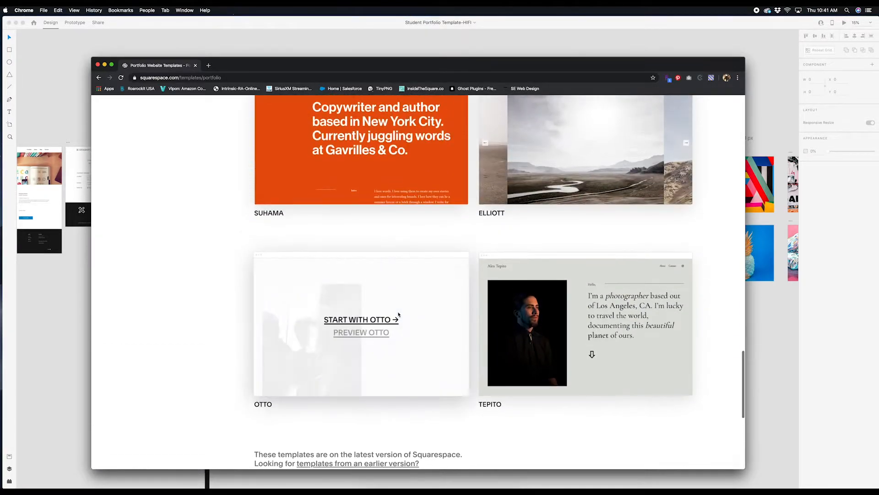
{"action": "scroll", "coordinate": [397, 314], "scroll_direction": "up", "scroll_amount": 3}
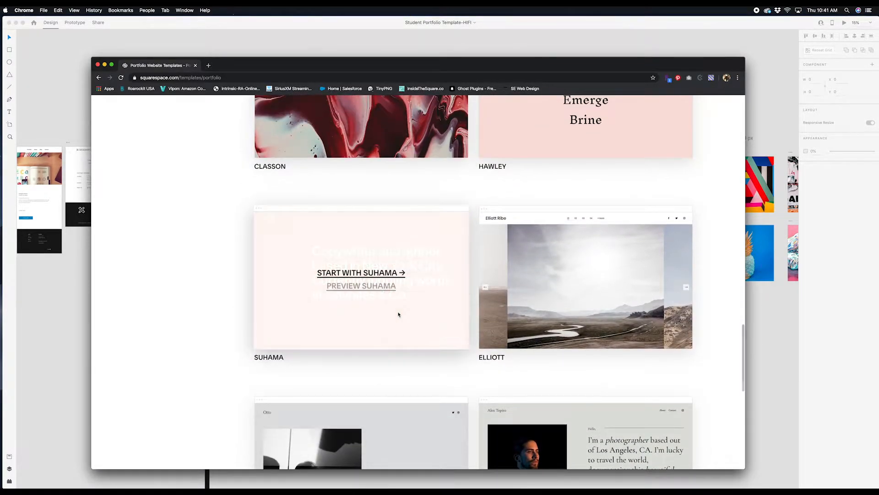
{"action": "scroll", "coordinate": [398, 314], "scroll_direction": "up", "scroll_amount": 5}
{"action": "scroll", "coordinate": [398, 314], "scroll_direction": "up", "scroll_amount": 12}
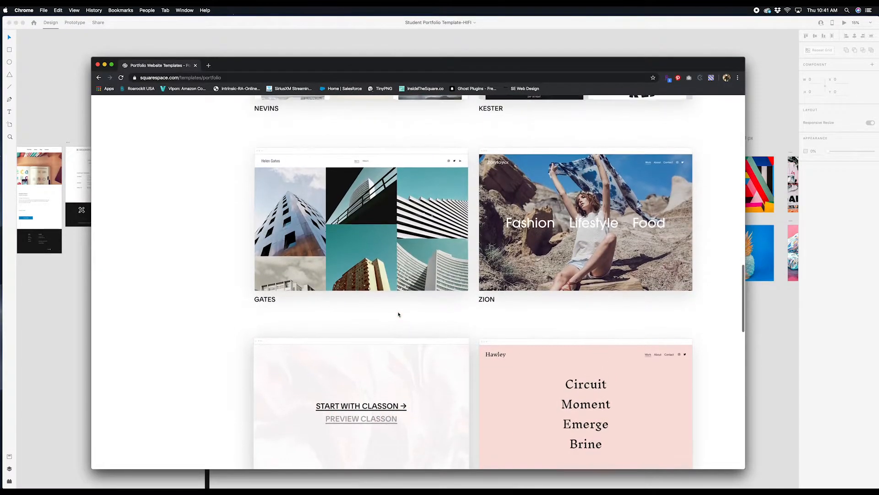
{"action": "scroll", "coordinate": [399, 314], "scroll_direction": "up", "scroll_amount": 3}
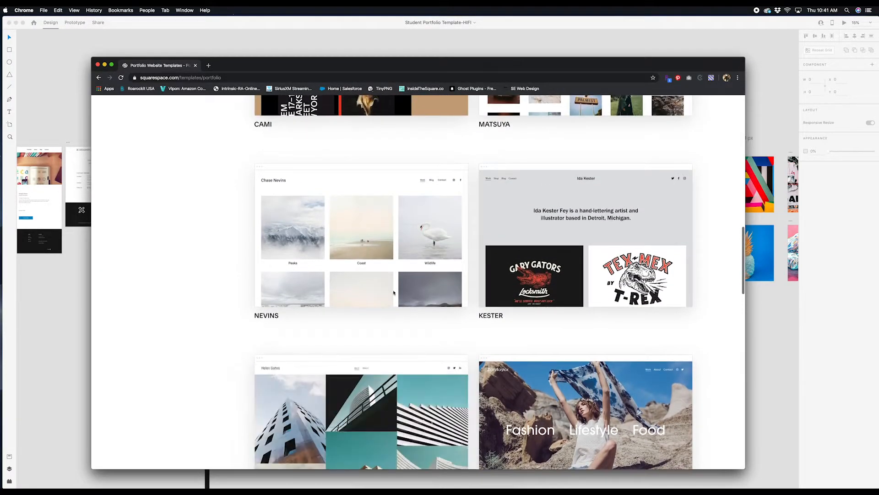
{"action": "scroll", "coordinate": [424, 281], "scroll_direction": "up", "scroll_amount": 6}
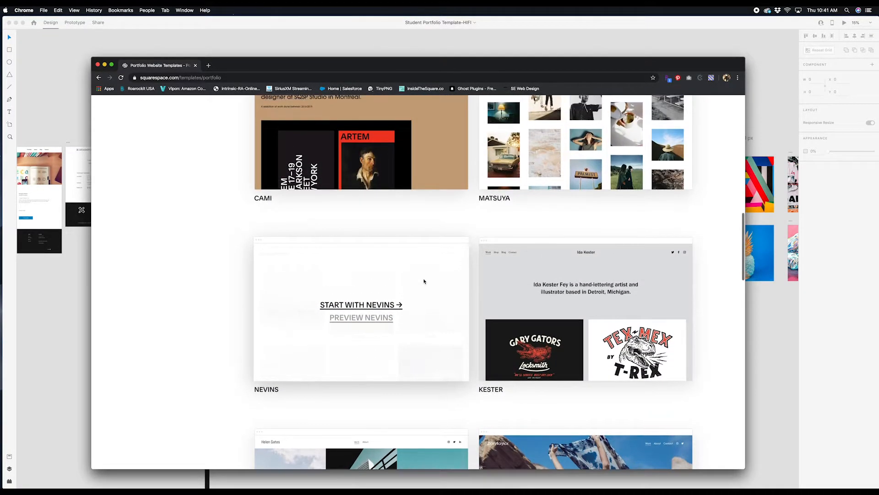
Step: Start a new site from the Nevins template and set its site title to "Portfolio Class Test 1"
{"action": "scroll", "coordinate": [303, 348], "scroll_direction": "down", "scroll_amount": 3}
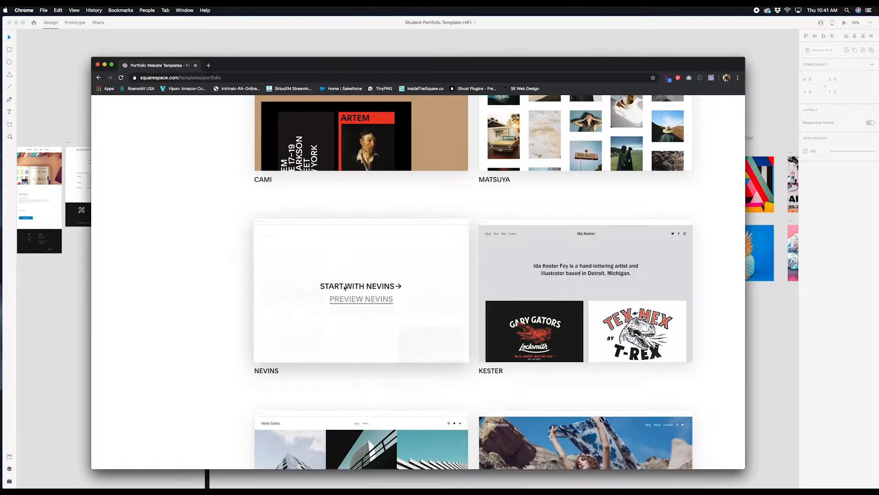
{"action": "left_click", "coordinate": [344, 286]}
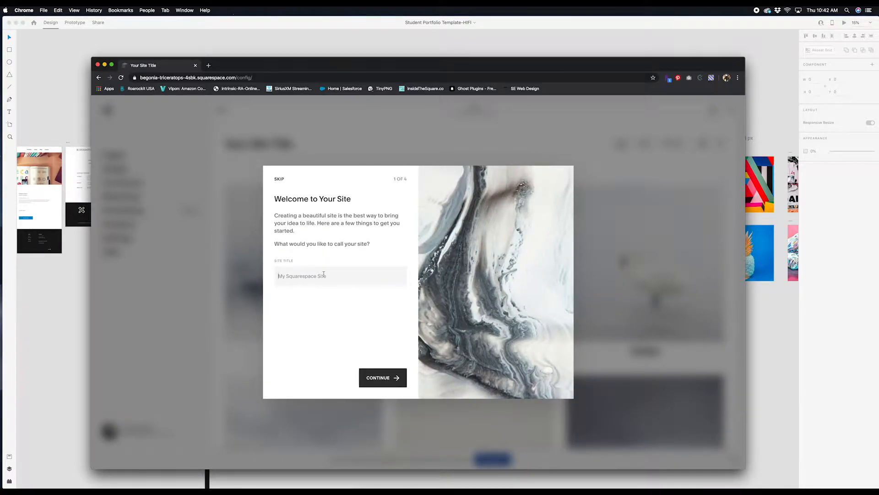
{"action": "type", "text": "Portfolio Class Test"}
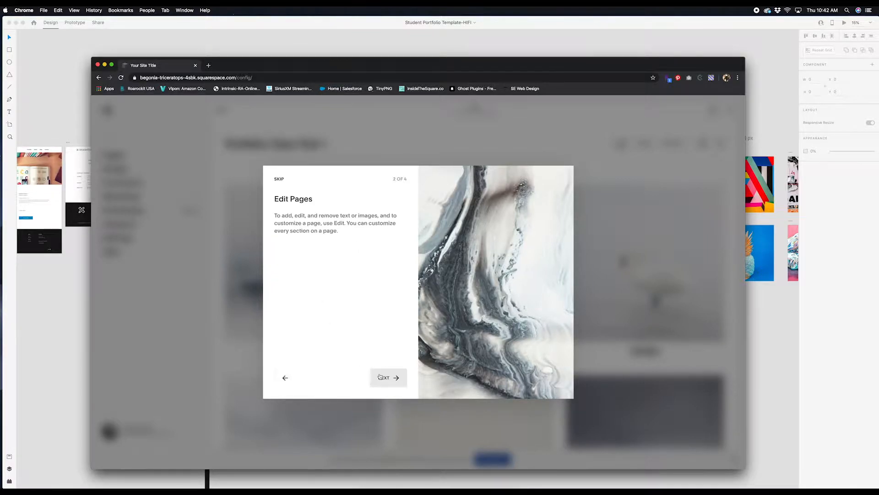
{"action": "left_click", "coordinate": [364, 372]}
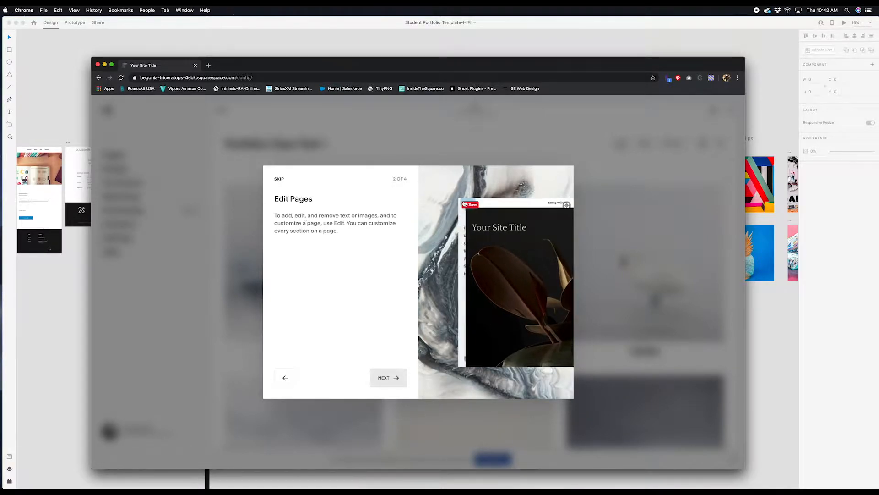
Step: Go through the Edit Pages, Create Pages and Style Pages introductions and enter the site editor
{"action": "left_click", "coordinate": [386, 378]}
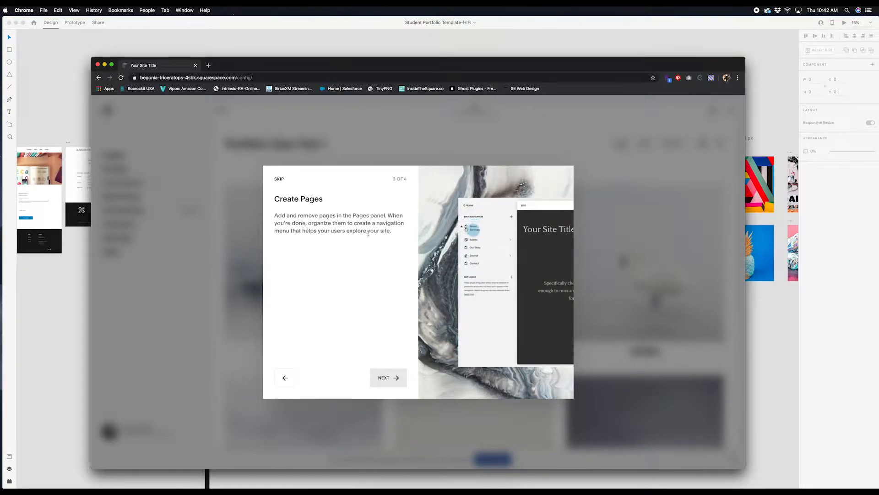
{"action": "left_click", "coordinate": [385, 376]}
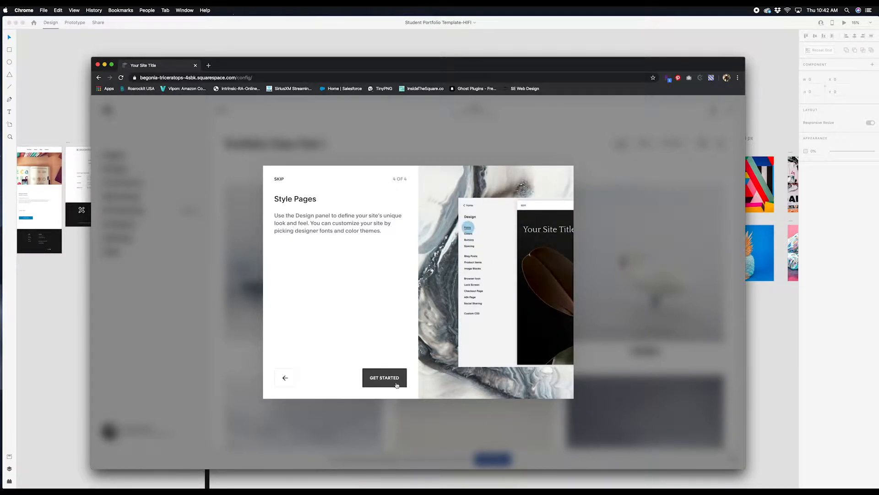
{"action": "left_click", "coordinate": [391, 380]}
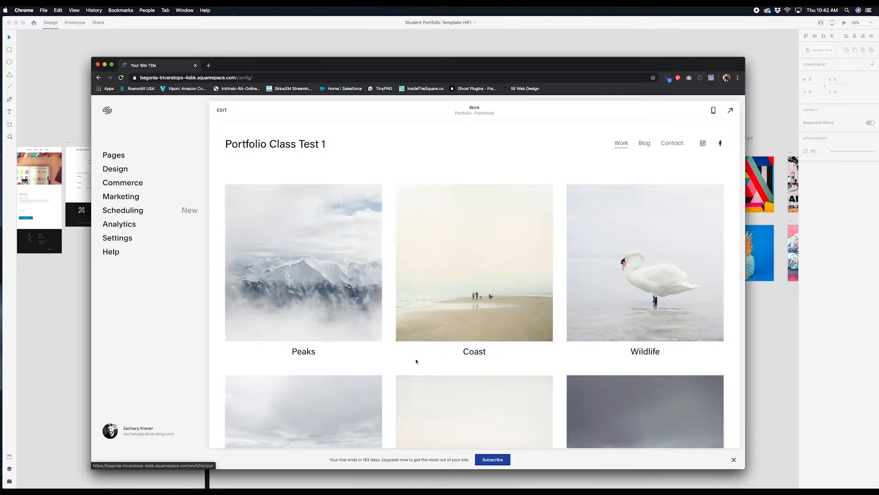
Step: Review the Work page down to its footer, and preview it in mobile view and without the editing sidebar
{"action": "scroll", "coordinate": [484, 304], "scroll_direction": "down", "scroll_amount": 5}
{"action": "scroll", "coordinate": [484, 304], "scroll_direction": "down", "scroll_amount": 3}
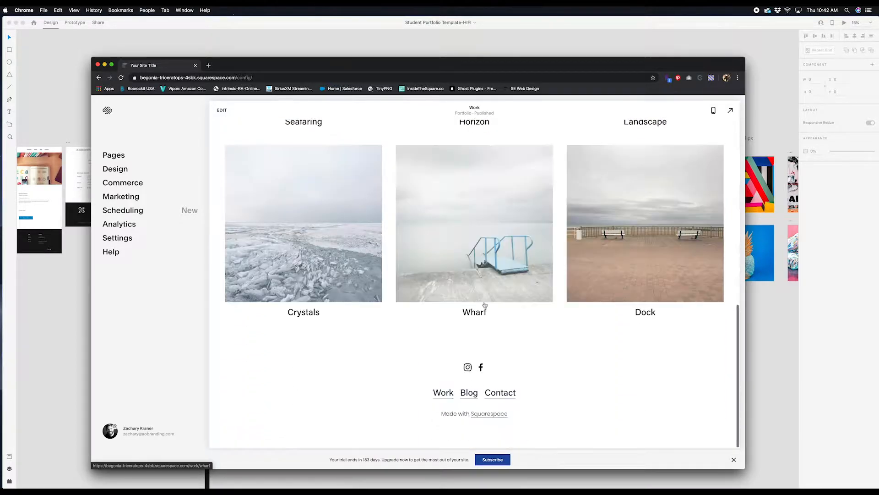
{"action": "scroll", "coordinate": [482, 304], "scroll_direction": "up", "scroll_amount": 10}
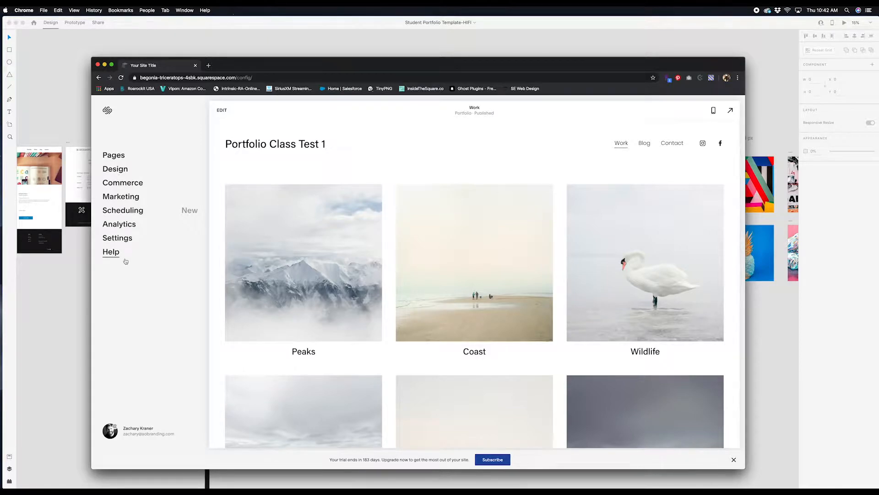
{"action": "left_click", "coordinate": [713, 112]}
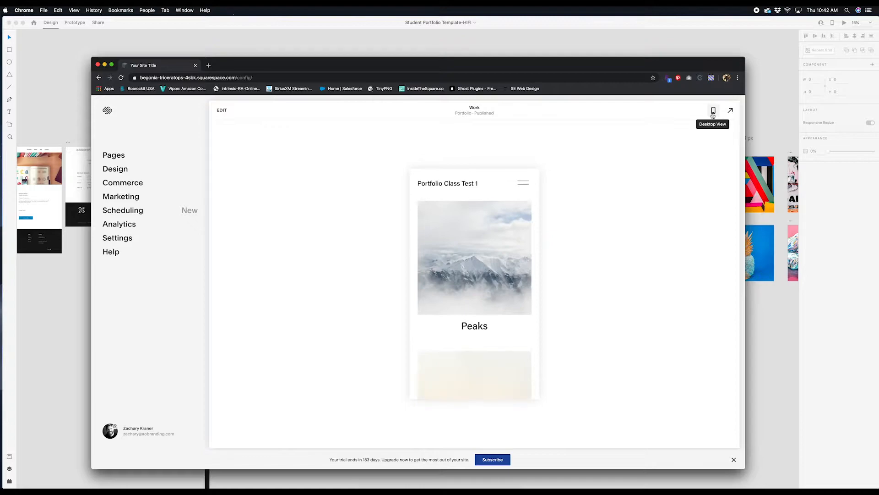
{"action": "left_click", "coordinate": [713, 114]}
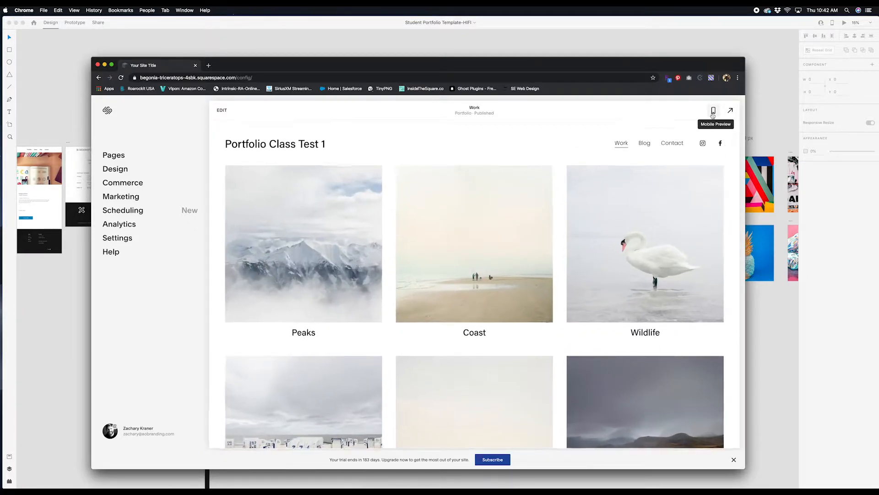
{"action": "left_click", "coordinate": [730, 112]}
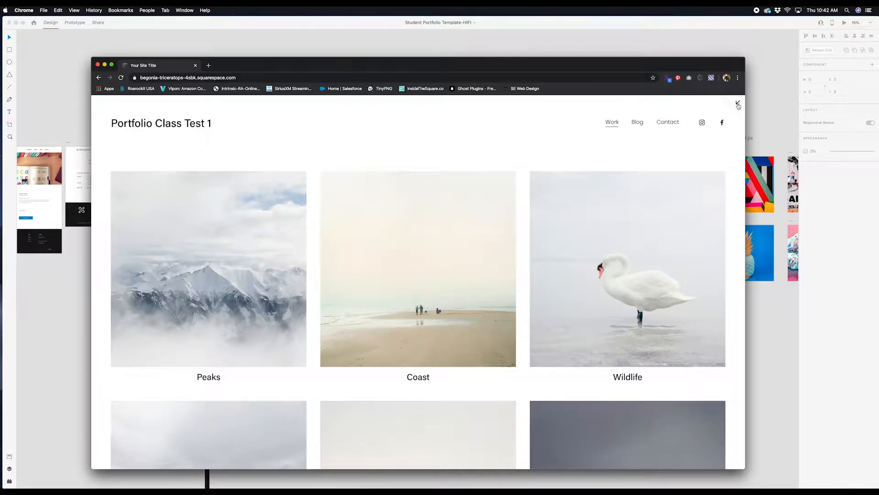
{"action": "left_click", "coordinate": [738, 104]}
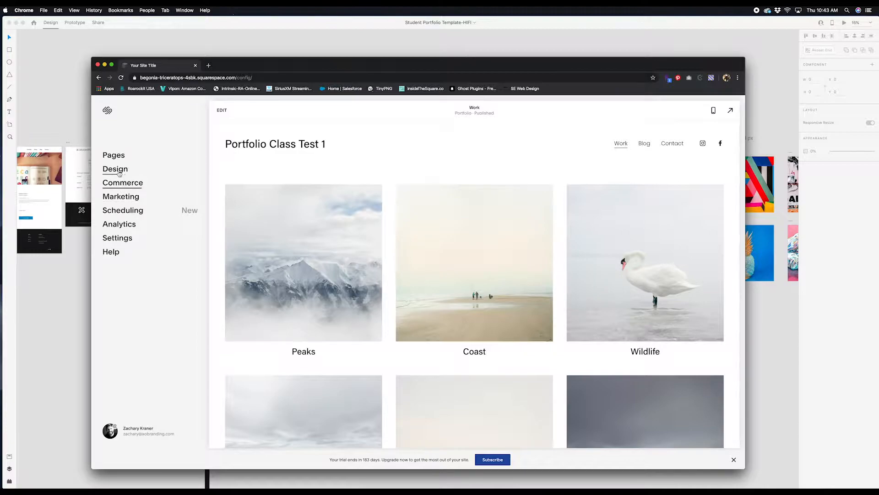
Step: Open the site's page list and remove the Blog example page from the main navigation
{"action": "left_click", "coordinate": [114, 155]}
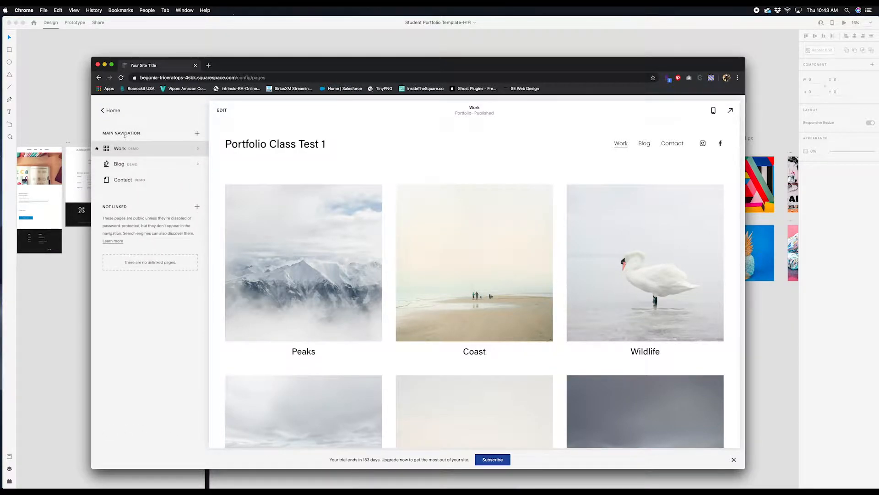
{"action": "left_click_drag", "start_coordinate": [304, 63], "coordinate": [324, 67]}
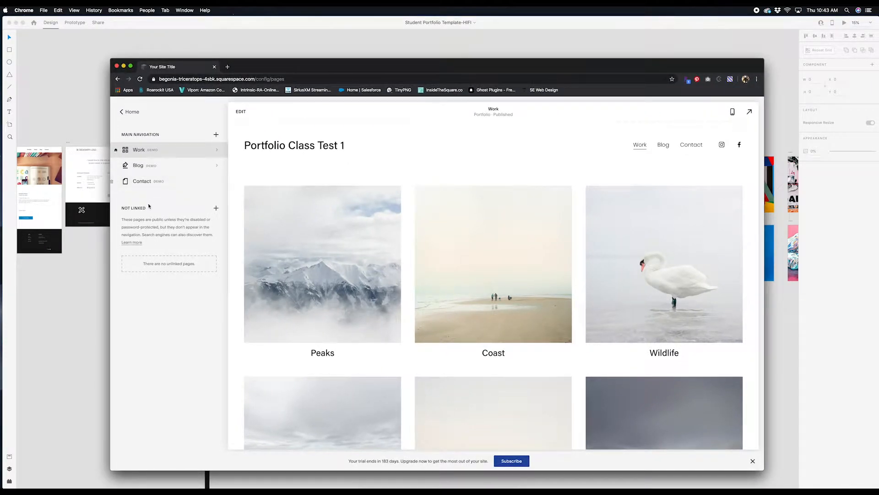
{"action": "left_click", "coordinate": [117, 169]}
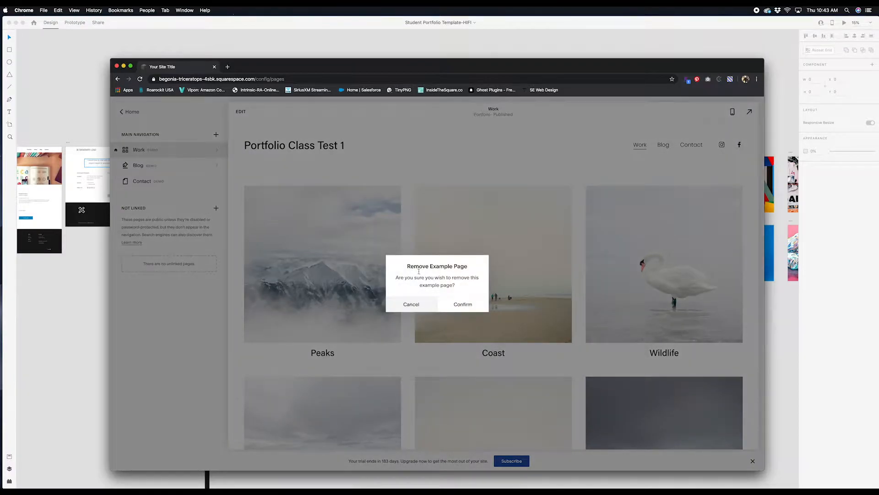
{"action": "left_click", "coordinate": [462, 304]}
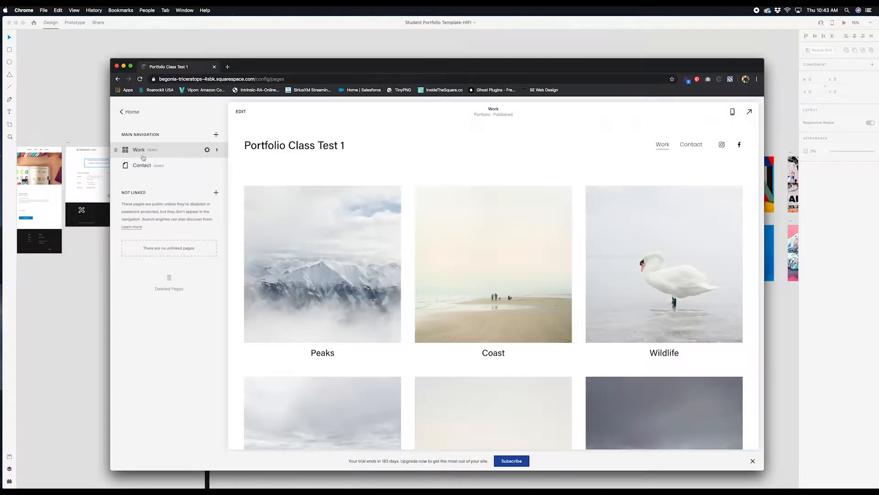
Step: Add a page to the main navigation using the About 1 layout from the About page layouts
{"action": "left_click", "coordinate": [216, 136]}
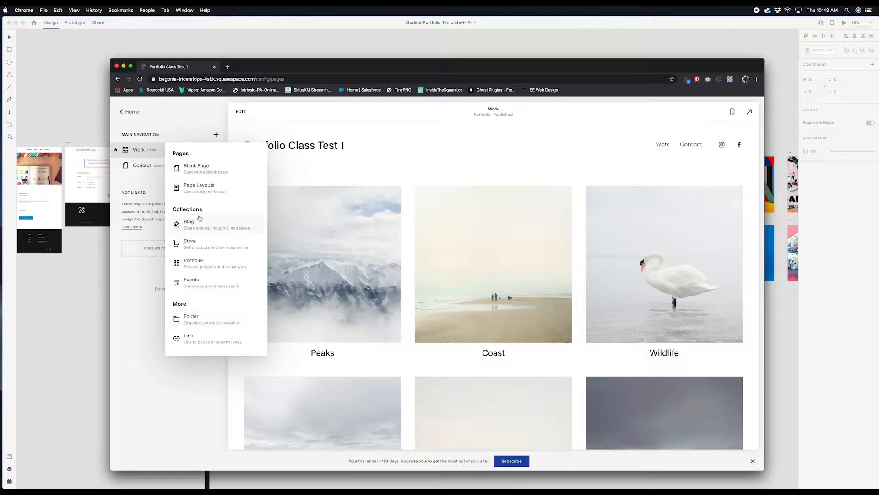
{"action": "left_click", "coordinate": [203, 192]}
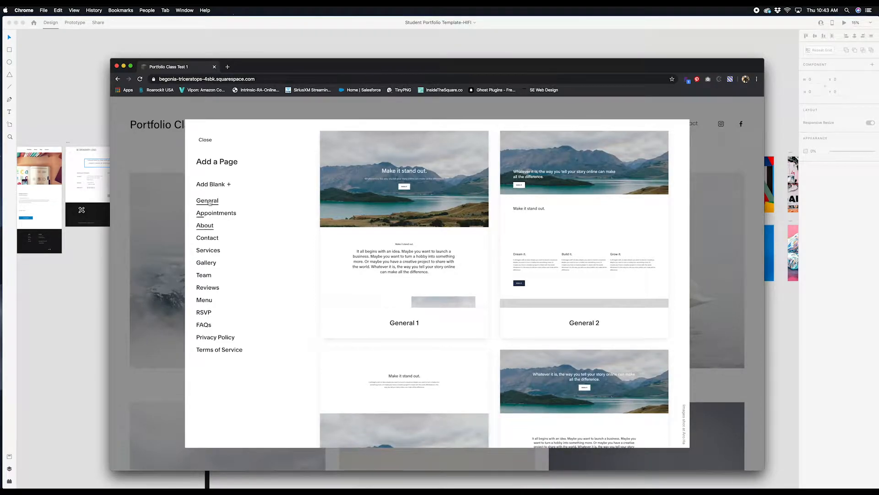
{"action": "left_click", "coordinate": [204, 226]}
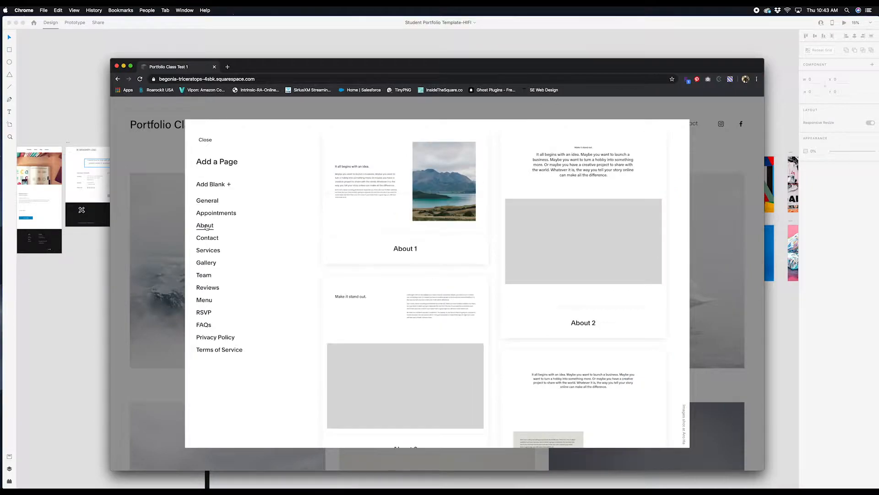
{"action": "scroll", "coordinate": [441, 265], "scroll_direction": "down", "scroll_amount": 4}
{"action": "scroll", "coordinate": [449, 263], "scroll_direction": "up", "scroll_amount": 1}
{"action": "scroll", "coordinate": [456, 265], "scroll_direction": "up", "scroll_amount": 3}
{"action": "scroll", "coordinate": [455, 265], "scroll_direction": "down", "scroll_amount": 4}
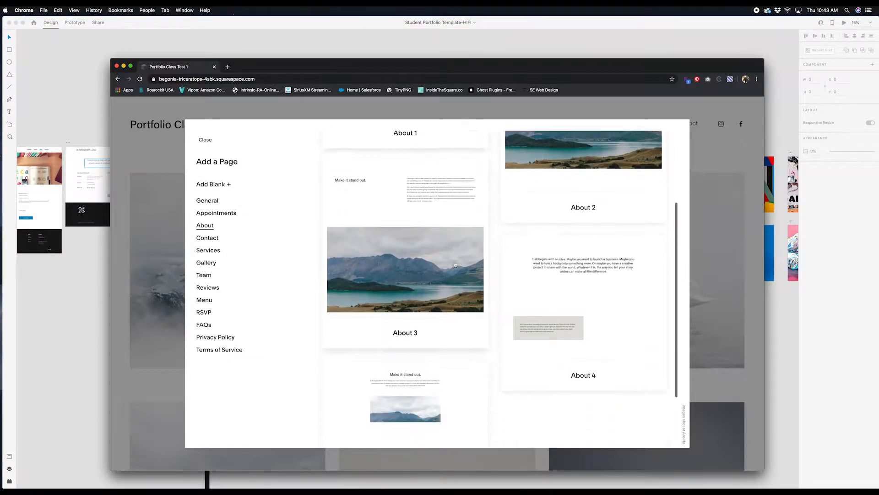
{"action": "scroll", "coordinate": [455, 265], "scroll_direction": "up", "scroll_amount": 5}
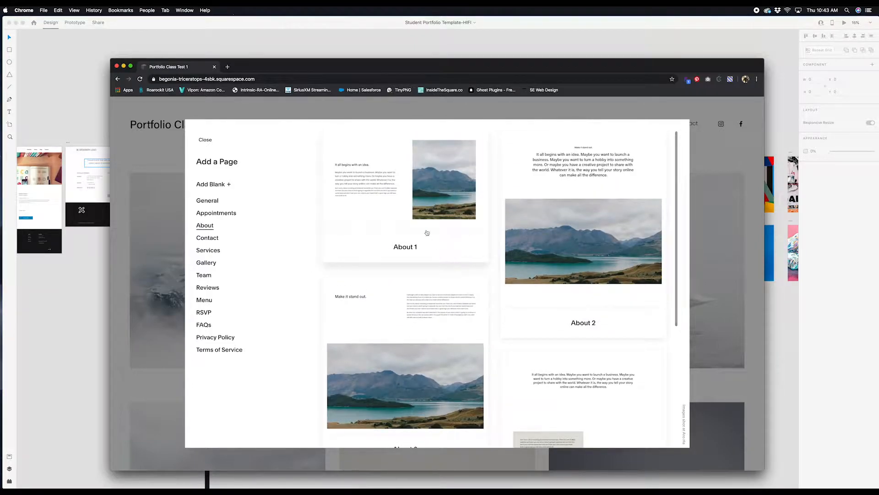
{"action": "left_click", "coordinate": [401, 183]}
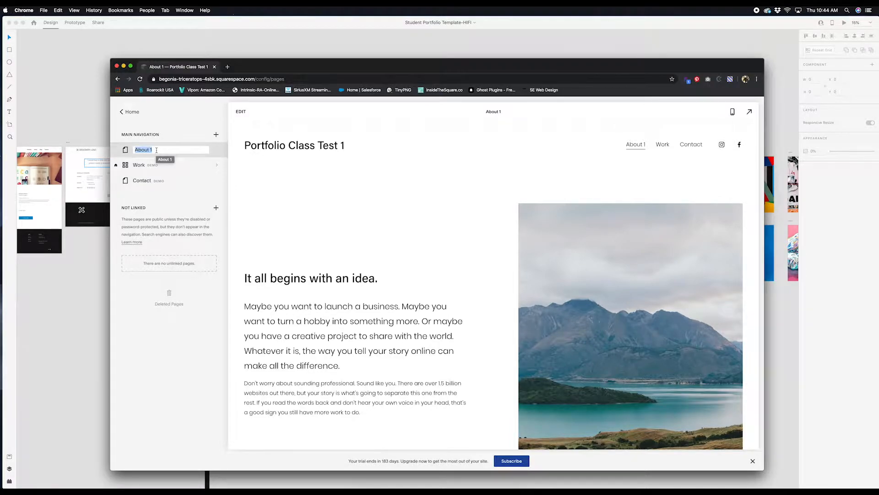
Step: Rename the new About 1 page as About and place it after Work in the main navigation
{"action": "left_click", "coordinate": [156, 151]}
{"action": "key", "text": "Return"}
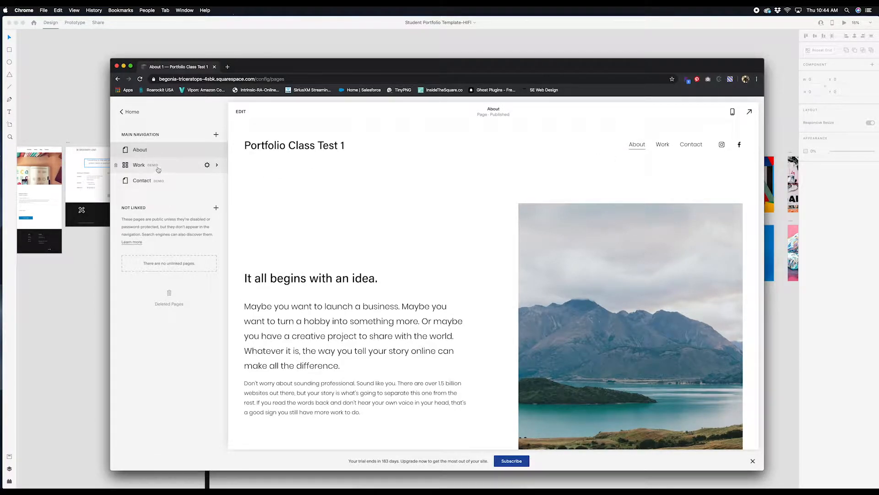
{"action": "left_click_drag", "start_coordinate": [178, 170], "coordinate": [179, 148]}
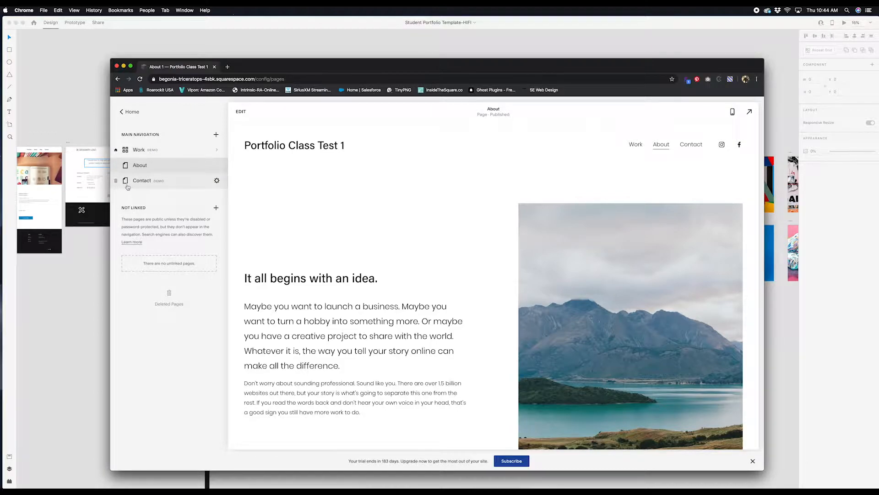
Step: Review the Contact demo page down to its footer and delete it from the main navigation
{"action": "left_click", "coordinate": [174, 184]}
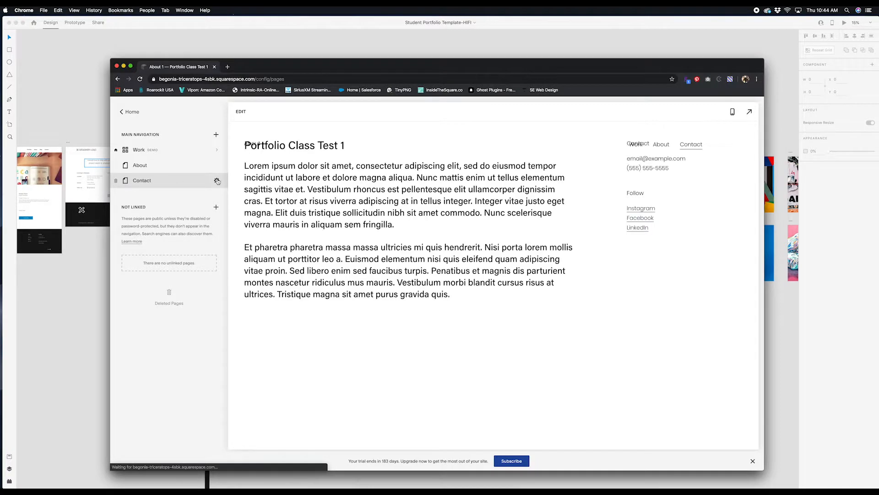
{"action": "scroll", "coordinate": [323, 236], "scroll_direction": "down", "scroll_amount": 2}
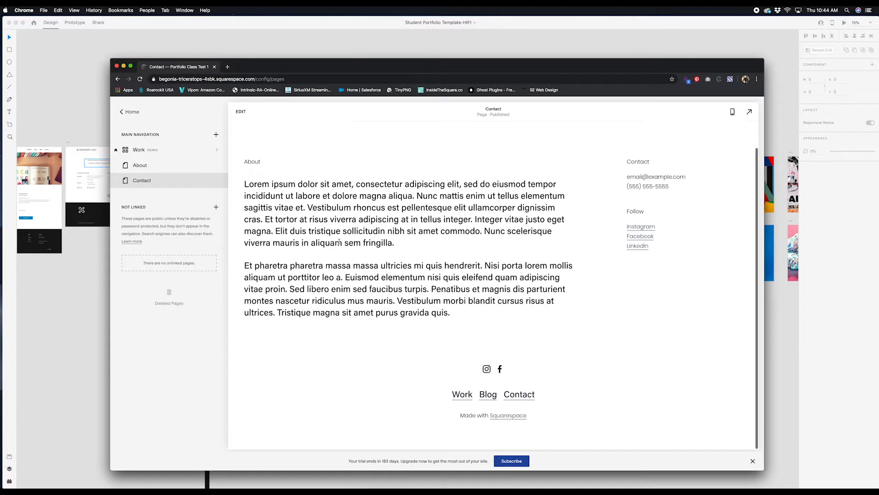
{"action": "scroll", "coordinate": [334, 239], "scroll_direction": "up", "scroll_amount": 2}
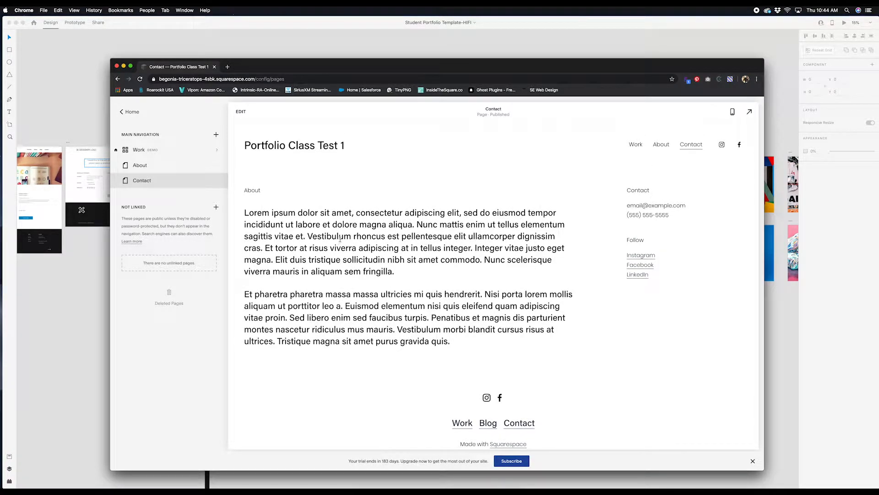
{"action": "mouse_move", "coordinate": [130, 184]}
{"action": "left_click", "coordinate": [117, 182]}
{"action": "left_click", "coordinate": [472, 304]}
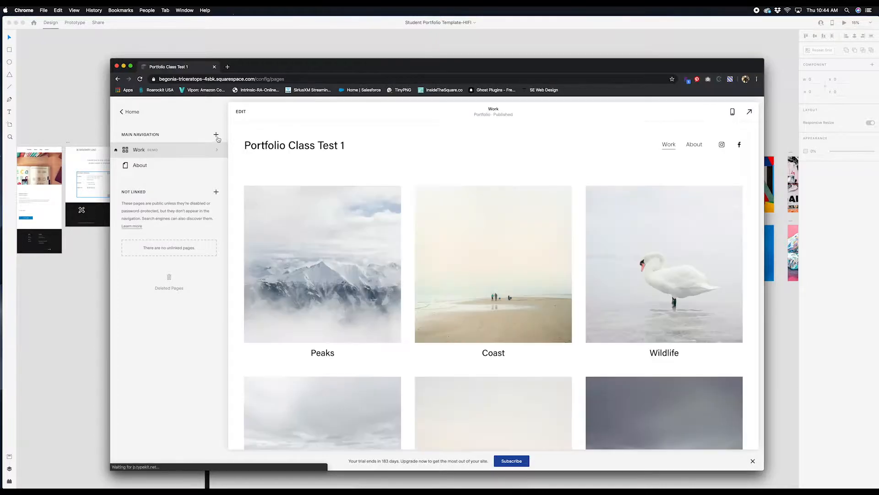
Step: Add a page to the main navigation using the Contact 1 layout from the Contact page layouts
{"action": "left_click", "coordinate": [216, 134]}
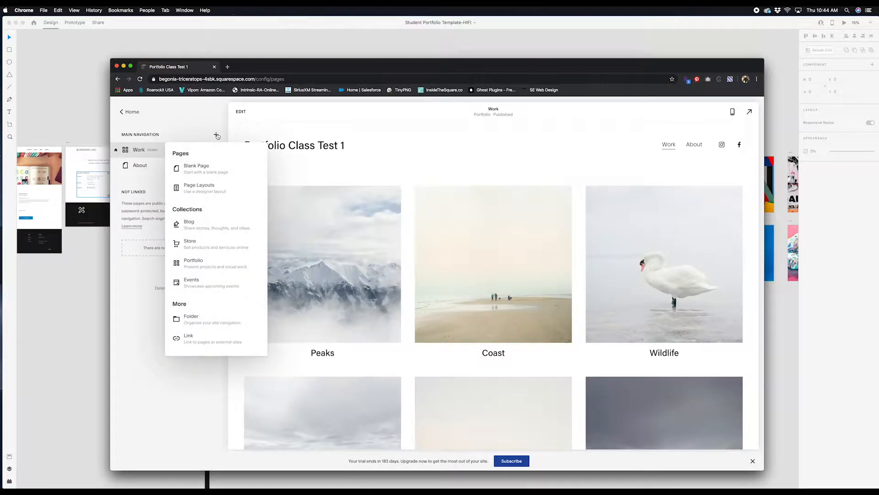
{"action": "left_click", "coordinate": [208, 188]}
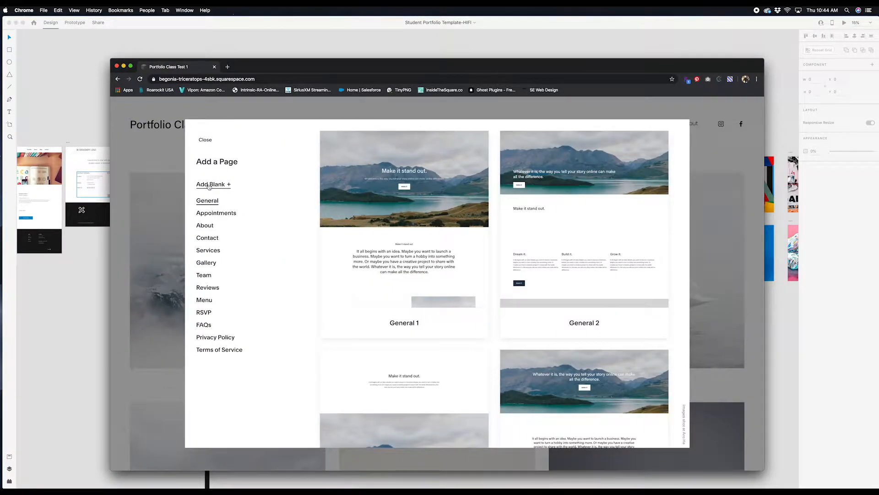
{"action": "left_click", "coordinate": [209, 239]}
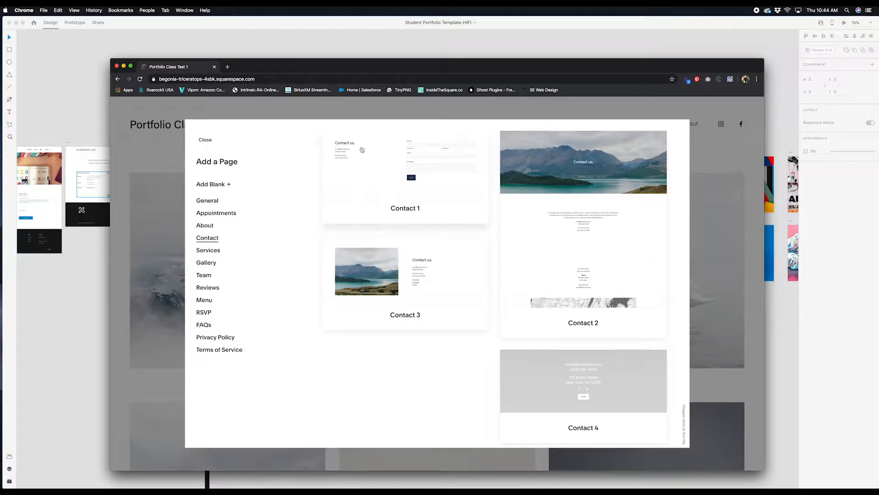
{"action": "scroll", "coordinate": [499, 269], "scroll_direction": "down", "scroll_amount": 1}
{"action": "scroll", "coordinate": [498, 270], "scroll_direction": "up", "scroll_amount": 1}
{"action": "left_click", "coordinate": [390, 166]}
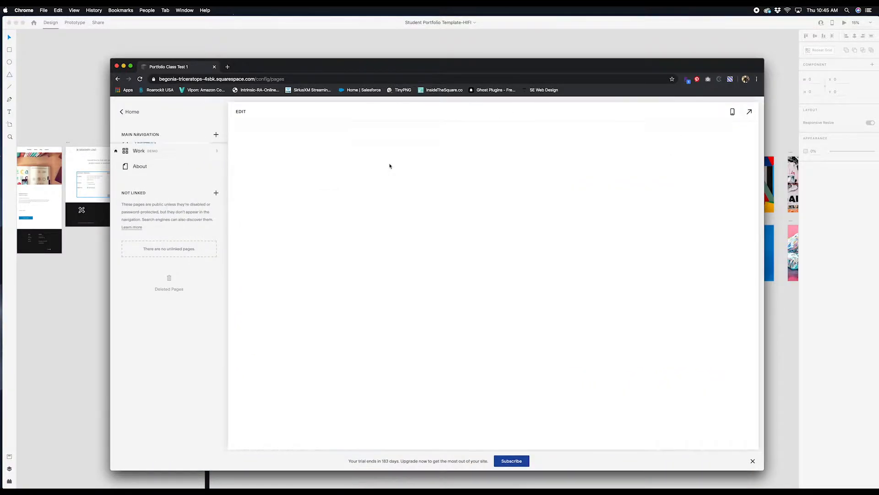
Step: Rename the new Contact 1 page as Contact and move it below About in the main navigation
{"action": "left_click", "coordinate": [165, 150]}
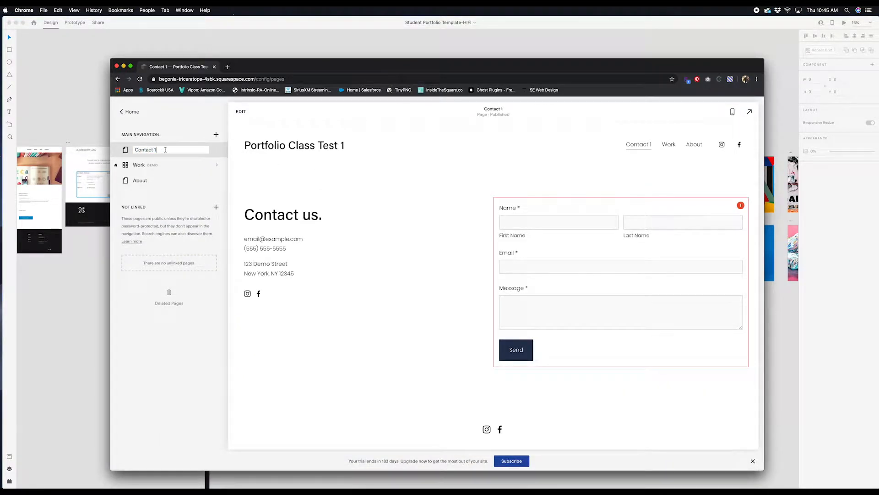
{"action": "key", "text": "Return"}
{"action": "left_click_drag", "start_coordinate": [126, 151], "coordinate": [130, 179]}
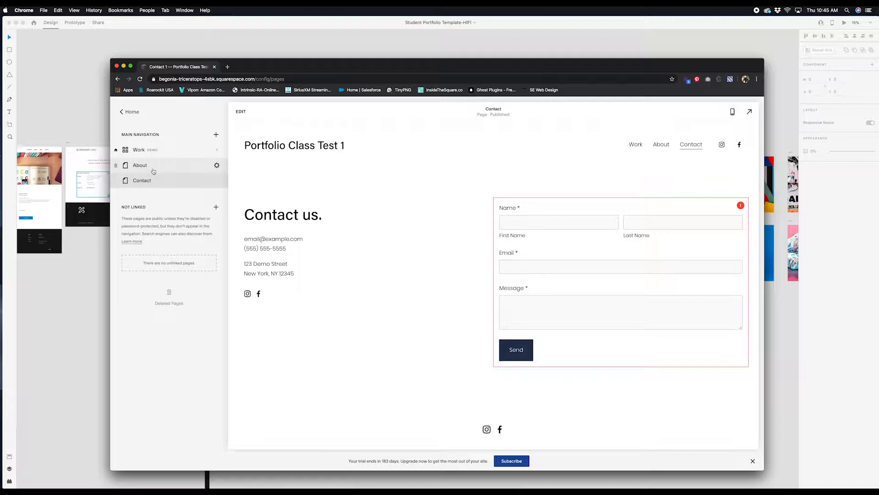
Step: Delete the Dock project from the Work portfolio, return to the page list and check the Work page's project grid
{"action": "left_click", "coordinate": [170, 152]}
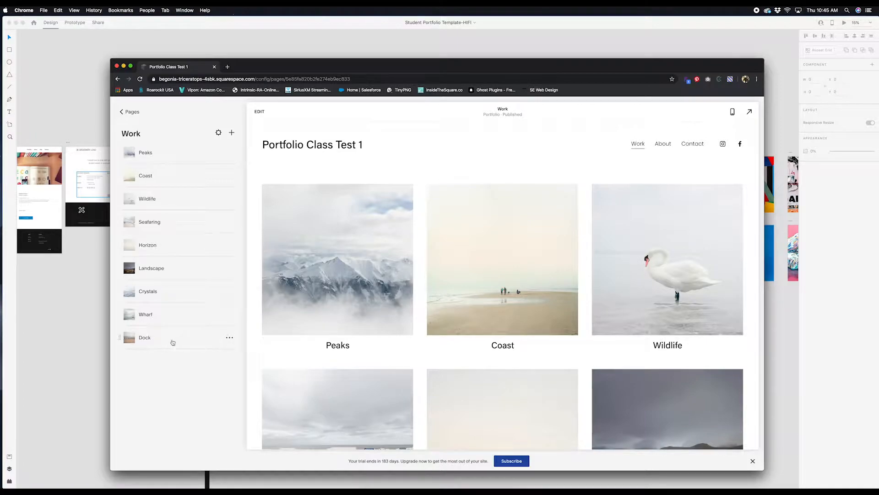
{"action": "mouse_move", "coordinate": [119, 339]}
{"action": "left_mouse_down"}
{"action": "mouse_move", "coordinate": [120, 314]}
{"action": "mouse_move", "coordinate": [121, 337]}
{"action": "left_mouse_up"}
{"action": "left_click", "coordinate": [230, 339]}
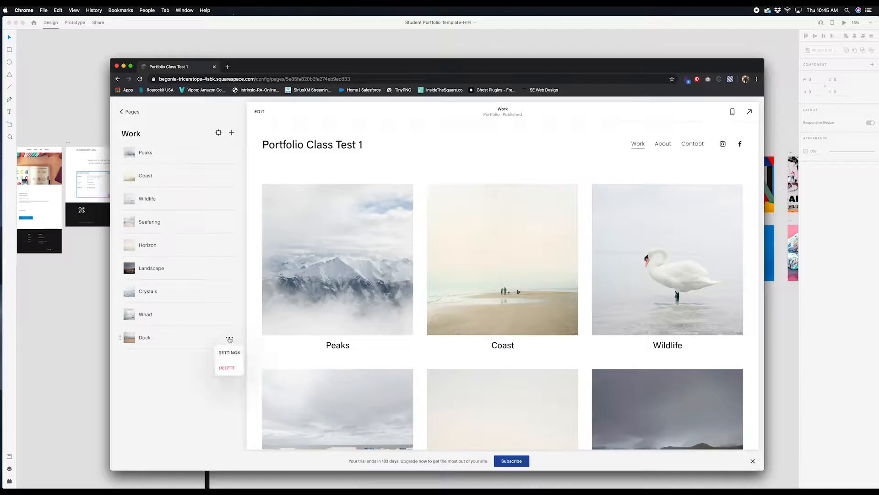
{"action": "left_click", "coordinate": [226, 369]}
{"action": "left_click", "coordinate": [465, 300]}
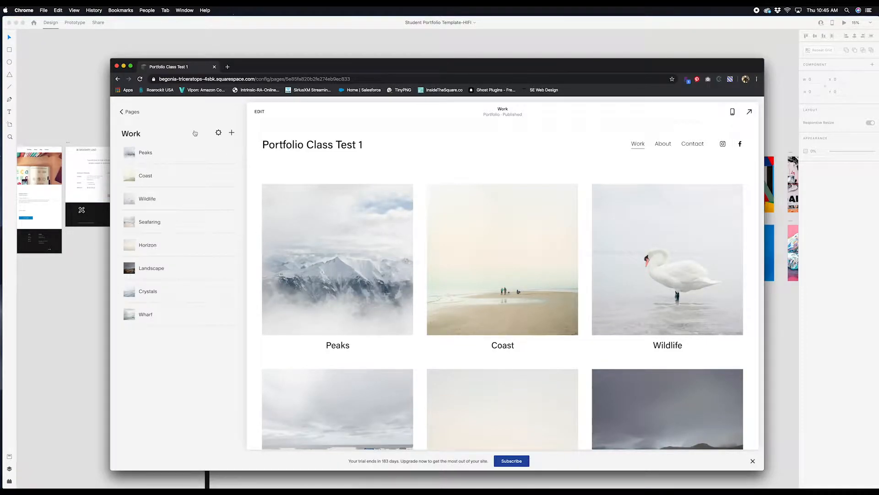
{"action": "left_click", "coordinate": [129, 111]}
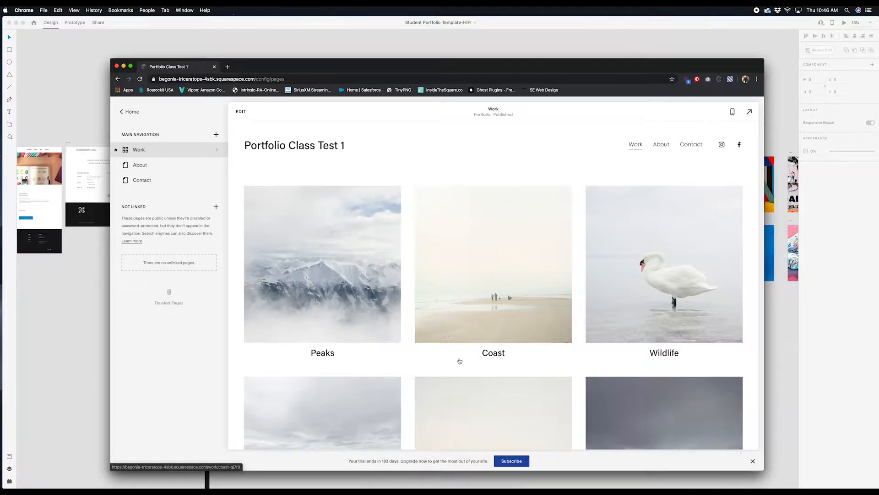
{"action": "scroll", "coordinate": [460, 361], "scroll_direction": "down", "scroll_amount": 9}
{"action": "scroll", "coordinate": [448, 359], "scroll_direction": "up", "scroll_amount": 4}
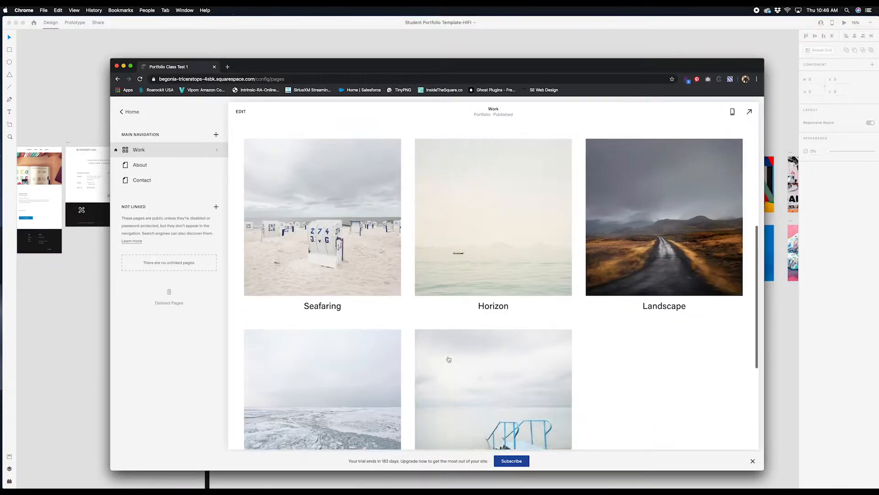
{"action": "scroll", "coordinate": [449, 359], "scroll_direction": "up", "scroll_amount": 5}
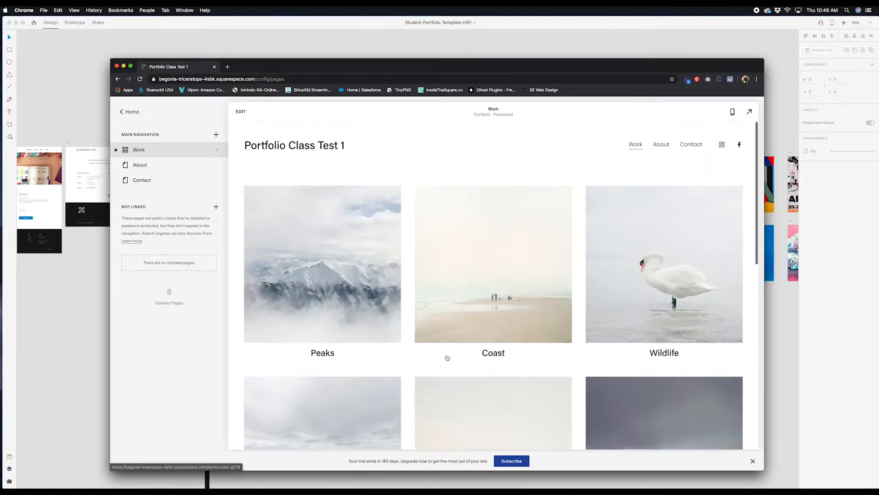
Step: Open the site's font design settings and compare the Sans-serif, Mixed and Serif font packs
{"action": "left_click", "coordinate": [132, 113]}
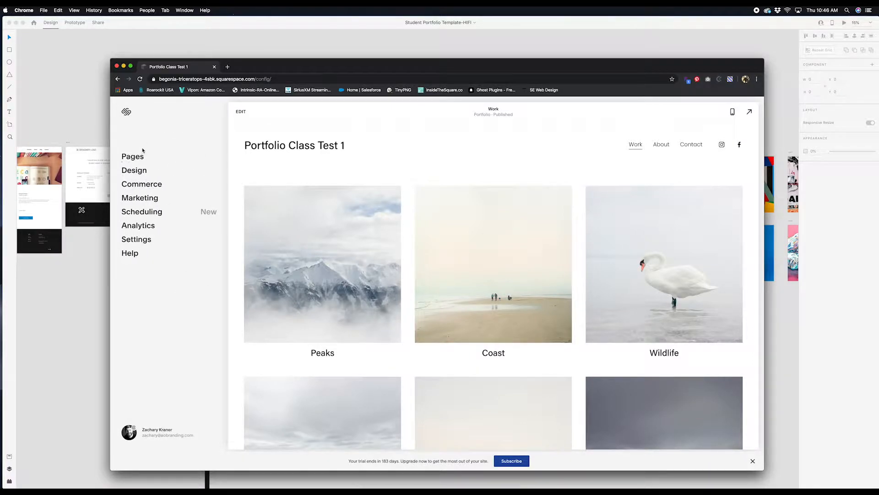
{"action": "left_click", "coordinate": [138, 171]}
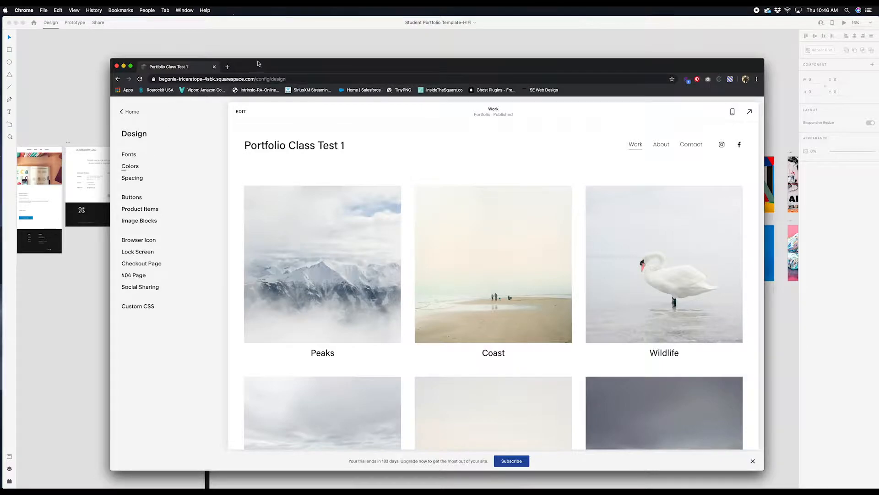
{"action": "left_click_drag", "start_coordinate": [251, 67], "coordinate": [366, 57]}
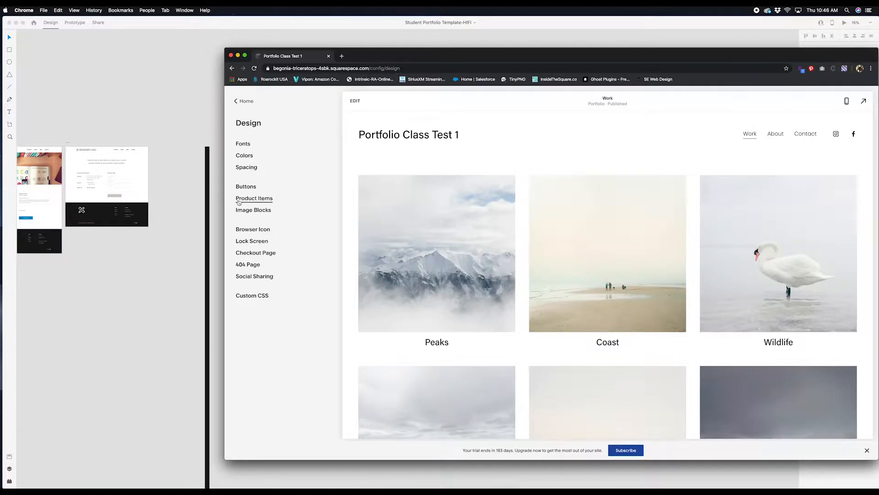
{"action": "left_click_drag", "start_coordinate": [382, 56], "coordinate": [318, 50]}
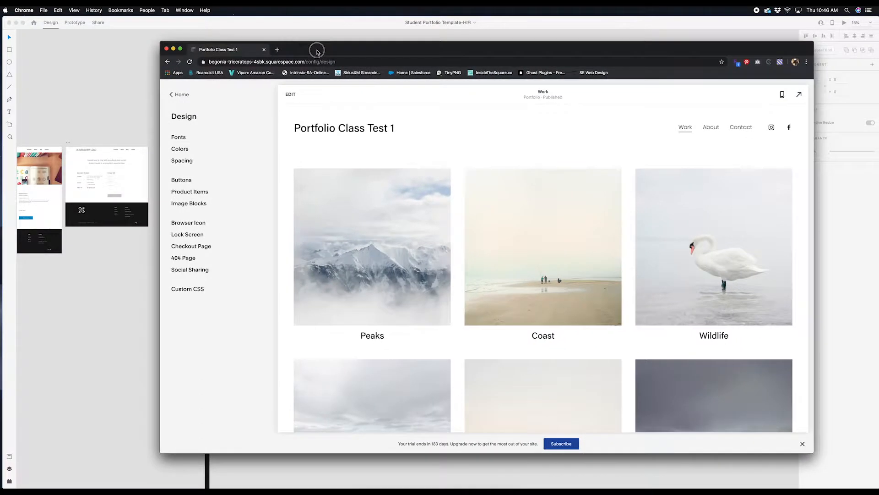
{"action": "left_click", "coordinate": [180, 138]}
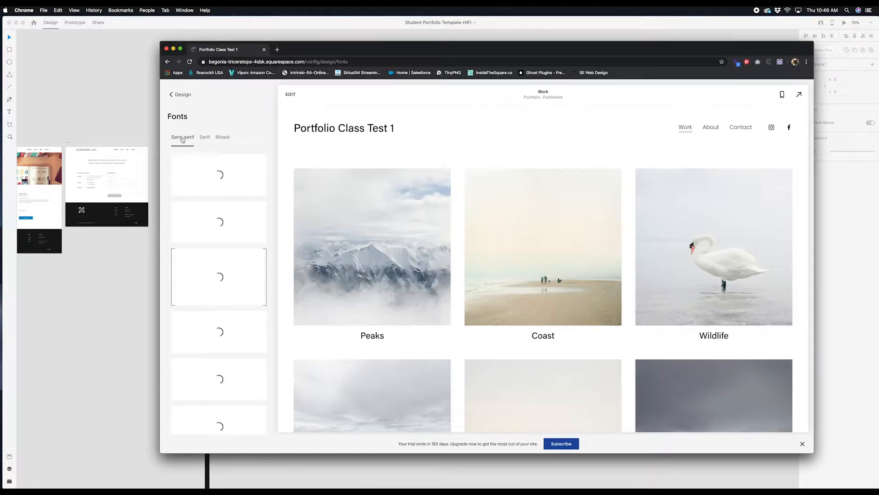
{"action": "scroll", "coordinate": [220, 301], "scroll_direction": "down", "scroll_amount": 1}
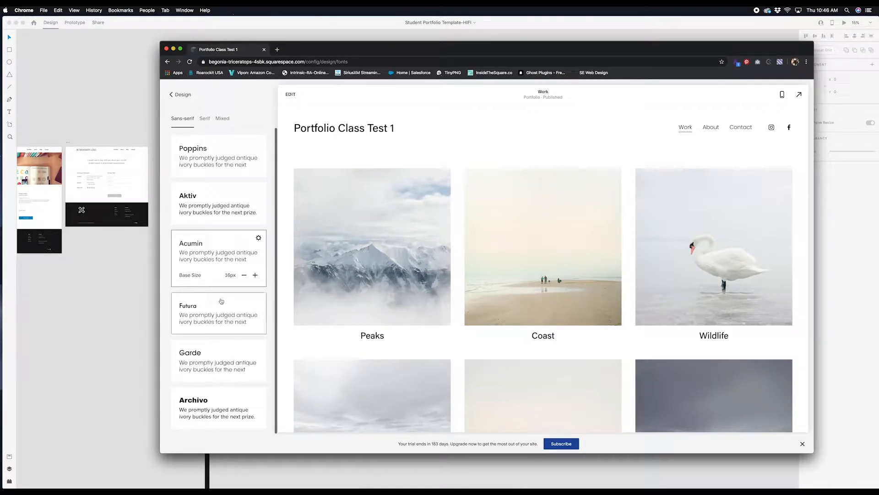
{"action": "scroll", "coordinate": [219, 253], "scroll_direction": "up", "scroll_amount": 1}
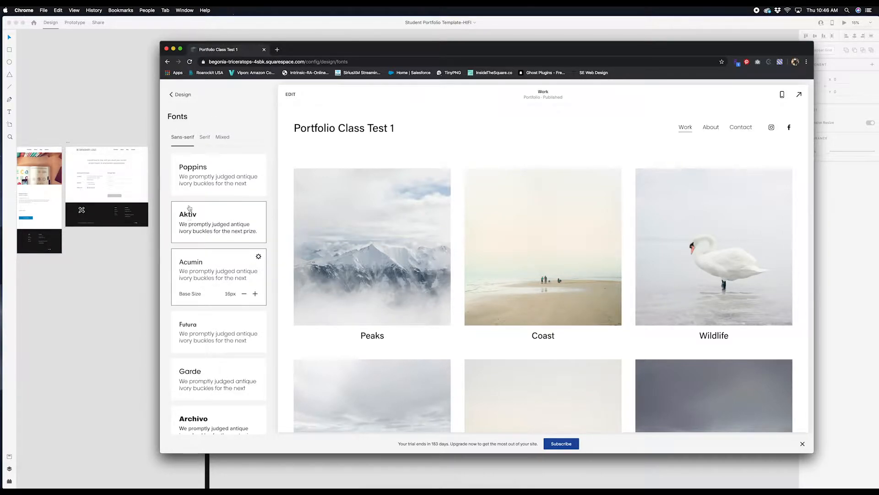
{"action": "left_click", "coordinate": [223, 138]}
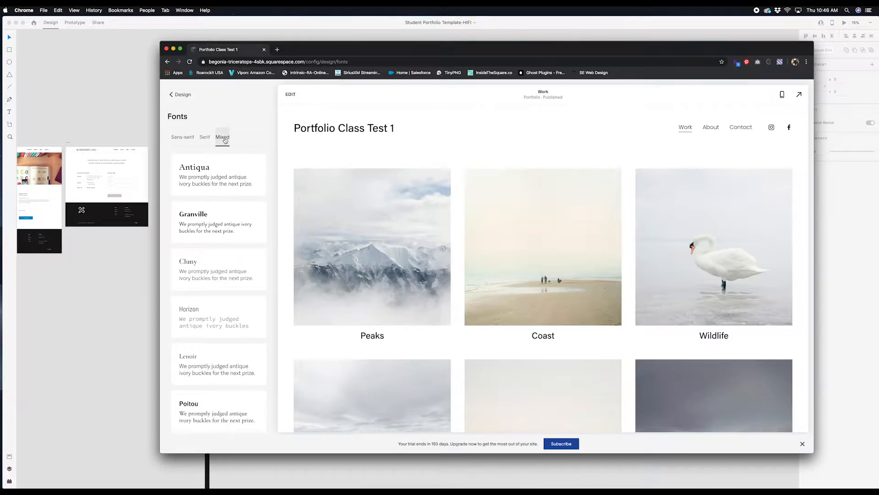
{"action": "left_click", "coordinate": [203, 138]}
{"action": "left_click", "coordinate": [184, 137]}
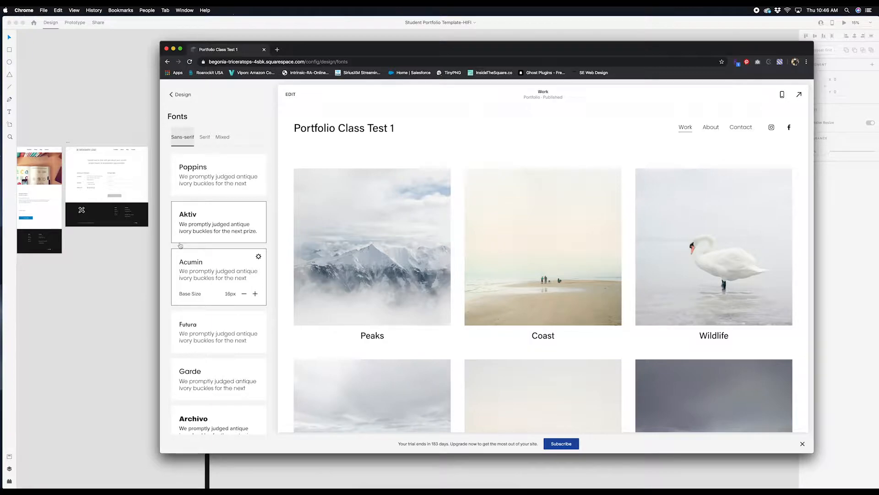
{"action": "scroll", "coordinate": [198, 327], "scroll_direction": "down", "scroll_amount": 1}
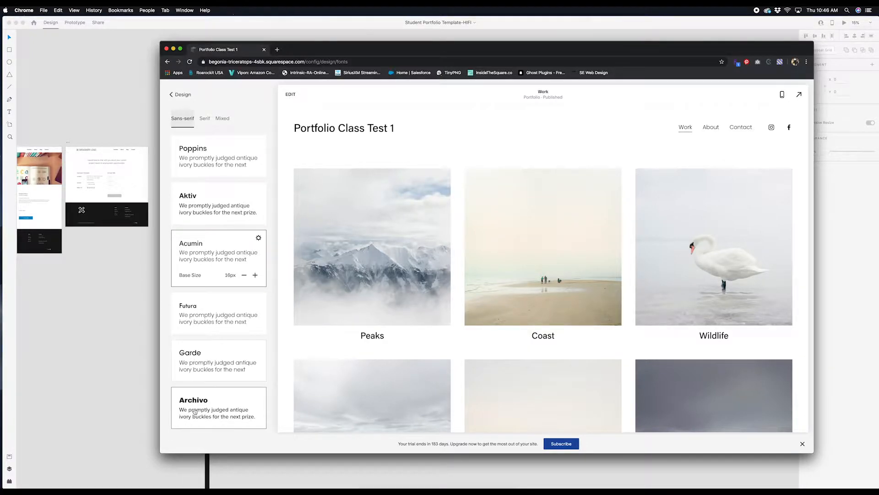
{"action": "scroll", "coordinate": [206, 196], "scroll_direction": "up", "scroll_amount": 1}
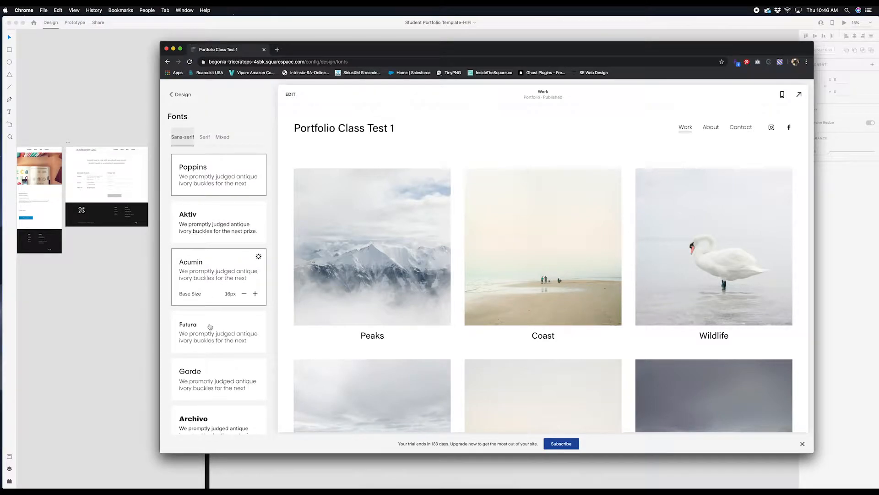
Step: Apply the Poppins sans-serif font pack to the site
{"action": "scroll", "coordinate": [201, 311], "scroll_direction": "down", "scroll_amount": 1}
{"action": "scroll", "coordinate": [200, 309], "scroll_direction": "up", "scroll_amount": 1}
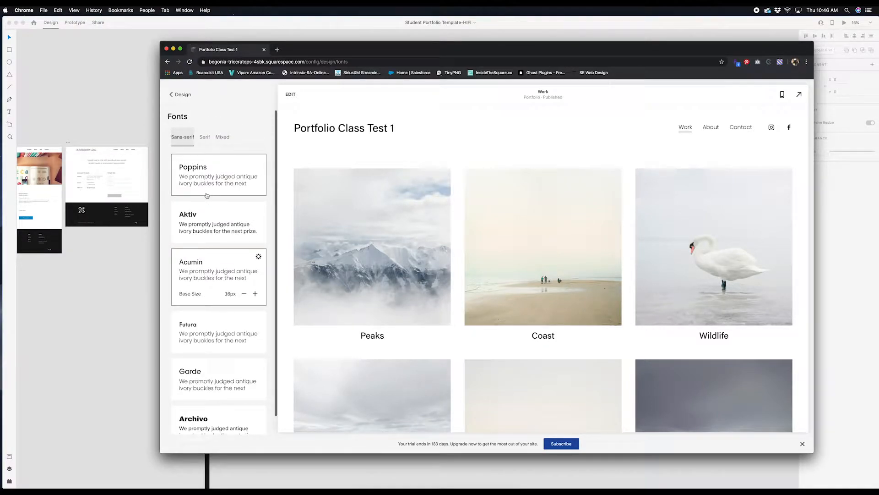
{"action": "left_click", "coordinate": [218, 174]}
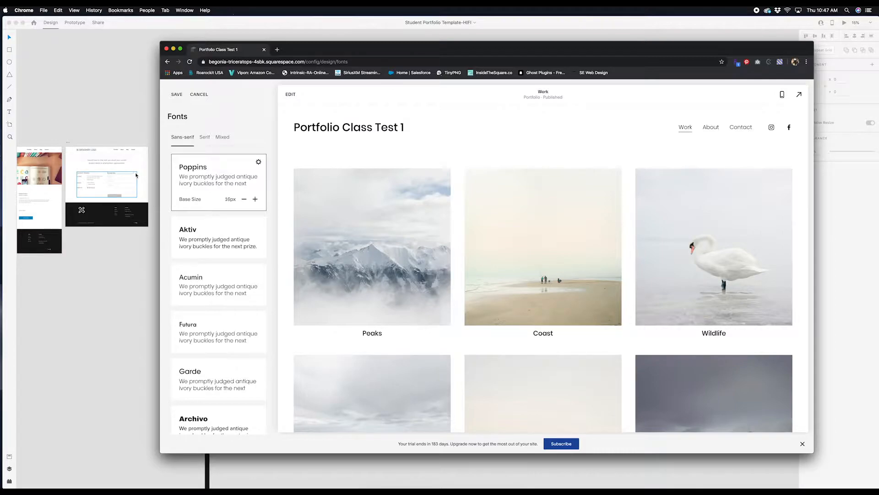
Step: Switch to Adobe XD to examine the typefaces specified on the Elements artboard, and return to the Squarespace font settings in Chrome
{"action": "left_click", "coordinate": [152, 144]}
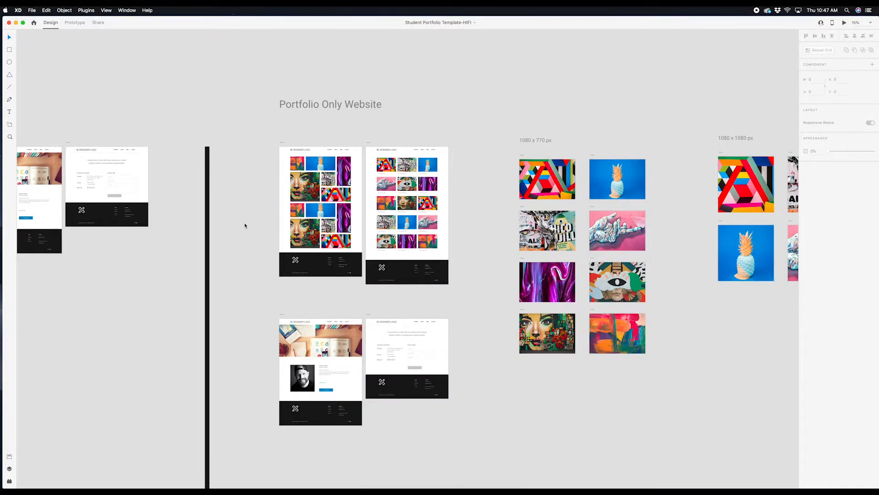
{"action": "key", "text": "super+equal"}
{"action": "key", "text": "super+equal"}
{"action": "left_click_drag", "start_coordinate": [172, 224], "coordinate": [553, 251]}
{"action": "left_click_drag", "start_coordinate": [68, 214], "coordinate": [696, 307]}
{"action": "left_click_drag", "start_coordinate": [337, 264], "coordinate": [546, 273]}
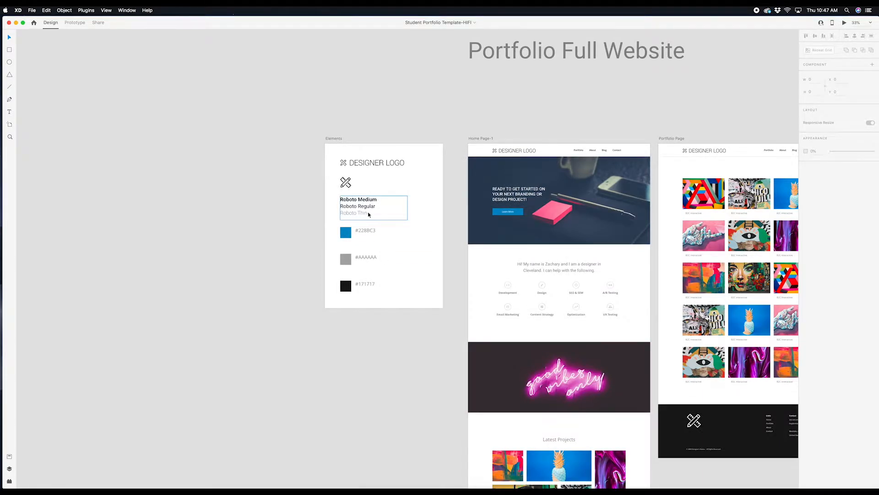
{"action": "key", "text": "ctrl+Up"}
{"action": "left_click", "coordinate": [544, 164]}
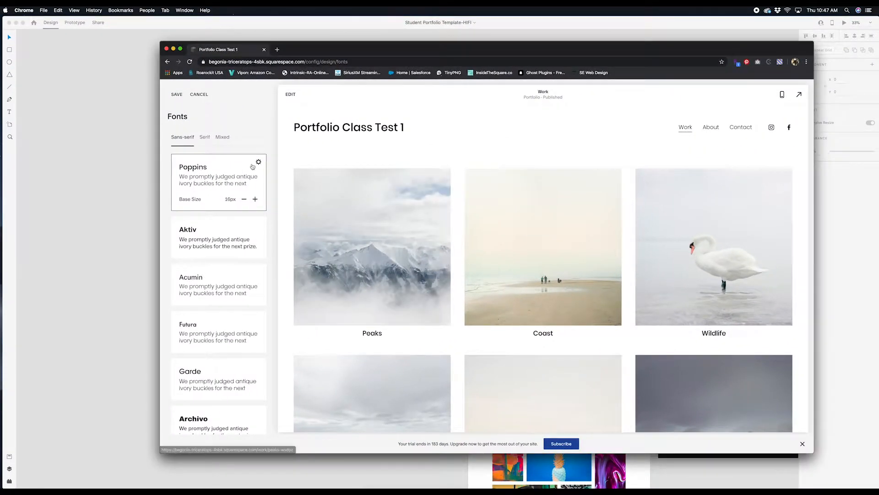
Step: Customize the Poppins pack by setting the headings' font family to Roboto, save it, and check the Work page's project titles
{"action": "left_click", "coordinate": [259, 163]}
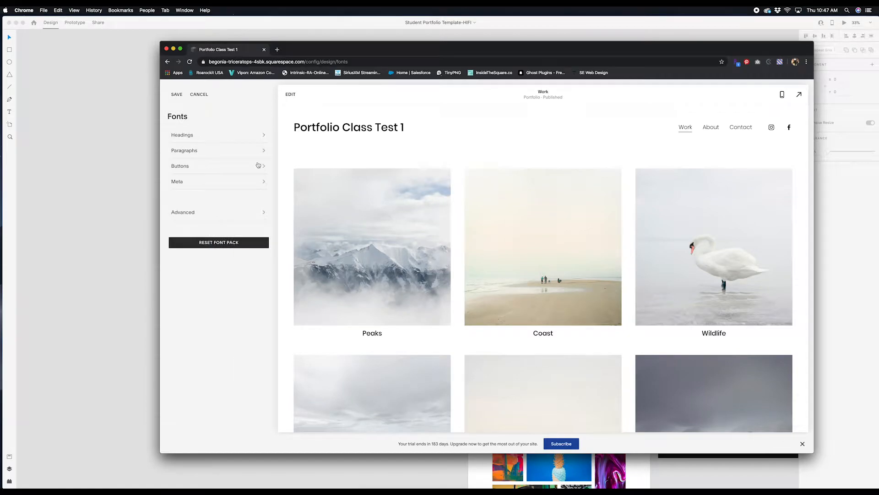
{"action": "left_click", "coordinate": [193, 136]}
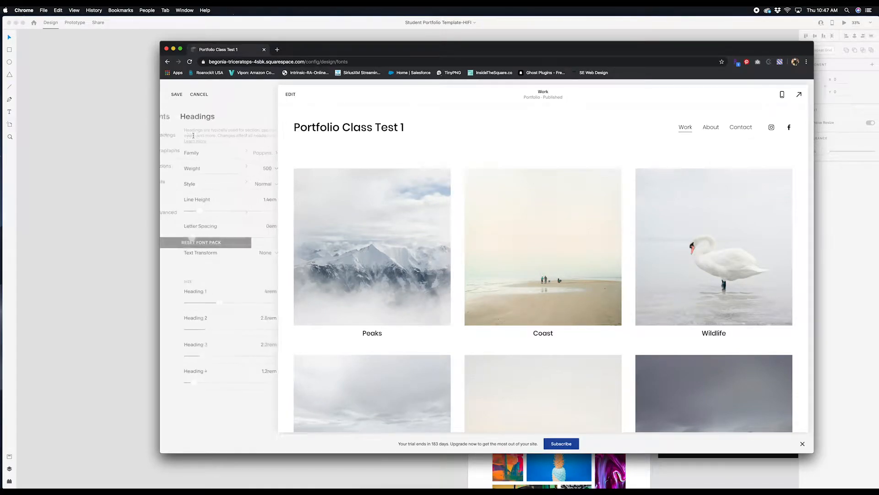
{"action": "left_click", "coordinate": [244, 156]}
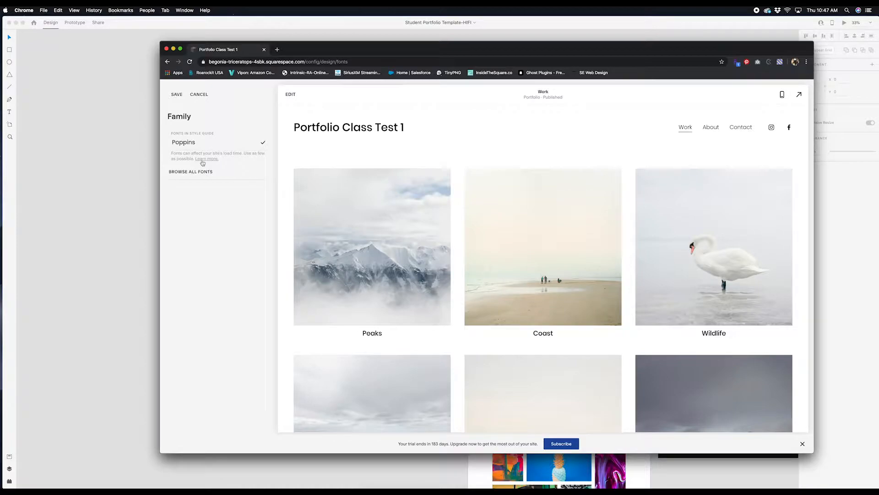
{"action": "left_click", "coordinate": [190, 172]}
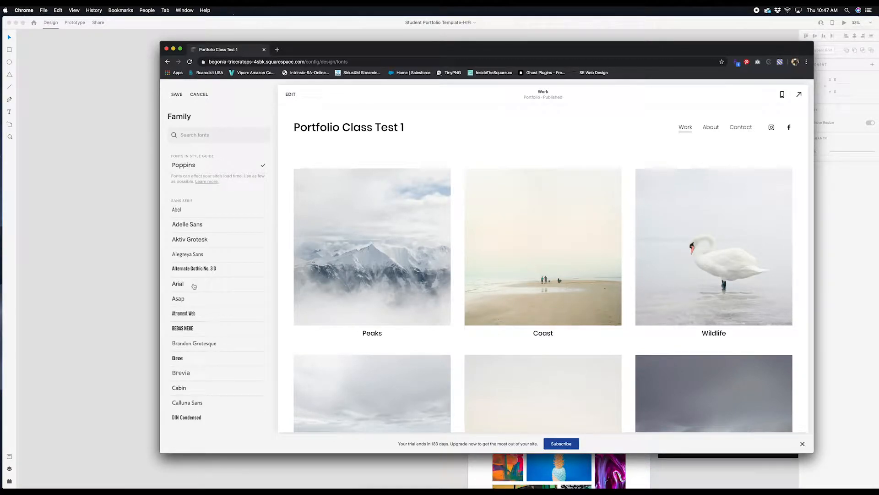
{"action": "scroll", "coordinate": [194, 286], "scroll_direction": "down", "scroll_amount": 10}
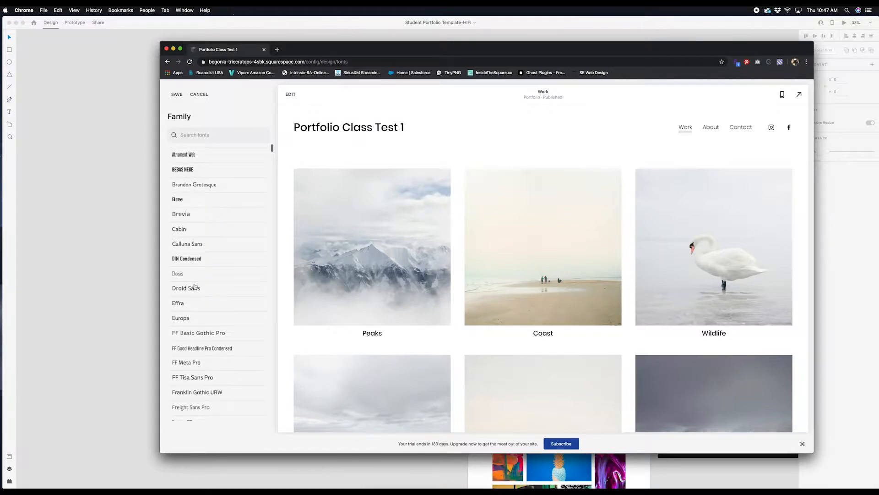
{"action": "scroll", "coordinate": [195, 286], "scroll_direction": "down", "scroll_amount": 10}
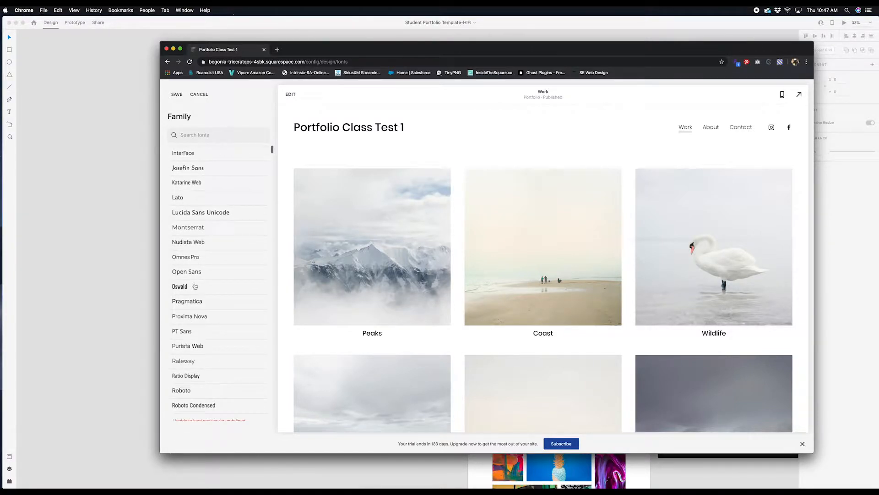
{"action": "scroll", "coordinate": [195, 293], "scroll_direction": "down", "scroll_amount": 3}
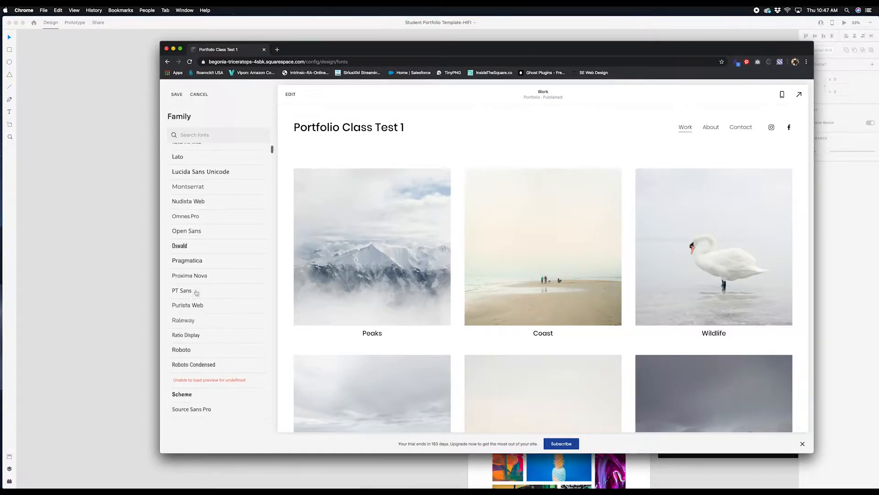
{"action": "left_click", "coordinate": [193, 351]}
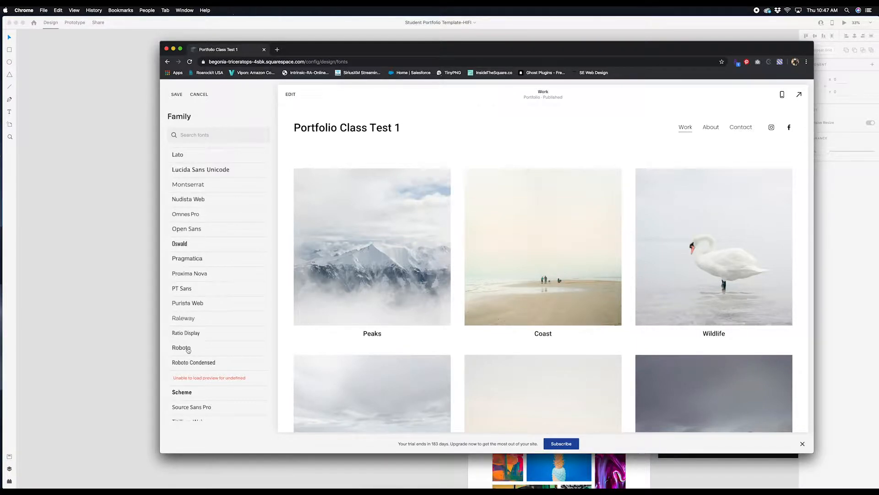
{"action": "left_click", "coordinate": [176, 95]}
{"action": "left_click", "coordinate": [179, 96]}
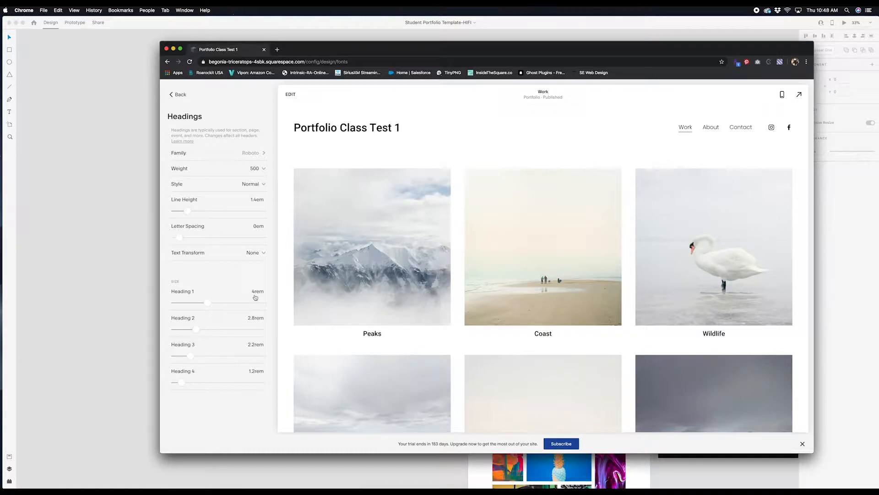
{"action": "scroll", "coordinate": [401, 297], "scroll_direction": "down", "scroll_amount": 10}
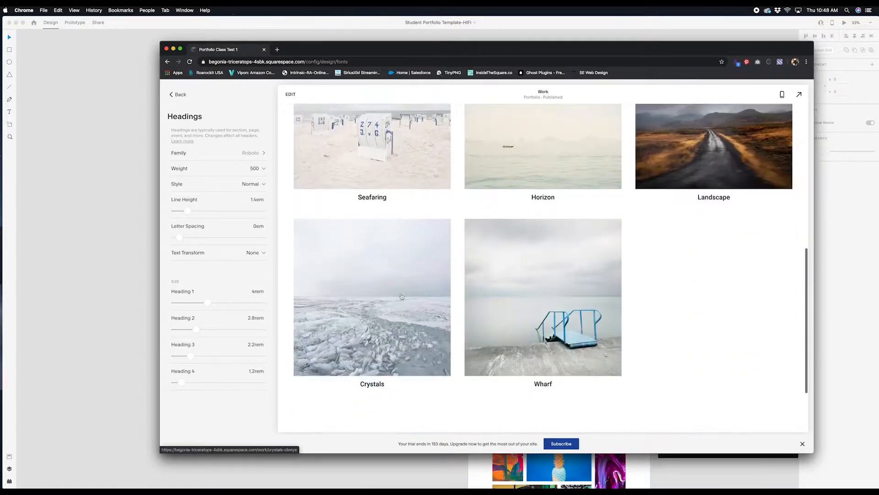
{"action": "scroll", "coordinate": [401, 296], "scroll_direction": "up", "scroll_amount": 10}
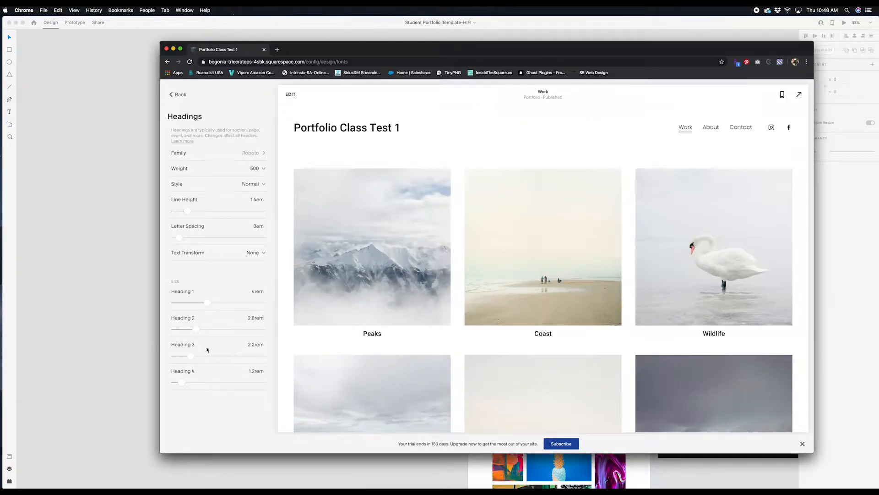
Step: Set the paragraphs' font family to Roboto and save the change
{"action": "left_click", "coordinate": [182, 98]}
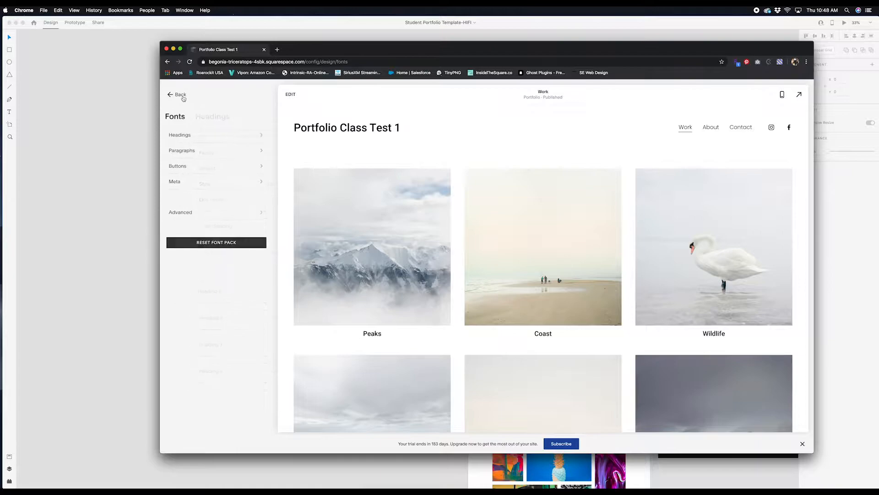
{"action": "left_click", "coordinate": [196, 151]}
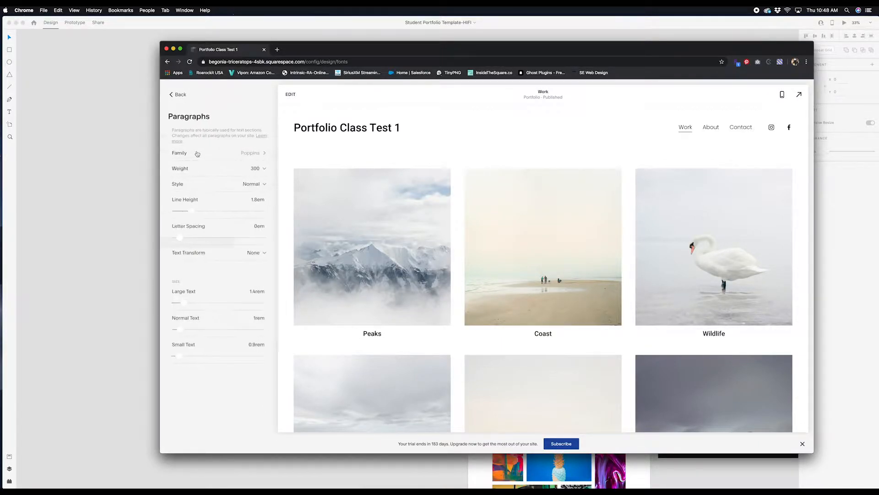
{"action": "left_click", "coordinate": [250, 154]}
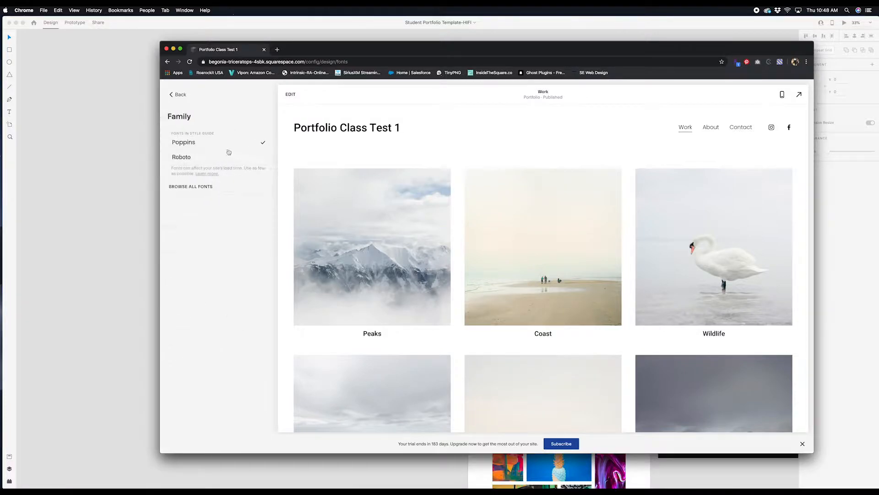
{"action": "left_click", "coordinate": [186, 158]}
{"action": "left_click", "coordinate": [177, 95]}
{"action": "left_click", "coordinate": [193, 143]}
{"action": "left_click", "coordinate": [178, 95]}
{"action": "left_click", "coordinate": [178, 95]}
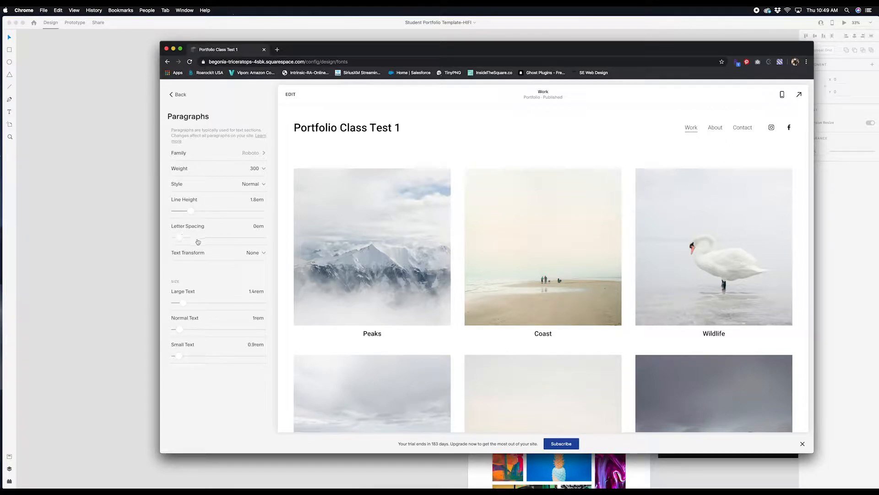
Step: Check the style and weight options available for the paragraph text
{"action": "left_click", "coordinate": [261, 186]}
{"action": "left_click", "coordinate": [262, 184]}
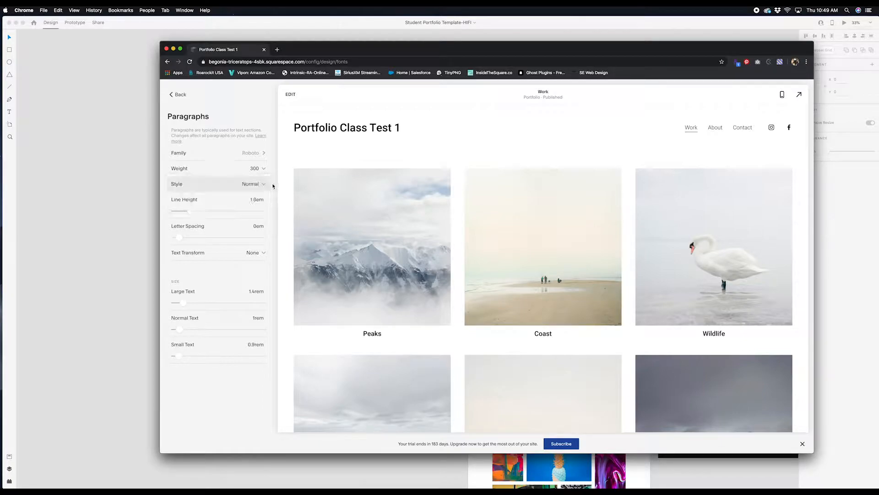
{"action": "left_click", "coordinate": [241, 171]}
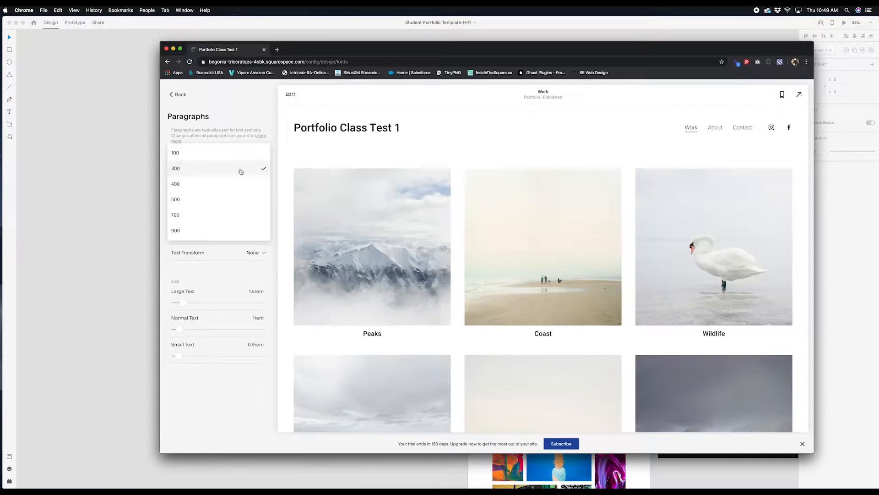
{"action": "left_click", "coordinate": [275, 175]}
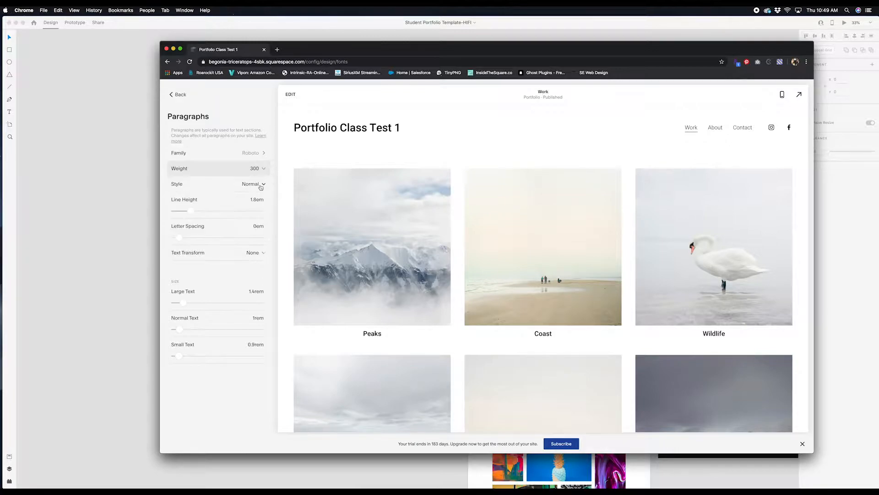
Step: Set the button text to the Roboto font family with weight 700 and save the changes
{"action": "left_click", "coordinate": [182, 97]}
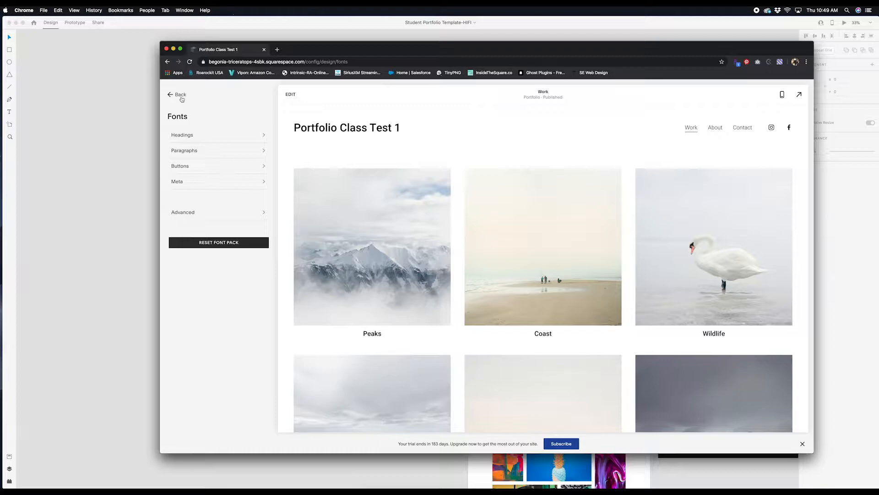
{"action": "left_click", "coordinate": [186, 167]}
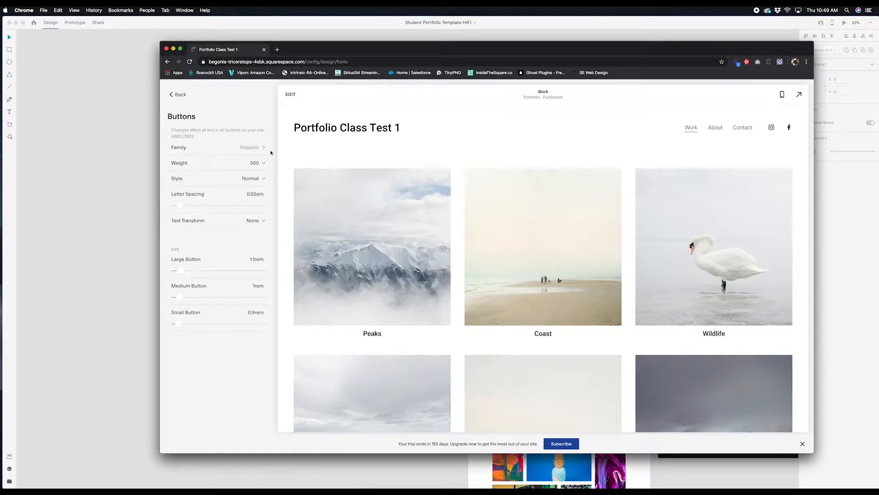
{"action": "left_click", "coordinate": [254, 152]}
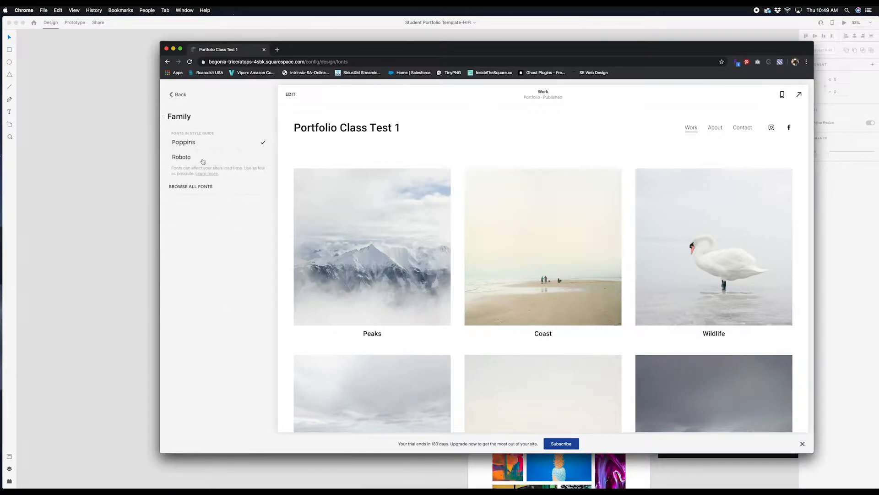
{"action": "left_click", "coordinate": [178, 94]}
{"action": "left_click", "coordinate": [177, 94]}
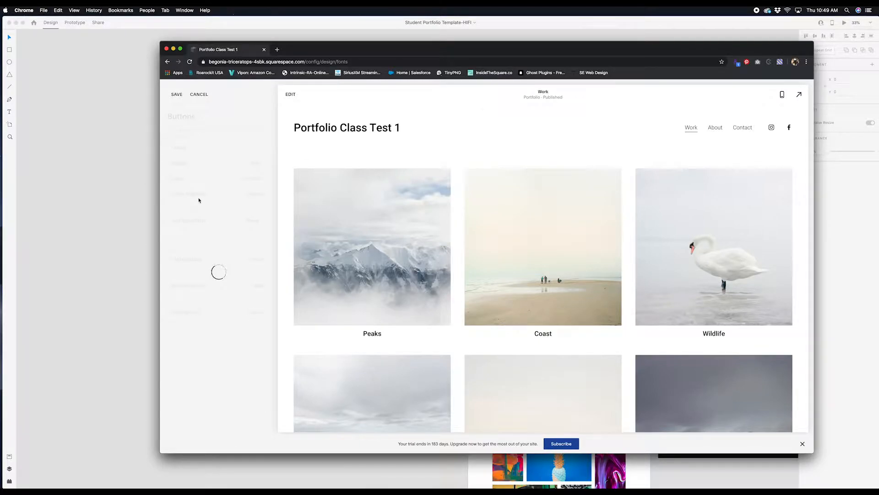
{"action": "left_click", "coordinate": [253, 165]}
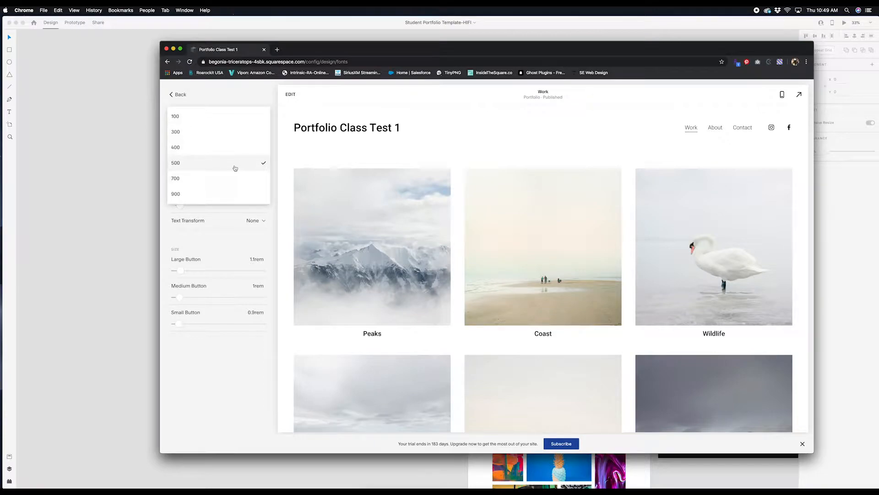
{"action": "left_click", "coordinate": [229, 186]}
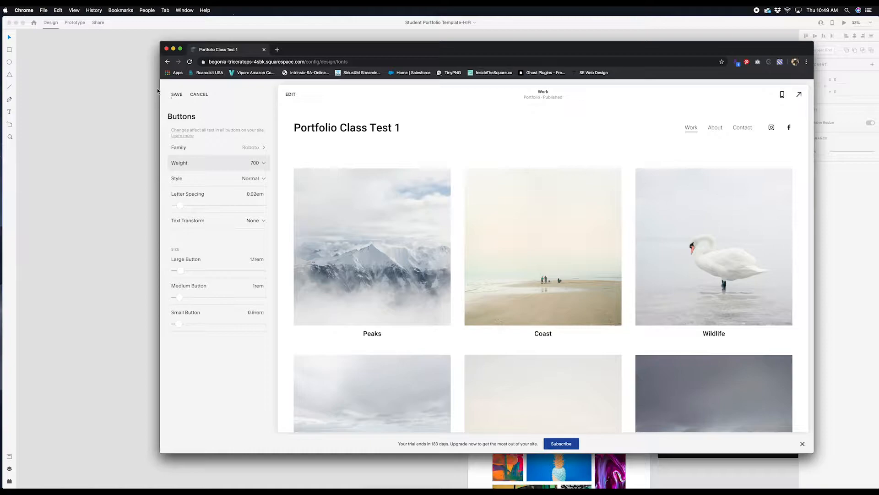
{"action": "left_click", "coordinate": [173, 95]}
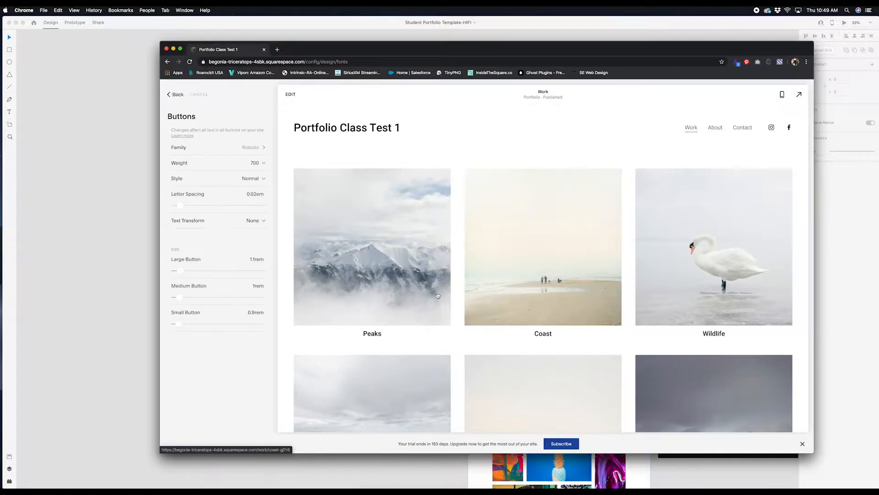
Step: Review the fonts on the Work page down to its footer and on the About page, and return to the Design settings
{"action": "scroll", "coordinate": [486, 249], "scroll_direction": "down", "scroll_amount": 1}
{"action": "scroll", "coordinate": [486, 249], "scroll_direction": "down", "scroll_amount": 10}
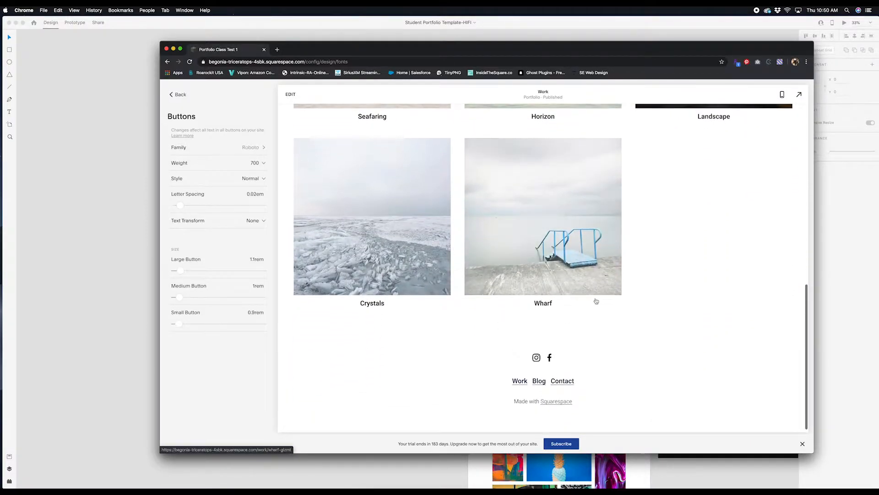
{"action": "left_click", "coordinate": [189, 97]}
{"action": "scroll", "coordinate": [448, 168], "scroll_direction": "up", "scroll_amount": 10}
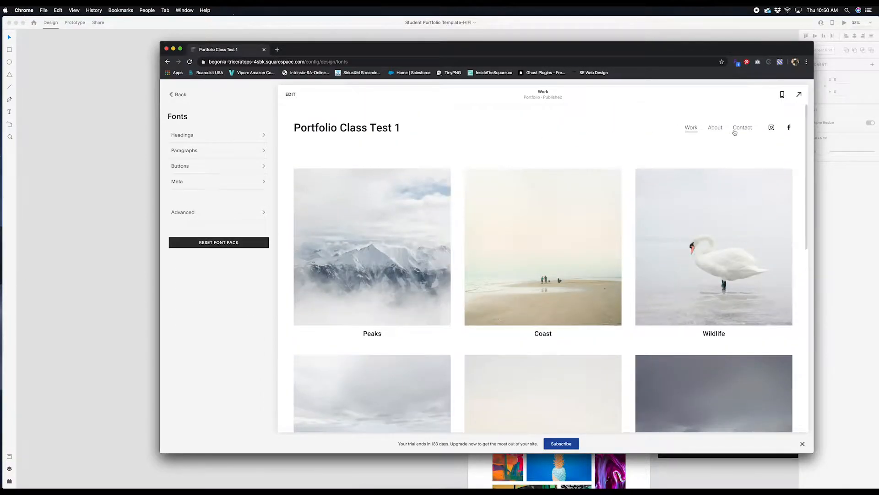
{"action": "left_click", "coordinate": [719, 130]}
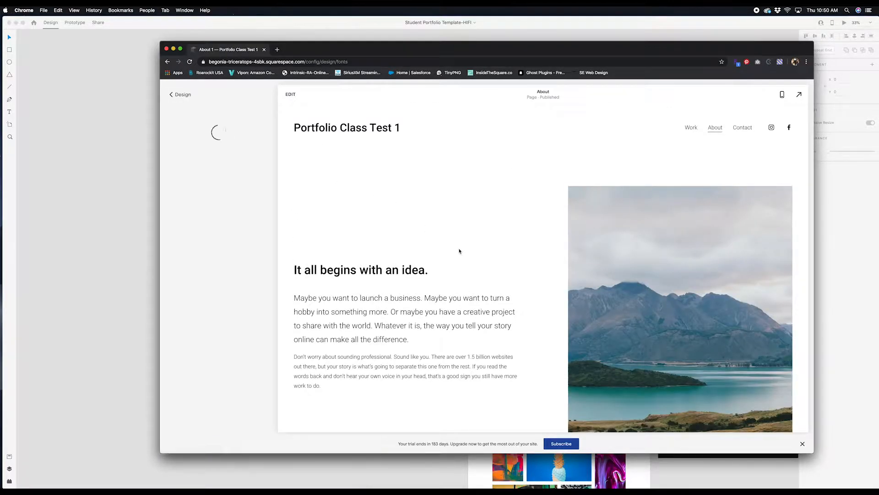
{"action": "scroll", "coordinate": [462, 252], "scroll_direction": "down", "scroll_amount": 2}
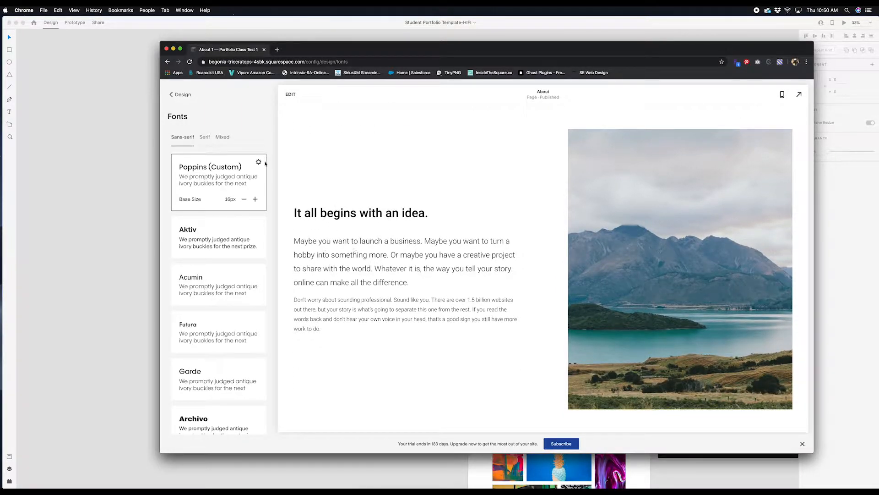
{"action": "left_click", "coordinate": [179, 95]}
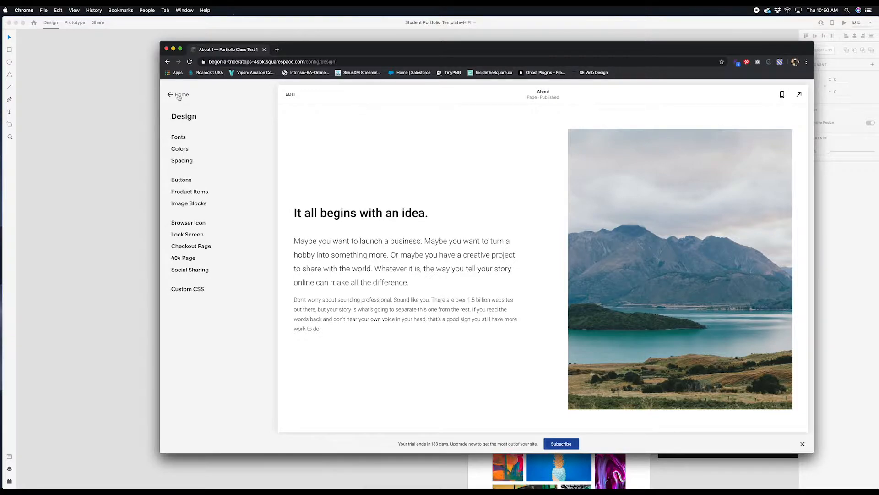
Step: Open the site's color settings and move the browser window so the Elements artboard's swatches in the XD design stay visible beside it
{"action": "left_click", "coordinate": [185, 150]}
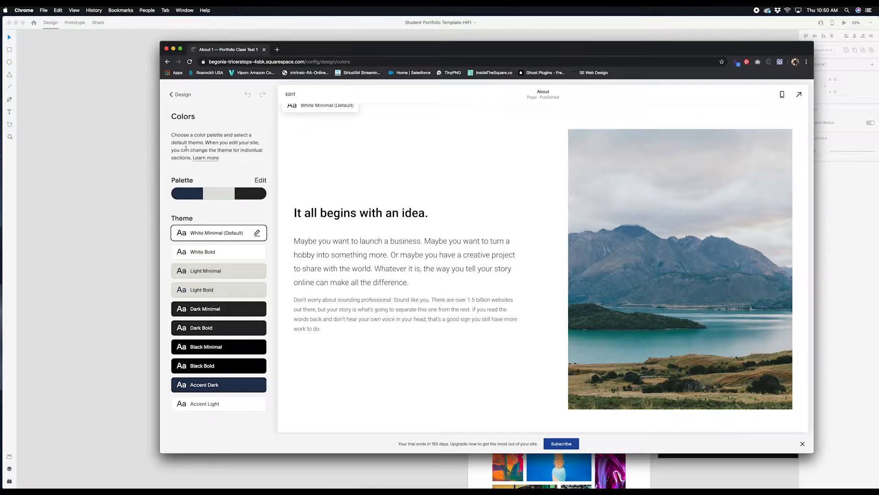
{"action": "left_click_drag", "start_coordinate": [309, 52], "coordinate": [355, 325]}
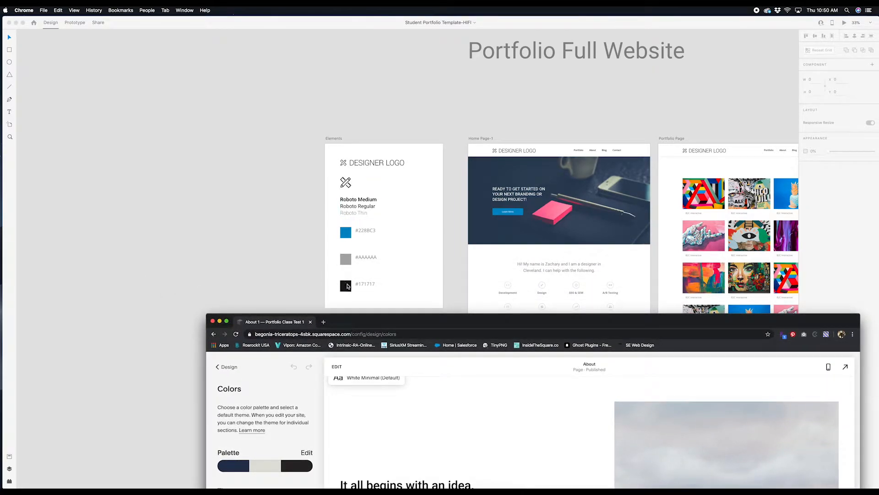
{"action": "scroll", "coordinate": [300, 211], "scroll_direction": "right", "scroll_amount": 10}
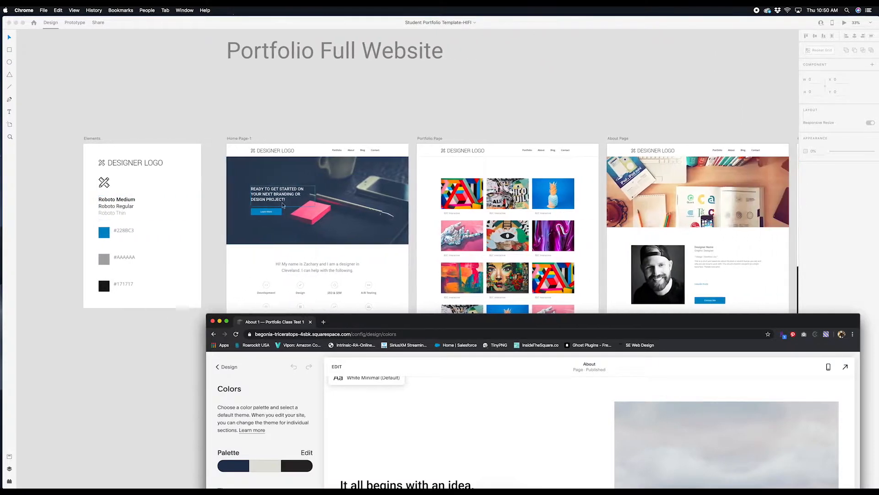
{"action": "left_click_drag", "start_coordinate": [360, 323], "coordinate": [359, 58]}
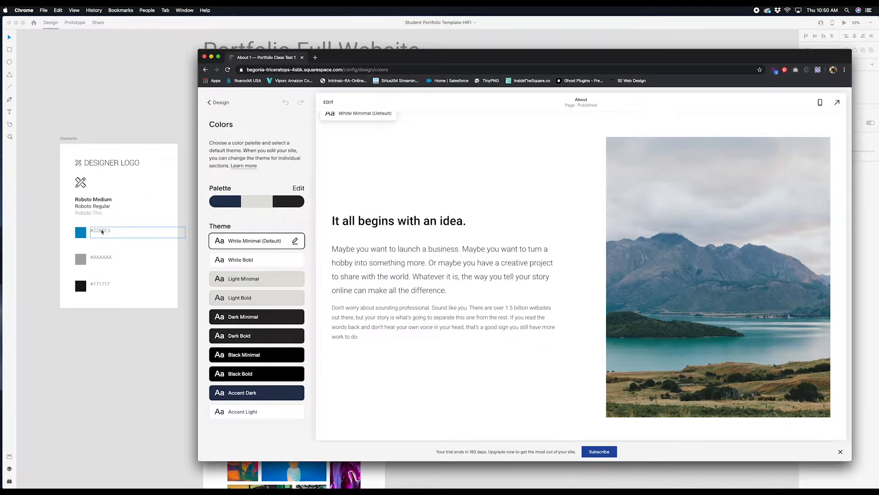
Step: Switch to Adobe XD, inspect the blue swatch's fill hex code on the Elements artboard, and return to Chrome
{"action": "left_click", "coordinate": [82, 235]}
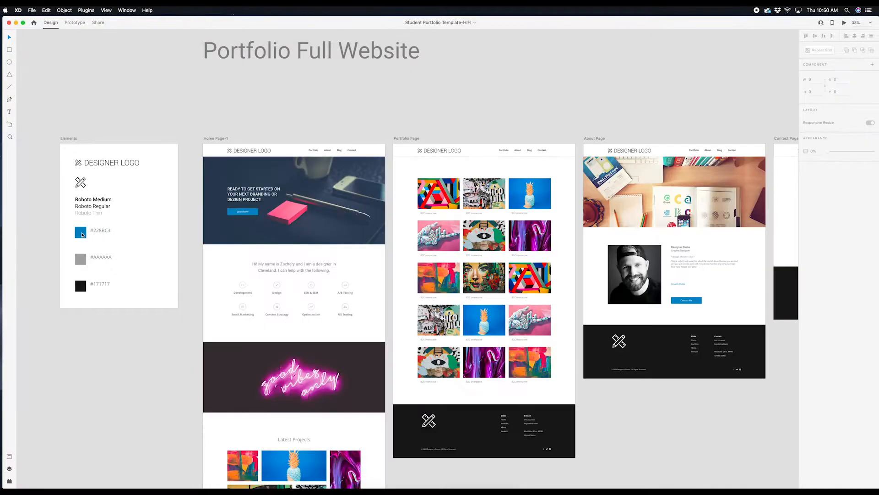
{"action": "left_click", "coordinate": [82, 235]}
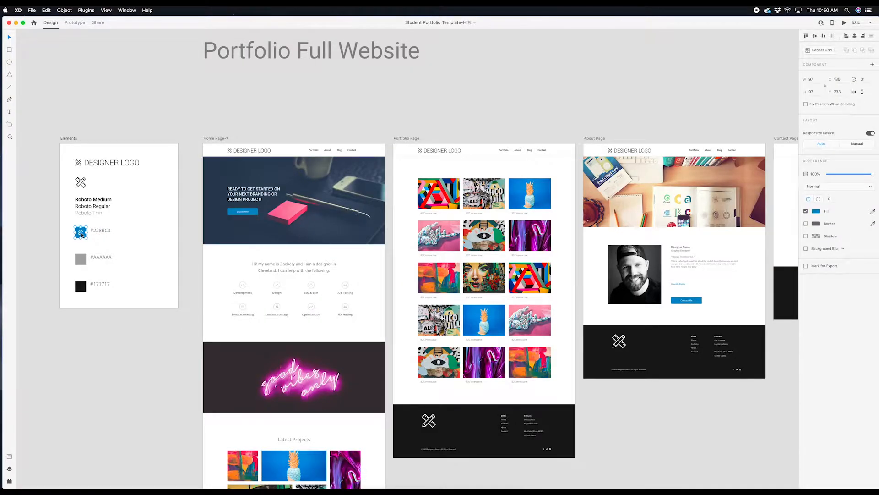
{"action": "left_click", "coordinate": [817, 212]}
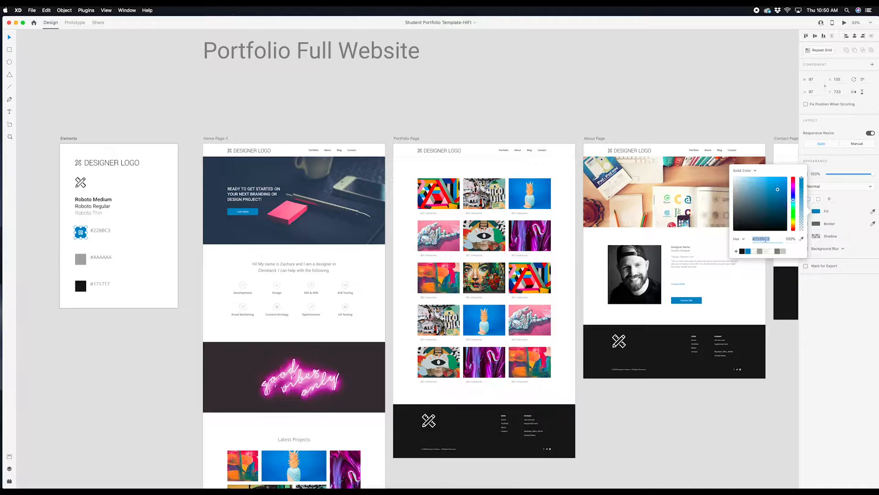
{"action": "left_click", "coordinate": [104, 131]}
{"action": "key", "text": "ctrl+Up"}
{"action": "left_click", "coordinate": [619, 249]}
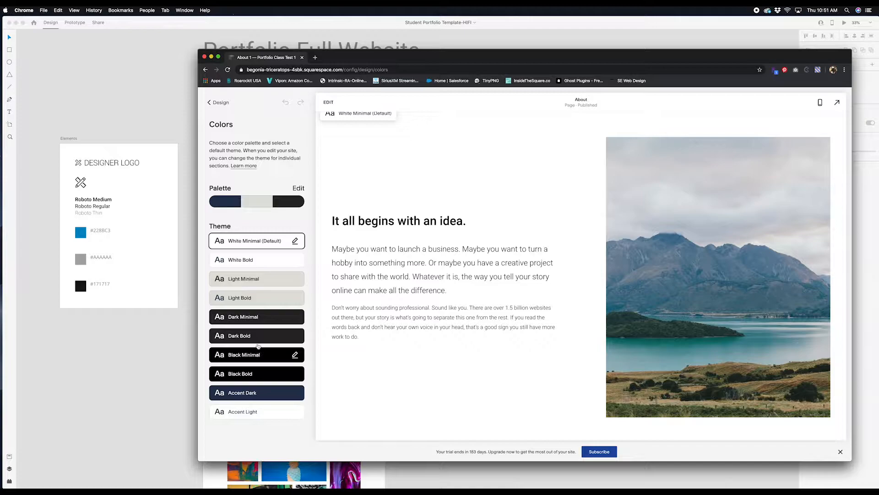
Step: Edit the site palette and switch it from designer palettes to custom colors
{"action": "left_click", "coordinate": [299, 189]}
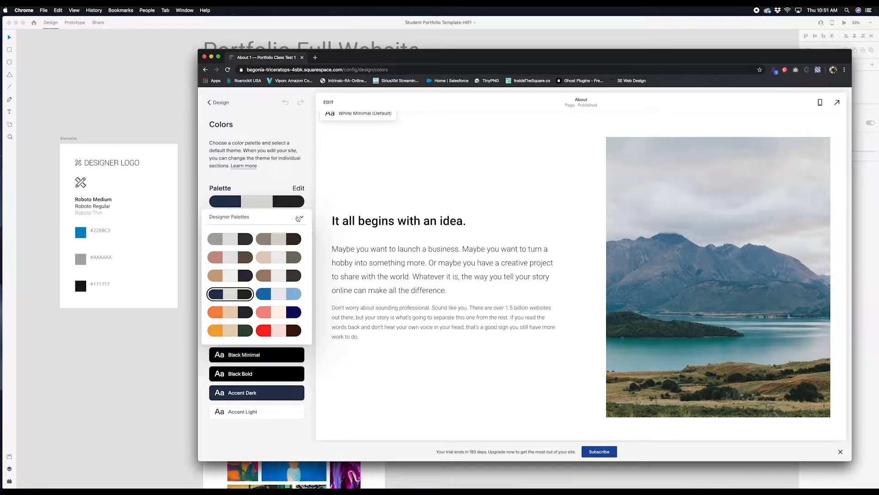
{"action": "left_click", "coordinate": [299, 219]}
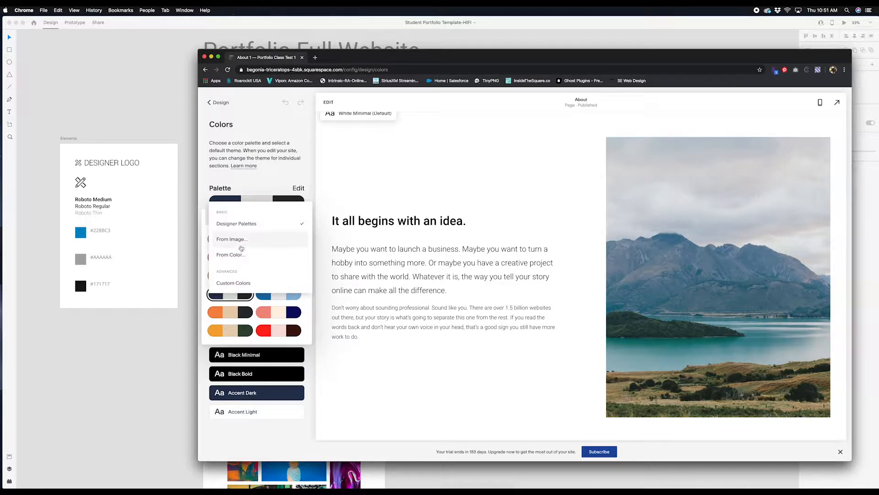
{"action": "left_click", "coordinate": [238, 288]}
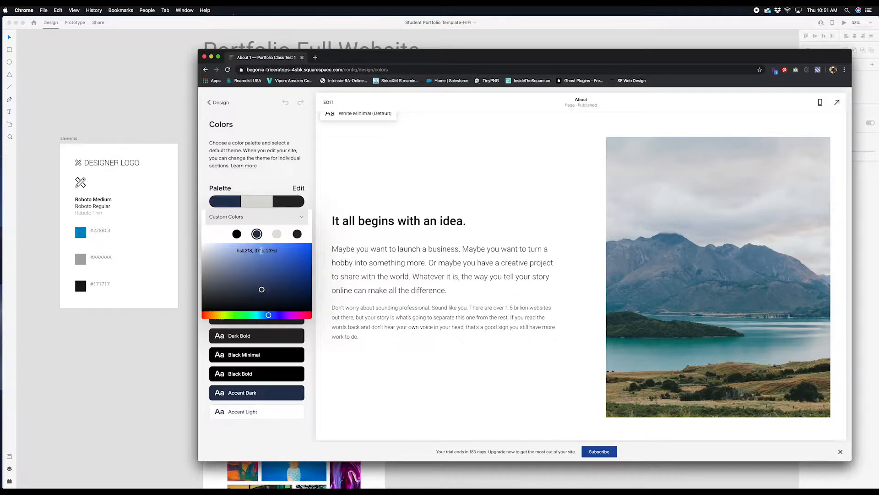
Step: Copy the blue hex code from the XD Elements artboard and set the palette's accent color to #228BC3
{"action": "double_click", "coordinate": [104, 232]}
{"action": "key", "text": "super+c"}
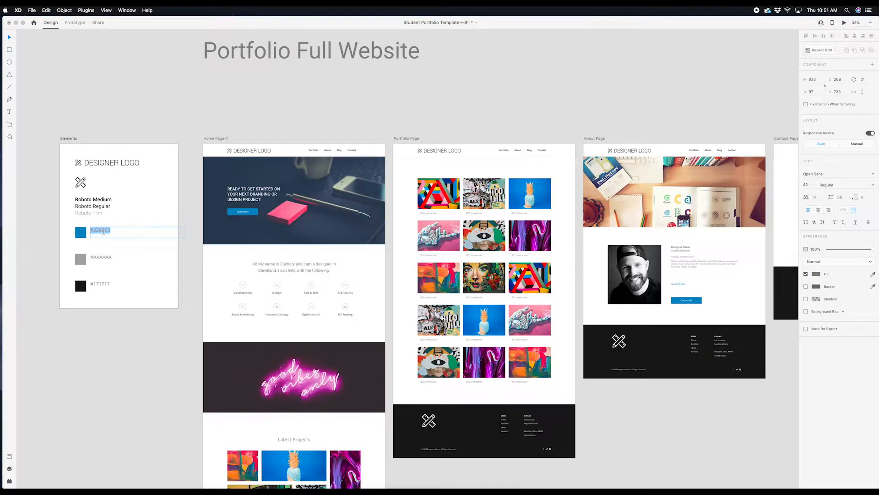
{"action": "key", "text": "ctrl+Up"}
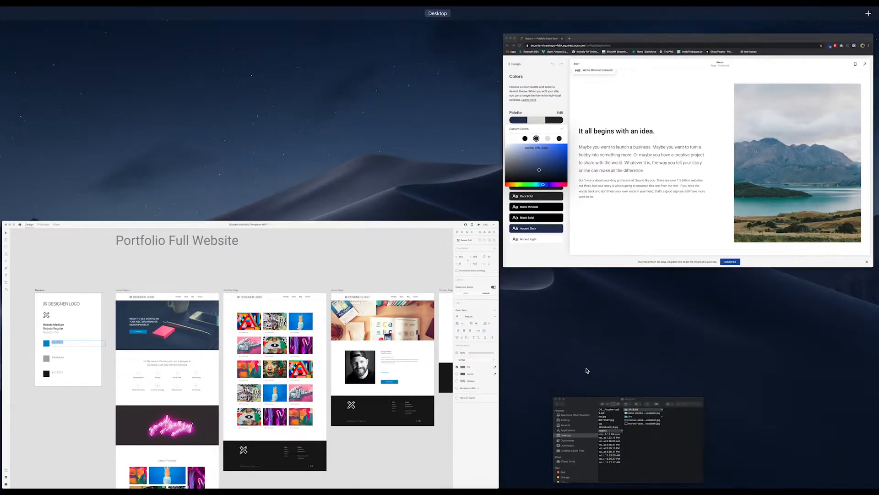
{"action": "left_click", "coordinate": [593, 208]}
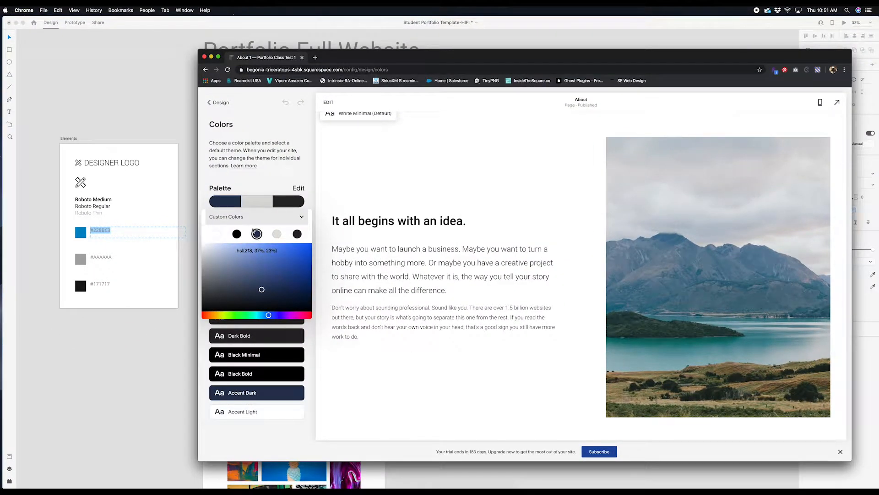
{"action": "left_click", "coordinate": [236, 250]}
{"action": "key", "text": "BackSpace"}
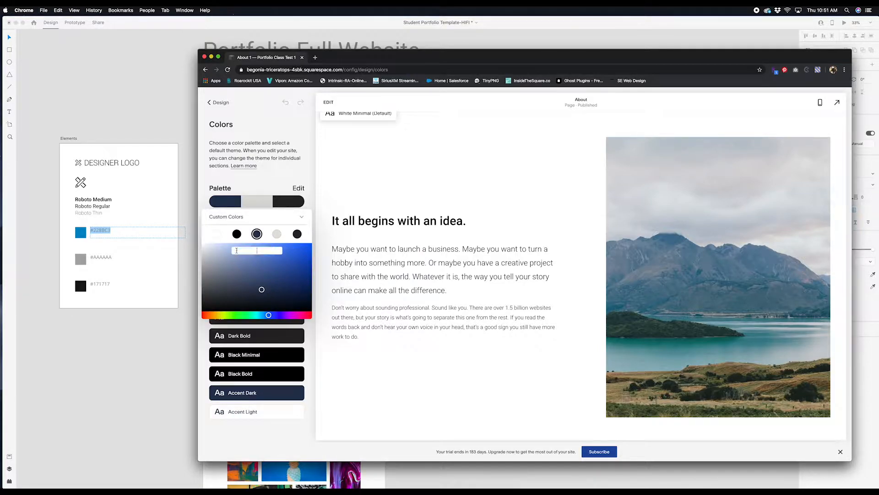
{"action": "key", "text": "super+v"}
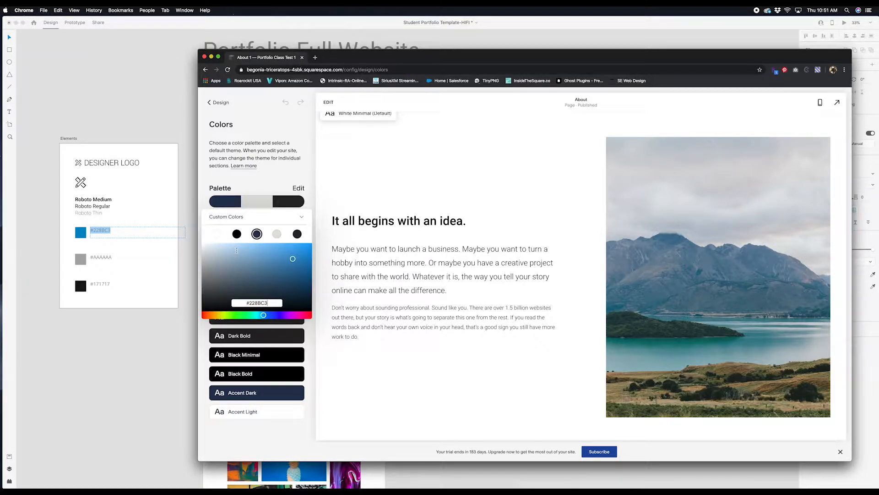
{"action": "key", "text": "Return"}
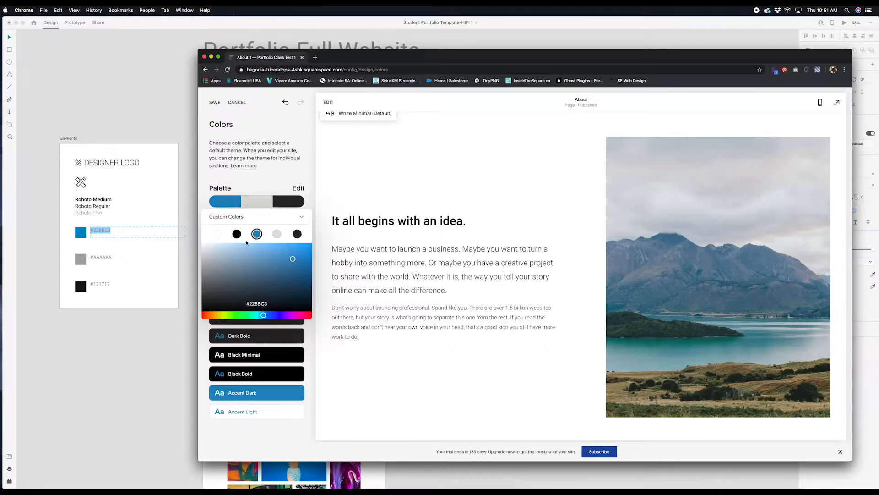
{"action": "left_click", "coordinate": [275, 223]}
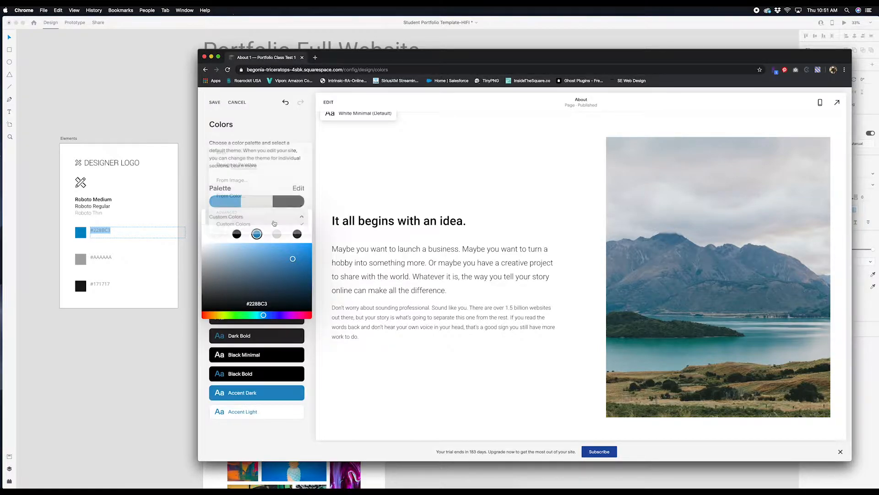
{"action": "left_click", "coordinate": [314, 204]}
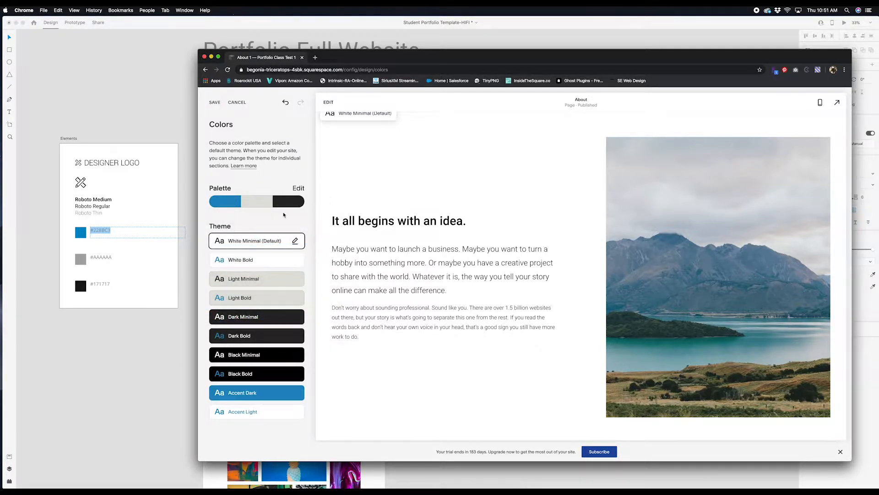
Step: Set the palette's Light color to #AAAAAA, save the color changes and return to the Design settings
{"action": "left_click", "coordinate": [298, 188]}
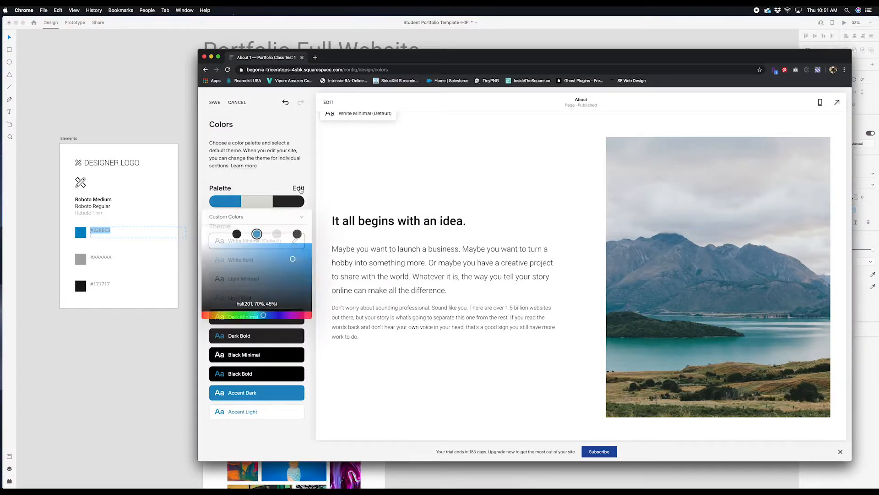
{"action": "left_click", "coordinate": [276, 234]}
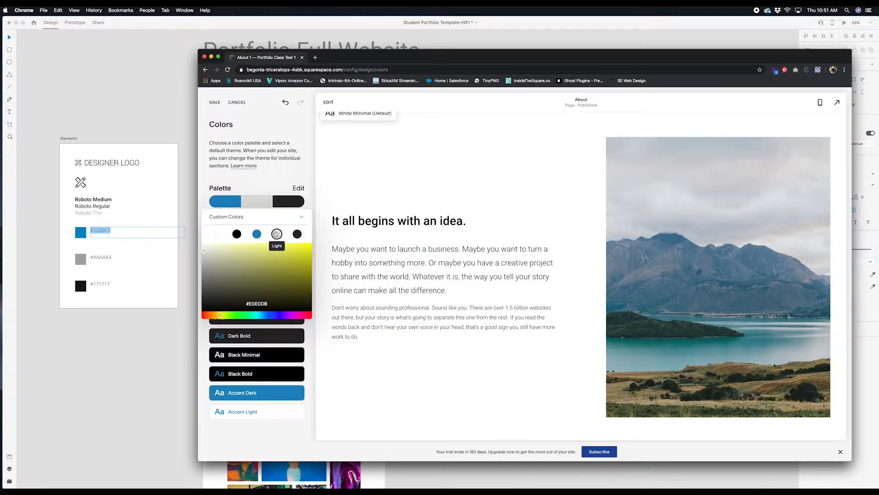
{"action": "left_click", "coordinate": [257, 303]}
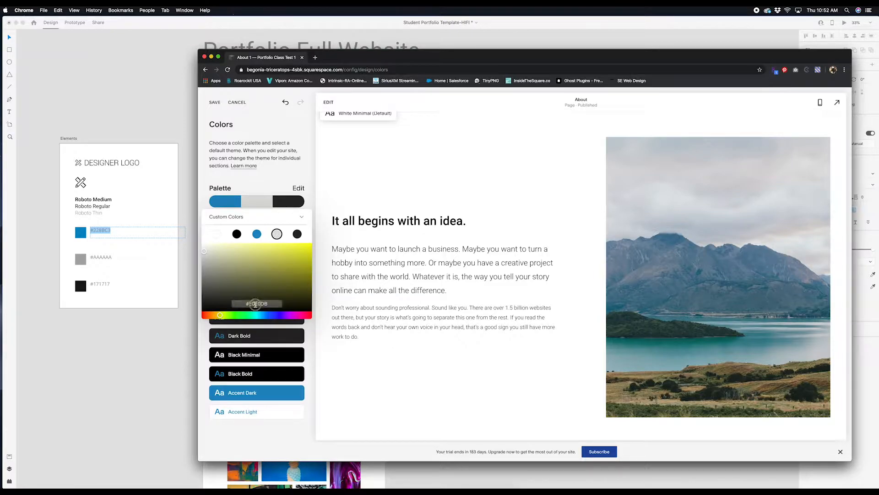
{"action": "type", "text": "#"}
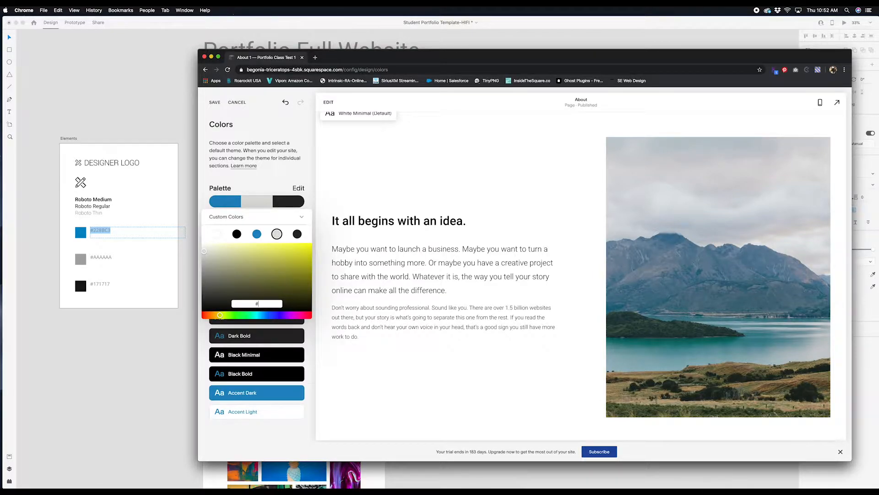
{"action": "type", "text": "AAAAAA"}
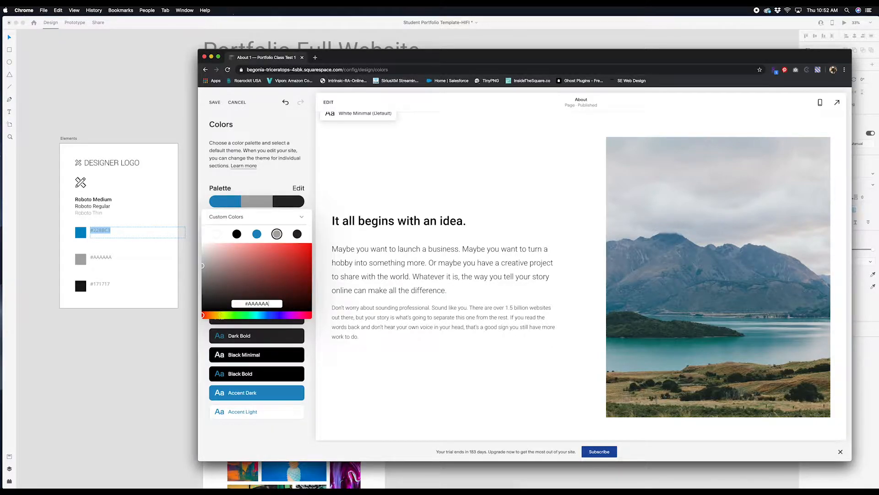
{"action": "left_click", "coordinate": [313, 204]}
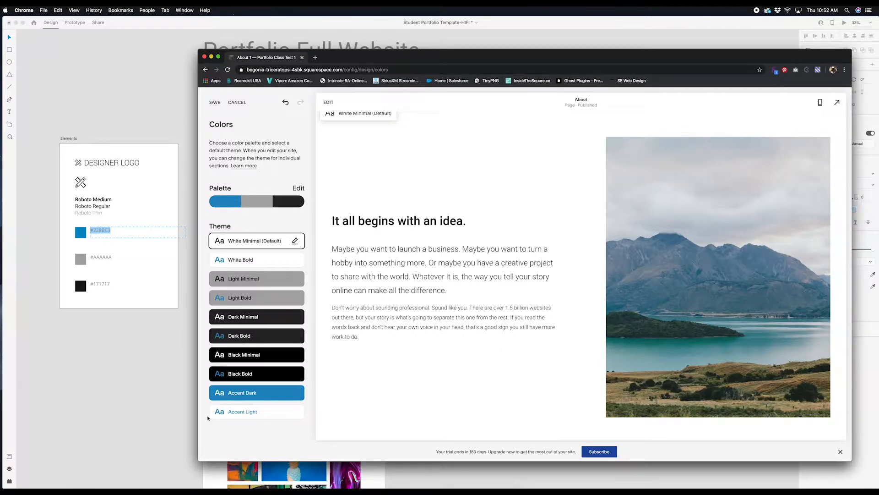
{"action": "left_click", "coordinate": [215, 103]}
{"action": "left_click", "coordinate": [219, 103]}
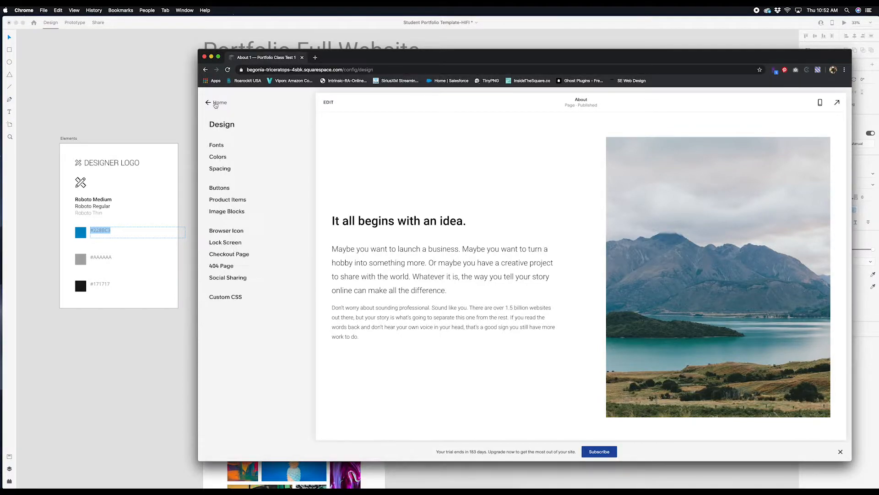
Step: With the Contact page in the preview, set the site's button style to Outline, keep the Square shape and save the change
{"action": "left_click", "coordinate": [222, 188]}
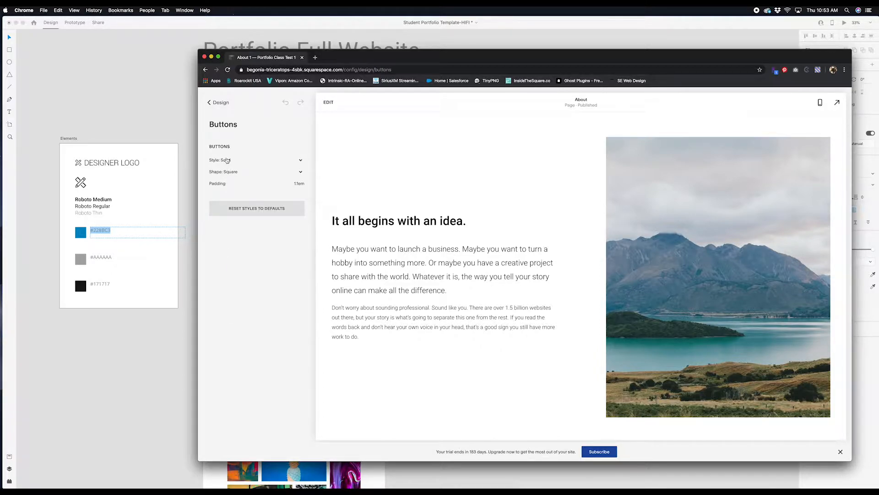
{"action": "scroll", "coordinate": [483, 342], "scroll_direction": "down", "scroll_amount": 5}
{"action": "scroll", "coordinate": [483, 342], "scroll_direction": "up", "scroll_amount": 5}
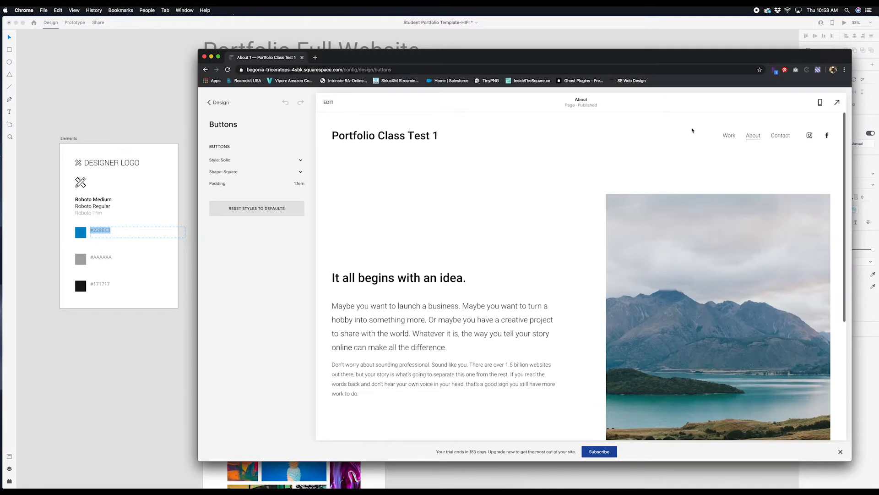
{"action": "left_click", "coordinate": [776, 136]}
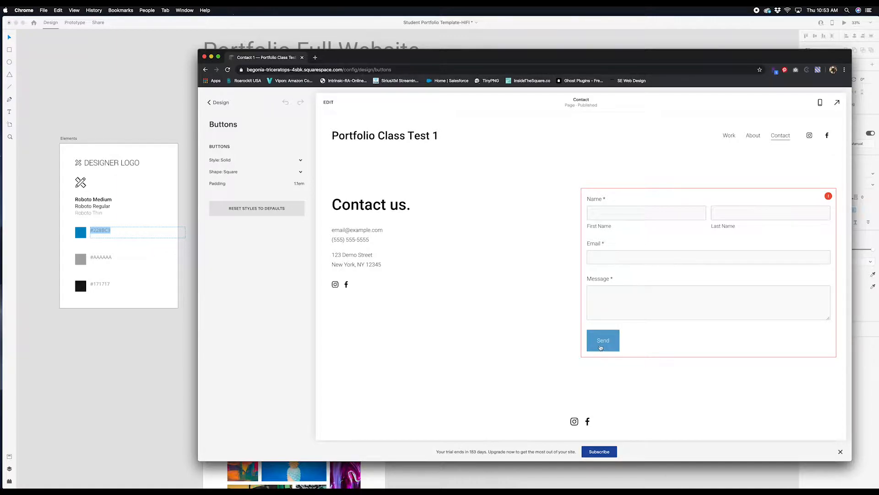
{"action": "left_click", "coordinate": [299, 160]}
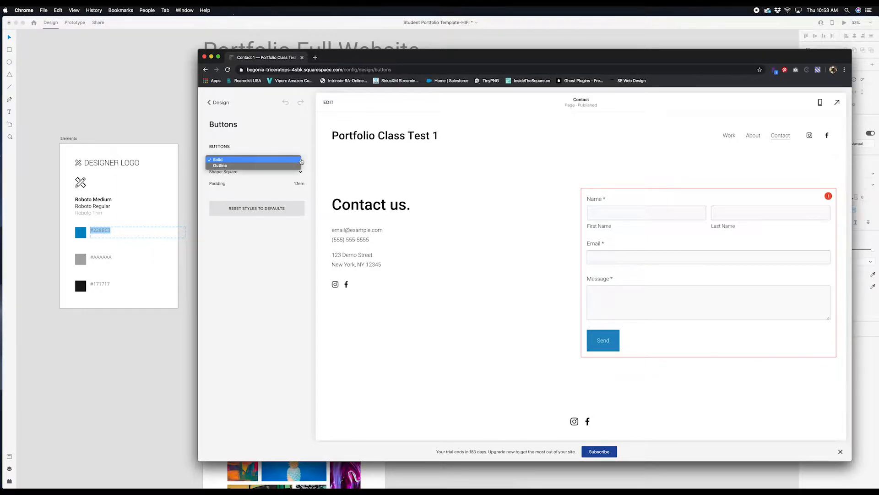
{"action": "left_click", "coordinate": [280, 166]}
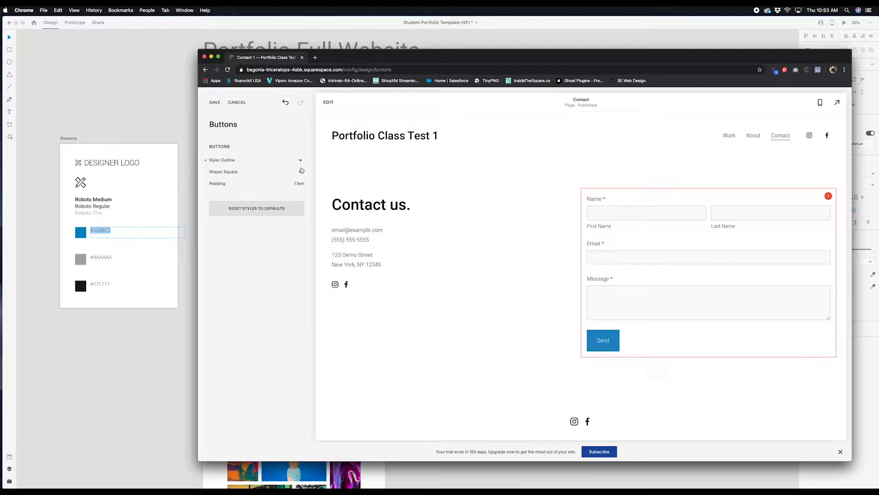
{"action": "left_click", "coordinate": [300, 172]}
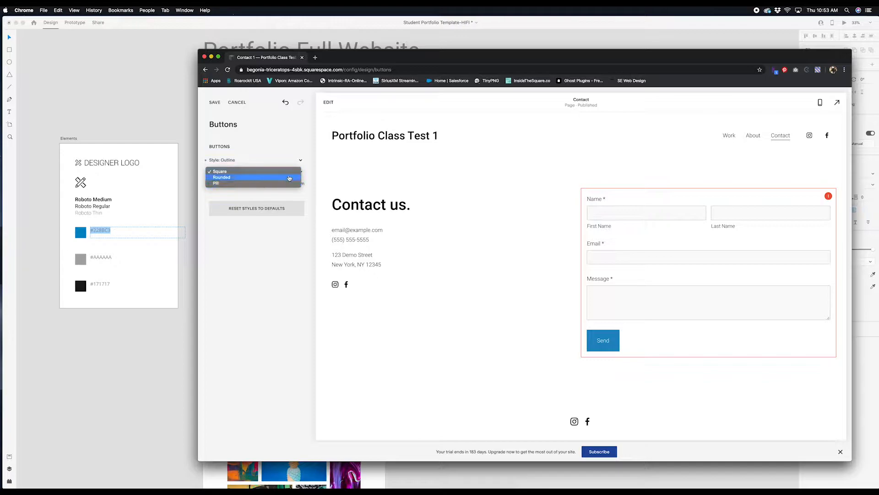
{"action": "left_click", "coordinate": [293, 157]}
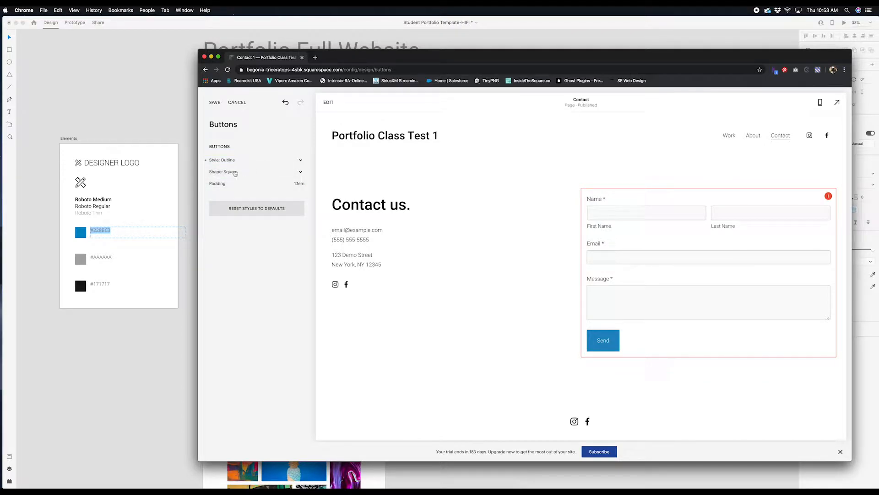
{"action": "left_click", "coordinate": [214, 103]}
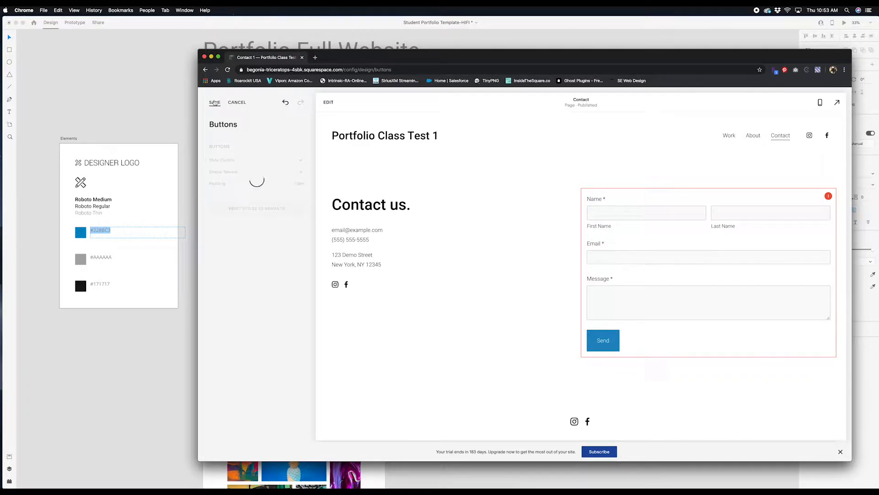
{"action": "left_click", "coordinate": [214, 103]}
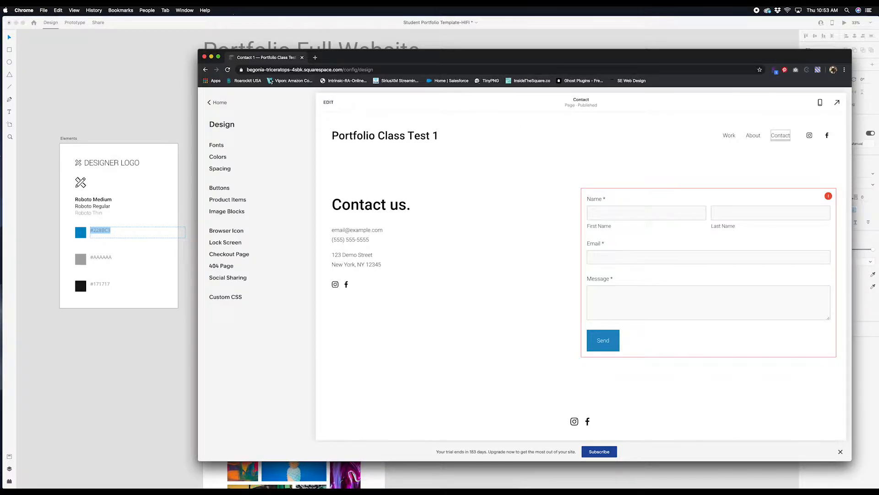
Step: Reload the site preview and review the image block style settings before returning to the Design settings
{"action": "left_click", "coordinate": [228, 70]}
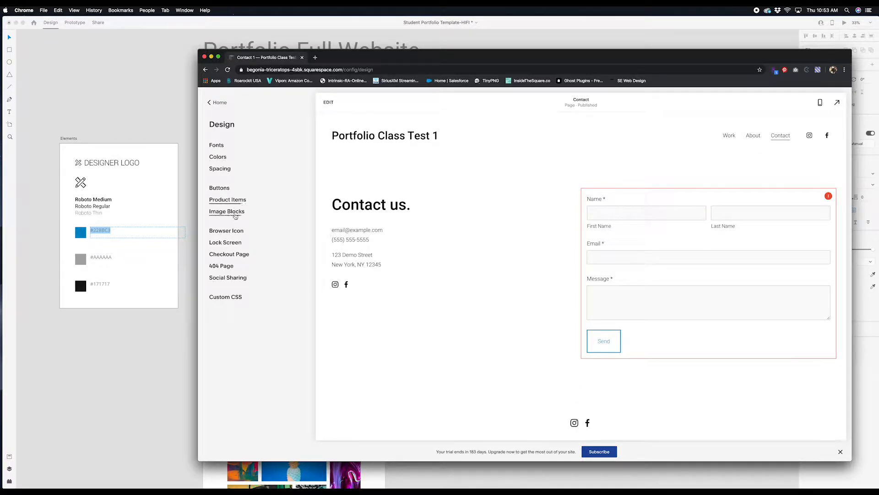
{"action": "left_click", "coordinate": [230, 215]}
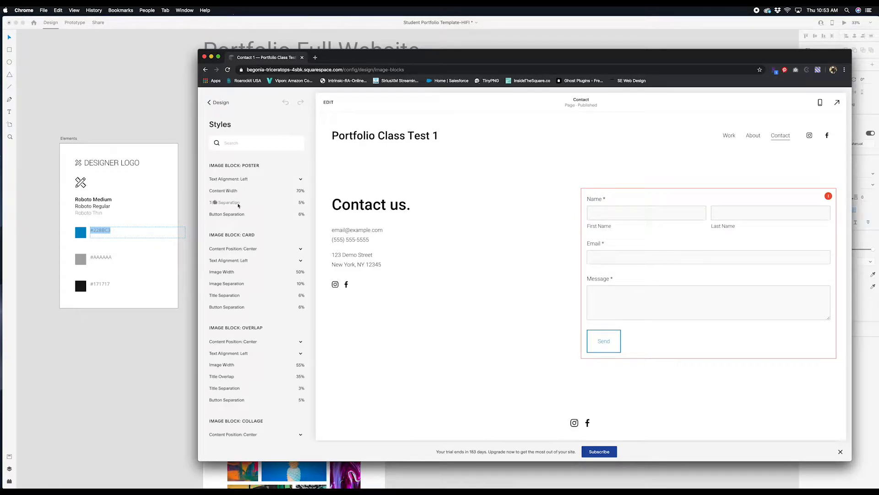
{"action": "scroll", "coordinate": [233, 276], "scroll_direction": "down", "scroll_amount": 10}
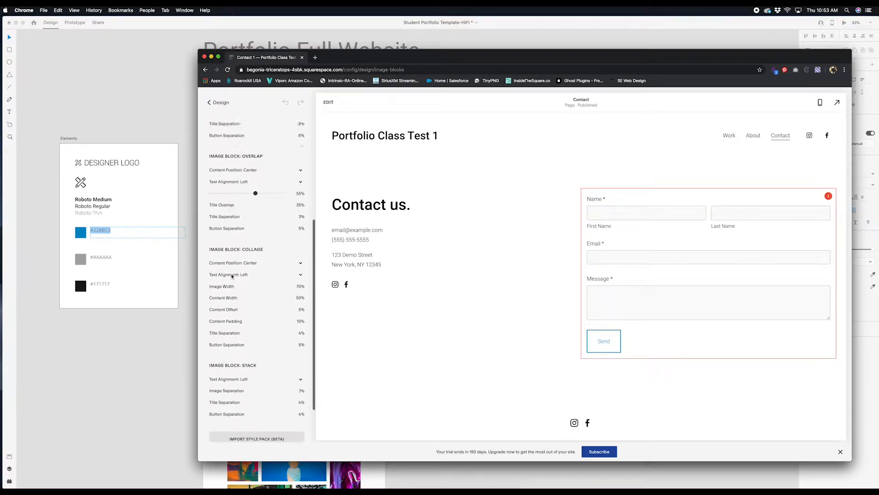
{"action": "scroll", "coordinate": [247, 137], "scroll_direction": "up", "scroll_amount": 10}
{"action": "left_click", "coordinate": [219, 103]}
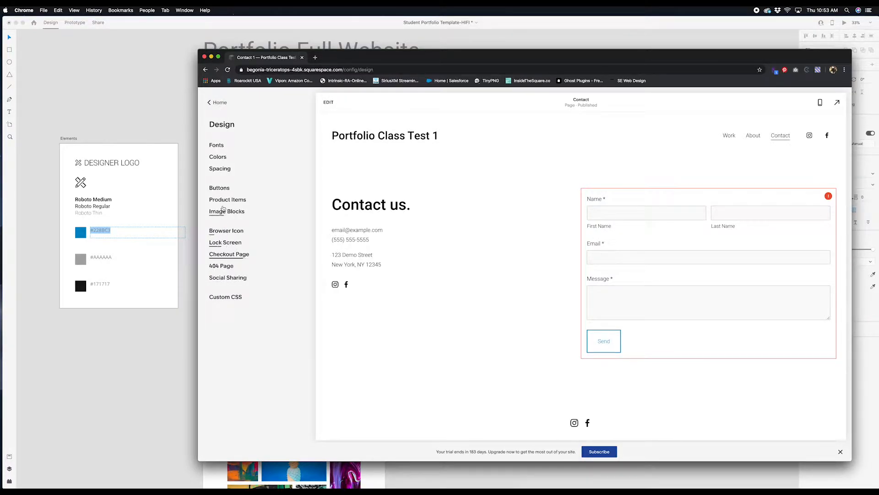
Step: Set the Contact page's SEO title to "Contact" in its page settings
{"action": "left_click", "coordinate": [217, 107]}
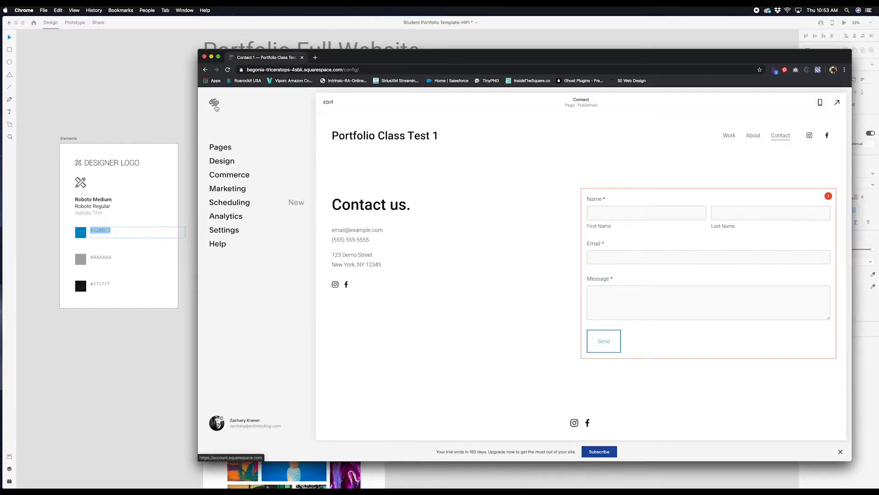
{"action": "left_click", "coordinate": [219, 148]}
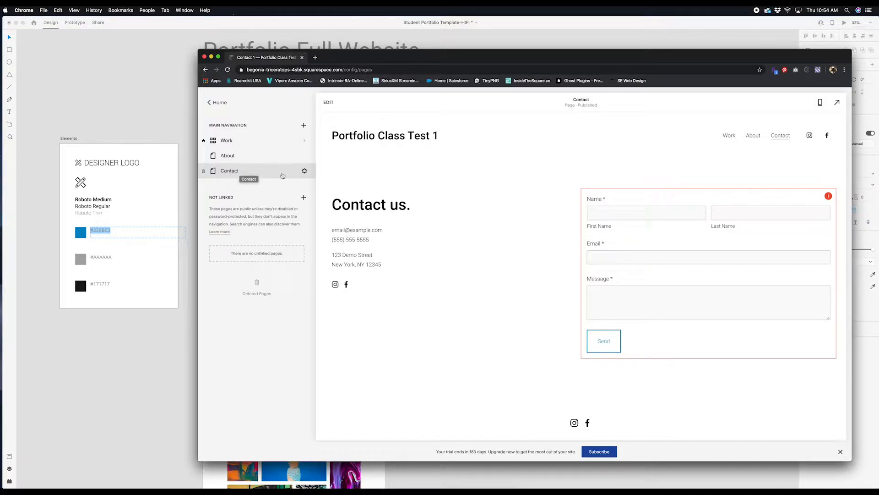
{"action": "left_click", "coordinate": [304, 171]}
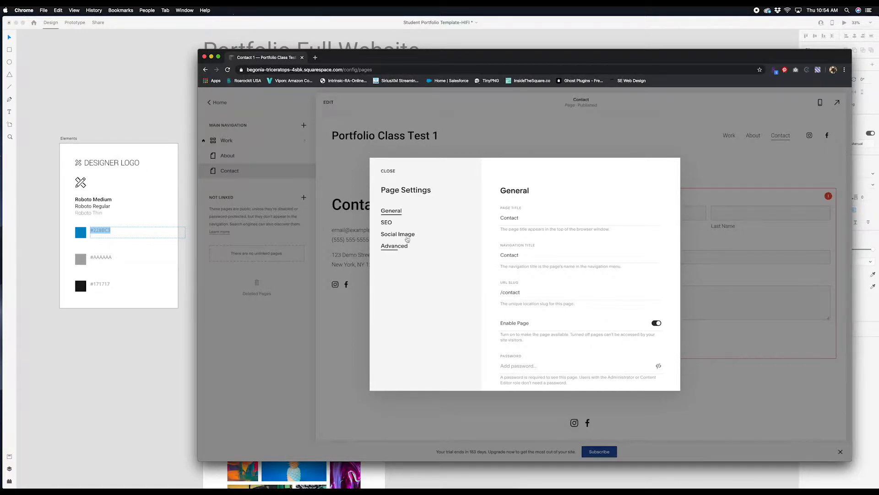
{"action": "left_click", "coordinate": [387, 223]}
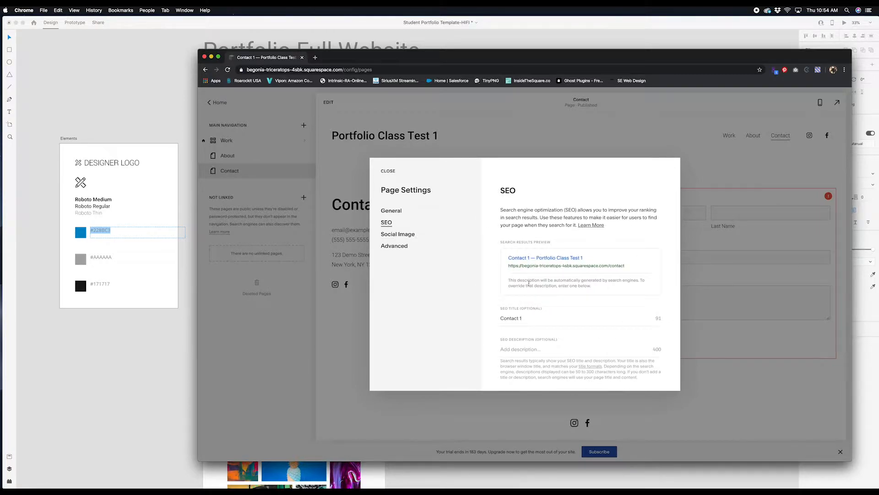
{"action": "left_click", "coordinate": [531, 319]}
{"action": "key", "text": "BackSpace"}
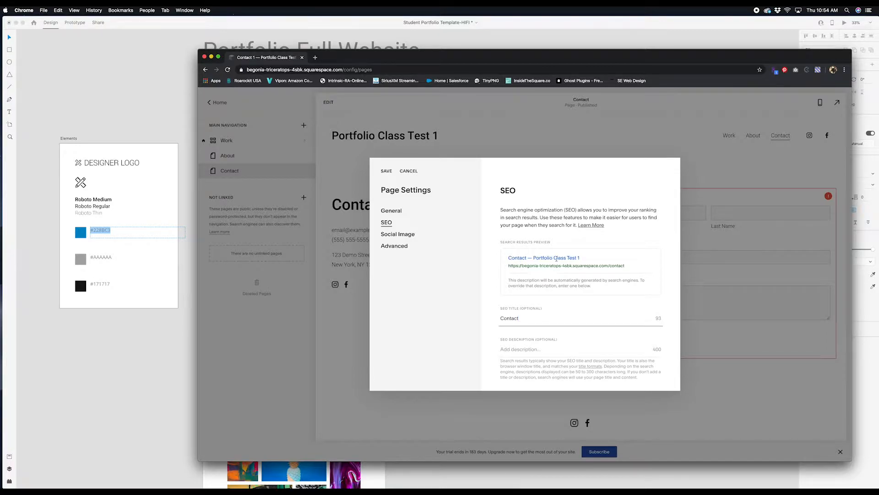
Step: Review the Contact page's SEO description, social image and code injection options, and save its page settings
{"action": "left_click", "coordinate": [531, 350]}
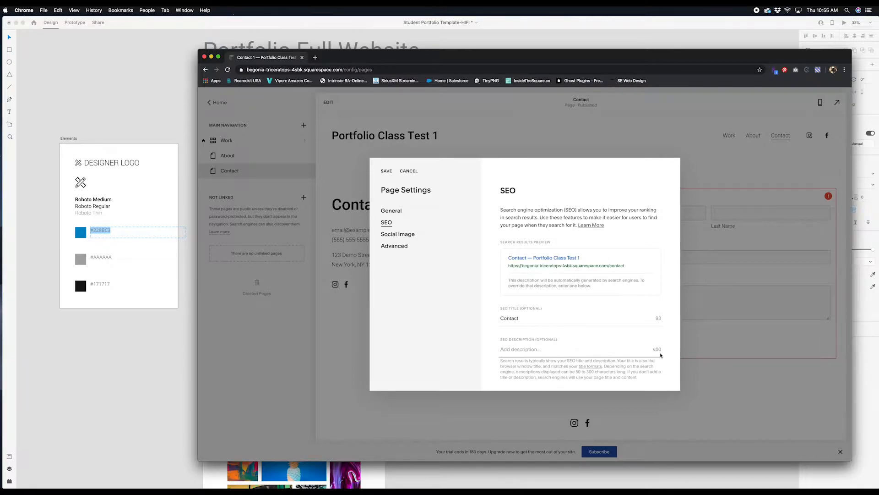
{"action": "left_click", "coordinate": [407, 235]}
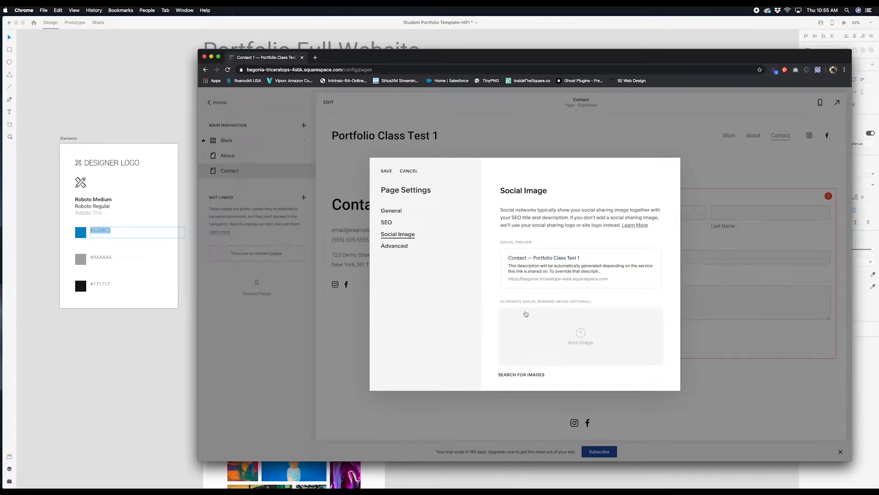
{"action": "scroll", "coordinate": [527, 314], "scroll_direction": "down", "scroll_amount": 1}
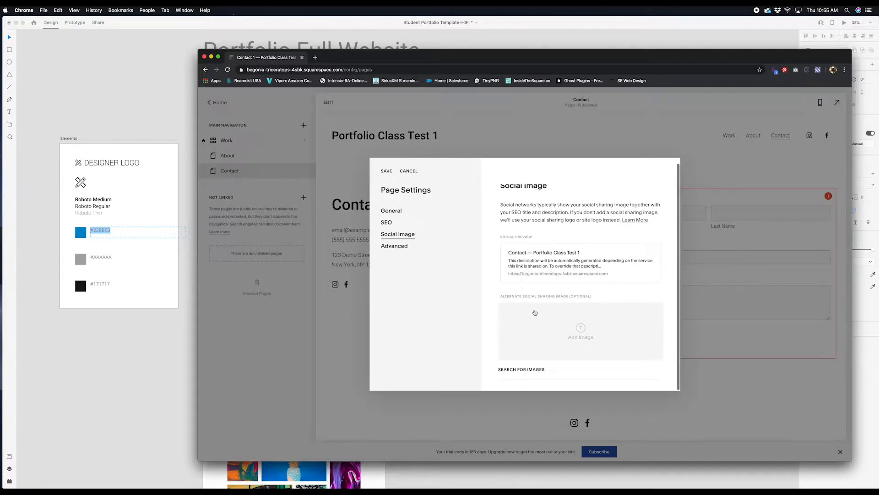
{"action": "left_click", "coordinate": [404, 247]}
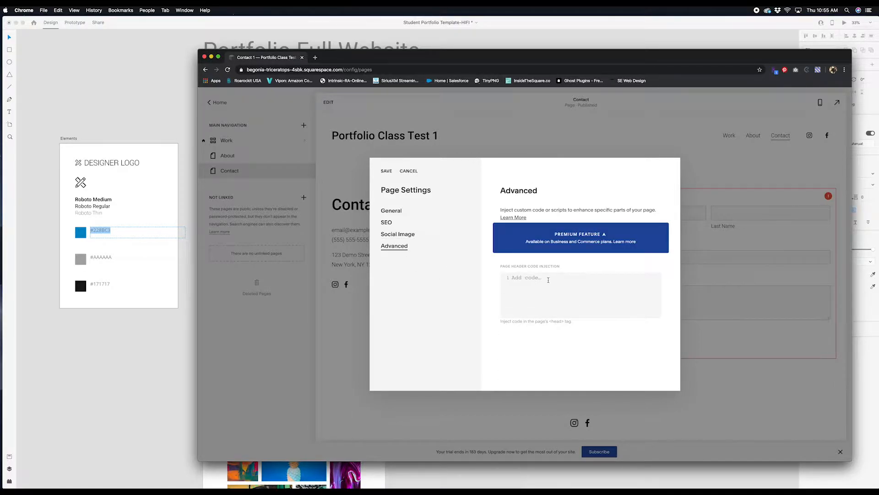
{"action": "left_click", "coordinate": [386, 171]}
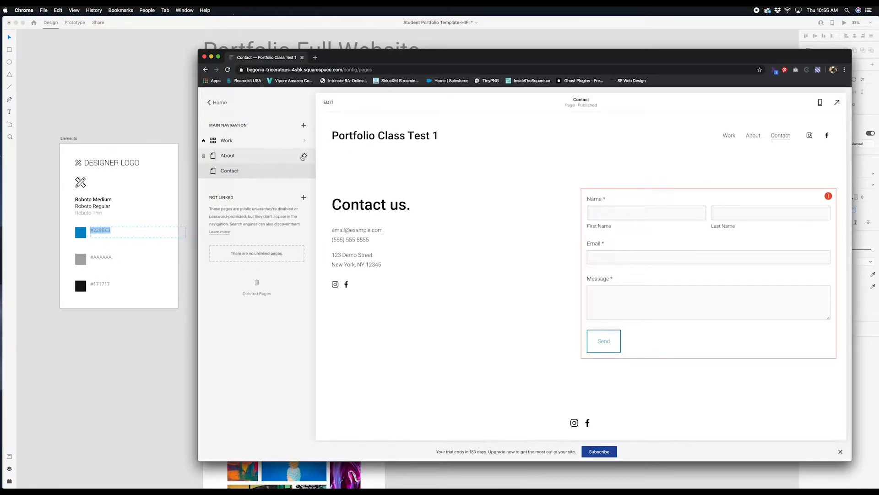
Step: Set the About page's SEO title to "About" and save its page settings
{"action": "left_click", "coordinate": [304, 156]}
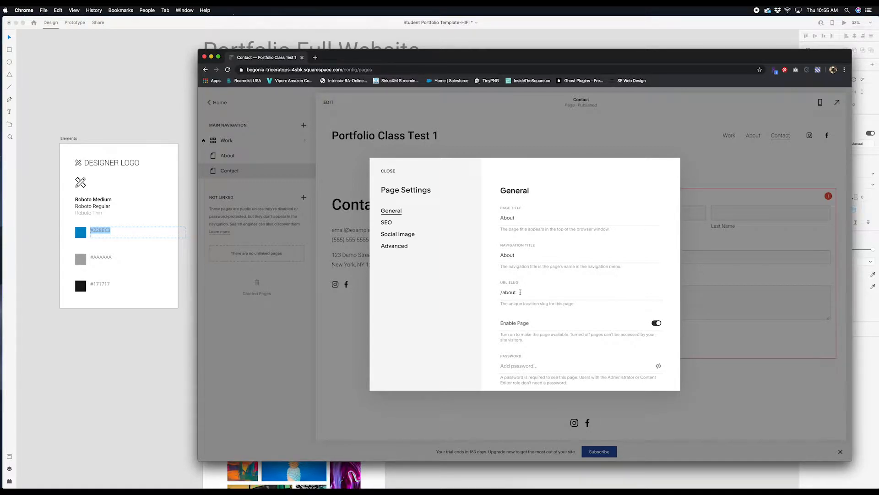
{"action": "left_click", "coordinate": [386, 222]}
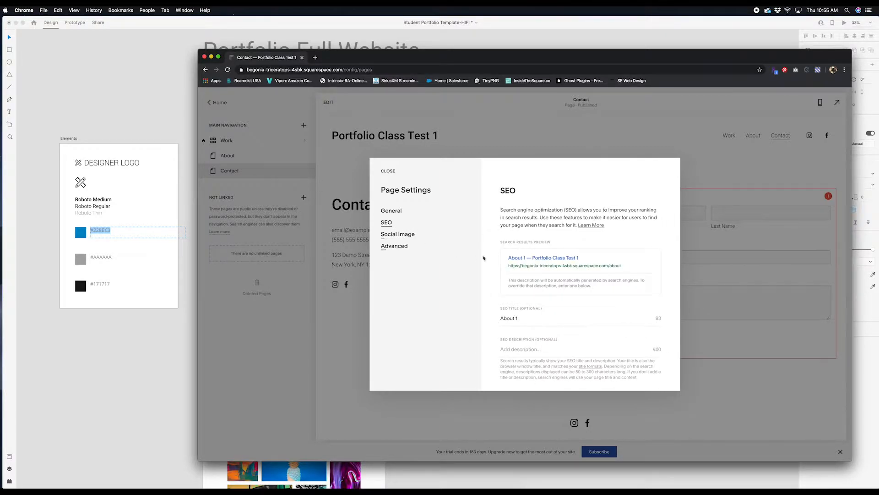
{"action": "left_click", "coordinate": [521, 319]}
{"action": "key", "text": "BackSpace"}
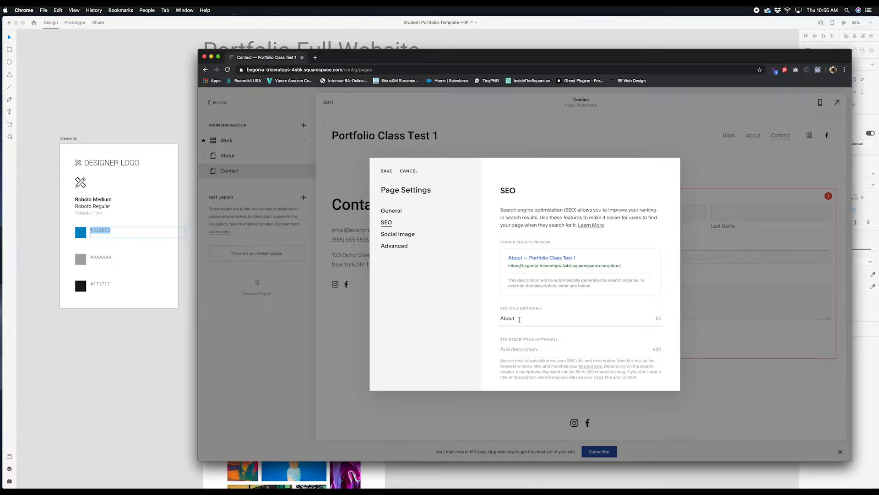
{"action": "left_click", "coordinate": [387, 171]}
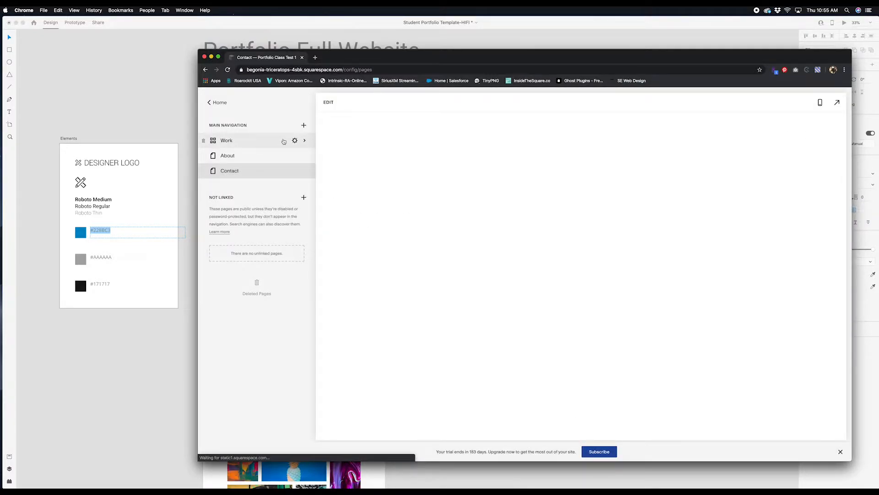
Step: Change the Work page's page title, navigation title and URL slug to "Portfolio" and save its settings
{"action": "left_click", "coordinate": [295, 141]}
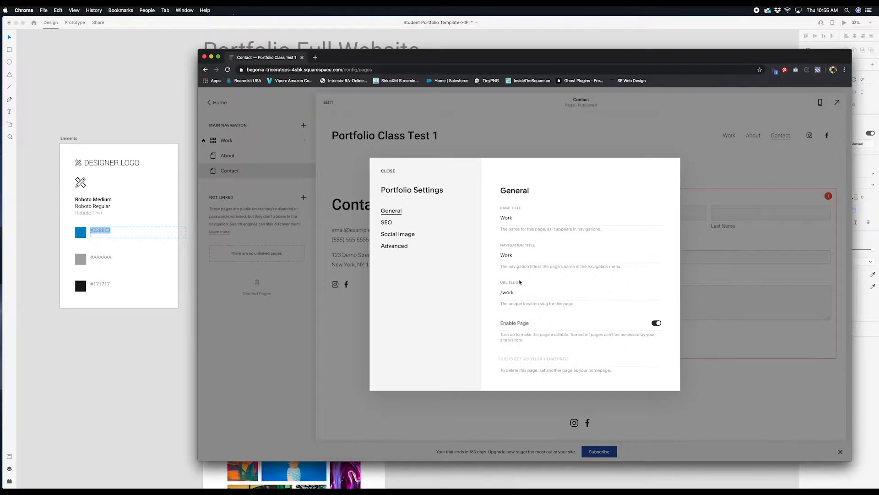
{"action": "left_click", "coordinate": [387, 222]}
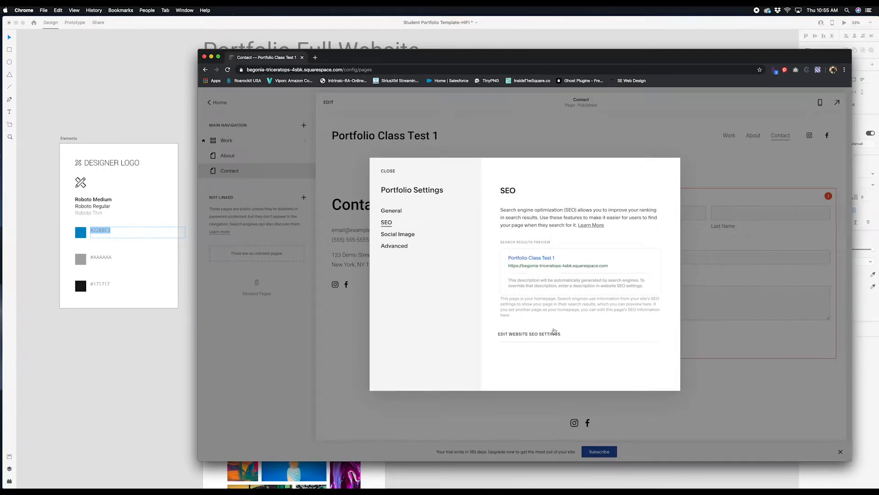
{"action": "left_click", "coordinate": [391, 210]}
{"action": "double_click", "coordinate": [520, 220]}
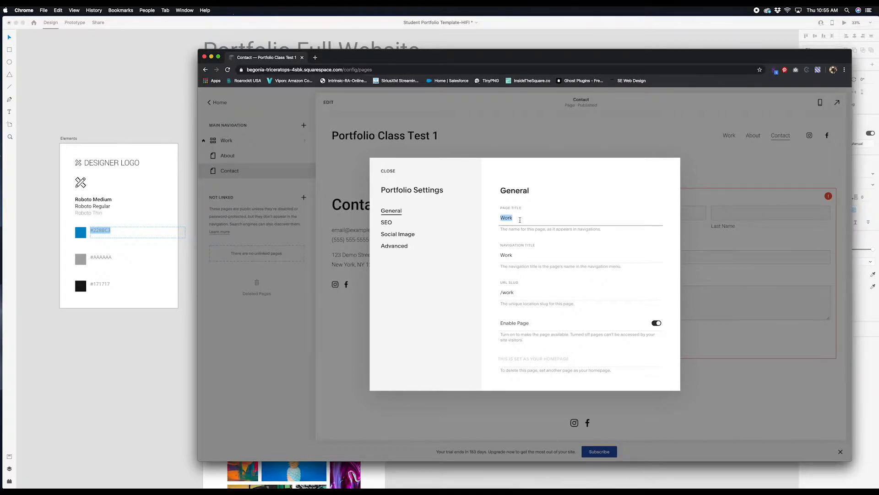
{"action": "type", "text": "Portfolio"}
{"action": "double_click", "coordinate": [509, 219]}
{"action": "key", "text": "super+c"}
{"action": "double_click", "coordinate": [510, 254]}
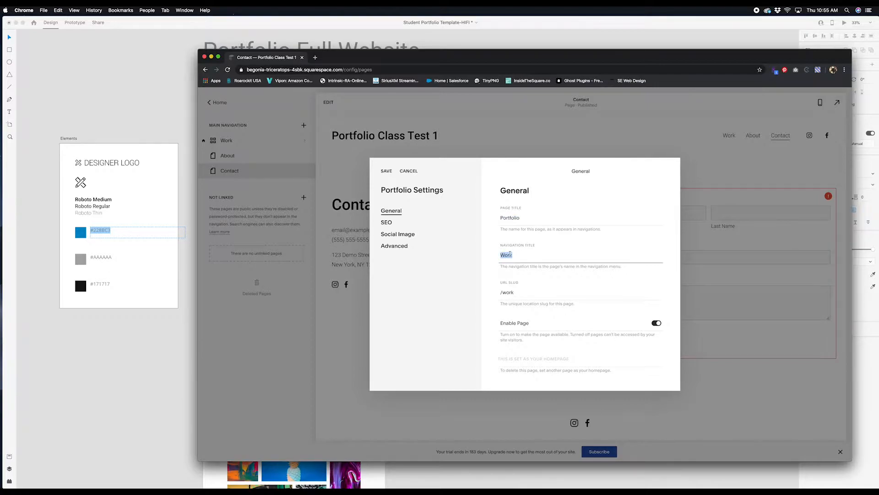
{"action": "key", "text": "super+v"}
{"action": "double_click", "coordinate": [511, 291]}
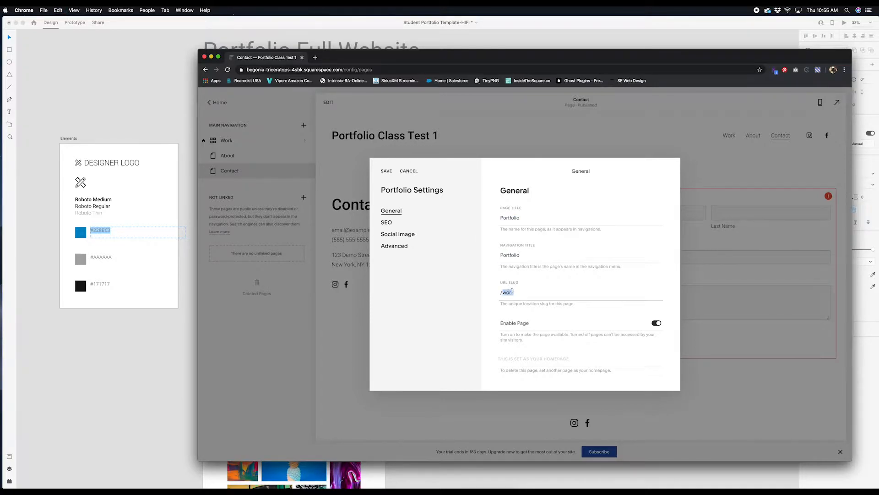
{"action": "key", "text": "super+v"}
{"action": "left_click", "coordinate": [388, 171]}
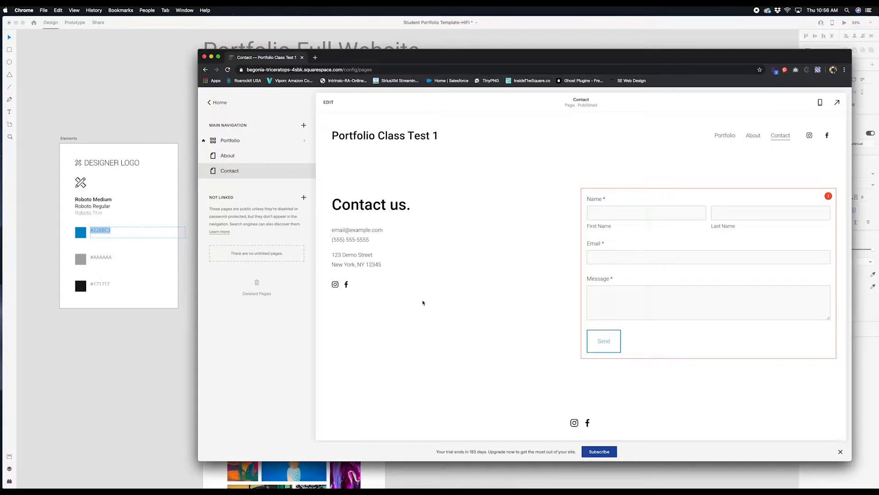
{"action": "scroll", "coordinate": [424, 302], "scroll_direction": "down", "scroll_amount": 3}
{"action": "scroll", "coordinate": [417, 295], "scroll_direction": "up", "scroll_amount": 3}
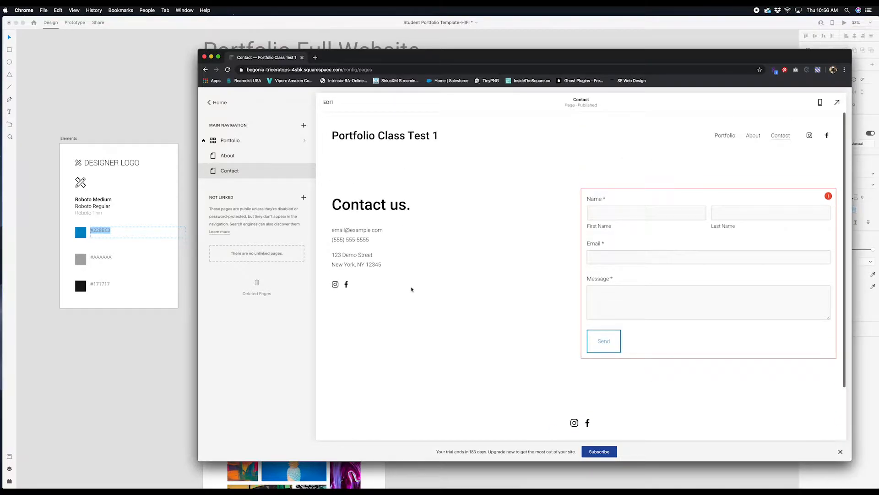
{"action": "left_click", "coordinate": [220, 103]}
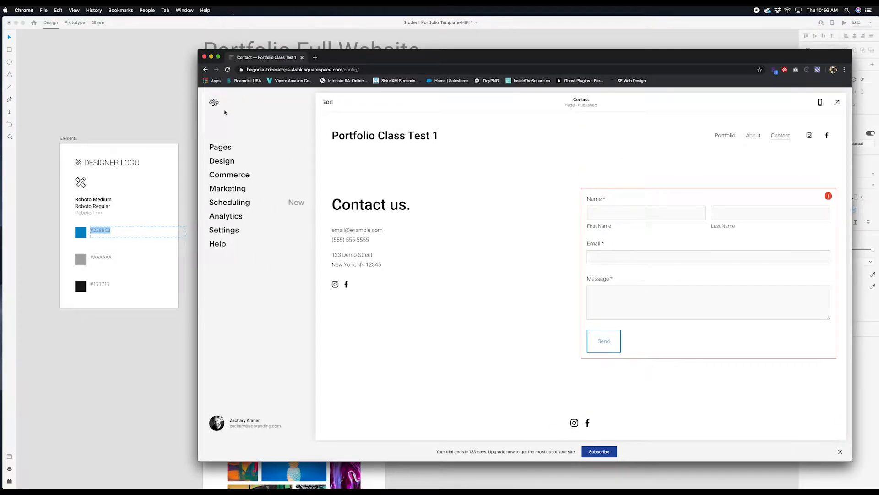
{"action": "left_click", "coordinate": [233, 149]}
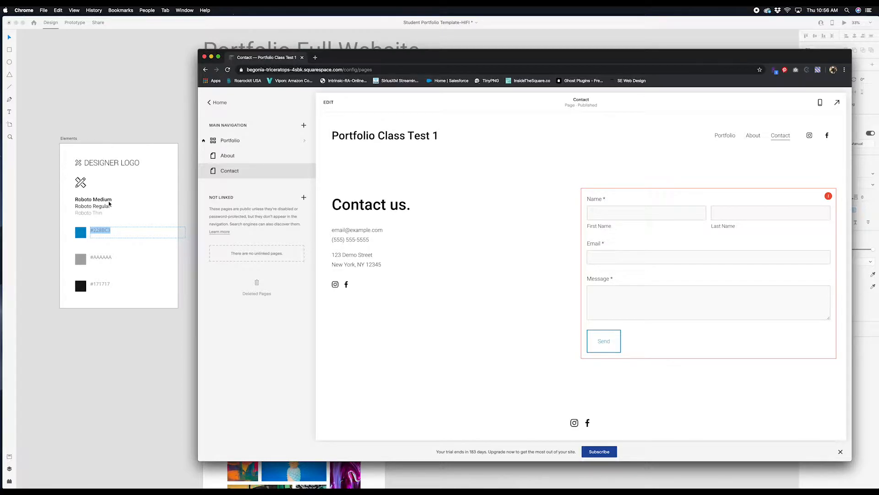
{"action": "left_click", "coordinate": [219, 103]}
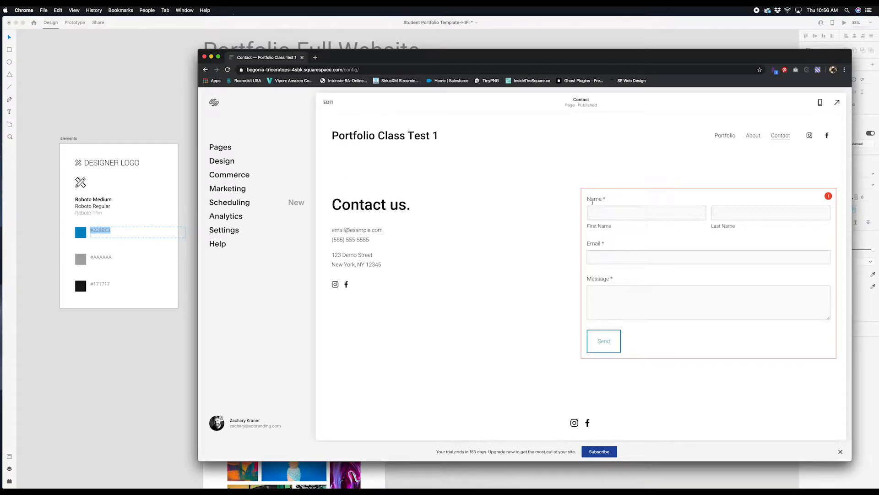
Step: Open the Portfolio page for editing and look through its project grid down to the footer
{"action": "left_click", "coordinate": [725, 136]}
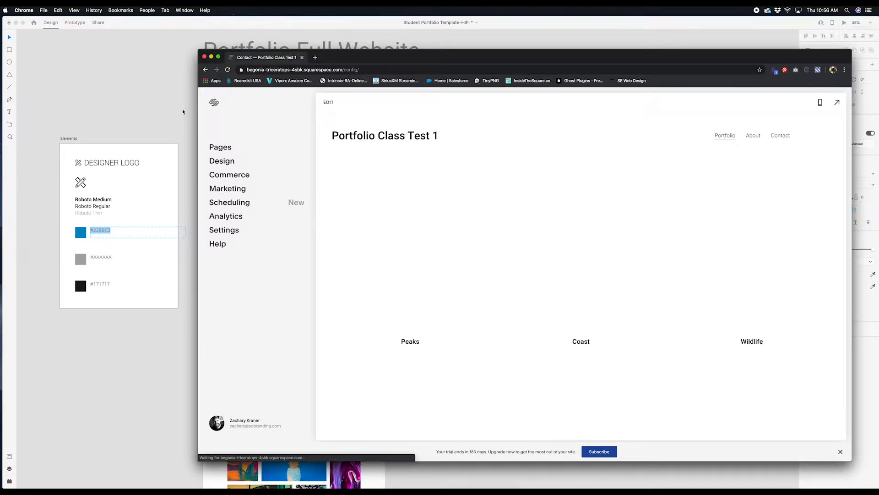
{"action": "left_click", "coordinate": [228, 163]}
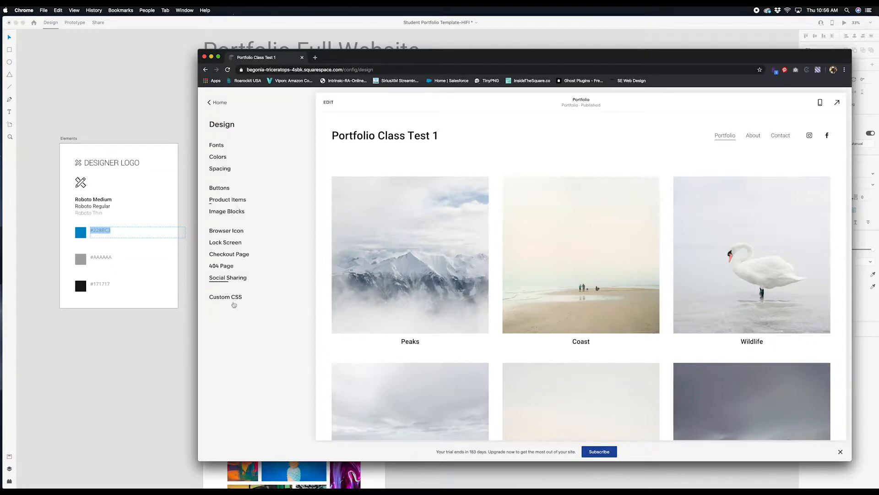
{"action": "left_click", "coordinate": [218, 103]}
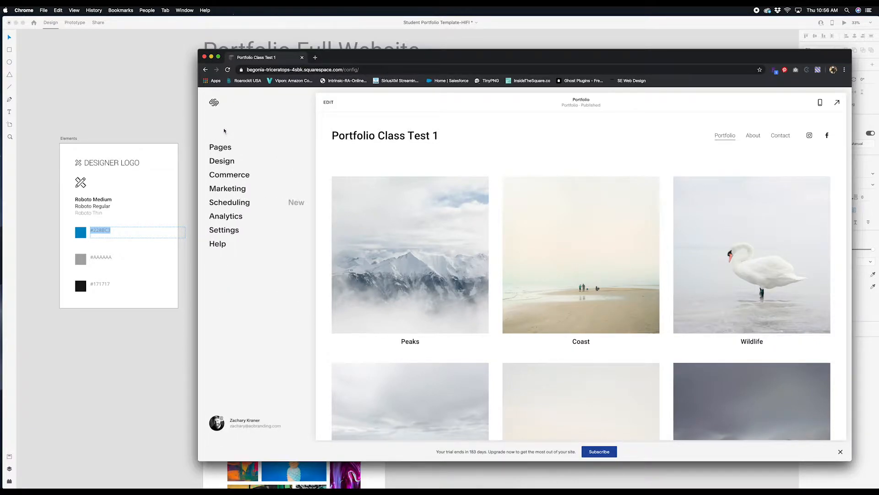
{"action": "left_click", "coordinate": [229, 147]}
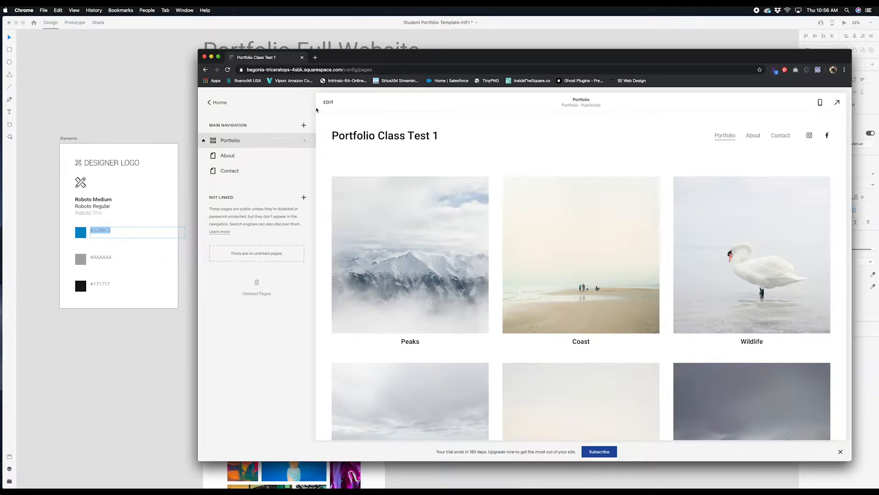
{"action": "left_click_drag", "start_coordinate": [393, 59], "coordinate": [379, 49]}
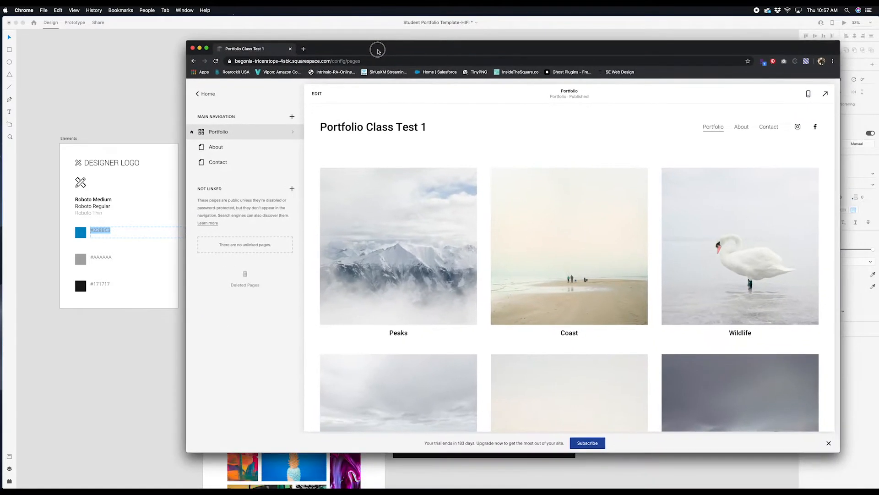
{"action": "left_click", "coordinate": [316, 95]}
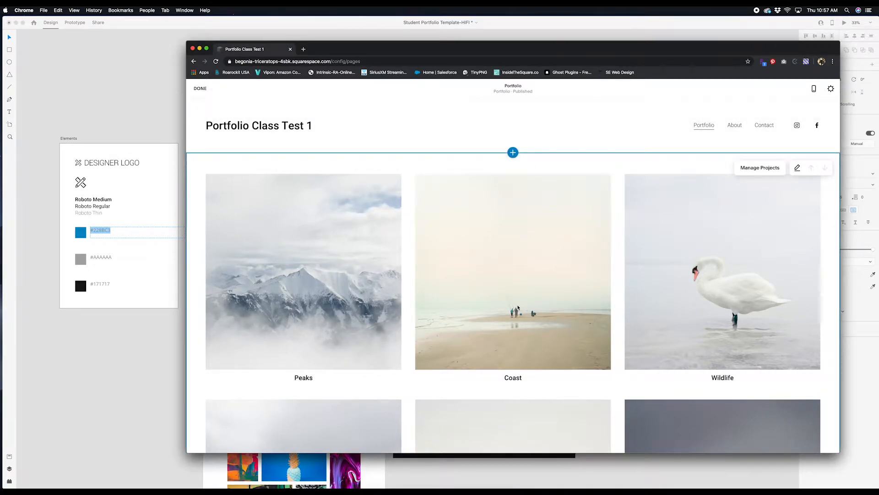
{"action": "scroll", "coordinate": [518, 307], "scroll_direction": "down", "scroll_amount": 10}
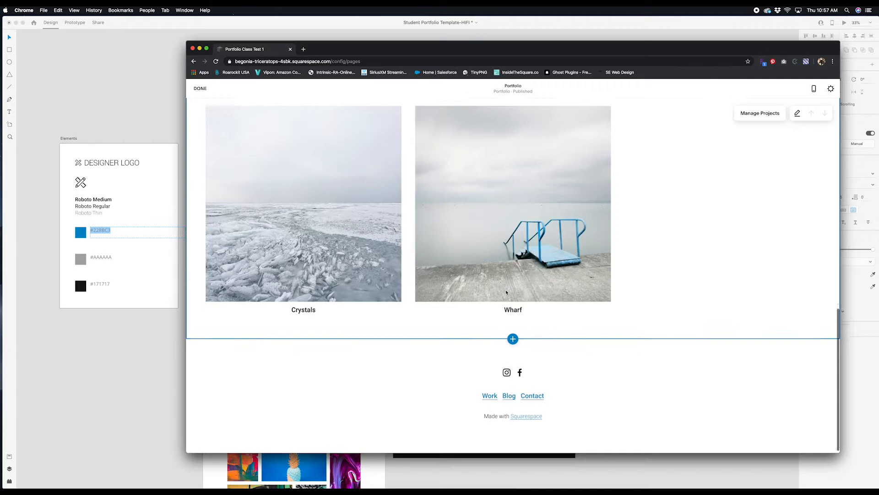
Step: Add a Headlines section below the project grid with a right-side heading, intro line and button and no image
{"action": "scroll", "coordinate": [505, 291], "scroll_direction": "up", "scroll_amount": 10}
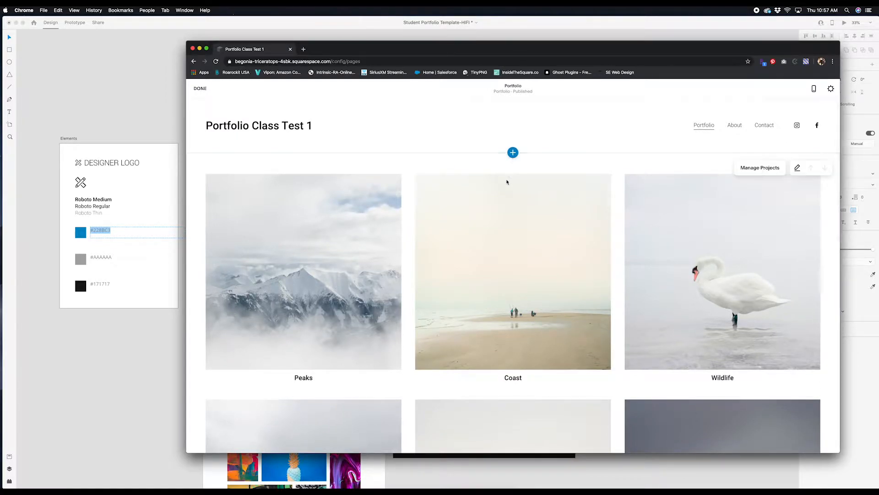
{"action": "scroll", "coordinate": [510, 285], "scroll_direction": "down", "scroll_amount": 6}
{"action": "scroll", "coordinate": [510, 284], "scroll_direction": "down", "scroll_amount": 5}
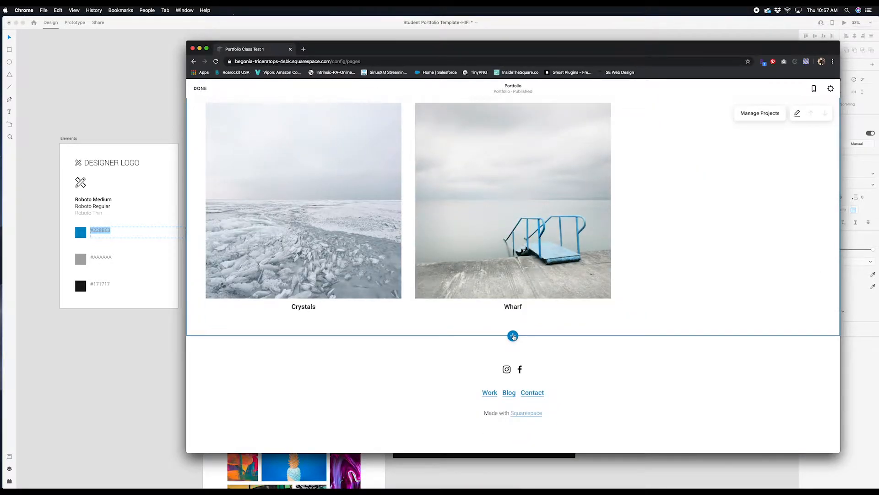
{"action": "left_click", "coordinate": [513, 336]}
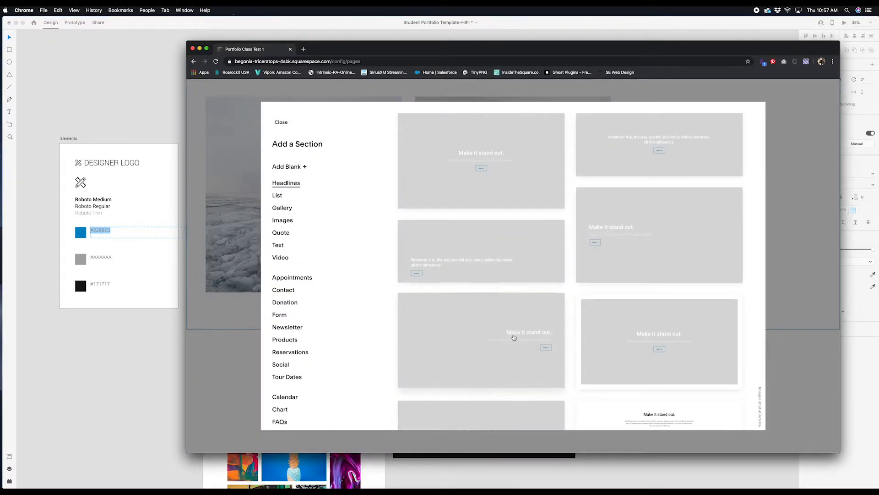
{"action": "scroll", "coordinate": [499, 311], "scroll_direction": "down", "scroll_amount": 15}
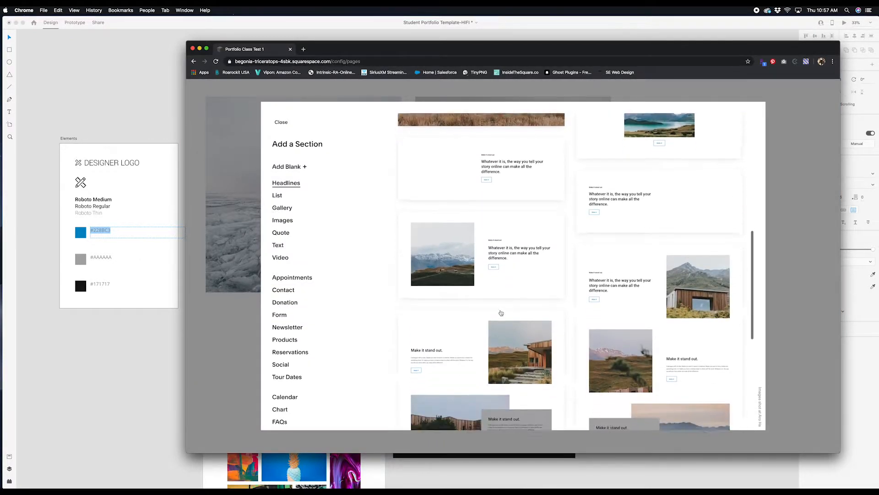
{"action": "scroll", "coordinate": [500, 312], "scroll_direction": "up", "scroll_amount": 10}
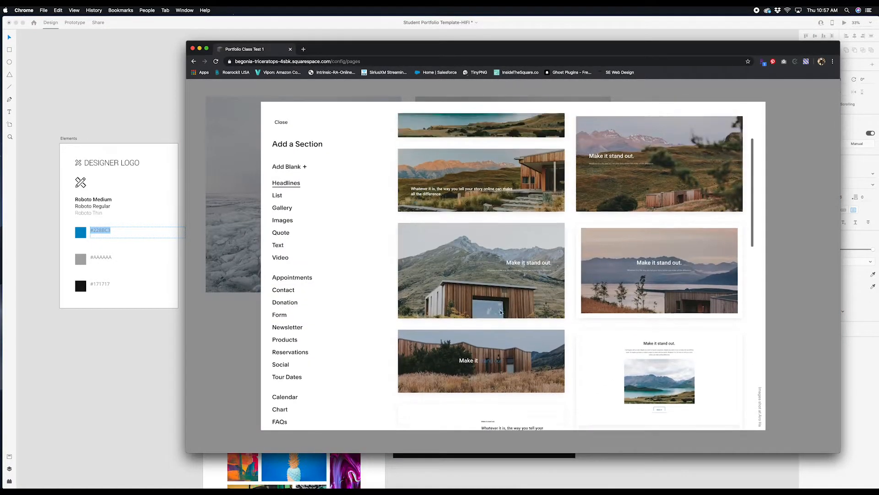
{"action": "left_click", "coordinate": [448, 210]}
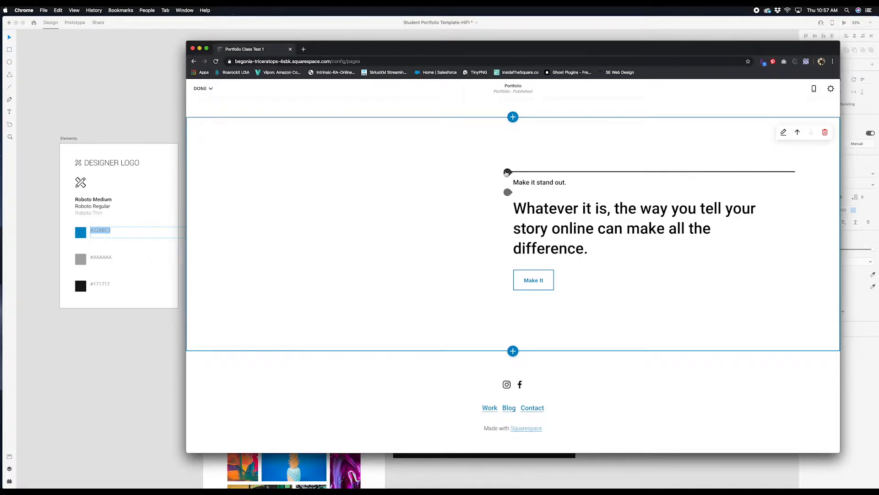
Step: Review the content blocks that can be inserted above the new section's text, then dismiss the list
{"action": "left_click", "coordinate": [507, 172]}
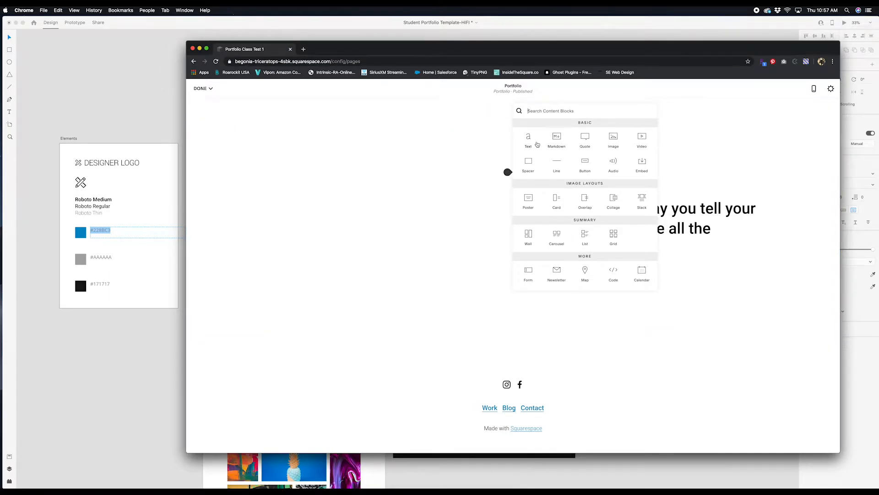
{"action": "scroll", "coordinate": [590, 205], "scroll_direction": "down", "scroll_amount": 6}
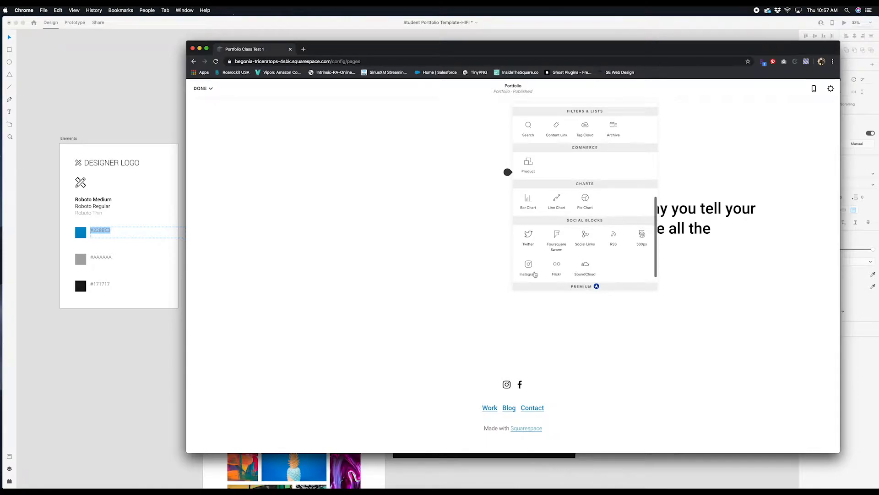
{"action": "left_click", "coordinate": [462, 155]}
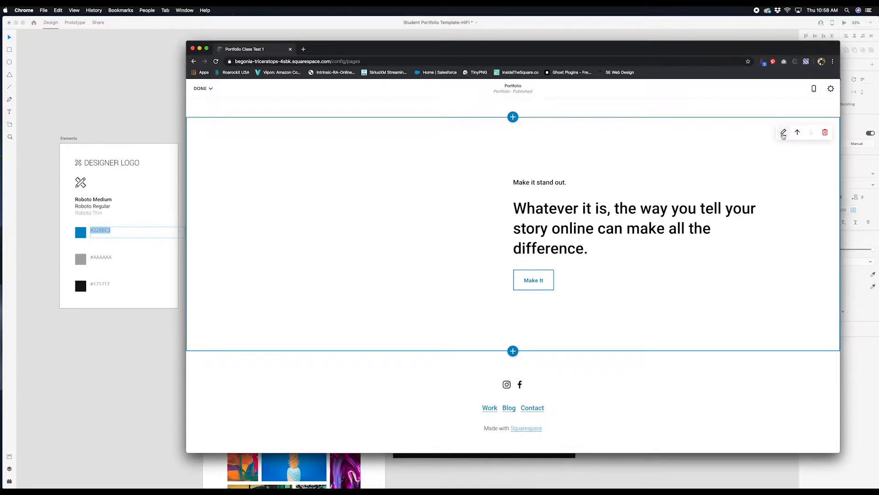
Step: Set the new section's height to S and its content width to M, comparing the L width
{"action": "left_click", "coordinate": [783, 133]}
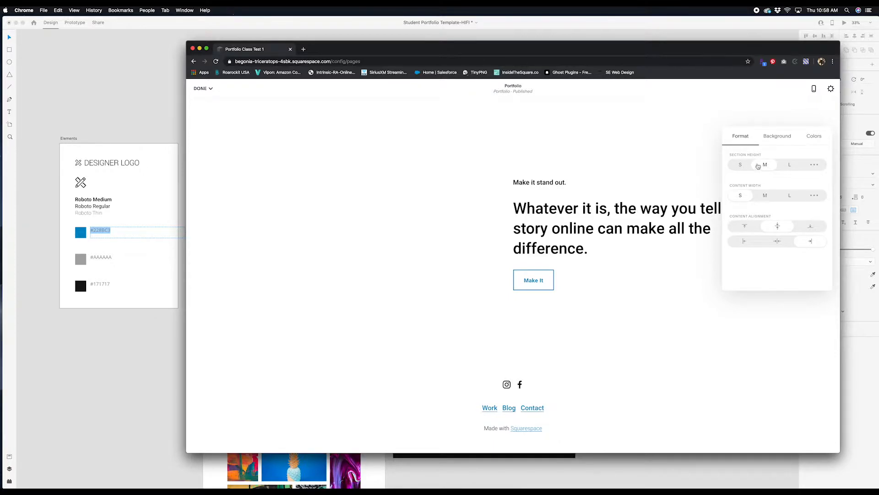
{"action": "left_click", "coordinate": [740, 166]}
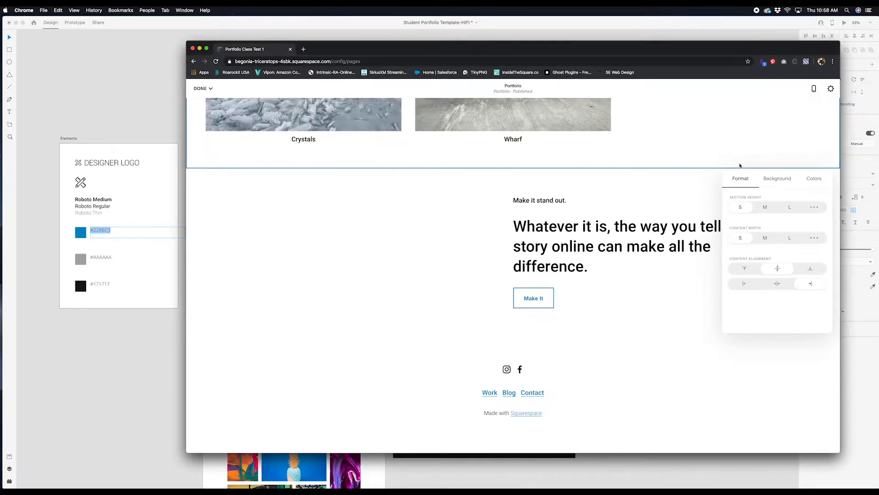
{"action": "left_click", "coordinate": [765, 238]}
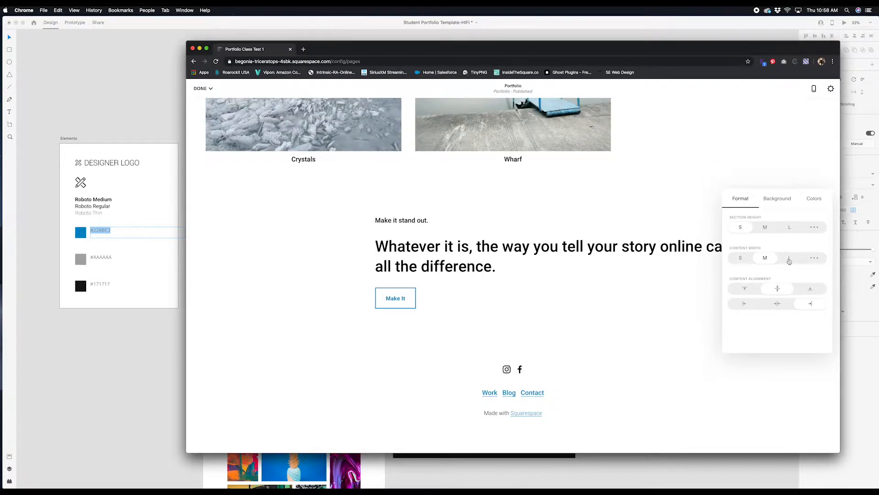
{"action": "left_click", "coordinate": [788, 260]}
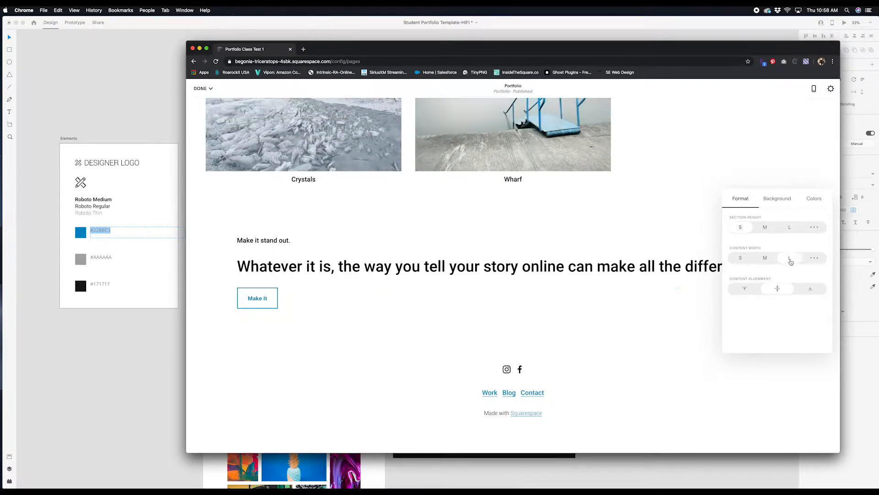
{"action": "left_click", "coordinate": [764, 260]}
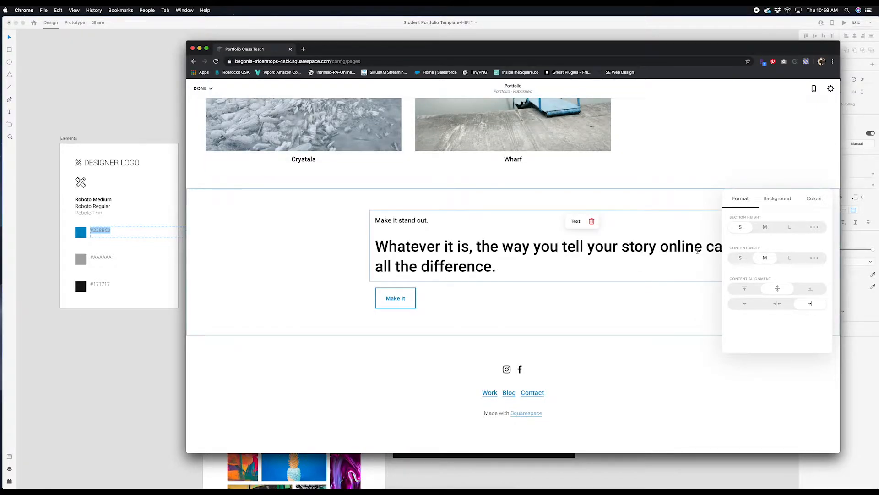
Step: Add the free stock photo of purple succulents as the new section's background image
{"action": "left_click", "coordinate": [770, 199]}
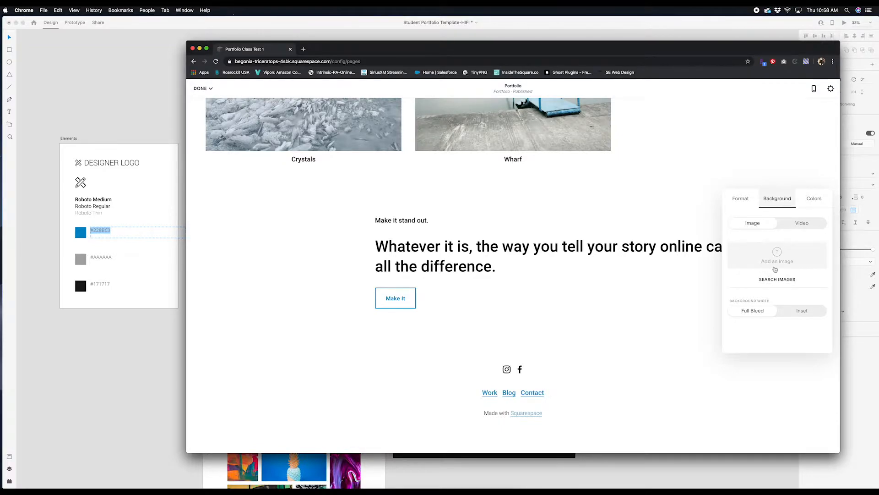
{"action": "left_click", "coordinate": [781, 280]}
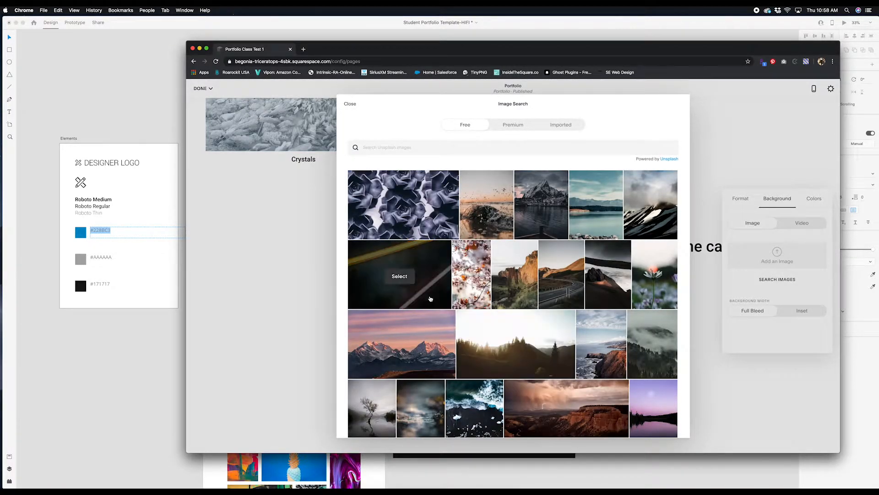
{"action": "left_click", "coordinate": [403, 207]}
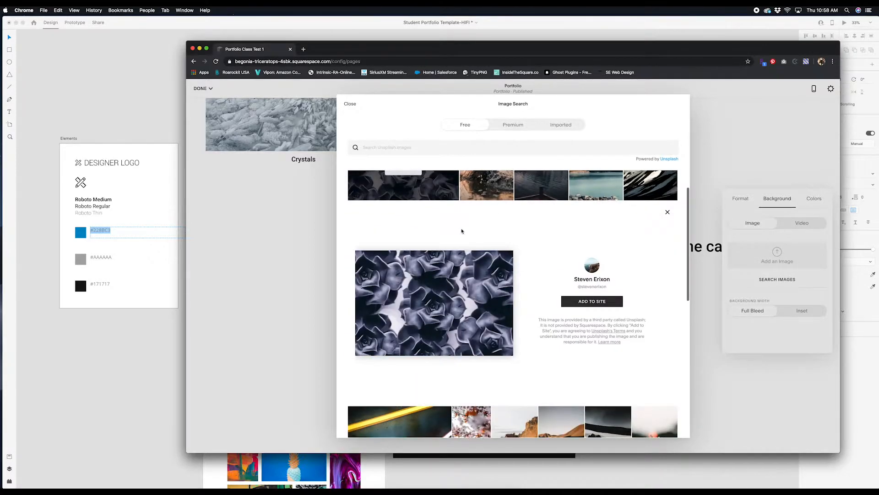
{"action": "left_click", "coordinate": [586, 303]}
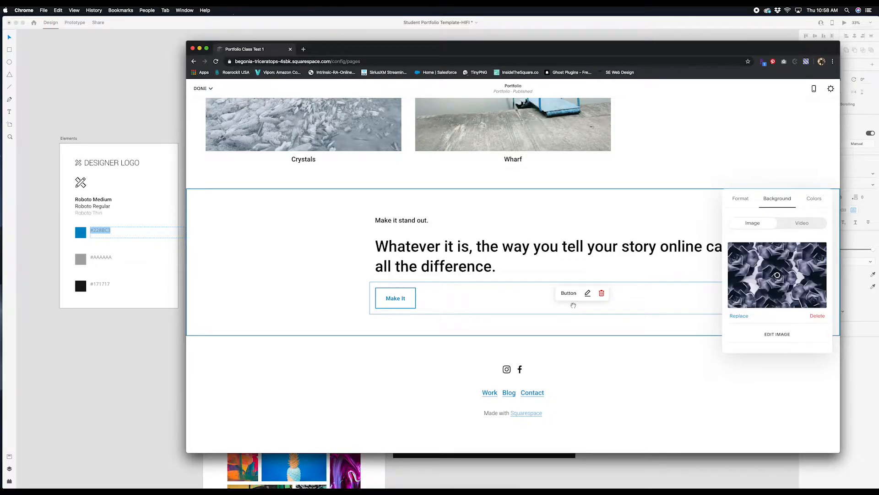
{"action": "left_click", "coordinate": [739, 199]}
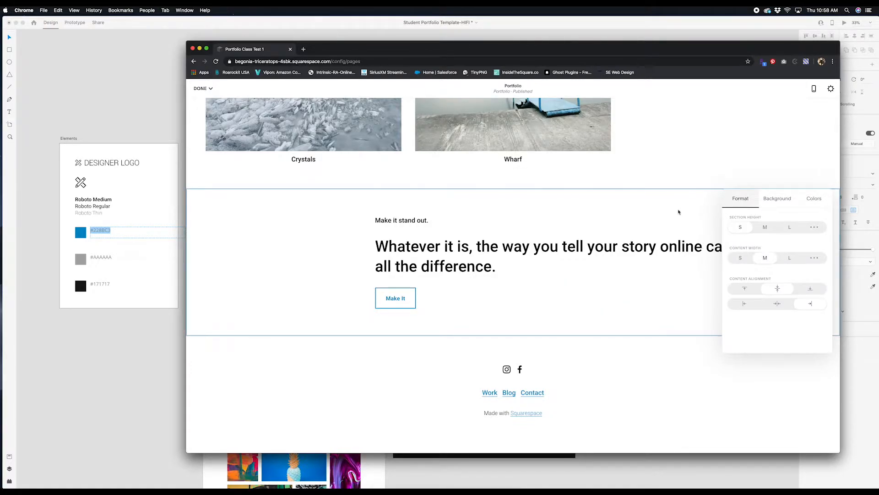
{"action": "left_click", "coordinate": [679, 209]}
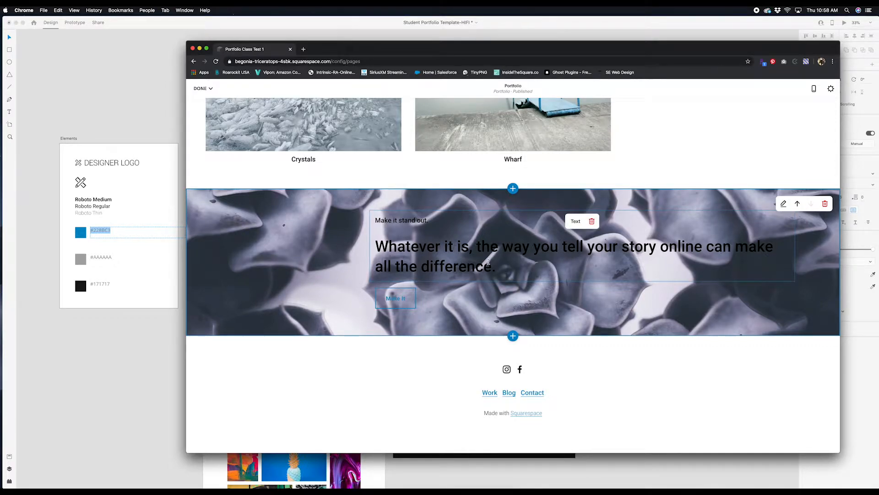
Step: Set the section background image's overlay opacity to 28%
{"action": "left_click", "coordinate": [784, 204]}
{"action": "left_click", "coordinate": [774, 192]}
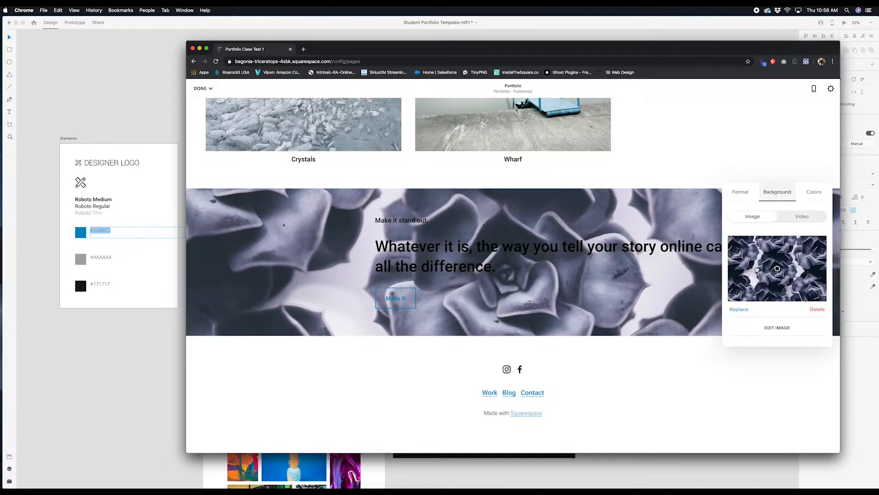
{"action": "scroll", "coordinate": [769, 273], "scroll_direction": "down", "scroll_amount": 2}
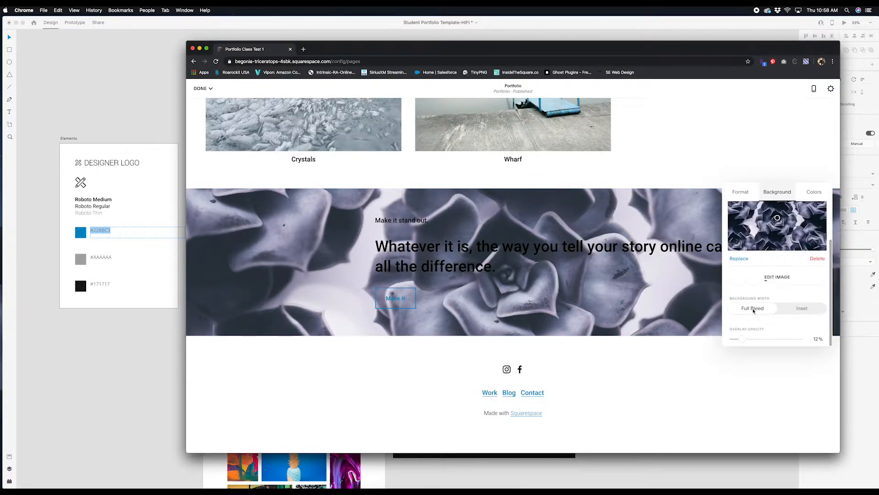
{"action": "mouse_move", "coordinate": [745, 338]}
{"action": "left_mouse_down"}
{"action": "mouse_move", "coordinate": [777, 338]}
{"action": "mouse_move", "coordinate": [754, 337]}
{"action": "left_mouse_up"}
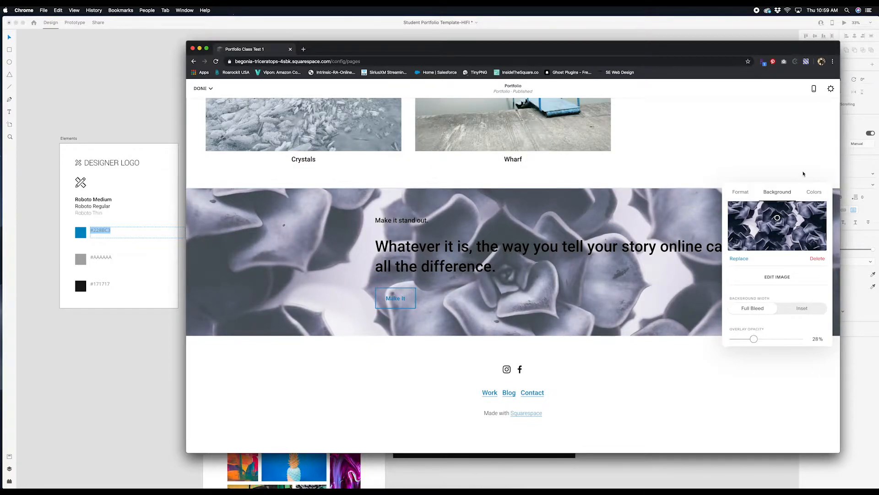
Step: Turn off the default theme for the section, try Dark Minimal, and apply the Accent Dark color theme
{"action": "left_click", "coordinate": [813, 193]}
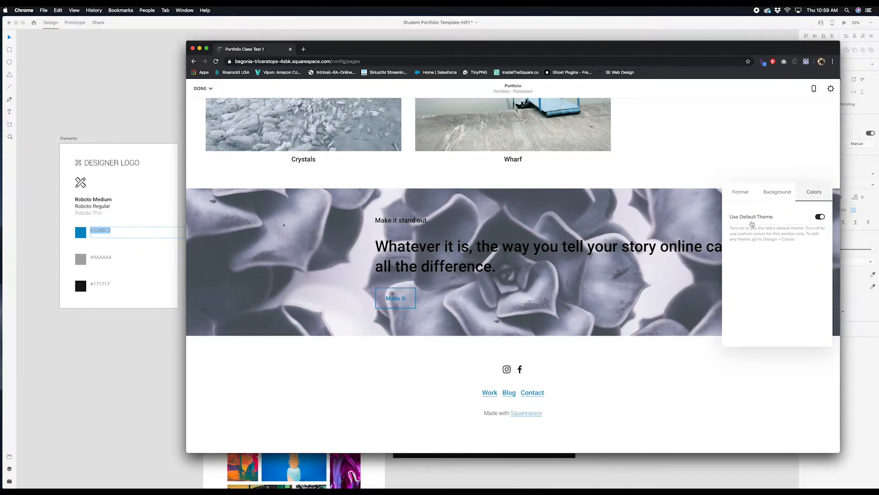
{"action": "left_click", "coordinate": [821, 218]}
{"action": "scroll", "coordinate": [772, 287], "scroll_direction": "down", "scroll_amount": 2}
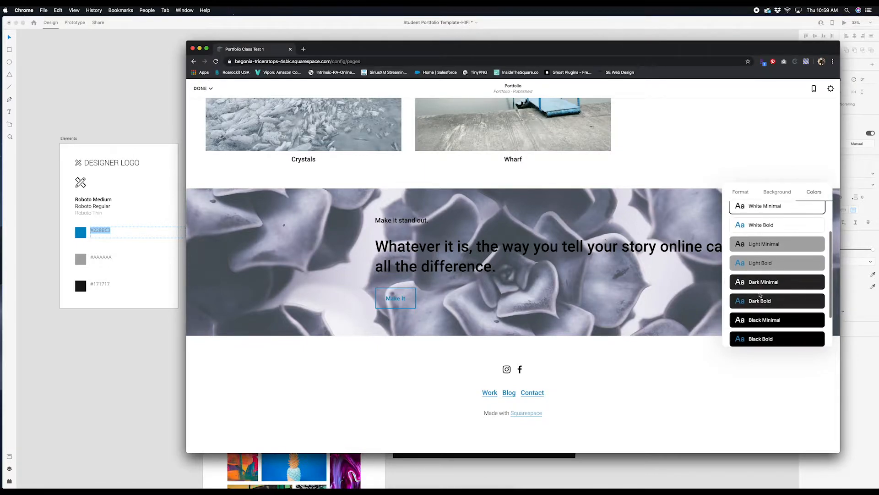
{"action": "scroll", "coordinate": [774, 316], "scroll_direction": "down", "scroll_amount": 1}
{"action": "left_click", "coordinate": [762, 260]}
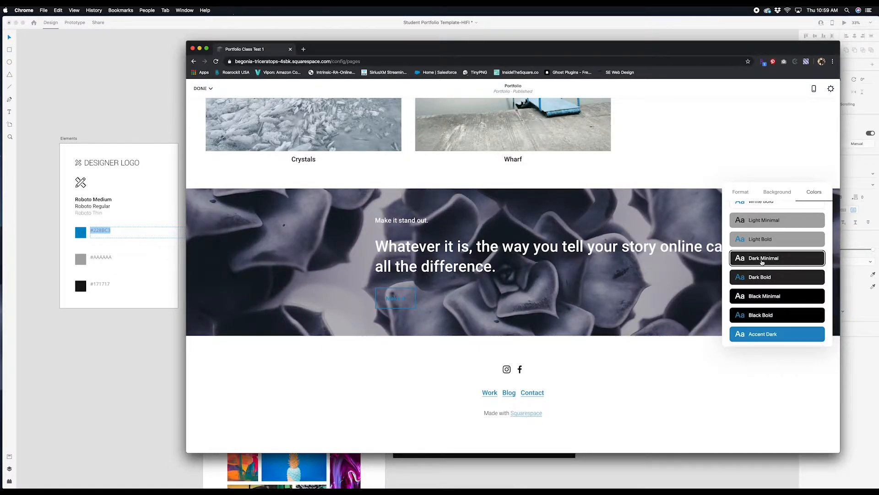
{"action": "left_click", "coordinate": [774, 334]}
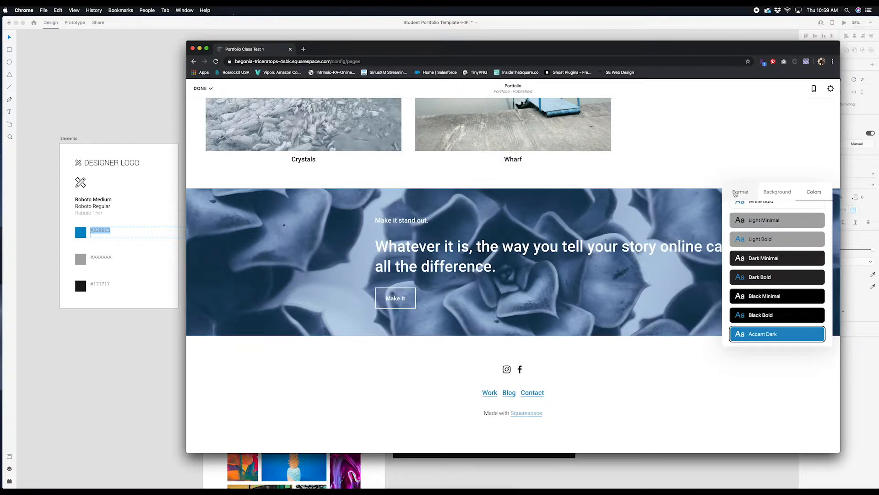
{"action": "left_click", "coordinate": [736, 192]}
{"action": "left_click", "coordinate": [679, 277]}
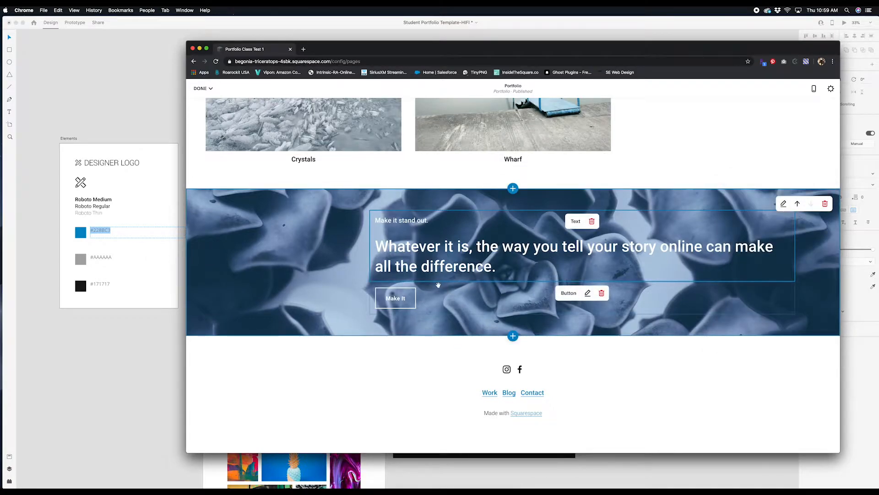
Step: Replace the section's large heading text with "Whatever."
{"action": "left_click", "coordinate": [439, 251]}
{"action": "left_click", "coordinate": [399, 249]}
{"action": "left_click_drag", "start_coordinate": [492, 267], "coordinate": [373, 249]}
{"action": "type", "text": "WH."}
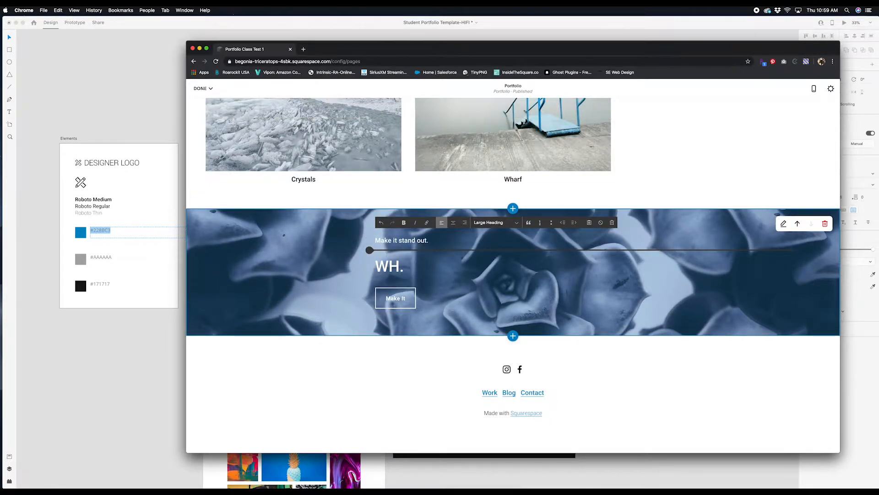
{"action": "key", "text": "BackSpace"}
{"action": "type", "text": "hatever"}
{"action": "left_click", "coordinate": [352, 269]}
Step: Increase the section background's overlay opacity further for a stronger blue tint over the photo
{"action": "mouse_move", "coordinate": [384, 293]}
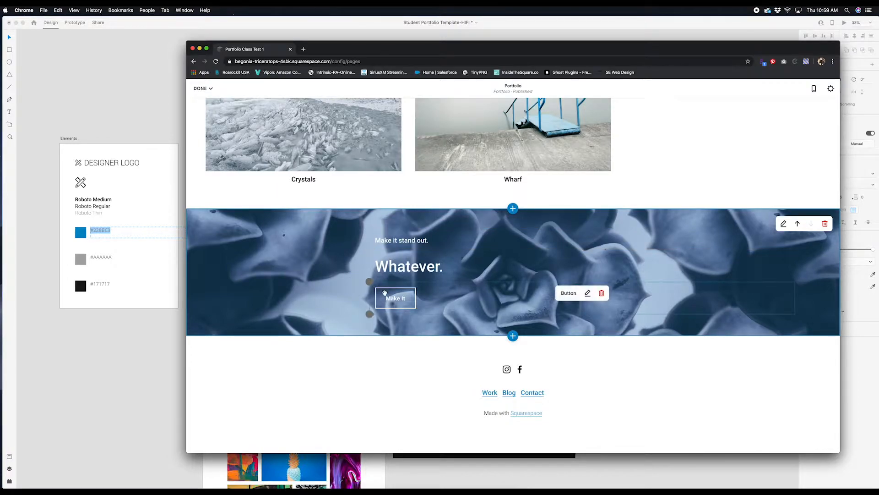
{"action": "left_click", "coordinate": [783, 224]}
{"action": "left_click", "coordinate": [765, 214]}
{"action": "scroll", "coordinate": [770, 343], "scroll_direction": "down", "scroll_amount": 3}
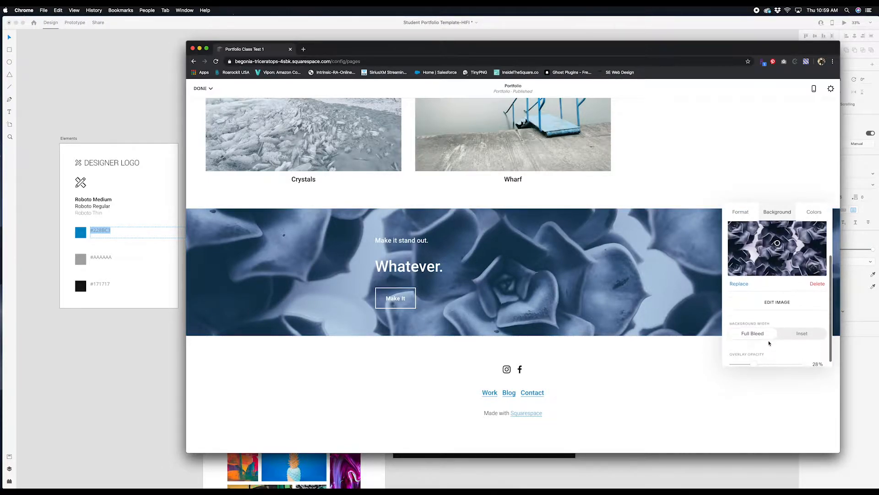
{"action": "left_click_drag", "start_coordinate": [754, 356], "coordinate": [774, 356]}
{"action": "left_click", "coordinate": [315, 288]}
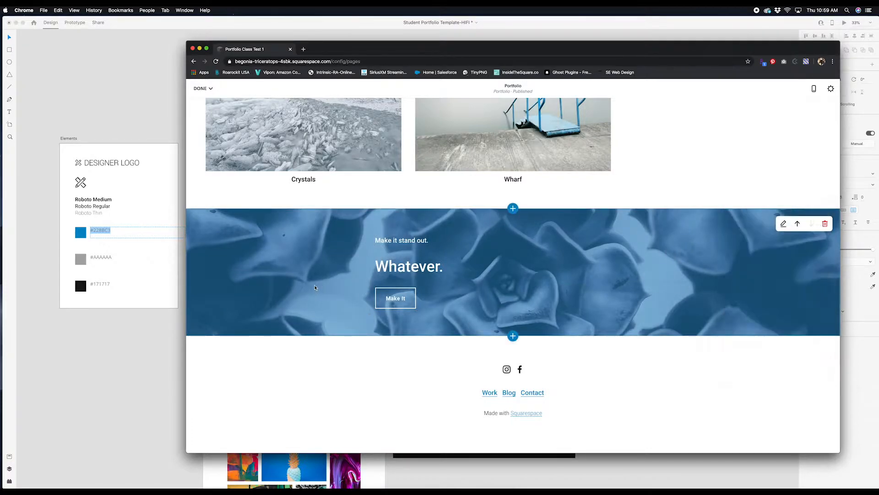
Step: Try section height M for the succulent banner, then set its height to L
{"action": "left_click", "coordinate": [788, 225]}
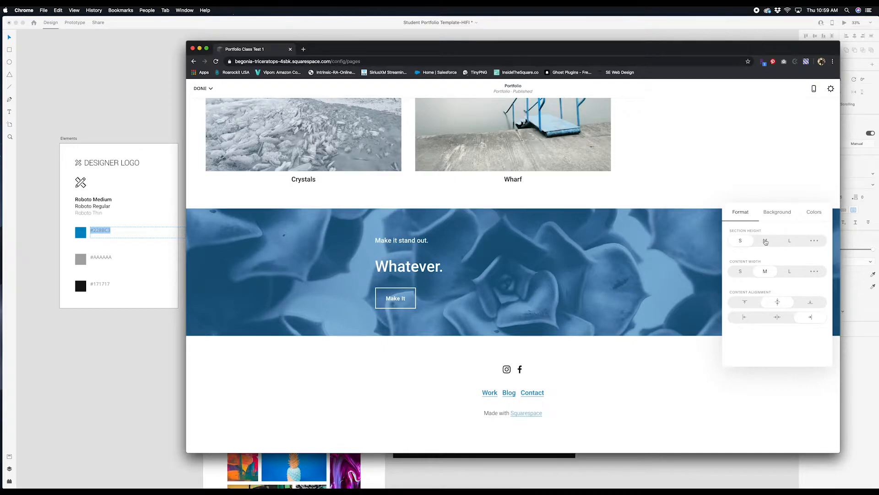
{"action": "left_click", "coordinate": [765, 241]}
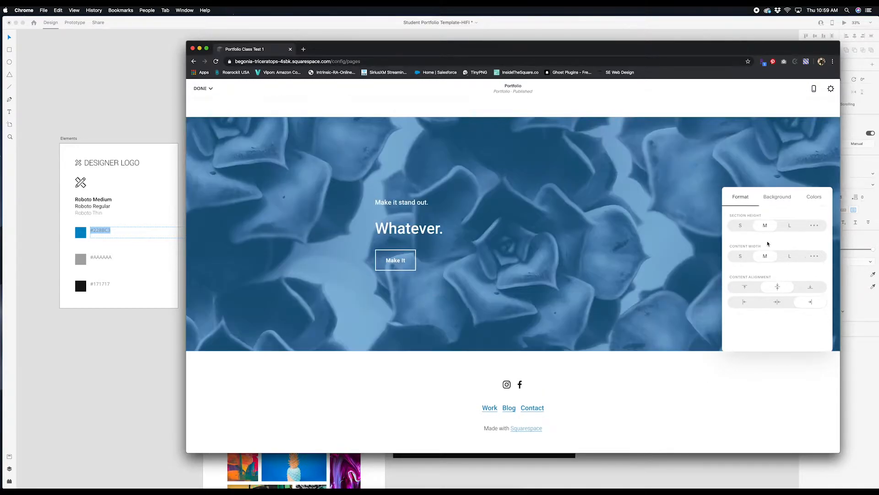
{"action": "left_click", "coordinate": [790, 227]}
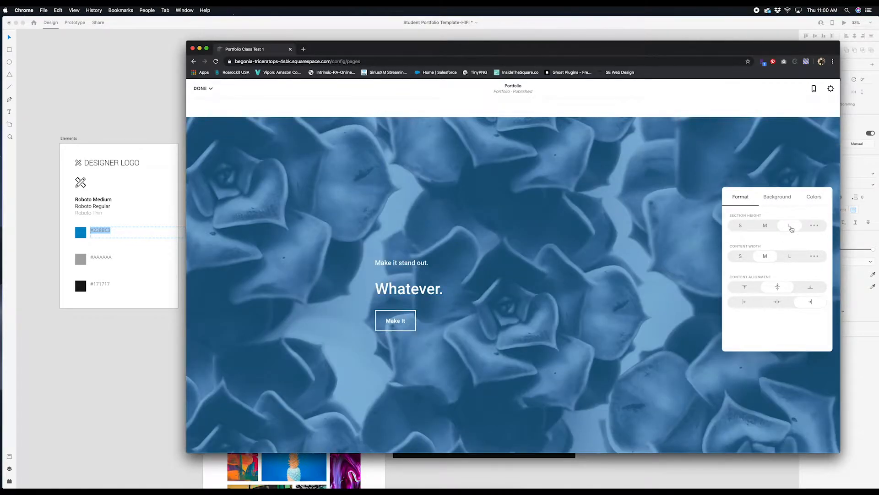
Step: Try section height M for the succulent banner, set it to S, and save the page changes
{"action": "left_click", "coordinate": [769, 227]}
{"action": "left_click", "coordinate": [743, 226]}
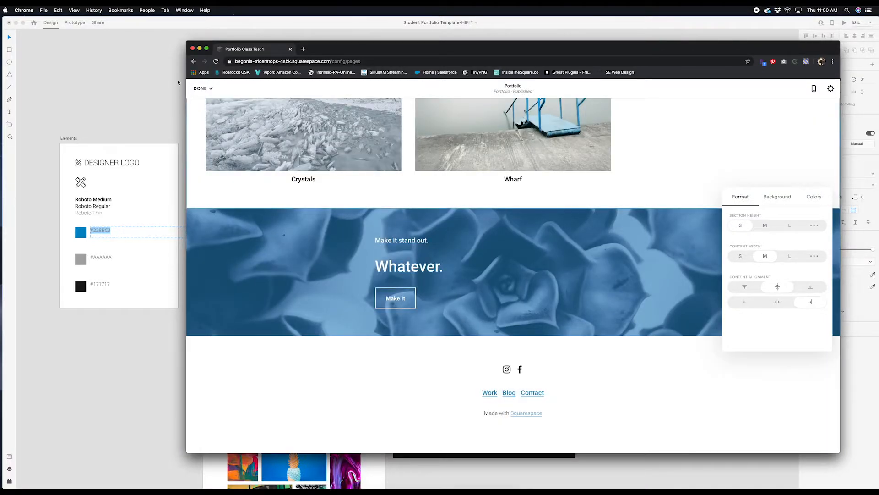
{"action": "left_click", "coordinate": [203, 89]}
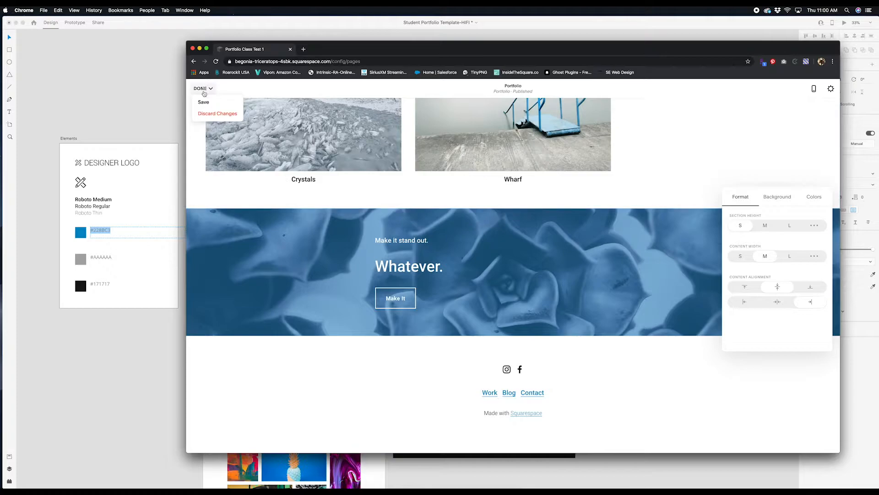
{"action": "left_click", "coordinate": [203, 103]}
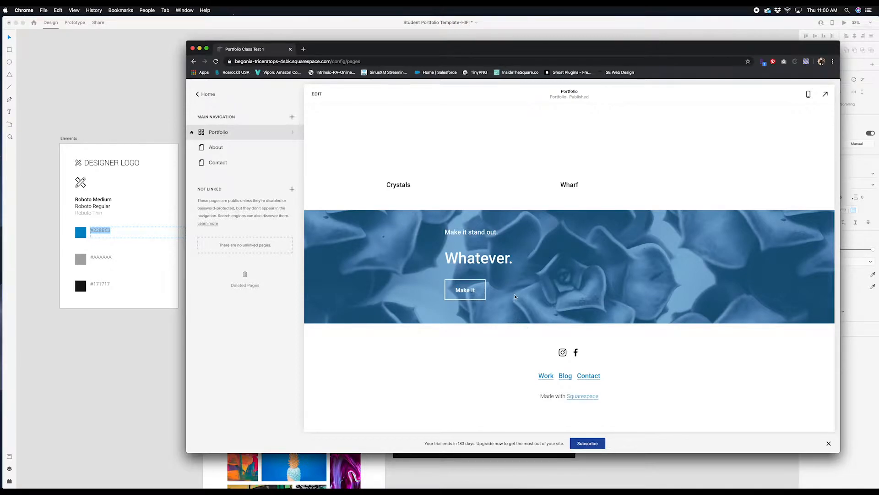
Step: Review the saved Portfolio page, reopen it for editing, and remove the succulent banner section
{"action": "scroll", "coordinate": [515, 297], "scroll_direction": "up", "scroll_amount": 15}
{"action": "scroll", "coordinate": [513, 297], "scroll_direction": "down", "scroll_amount": 14}
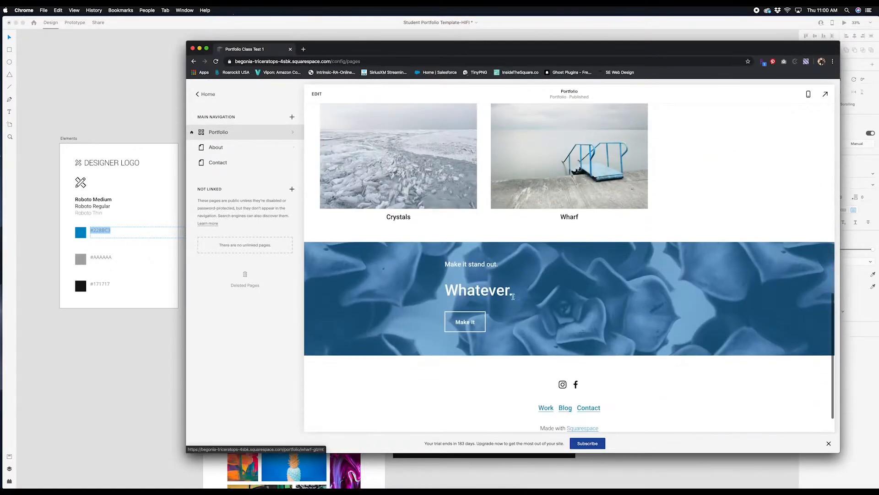
{"action": "scroll", "coordinate": [513, 297], "scroll_direction": "down", "scroll_amount": 2}
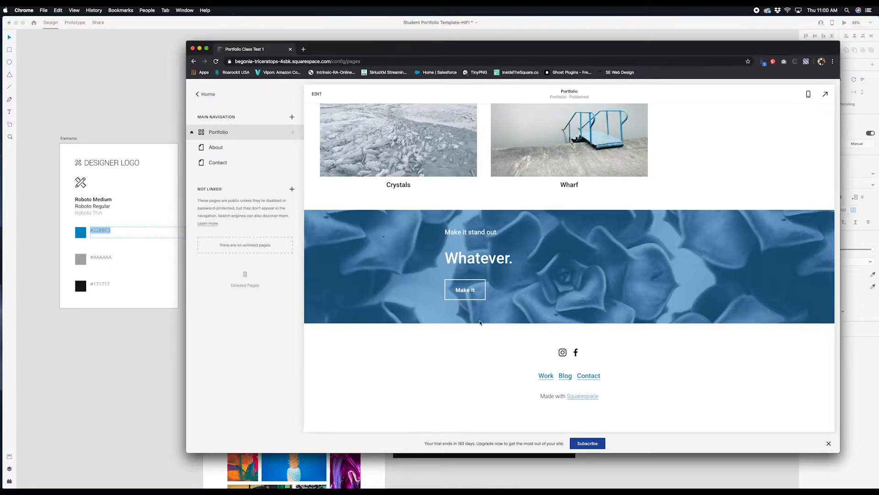
{"action": "scroll", "coordinate": [515, 325], "scroll_direction": "up", "scroll_amount": 15}
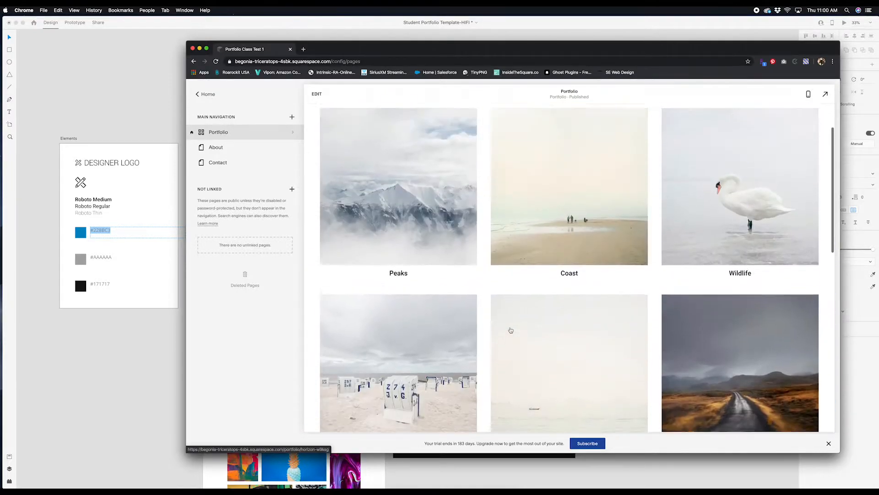
{"action": "scroll", "coordinate": [511, 329], "scroll_direction": "down", "scroll_amount": 15}
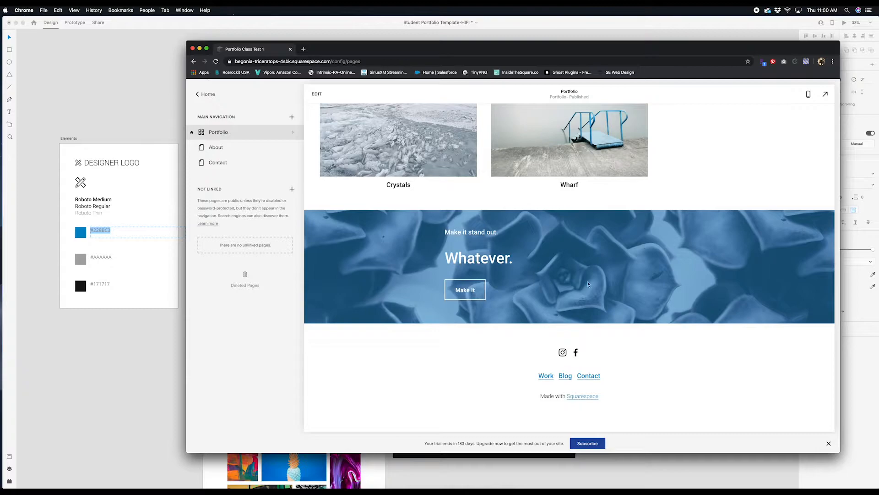
{"action": "left_click", "coordinate": [317, 93]}
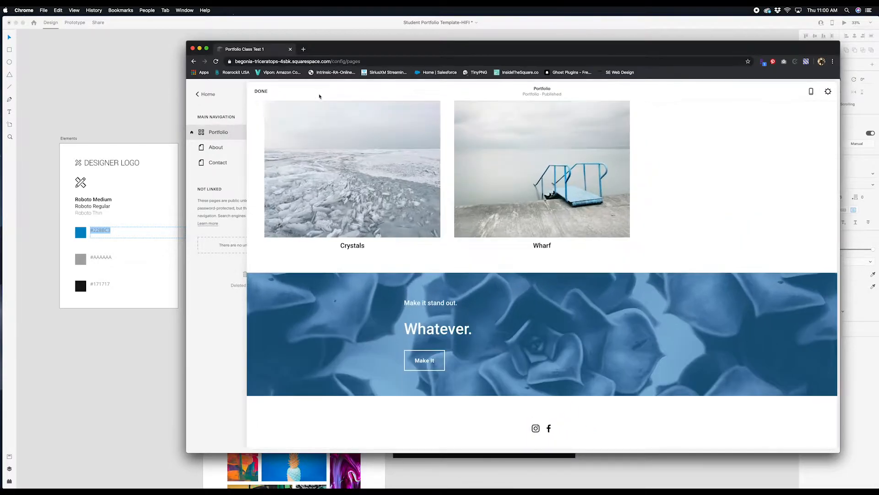
{"action": "scroll", "coordinate": [503, 348], "scroll_direction": "down", "scroll_amount": 3}
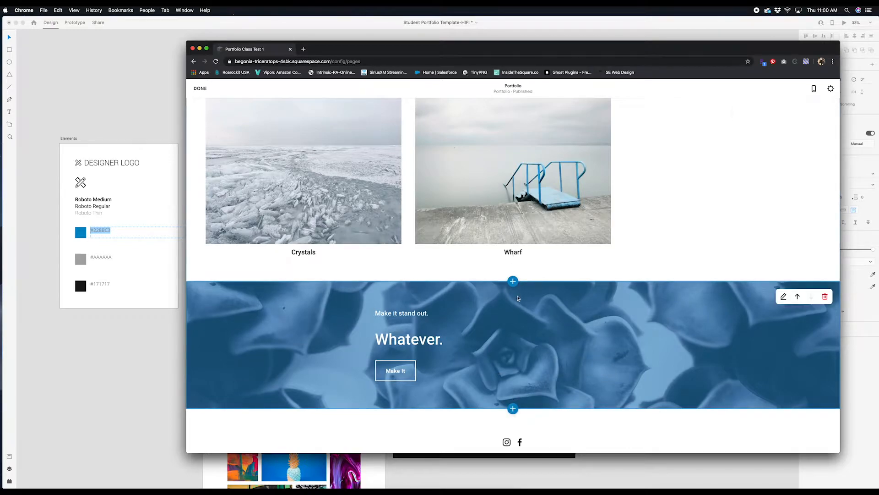
{"action": "left_click", "coordinate": [824, 297]}
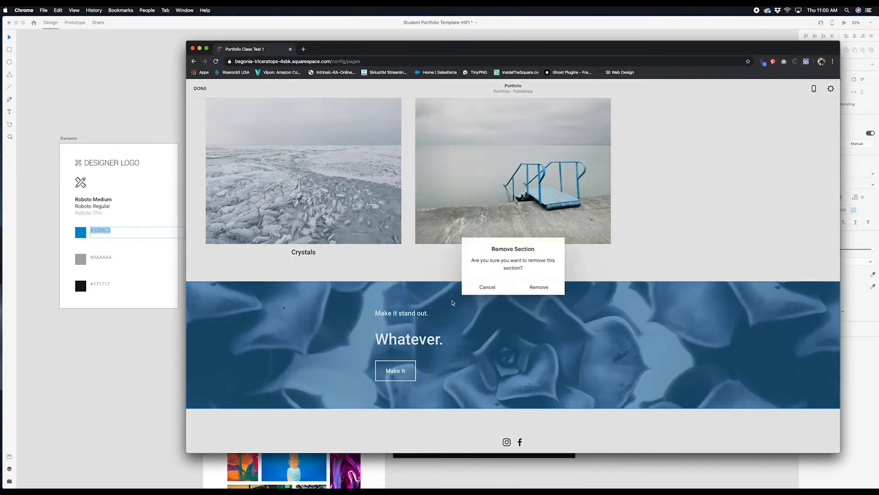
{"action": "left_click", "coordinate": [544, 287]}
Step: Shrink the browser window and reposition it to compare the site header with the Portfolio Page mockup in the XD design
{"action": "scroll", "coordinate": [599, 331], "scroll_direction": "up", "scroll_amount": 10}
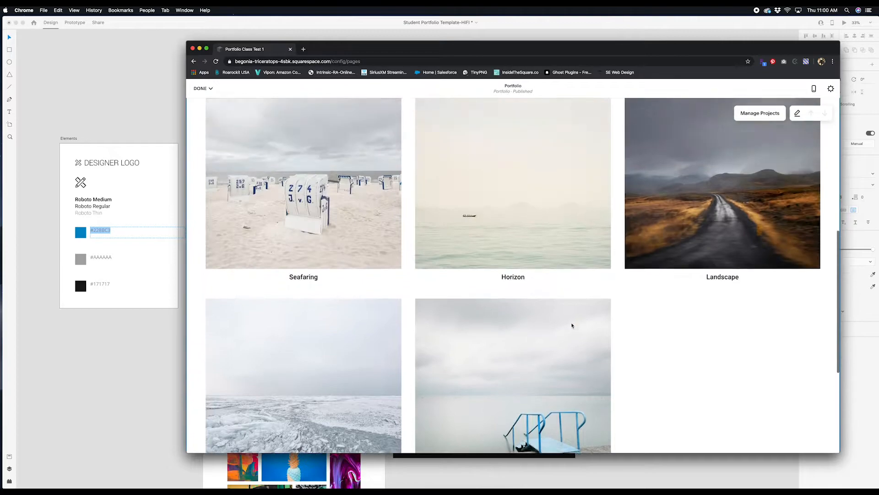
{"action": "scroll", "coordinate": [548, 378], "scroll_direction": "up", "scroll_amount": 3}
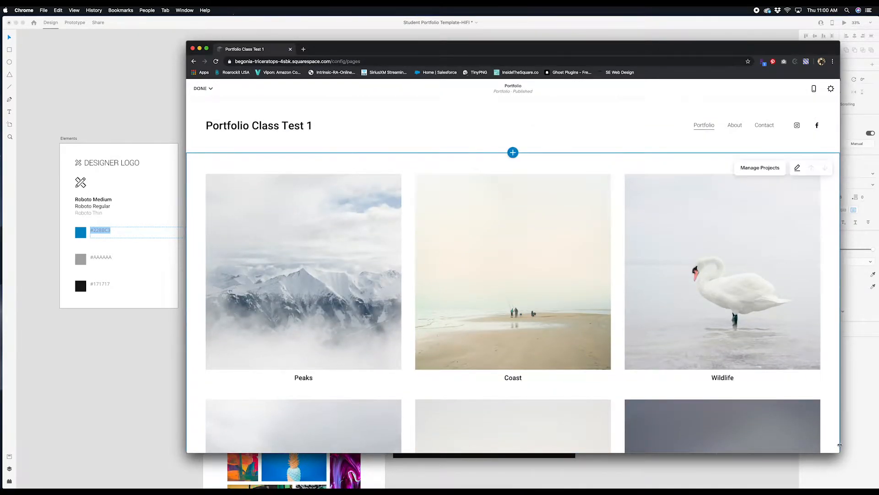
{"action": "left_click_drag", "start_coordinate": [840, 451], "coordinate": [684, 414]}
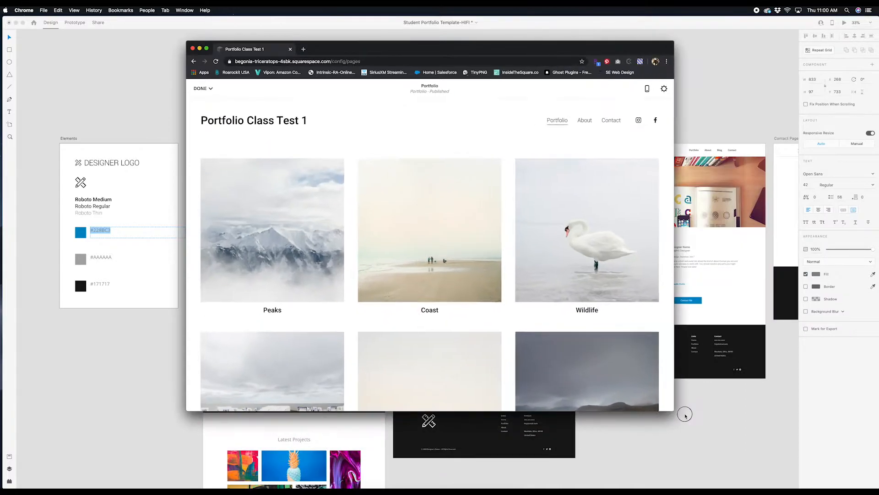
{"action": "left_click_drag", "start_coordinate": [391, 51], "coordinate": [507, 62]}
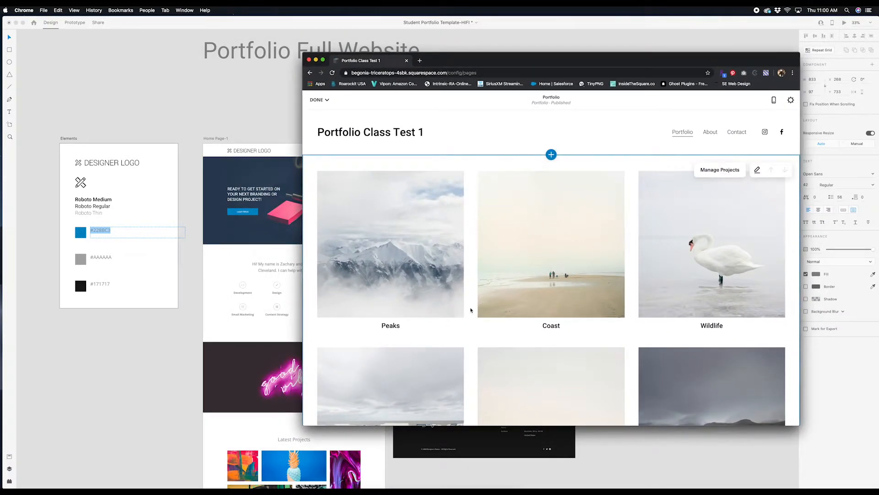
{"action": "scroll", "coordinate": [469, 308], "scroll_direction": "down", "scroll_amount": 8}
{"action": "scroll", "coordinate": [469, 308], "scroll_direction": "up", "scroll_amount": 10}
{"action": "mouse_move", "coordinate": [566, 137]}
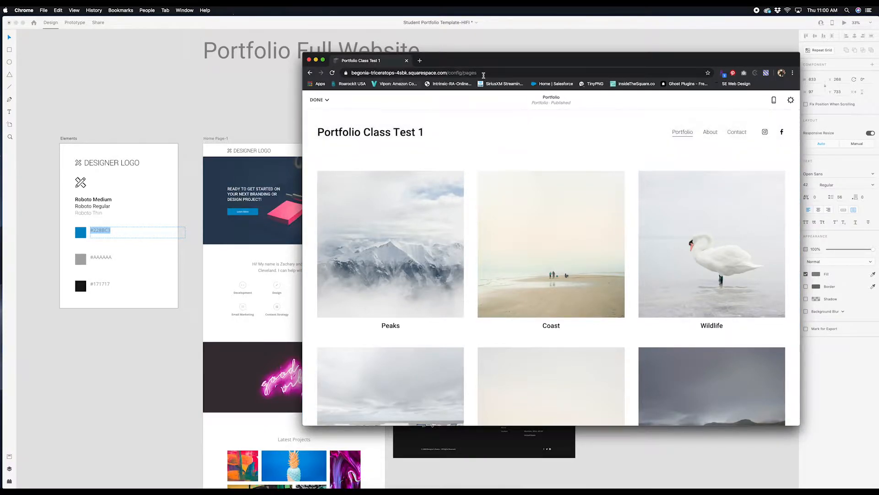
{"action": "left_click_drag", "start_coordinate": [476, 61], "coordinate": [421, 267]}
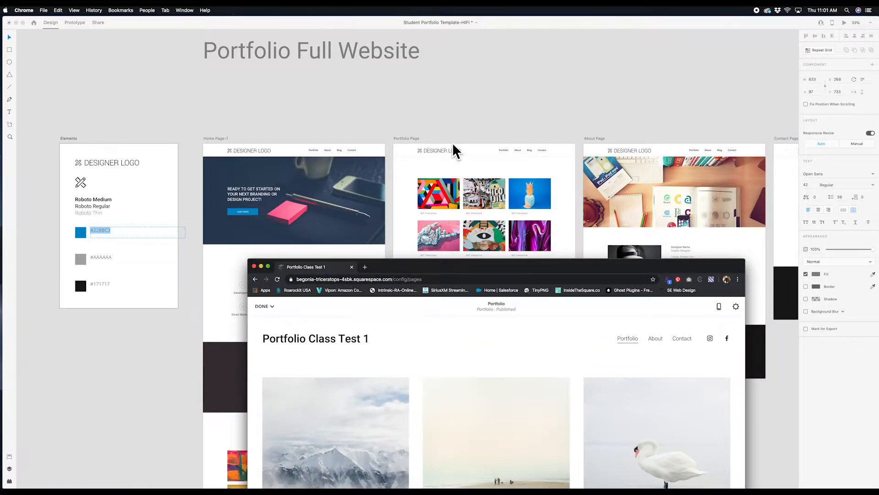
{"action": "left_click_drag", "start_coordinate": [527, 87], "coordinate": [508, 81]}
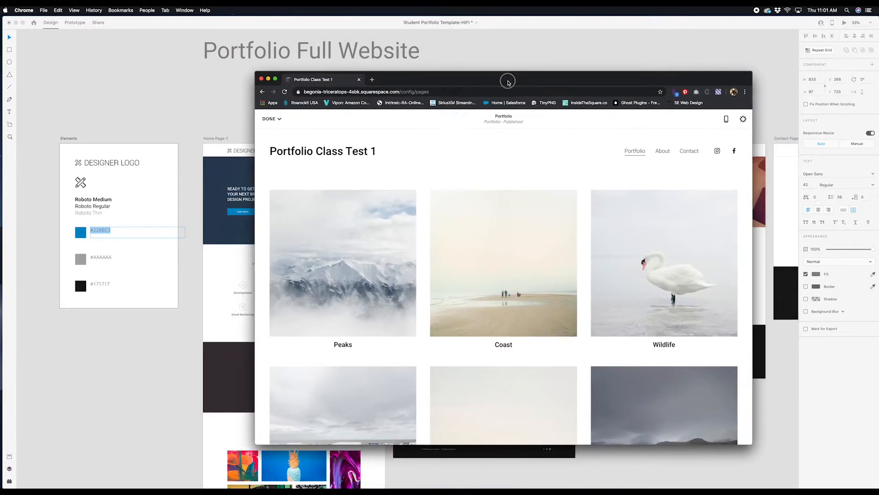
Step: Open the site header for editing and browse the available header layouts
{"action": "mouse_move", "coordinate": [481, 157]}
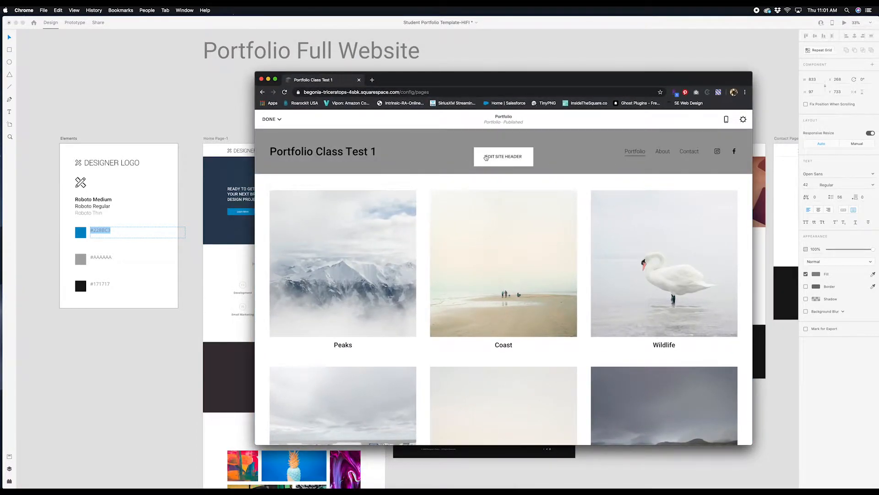
{"action": "left_click", "coordinate": [487, 157]}
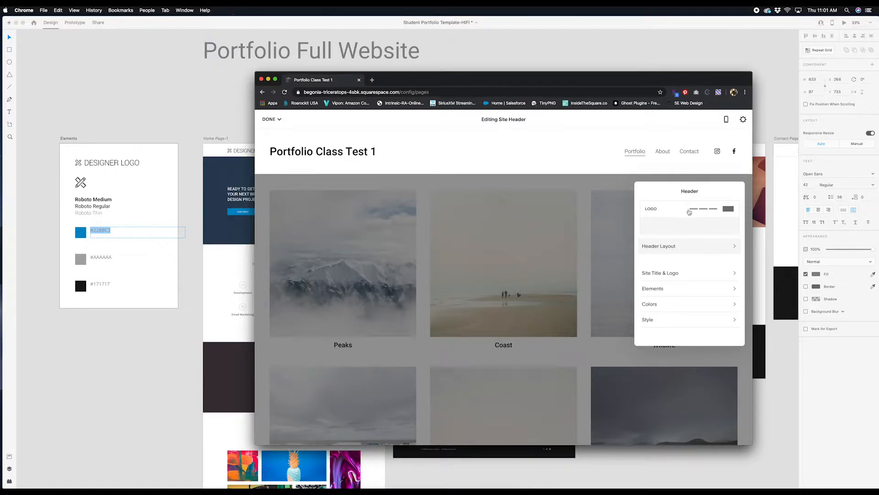
{"action": "left_click", "coordinate": [686, 229]}
{"action": "left_click", "coordinate": [686, 246]}
{"action": "scroll", "coordinate": [676, 249], "scroll_direction": "down", "scroll_amount": 3}
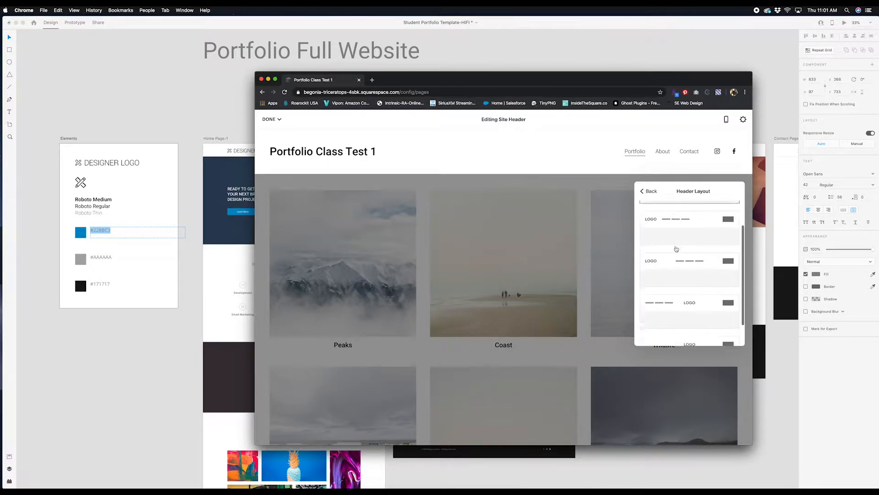
{"action": "scroll", "coordinate": [676, 249], "scroll_direction": "up", "scroll_amount": 3}
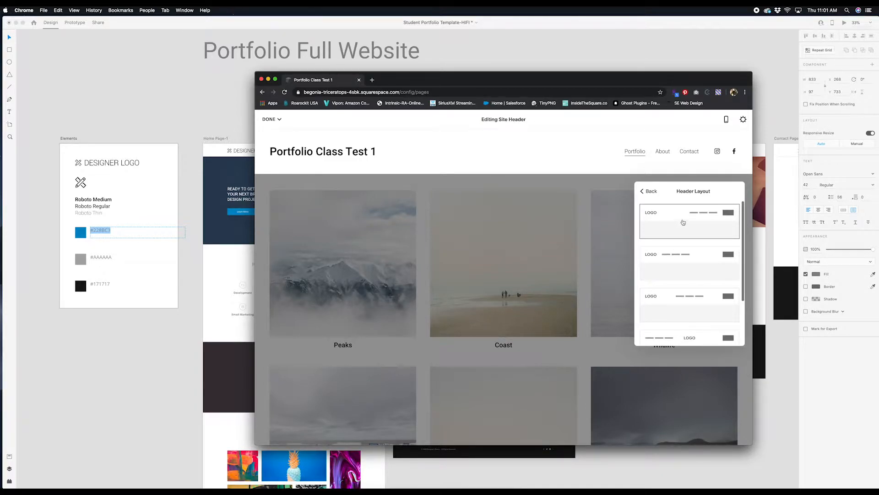
{"action": "left_click", "coordinate": [647, 191]}
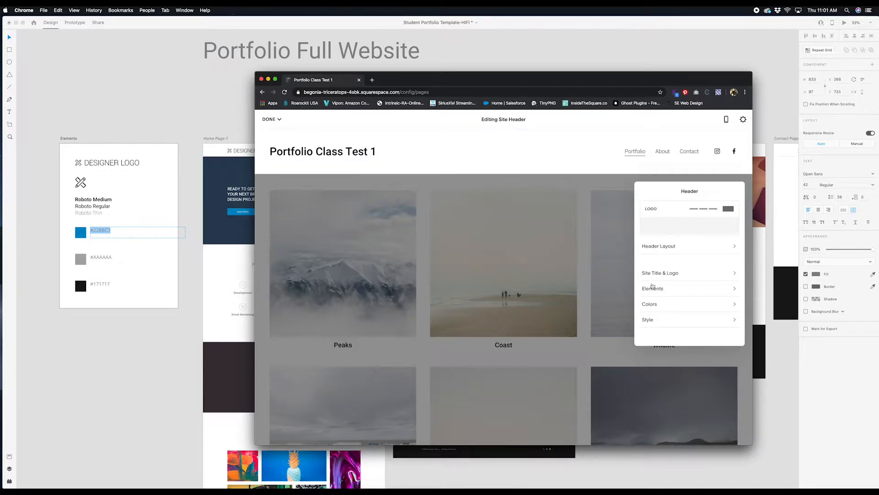
Step: Turn off the header's Transparent and Use Default Theme color options
{"action": "left_click", "coordinate": [655, 304]}
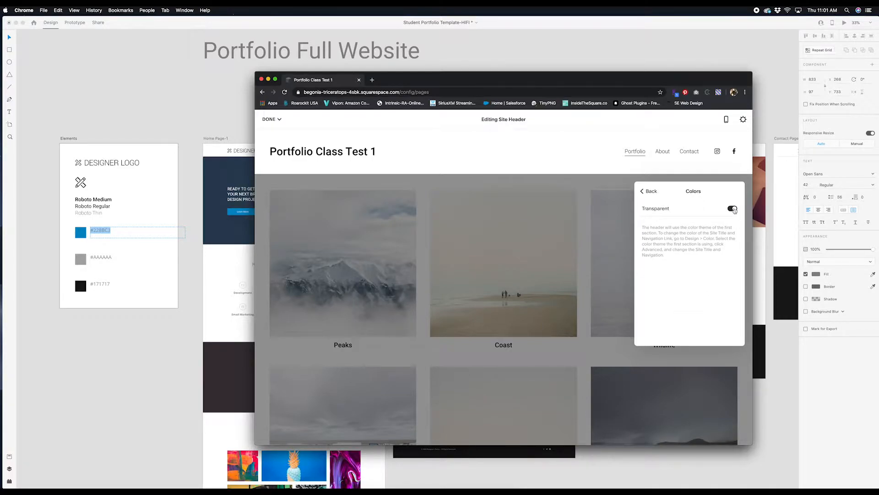
{"action": "left_click", "coordinate": [732, 209]}
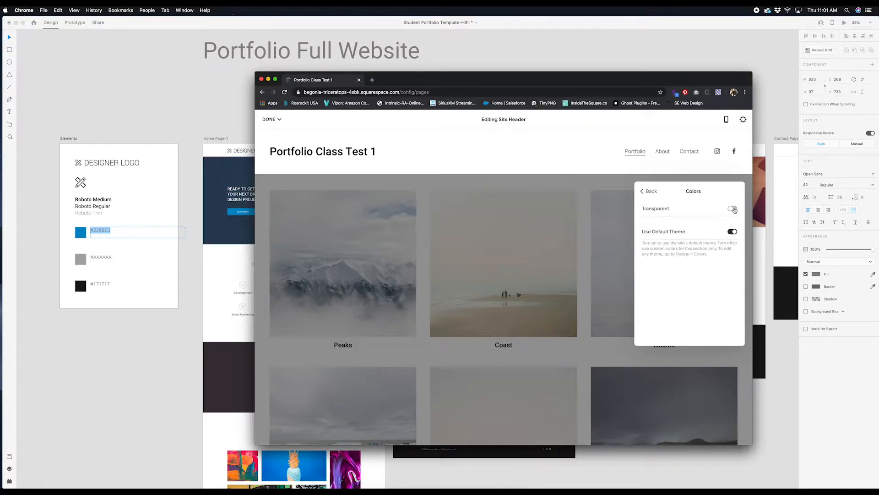
{"action": "left_click", "coordinate": [733, 232]}
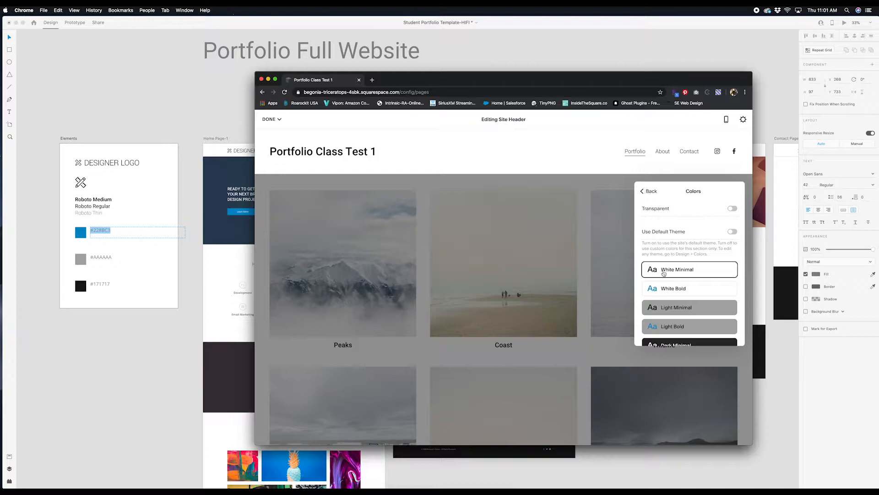
{"action": "left_click", "coordinate": [648, 191]}
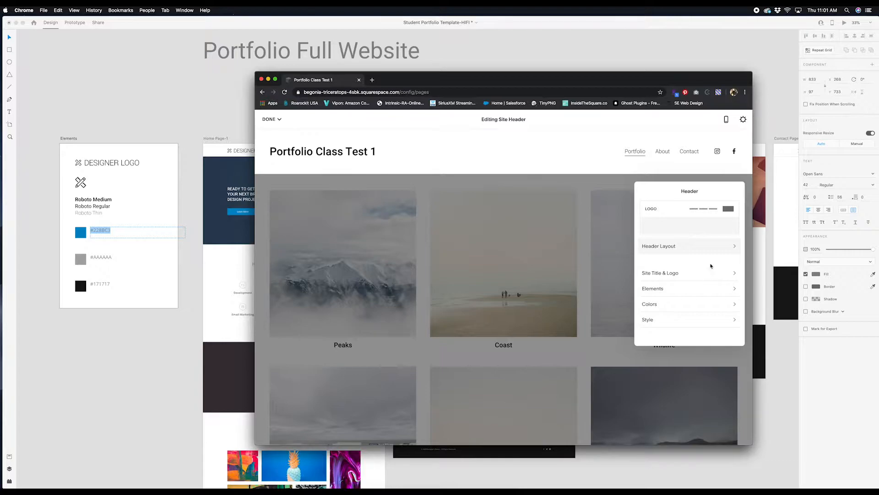
Step: Check the header's social links and increase the social icon size
{"action": "left_click", "coordinate": [685, 289]}
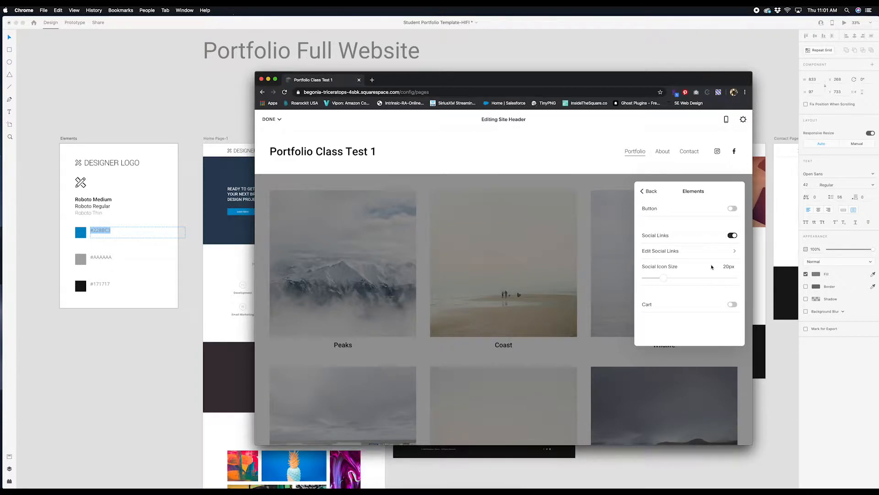
{"action": "left_click", "coordinate": [681, 253]}
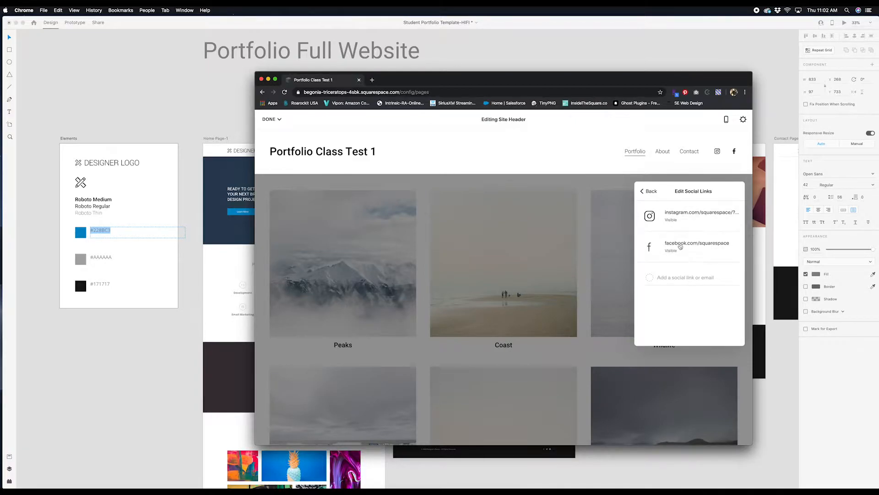
{"action": "left_click", "coordinate": [651, 193]}
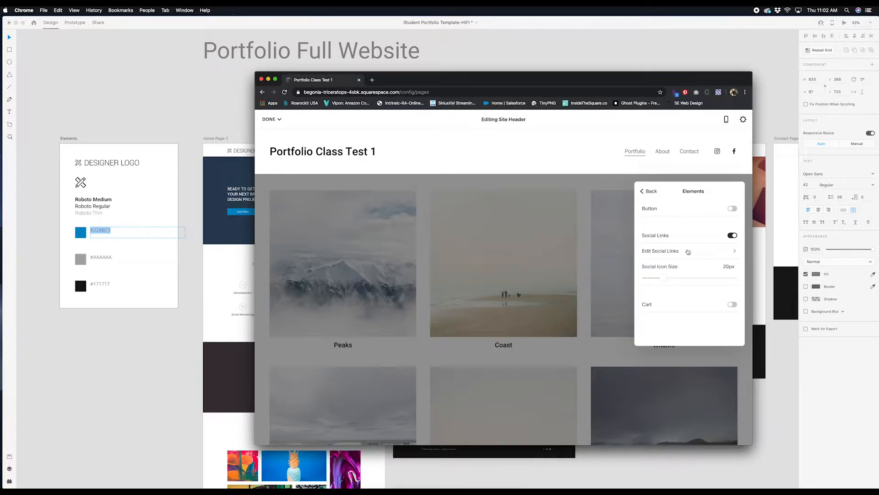
{"action": "left_click_drag", "start_coordinate": [664, 277], "coordinate": [684, 277]}
{"action": "left_click", "coordinate": [651, 193]}
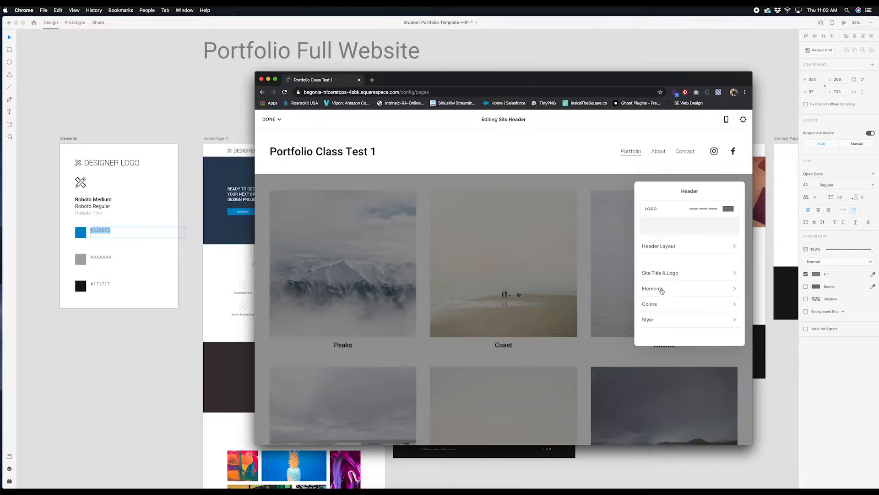
Step: Try the Inset width in the header's style settings, then set the width back to Full
{"action": "left_click", "coordinate": [658, 319]}
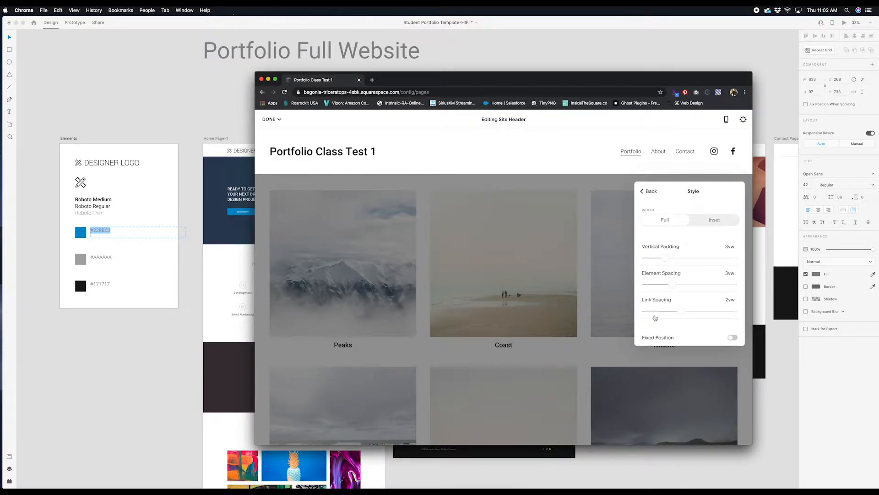
{"action": "left_click", "coordinate": [705, 222]}
{"action": "left_click", "coordinate": [705, 222]}
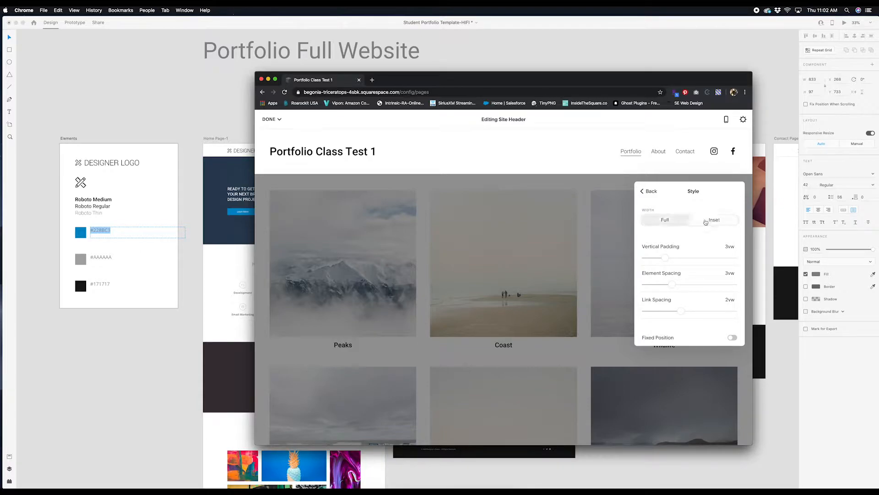
{"action": "left_click", "coordinate": [706, 223]}
{"action": "left_click", "coordinate": [706, 222]}
{"action": "left_click", "coordinate": [705, 222]}
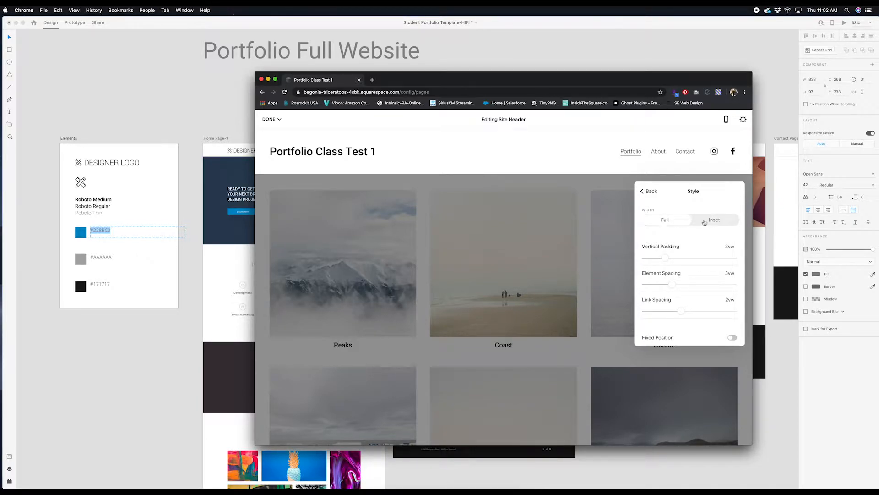
{"action": "left_click", "coordinate": [705, 222]}
{"action": "left_click", "coordinate": [659, 226]}
Step: Set the header's vertical padding to 1.4vw, element spacing to 4.6vw, and link spacing to 3.3vw
{"action": "mouse_move", "coordinate": [661, 260]}
{"action": "left_mouse_down"}
{"action": "mouse_move", "coordinate": [719, 256]}
{"action": "mouse_move", "coordinate": [652, 258]}
{"action": "left_mouse_up"}
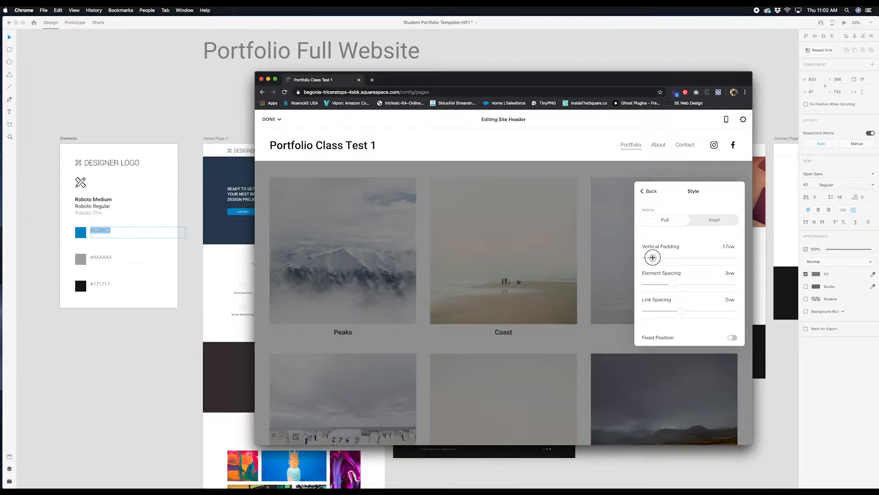
{"action": "left_click_drag", "start_coordinate": [652, 257], "coordinate": [704, 308]}
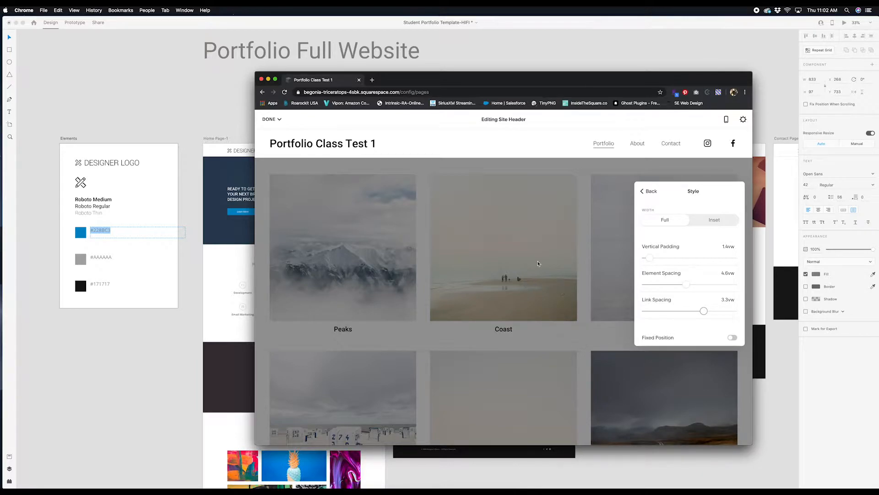
Step: Turn on the header's Fixed Position with the Basic fixed header style, and save the page edits
{"action": "left_click", "coordinate": [733, 339]}
{"action": "scroll", "coordinate": [710, 336], "scroll_direction": "down", "scroll_amount": 1}
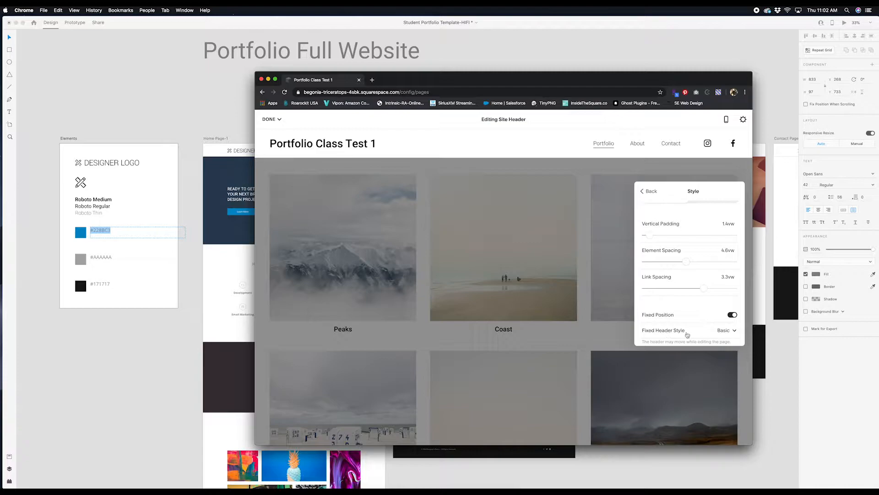
{"action": "left_click", "coordinate": [734, 332]}
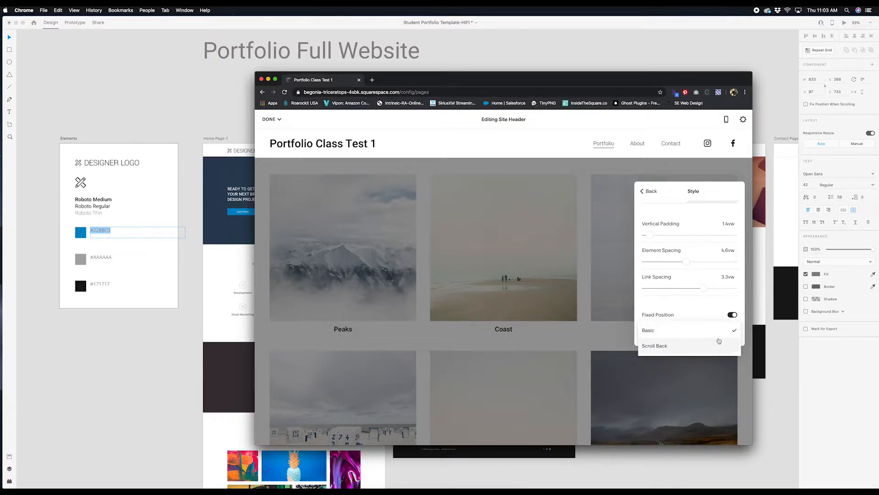
{"action": "left_click", "coordinate": [719, 333]}
{"action": "left_click", "coordinate": [651, 197]}
{"action": "left_click", "coordinate": [589, 354]}
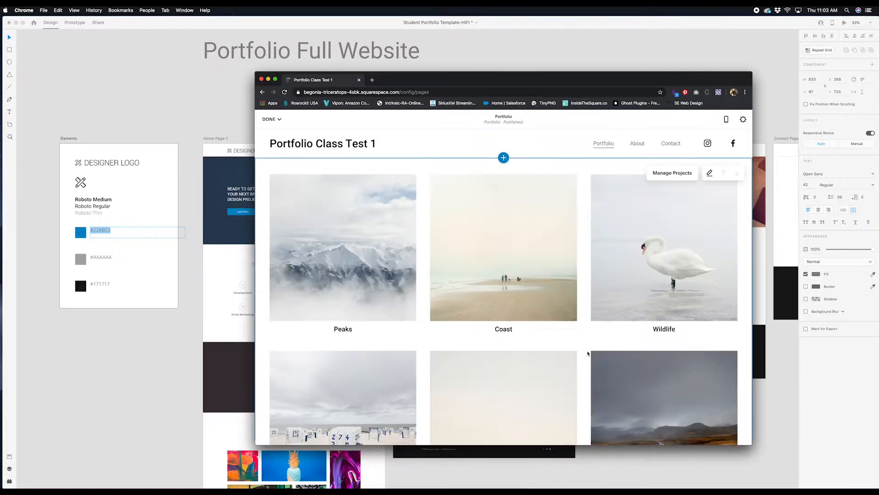
{"action": "scroll", "coordinate": [588, 351], "scroll_direction": "down", "scroll_amount": 5}
{"action": "scroll", "coordinate": [588, 351], "scroll_direction": "up", "scroll_amount": 5}
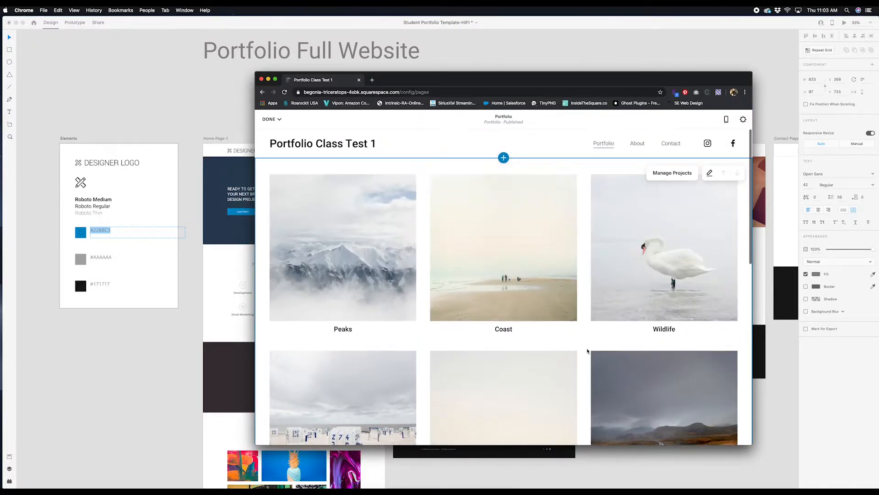
{"action": "left_click", "coordinate": [270, 119]}
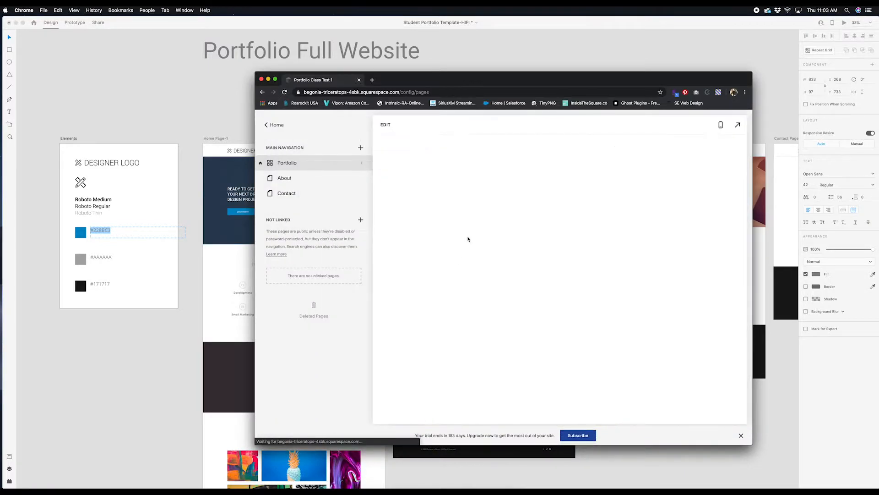
Step: Preview the site at full size, scroll the page to check the fixed header's behavior, and return to the editor
{"action": "left_click", "coordinate": [735, 124]}
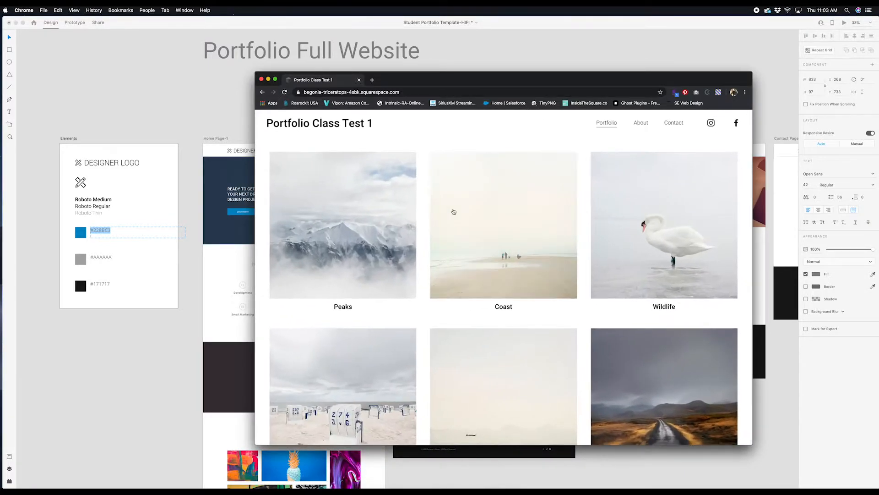
{"action": "scroll", "coordinate": [448, 211], "scroll_direction": "down", "scroll_amount": 6}
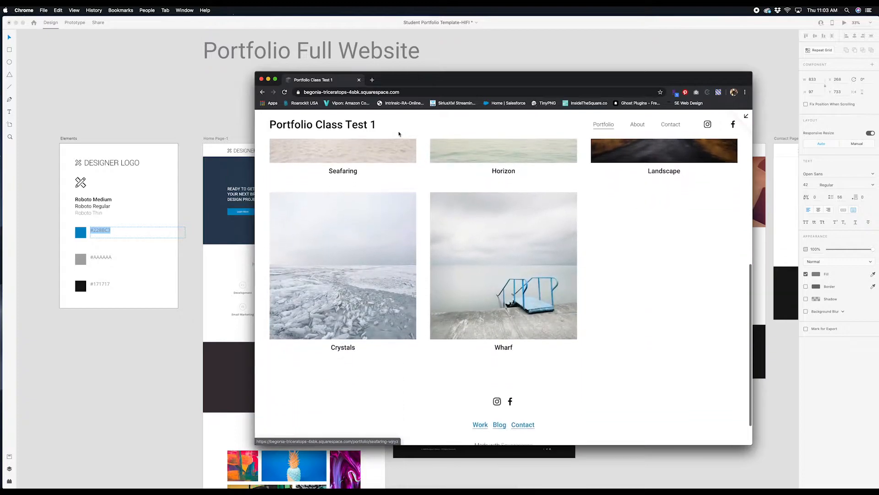
{"action": "scroll", "coordinate": [411, 181], "scroll_direction": "up", "scroll_amount": 6}
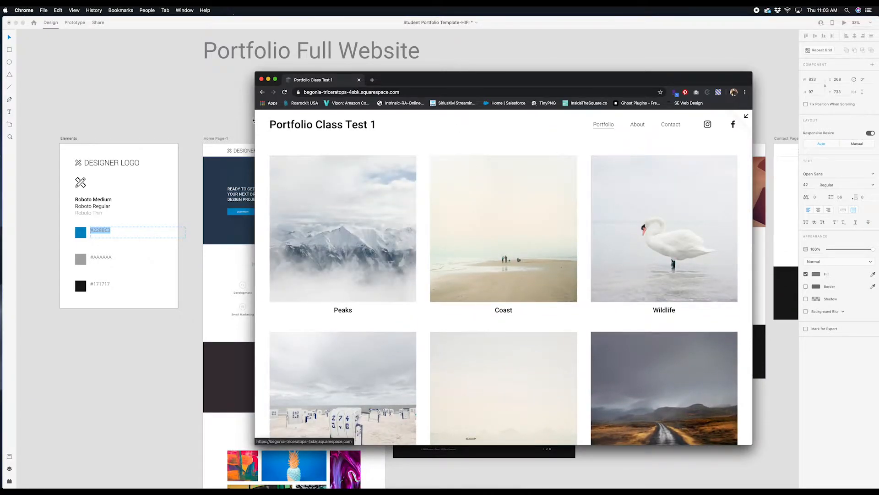
{"action": "left_click", "coordinate": [747, 116]}
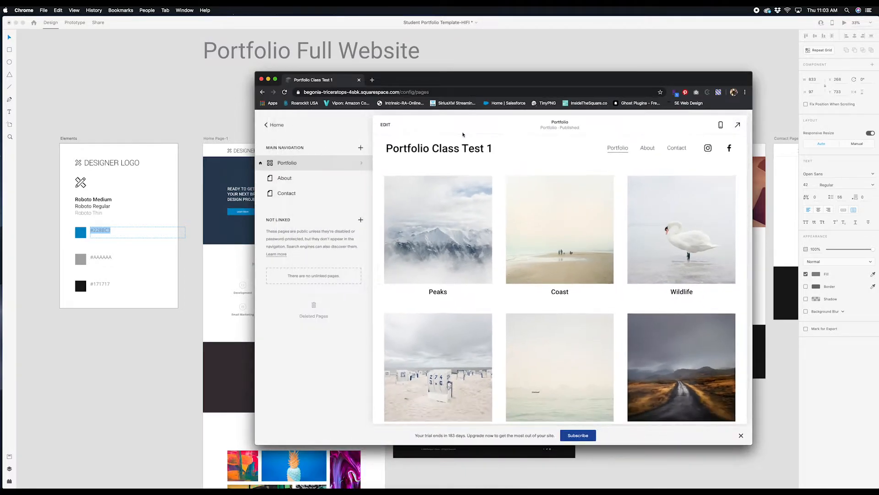
Step: Try the Scroll Back fixed header style in the site header's style settings and save it
{"action": "left_click", "coordinate": [385, 125]}
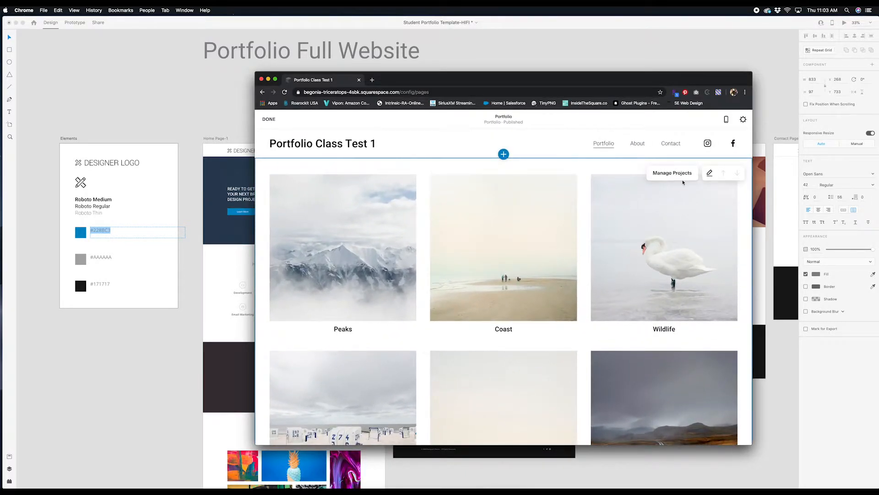
{"action": "left_click", "coordinate": [517, 143]}
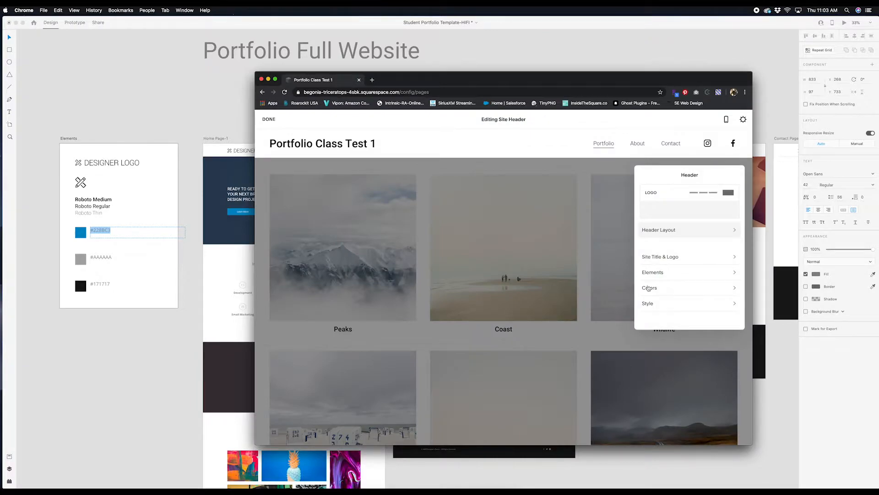
{"action": "left_click", "coordinate": [655, 304]}
{"action": "scroll", "coordinate": [661, 298], "scroll_direction": "down", "scroll_amount": 2}
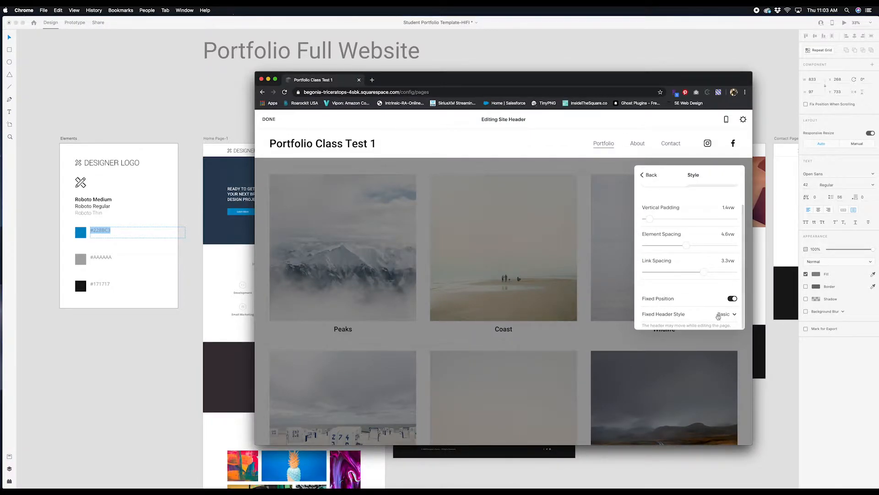
{"action": "left_click", "coordinate": [722, 314]}
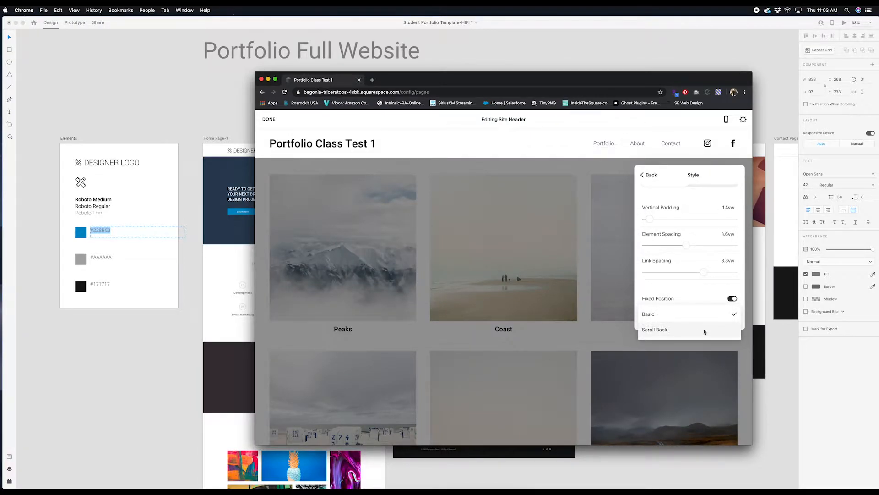
{"action": "left_click", "coordinate": [705, 330]}
{"action": "left_click", "coordinate": [650, 175]}
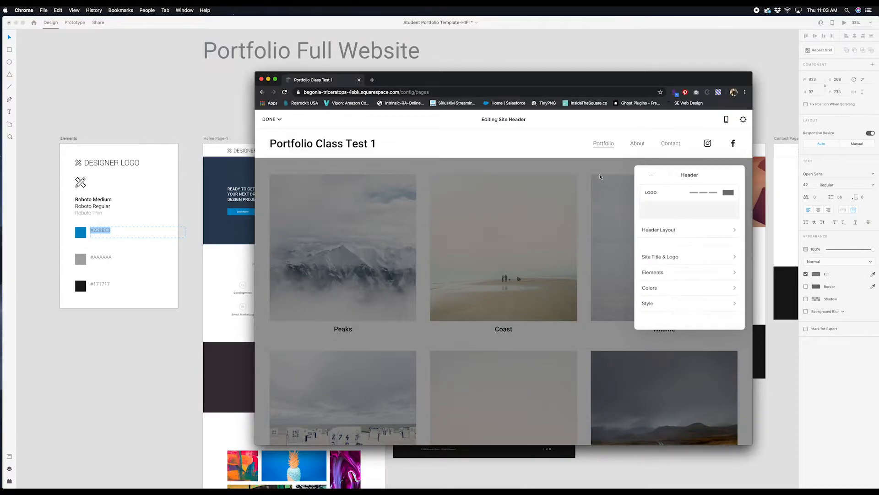
{"action": "left_click", "coordinate": [601, 176]}
{"action": "left_click", "coordinate": [279, 120]}
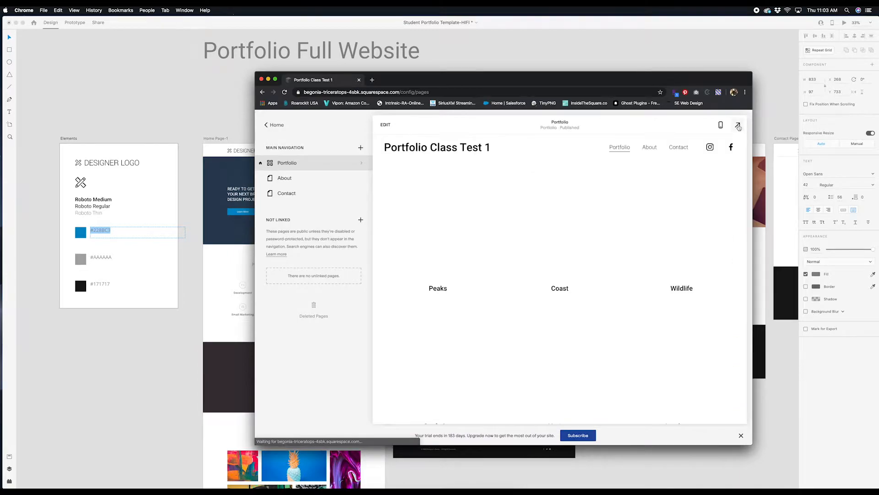
Step: Check how the Scroll Back header reacts to scrolling down and up in the full-size preview, and close the preview
{"action": "left_click", "coordinate": [740, 122]}
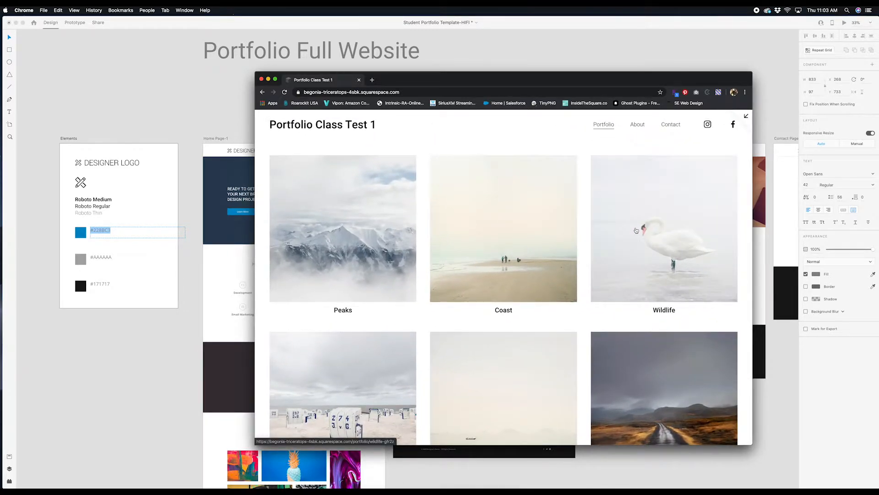
{"action": "scroll", "coordinate": [636, 230], "scroll_direction": "down", "scroll_amount": 5}
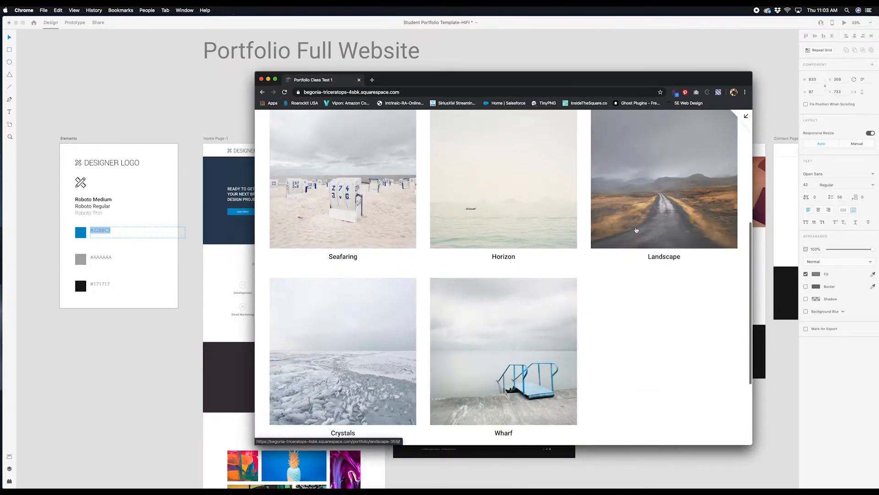
{"action": "scroll", "coordinate": [636, 230], "scroll_direction": "down", "scroll_amount": 3}
{"action": "scroll", "coordinate": [636, 230], "scroll_direction": "up", "scroll_amount": 8}
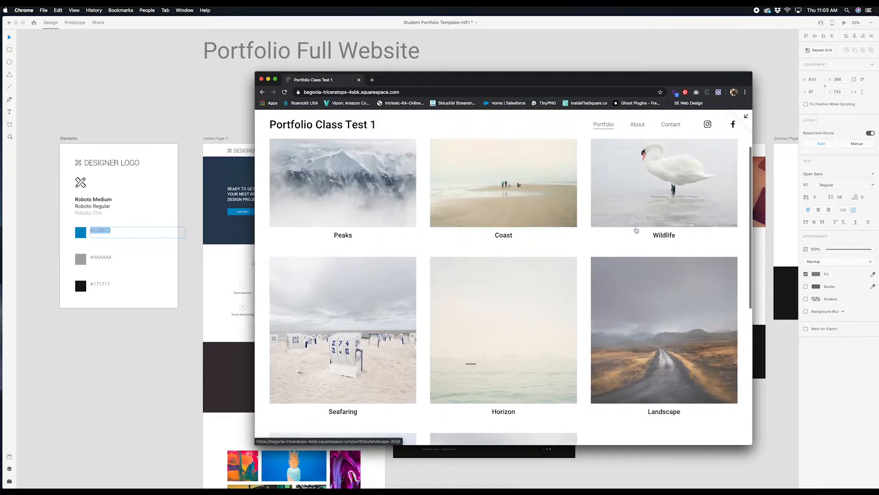
{"action": "scroll", "coordinate": [636, 230], "scroll_direction": "down", "scroll_amount": 6}
{"action": "scroll", "coordinate": [636, 229], "scroll_direction": "up", "scroll_amount": 8}
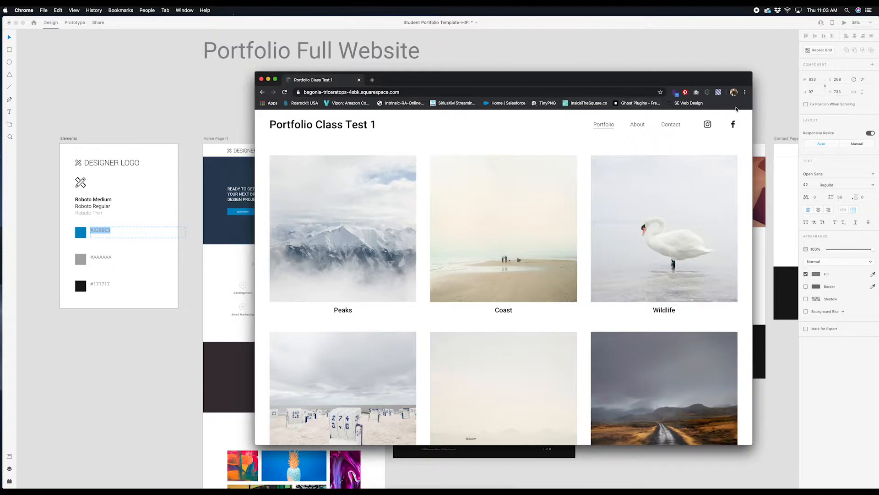
{"action": "left_click", "coordinate": [746, 118]}
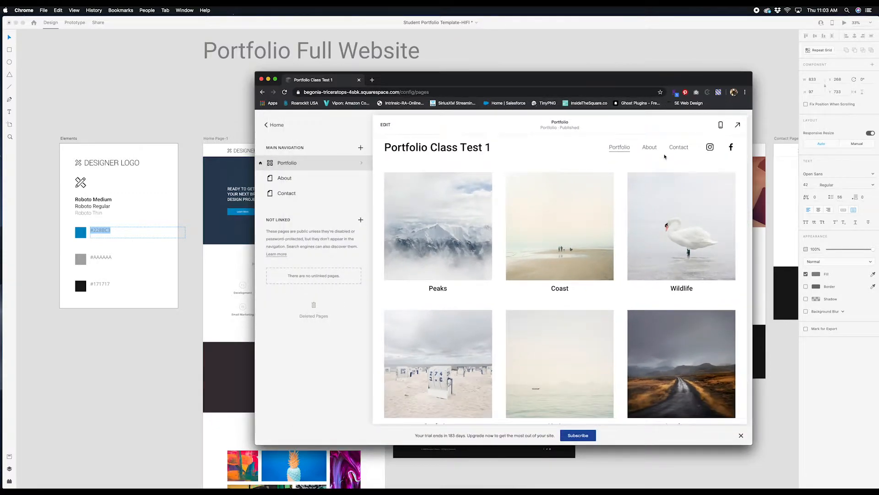
Step: Set the header's fixed header style back to Basic and save the page
{"action": "left_click", "coordinate": [386, 125]}
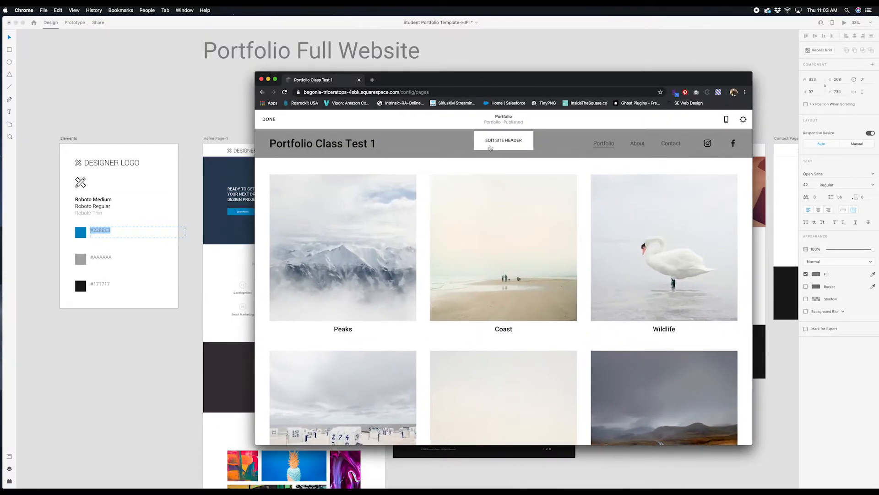
{"action": "left_click", "coordinate": [503, 144]}
{"action": "left_click", "coordinate": [675, 304]}
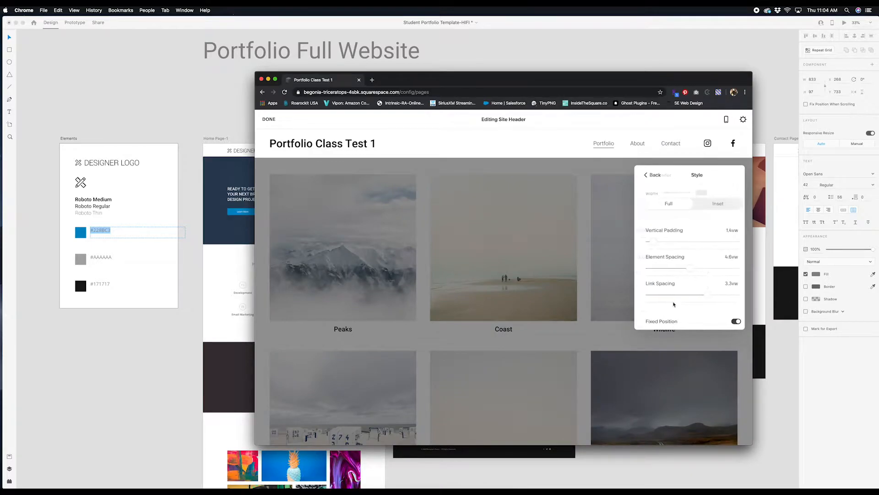
{"action": "left_click", "coordinate": [718, 317]}
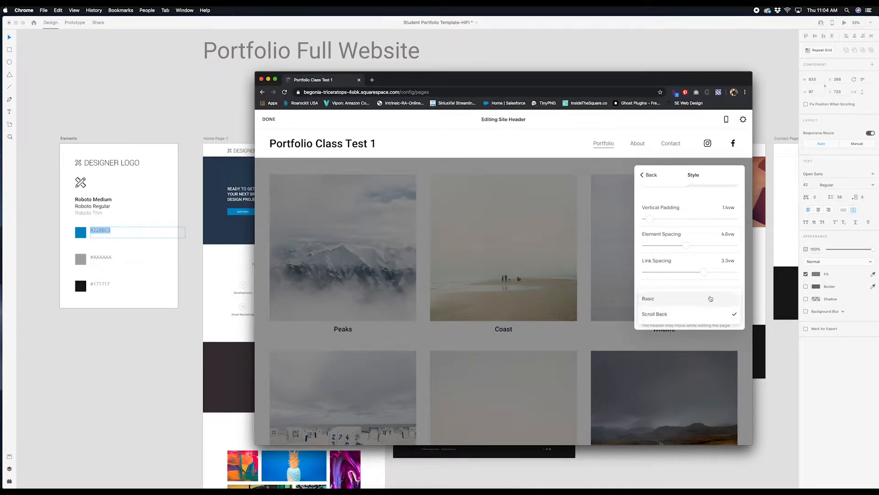
{"action": "left_click", "coordinate": [709, 299]}
{"action": "left_click", "coordinate": [643, 175]}
{"action": "left_click", "coordinate": [608, 176]}
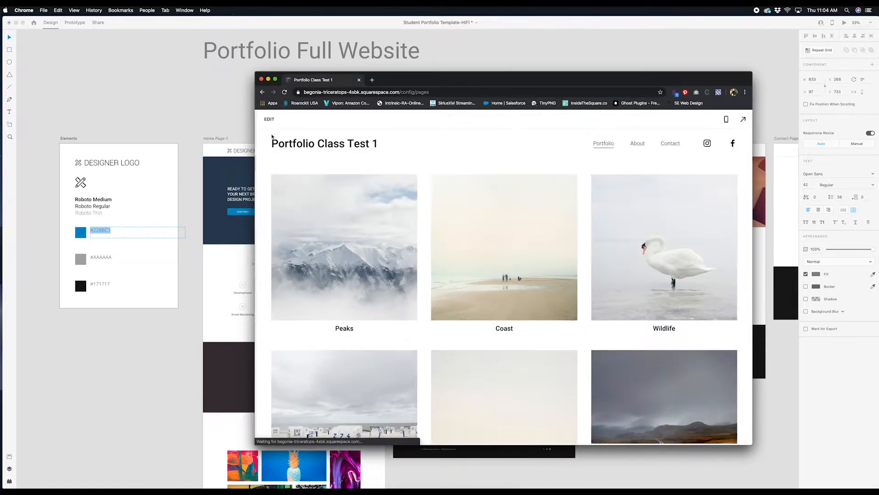
Step: Replace the site title in the header with the designer's surname followed by "Design"
{"action": "left_click", "coordinate": [385, 125]}
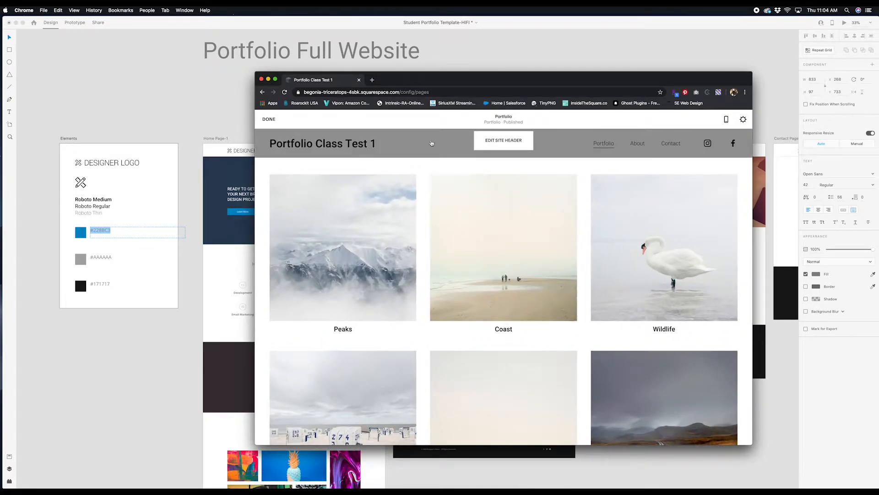
{"action": "left_click", "coordinate": [507, 143]}
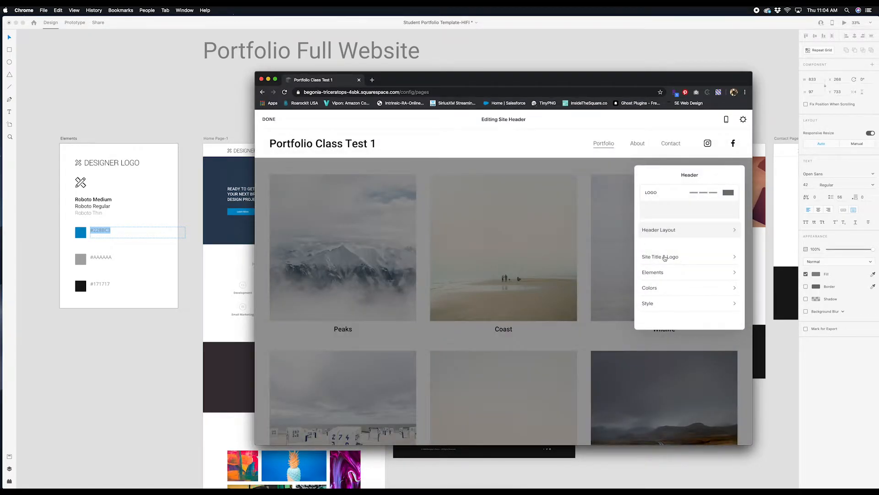
{"action": "left_click", "coordinate": [659, 259]}
{"action": "left_click", "coordinate": [701, 196]}
{"action": "key", "text": "BackSpace"}
{"action": "key", "text": "BackSpace"}
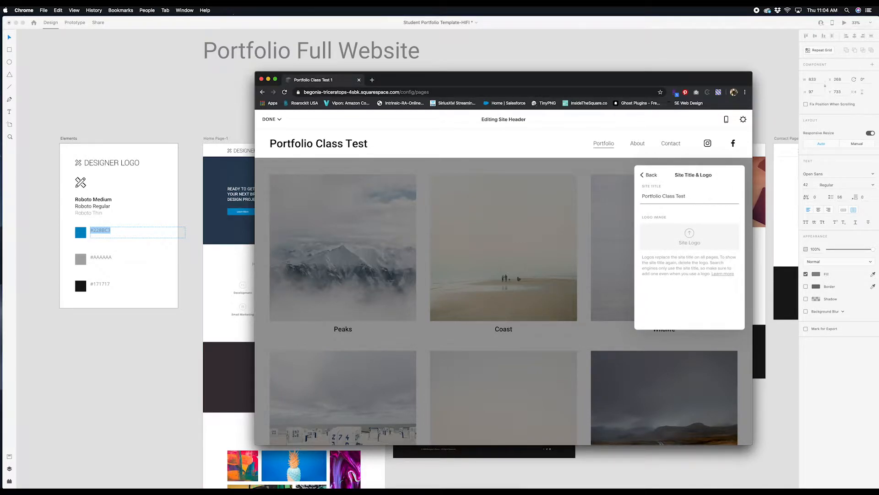
{"action": "key", "text": "BackSpace"}
{"action": "key", "text": "BackSpace"}
{"action": "triple_click", "coordinate": [657, 196]}
{"action": "type", "text": "Kraner"}
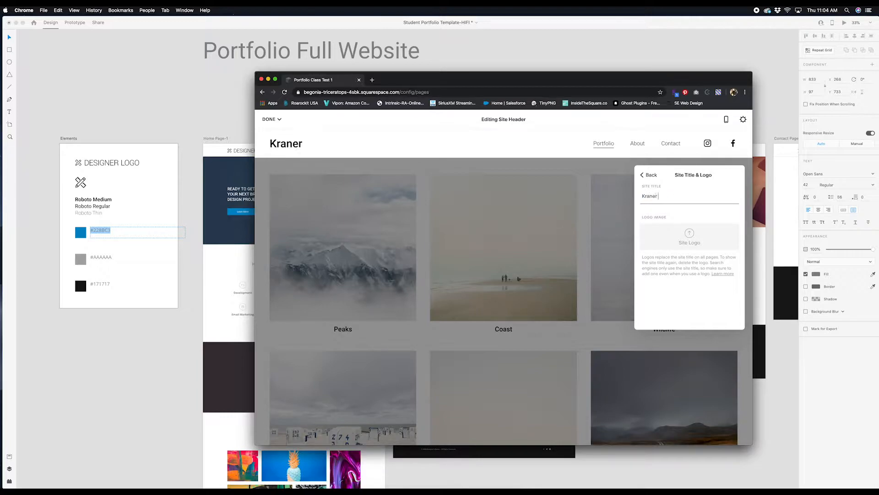
{"action": "type", "text": " Design"}
Step: Switch to Adobe XD and select the designer logo in the header of the Home Page-Portfolio Only-1 artboard
{"action": "left_click", "coordinate": [163, 352]}
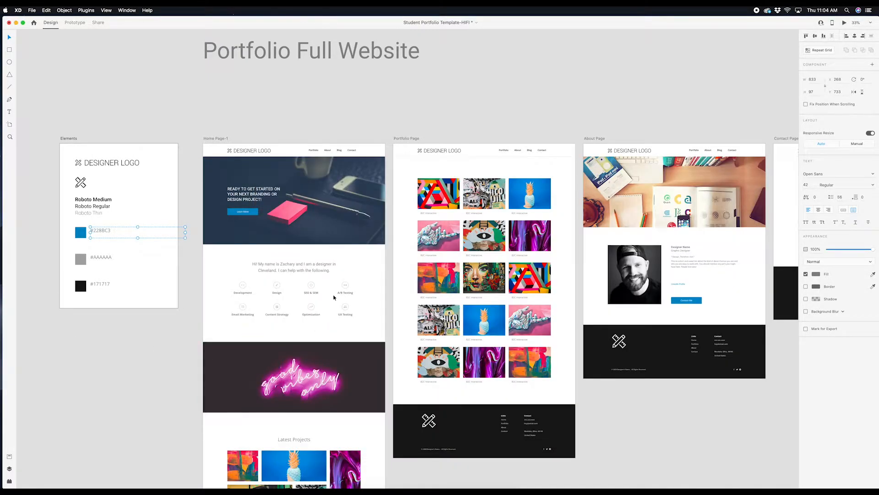
{"action": "scroll", "coordinate": [415, 305], "scroll_direction": "right", "scroll_amount": 6}
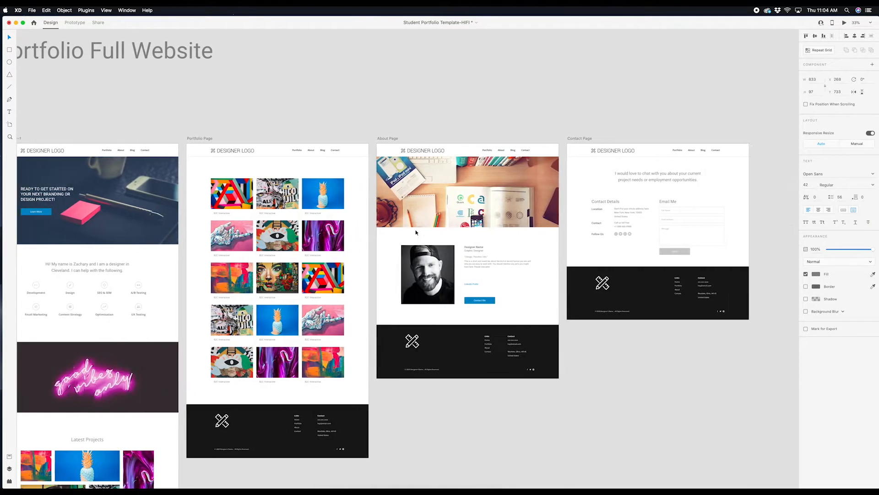
{"action": "scroll", "coordinate": [415, 233], "scroll_direction": "right", "scroll_amount": 15}
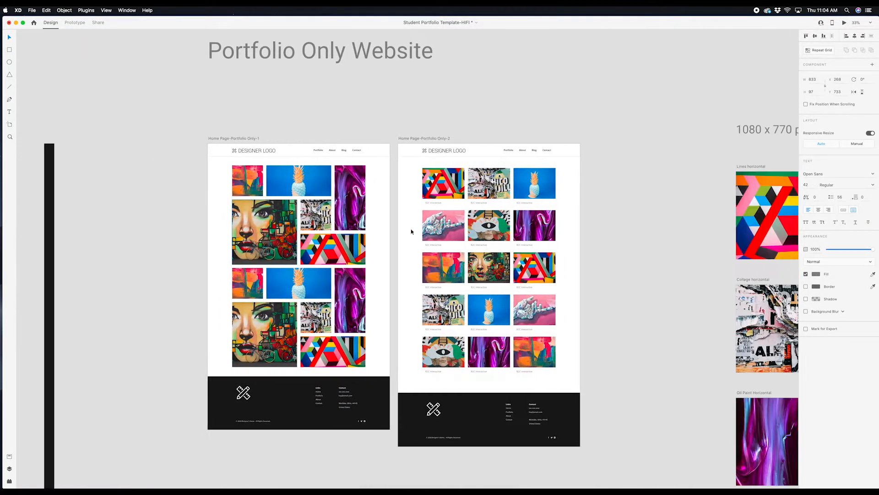
{"action": "scroll", "coordinate": [411, 231], "scroll_direction": "up", "scroll_amount": 1}
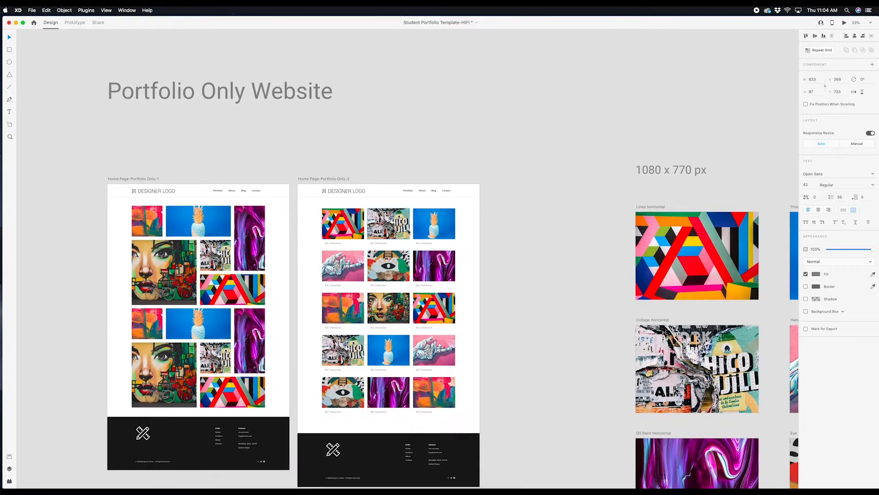
{"action": "scroll", "coordinate": [407, 232], "scroll_direction": "down", "scroll_amount": 5}
{"action": "scroll", "coordinate": [408, 232], "scroll_direction": "left", "scroll_amount": 4}
{"action": "scroll", "coordinate": [407, 233], "scroll_direction": "up", "scroll_amount": 4}
{"action": "scroll", "coordinate": [406, 232], "scroll_direction": "up", "scroll_amount": 1}
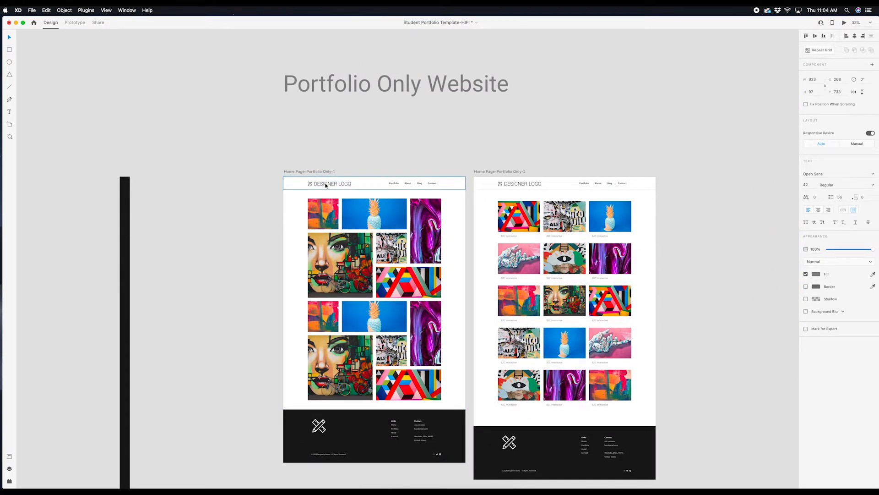
{"action": "double_click", "coordinate": [325, 184]}
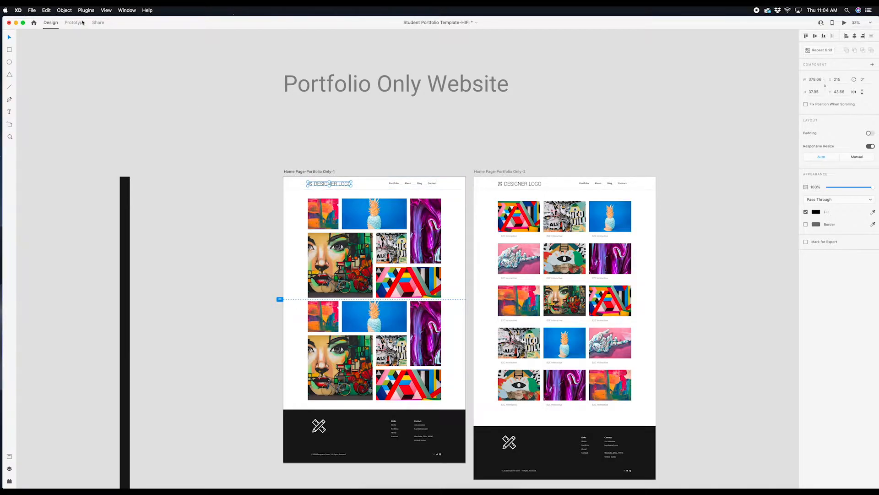
Step: Export the selected logo as a PNG named DL-Logo-Web into the Xd Portfolio Site folder
{"action": "left_click", "coordinate": [37, 13]}
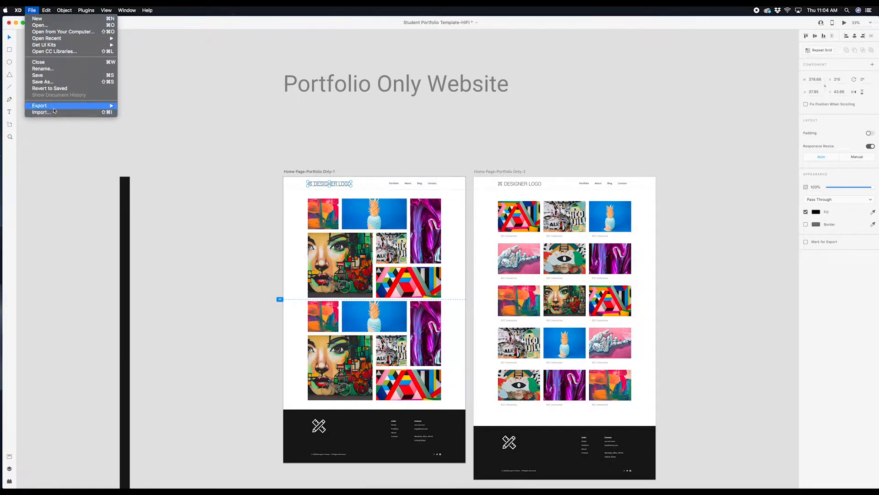
{"action": "mouse_move", "coordinate": [77, 109]}
{"action": "left_click", "coordinate": [147, 113]}
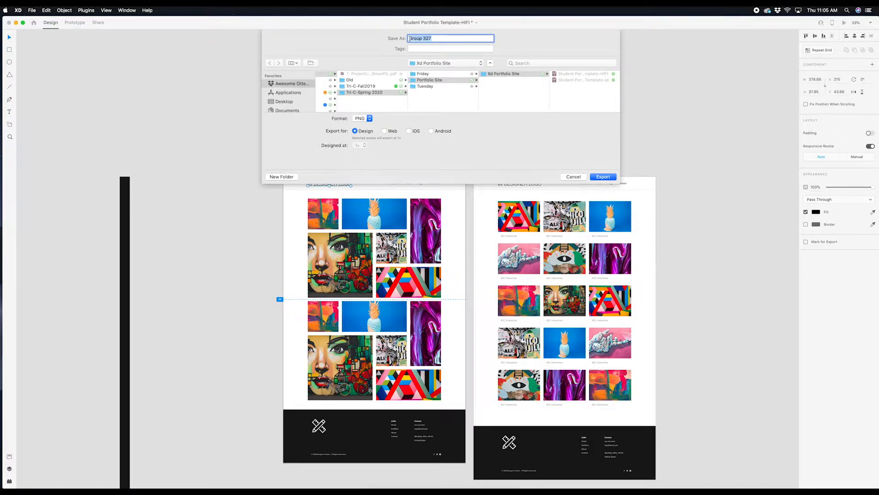
{"action": "type", "text": "DL-Logo-Web"}
{"action": "left_click", "coordinate": [596, 178]}
Step: Switch back to Chrome and upload DL-Logo-Web.png from the Xd Portfolio Site folder as the site logo image
{"action": "key", "text": "ctrl+Up"}
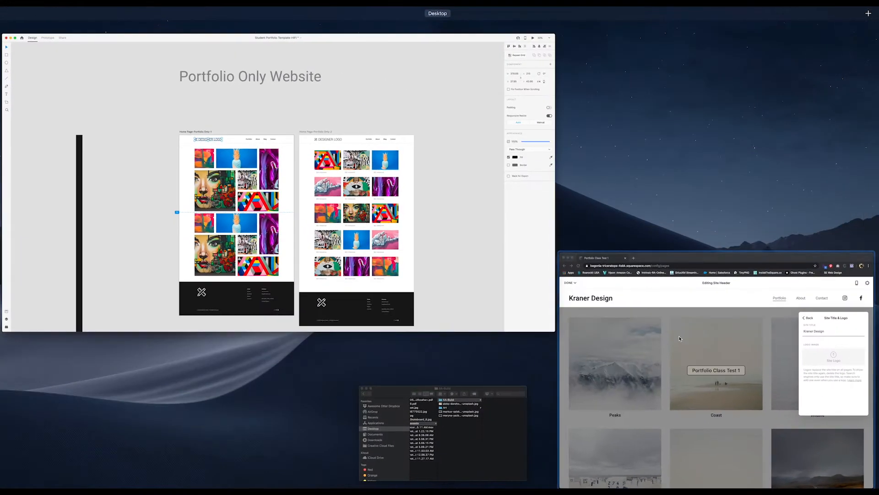
{"action": "left_click", "coordinate": [673, 348]}
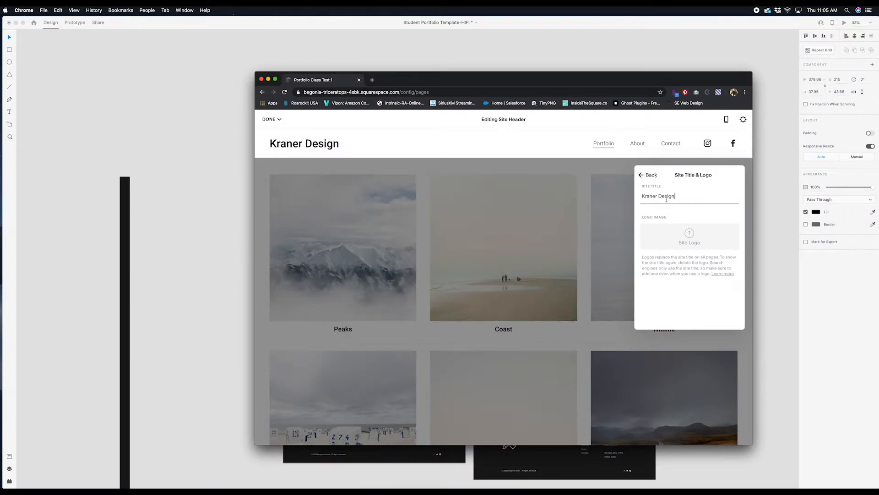
{"action": "left_click", "coordinate": [692, 241]}
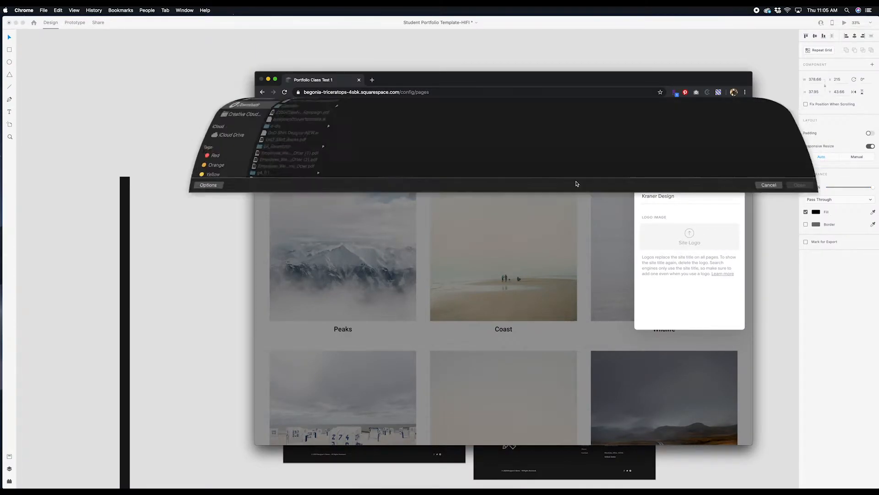
{"action": "left_click", "coordinate": [232, 125]}
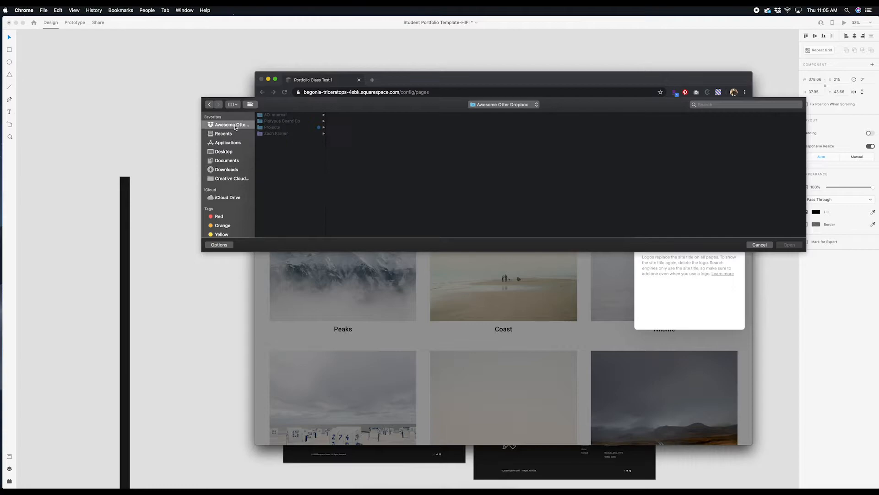
{"action": "left_click", "coordinate": [276, 134]}
{"action": "left_click", "coordinate": [366, 116]}
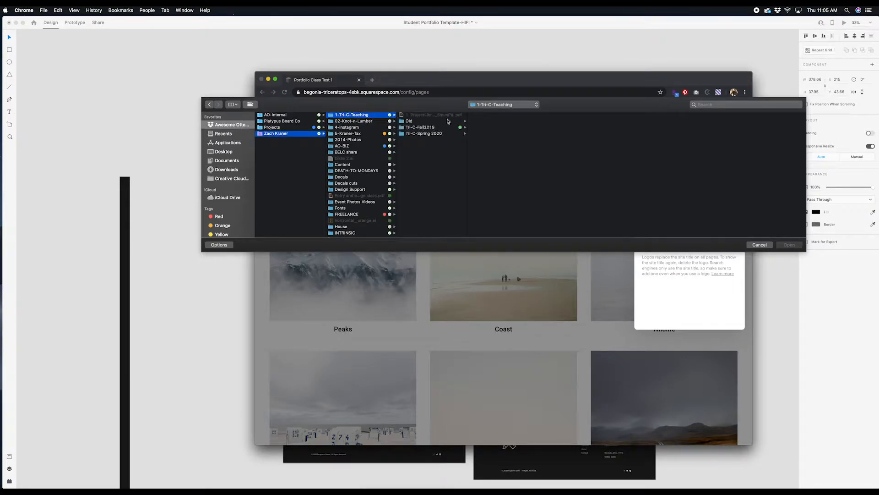
{"action": "left_click", "coordinate": [429, 135]}
{"action": "left_click", "coordinate": [493, 121]}
{"action": "left_click", "coordinate": [576, 115]}
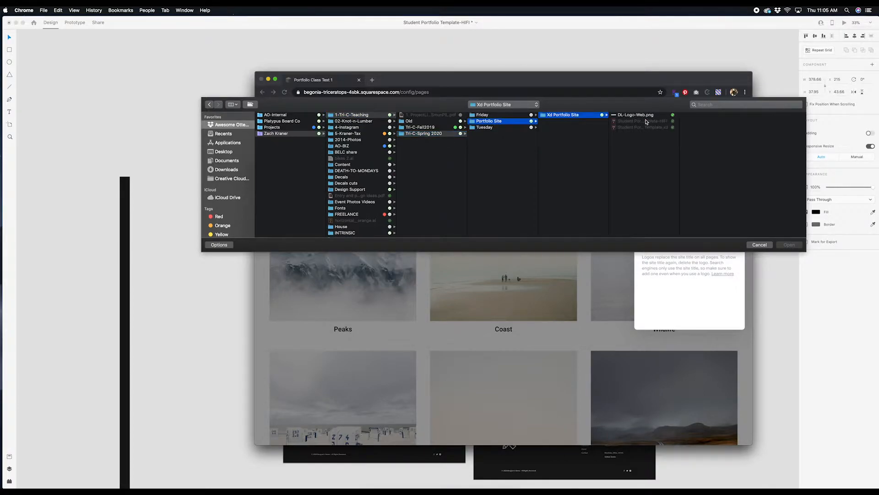
{"action": "left_click", "coordinate": [641, 115]}
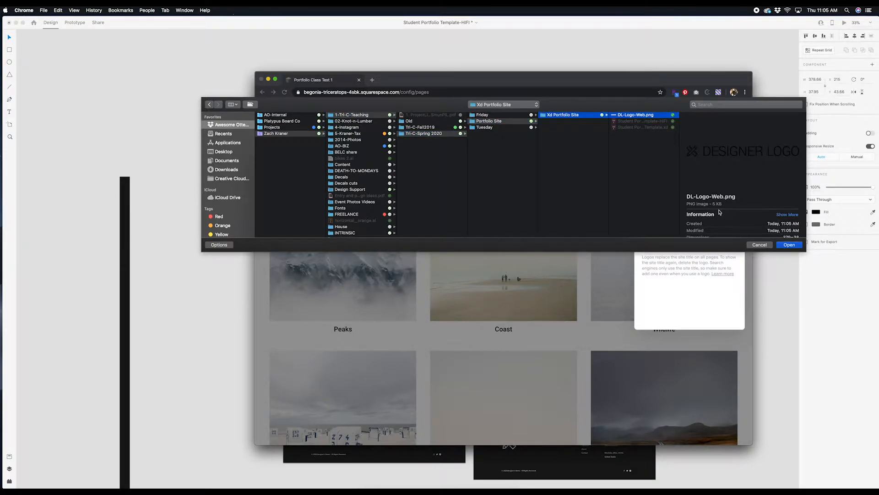
{"action": "left_click", "coordinate": [789, 245]}
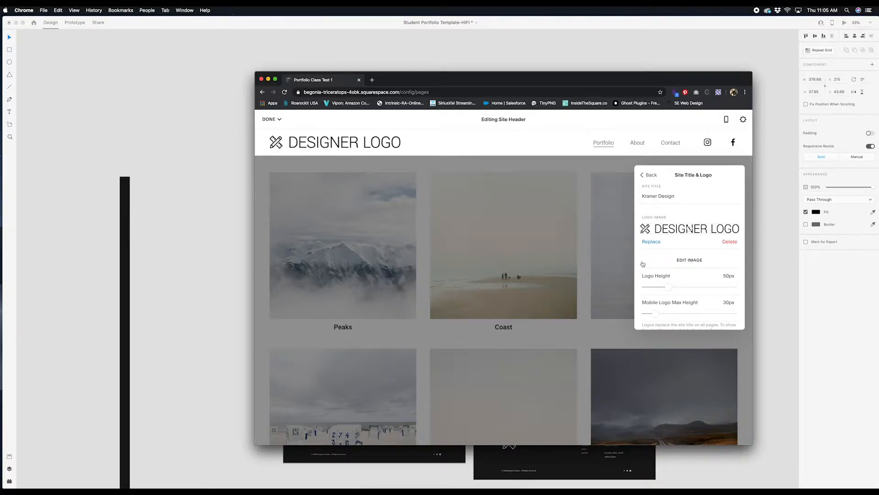
Step: Set the logo height to 25px and the mobile logo max height to 28px, and save the header
{"action": "left_click_drag", "start_coordinate": [669, 287], "coordinate": [652, 287]}
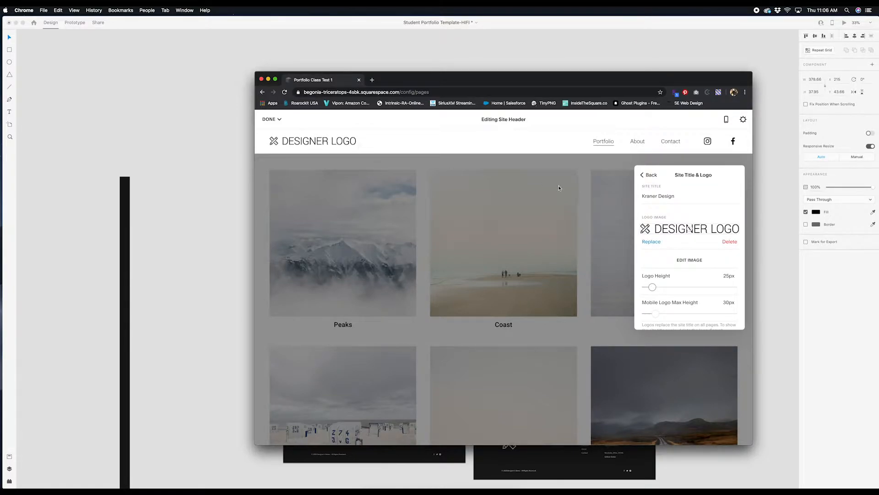
{"action": "scroll", "coordinate": [672, 295], "scroll_direction": "down", "scroll_amount": 1}
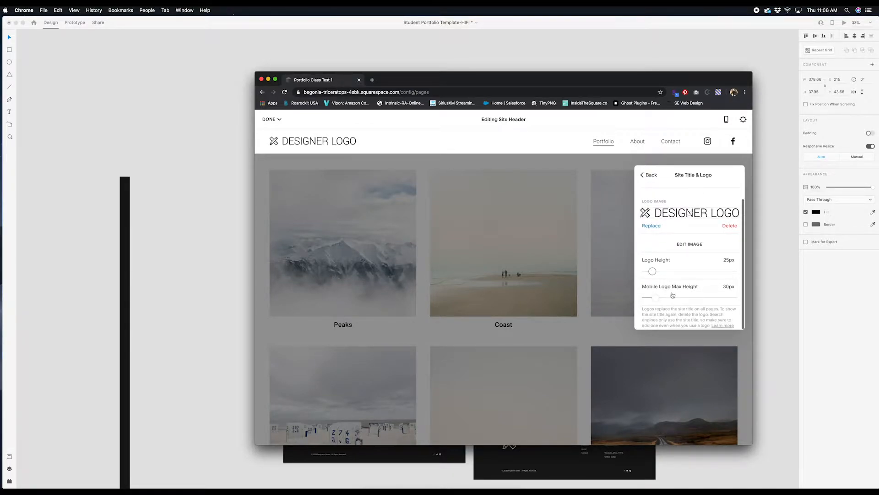
{"action": "left_click_drag", "start_coordinate": [660, 297], "coordinate": [654, 296]}
{"action": "left_click", "coordinate": [651, 178]}
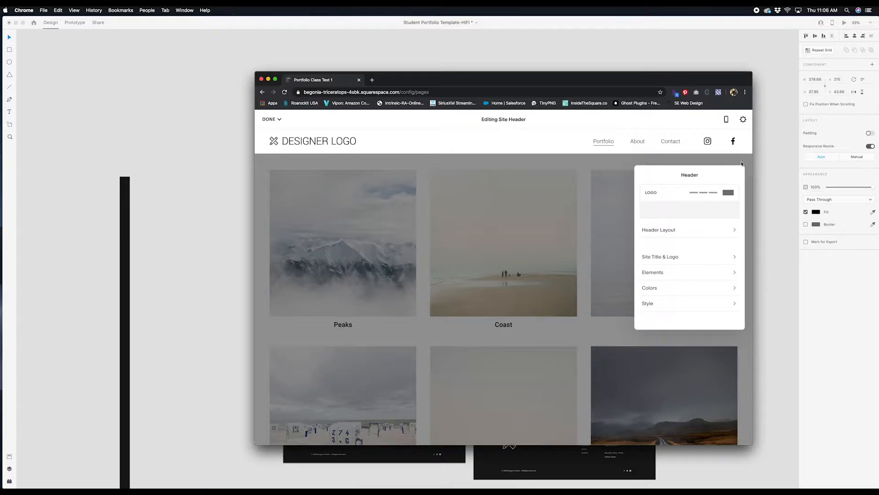
{"action": "left_click", "coordinate": [742, 164]}
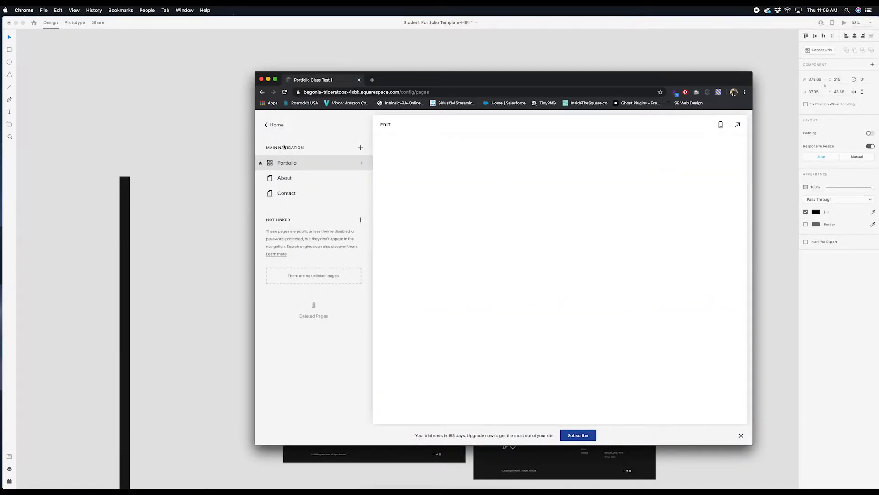
Step: Check how the header with the new logo behaves while scrolling the portfolio page, including in the full-size preview
{"action": "scroll", "coordinate": [485, 268], "scroll_direction": "down", "scroll_amount": 4}
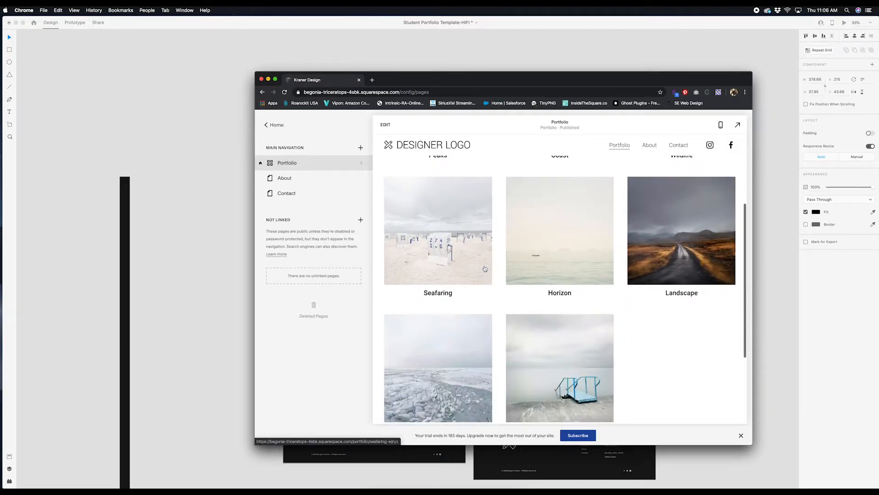
{"action": "scroll", "coordinate": [485, 268], "scroll_direction": "up", "scroll_amount": 4}
{"action": "scroll", "coordinate": [485, 269], "scroll_direction": "down", "scroll_amount": 5}
{"action": "scroll", "coordinate": [485, 253], "scroll_direction": "up", "scroll_amount": 2}
{"action": "scroll", "coordinate": [485, 253], "scroll_direction": "up", "scroll_amount": 3}
{"action": "scroll", "coordinate": [485, 253], "scroll_direction": "down", "scroll_amount": 5}
{"action": "scroll", "coordinate": [485, 253], "scroll_direction": "up", "scroll_amount": 5}
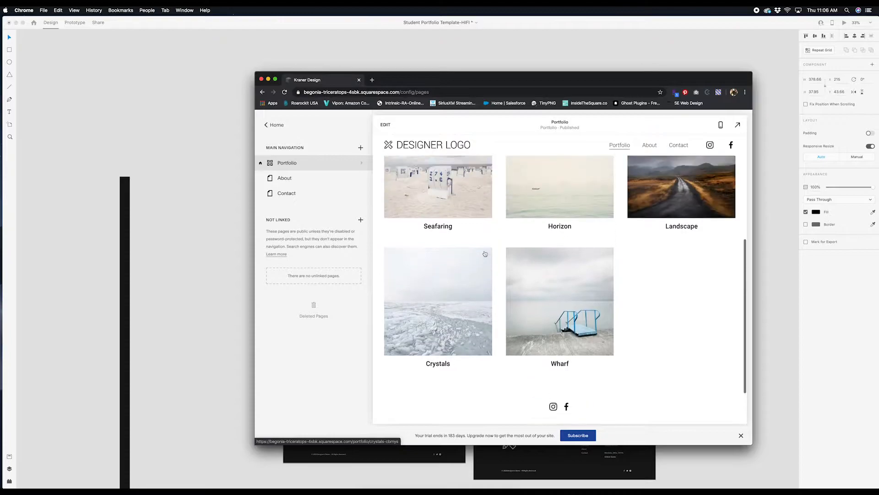
{"action": "left_click", "coordinate": [737, 125]}
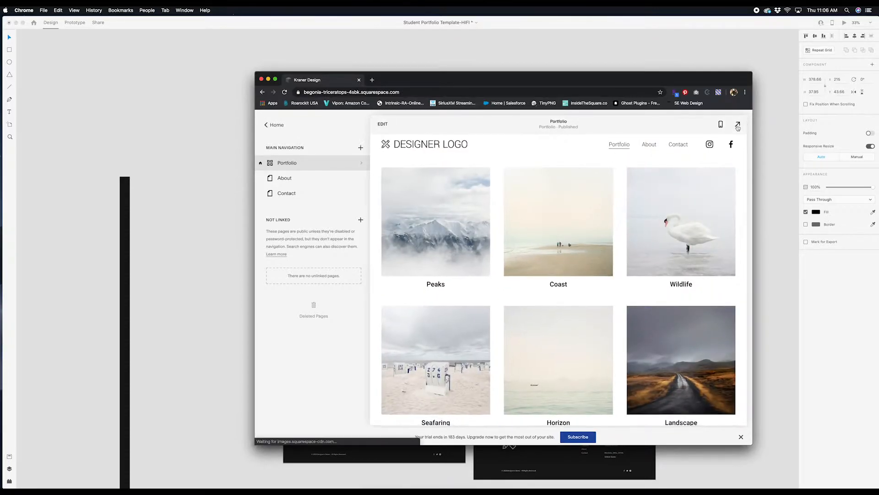
{"action": "scroll", "coordinate": [531, 214], "scroll_direction": "down", "scroll_amount": 5}
{"action": "scroll", "coordinate": [535, 212], "scroll_direction": "up", "scroll_amount": 2}
{"action": "scroll", "coordinate": [531, 208], "scroll_direction": "up", "scroll_amount": 3}
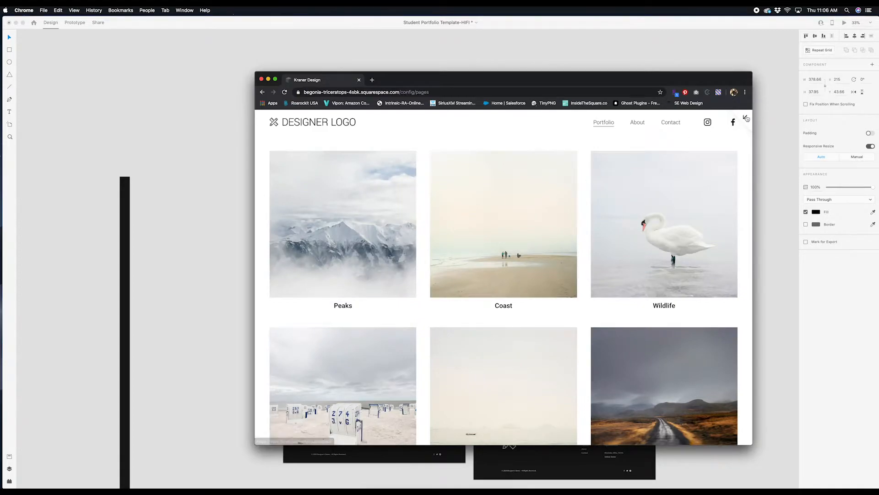
{"action": "left_click", "coordinate": [746, 116]}
Step: Set the site margin to 5vw in the design's site spacing settings and save
{"action": "left_click", "coordinate": [277, 125]}
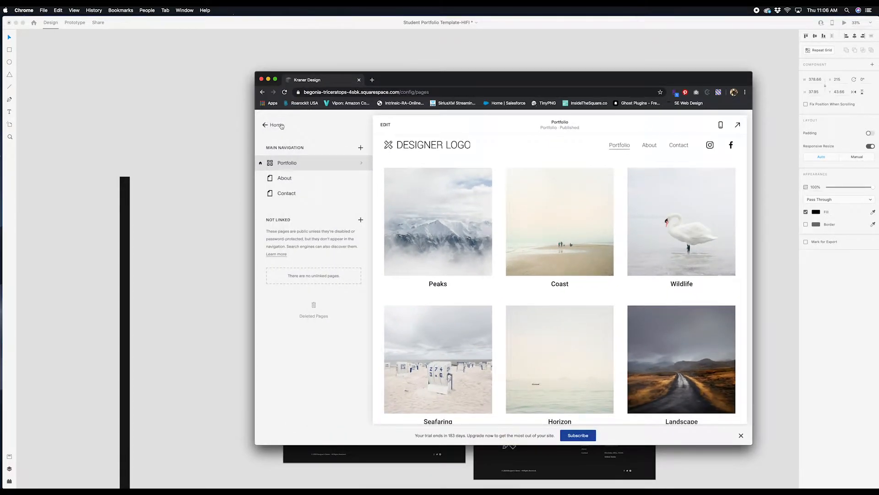
{"action": "left_click", "coordinate": [282, 183]}
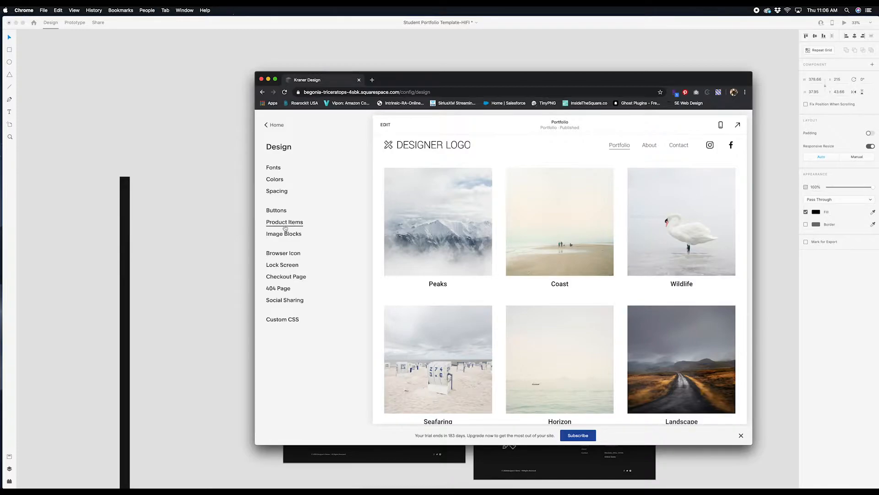
{"action": "left_click", "coordinate": [278, 191]}
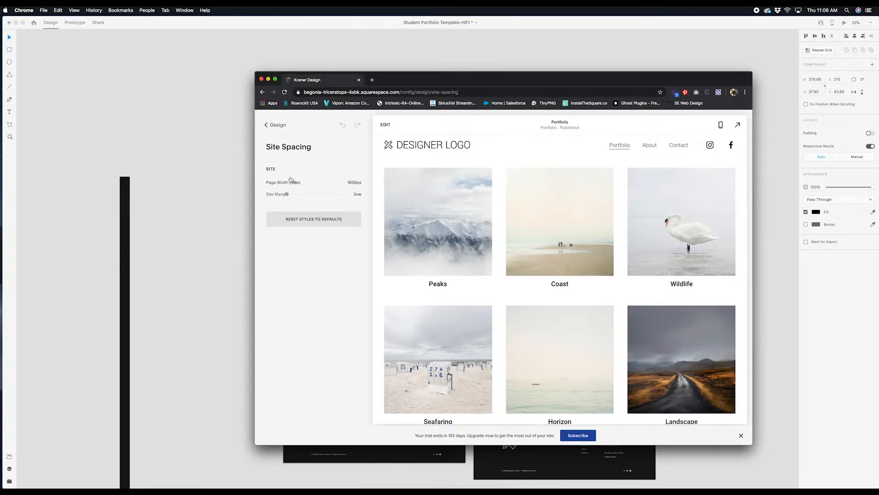
{"action": "mouse_move", "coordinate": [297, 187]}
{"action": "mouse_move", "coordinate": [270, 185]}
{"action": "left_click_drag", "start_coordinate": [287, 193], "coordinate": [297, 194]}
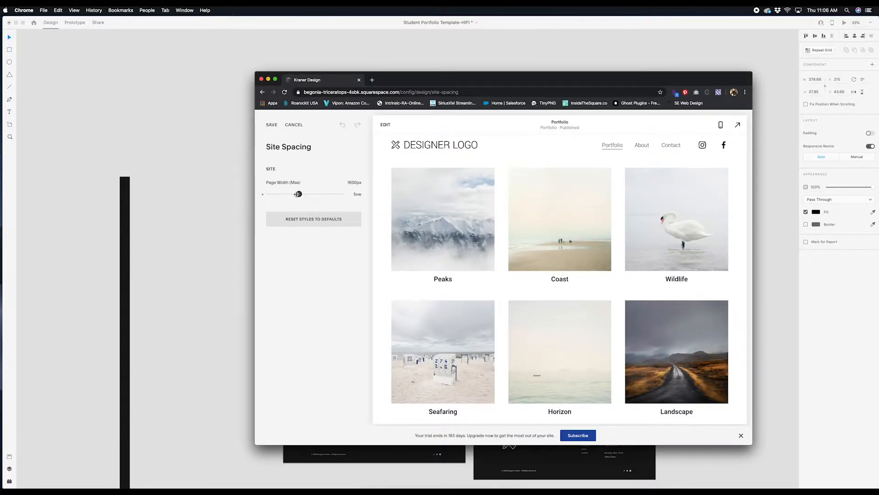
{"action": "left_click", "coordinate": [272, 124]}
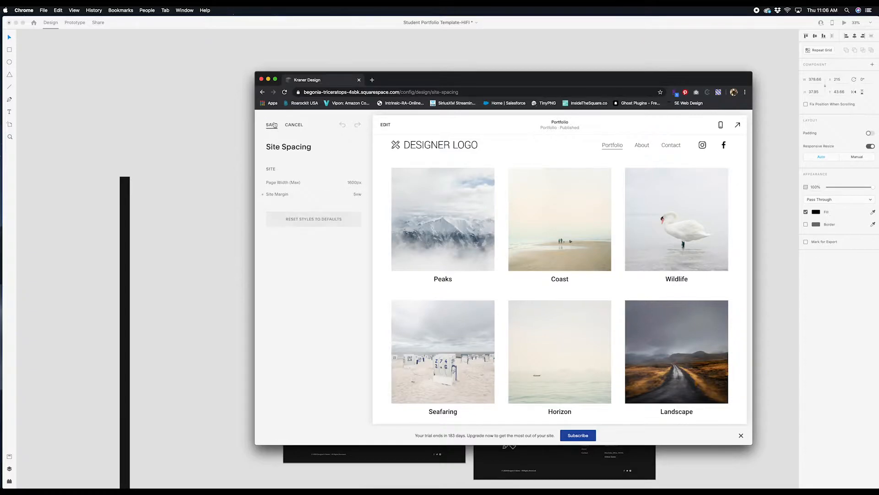
Step: Check the portfolio page's wider side margins in the full-size preview, and close the preview
{"action": "left_click", "coordinate": [738, 124]}
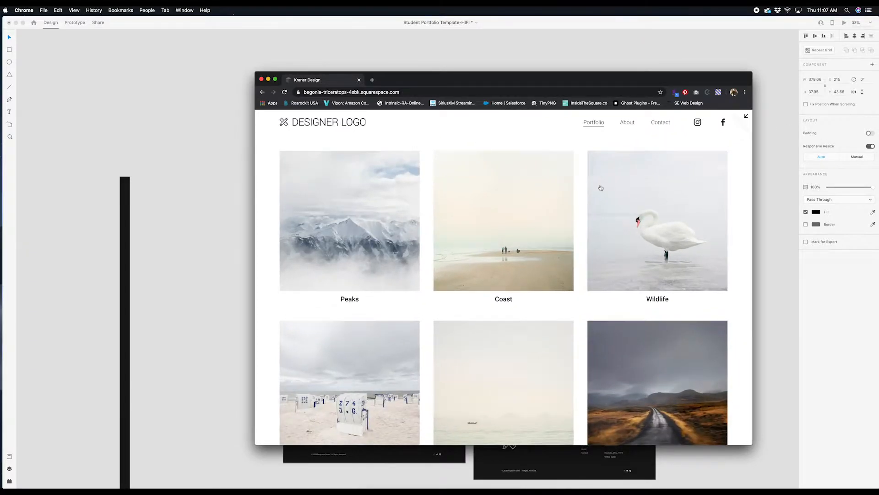
{"action": "scroll", "coordinate": [536, 213], "scroll_direction": "down", "scroll_amount": 6}
{"action": "scroll", "coordinate": [529, 202], "scroll_direction": "up", "scroll_amount": 6}
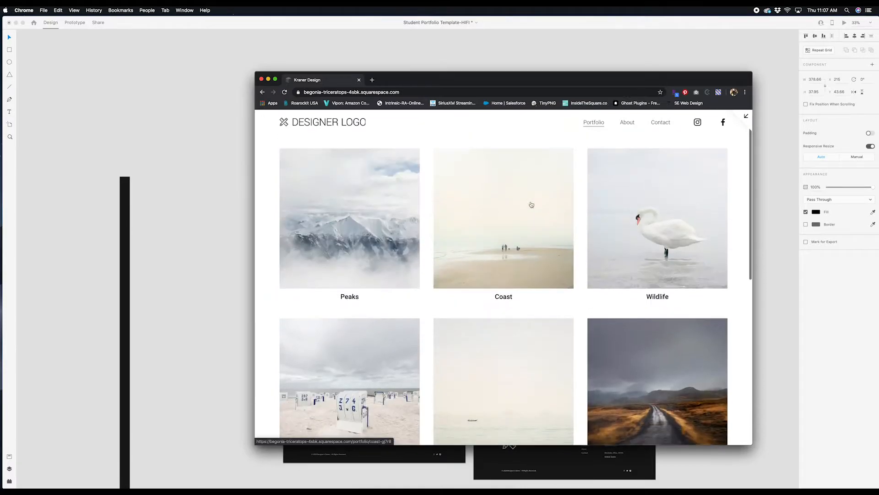
{"action": "scroll", "coordinate": [368, 128], "scroll_direction": "down", "scroll_amount": 6}
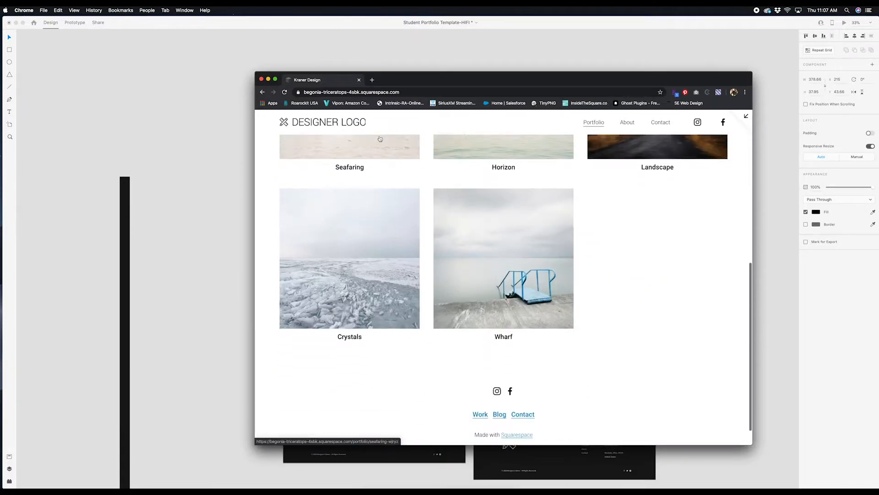
{"action": "scroll", "coordinate": [373, 151], "scroll_direction": "up", "scroll_amount": 6}
{"action": "left_click", "coordinate": [746, 116]}
Step: Try the Inset width in the site header's style settings and switch it back to Full
{"action": "left_click", "coordinate": [279, 126]}
{"action": "left_click", "coordinate": [391, 126]}
{"action": "left_click", "coordinate": [506, 140]}
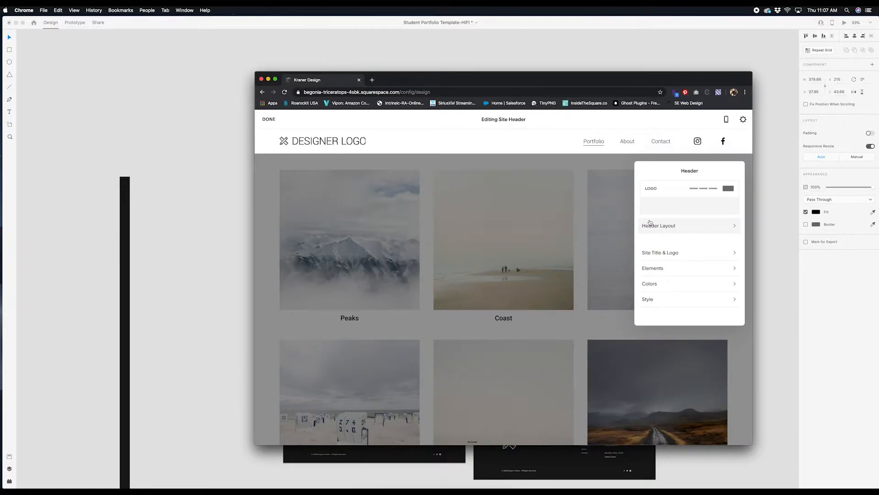
{"action": "left_click", "coordinate": [673, 255]}
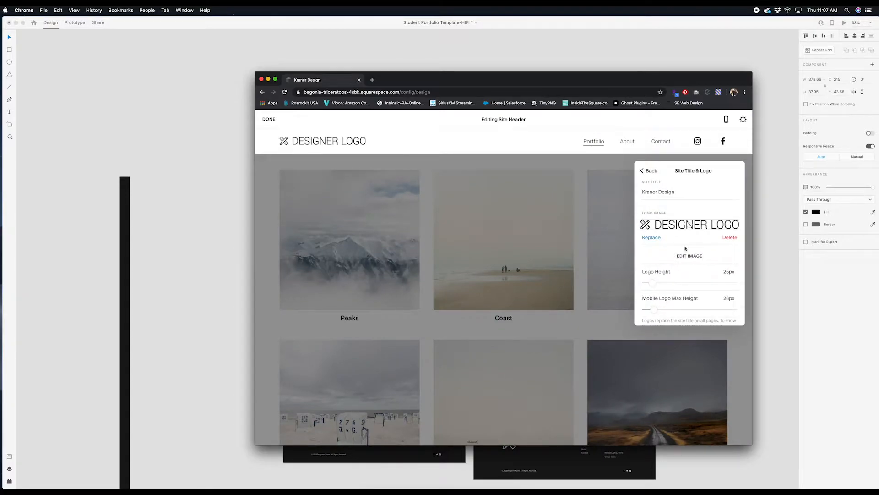
{"action": "left_click", "coordinate": [643, 171]}
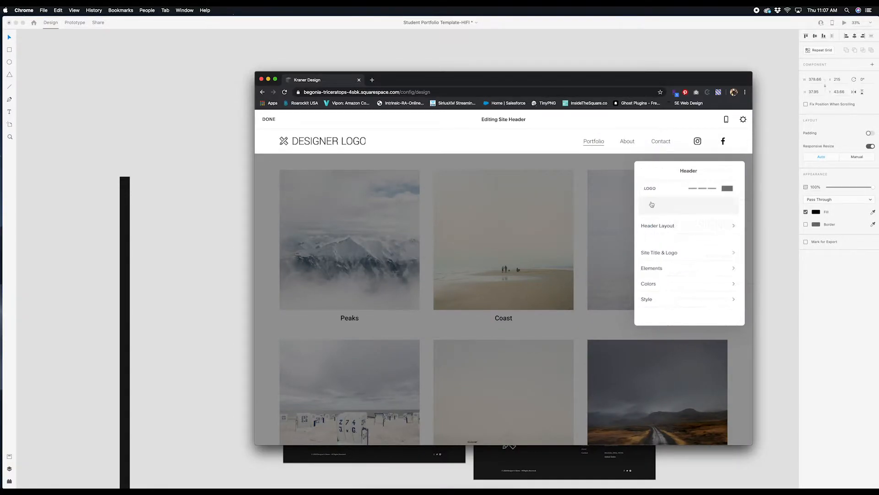
{"action": "left_click", "coordinate": [661, 297]}
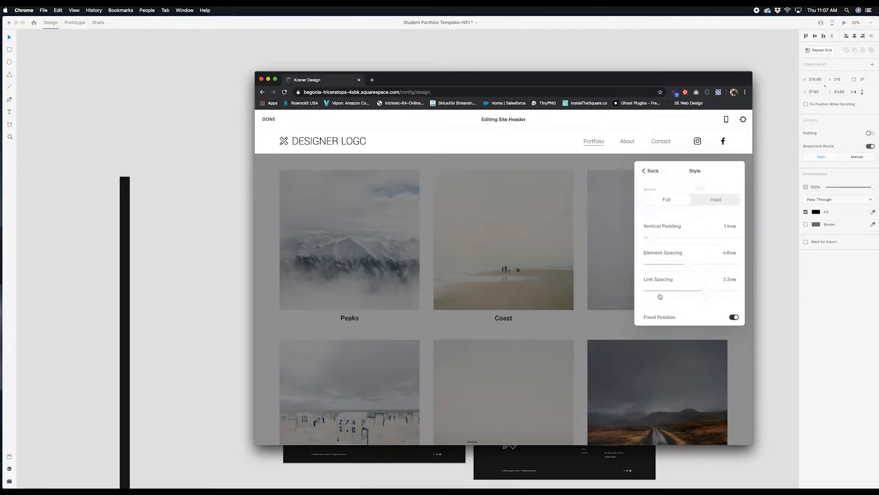
{"action": "left_click", "coordinate": [705, 203]}
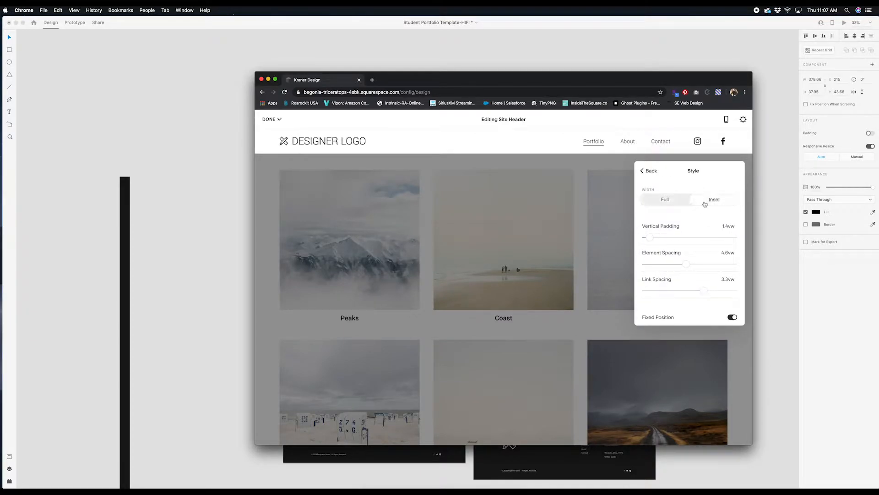
{"action": "left_click", "coordinate": [670, 203]}
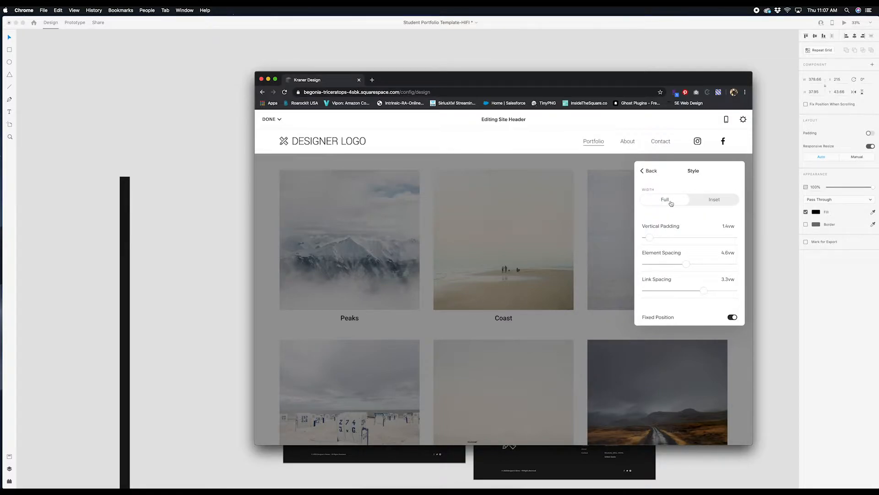
Step: Leave the site header's style settings, save the header changes and exit page editing
{"action": "left_click", "coordinate": [651, 176]}
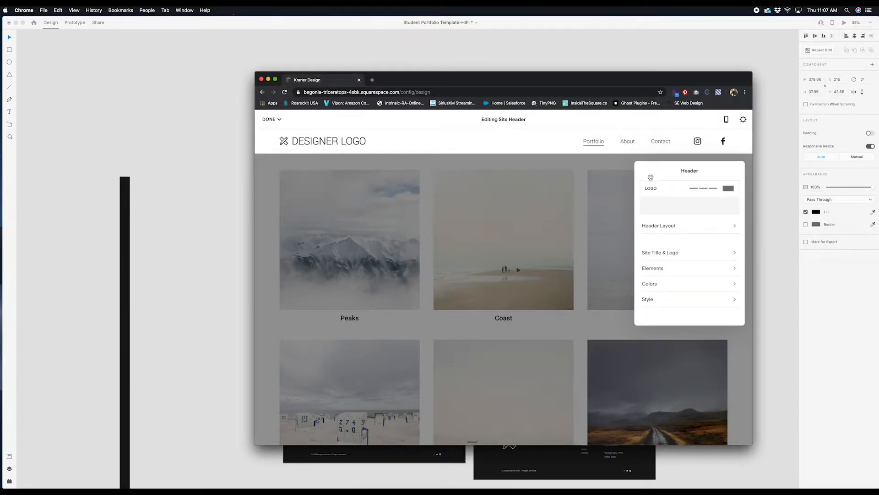
{"action": "left_click", "coordinate": [422, 162]}
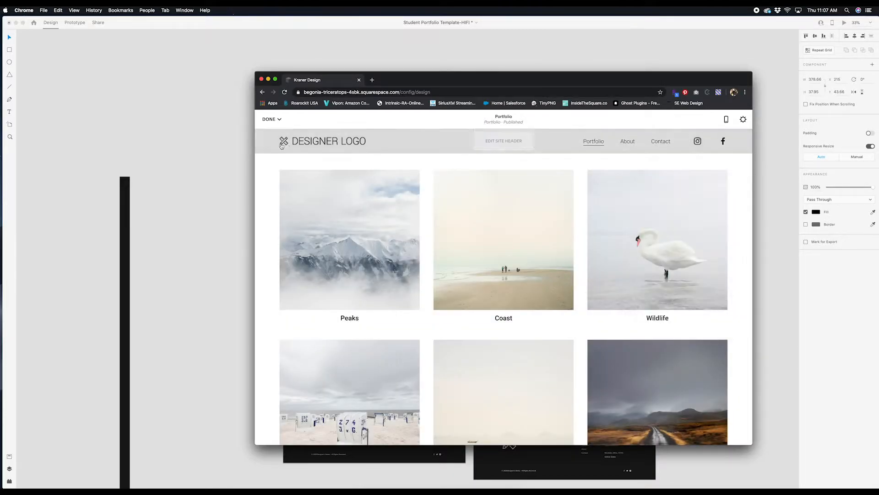
{"action": "left_click", "coordinate": [270, 133]}
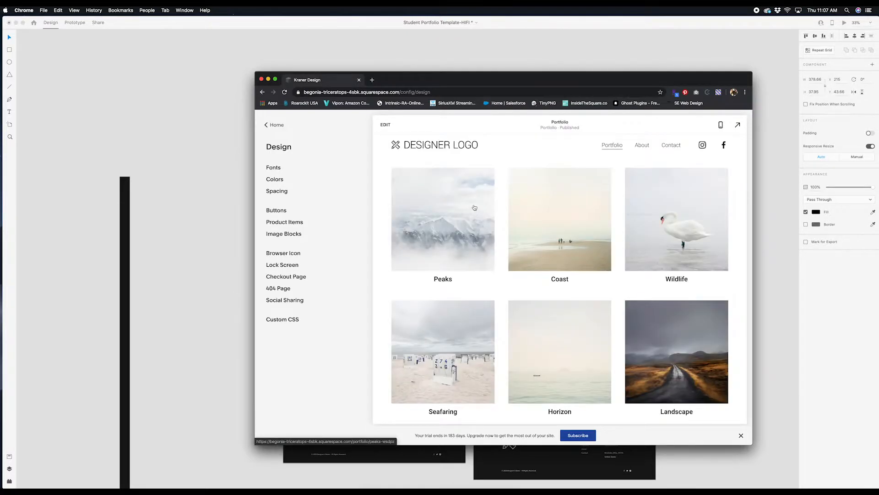
Step: Review the Portfolio page down to its footer, and check it in the full-window preview before returning to the design settings
{"action": "scroll", "coordinate": [478, 210], "scroll_direction": "down", "scroll_amount": 10}
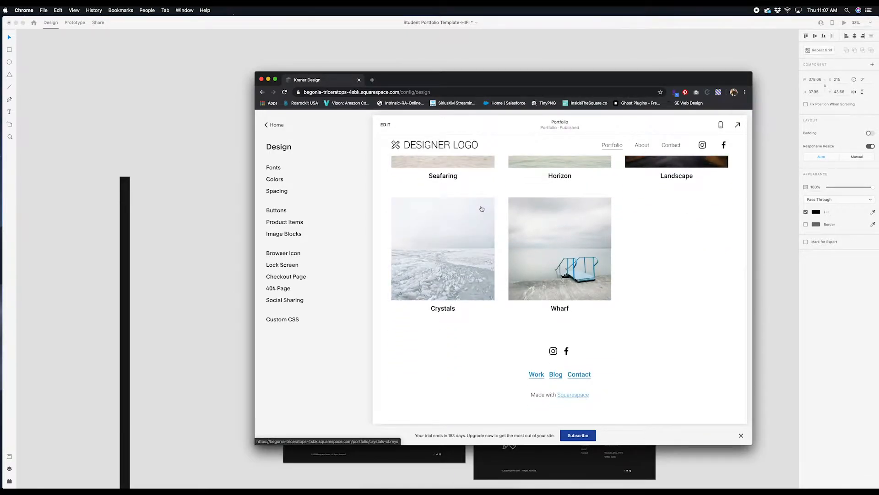
{"action": "scroll", "coordinate": [481, 209], "scroll_direction": "up", "scroll_amount": 10}
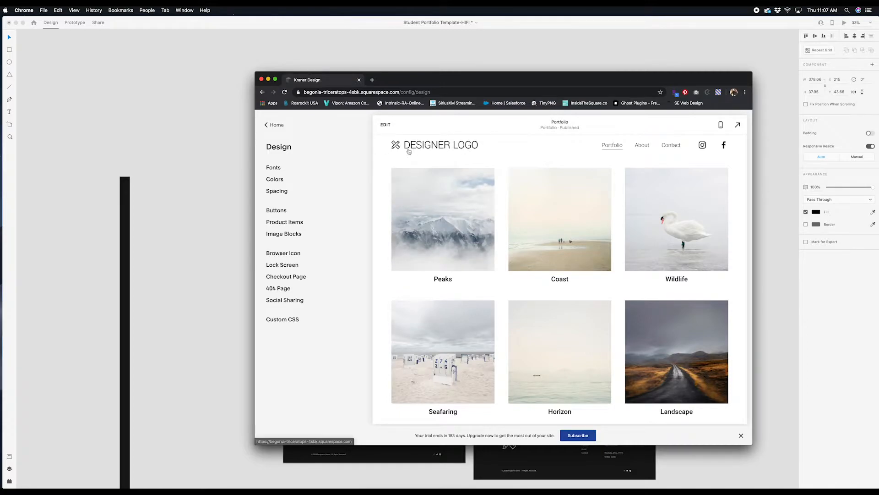
{"action": "left_click", "coordinate": [738, 125]}
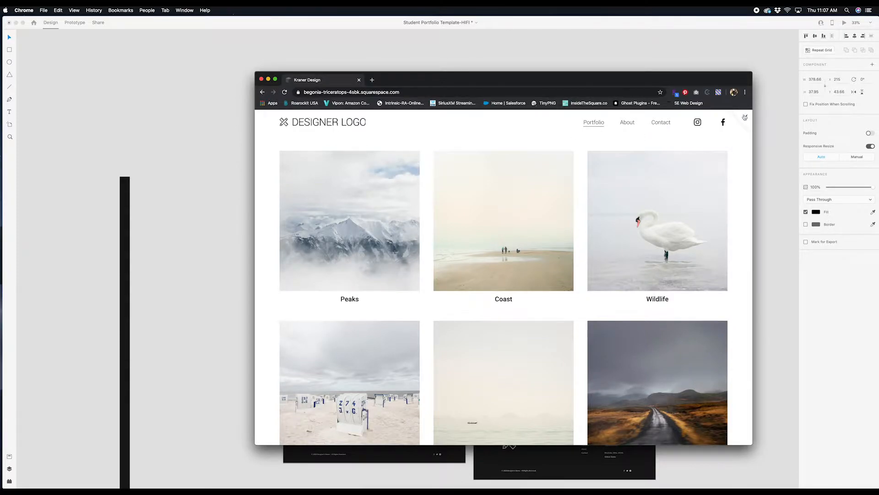
{"action": "left_click", "coordinate": [744, 118]}
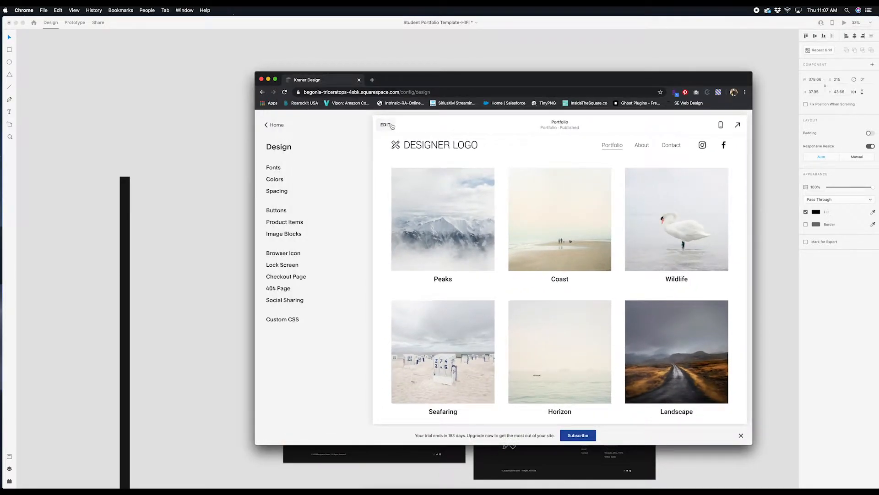
Step: Slightly increase the site header's vertical padding in its style settings and save the change
{"action": "left_click", "coordinate": [387, 125]}
{"action": "left_click", "coordinate": [495, 137]}
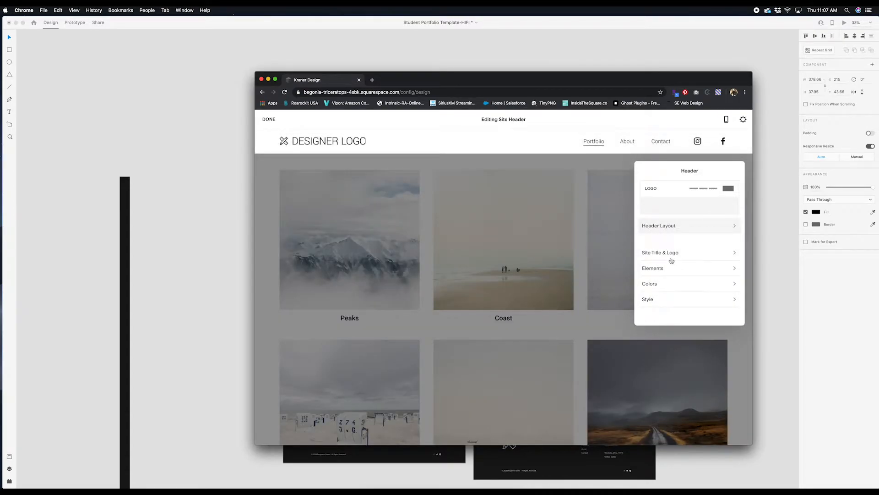
{"action": "left_click", "coordinate": [666, 270]}
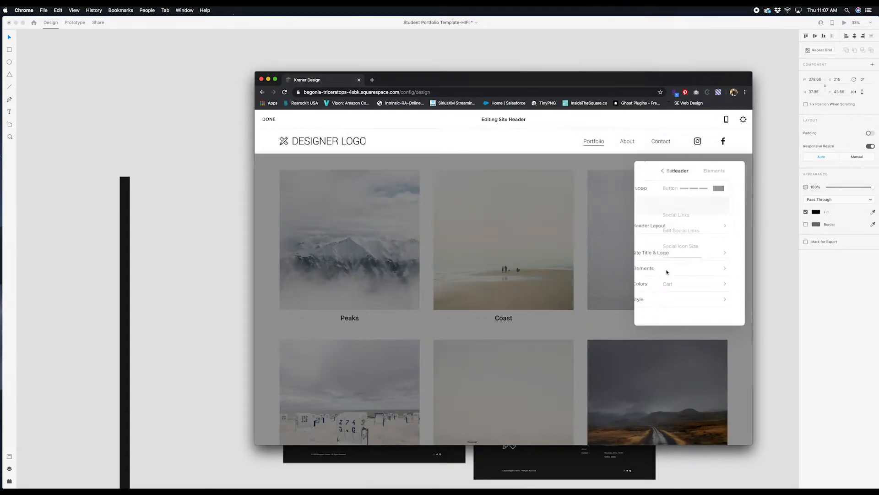
{"action": "left_click", "coordinate": [649, 171]}
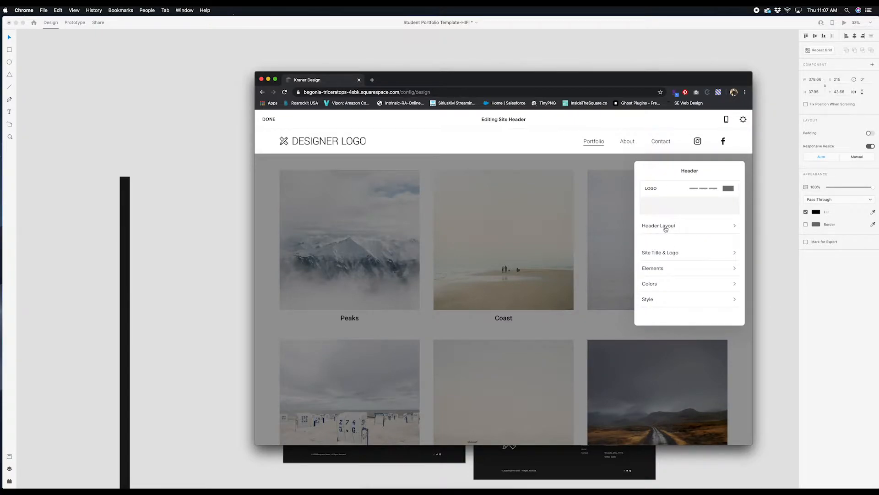
{"action": "left_click", "coordinate": [655, 300]}
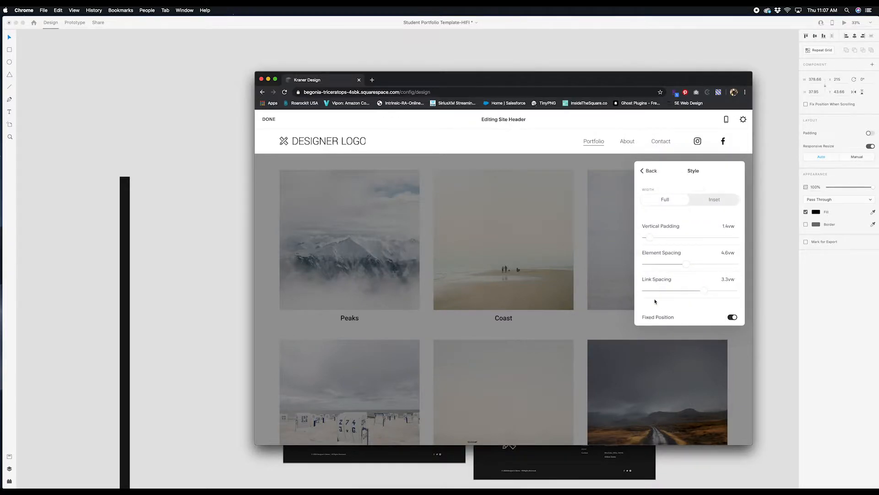
{"action": "left_click", "coordinate": [651, 235]}
{"action": "left_click_drag", "start_coordinate": [651, 235], "coordinate": [660, 235]}
{"action": "left_click", "coordinate": [588, 165]}
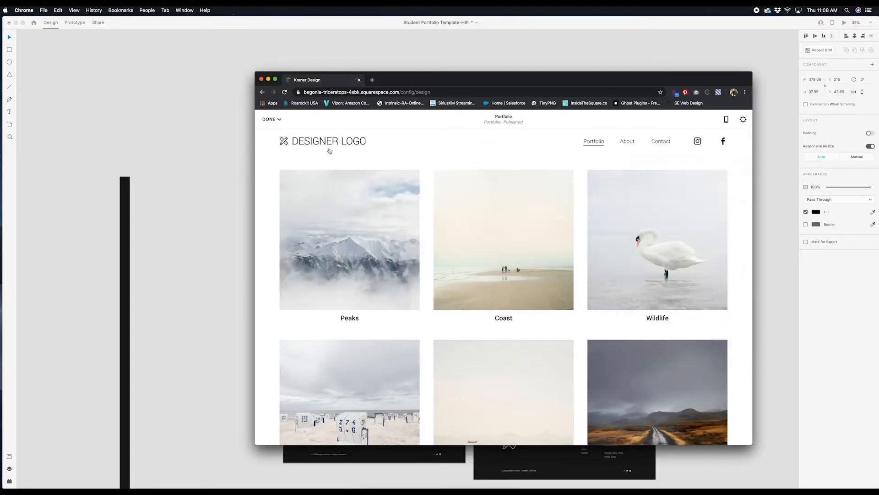
{"action": "left_click", "coordinate": [274, 133]}
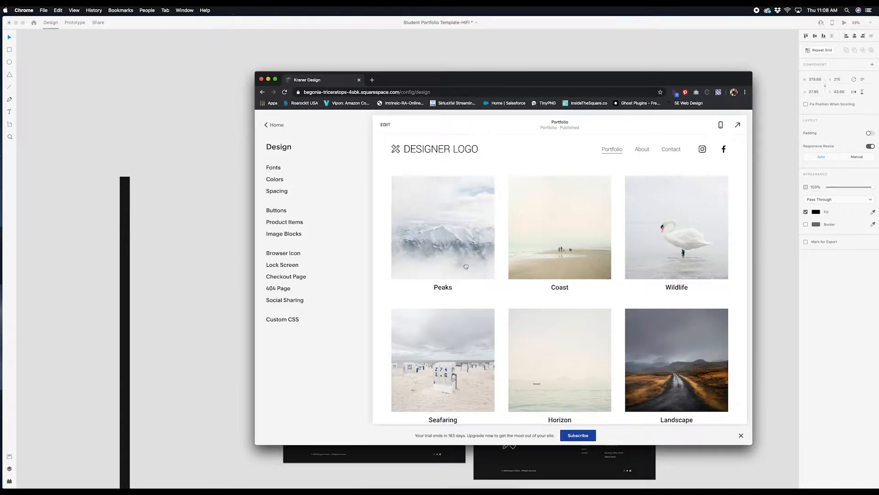
Step: Examine how the fixed header behaves along the full length of the Portfolio page, down to the footer
{"action": "scroll", "coordinate": [464, 266], "scroll_direction": "down", "scroll_amount": 5}
{"action": "scroll", "coordinate": [464, 266], "scroll_direction": "up", "scroll_amount": 5}
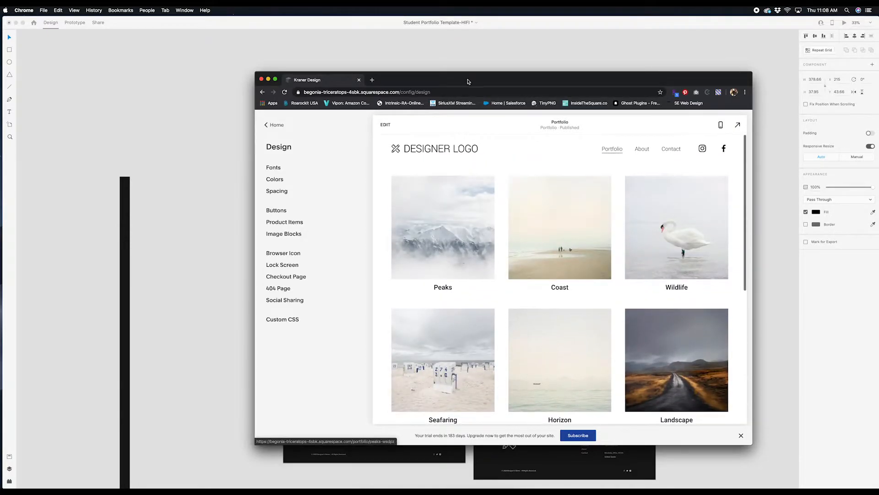
{"action": "scroll", "coordinate": [508, 196], "scroll_direction": "down", "scroll_amount": 5}
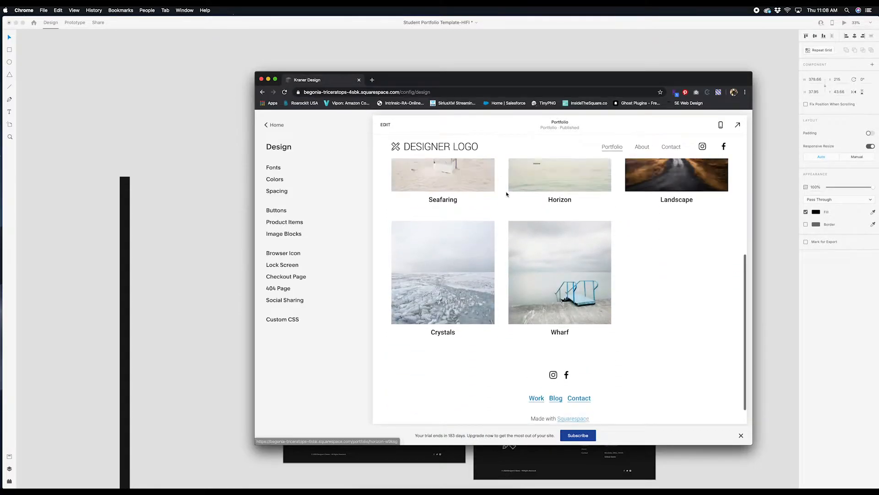
{"action": "scroll", "coordinate": [507, 192], "scroll_direction": "up", "scroll_amount": 6}
{"action": "scroll", "coordinate": [636, 258], "scroll_direction": "down", "scroll_amount": 2}
{"action": "scroll", "coordinate": [636, 258], "scroll_direction": "down", "scroll_amount": 3}
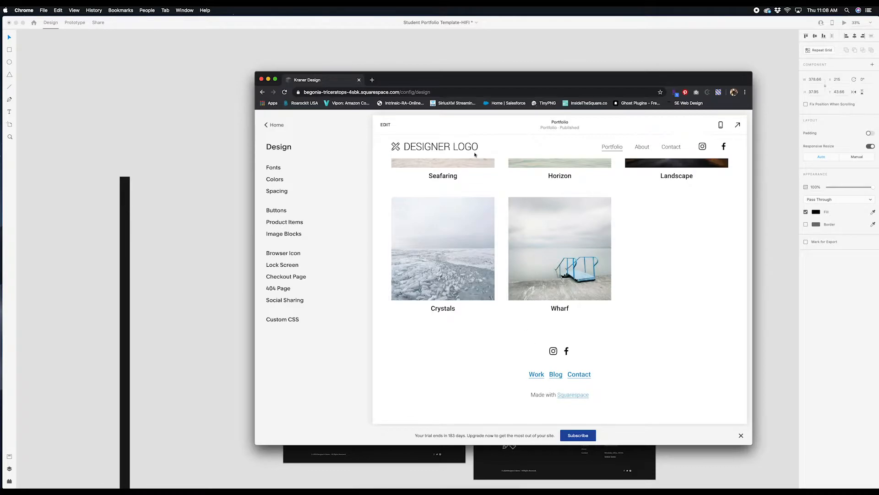
Step: Move the browser window to uncover the mockup's footers and open the site footer for editing
{"action": "left_click_drag", "start_coordinate": [442, 83], "coordinate": [392, 31]}
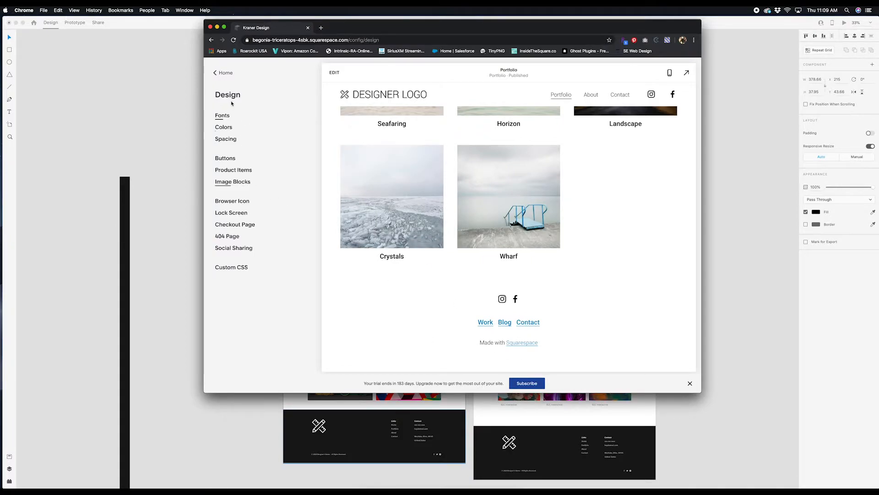
{"action": "left_click", "coordinate": [335, 72]}
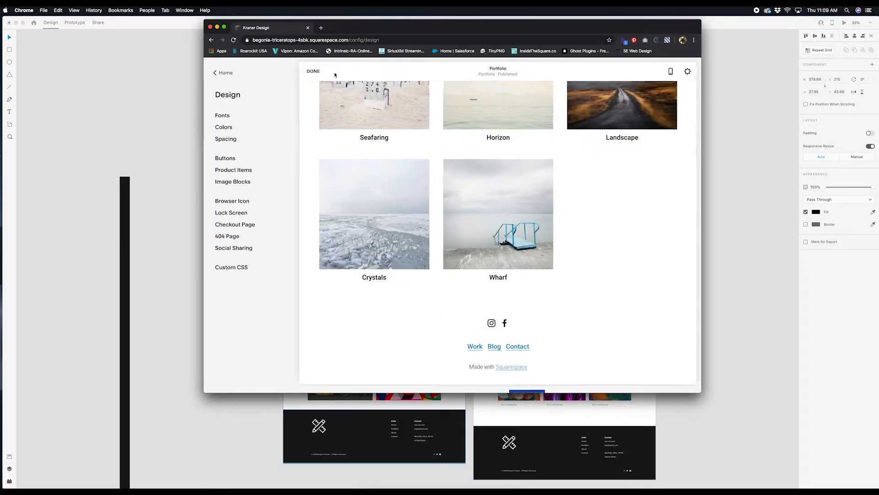
{"action": "scroll", "coordinate": [418, 233], "scroll_direction": "down", "scroll_amount": 3}
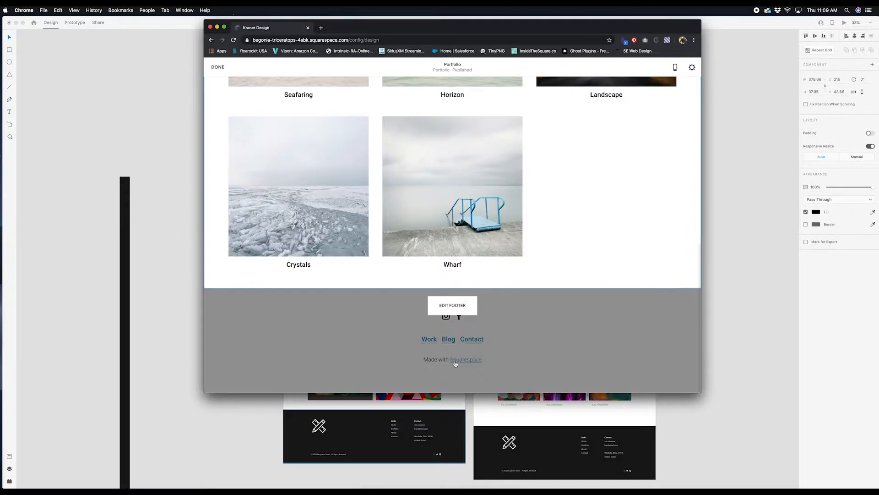
{"action": "left_click", "coordinate": [453, 308]}
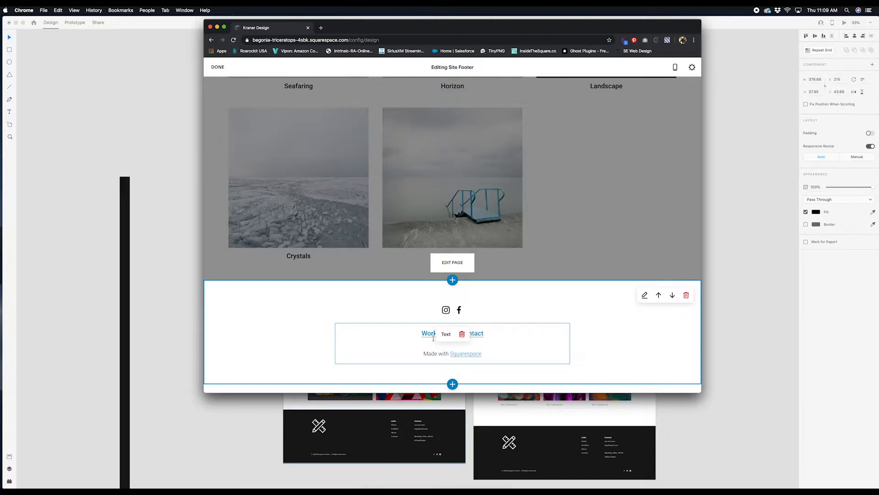
Step: Delete the "Made with Squarespace" line and its empty paragraph from the footer's text block
{"action": "left_click", "coordinate": [489, 354]}
{"action": "left_click_drag", "start_coordinate": [493, 353], "coordinate": [398, 351]}
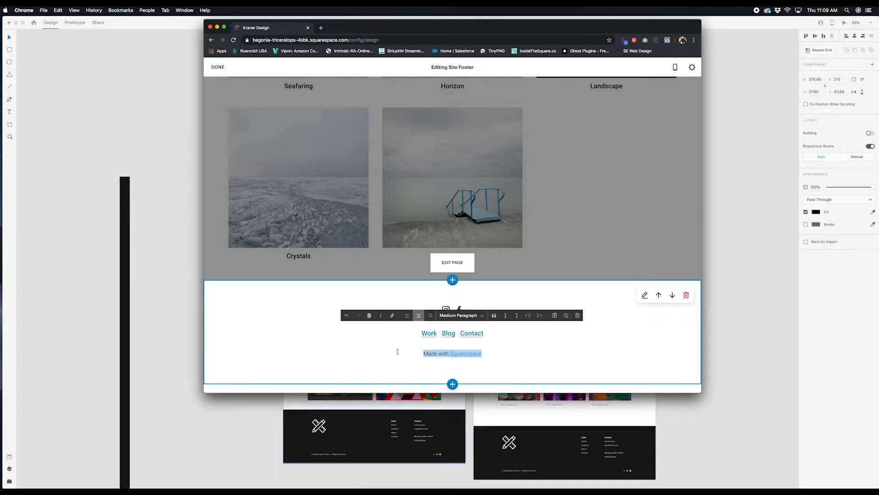
{"action": "key", "text": "BackSpace"}
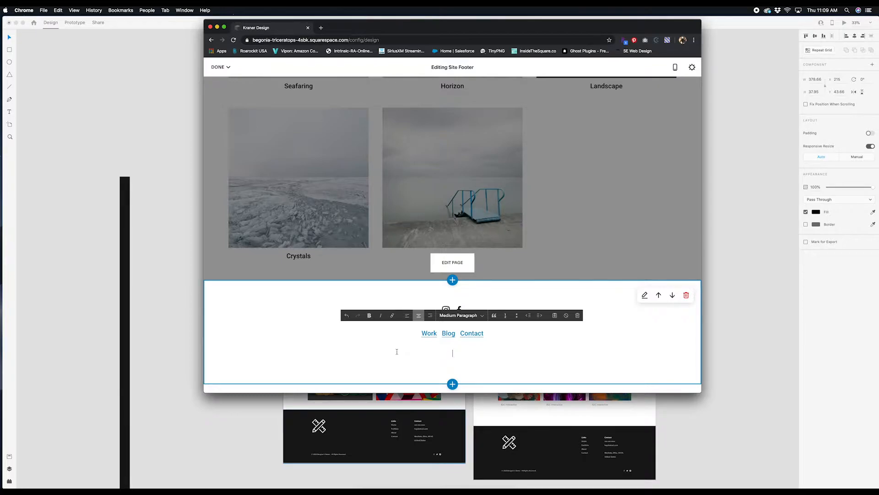
{"action": "key", "text": "BackSpace"}
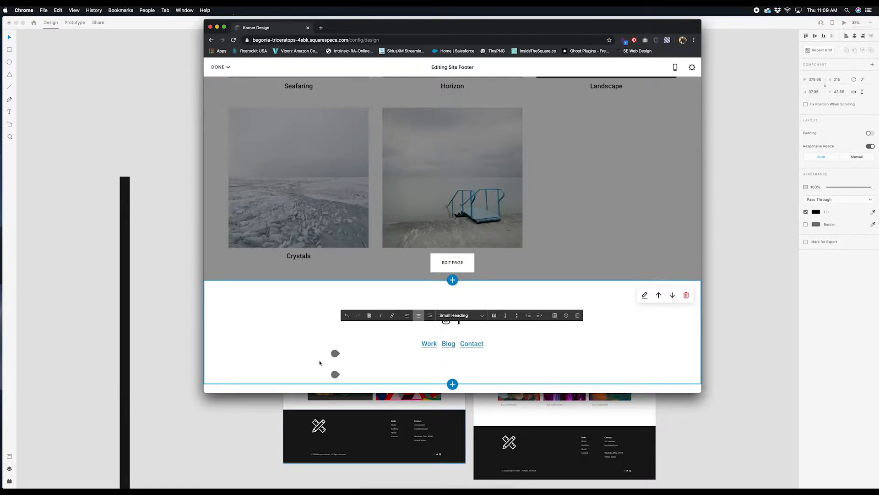
{"action": "left_click", "coordinate": [295, 352]}
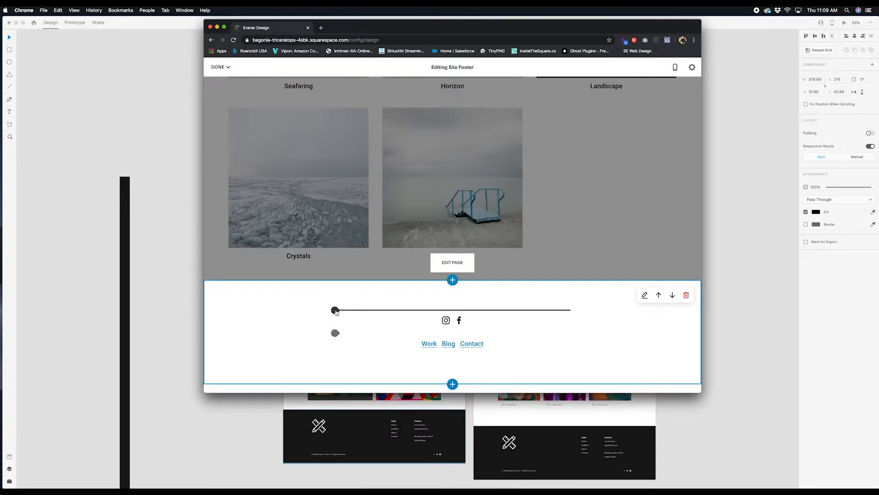
Step: Add a Spacer block to the footer and place it as a column left of the social icons and links
{"action": "left_click", "coordinate": [335, 310]}
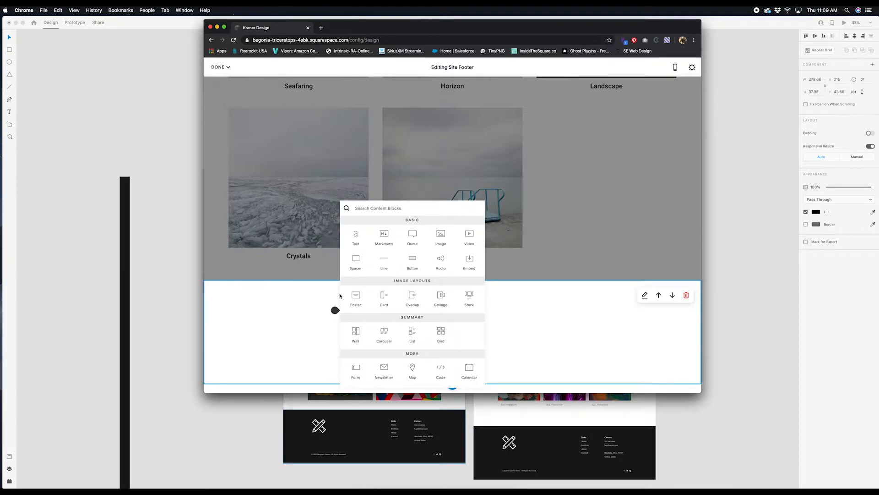
{"action": "left_click", "coordinate": [355, 260]}
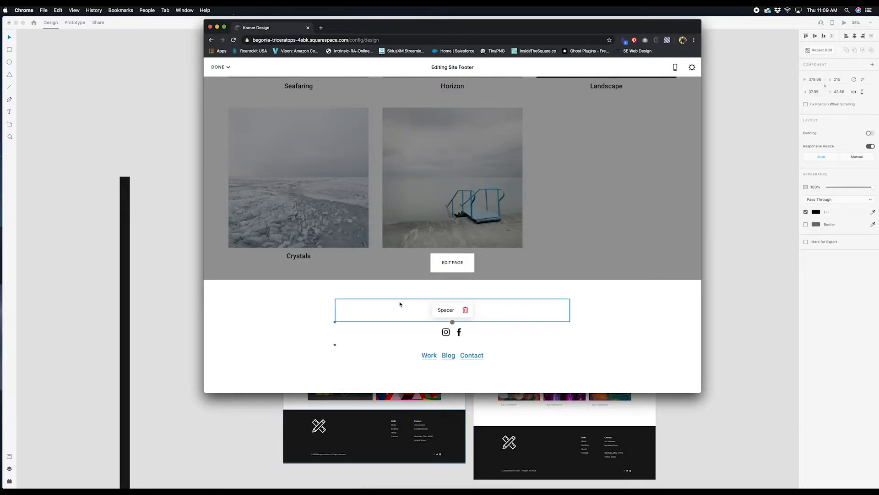
{"action": "left_click_drag", "start_coordinate": [407, 312], "coordinate": [331, 333]}
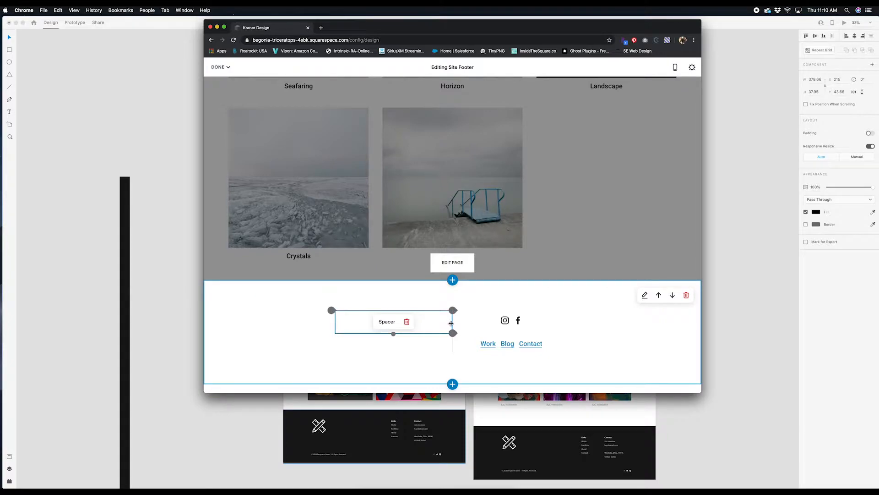
{"action": "mouse_move", "coordinate": [451, 323]}
{"action": "left_mouse_down"}
{"action": "mouse_move", "coordinate": [544, 322]}
{"action": "mouse_move", "coordinate": [408, 326]}
{"action": "mouse_move", "coordinate": [452, 326]}
{"action": "left_mouse_up"}
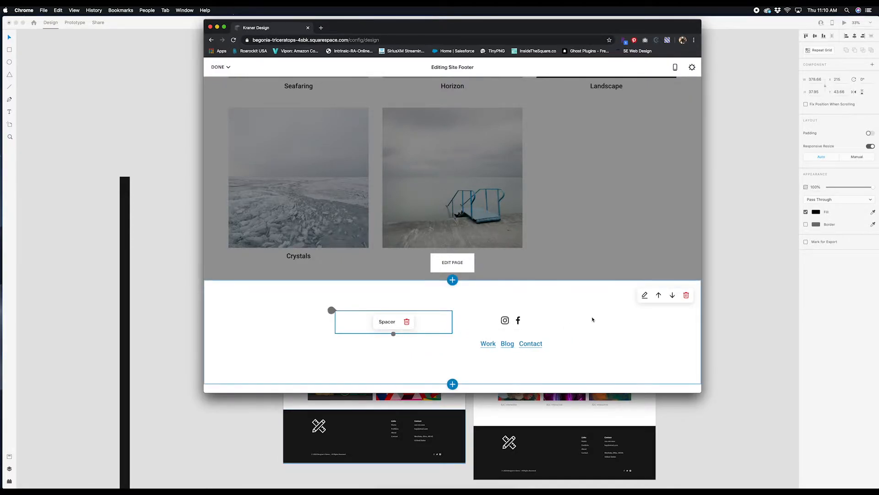
Step: Set the footer section's content width to L and replace its default color theme with Dark Minimal
{"action": "left_click", "coordinate": [643, 295]}
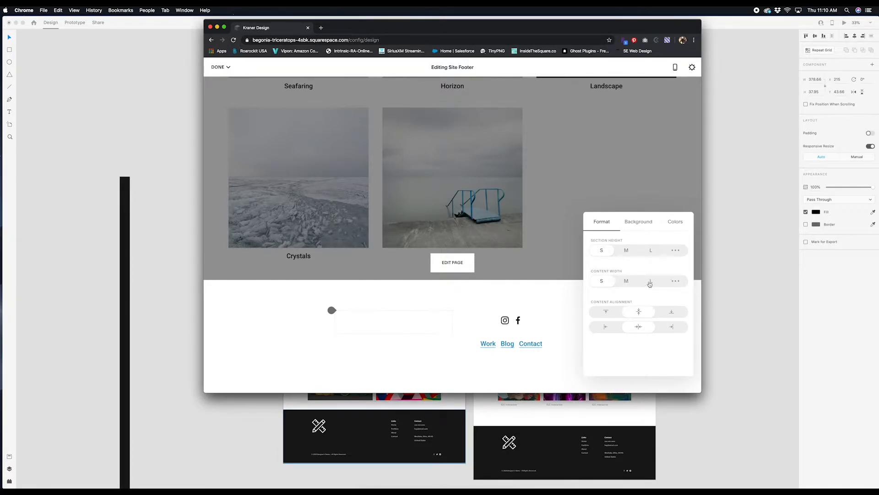
{"action": "left_click", "coordinate": [650, 281]}
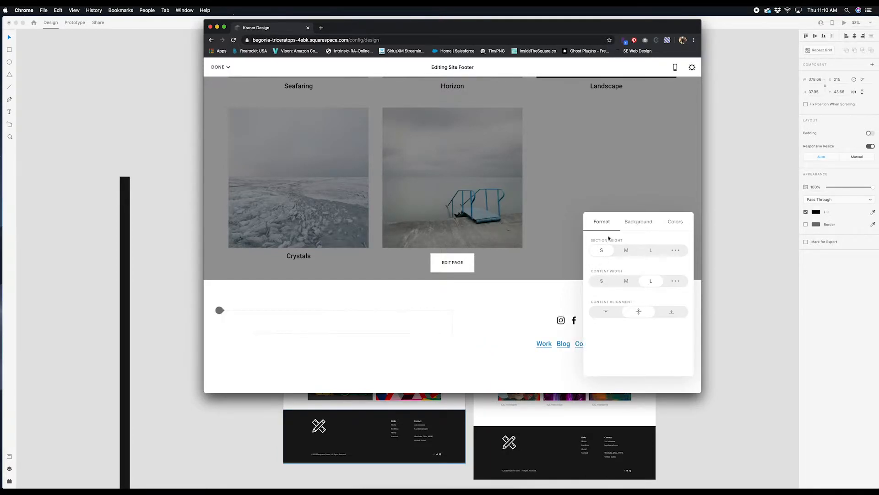
{"action": "left_click", "coordinate": [681, 223]}
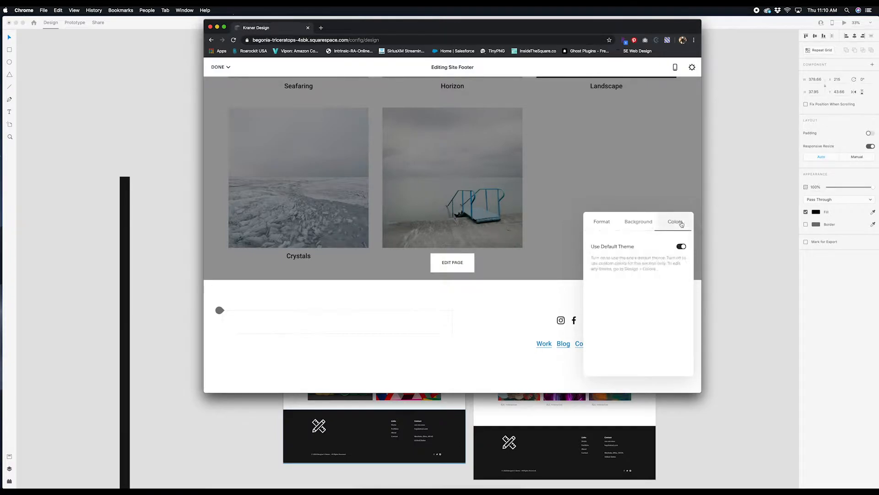
{"action": "left_click", "coordinate": [681, 248]}
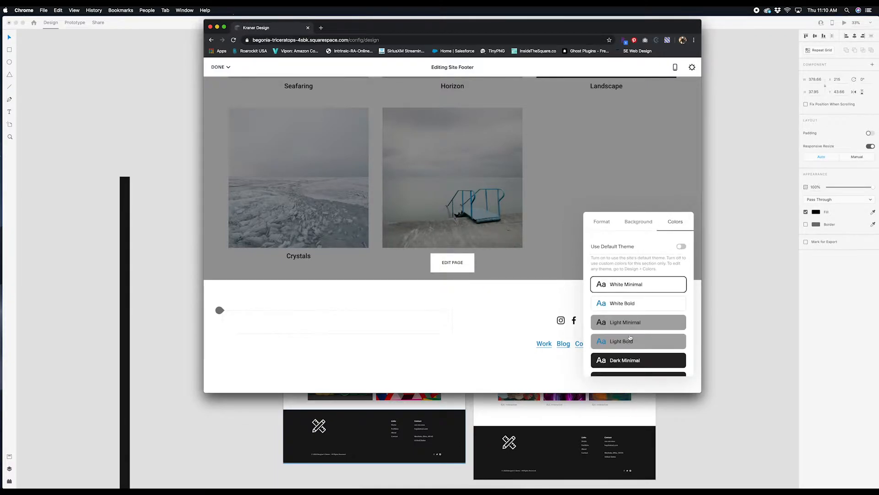
{"action": "scroll", "coordinate": [630, 338], "scroll_direction": "down", "scroll_amount": 3}
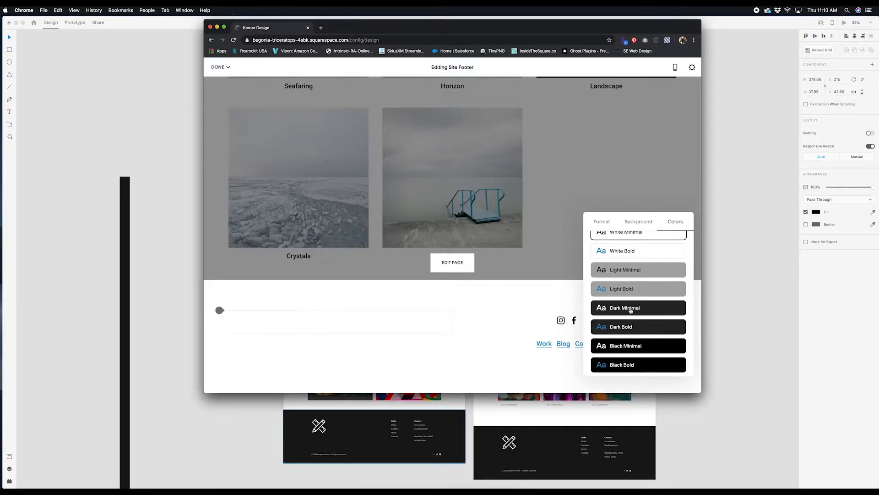
{"action": "left_click", "coordinate": [631, 309]}
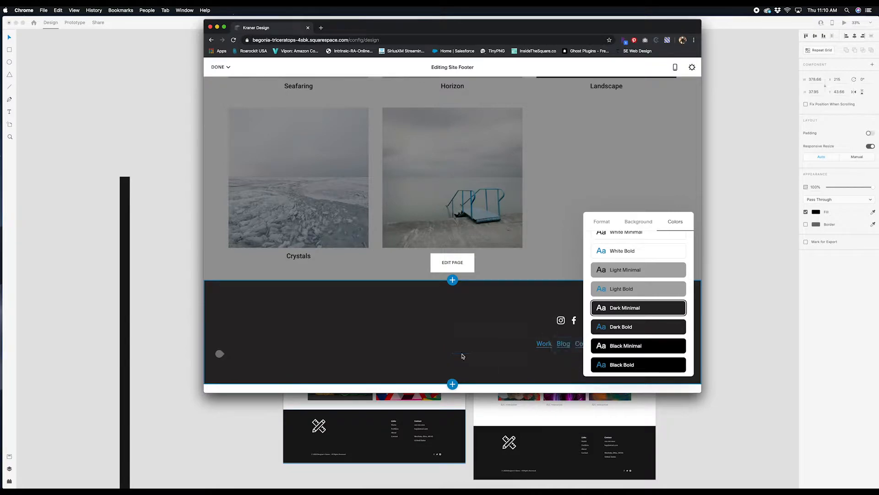
{"action": "left_click", "coordinate": [602, 222]}
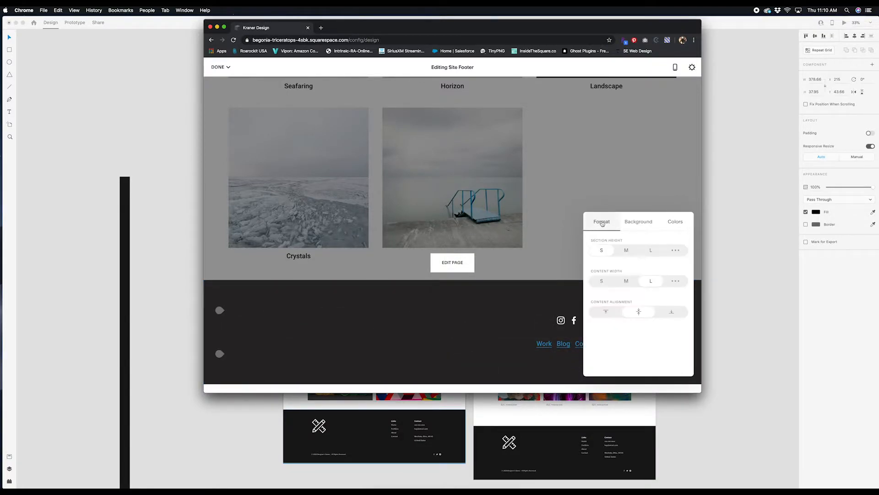
Step: Close the footer section's settings and move the Social Links block below the Work, Blog and Contact links
{"action": "left_click", "coordinate": [441, 336]}
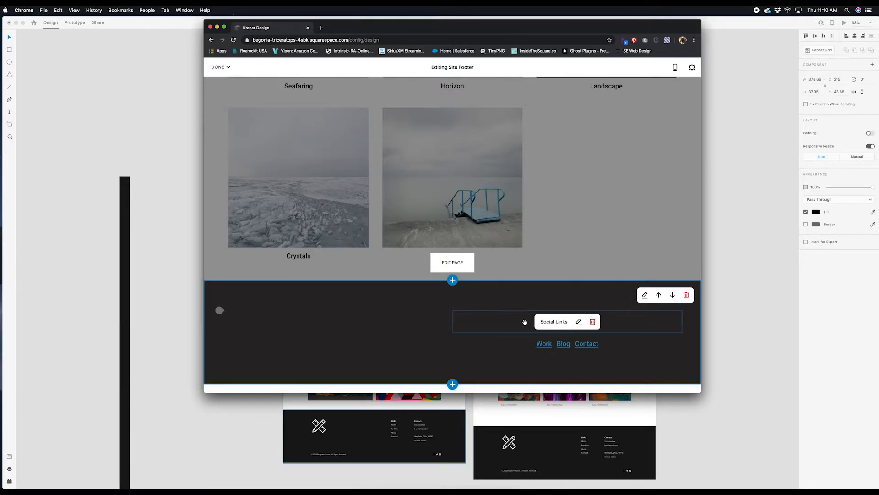
{"action": "left_click_drag", "start_coordinate": [525, 322], "coordinate": [524, 350]}
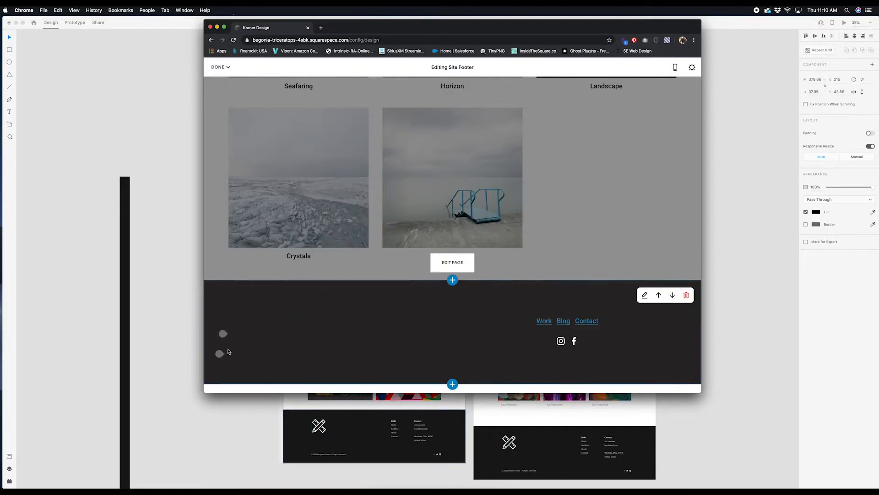
Step: Switch to Adobe XD and ungroup the footer on the Home Page-Portfolio Only-1 artboard
{"action": "left_click", "coordinate": [246, 414]}
{"action": "scroll", "coordinate": [234, 387], "scroll_direction": "down", "scroll_amount": 4}
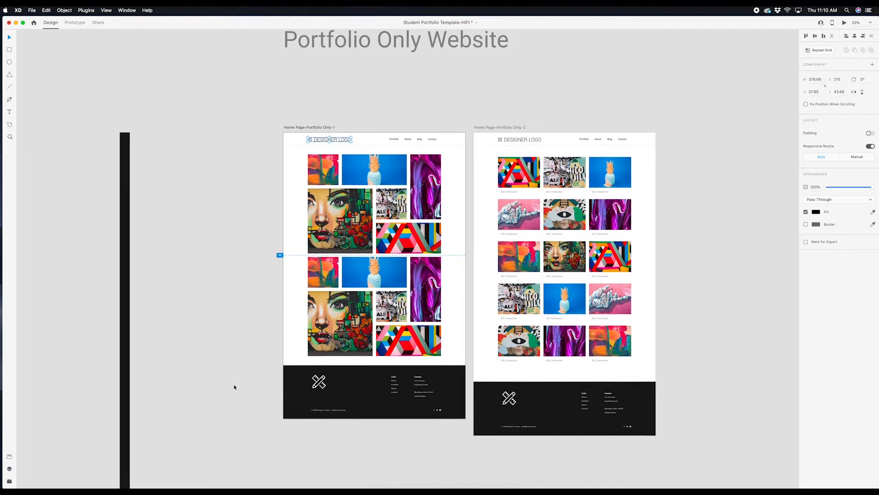
{"action": "left_click", "coordinate": [319, 379]}
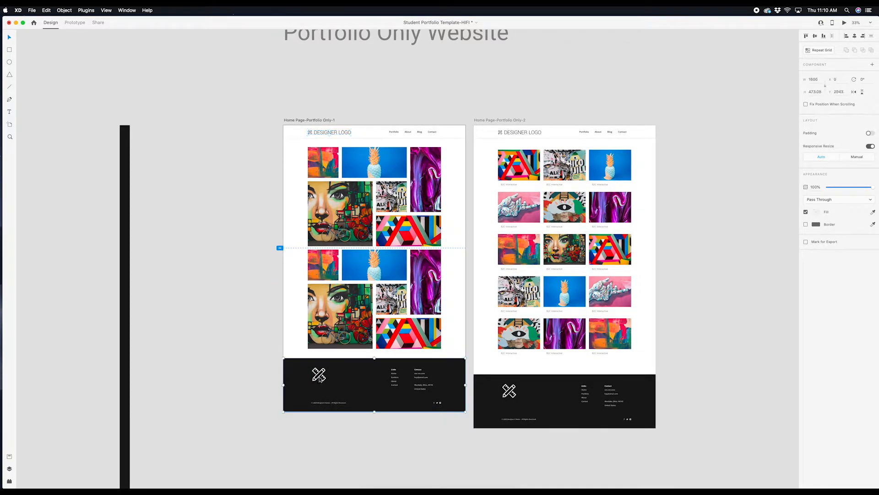
{"action": "left_click", "coordinate": [256, 381]}
{"action": "right_click", "coordinate": [322, 378]}
{"action": "left_click", "coordinate": [334, 410]}
{"action": "left_click", "coordinate": [230, 388]}
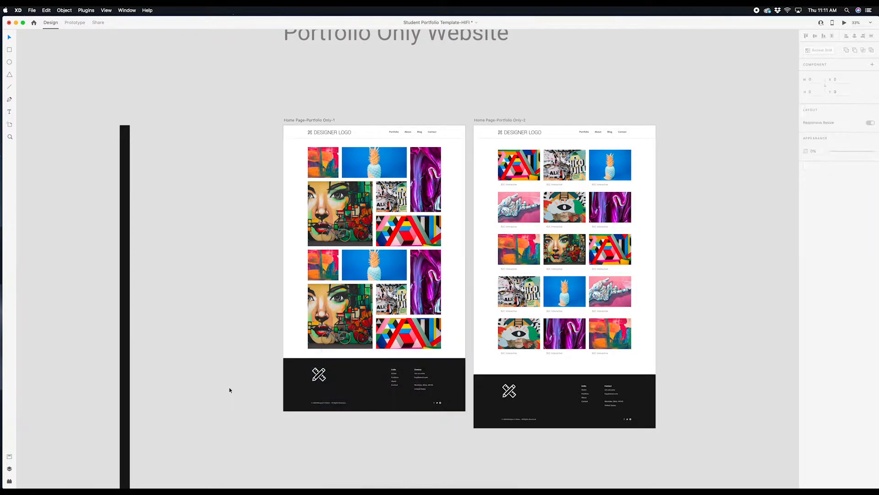
Step: Export the footer's pencil-and-ruler icon as a PNG named Footer-Icon into the Xd Portfolio Site folder
{"action": "left_click", "coordinate": [319, 374]}
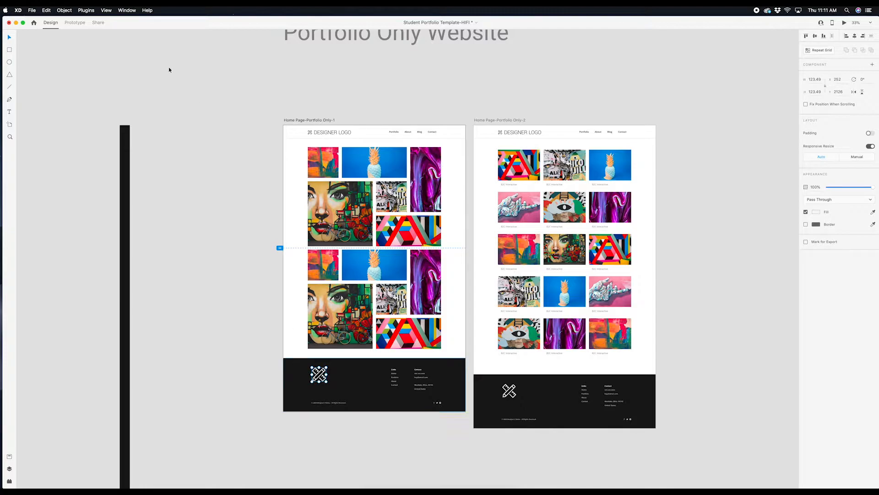
{"action": "left_click", "coordinate": [32, 10]}
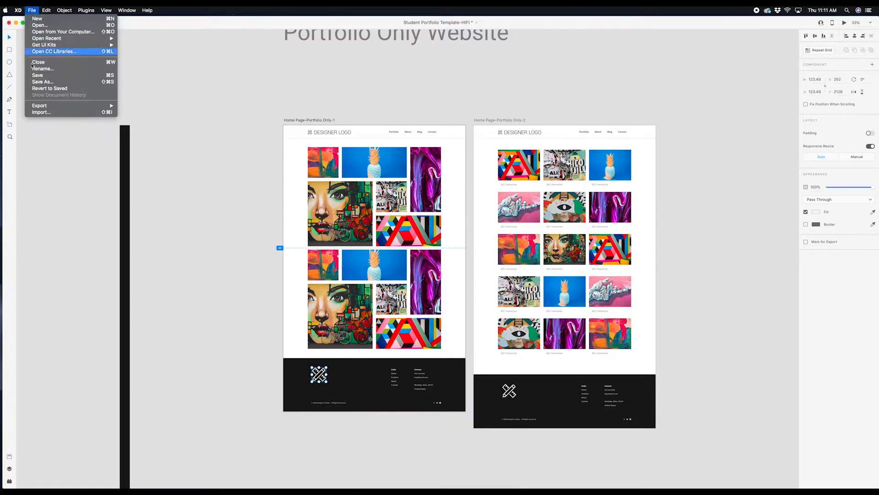
{"action": "mouse_move", "coordinate": [54, 106]}
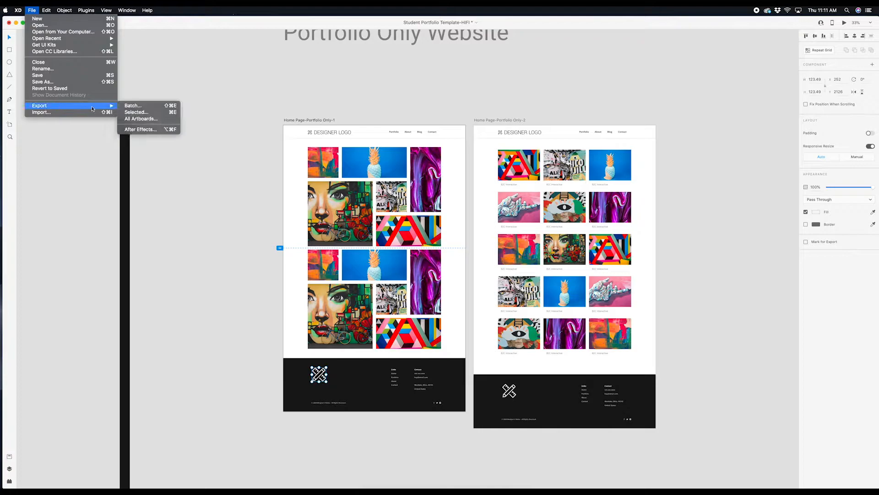
{"action": "left_click", "coordinate": [149, 112]}
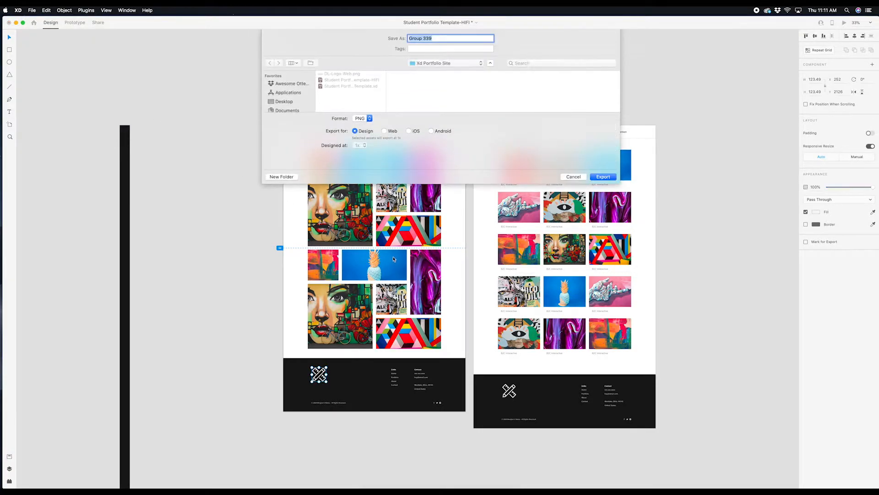
{"action": "type", "text": "Footer-Icon"}
{"action": "left_click", "coordinate": [596, 179]}
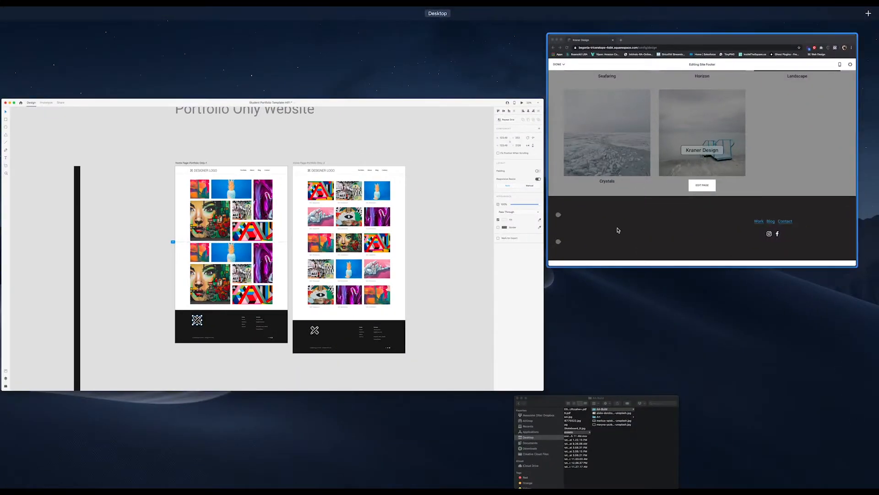
Step: Switch back to the Squarespace footer in Chrome and add an Image block above the spacer in the empty column
{"action": "left_click", "coordinate": [616, 227]}
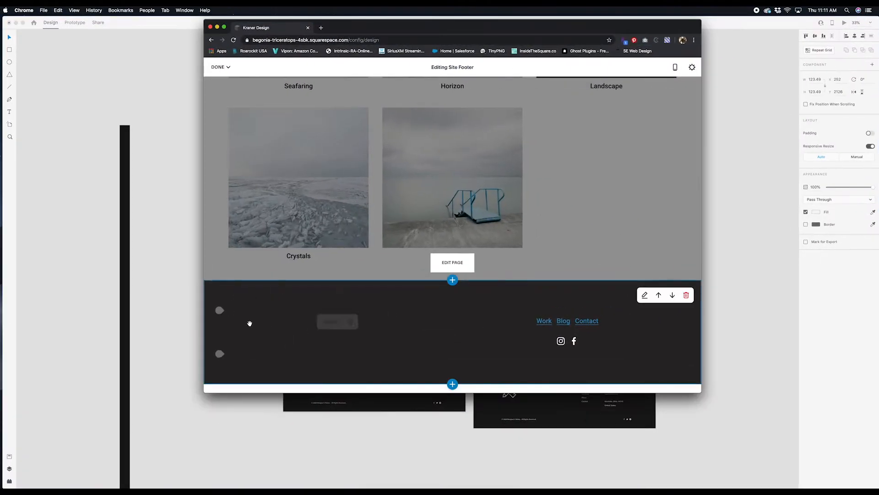
{"action": "left_click_drag", "start_coordinate": [224, 314], "coordinate": [227, 313]}
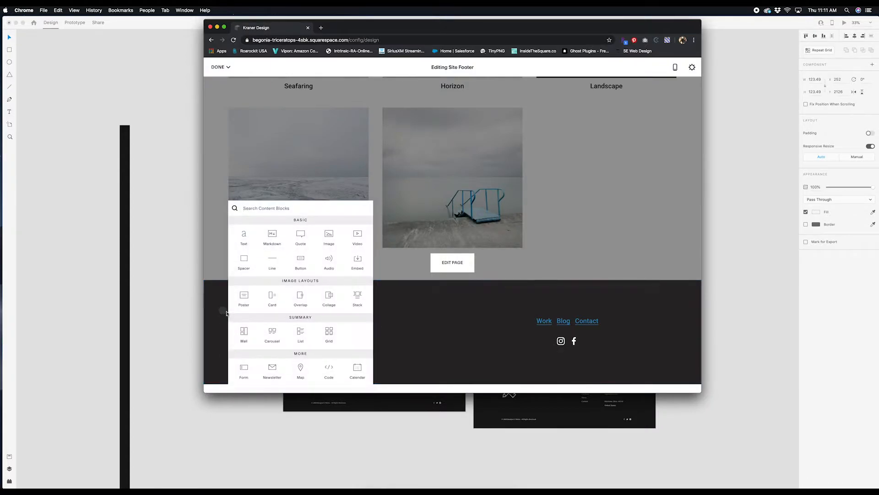
{"action": "left_click", "coordinate": [329, 235]}
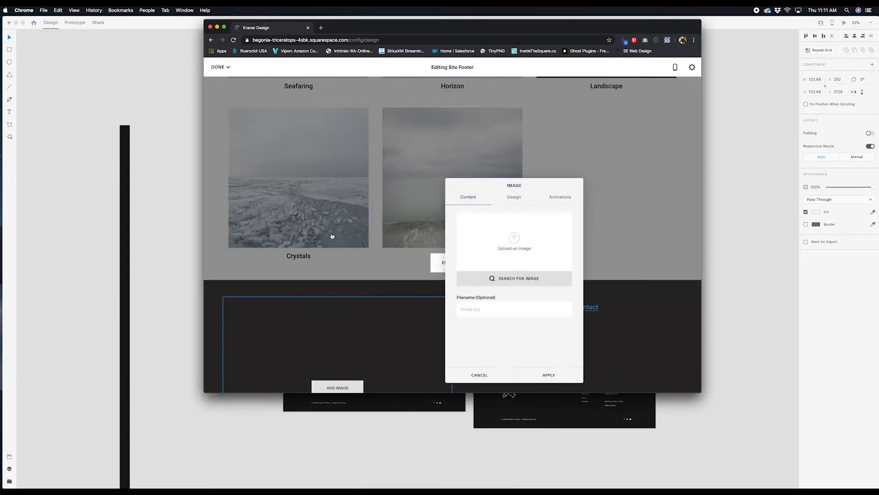
Step: Find Footer-Icon.png in the Dropbox folder Tri-C-Spring 2020 > Portfolio Site > Xd Portfolio Site and upload it to the image block
{"action": "left_click", "coordinate": [366, 476]}
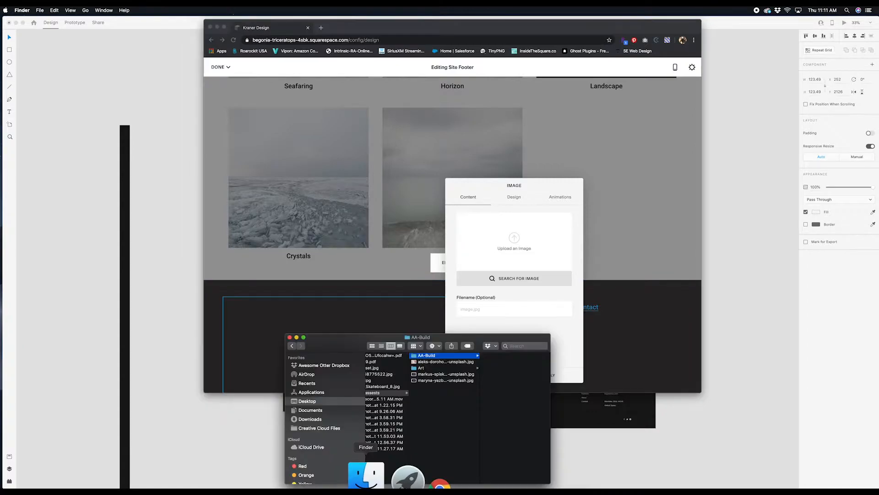
{"action": "left_click_drag", "start_coordinate": [339, 337], "coordinate": [230, 272]}
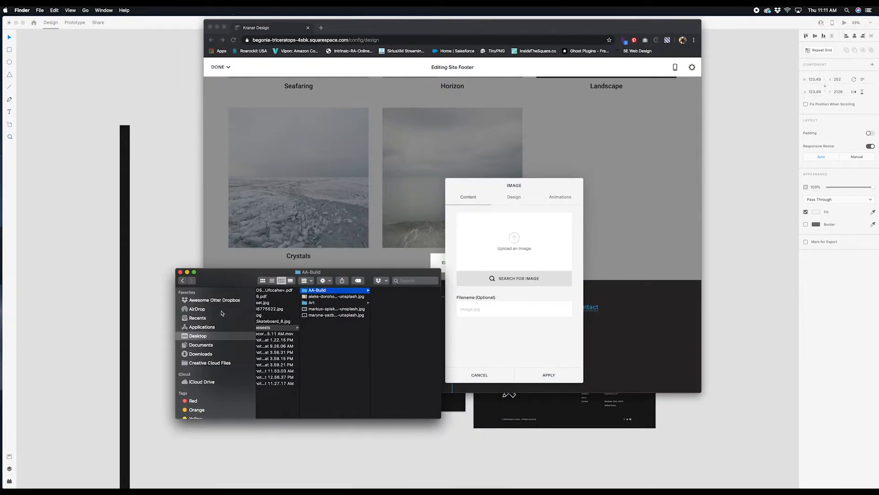
{"action": "left_click", "coordinate": [215, 300]}
{"action": "left_click", "coordinate": [294, 308]}
{"action": "left_click", "coordinate": [359, 292]}
{"action": "left_click", "coordinate": [398, 309]}
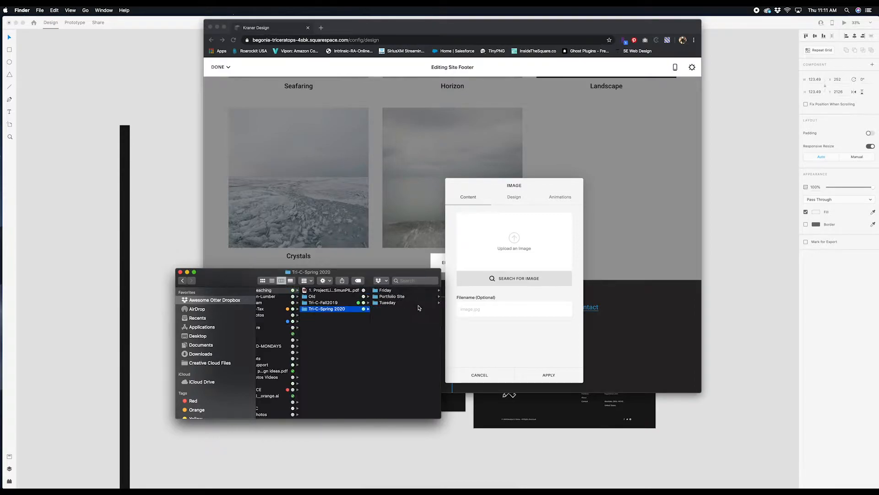
{"action": "left_click", "coordinate": [392, 296]}
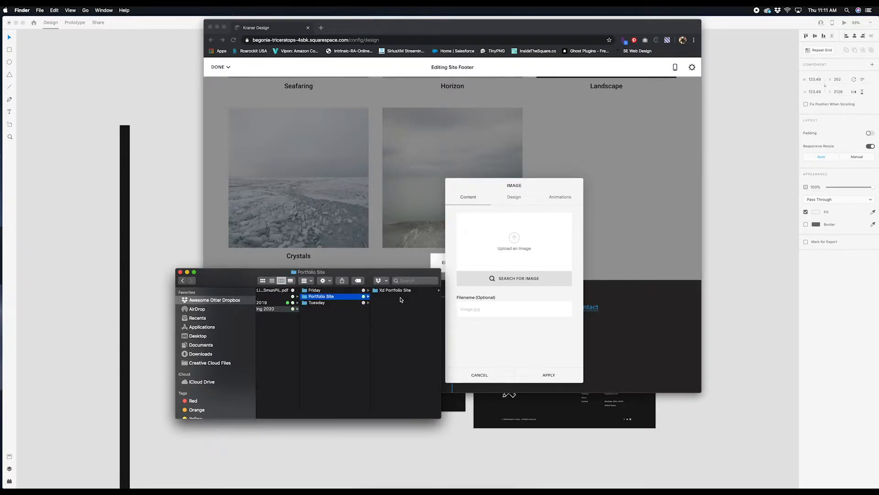
{"action": "left_click", "coordinate": [397, 290]}
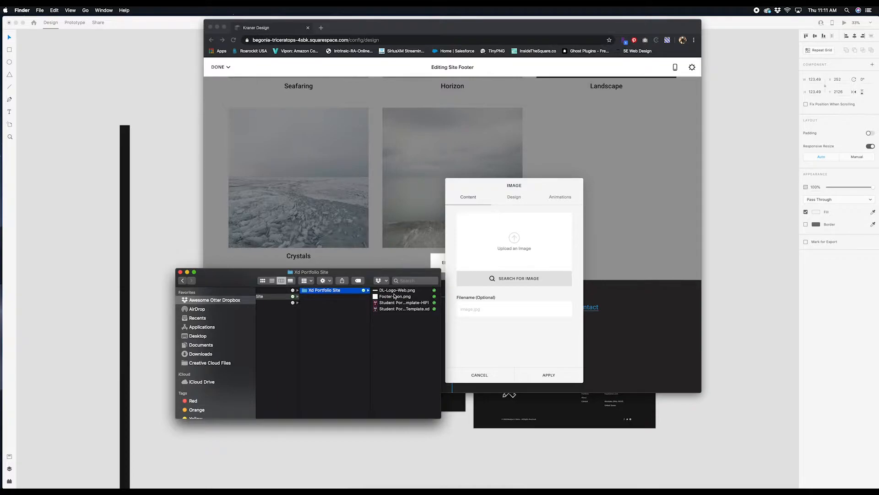
{"action": "left_click", "coordinate": [394, 297]}
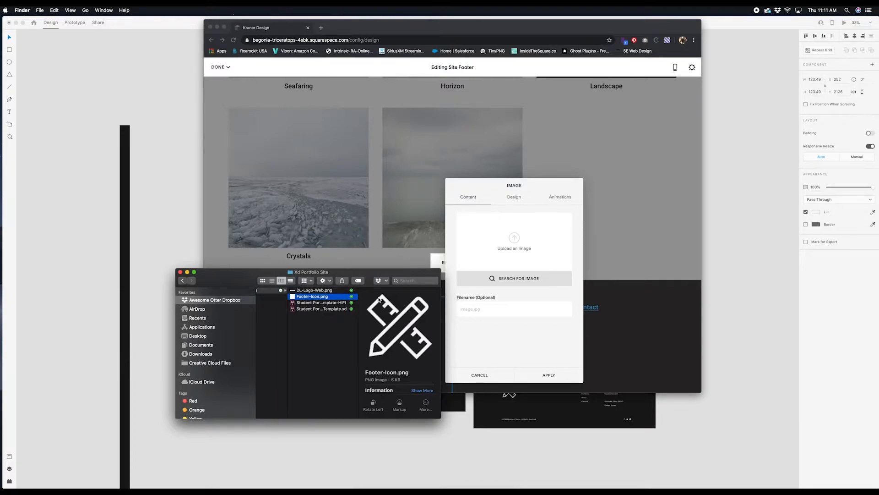
{"action": "left_click_drag", "start_coordinate": [336, 300], "coordinate": [513, 249]}
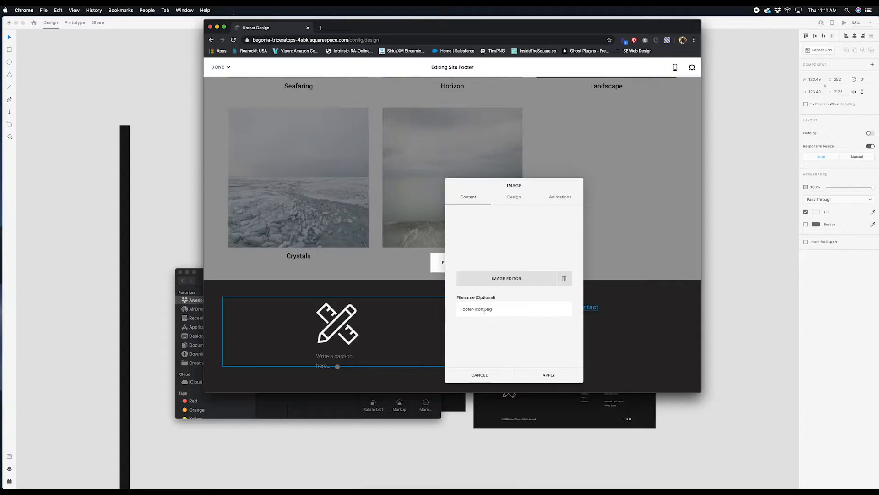
Step: Set the footer icon image to not display a caption, and give it a Fade In animation
{"action": "scroll", "coordinate": [397, 340], "scroll_direction": "down", "scroll_amount": 1}
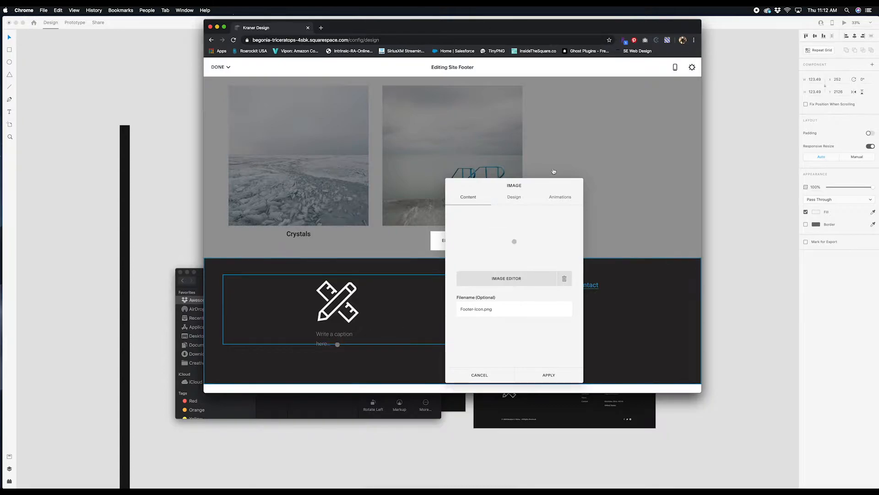
{"action": "left_click", "coordinate": [514, 198]}
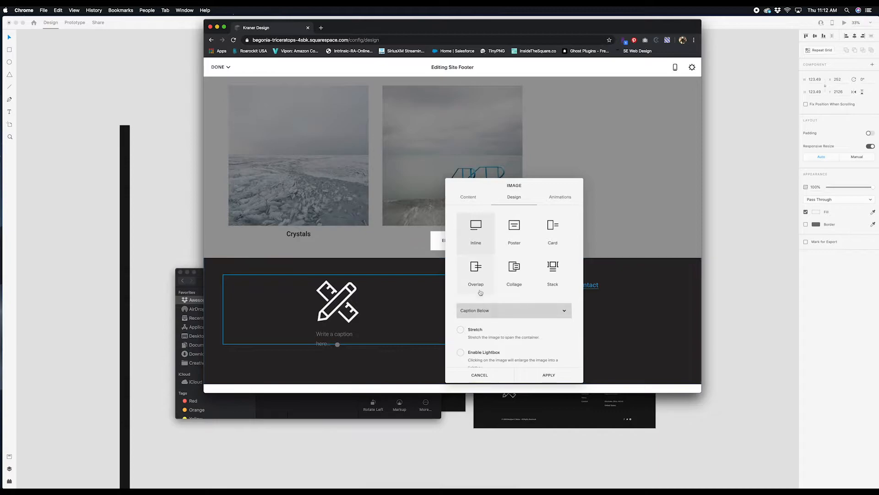
{"action": "left_click", "coordinate": [478, 315]}
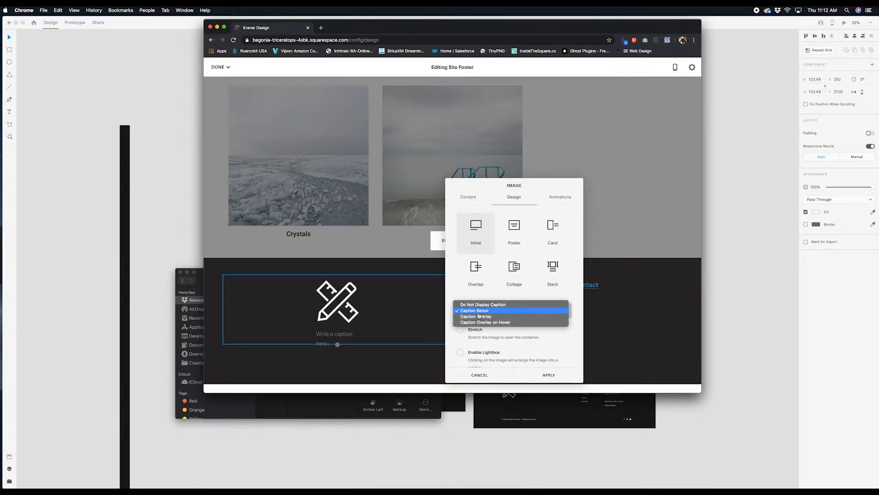
{"action": "left_click", "coordinate": [481, 305]}
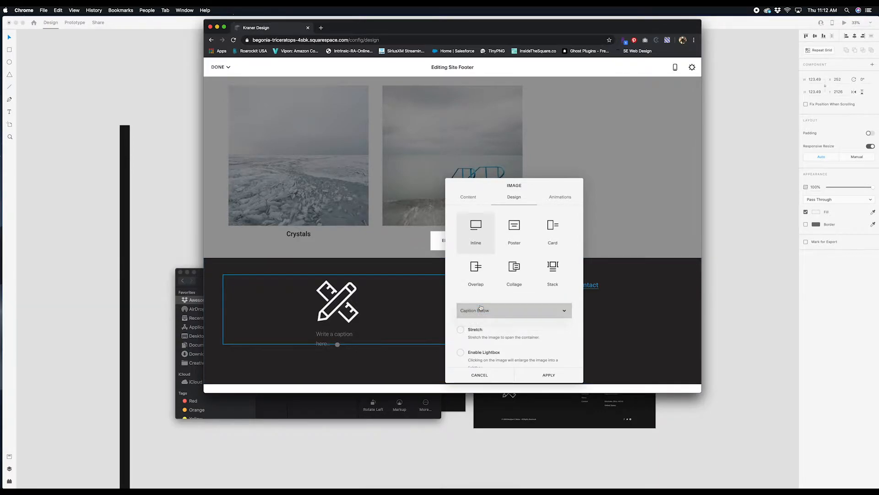
{"action": "left_click", "coordinate": [563, 200]}
{"action": "left_click", "coordinate": [547, 233]}
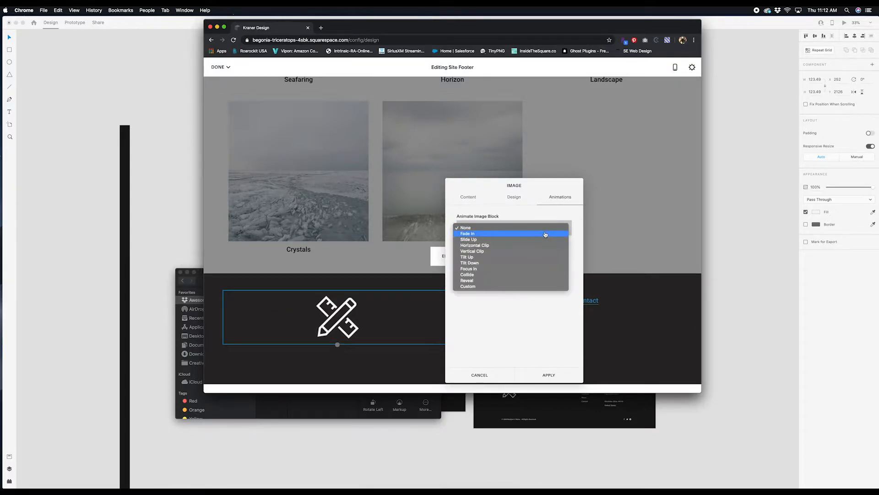
{"action": "left_click", "coordinate": [522, 233]}
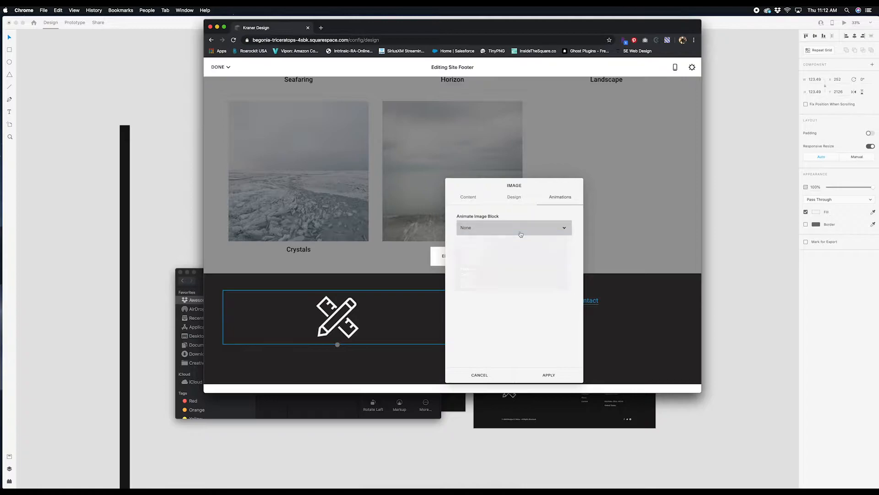
{"action": "left_click", "coordinate": [545, 375]}
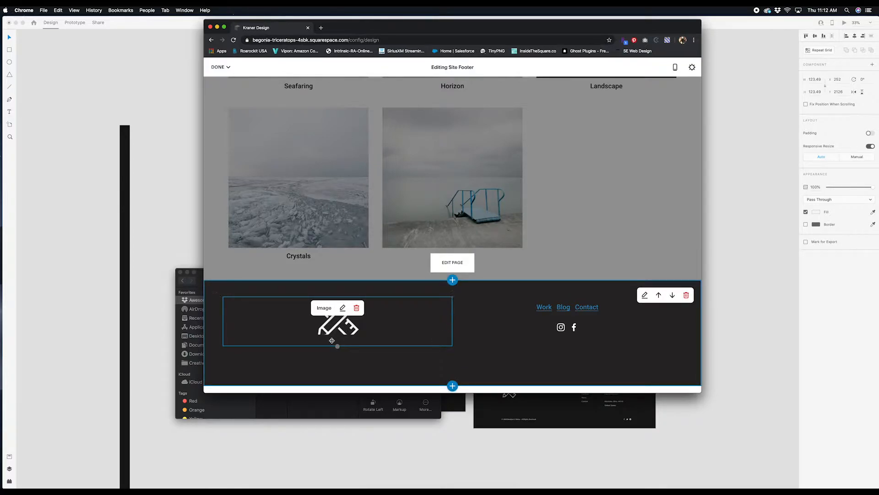
Step: Make the footer icon's image block slightly taller and set its animation to None
{"action": "left_click_drag", "start_coordinate": [338, 347], "coordinate": [338, 360]}
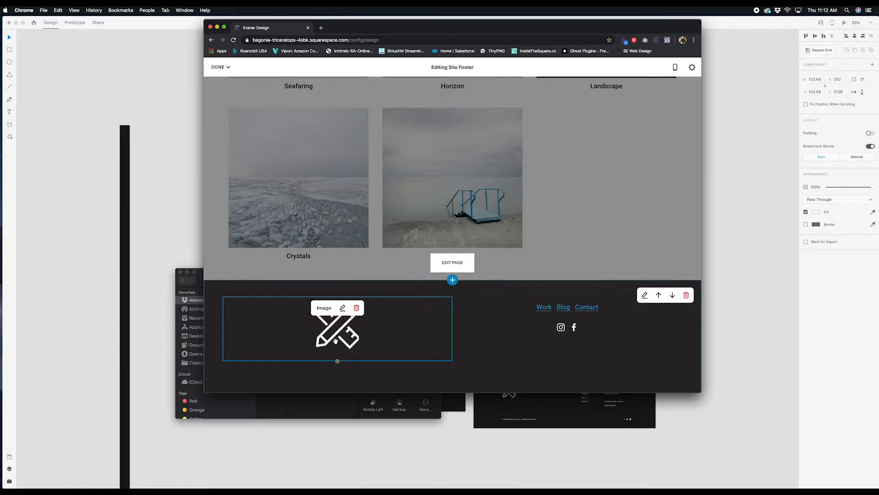
{"action": "left_click", "coordinate": [343, 290]}
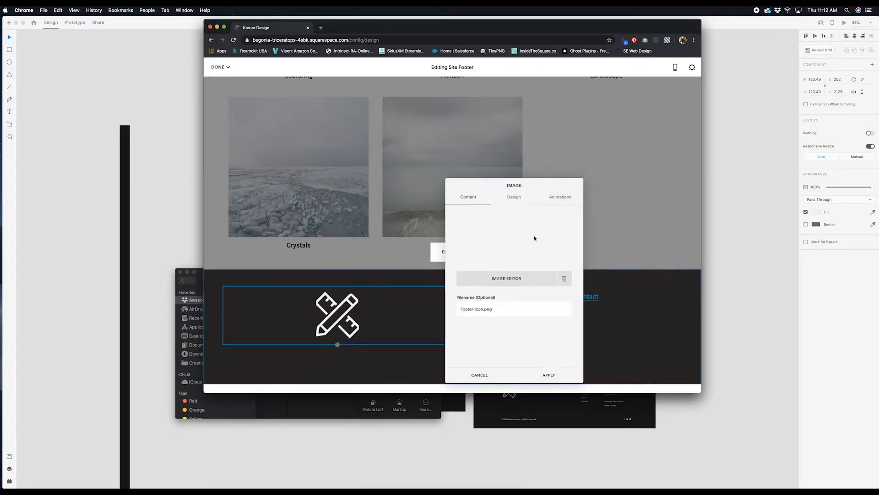
{"action": "left_click", "coordinate": [560, 198]}
{"action": "left_click", "coordinate": [482, 224]}
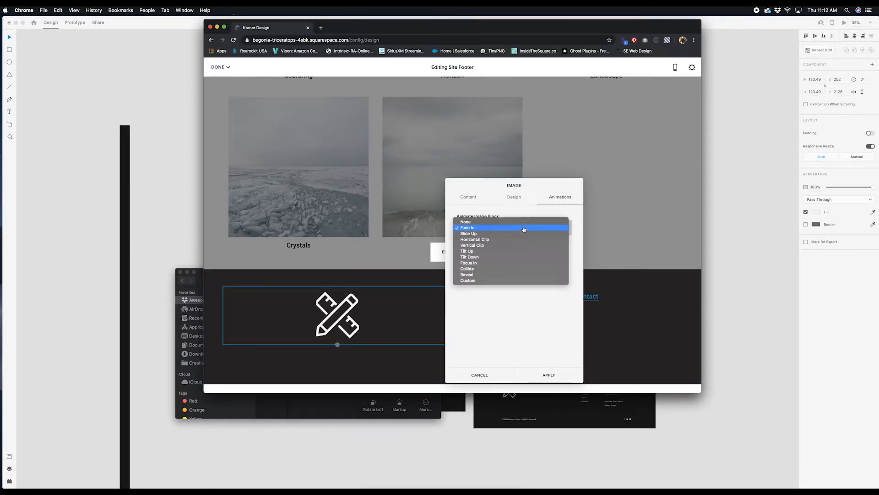
{"action": "left_click", "coordinate": [482, 224]}
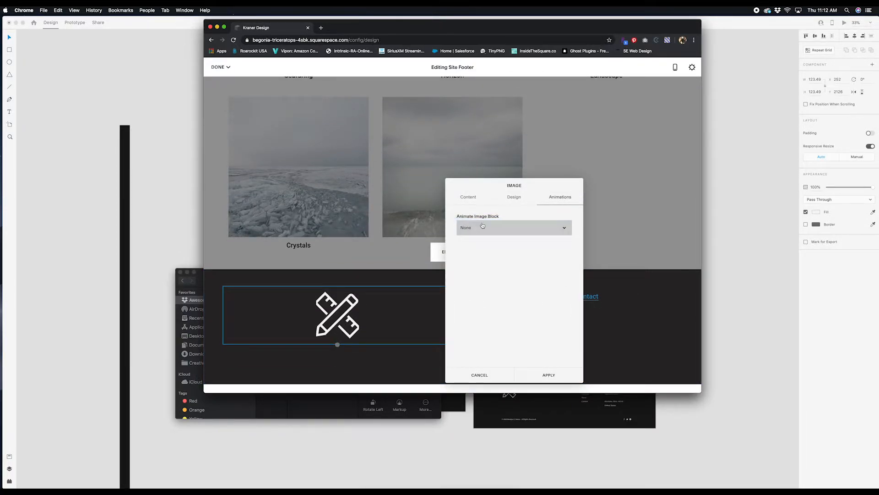
{"action": "left_click", "coordinate": [548, 375]}
Step: Reduce the height of the footer icon's image block slightly and apply its image settings
{"action": "mouse_move", "coordinate": [338, 351]}
{"action": "left_mouse_down"}
{"action": "mouse_move", "coordinate": [337, 369]}
{"action": "mouse_move", "coordinate": [337, 328]}
{"action": "mouse_move", "coordinate": [340, 345]}
{"action": "left_mouse_up"}
{"action": "left_click", "coordinate": [343, 297]}
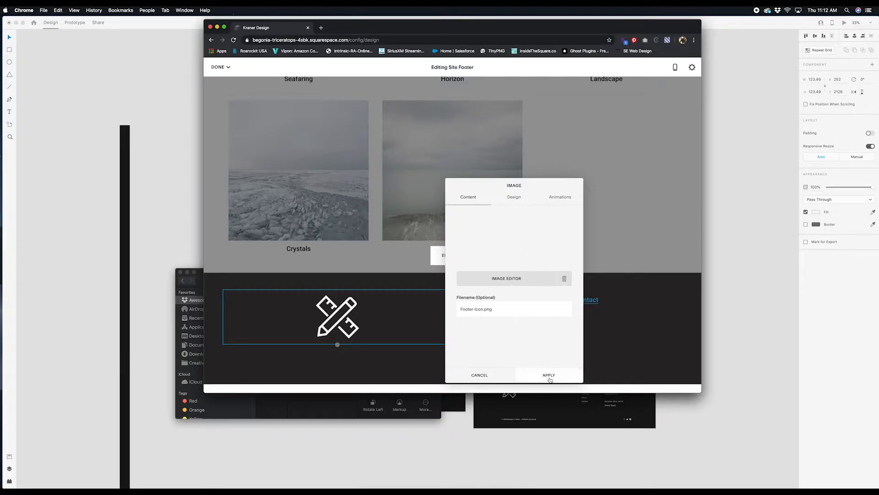
{"action": "left_click", "coordinate": [549, 375]}
{"action": "left_click", "coordinate": [345, 361]}
Step: Add another Spacer block below the footer icon and move the existing spacer beside the icon as its own column
{"action": "left_click", "coordinate": [257, 349]}
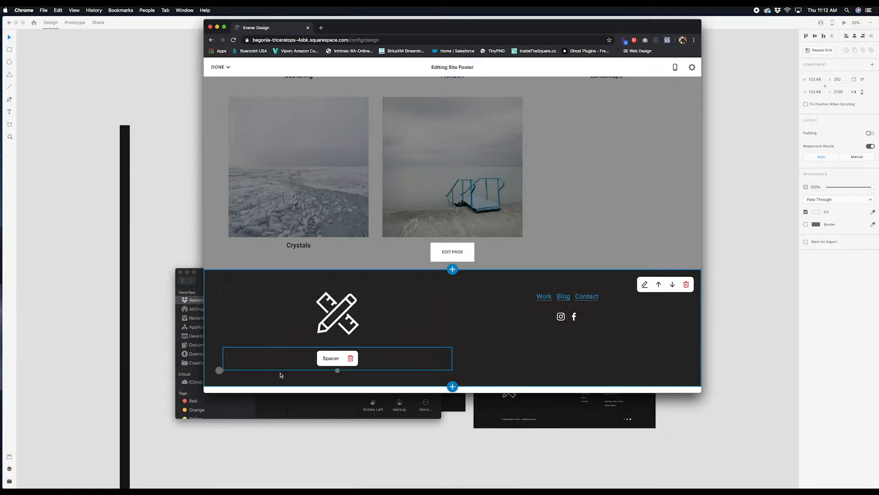
{"action": "left_click", "coordinate": [225, 372]}
{"action": "left_click", "coordinate": [244, 266]}
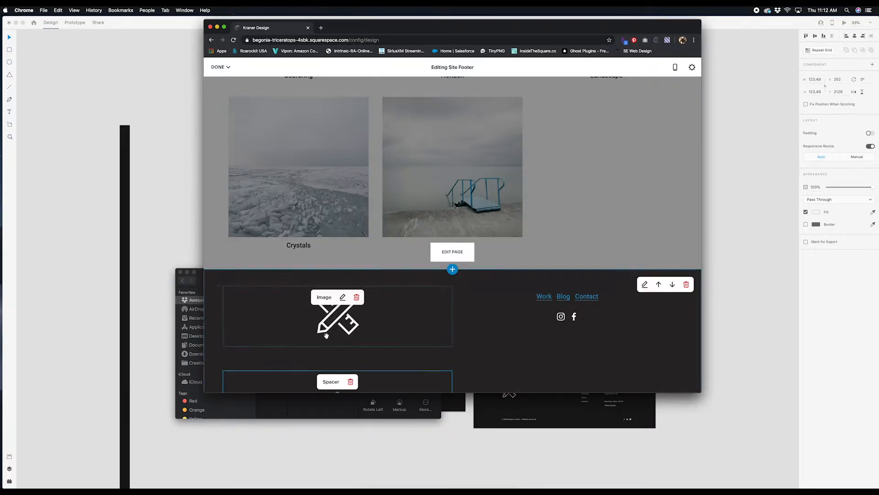
{"action": "scroll", "coordinate": [326, 336], "scroll_direction": "down", "scroll_amount": 1}
{"action": "left_click_drag", "start_coordinate": [307, 356], "coordinate": [371, 286]}
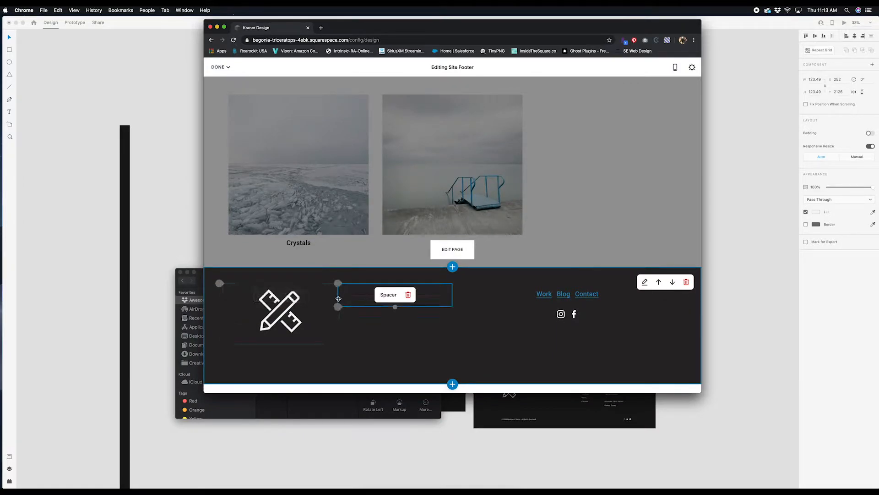
Step: Narrow the footer icon's column and rearrange the spacers so one sits directly below the icon
{"action": "left_click_drag", "start_coordinate": [324, 298], "coordinate": [318, 298]}
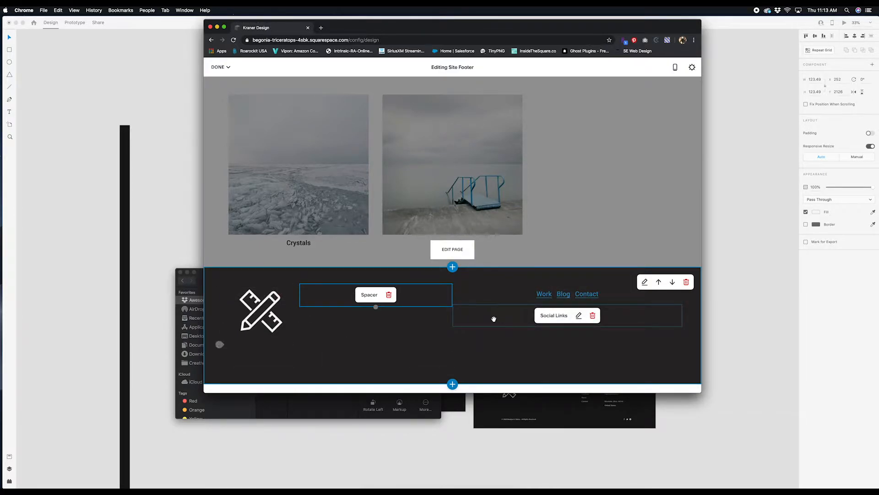
{"action": "mouse_move", "coordinate": [507, 316]}
{"action": "left_mouse_down"}
{"action": "mouse_move", "coordinate": [504, 364]}
{"action": "mouse_move", "coordinate": [504, 314]}
{"action": "left_mouse_up"}
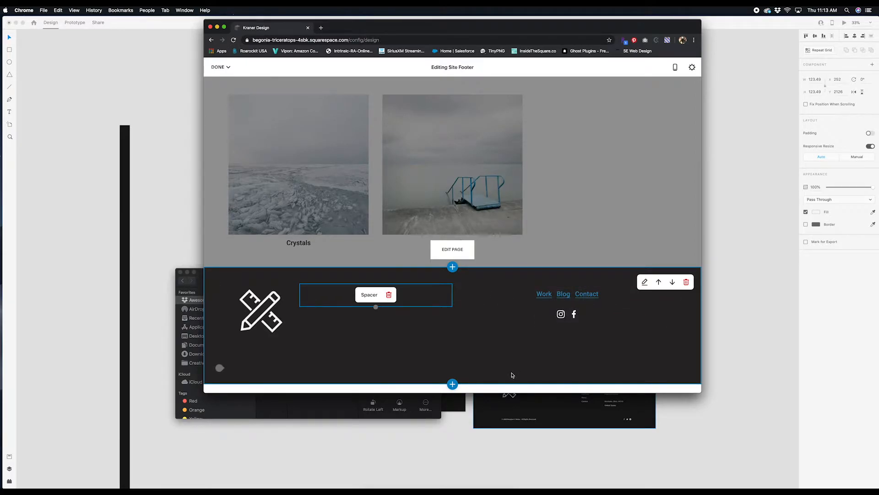
{"action": "left_click_drag", "start_coordinate": [249, 363], "coordinate": [329, 365]}
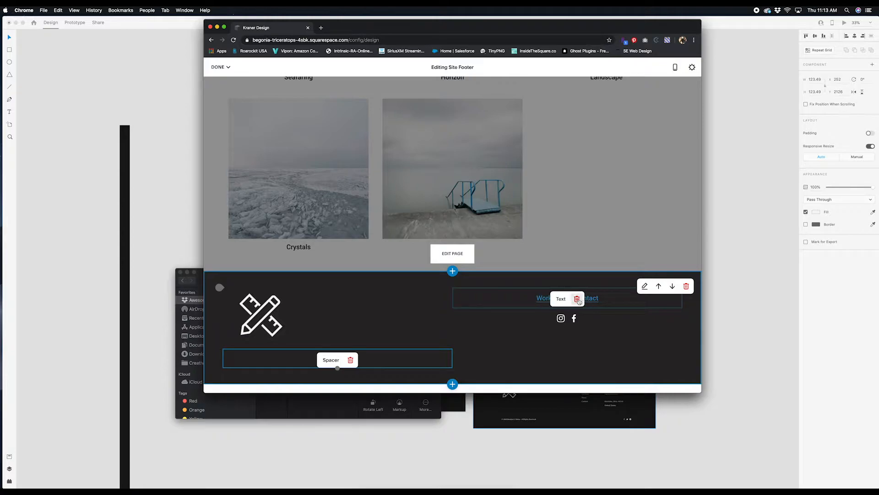
Step: Delete the footer text block containing the Work, Blog and Contact links
{"action": "left_click", "coordinate": [577, 299]}
{"action": "left_click", "coordinate": [602, 301]}
Step: Place the social links level with the spacer below the icon and narrow the icon's column
{"action": "left_click_drag", "start_coordinate": [549, 300], "coordinate": [449, 360]}
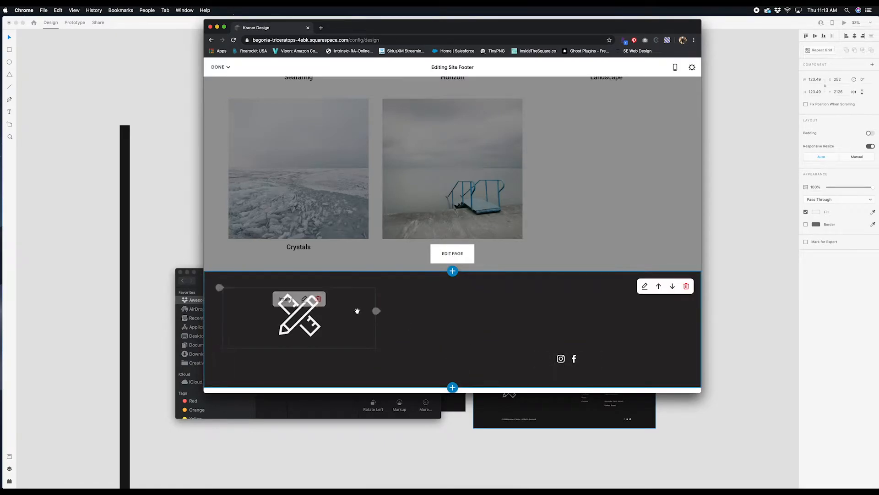
{"action": "left_click_drag", "start_coordinate": [376, 316], "coordinate": [330, 311]}
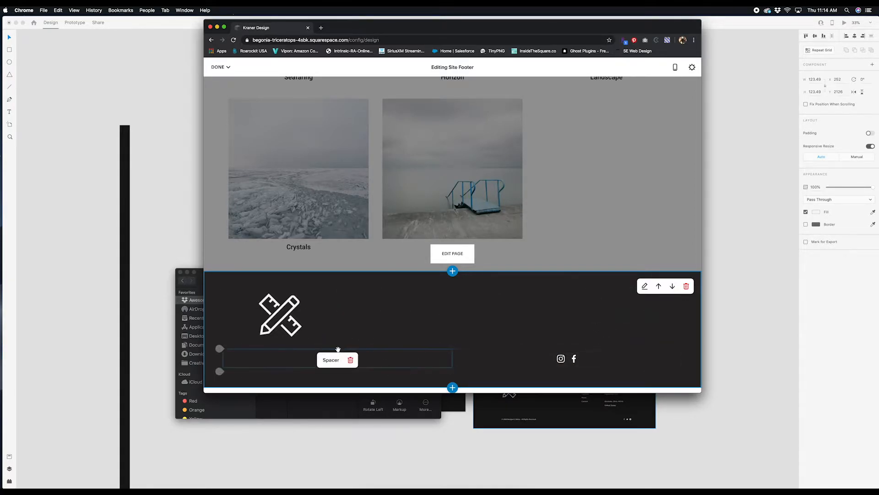
Step: Add a text block below the footer's lower spacer containing the site owner's name followed by 2020
{"action": "left_click", "coordinate": [225, 368]}
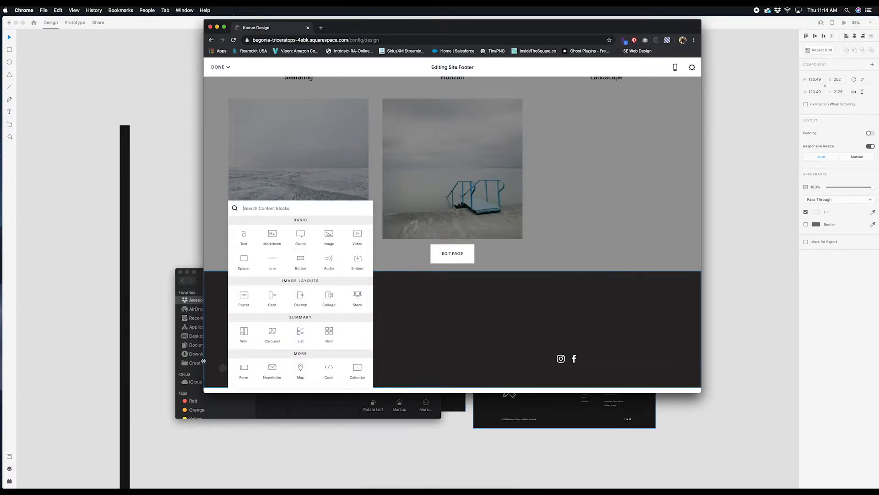
{"action": "left_click", "coordinate": [218, 362]}
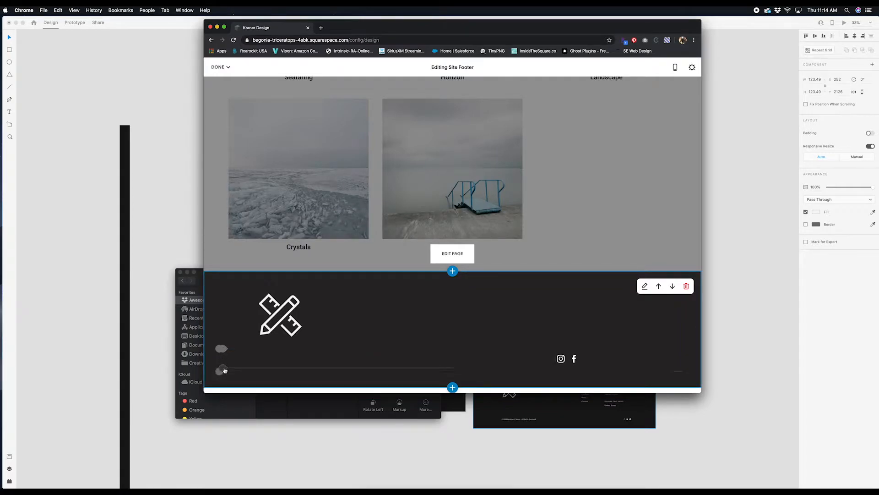
{"action": "left_click", "coordinate": [224, 370]}
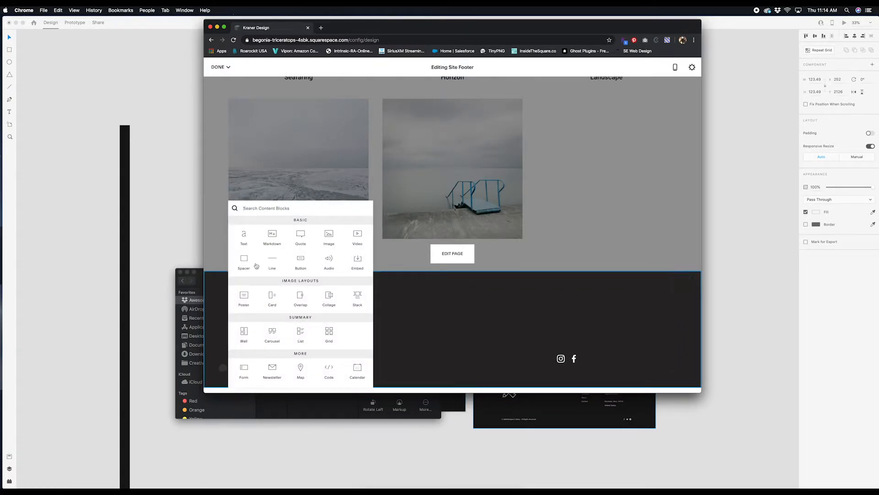
{"action": "left_click", "coordinate": [247, 238]}
{"action": "left_click", "coordinate": [259, 378]}
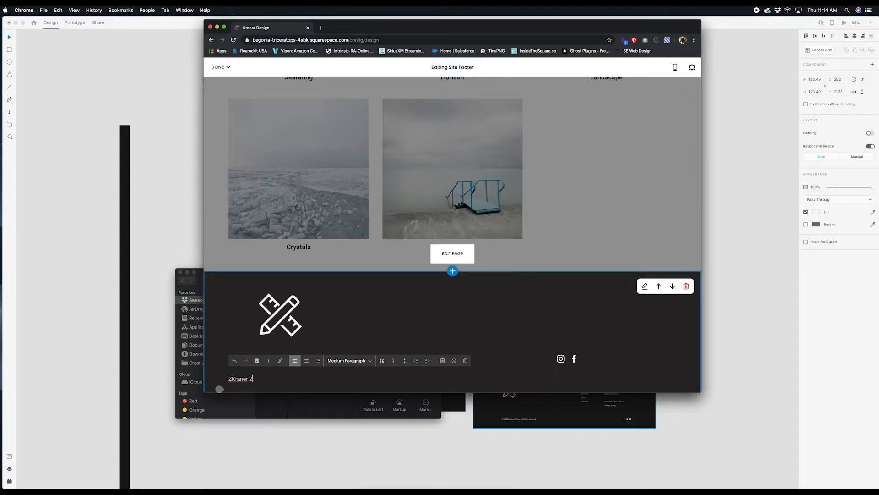
Step: Format the footer's name and year line as Small Paragraph
{"action": "triple_click", "coordinate": [245, 378]}
{"action": "left_click", "coordinate": [347, 360]}
{"action": "left_click", "coordinate": [350, 375]}
{"action": "left_click", "coordinate": [343, 361]}
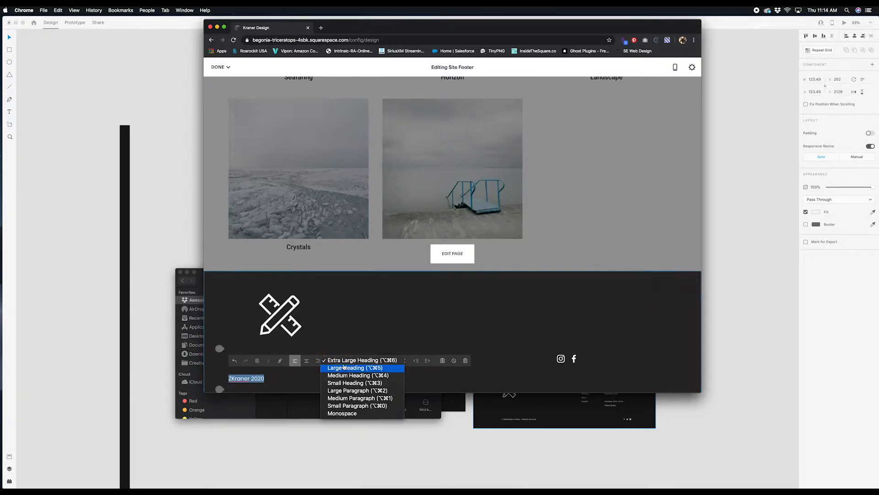
{"action": "left_click", "coordinate": [343, 405]}
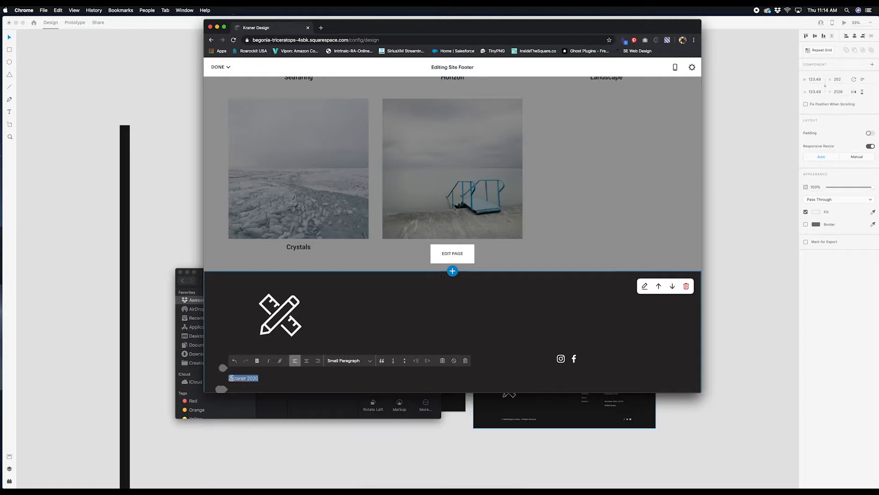
Step: Search the web for "copyright symbol" in a new browser tab and copy the © character from the results
{"action": "left_click", "coordinate": [321, 27]}
{"action": "type", "text": "cop"}
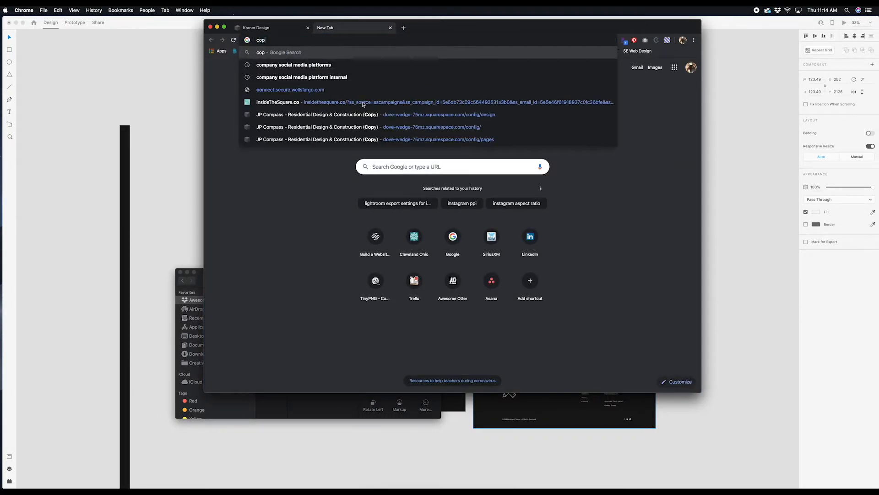
{"action": "type", "text": "yright"}
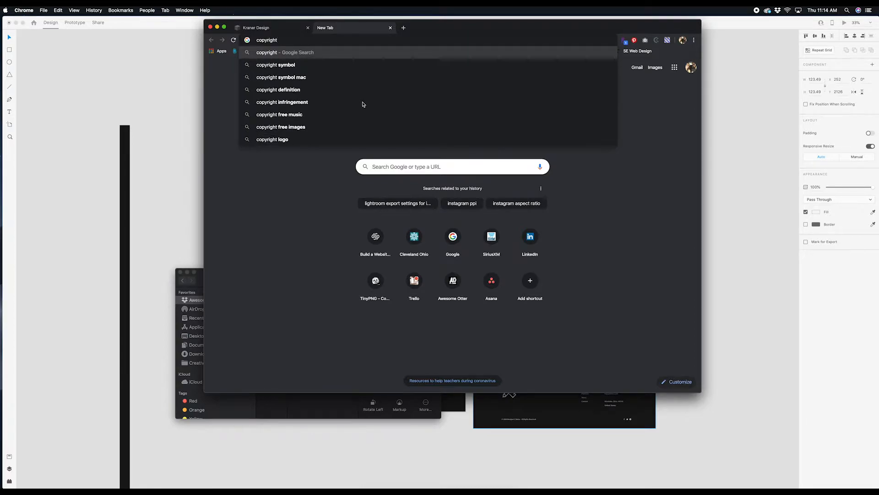
{"action": "left_click", "coordinate": [315, 66]}
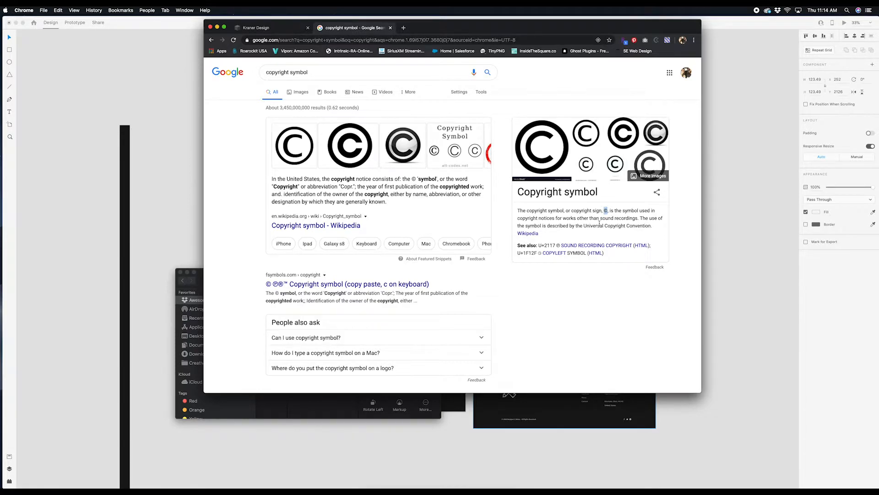
{"action": "key", "text": "super+c"}
Step: Insert "© Copyright" in front of the owner's name in the footer text on the site editor tab
{"action": "left_click", "coordinate": [255, 28]}
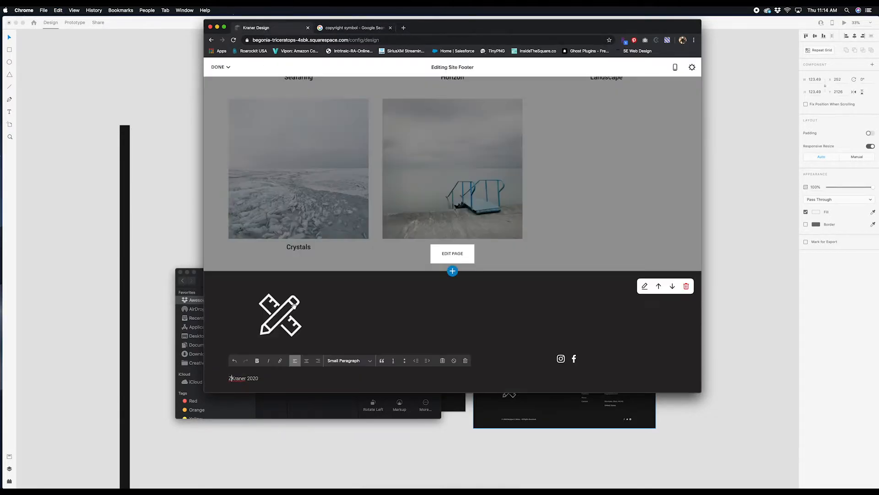
{"action": "key", "text": "super+v"}
{"action": "type", "text": "C"}
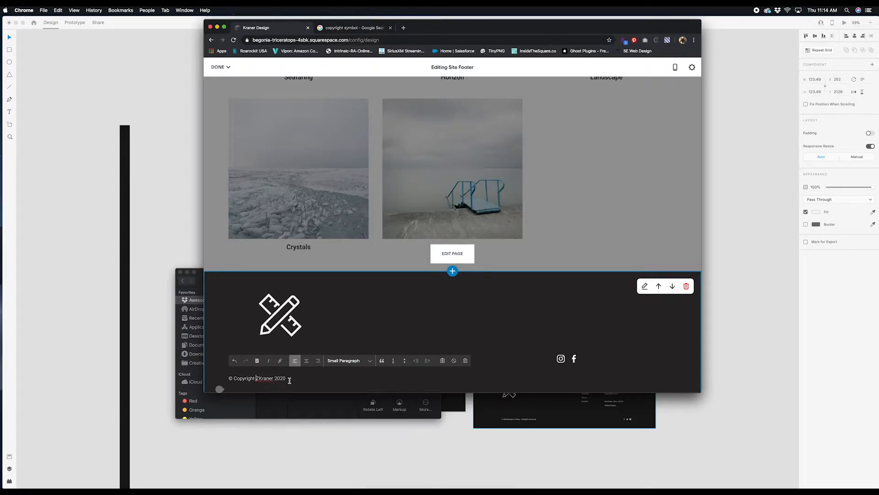
{"action": "left_click", "coordinate": [217, 326]}
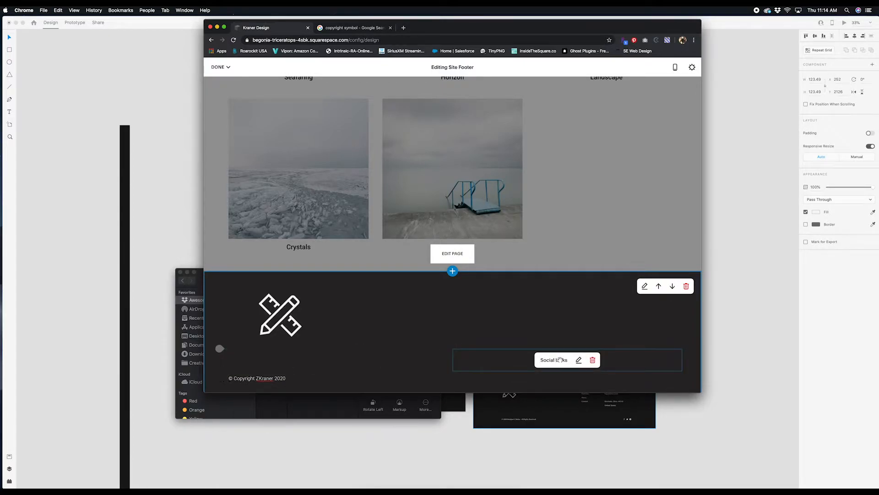
Step: Set the footer's social links to Right alignment, Extra Small size and Regular style, and apply the design
{"action": "left_click", "coordinate": [579, 360]}
{"action": "left_click", "coordinate": [659, 207]}
{"action": "left_click", "coordinate": [615, 237]}
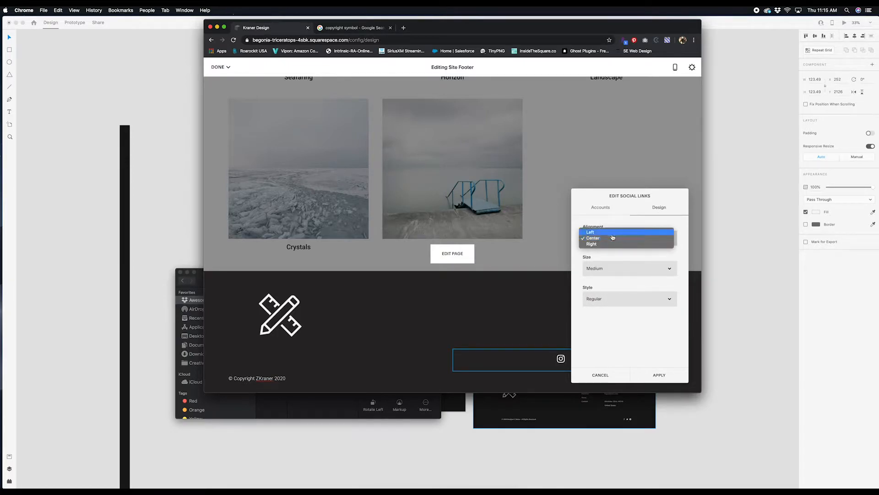
{"action": "left_click", "coordinate": [611, 243]}
{"action": "left_click", "coordinate": [620, 269]}
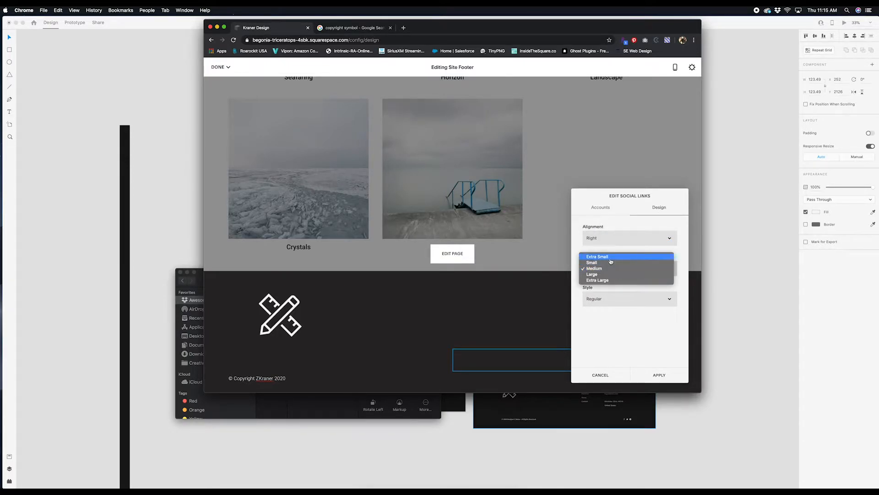
{"action": "left_click", "coordinate": [610, 258]}
{"action": "left_click", "coordinate": [613, 298]}
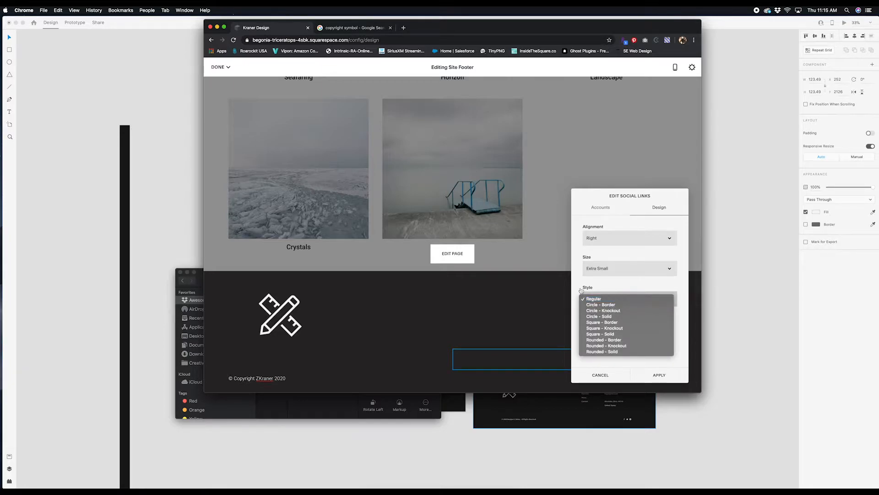
{"action": "left_click", "coordinate": [594, 298]}
{"action": "left_click", "coordinate": [648, 374]}
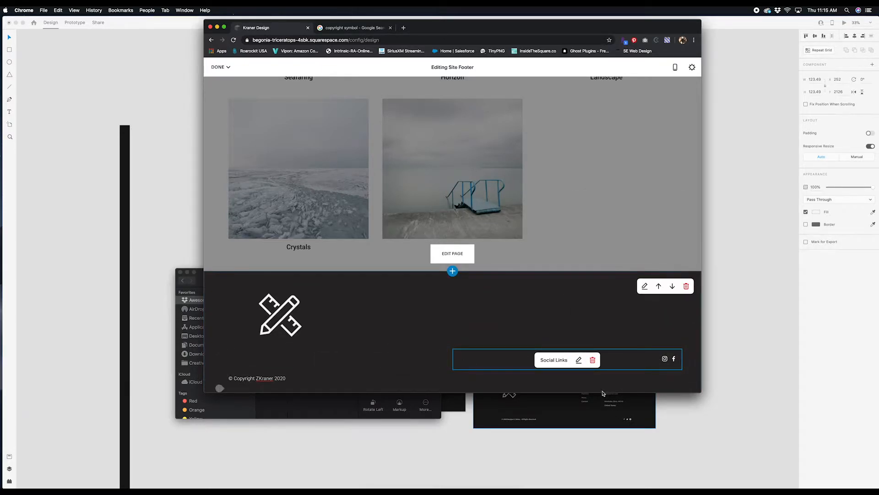
Step: Move the social links into the same row as the copyright text and delete the spacer above that row
{"action": "left_click_drag", "start_coordinate": [522, 357], "coordinate": [446, 347]}
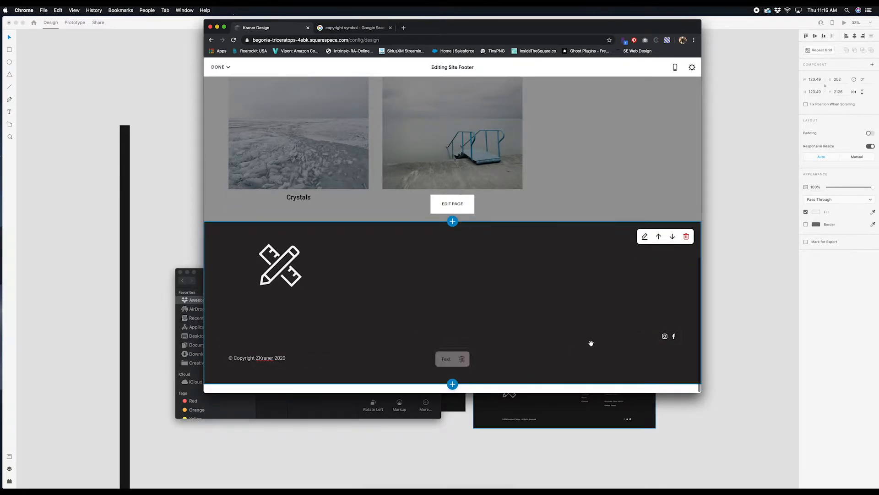
{"action": "left_click_drag", "start_coordinate": [615, 340], "coordinate": [679, 367]}
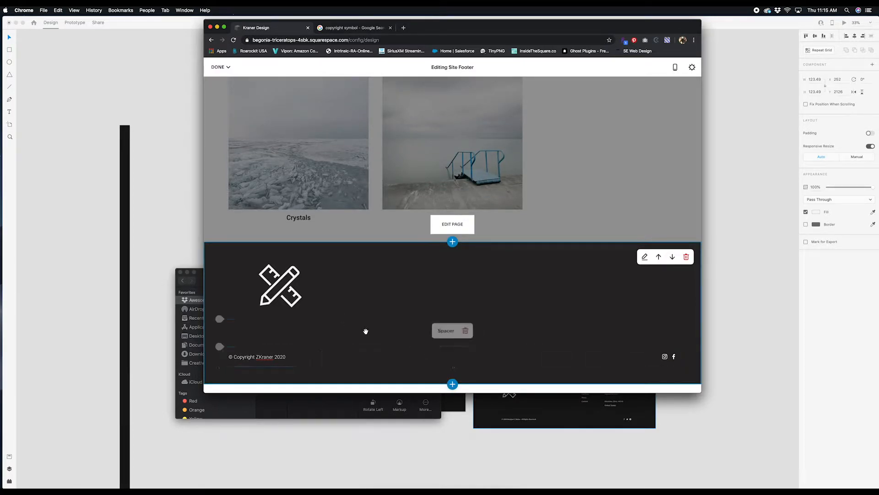
{"action": "left_click", "coordinate": [467, 331]}
{"action": "left_click", "coordinate": [477, 336]}
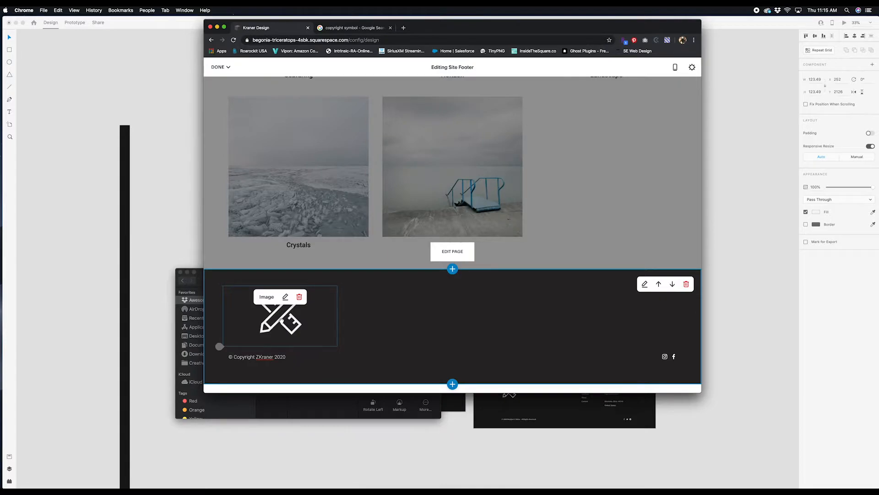
Step: Narrow the footer icon's column and save the finished footer, leaving the editor
{"action": "left_click", "coordinate": [279, 320]}
{"action": "left_click_drag", "start_coordinate": [338, 318], "coordinate": [296, 319]}
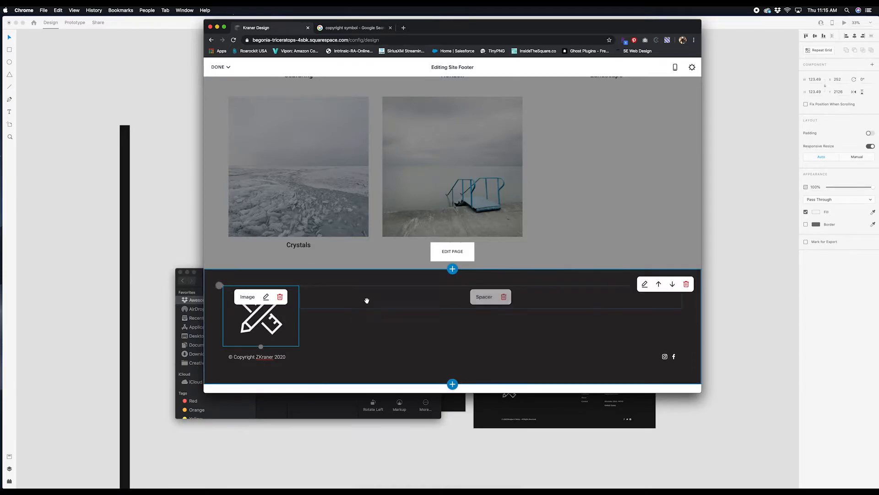
{"action": "left_click", "coordinate": [219, 67]}
{"action": "left_click", "coordinate": [218, 81]}
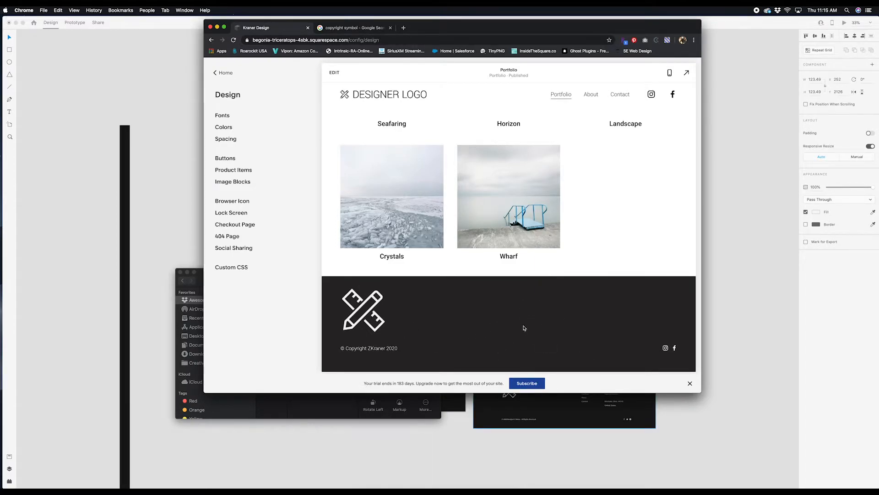
{"action": "scroll", "coordinate": [520, 327], "scroll_direction": "up", "scroll_amount": 3}
{"action": "scroll", "coordinate": [518, 327], "scroll_direction": "up", "scroll_amount": 10}
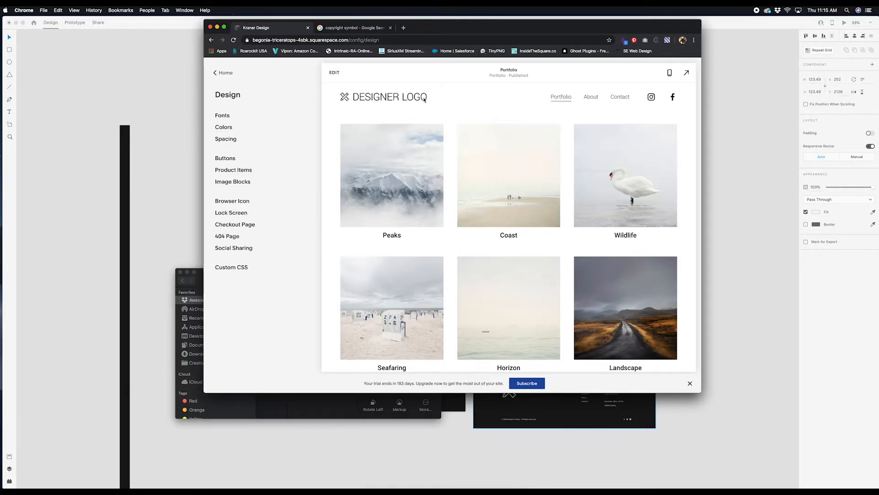
{"action": "scroll", "coordinate": [517, 270], "scroll_direction": "down", "scroll_amount": 5}
{"action": "scroll", "coordinate": [437, 316], "scroll_direction": "up", "scroll_amount": 5}
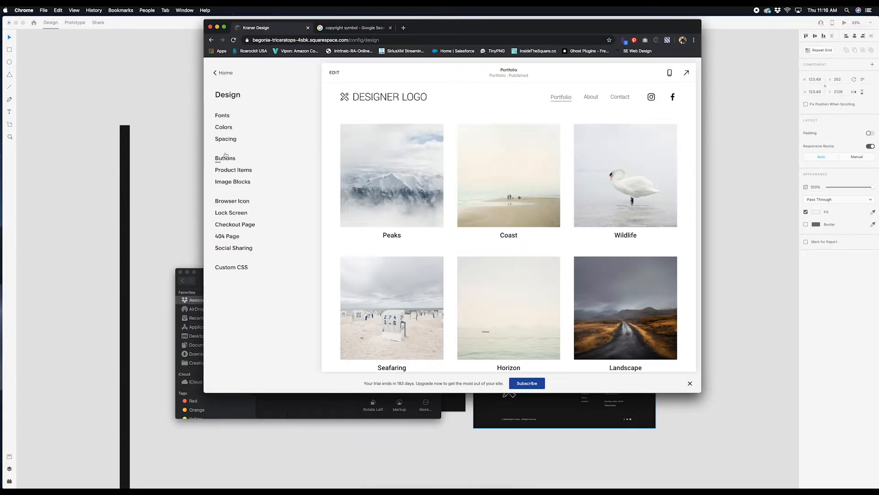
Step: View the services offered for connection in the site's Connected Accounts settings, and return to the main site menu
{"action": "left_click", "coordinate": [226, 74]}
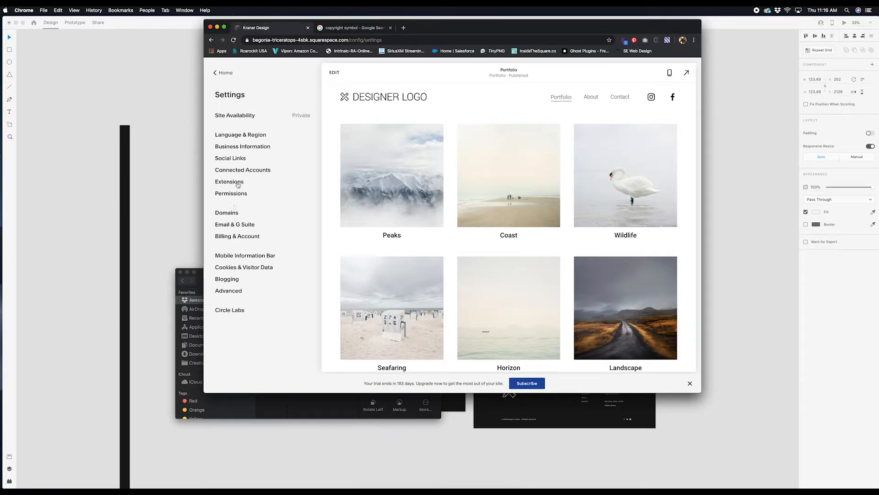
{"action": "left_click", "coordinate": [239, 170]}
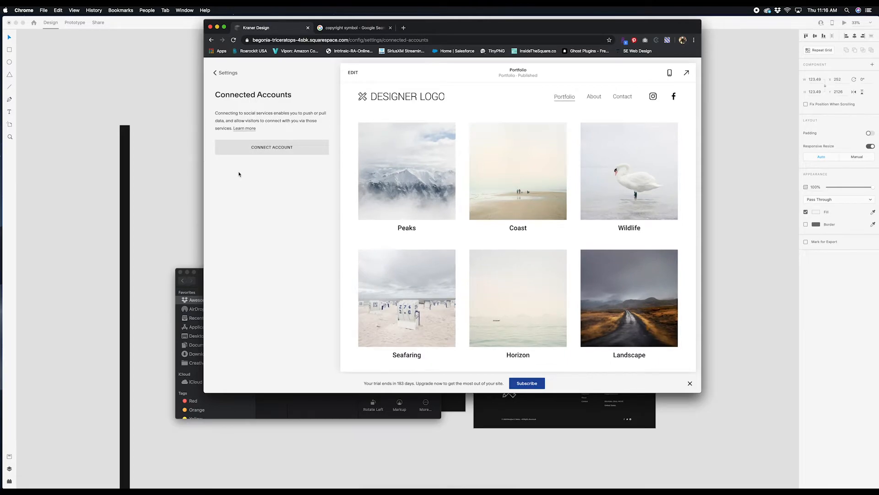
{"action": "left_click", "coordinate": [266, 149]}
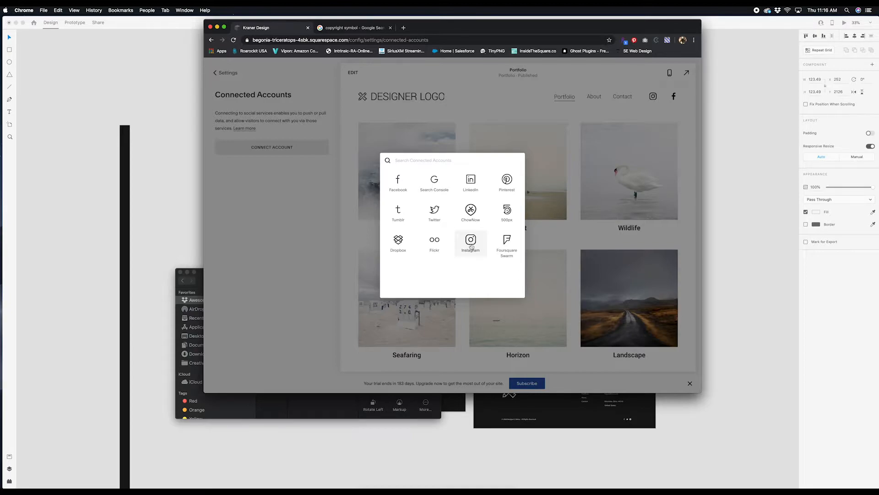
{"action": "left_click", "coordinate": [251, 220]}
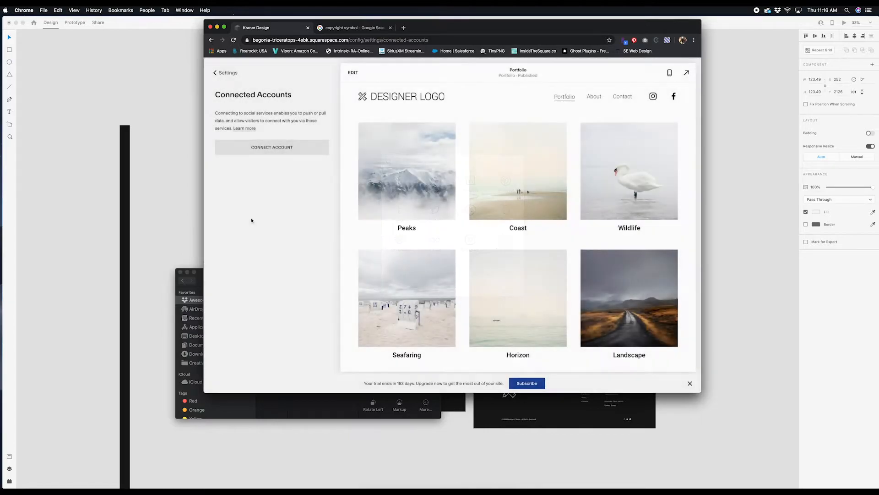
{"action": "left_click", "coordinate": [227, 74]}
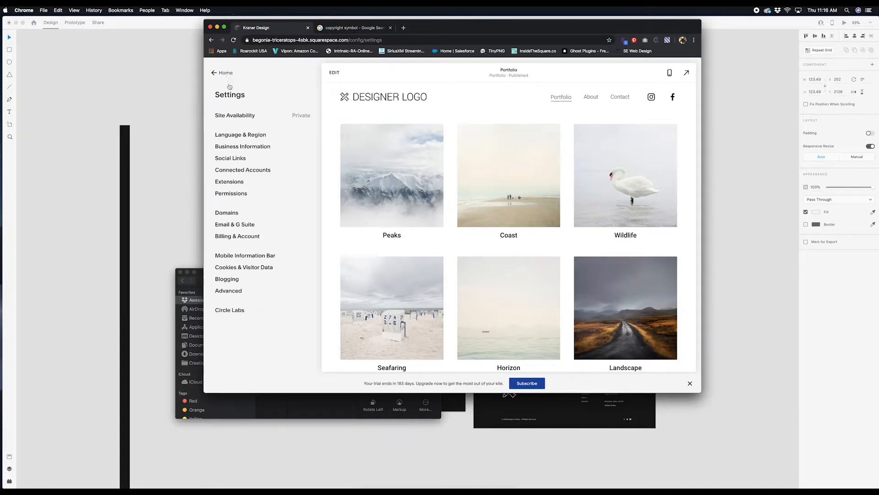
{"action": "left_click", "coordinate": [234, 77]}
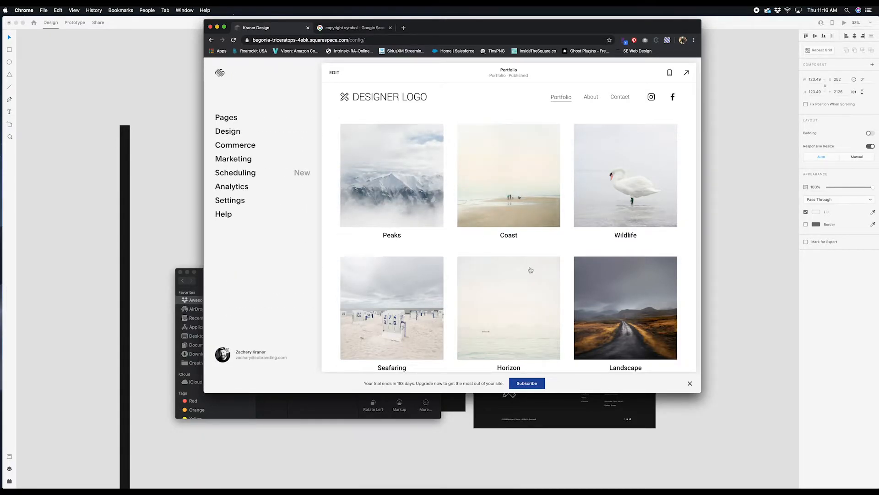
Step: Open the site's About page, enlarge the browser window and dismiss the trial reminder for all contributors
{"action": "left_click", "coordinate": [592, 99]}
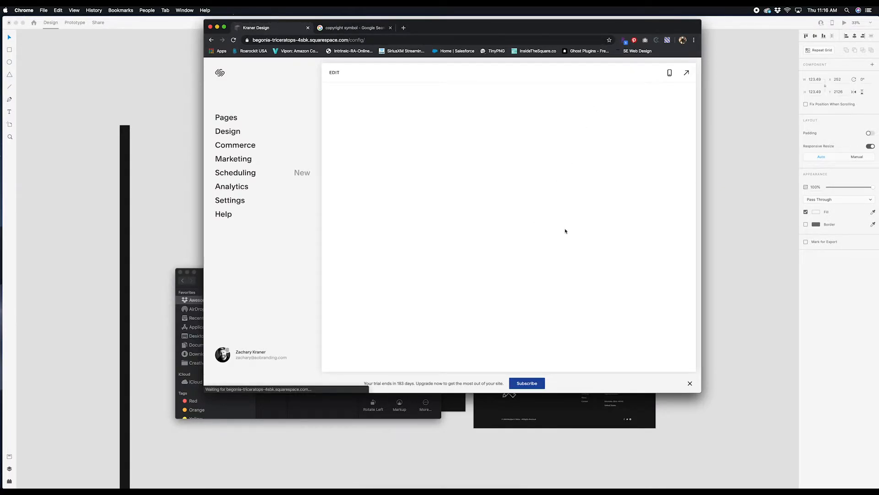
{"action": "left_click_drag", "start_coordinate": [699, 389], "coordinate": [740, 400]}
{"action": "left_click", "coordinate": [732, 394]}
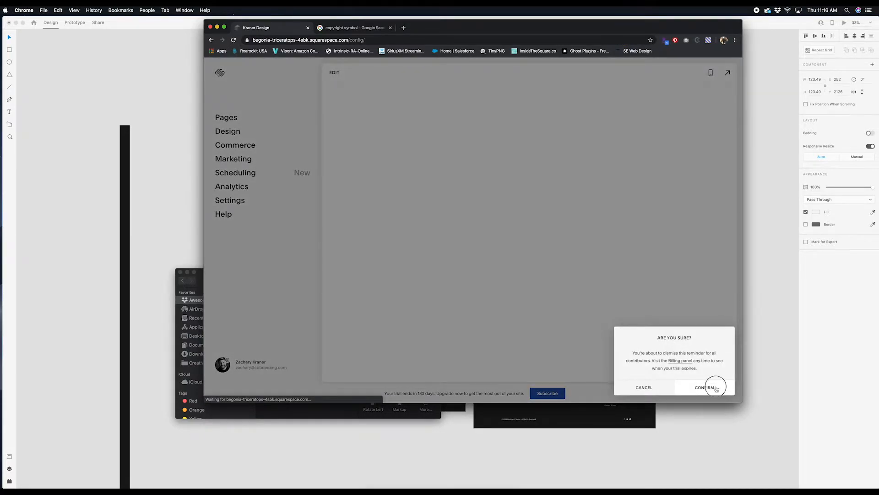
{"action": "left_click", "coordinate": [711, 385]}
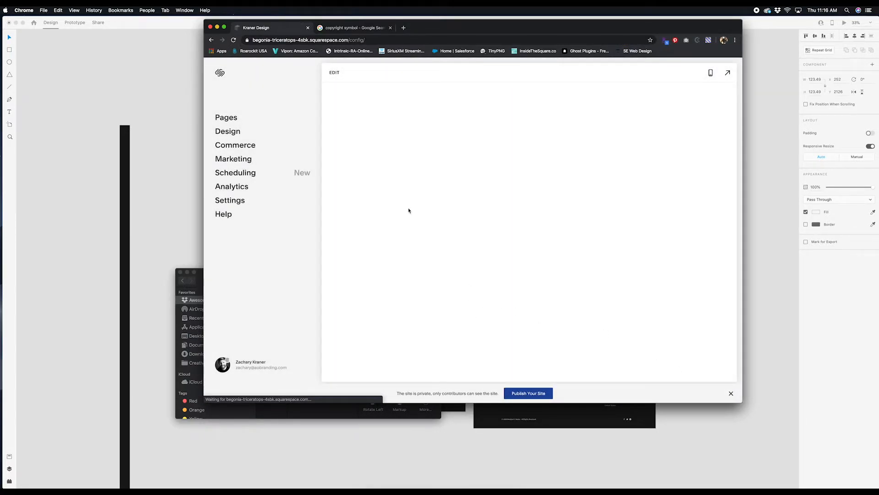
Step: Close the copyright symbol search tab and look over the About page's default content
{"action": "left_click", "coordinate": [381, 28]}
{"action": "left_click", "coordinate": [390, 28]}
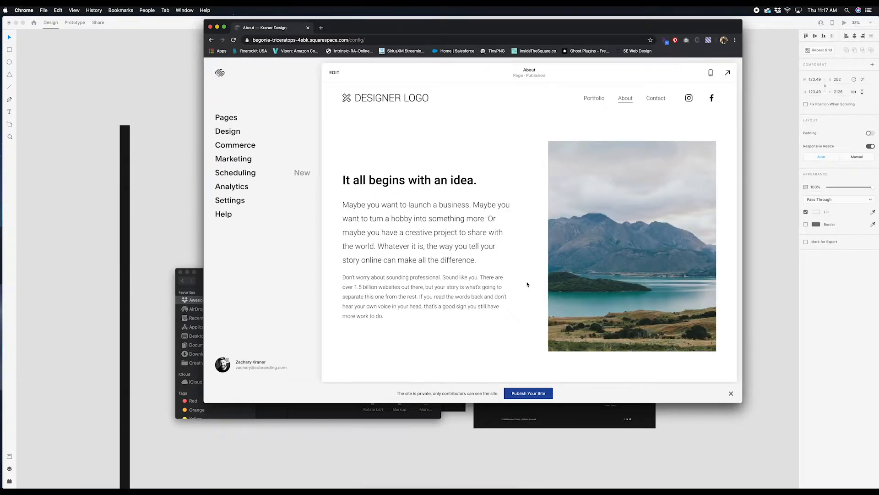
{"action": "scroll", "coordinate": [527, 284], "scroll_direction": "down", "scroll_amount": 3}
{"action": "scroll", "coordinate": [525, 280], "scroll_direction": "up", "scroll_amount": 3}
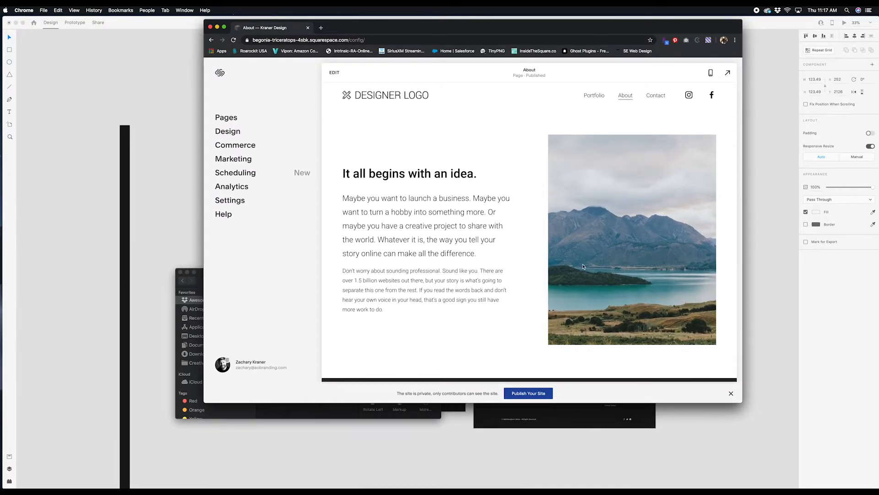
Step: Switch to Adobe XD and examine the About page mockup's banner, portrait and text layout
{"action": "key", "text": "super+Tab"}
{"action": "scroll", "coordinate": [582, 277], "scroll_direction": "down", "scroll_amount": 10}
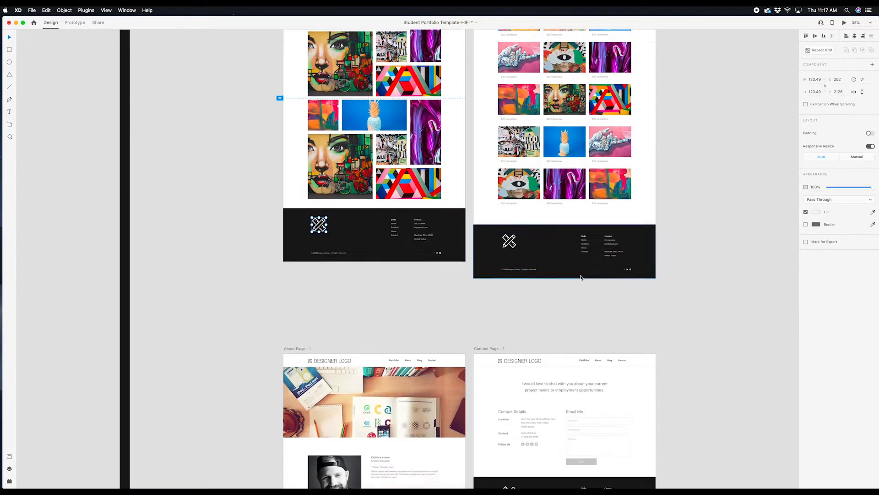
{"action": "scroll", "coordinate": [365, 287], "scroll_direction": "down", "scroll_amount": 2}
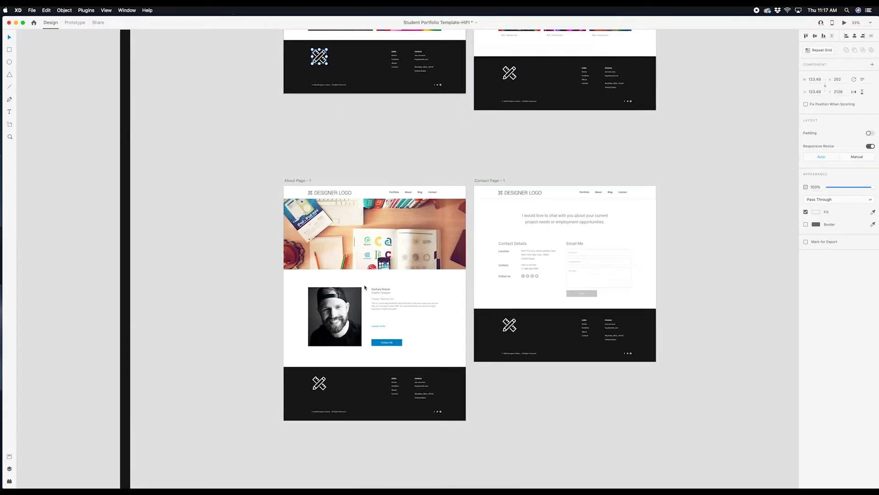
{"action": "scroll", "coordinate": [365, 287], "scroll_direction": "up", "scroll_amount": 3}
{"action": "scroll", "coordinate": [365, 287], "scroll_direction": "left", "scroll_amount": 3}
{"action": "scroll", "coordinate": [365, 287], "scroll_direction": "down", "scroll_amount": 2}
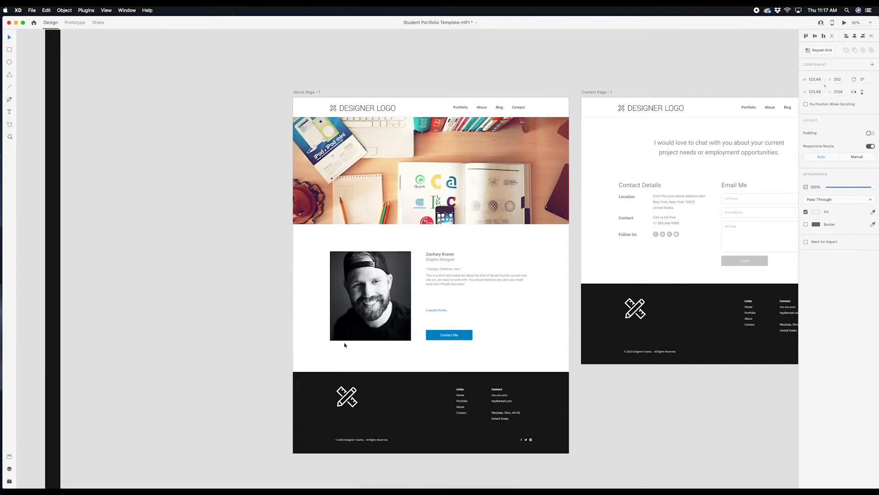
Step: Back in Chrome, edit the About page and add the mountain Headlines section reading "Whatever it is, the way you tell your story online..." above the footer
{"action": "key", "text": "ctrl+Up"}
{"action": "left_click", "coordinate": [644, 200]}
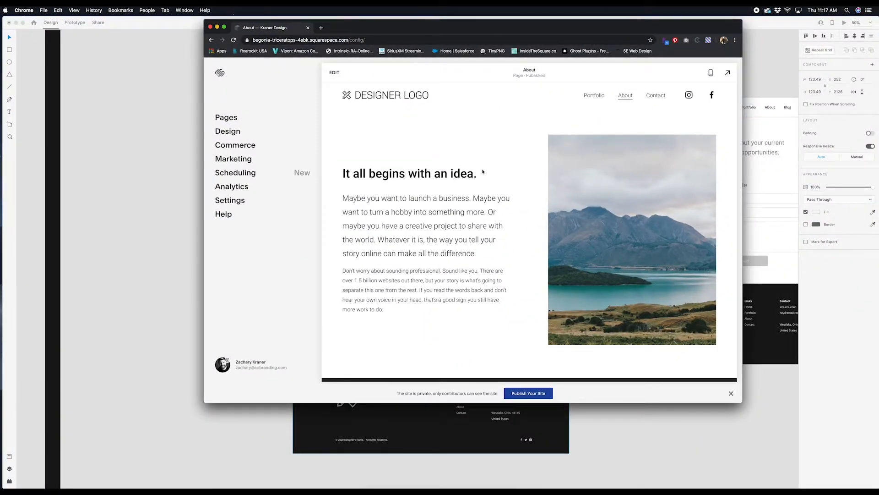
{"action": "left_click", "coordinate": [336, 75]}
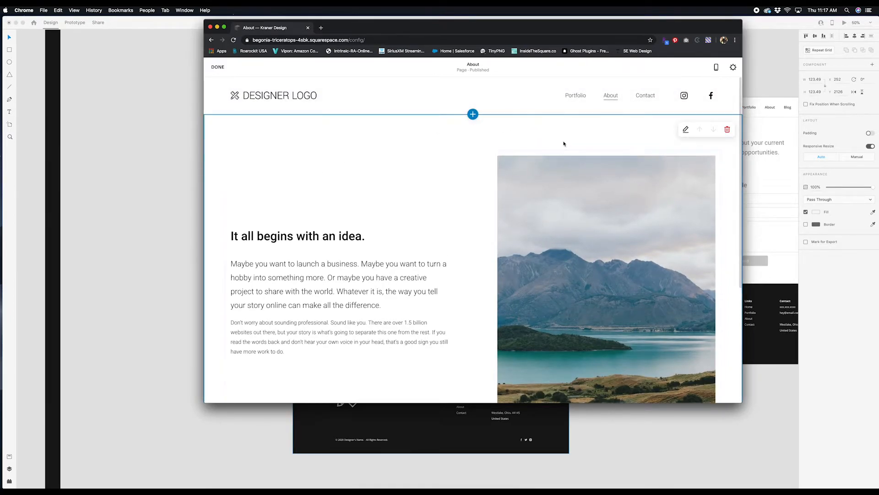
{"action": "scroll", "coordinate": [507, 192], "scroll_direction": "down", "scroll_amount": 4}
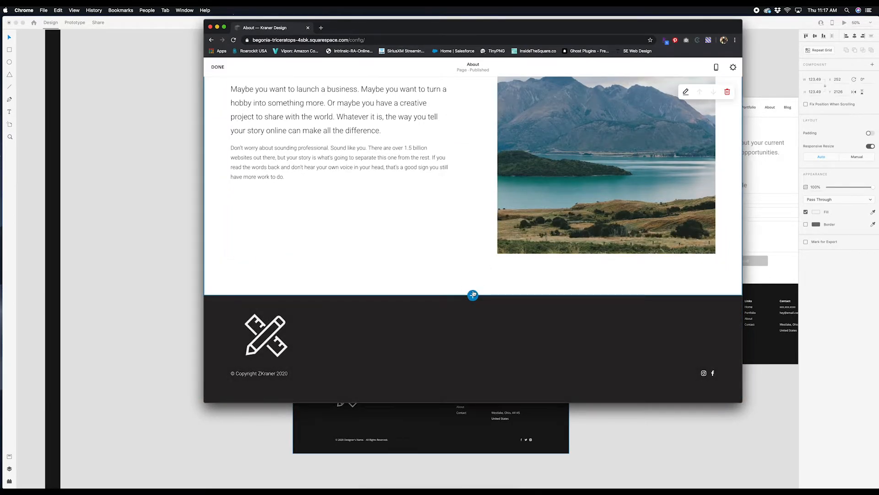
{"action": "left_click", "coordinate": [473, 295]}
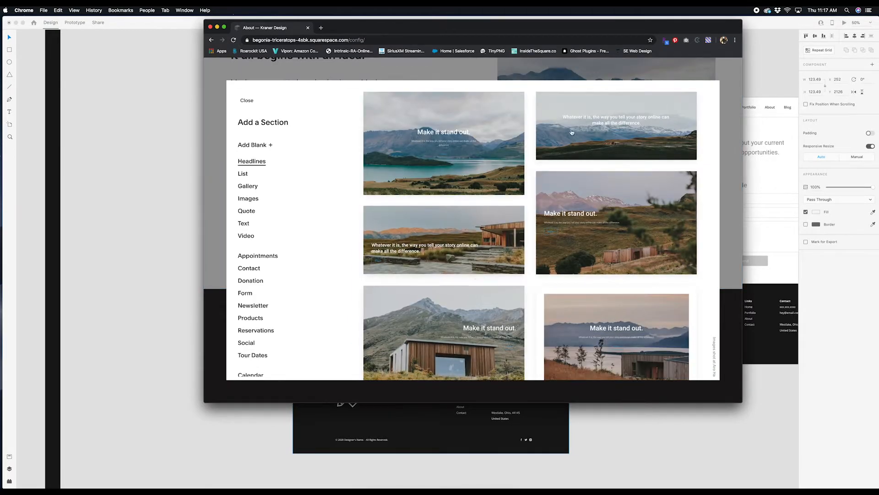
{"action": "left_click", "coordinate": [598, 123]}
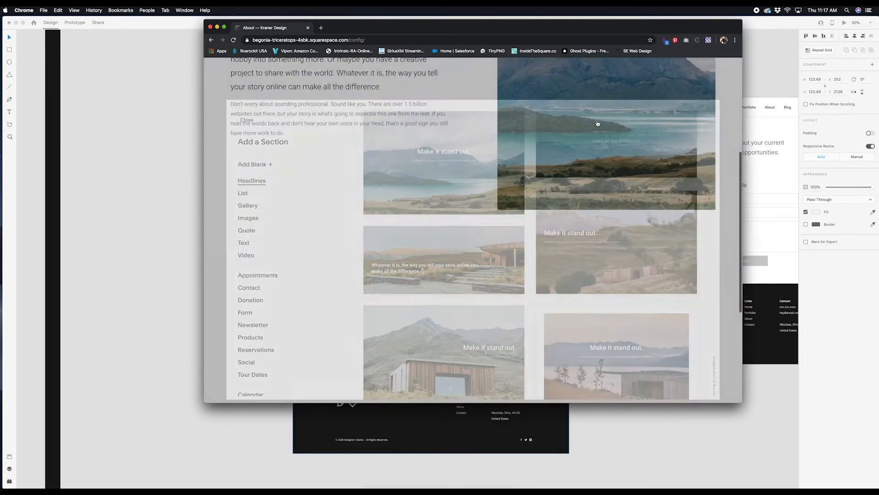
Step: Delete the button and headline text blocks from the new mountain image section
{"action": "left_click", "coordinate": [493, 223]}
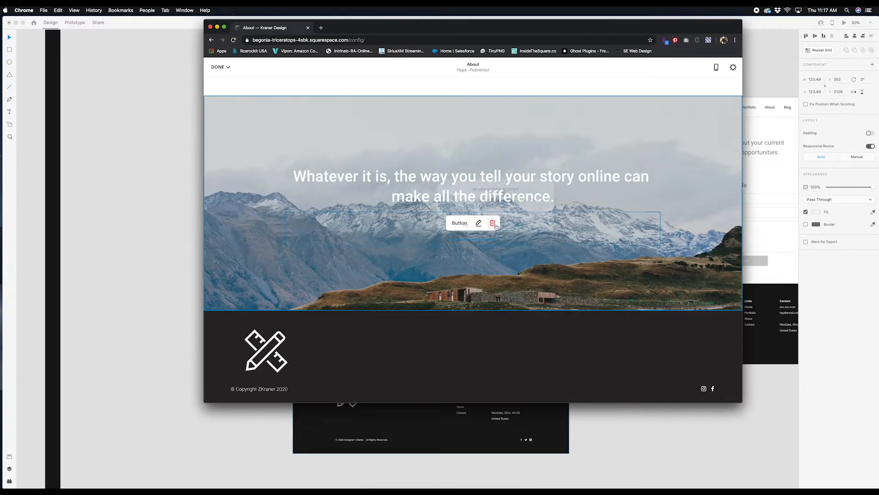
{"action": "left_click", "coordinate": [509, 227]}
{"action": "left_click", "coordinate": [484, 189]}
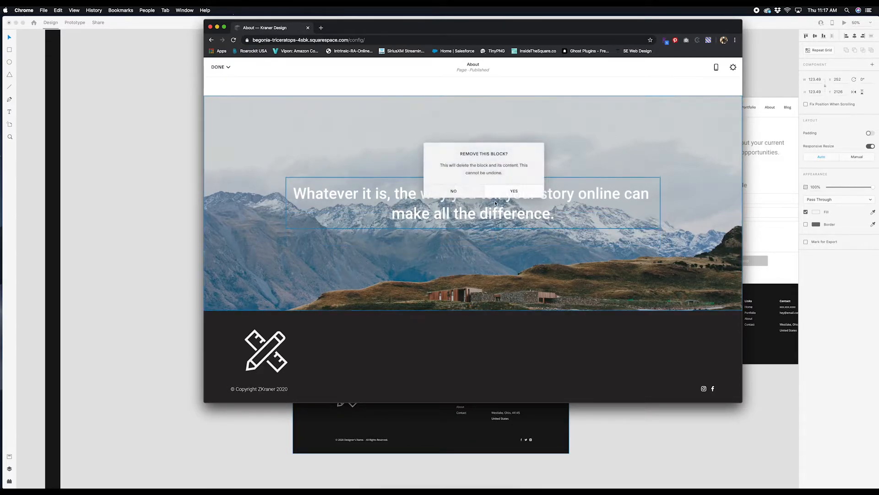
{"action": "left_click", "coordinate": [499, 193]}
Step: Set the mountain image section's height to S and move the section above the existing text and image section
{"action": "left_click", "coordinate": [686, 112]}
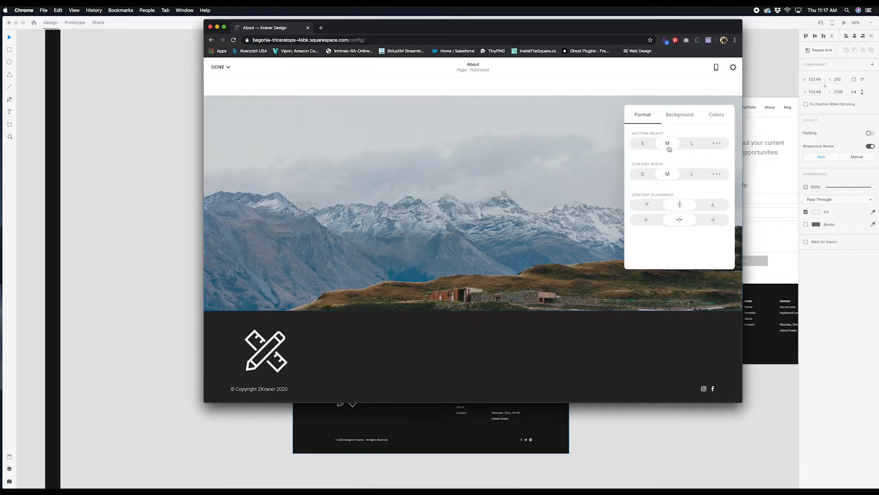
{"action": "left_click", "coordinate": [643, 143]}
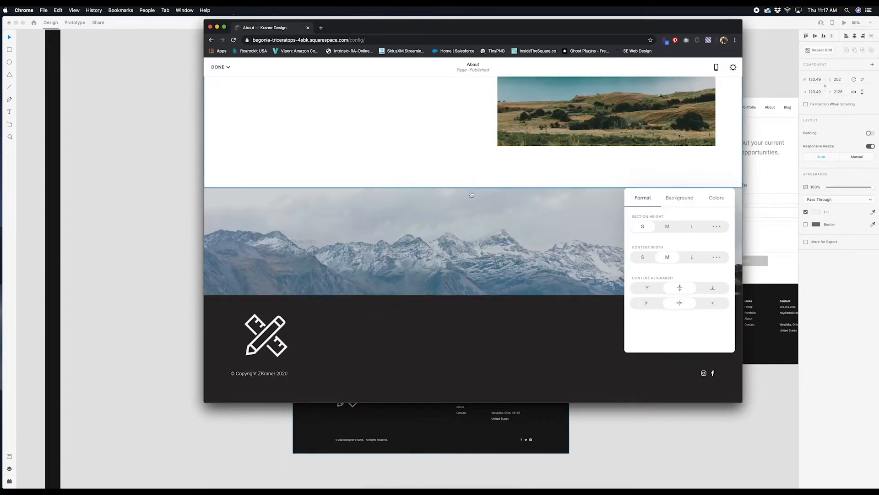
{"action": "left_click", "coordinate": [435, 184]}
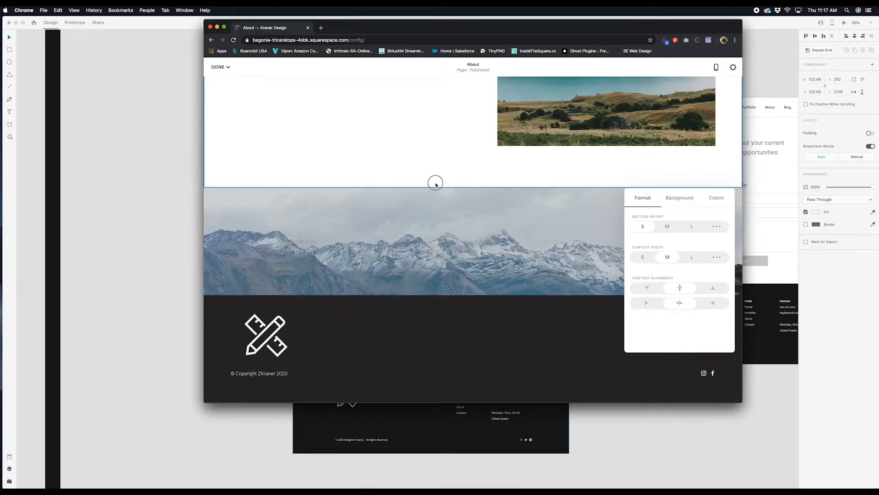
{"action": "left_click", "coordinate": [701, 203]}
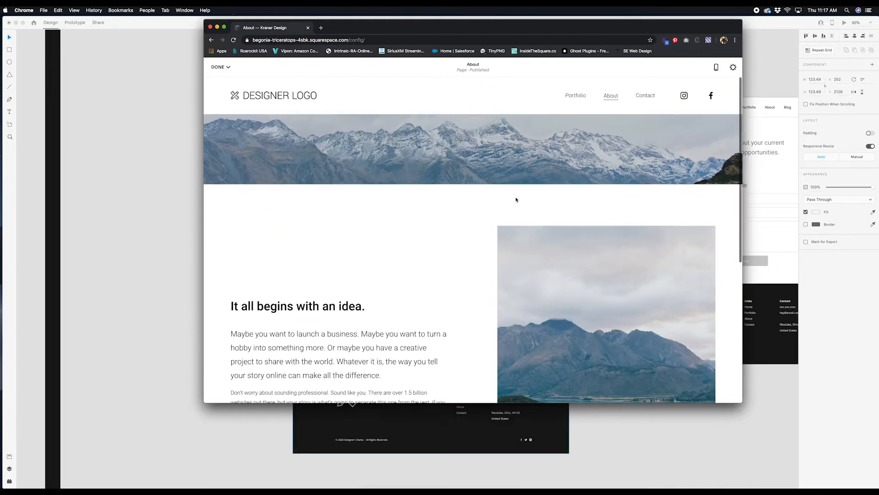
Step: Set the mountain banner section's height to M and close its format settings
{"action": "mouse_move", "coordinate": [417, 93]}
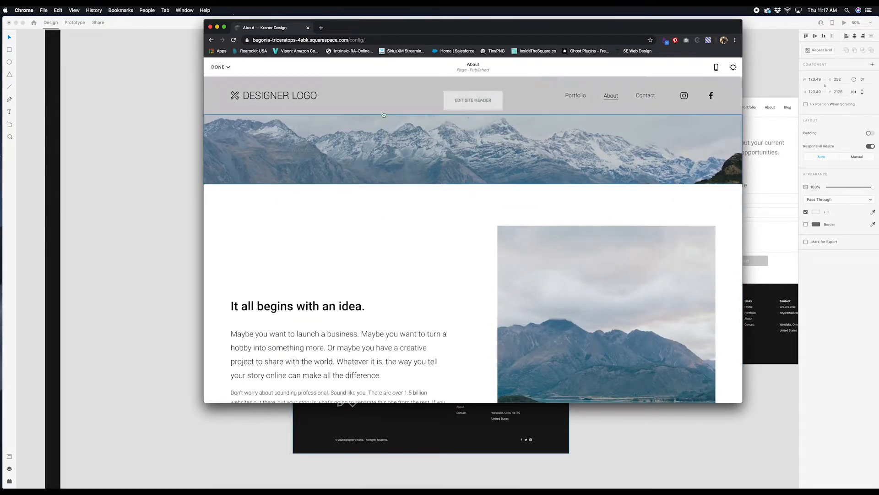
{"action": "left_click", "coordinate": [686, 129]}
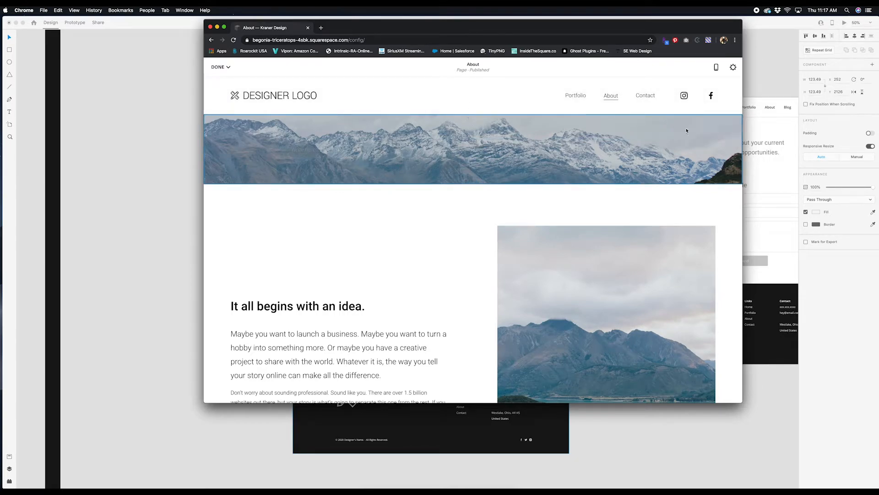
{"action": "left_click", "coordinate": [668, 111]}
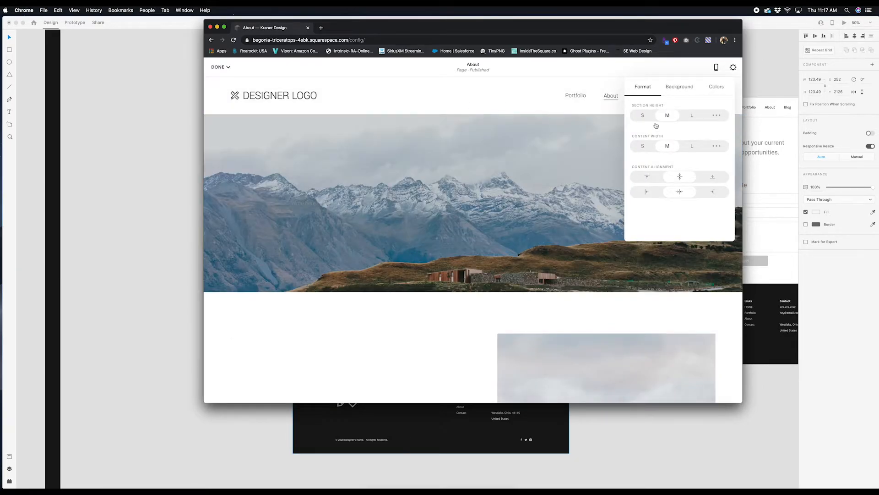
{"action": "left_click", "coordinate": [471, 300]}
Step: Delete the lake image block with its "It all begins with an idea." text from the section below the banner
{"action": "scroll", "coordinate": [579, 316], "scroll_direction": "down", "scroll_amount": 4}
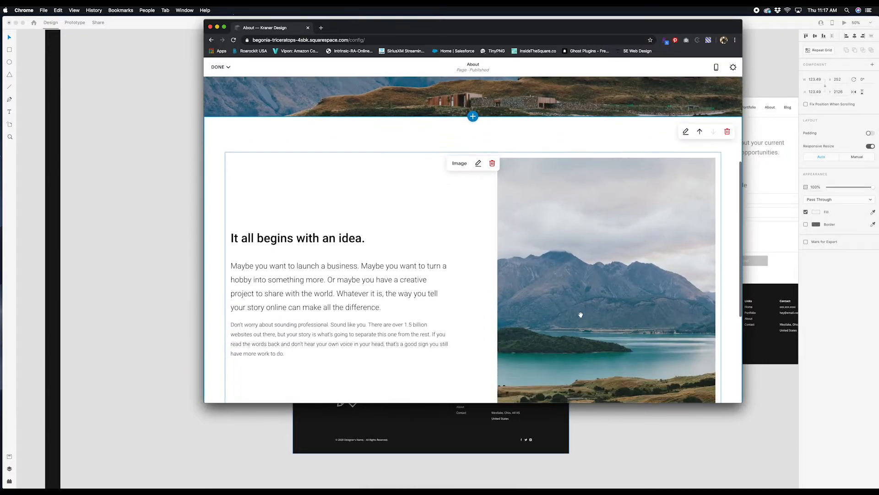
{"action": "scroll", "coordinate": [581, 314], "scroll_direction": "up", "scroll_amount": 5}
{"action": "scroll", "coordinate": [581, 314], "scroll_direction": "down", "scroll_amount": 5}
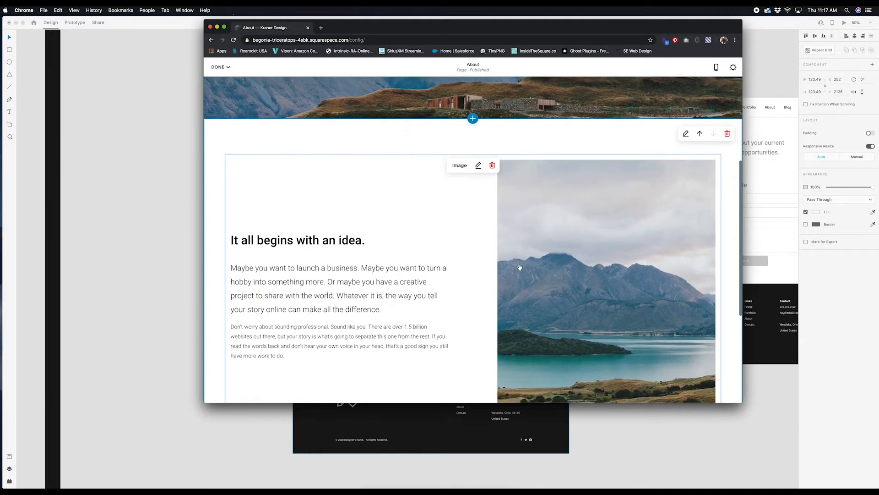
{"action": "scroll", "coordinate": [520, 267], "scroll_direction": "down", "scroll_amount": 3}
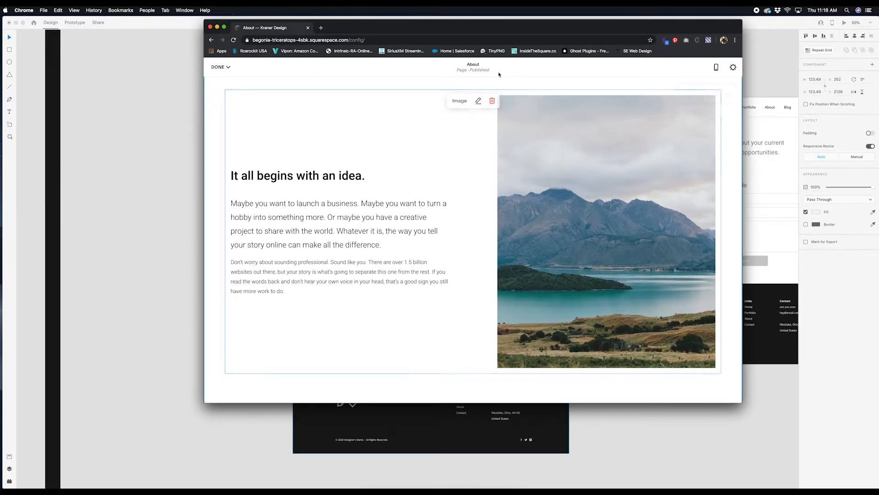
{"action": "left_click", "coordinate": [727, 95]}
{"action": "left_click", "coordinate": [521, 114]}
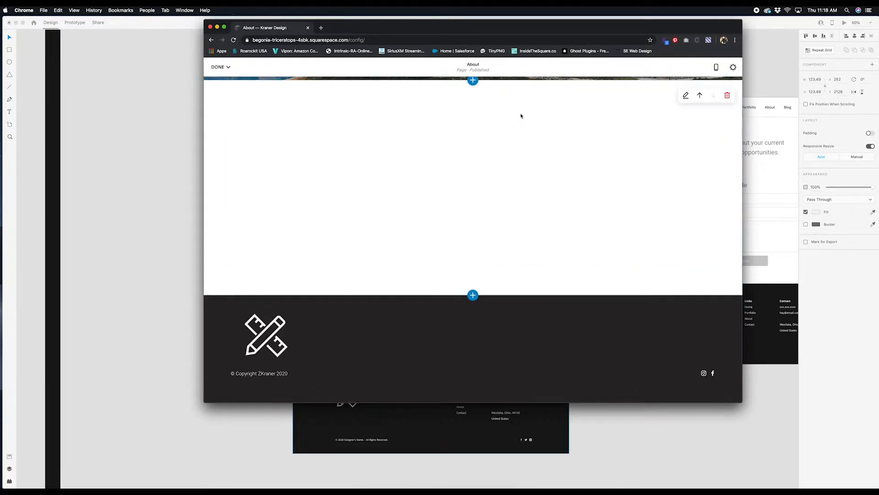
Step: Compare the About page's banner with the banner of the Adobe XD mockup, and return to the Squarespace editor in Chrome
{"action": "scroll", "coordinate": [456, 194], "scroll_direction": "up", "scroll_amount": 5}
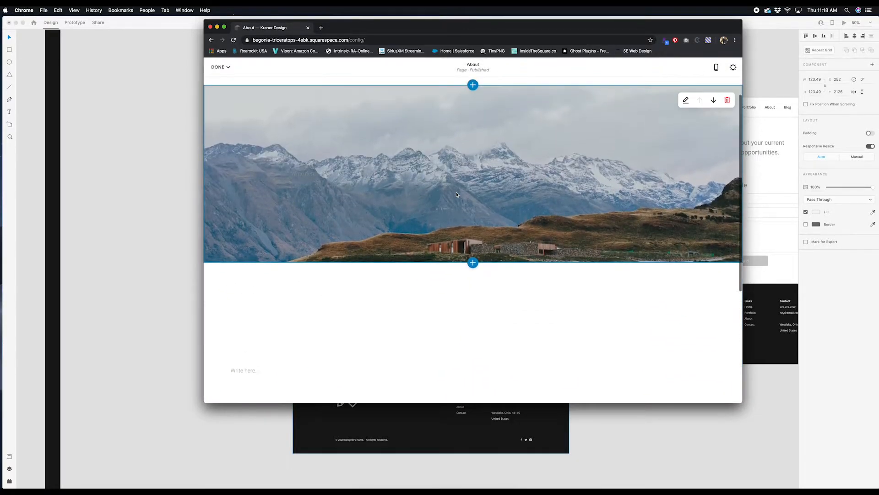
{"action": "scroll", "coordinate": [493, 151], "scroll_direction": "up", "scroll_amount": 2}
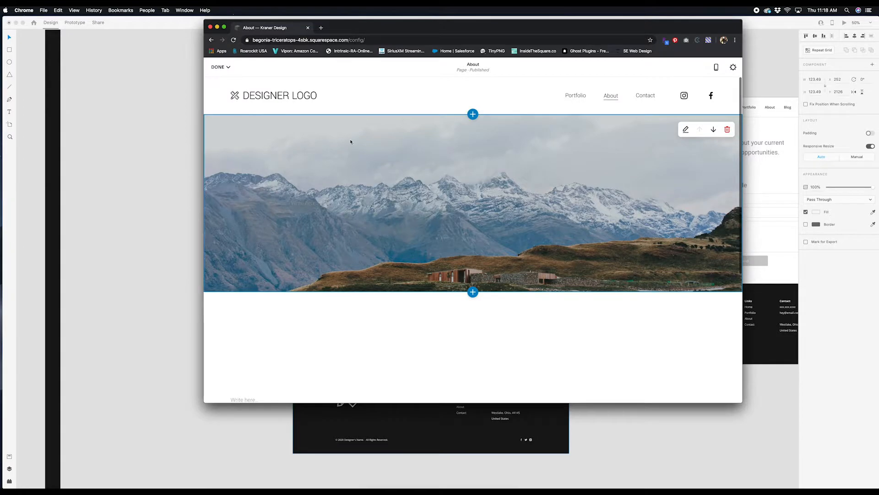
{"action": "left_click", "coordinate": [161, 226]}
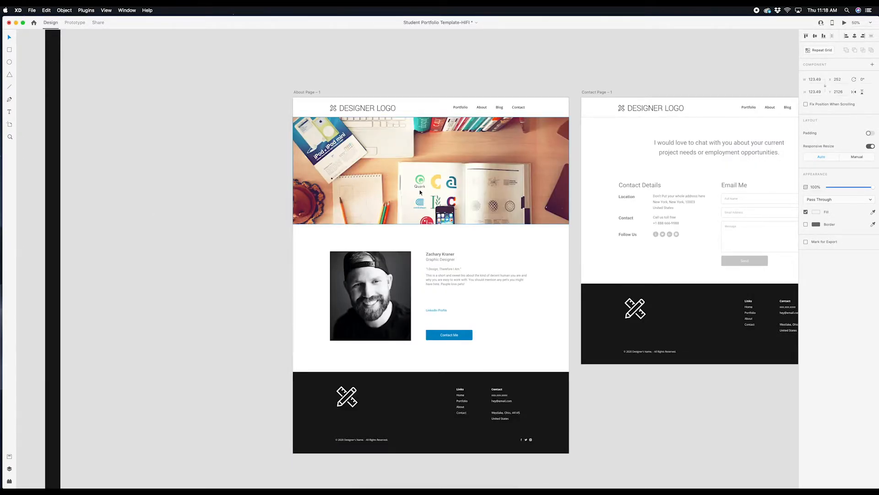
{"action": "key", "text": "ctrl+Up"}
{"action": "left_click", "coordinate": [325, 292]}
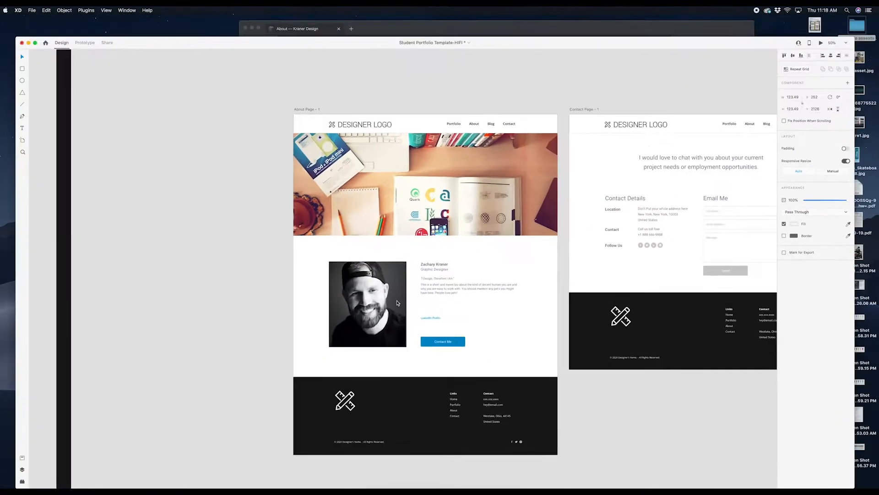
{"action": "scroll", "coordinate": [471, 287], "scroll_direction": "right", "scroll_amount": 3}
{"action": "scroll", "coordinate": [471, 287], "scroll_direction": "left", "scroll_amount": 3}
{"action": "key", "text": "ctrl+Up"}
{"action": "left_click", "coordinate": [648, 197]}
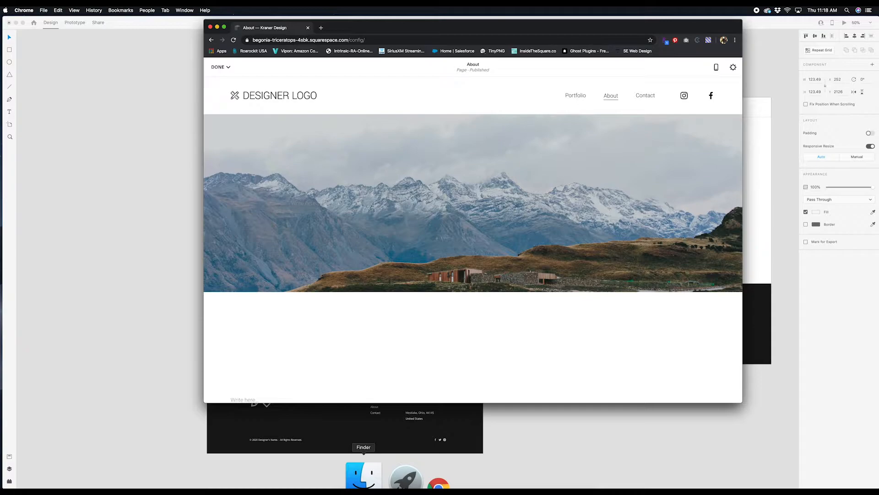
Step: In a new Finder window, select the overhead desk photo in the Desktop's "portfolio assests" folder
{"action": "right_click", "coordinate": [363, 477]}
{"action": "left_click", "coordinate": [383, 326]}
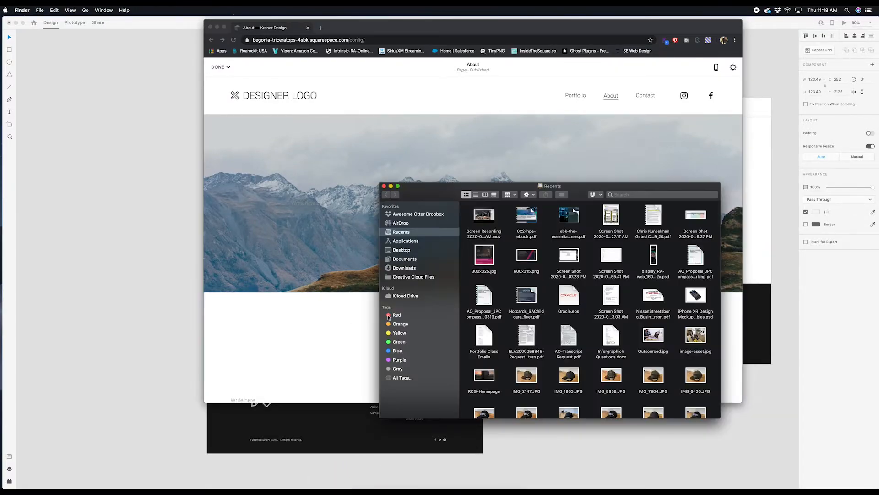
{"action": "left_click", "coordinate": [403, 250]}
{"action": "left_click", "coordinate": [483, 242]}
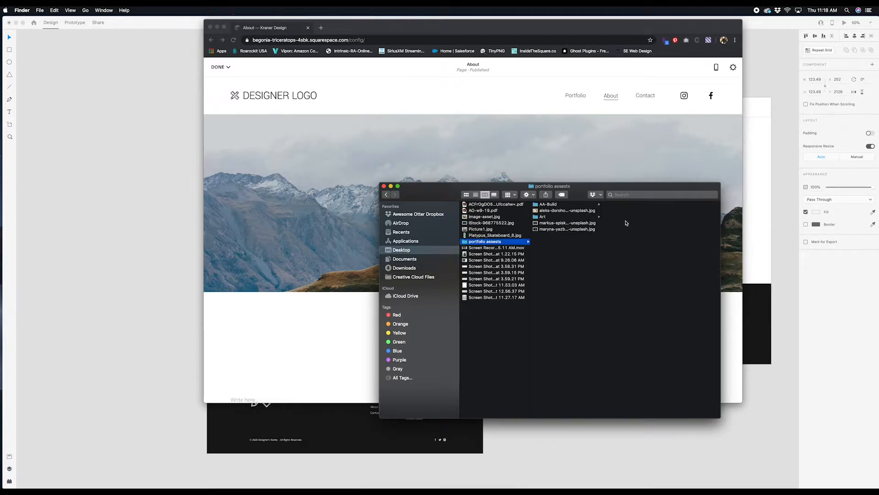
{"action": "left_click", "coordinate": [552, 217]}
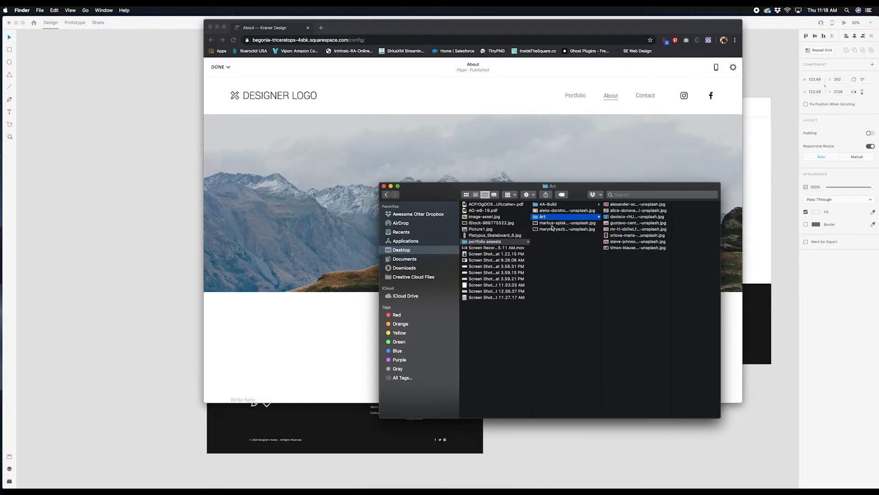
{"action": "left_click", "coordinate": [554, 211]}
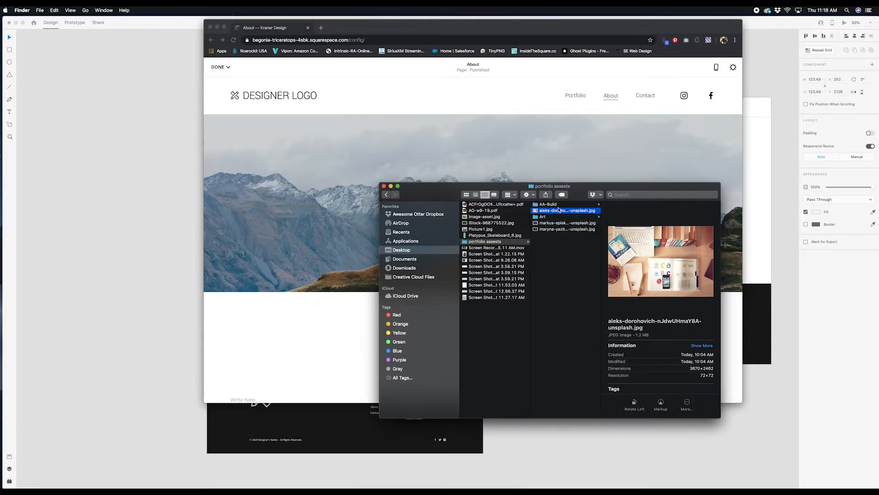
Step: Switch to Photoshop and open the overhead desk photo from the Finder's portfolio assests folder
{"action": "left_click_drag", "start_coordinate": [578, 189], "coordinate": [331, 201]}
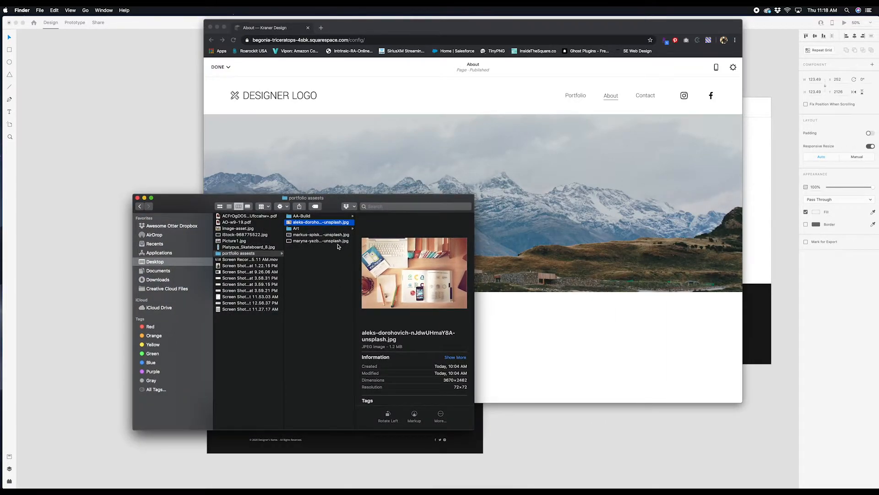
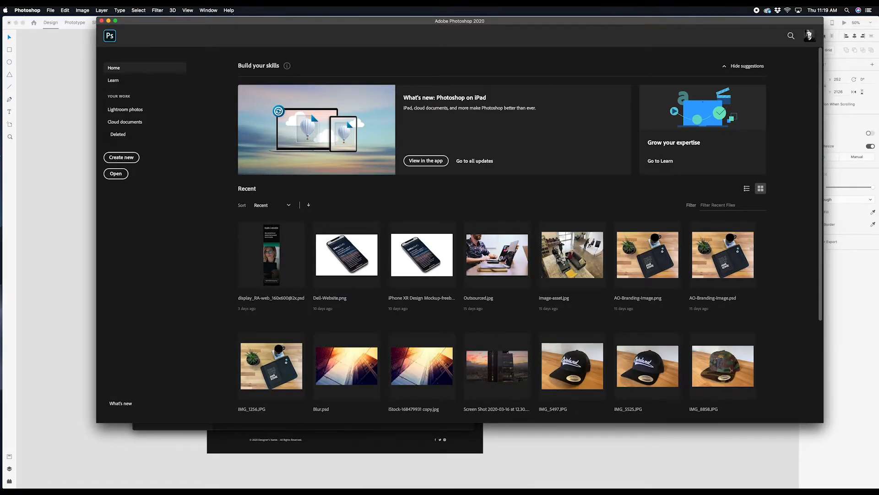
{"action": "left_click", "coordinate": [373, 476]}
{"action": "left_click_drag", "start_coordinate": [317, 225], "coordinate": [510, 207]}
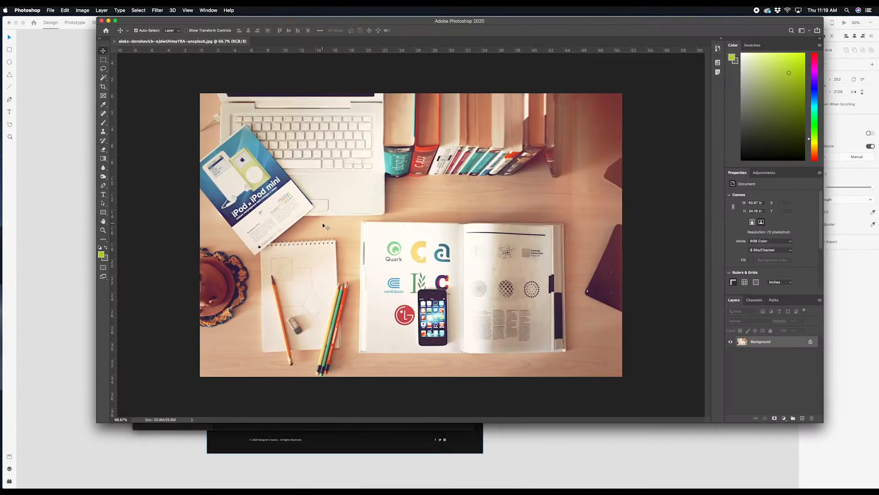
{"action": "right_click", "coordinate": [323, 224]}
{"action": "left_click", "coordinate": [169, 244]}
Step: Resize the desk photo to a width of 1920 pixels, keeping its proportions
{"action": "left_click", "coordinate": [88, 12]}
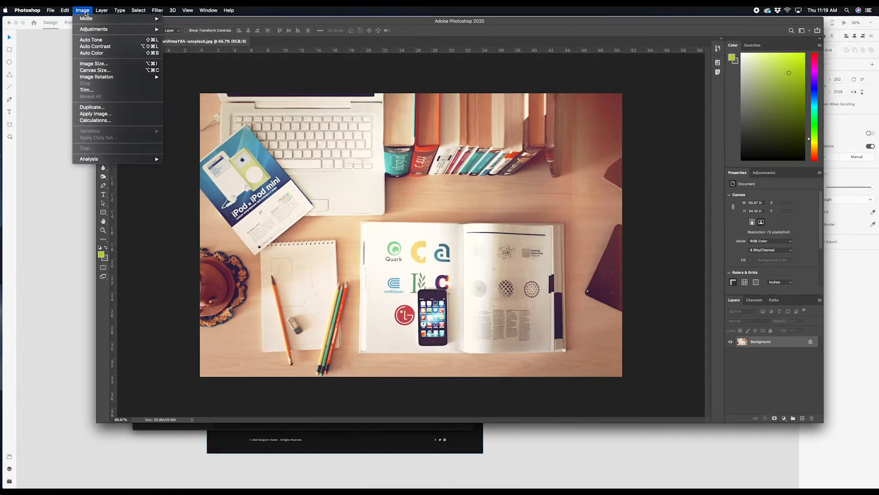
{"action": "left_click", "coordinate": [98, 64]}
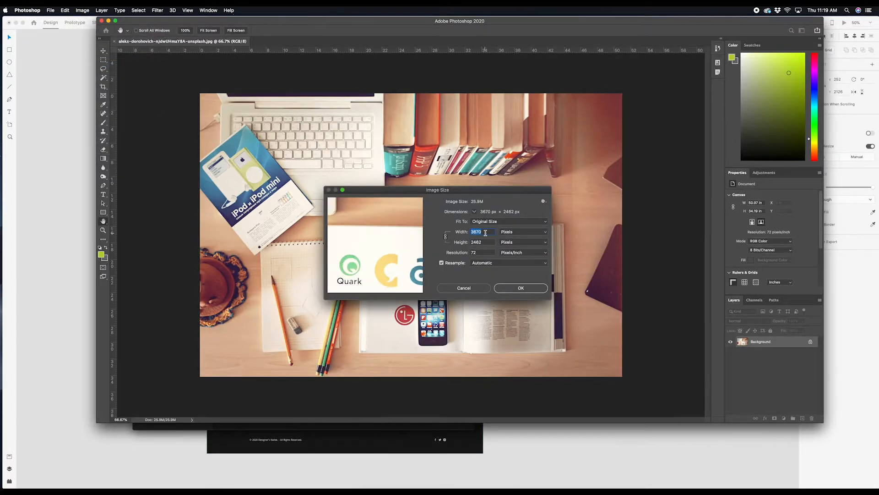
{"action": "type", "text": "1920"}
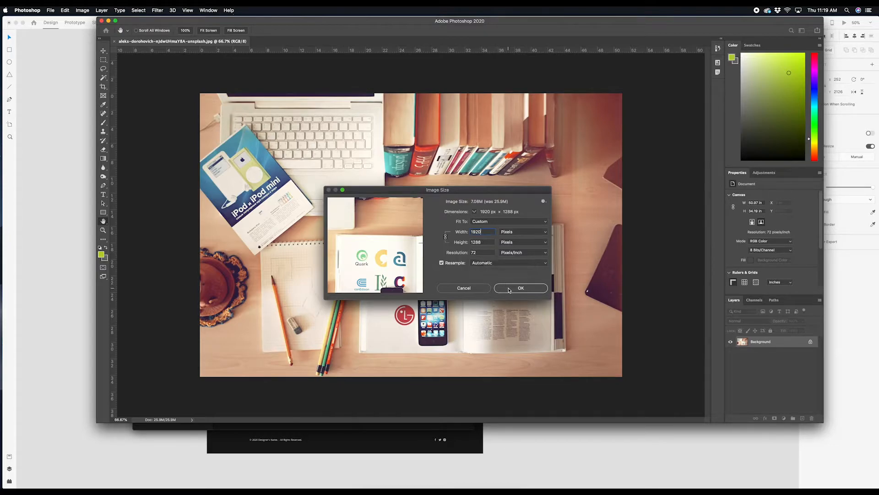
{"action": "key", "text": "Return"}
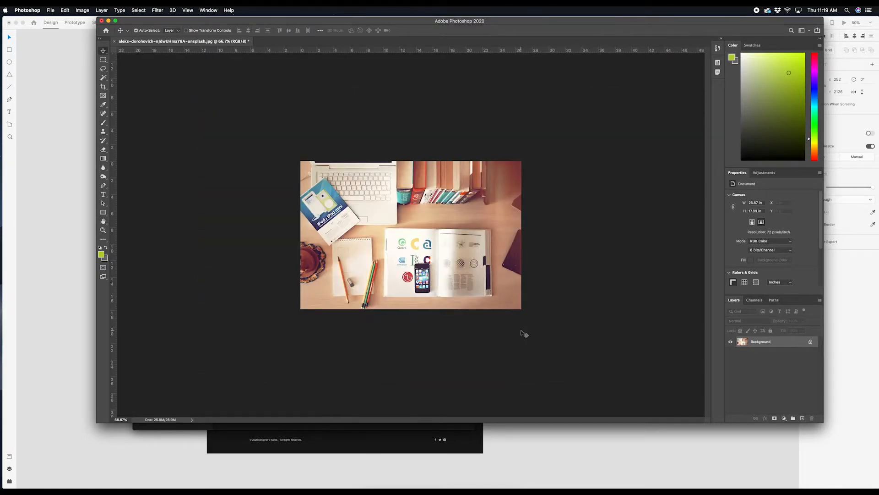
Step: Save the resized desk photo as a Maximum quality JPEG, then close it and minimize the Photoshop window
{"action": "key", "text": "super+s"}
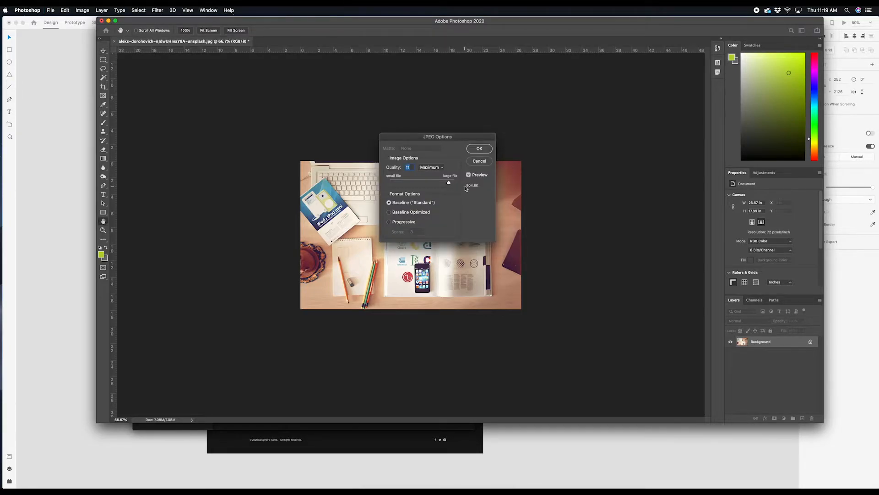
{"action": "left_click", "coordinate": [476, 153]}
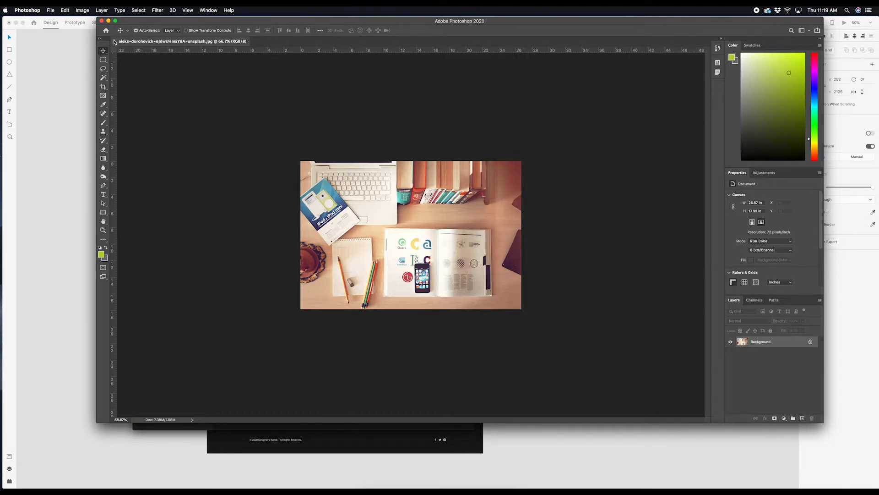
{"action": "left_click", "coordinate": [114, 42]}
{"action": "left_click", "coordinate": [108, 21]}
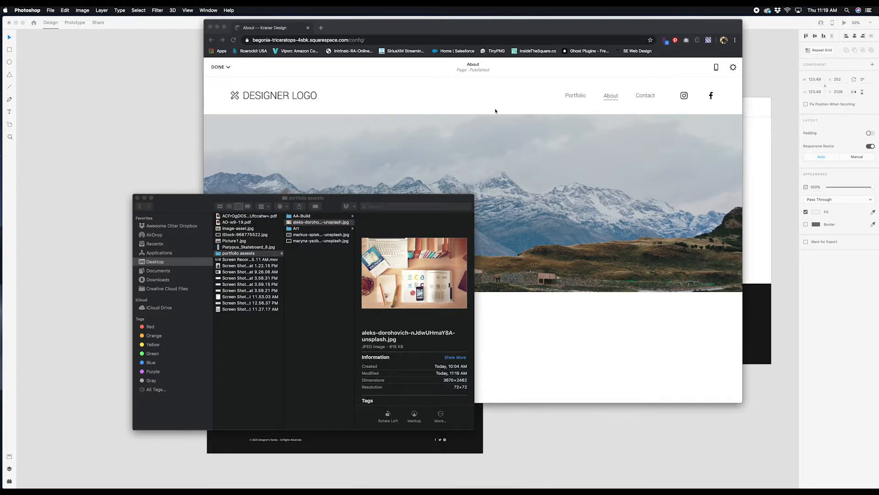
Step: Switch to Chrome and open tinypng.com in a new tab
{"action": "left_click", "coordinate": [342, 30]}
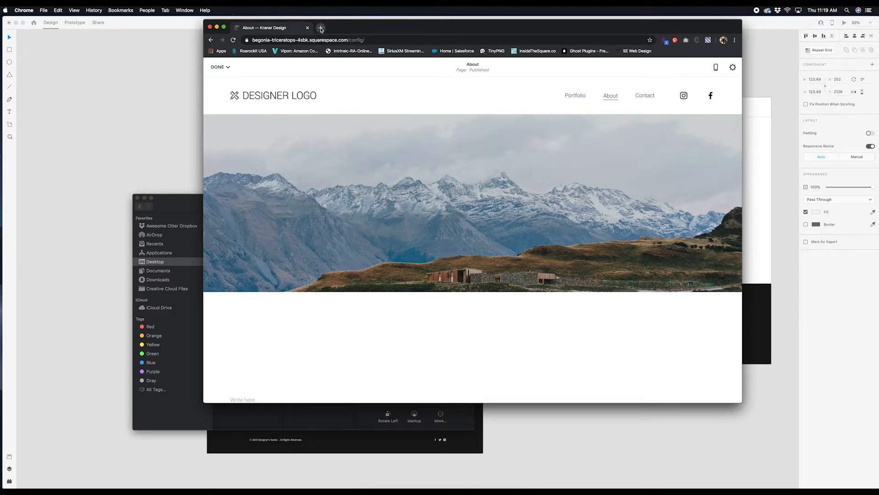
{"action": "left_click", "coordinate": [321, 29]}
{"action": "type", "text": "tinypn"}
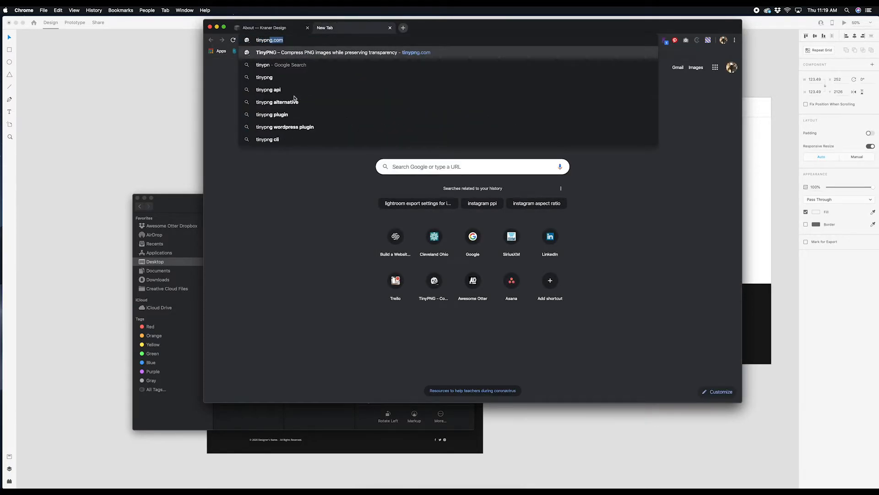
{"action": "key", "text": "Return"}
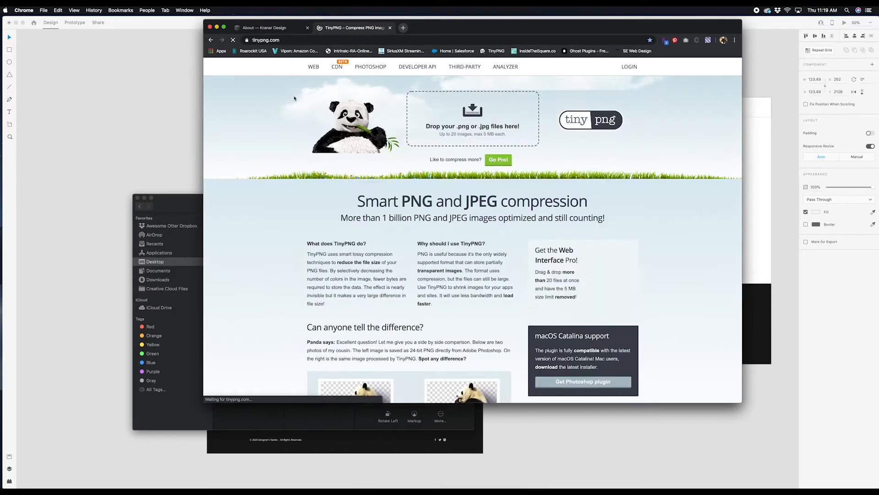
Step: Compress the resized desk photo from the portfolio assests folder with TinyPNG and reveal the downloaded copy in Finder
{"action": "left_click", "coordinate": [181, 205]}
{"action": "left_click_drag", "start_coordinate": [320, 222], "coordinate": [485, 129]}
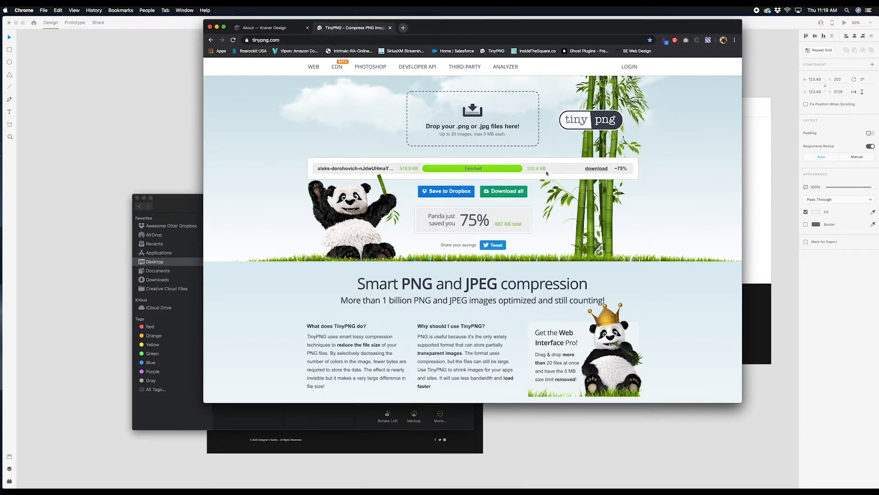
{"action": "left_click", "coordinate": [592, 169]}
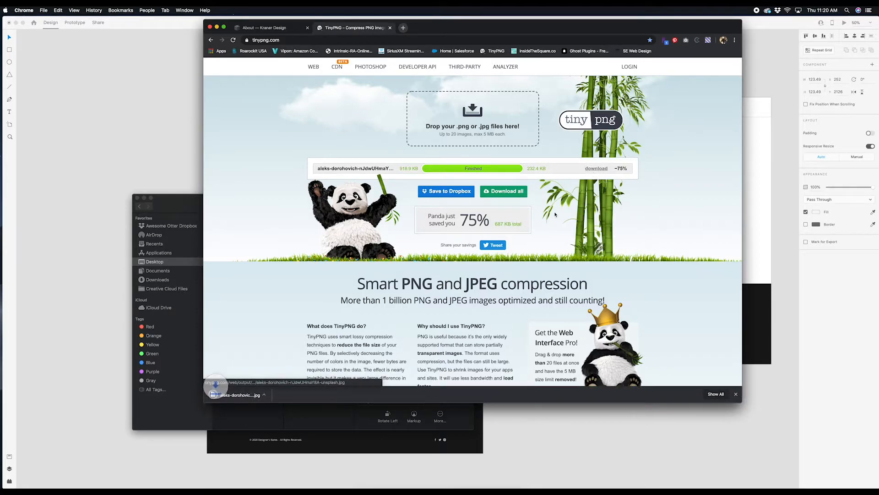
{"action": "left_click", "coordinate": [275, 395]}
{"action": "left_click", "coordinate": [304, 416]}
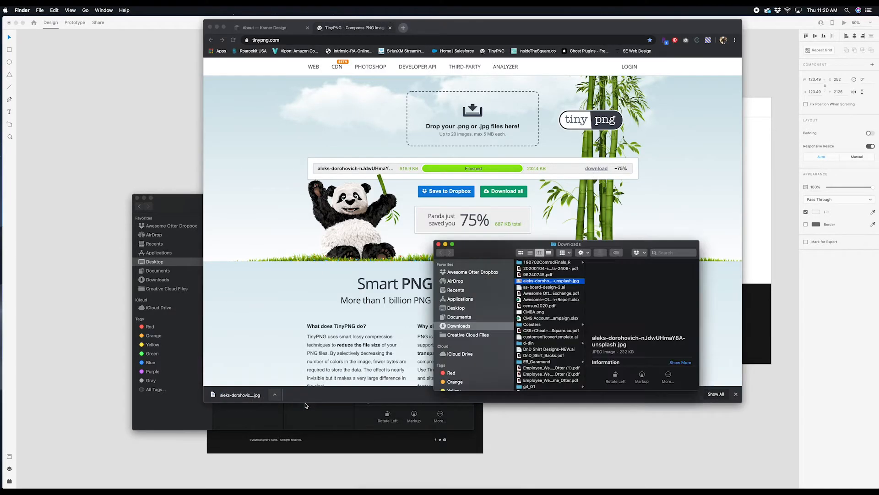
Step: Move the Chrome window out of the way and create a folder named Tiny inside portfolio assests
{"action": "left_click_drag", "start_coordinate": [493, 33], "coordinate": [339, 464]}
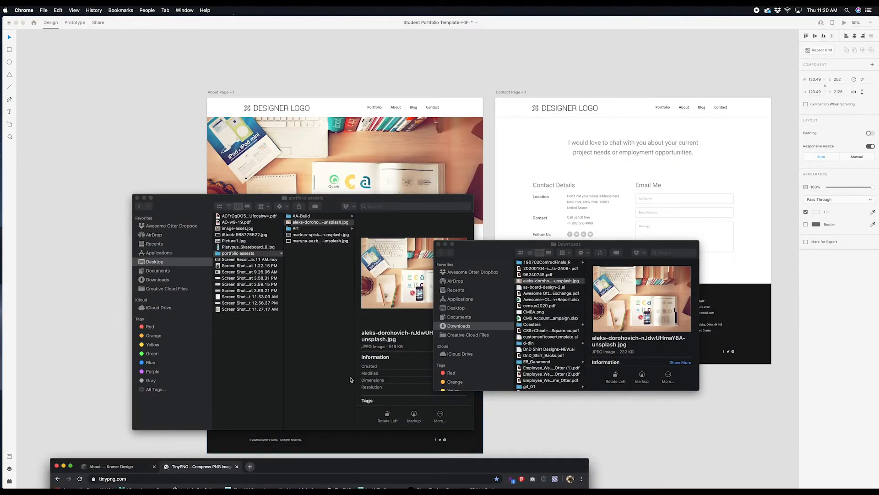
{"action": "right_click", "coordinate": [316, 277]}
{"action": "left_click", "coordinate": [319, 278]}
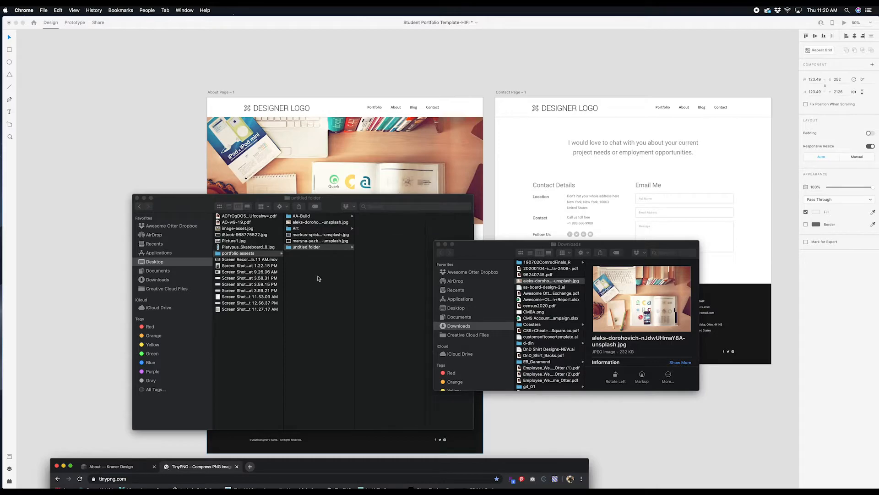
{"action": "left_click", "coordinate": [306, 249]}
{"action": "left_click", "coordinate": [307, 248]}
{"action": "type", "text": "T"}
{"action": "key", "text": "Return"}
Step: Move the compressed desk photo from Downloads into the Tiny folder and close the Downloads window
{"action": "left_click_drag", "start_coordinate": [544, 281], "coordinate": [385, 247]}
{"action": "left_click", "coordinate": [487, 250]}
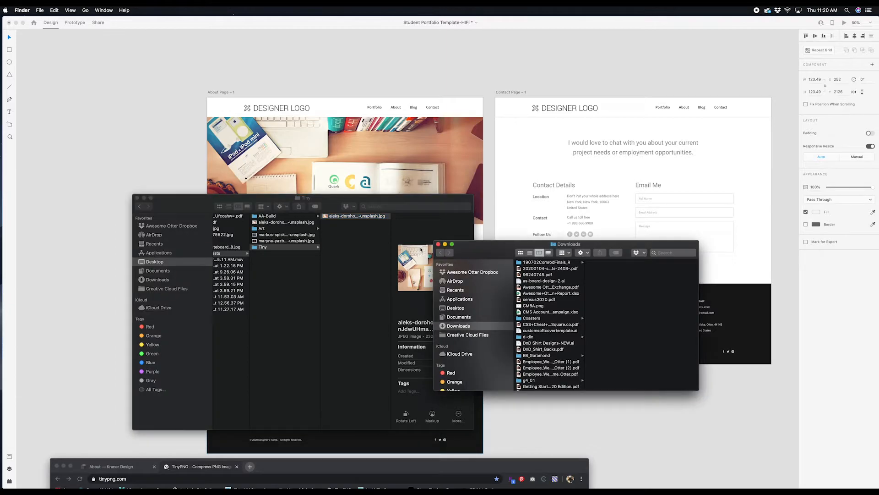
{"action": "left_click", "coordinate": [439, 244]}
Step: Rename the compressed desk photo in the Tiny folder to "About Page Hero.jpg"
{"action": "left_click", "coordinate": [348, 216]}
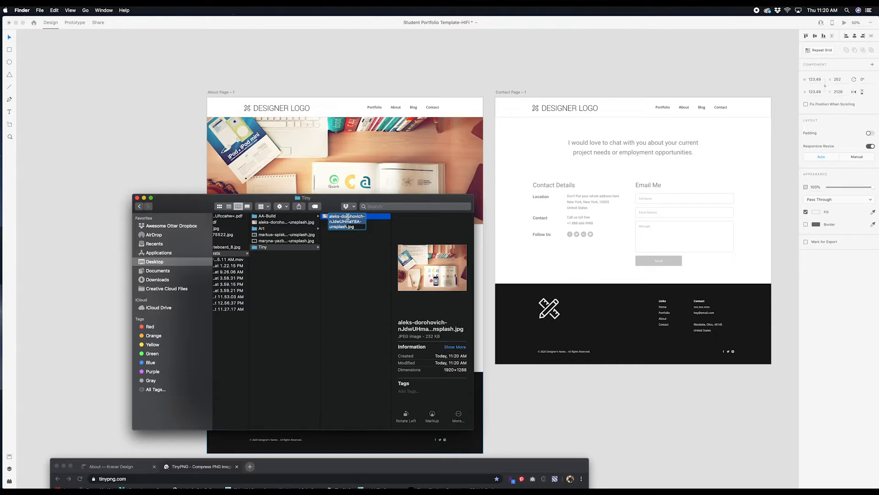
{"action": "type", "text": "About Pa"}
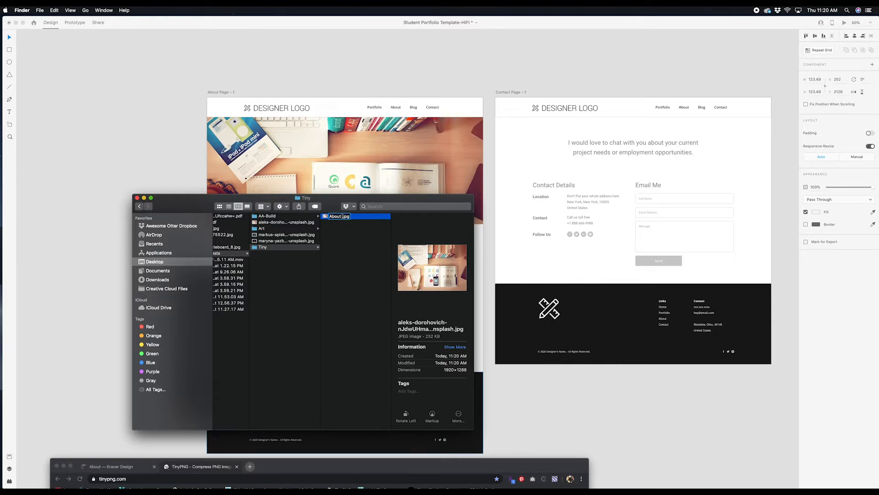
{"action": "type", "text": "ge Hero"}
{"action": "key", "text": "Return"}
{"action": "scroll", "coordinate": [367, 444], "scroll_direction": "down", "scroll_amount": 1}
Step: Bring Chrome back into view, return to the Squarespace About page, and dismiss the downloads bar
{"action": "left_click_drag", "start_coordinate": [368, 473], "coordinate": [495, 108]}
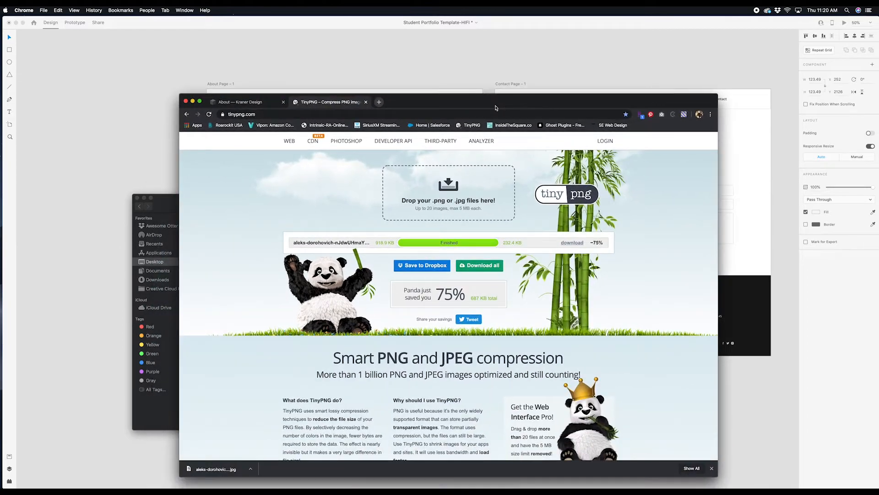
{"action": "left_click", "coordinate": [250, 104]}
{"action": "left_click_drag", "start_coordinate": [433, 106], "coordinate": [425, 63]}
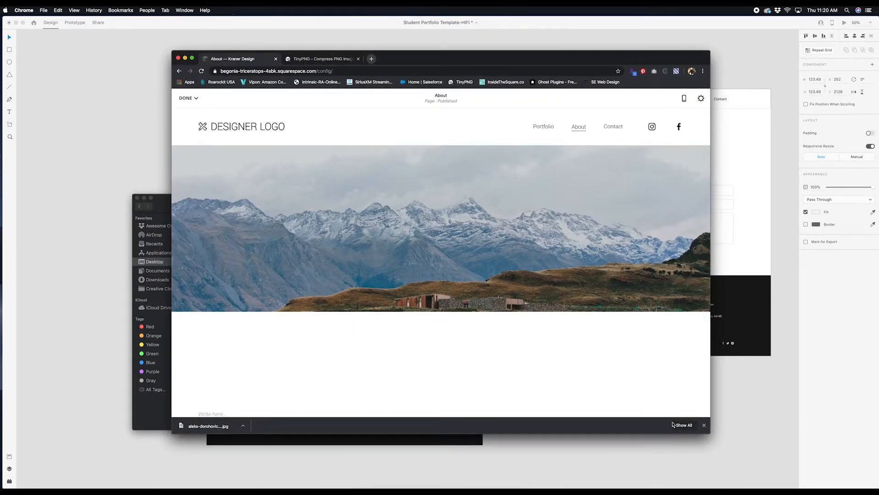
{"action": "left_click", "coordinate": [704, 425]}
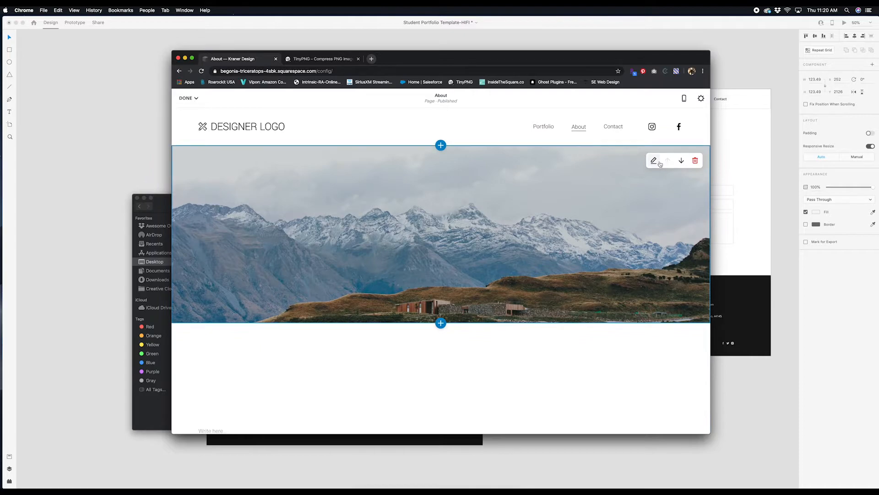
Step: Replace the banner section's mountain background with About Page Hero.jpg from the Tiny folder and close the section settings
{"action": "left_click", "coordinate": [656, 162]}
{"action": "left_click", "coordinate": [648, 164]}
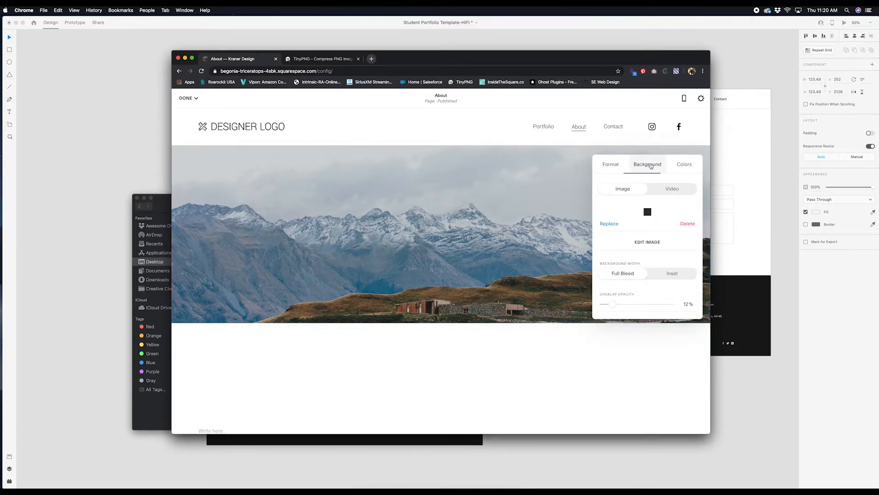
{"action": "left_click", "coordinate": [688, 282]}
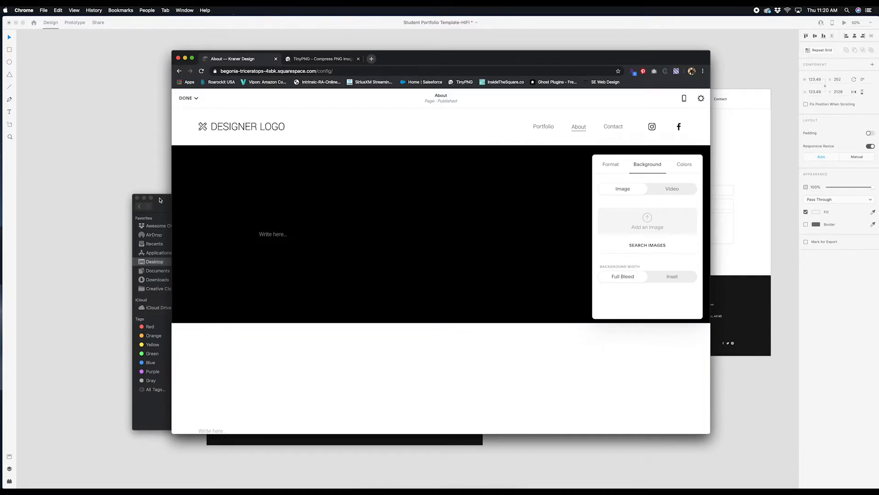
{"action": "left_click", "coordinate": [162, 199]}
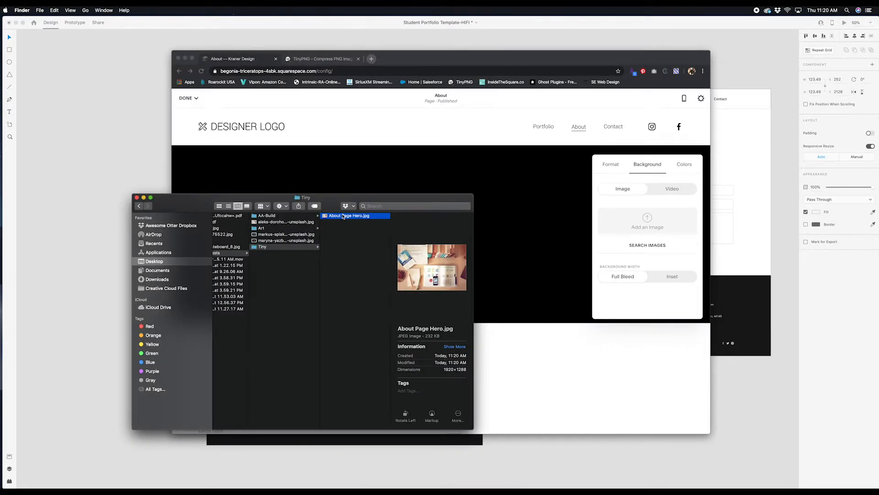
{"action": "left_click_drag", "start_coordinate": [343, 216], "coordinate": [647, 220]}
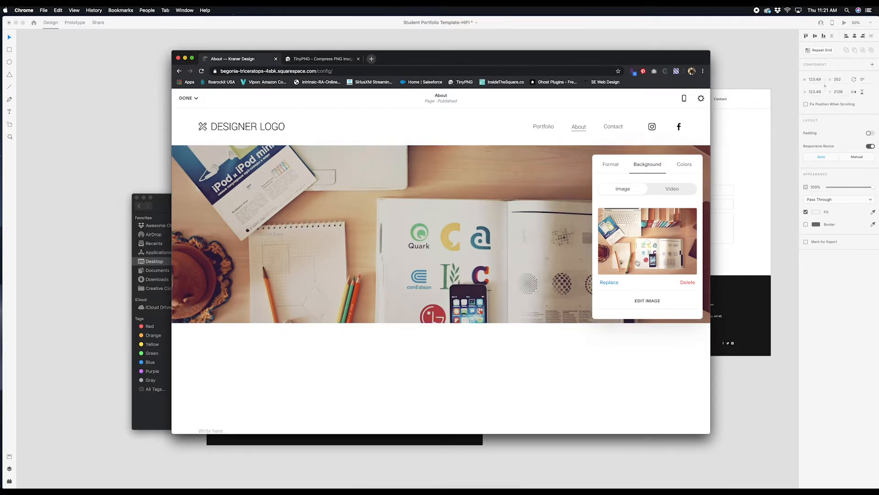
{"action": "left_click", "coordinate": [605, 168]}
{"action": "left_click", "coordinate": [545, 264]}
Step: Review the new banner and the empty text section below it, then switch to the About page mockup in Adobe XD
{"action": "scroll", "coordinate": [528, 354], "scroll_direction": "down", "scroll_amount": 3}
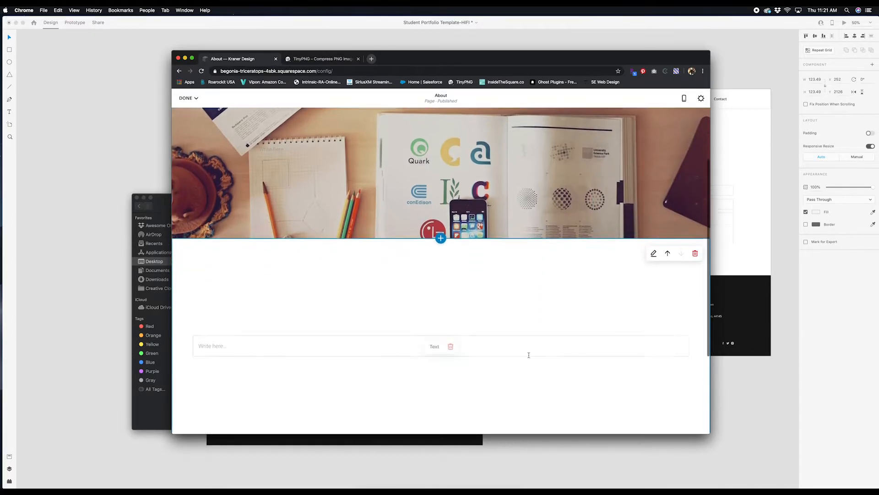
{"action": "scroll", "coordinate": [528, 354], "scroll_direction": "up", "scroll_amount": 3}
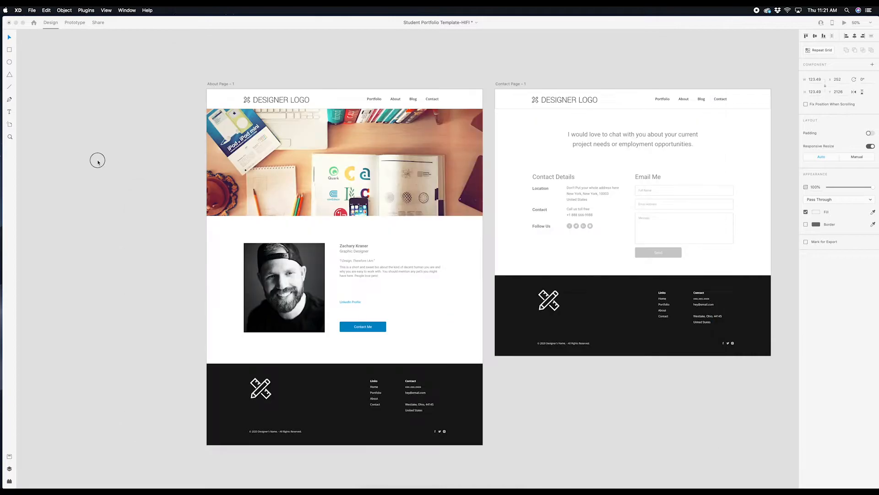
{"action": "key", "text": "ctrl+Up"}
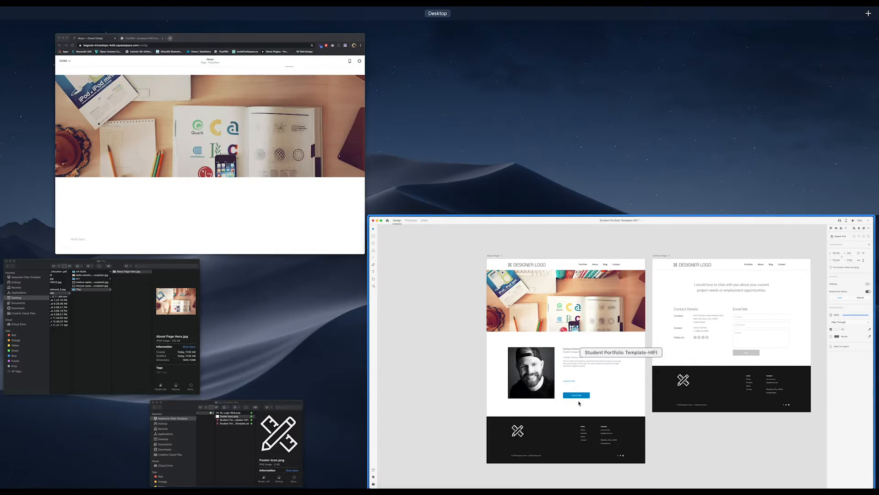
{"action": "left_click", "coordinate": [407, 309]}
Step: Copy the portrait photo from the About page mockup to the space below the 1080 x 1080 px image grid
{"action": "scroll", "coordinate": [472, 307], "scroll_direction": "right", "scroll_amount": 15}
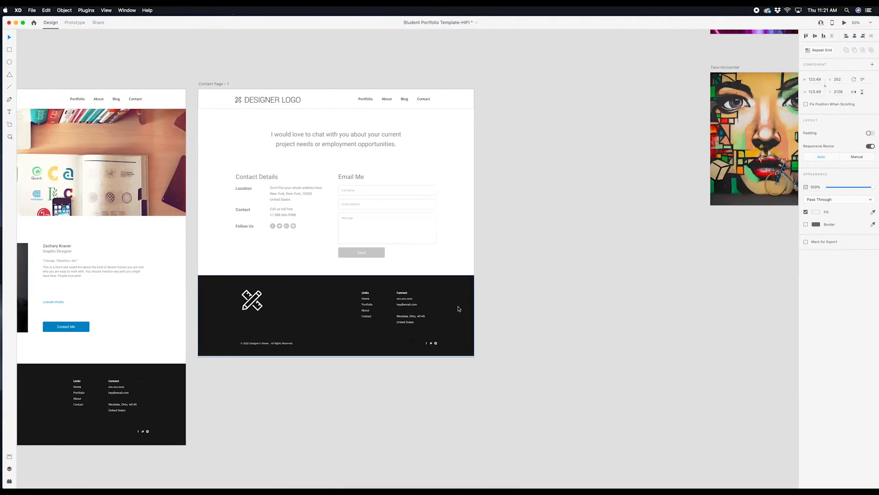
{"action": "scroll", "coordinate": [451, 310], "scroll_direction": "up", "scroll_amount": 5}
{"action": "key", "text": "super+minus"}
{"action": "key", "text": "super+minus"}
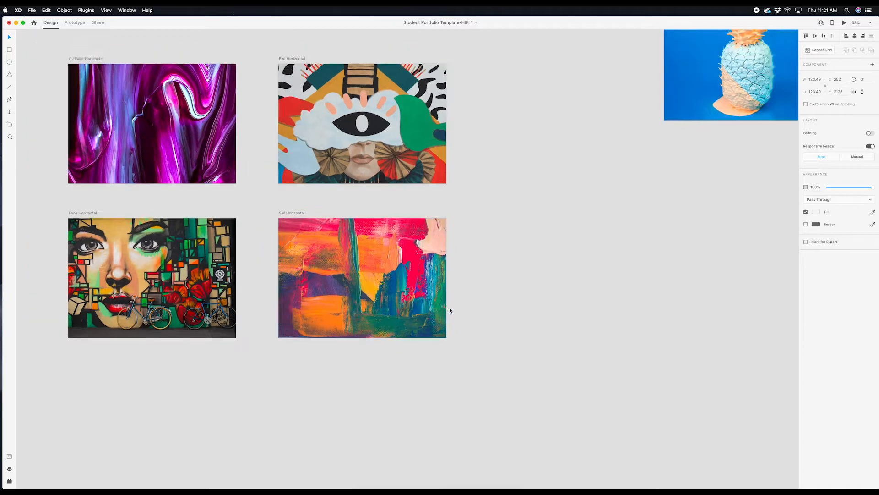
{"action": "left_click", "coordinate": [438, 322]}
{"action": "mouse_move", "coordinate": [388, 322]}
{"action": "left_mouse_down"}
{"action": "mouse_move", "coordinate": [610, 309]}
{"action": "mouse_move", "coordinate": [377, 312]}
{"action": "left_mouse_up"}
{"action": "left_click_drag", "start_coordinate": [529, 306], "coordinate": [419, 249]}
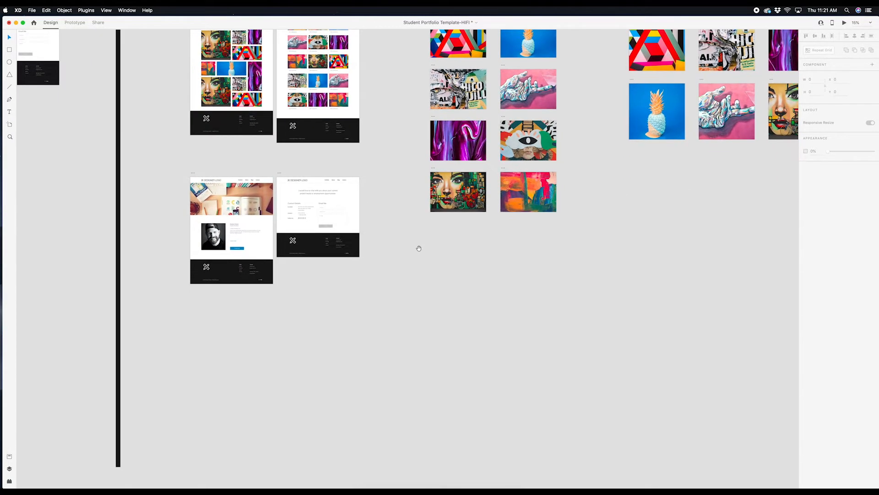
{"action": "left_click", "coordinate": [220, 248]}
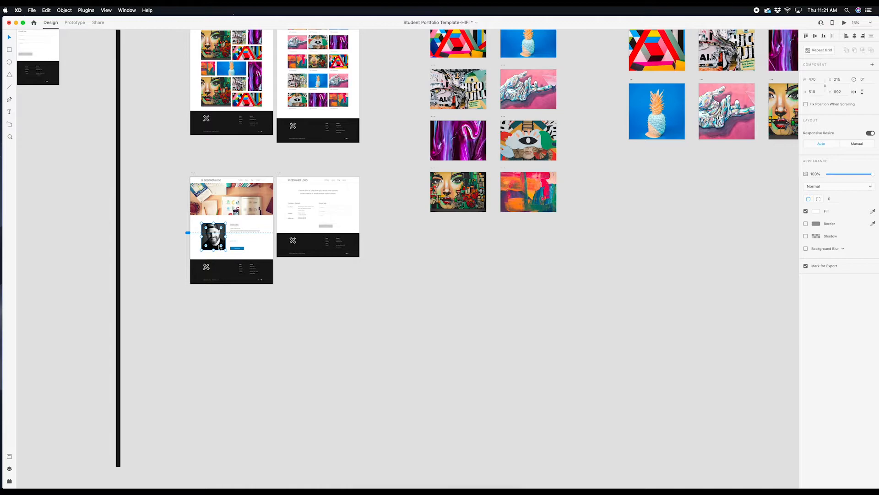
{"action": "left_click_drag", "start_coordinate": [216, 246], "coordinate": [640, 166]}
{"action": "left_click_drag", "start_coordinate": [668, 205], "coordinate": [545, 239]}
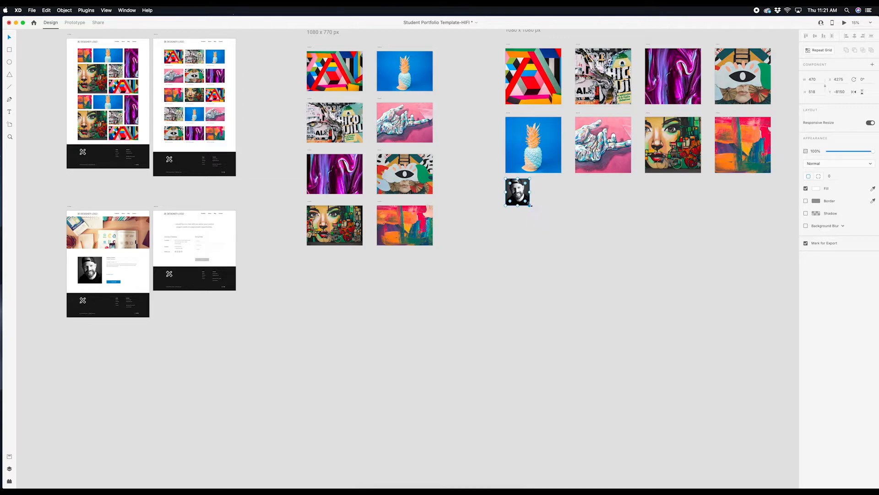
Step: Enlarge the portrait copy proportionally to 1080 x 1190, matching the width of the images above, and save the document
{"action": "left_click_drag", "start_coordinate": [532, 206], "coordinate": [561, 239]}
{"action": "scroll", "coordinate": [603, 232], "scroll_direction": "up", "scroll_amount": 2}
{"action": "scroll", "coordinate": [603, 232], "scroll_direction": "right", "scroll_amount": 2}
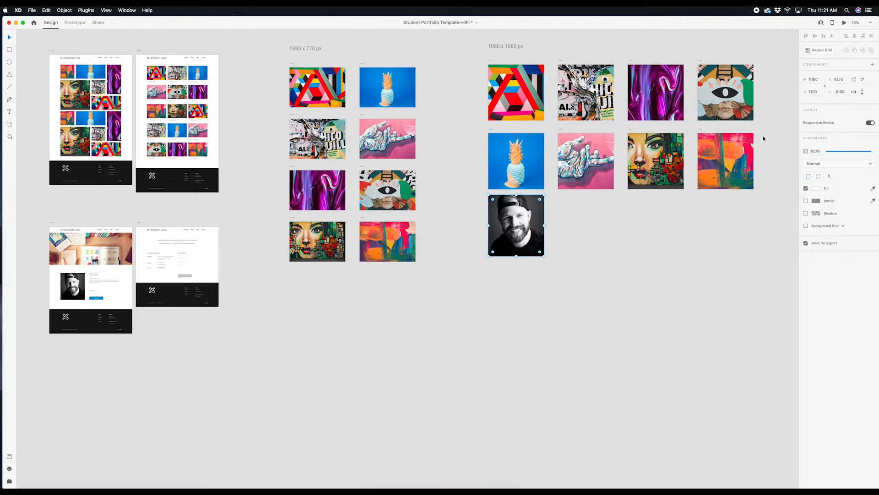
{"action": "scroll", "coordinate": [605, 246], "scroll_direction": "up", "scroll_amount": 2}
{"action": "scroll", "coordinate": [604, 246], "scroll_direction": "right", "scroll_amount": 2}
{"action": "key", "text": "super+s"}
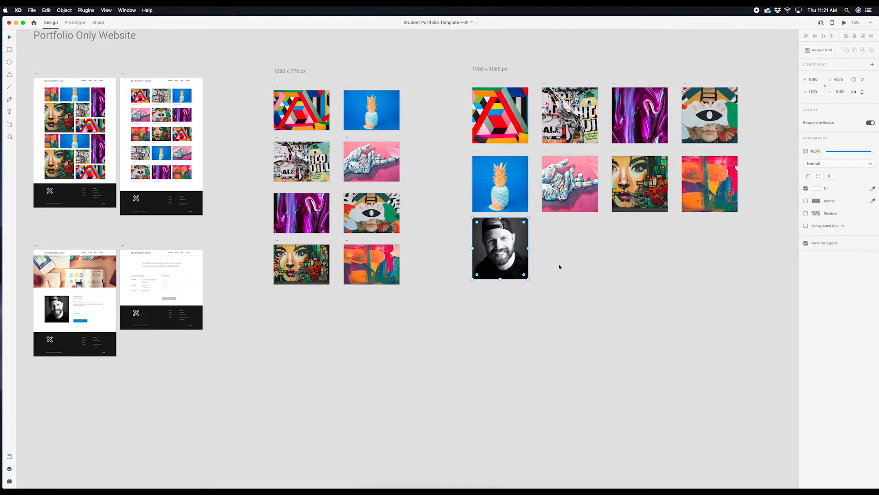
Step: Export the selected portrait as a PNG for Design into the Xd Portfolio Site folder
{"action": "left_click", "coordinate": [33, 10]}
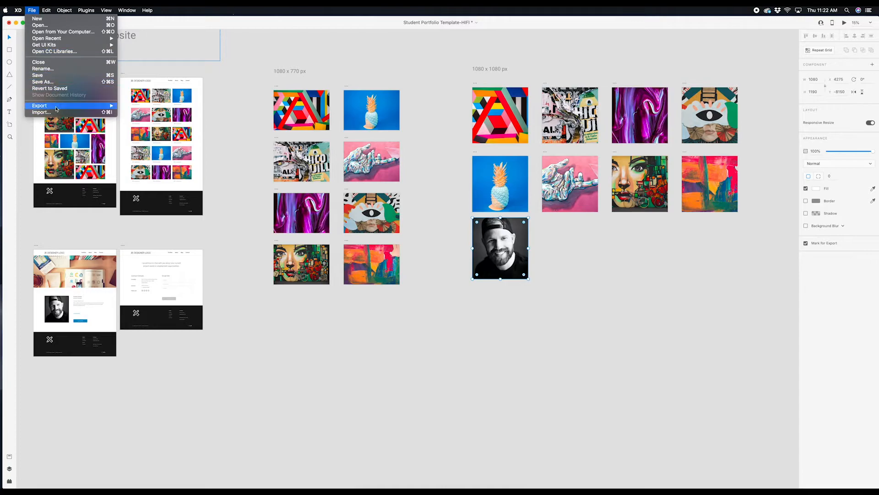
{"action": "left_click", "coordinate": [151, 112]}
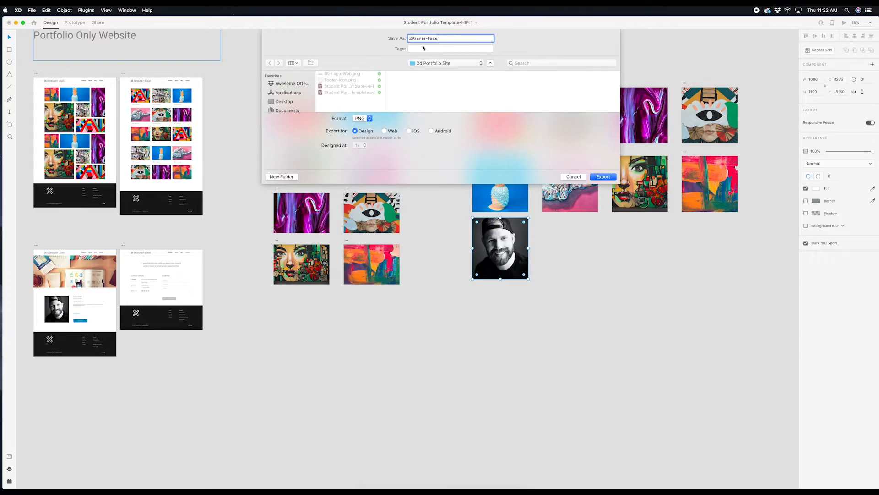
{"action": "left_click", "coordinate": [601, 177]}
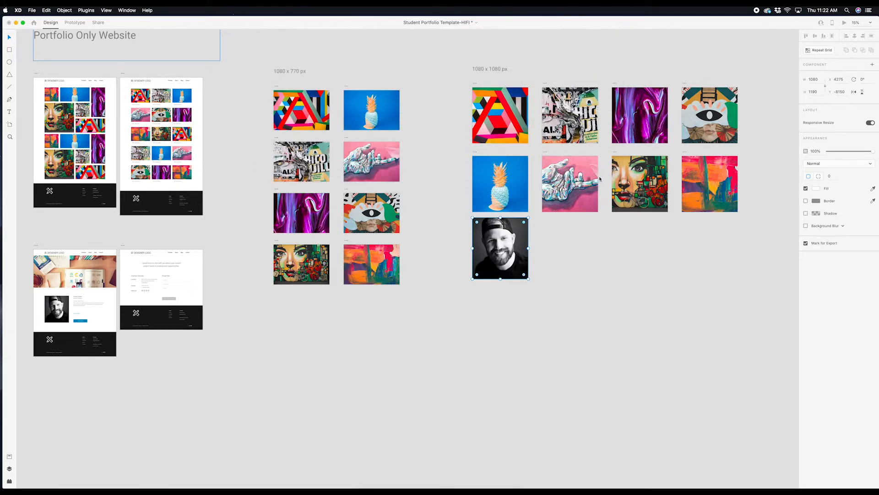
Step: Minimize Adobe XD, bring up the Xd Portfolio Site folder in Finder beside the Tiny folder, and select the exported portrait PNG
{"action": "left_click", "coordinate": [16, 23]}
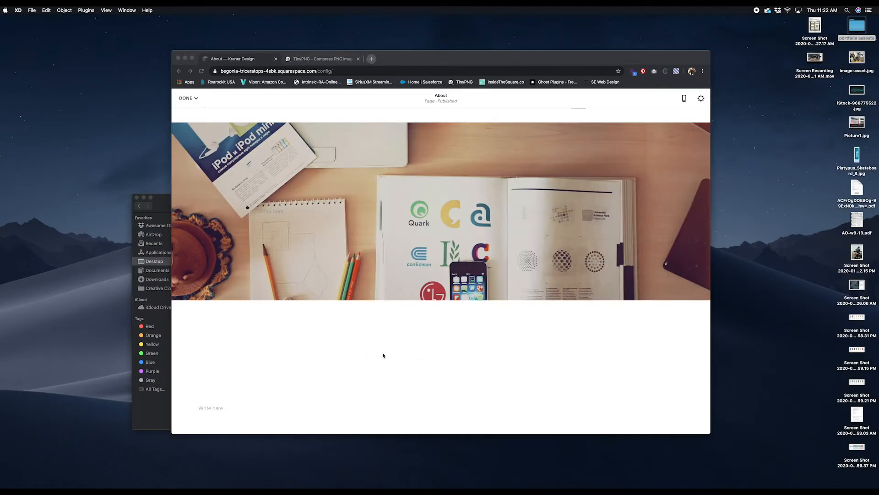
{"action": "left_click", "coordinate": [156, 205]}
{"action": "mouse_move", "coordinate": [497, 478]}
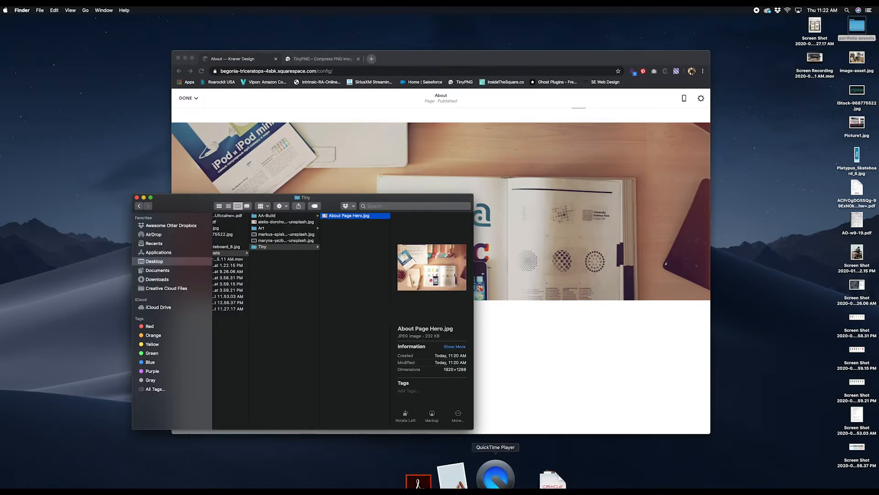
{"action": "left_click_drag", "start_coordinate": [215, 199], "coordinate": [162, 199]}
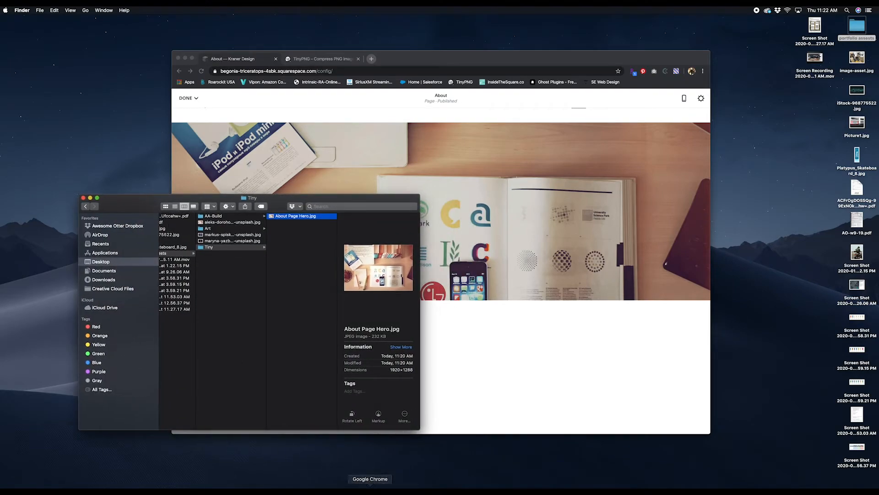
{"action": "right_click", "coordinate": [360, 476]}
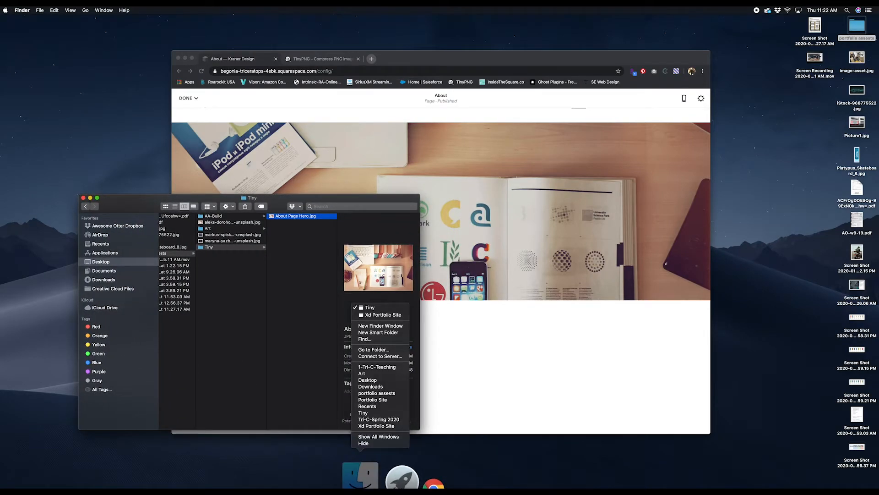
{"action": "left_click", "coordinate": [378, 317]}
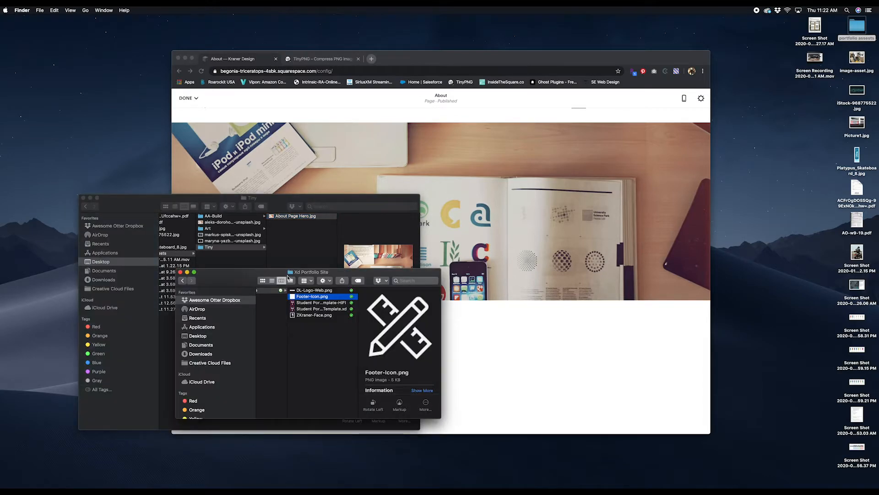
{"action": "left_click_drag", "start_coordinate": [253, 276], "coordinate": [574, 274]}
{"action": "left_click", "coordinate": [634, 309]}
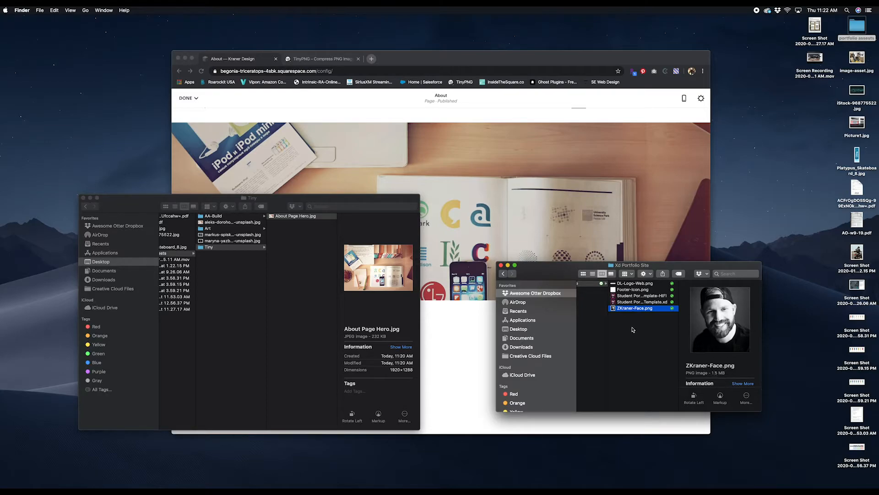
Step: Reload TinyPNG in Chrome, compress the exported portrait PNG, and download the compressed file
{"action": "left_click", "coordinate": [339, 63]}
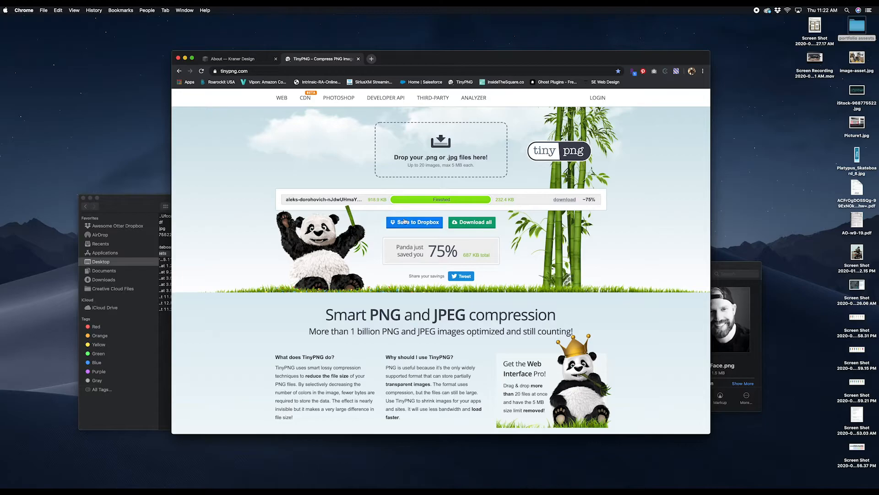
{"action": "left_click", "coordinate": [201, 71]}
{"action": "left_click", "coordinate": [721, 266]}
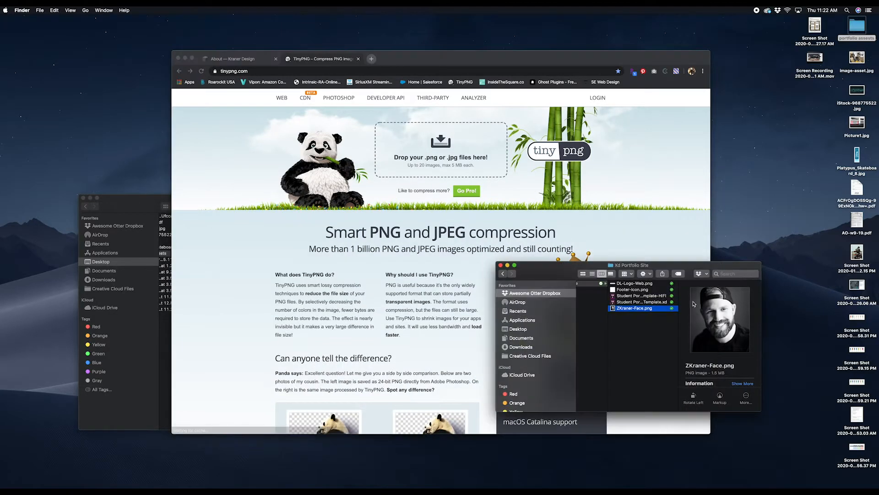
{"action": "left_click_drag", "start_coordinate": [639, 308], "coordinate": [456, 166]}
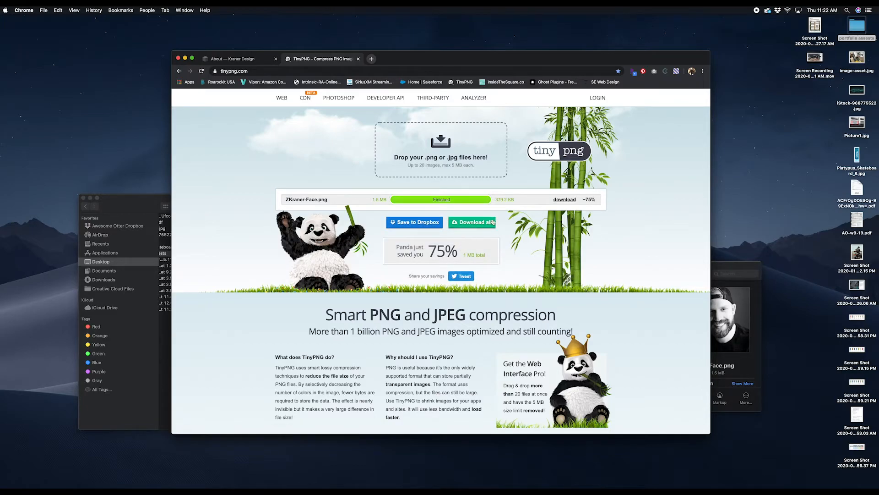
{"action": "left_click", "coordinate": [554, 200]}
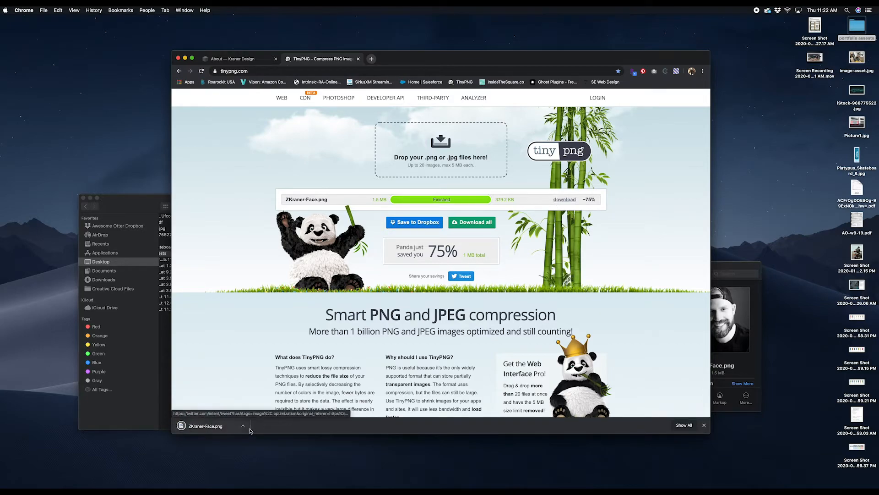
Step: Reveal the compressed portrait in Finder, move it from Downloads into the Tiny folder, and close the Downloads window
{"action": "left_click", "coordinate": [242, 425]}
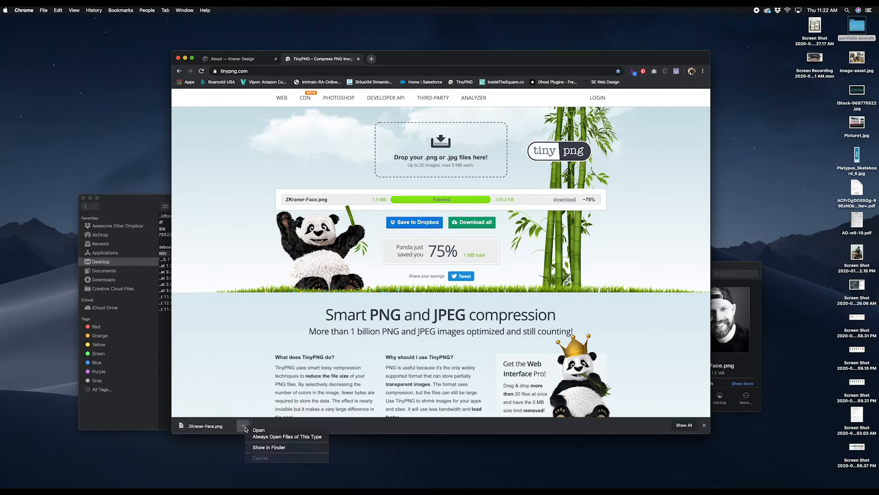
{"action": "left_click", "coordinate": [268, 448]}
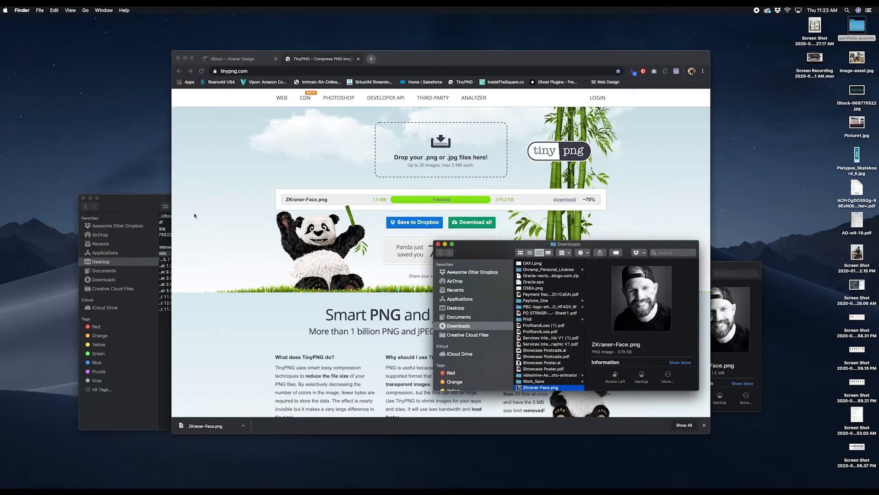
{"action": "left_click", "coordinate": [140, 210]}
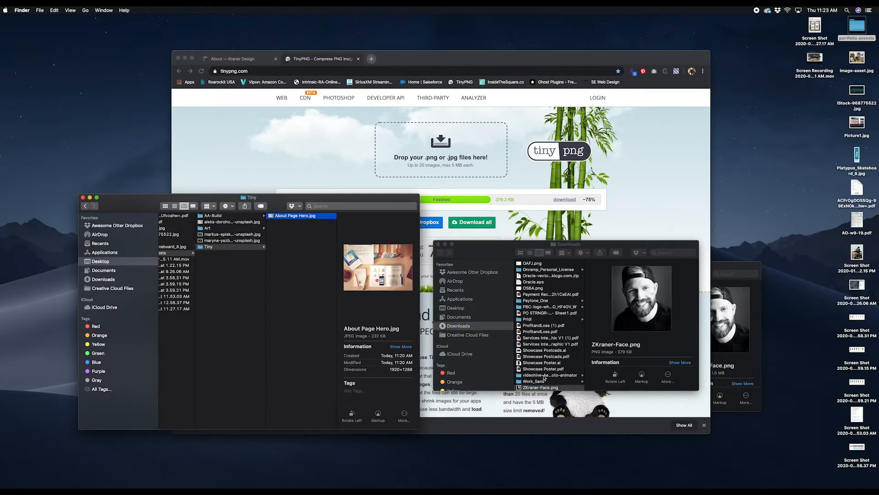
{"action": "left_click_drag", "start_coordinate": [537, 389], "coordinate": [300, 243]}
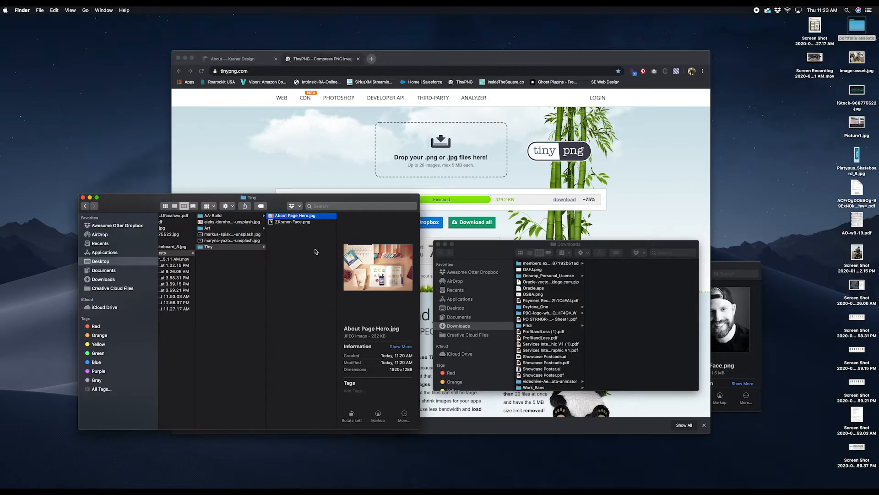
{"action": "left_click", "coordinate": [438, 245]}
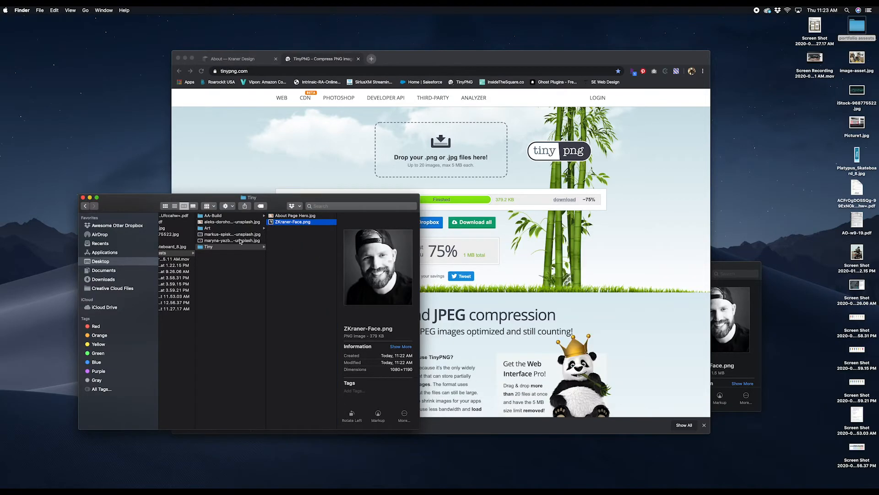
Step: Check the contents of the AA-Build and Tiny folders, and preview the compressed portrait PNG
{"action": "left_click", "coordinate": [227, 216]}
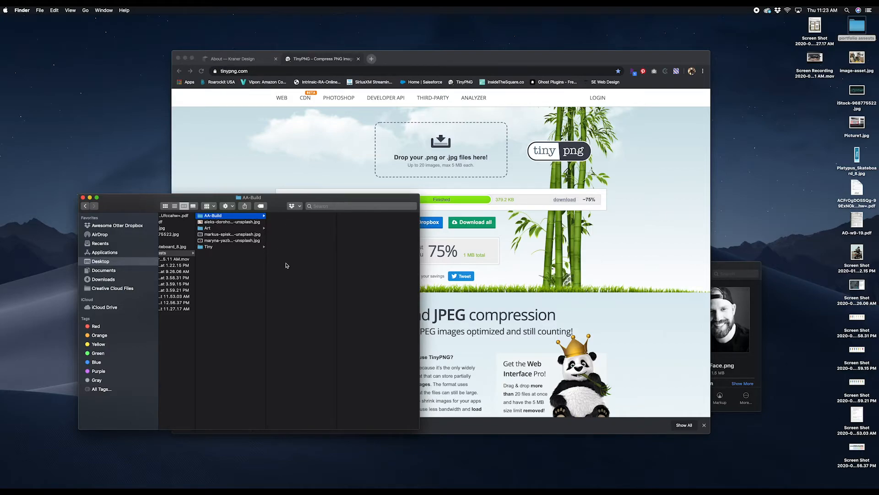
{"action": "left_click", "coordinate": [224, 248]}
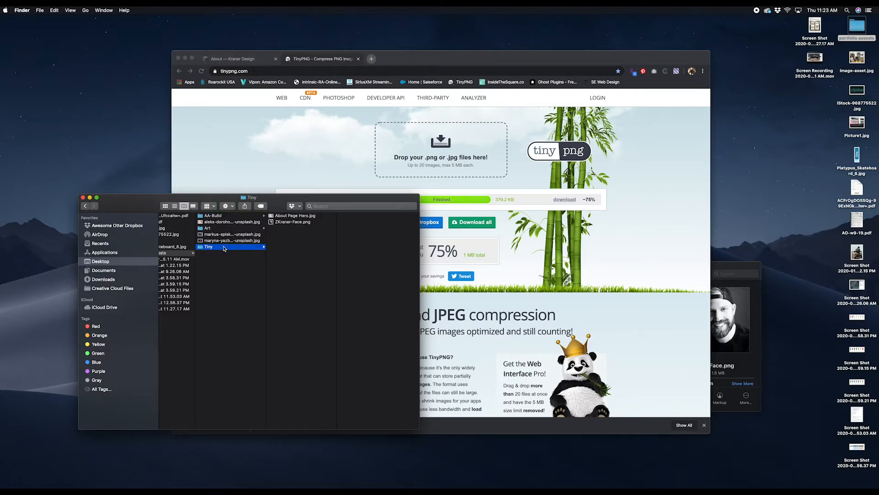
{"action": "left_click", "coordinate": [292, 222]}
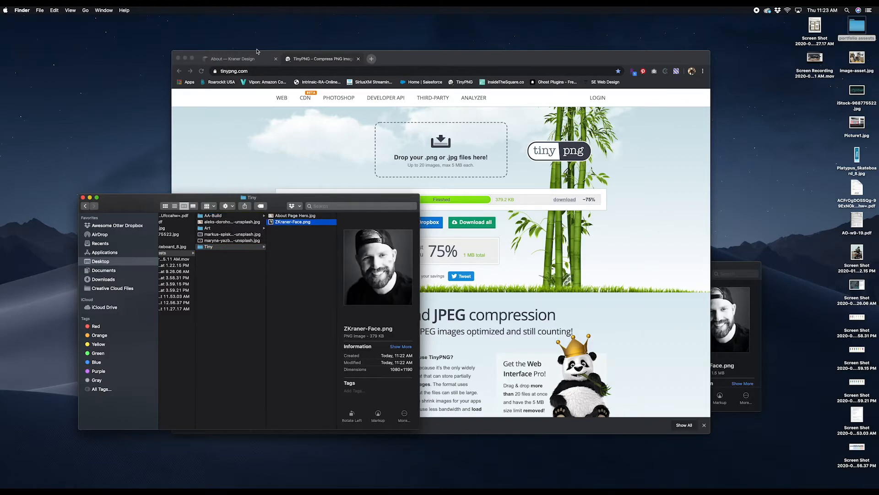
Step: Return to the Squarespace About page in Chrome, go to the empty text section, and dismiss the downloads bar
{"action": "left_click", "coordinate": [246, 59]}
{"action": "scroll", "coordinate": [329, 326], "scroll_direction": "down", "scroll_amount": 3}
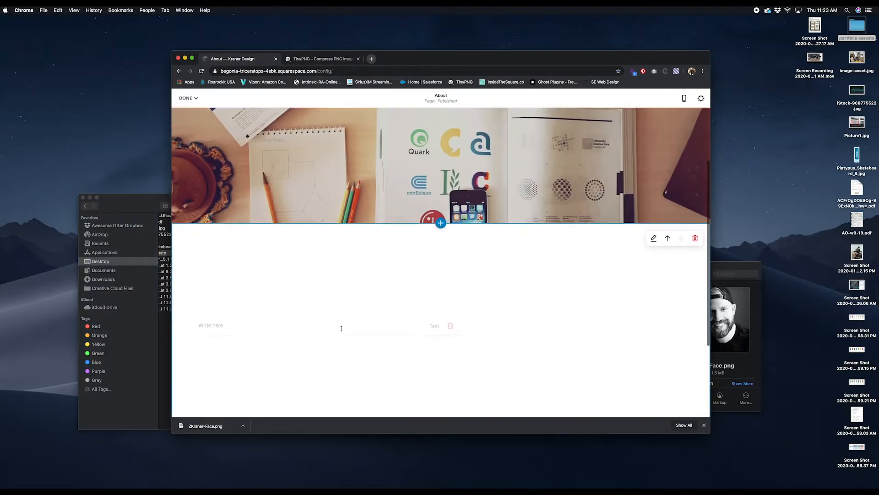
{"action": "left_click", "coordinate": [706, 426]}
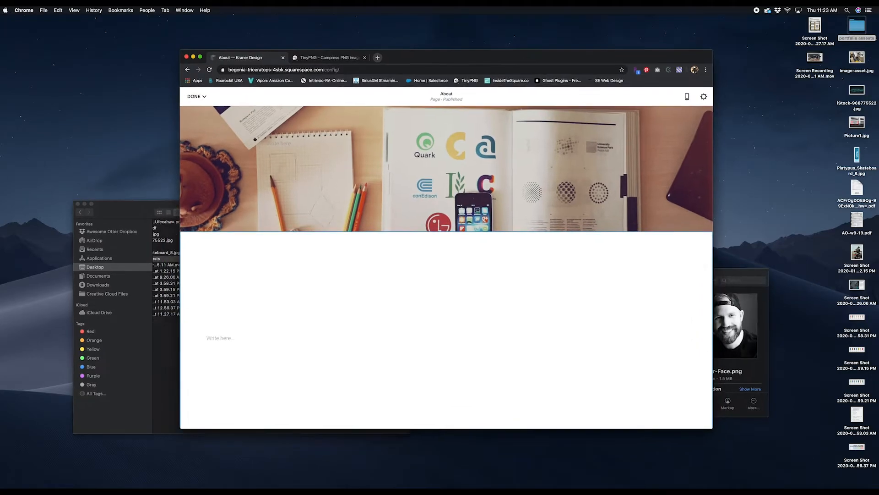
Step: Switch to Adobe XD, examine the portrait and bio layout in the About page mockup, and return to the Squarespace text section in Chrome
{"action": "key", "text": "ctrl+Up"}
{"action": "left_click", "coordinate": [510, 478]}
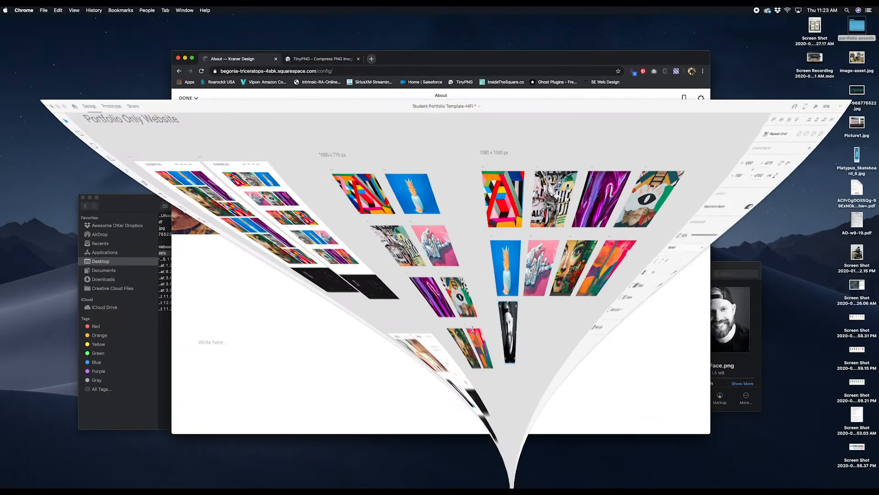
{"action": "scroll", "coordinate": [276, 368], "scroll_direction": "left", "scroll_amount": 10}
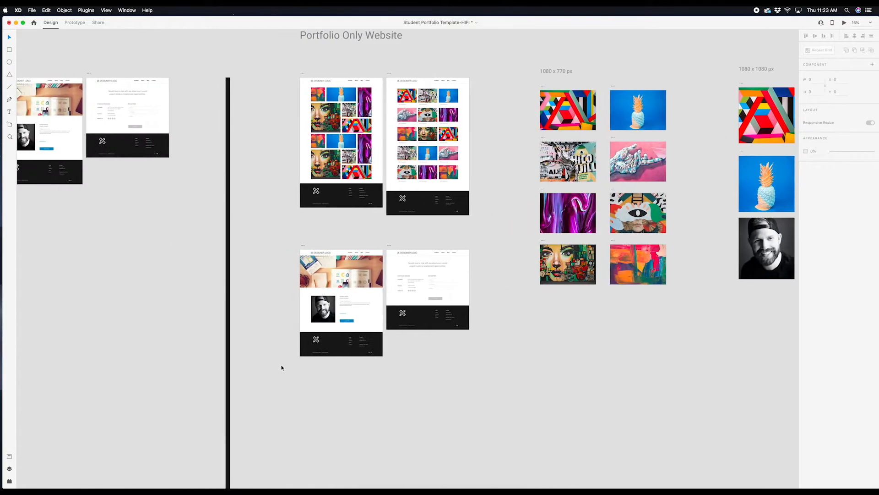
{"action": "key", "text": "super+plus"}
{"action": "key", "text": "super+plus"}
{"action": "key", "text": "space"}
{"action": "left_click_drag", "start_coordinate": [273, 368], "coordinate": [508, 275]}
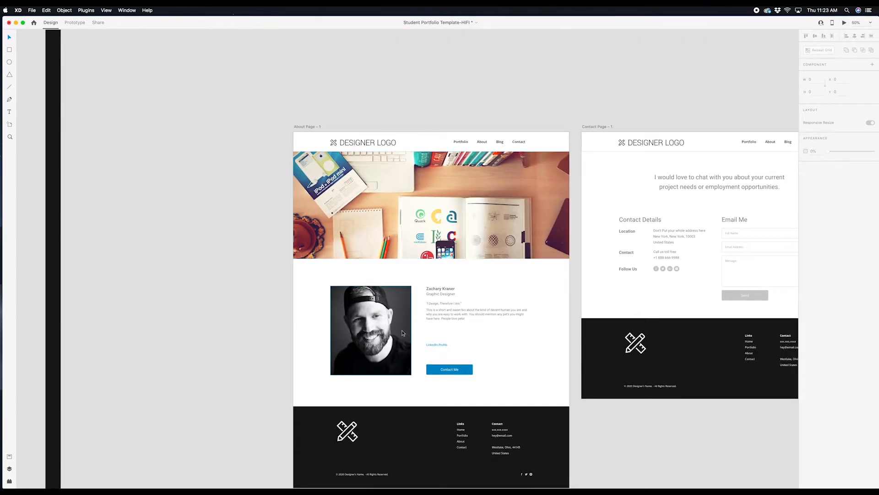
{"action": "key", "text": "ctrl+Up"}
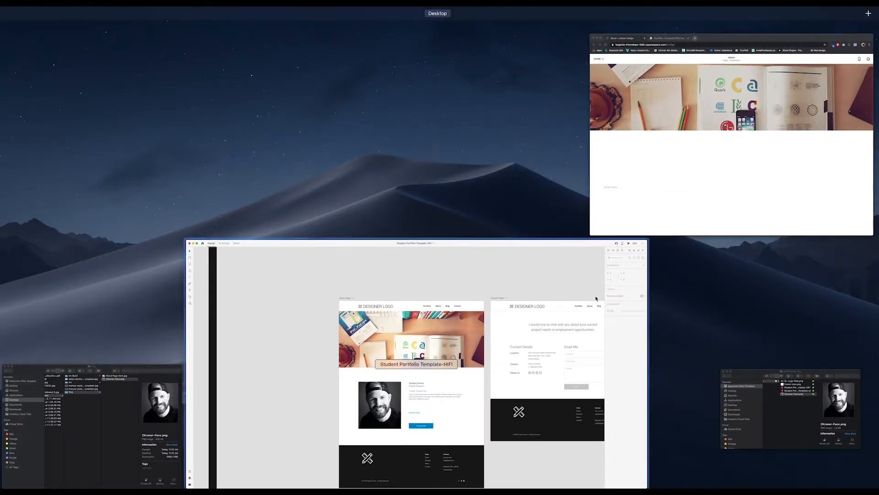
{"action": "left_click", "coordinate": [642, 204]}
{"action": "mouse_move", "coordinate": [210, 339]}
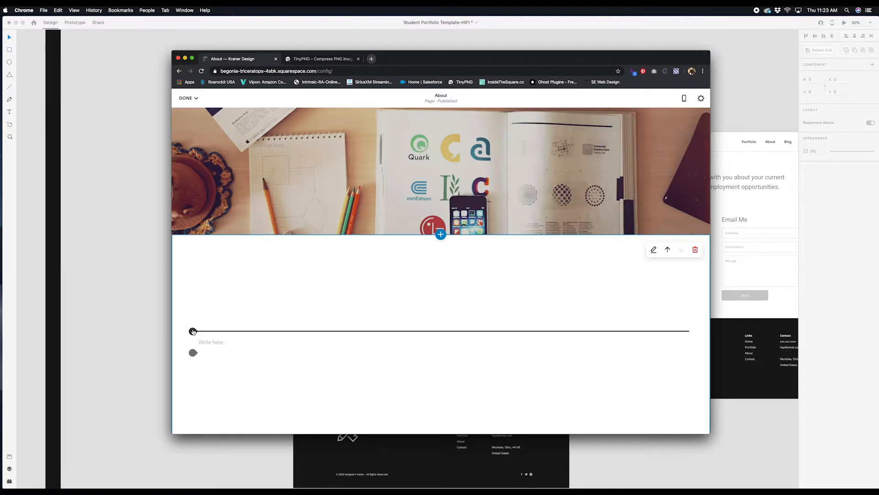
Step: Add an Image block above the empty text block and upload the compressed portrait PNG from the Tiny folder in Finder
{"action": "left_click", "coordinate": [192, 331]}
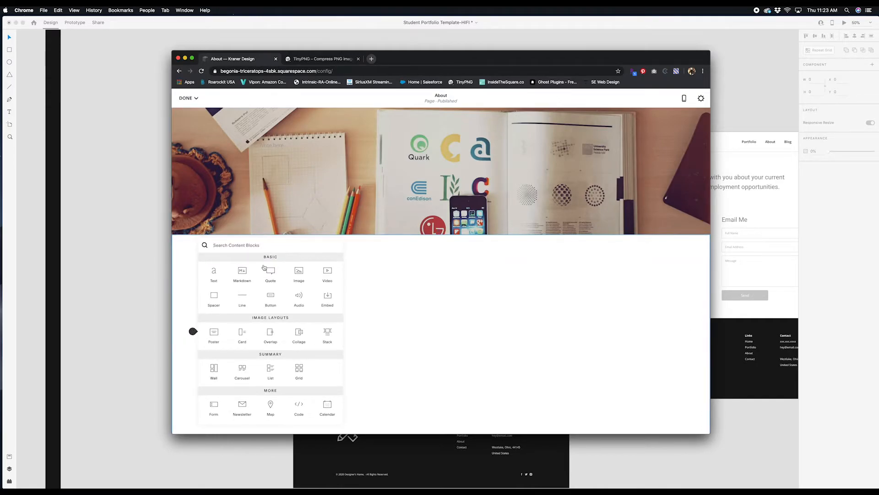
{"action": "left_click", "coordinate": [302, 271]}
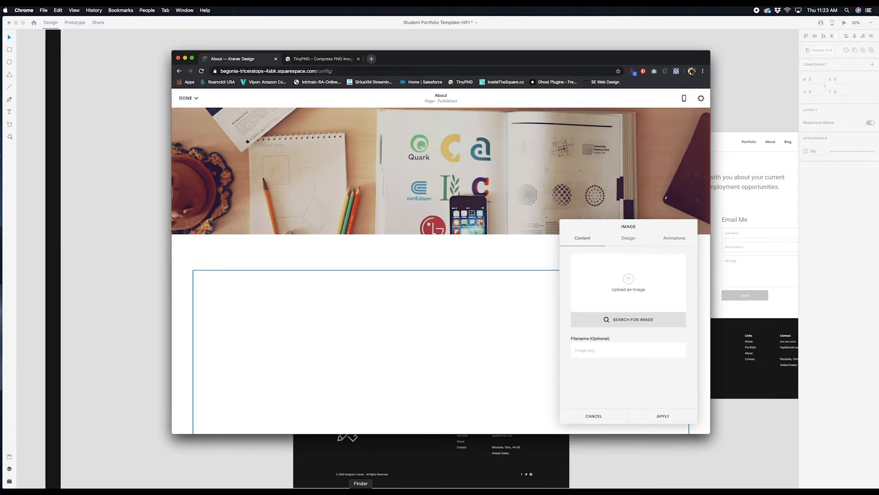
{"action": "left_click", "coordinate": [353, 484]}
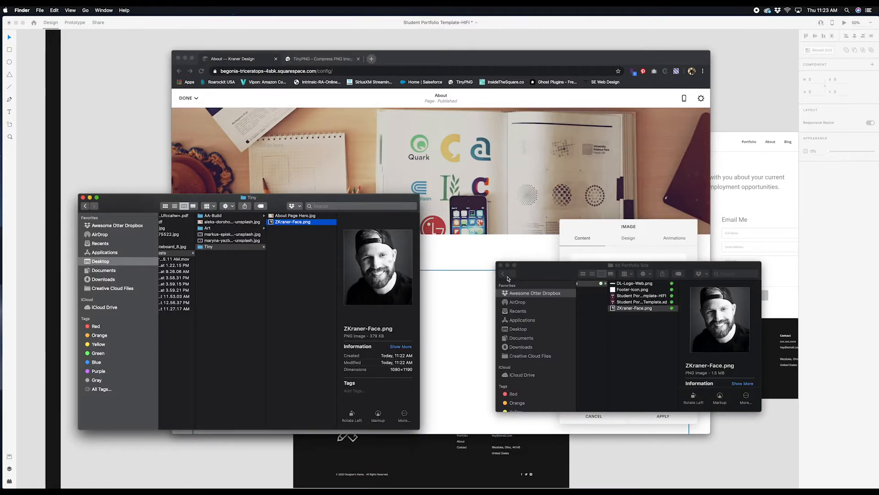
{"action": "left_click", "coordinate": [507, 265]}
{"action": "left_click_drag", "start_coordinate": [295, 222], "coordinate": [642, 279]}
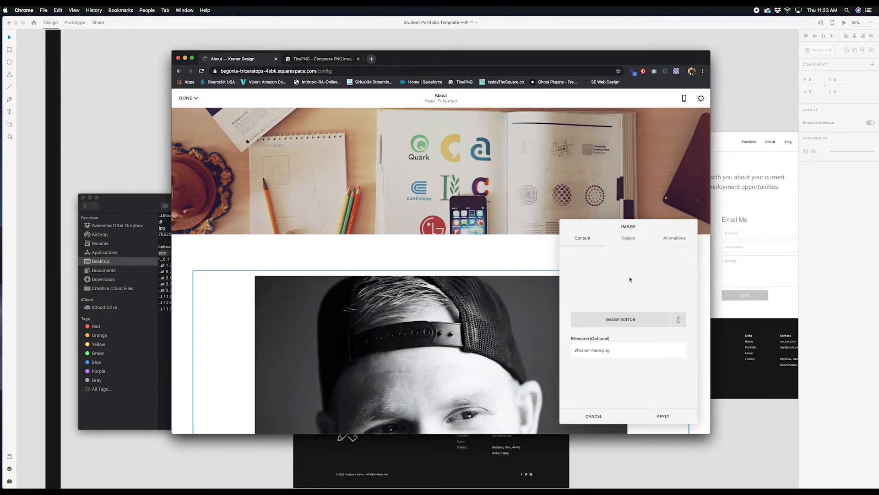
{"action": "left_click", "coordinate": [661, 414]}
Step: Set the portrait image block's caption option to Do Not Display Caption and apply the change
{"action": "scroll", "coordinate": [595, 403], "scroll_direction": "down", "scroll_amount": 2}
{"action": "scroll", "coordinate": [576, 398], "scroll_direction": "down", "scroll_amount": 5}
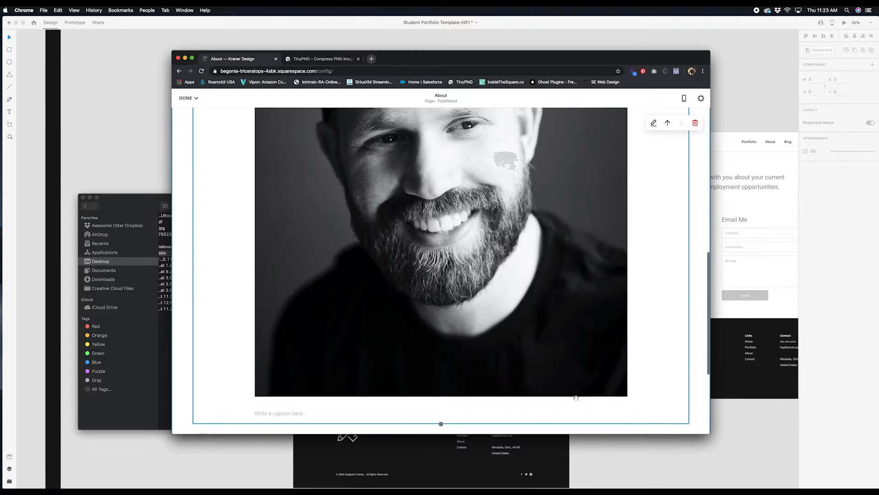
{"action": "scroll", "coordinate": [576, 398], "scroll_direction": "up", "scroll_amount": 1}
{"action": "scroll", "coordinate": [575, 399], "scroll_direction": "down", "scroll_amount": 1}
{"action": "scroll", "coordinate": [575, 398], "scroll_direction": "down", "scroll_amount": 1}
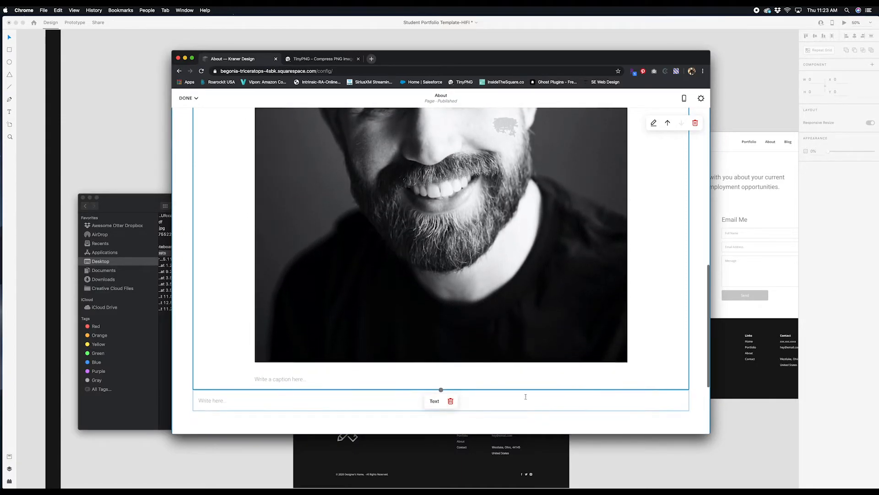
{"action": "scroll", "coordinate": [395, 350], "scroll_direction": "up", "scroll_amount": 3}
{"action": "scroll", "coordinate": [394, 348], "scroll_direction": "up", "scroll_amount": 1}
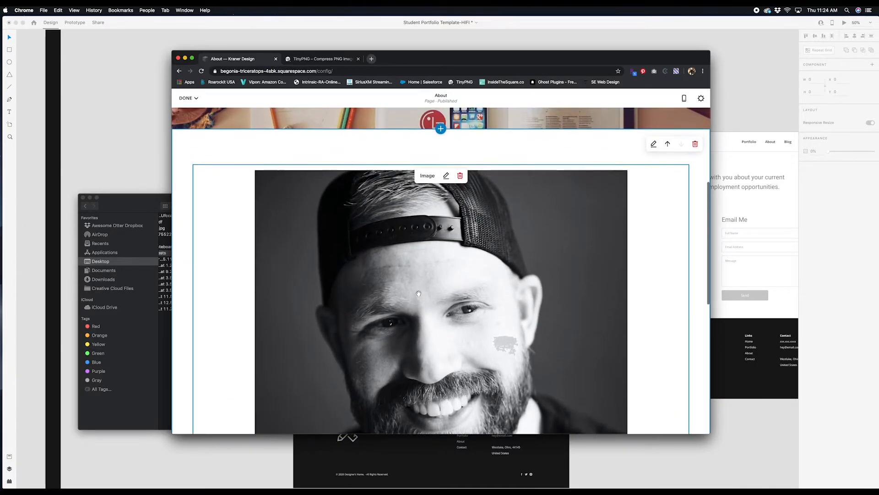
{"action": "left_click", "coordinate": [446, 175]}
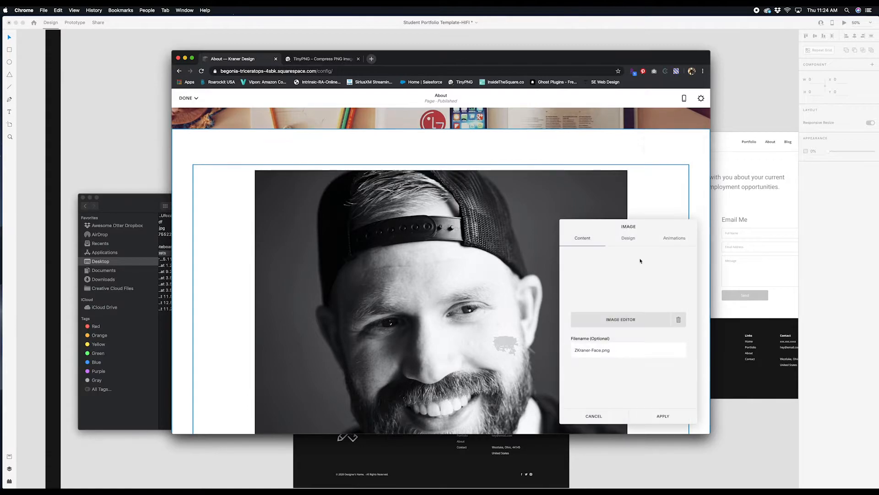
{"action": "left_click", "coordinate": [628, 238]}
{"action": "left_click", "coordinate": [587, 356]}
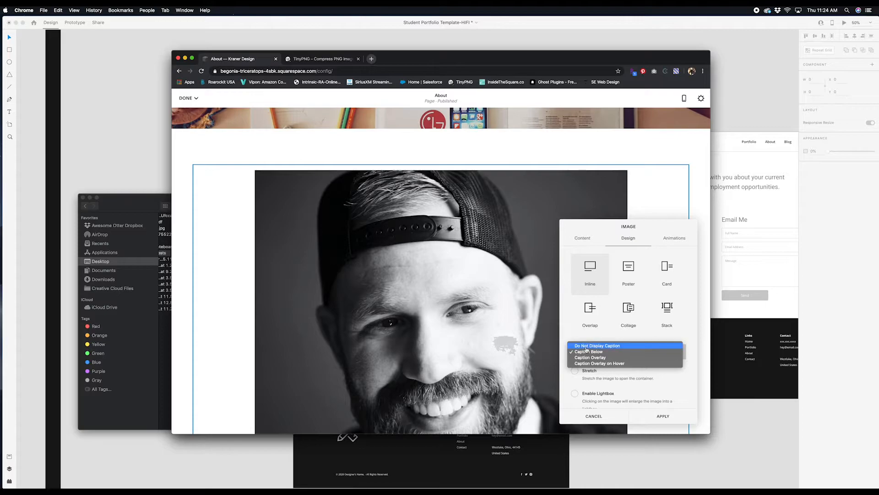
{"action": "left_click", "coordinate": [586, 346]}
{"action": "left_click", "coordinate": [662, 416]}
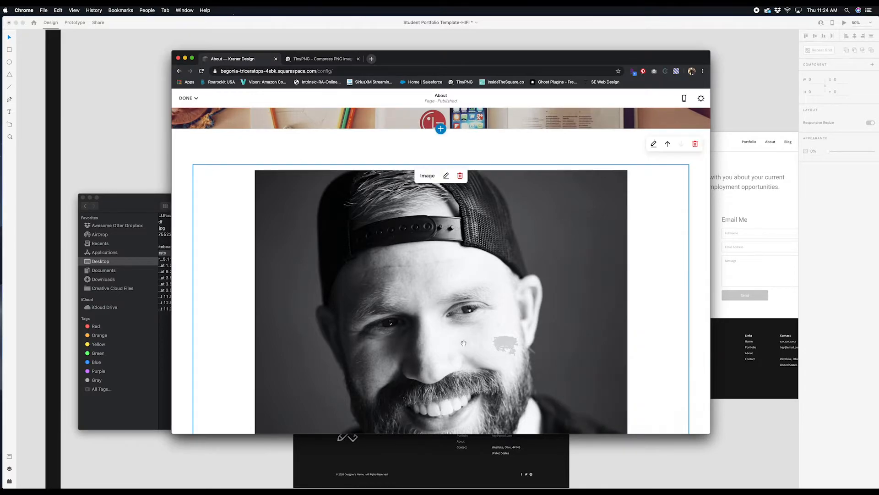
Step: Enter the placeholder "text here" in the text block below the portrait and move that block to the portrait's right side
{"action": "scroll", "coordinate": [501, 343], "scroll_direction": "down", "scroll_amount": 4}
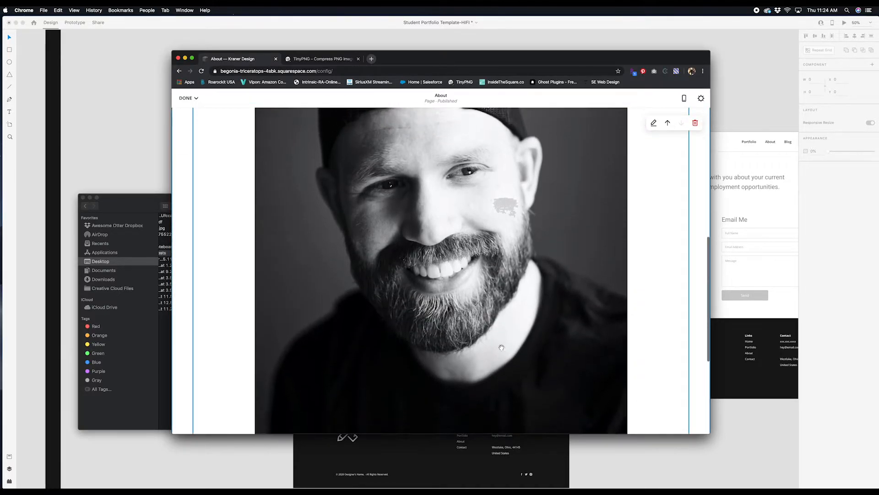
{"action": "scroll", "coordinate": [499, 343], "scroll_direction": "up", "scroll_amount": 3}
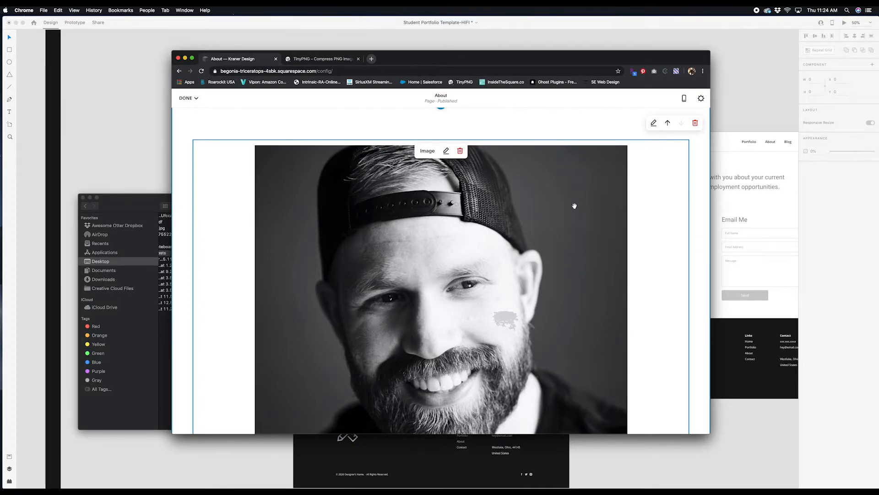
{"action": "scroll", "coordinate": [663, 206], "scroll_direction": "up", "scroll_amount": 3}
{"action": "scroll", "coordinate": [661, 272], "scroll_direction": "down", "scroll_amount": 8}
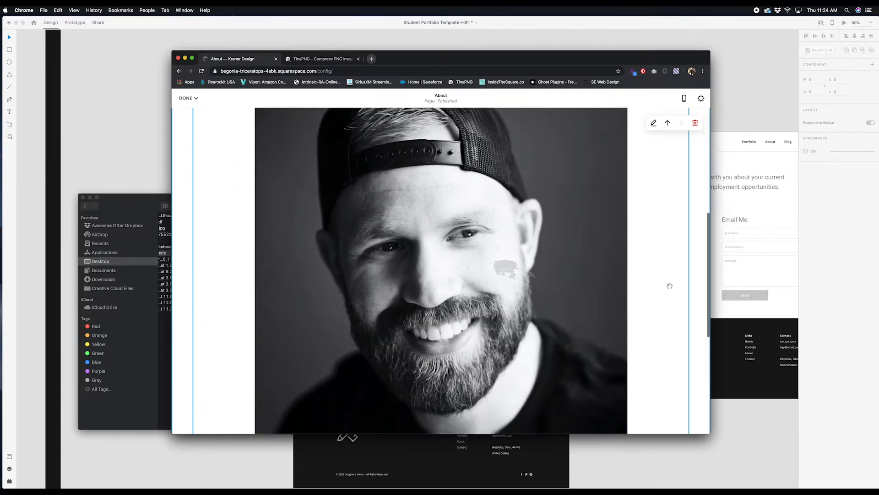
{"action": "left_click", "coordinate": [232, 311]}
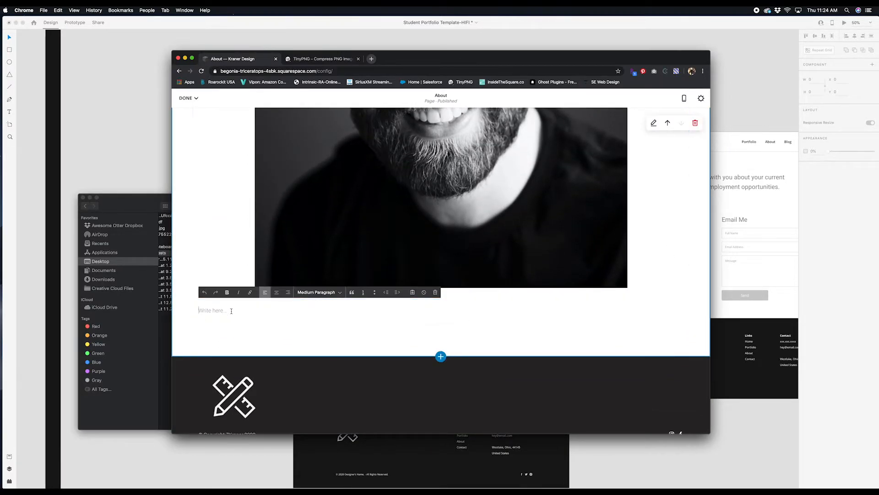
{"action": "type", "text": "text here"}
{"action": "left_click", "coordinate": [205, 337]}
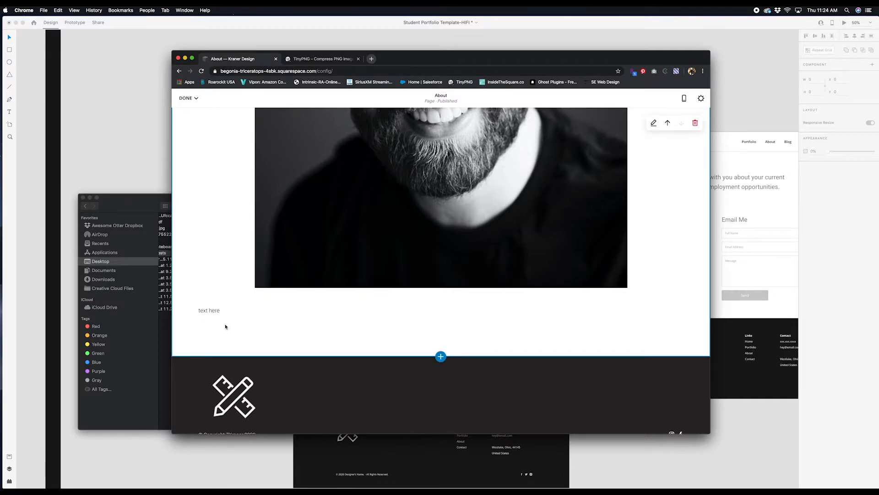
{"action": "scroll", "coordinate": [329, 301], "scroll_direction": "up", "scroll_amount": 2}
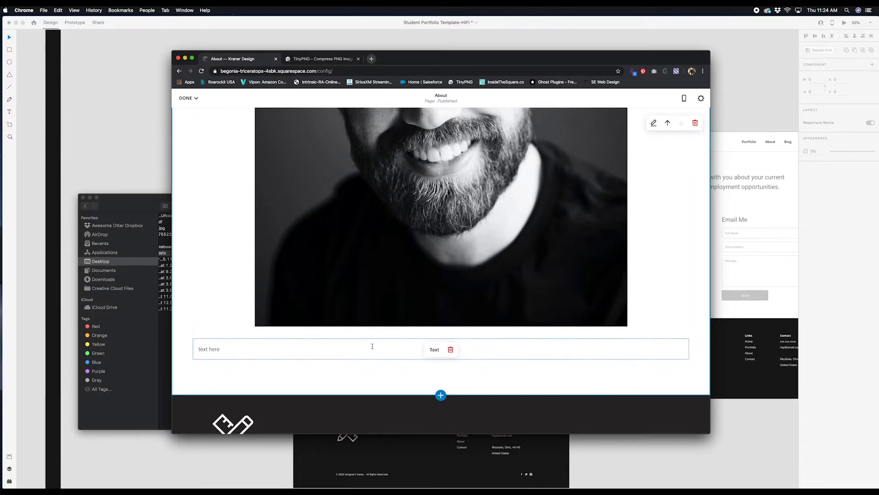
{"action": "left_click_drag", "start_coordinate": [432, 349], "coordinate": [689, 303]}
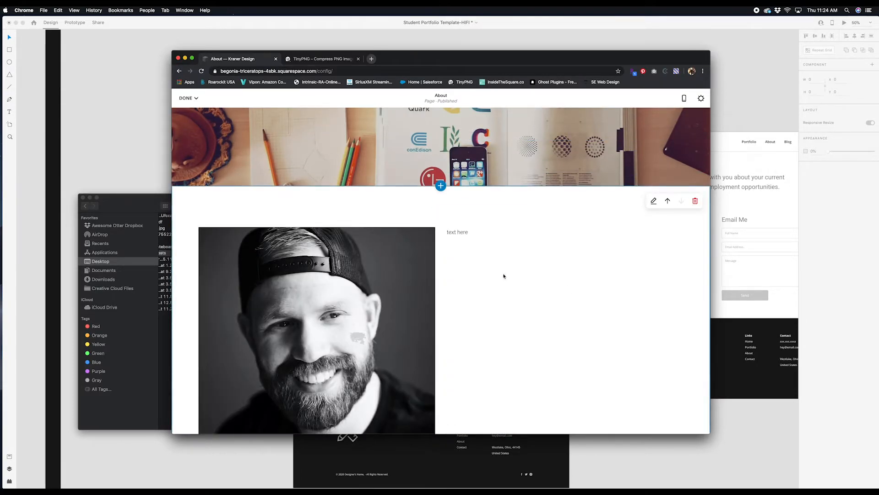
Step: Set the portrait section's content width to M and close the section settings
{"action": "scroll", "coordinate": [441, 261], "scroll_direction": "down", "scroll_amount": 1}
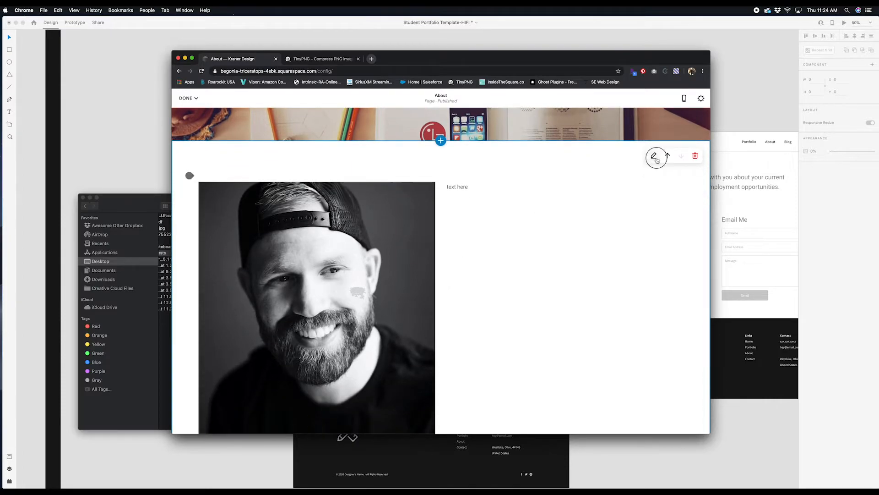
{"action": "left_click", "coordinate": [655, 157]}
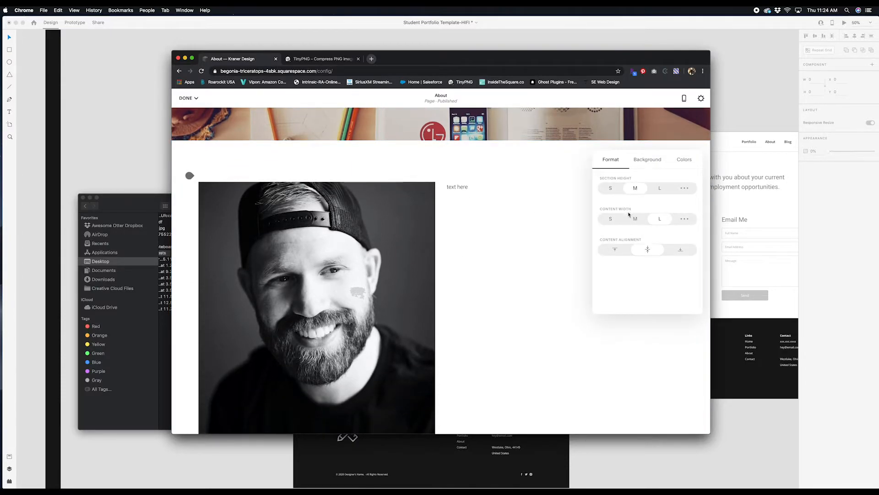
{"action": "left_click", "coordinate": [634, 219]}
{"action": "left_click", "coordinate": [471, 226]}
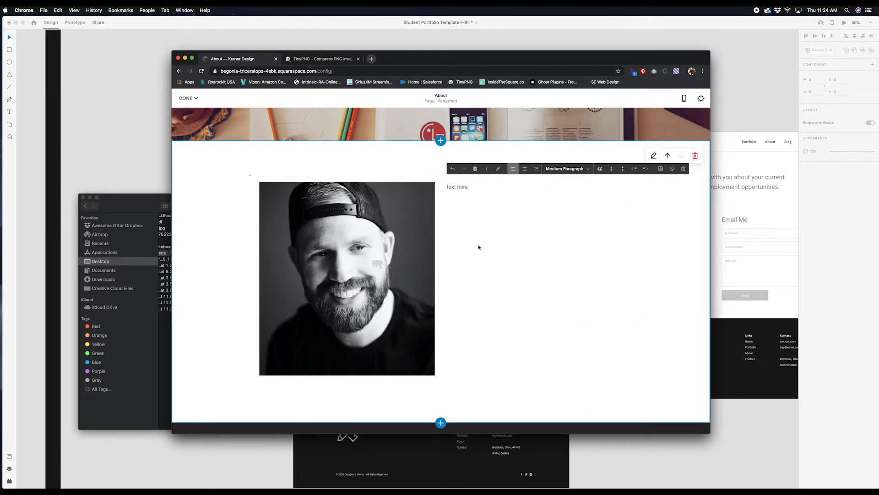
Step: Copy the bio paragraph from the About page mockup in Adobe XD and replace "text here" with it in Squarespace
{"action": "key", "text": "ctrl+Up"}
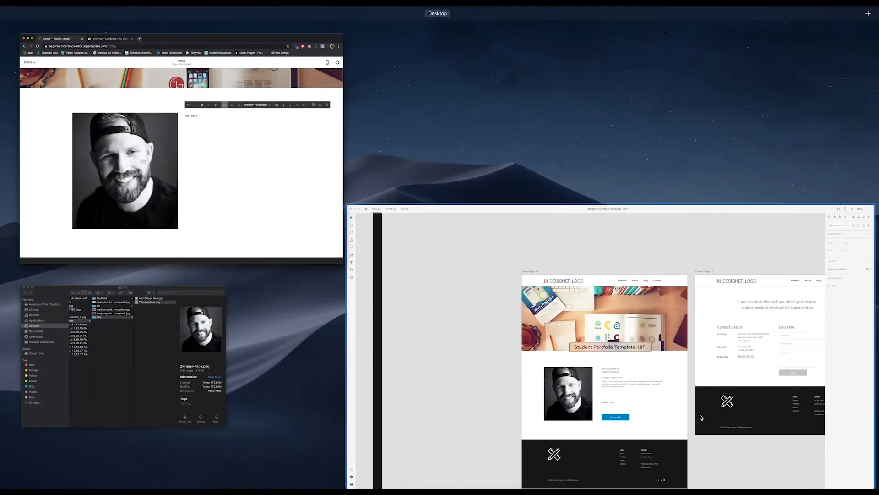
{"action": "left_click", "coordinate": [456, 312]}
{"action": "double_click", "coordinate": [447, 314]}
{"action": "key", "text": "super+c"}
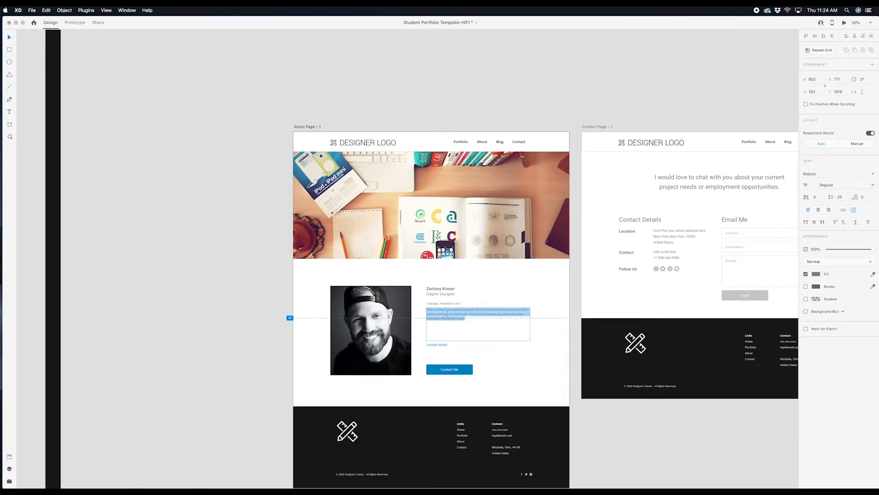
{"action": "key", "text": "ctrl+Up"}
{"action": "left_click", "coordinate": [322, 140]}
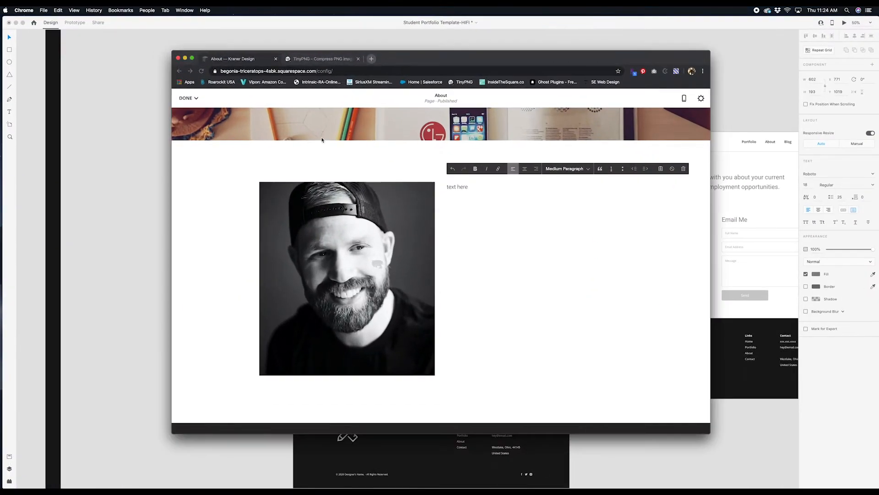
{"action": "left_click_drag", "start_coordinate": [447, 187], "coordinate": [467, 186]}
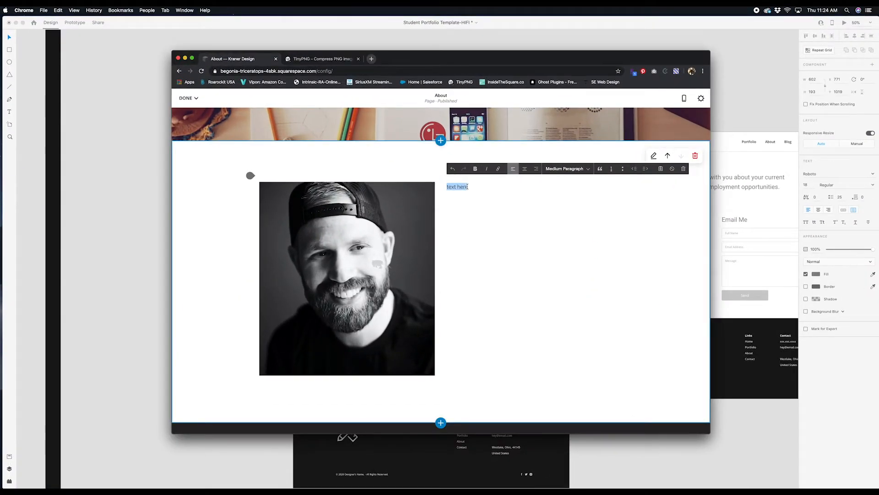
{"action": "key", "text": "super+v"}
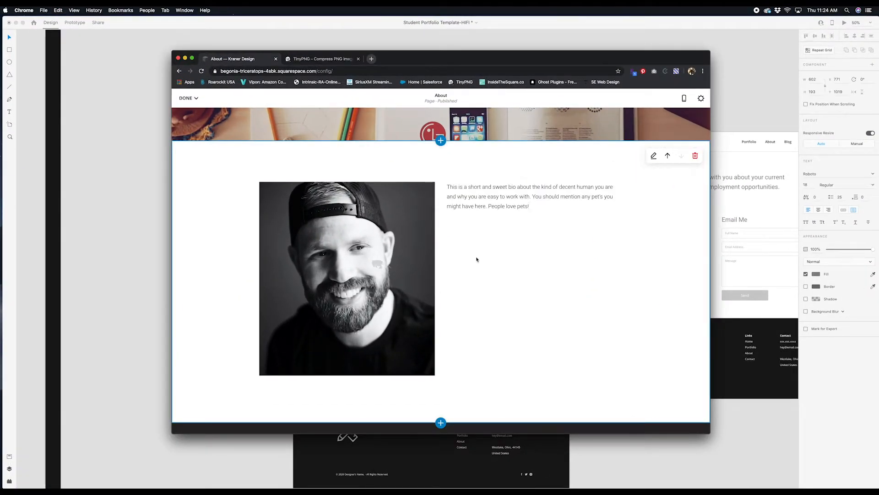
Step: Add a Text block above the bio paragraph and paste in the designer's name and job title copied from the XD mockup
{"action": "left_click", "coordinate": [442, 176]}
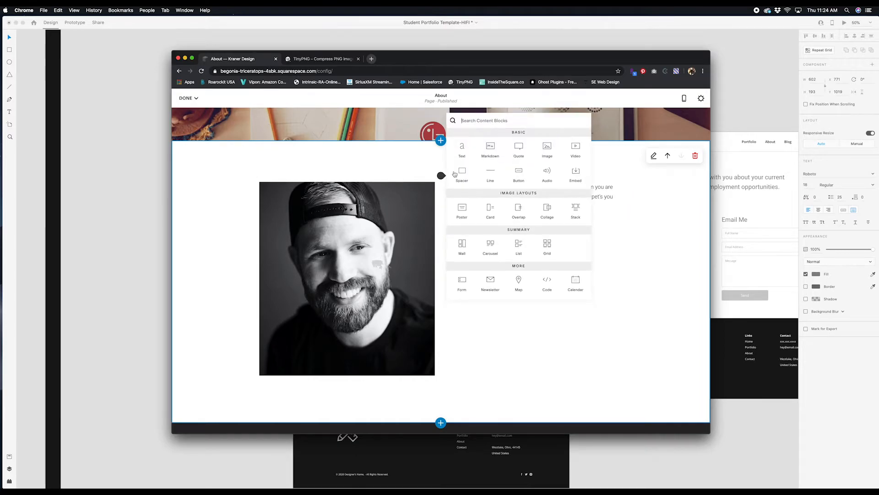
{"action": "left_click", "coordinate": [463, 150]}
{"action": "key", "text": "ctrl+Up"}
{"action": "left_click", "coordinate": [485, 313]}
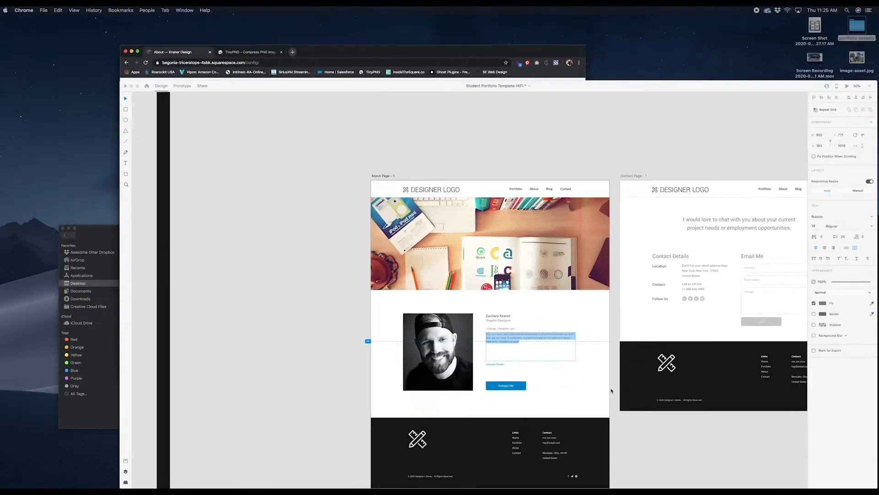
{"action": "triple_click", "coordinate": [443, 293]}
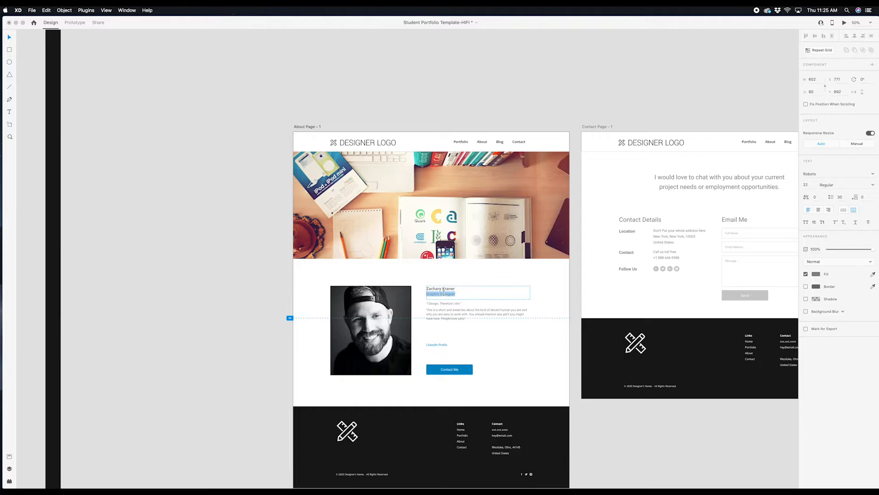
{"action": "key", "text": "super+a"}
{"action": "key", "text": "super+c"}
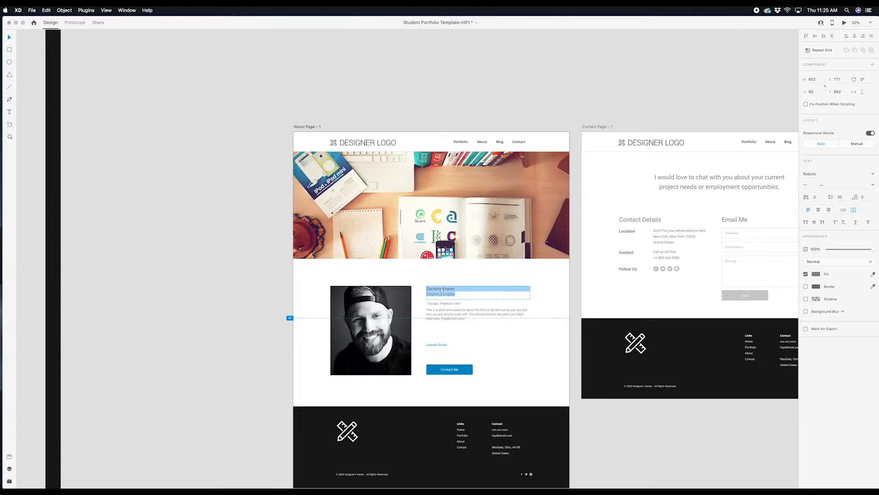
{"action": "key", "text": "ctrl+Up"}
{"action": "left_click", "coordinate": [310, 202]}
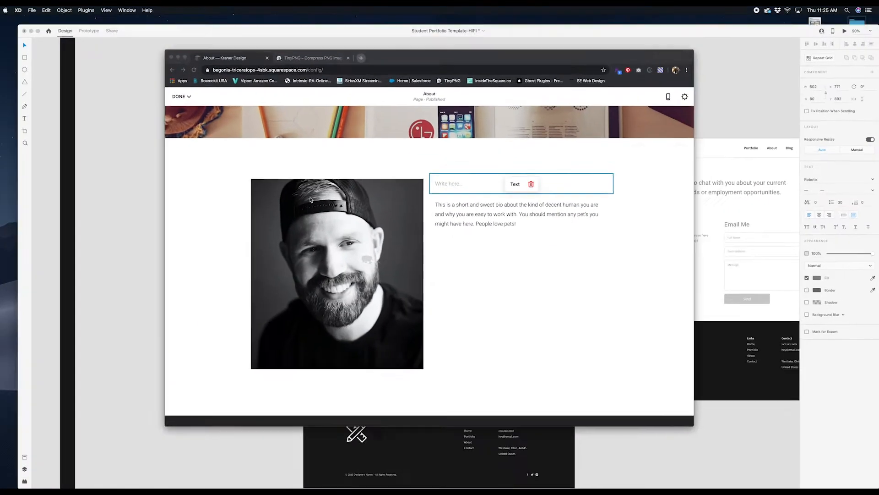
{"action": "left_click", "coordinate": [474, 187]}
{"action": "key", "text": "super+v"}
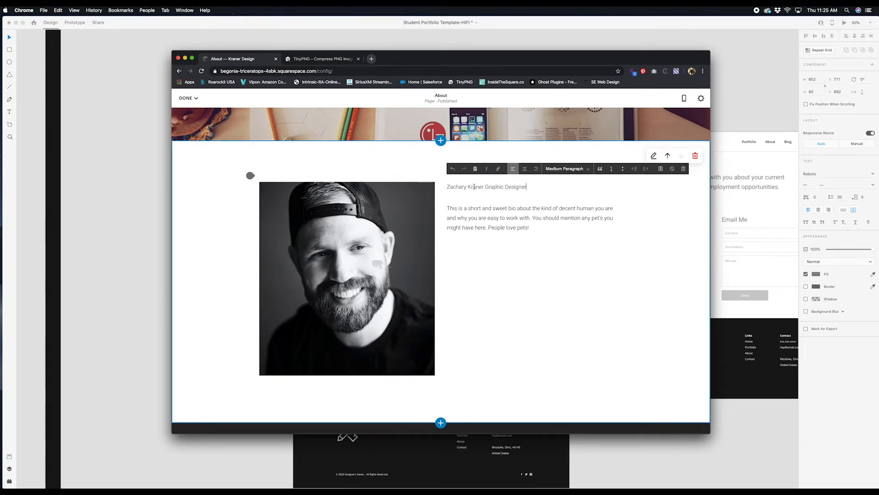
Step: Put "Graphic Designer" on its own line directly under the designer's name with a single line break, without starting a new paragraph
{"action": "left_click", "coordinate": [485, 187]}
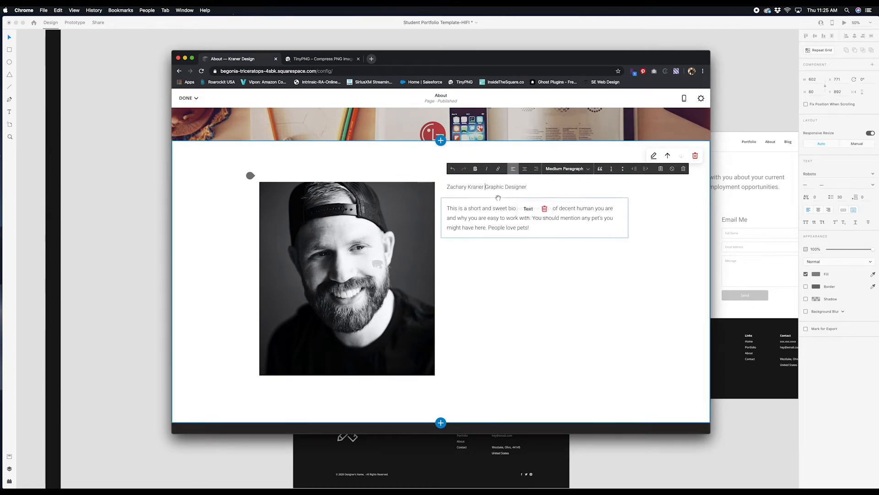
{"action": "key", "text": "Return"}
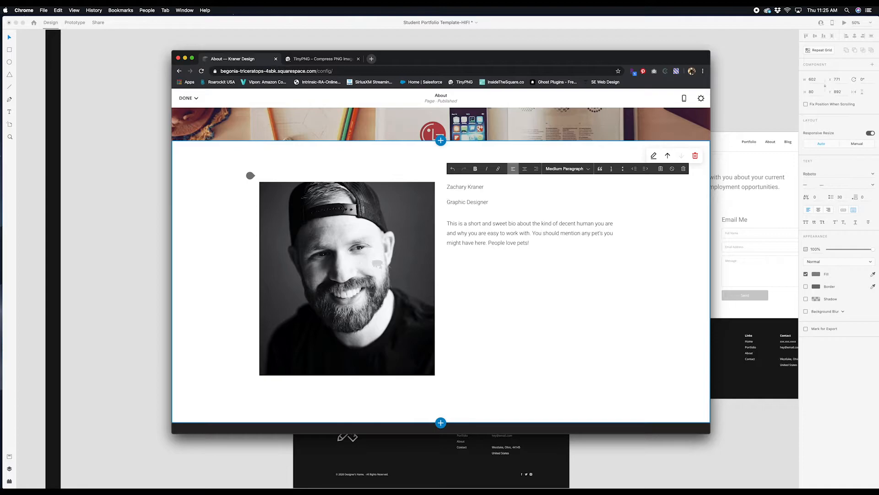
{"action": "key", "text": "BackSpace"}
{"action": "key", "text": "shift+Return"}
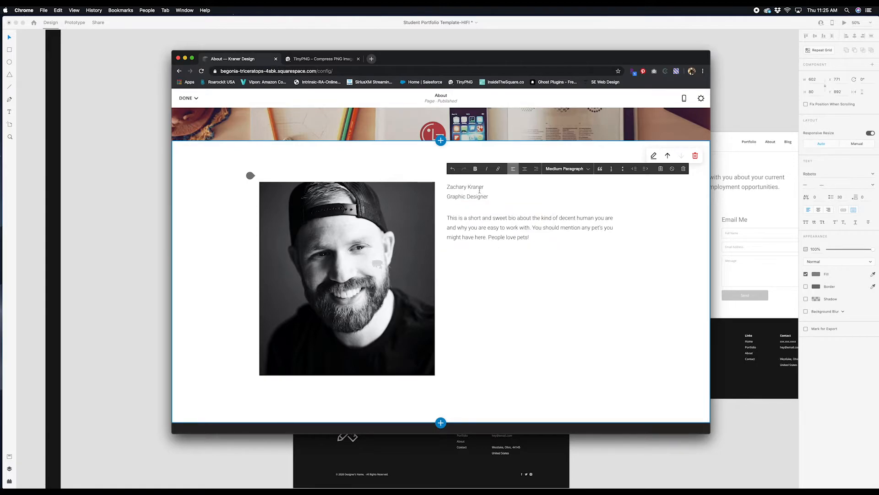
Step: Format the designer's name and job title lines as Large Paragraph
{"action": "triple_click", "coordinate": [468, 185]}
{"action": "left_click", "coordinate": [473, 187]}
{"action": "double_click", "coordinate": [473, 186]}
{"action": "left_click", "coordinate": [473, 187], "text": "shift"}
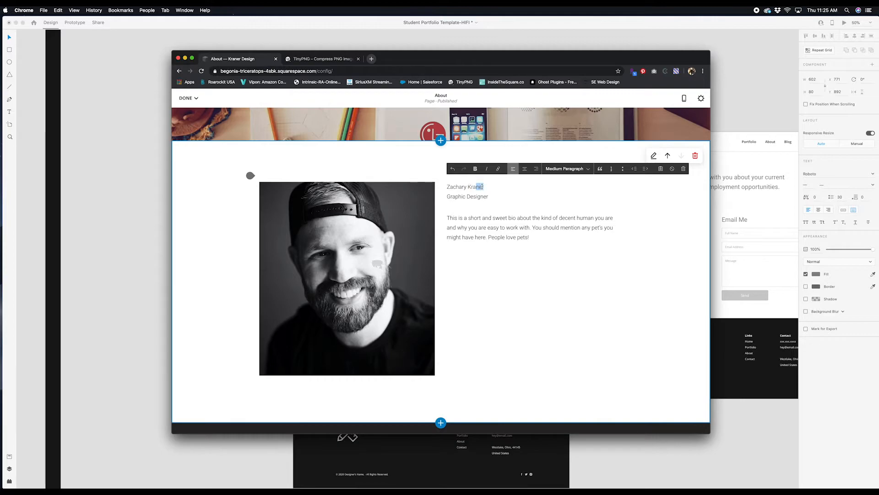
{"action": "left_click_drag", "start_coordinate": [486, 187], "coordinate": [453, 186]}
{"action": "left_click", "coordinate": [567, 169]}
{"action": "left_click", "coordinate": [557, 164]}
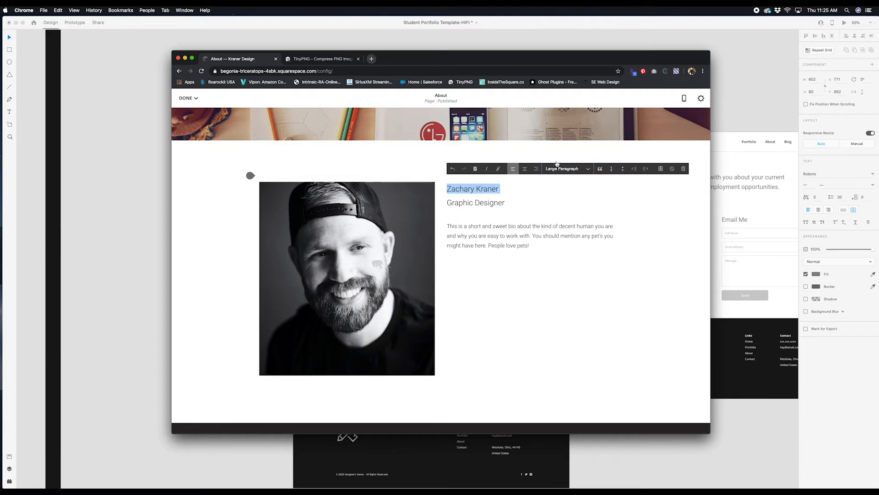
Step: Make the designer's name bold while leaving the job title in regular weight, and deselect the text
{"action": "left_click", "coordinate": [473, 203]}
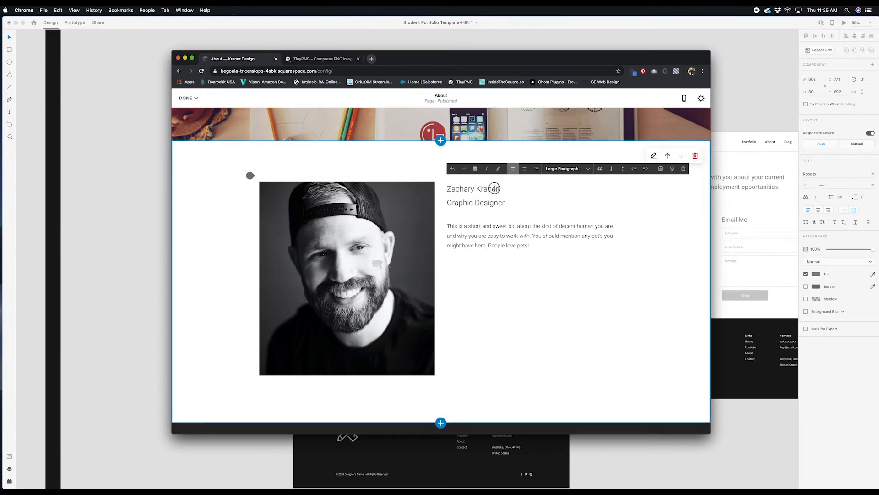
{"action": "left_click_drag", "start_coordinate": [495, 189], "coordinate": [449, 188]}
{"action": "left_click", "coordinate": [475, 169]}
{"action": "left_click", "coordinate": [477, 198]}
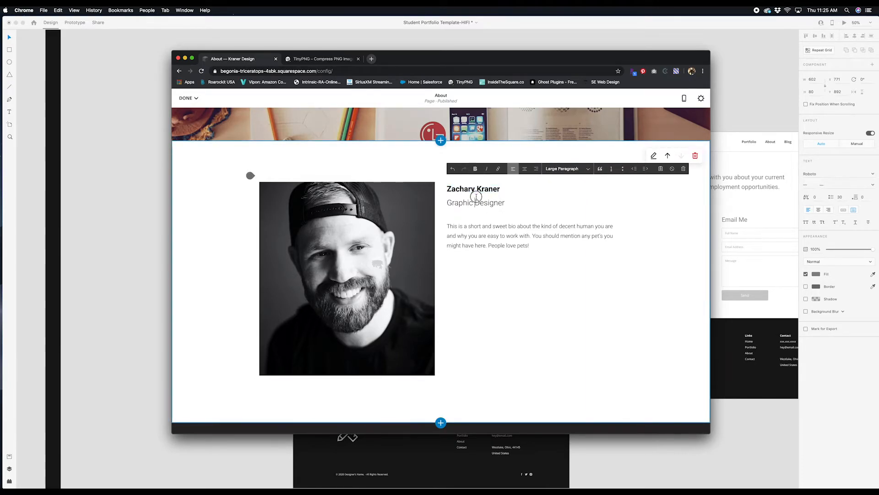
{"action": "left_click", "coordinate": [519, 305]}
Step: Add a Spacer block between the portrait and the text column and narrow it to a slim gap
{"action": "key", "text": "ctrl+Up"}
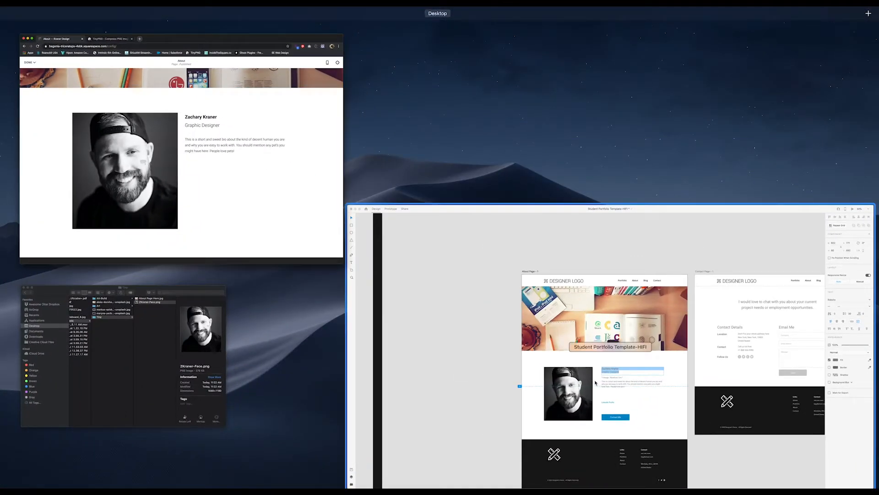
{"action": "left_click", "coordinate": [269, 194]}
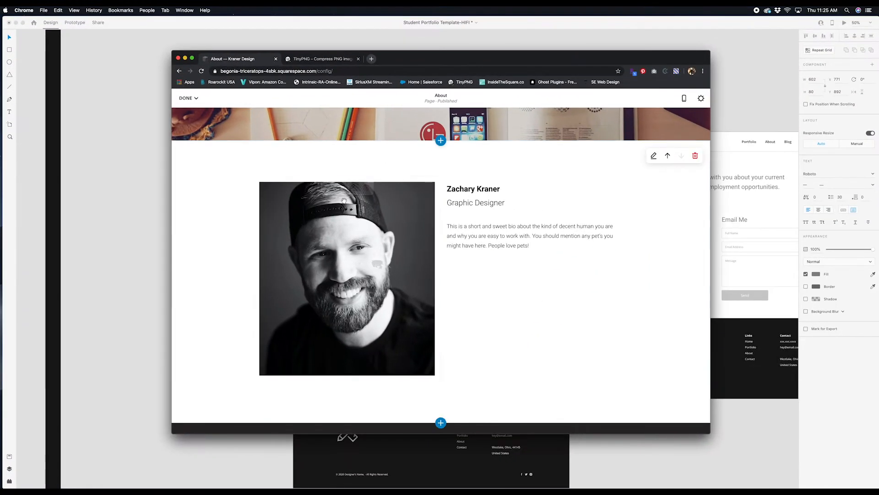
{"action": "left_click", "coordinate": [253, 388]}
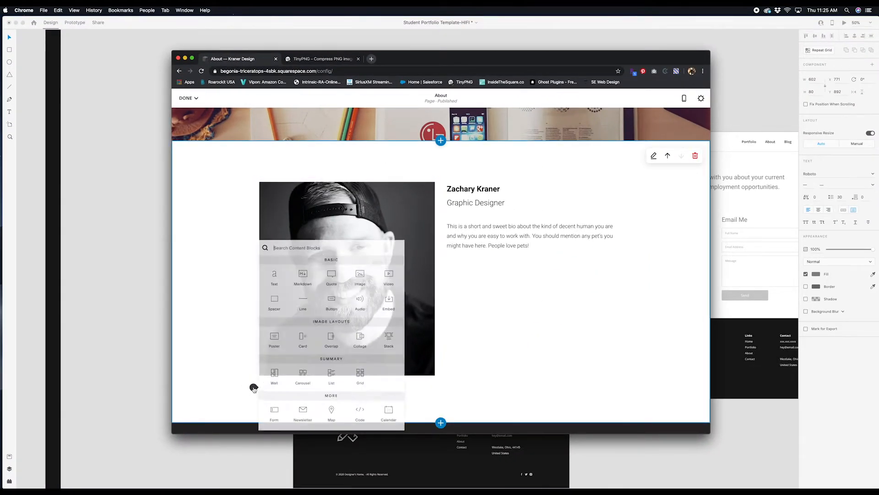
{"action": "left_click", "coordinate": [275, 302]}
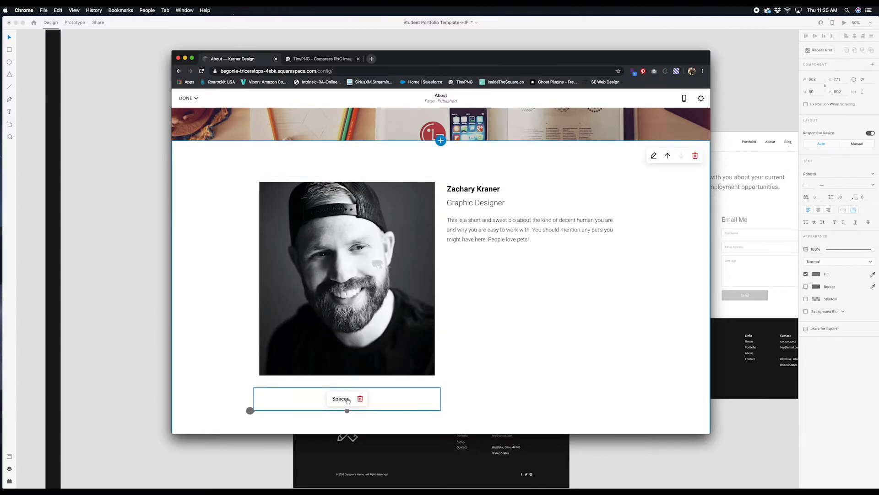
{"action": "left_click_drag", "start_coordinate": [346, 399], "coordinate": [442, 265]}
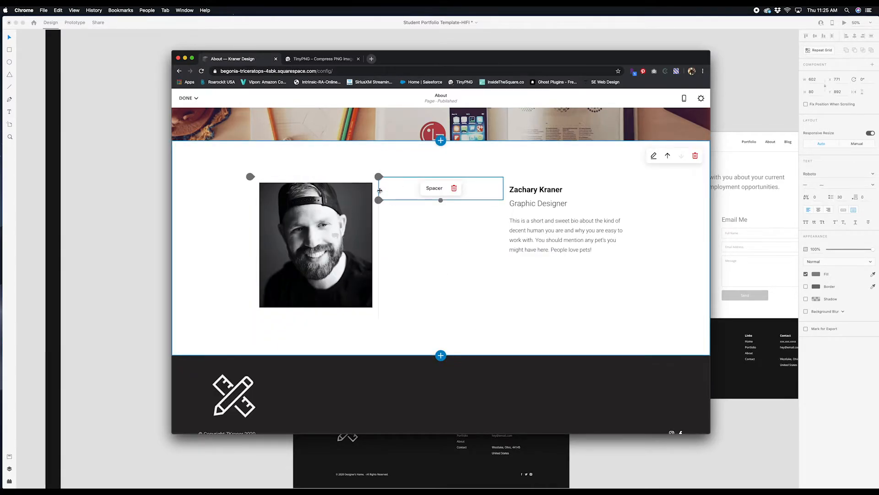
{"action": "left_click_drag", "start_coordinate": [504, 191], "coordinate": [410, 192]}
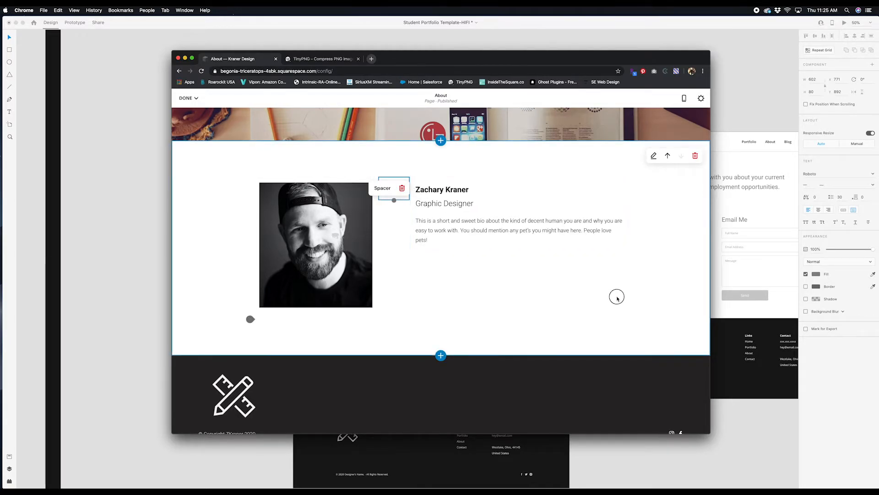
Step: After comparing with the XD mockup, add a narrow Spacer beyond the text column and resize the columns so the portrait regains its width
{"action": "mouse_move", "coordinate": [337, 235]}
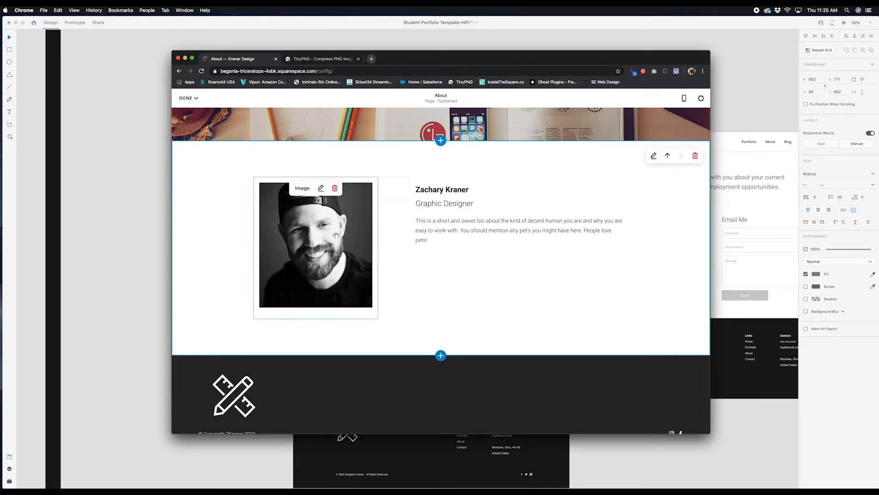
{"action": "key", "text": "ctrl+Up"}
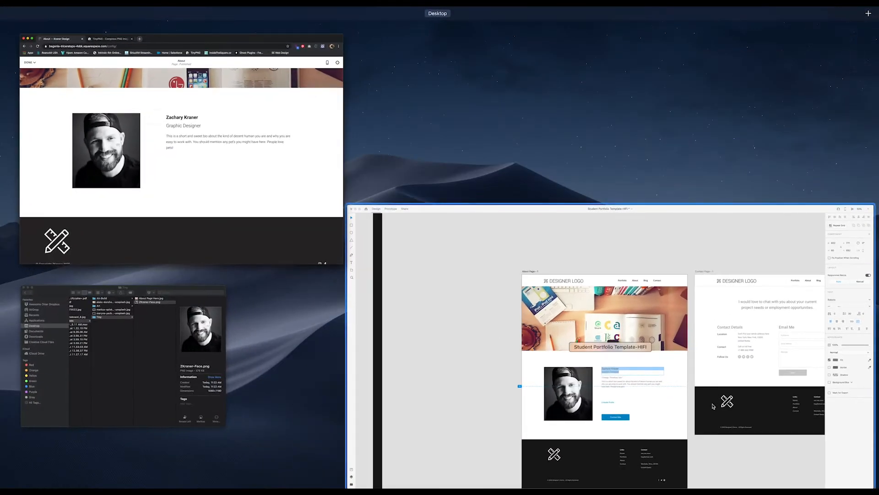
{"action": "left_click", "coordinate": [679, 399]}
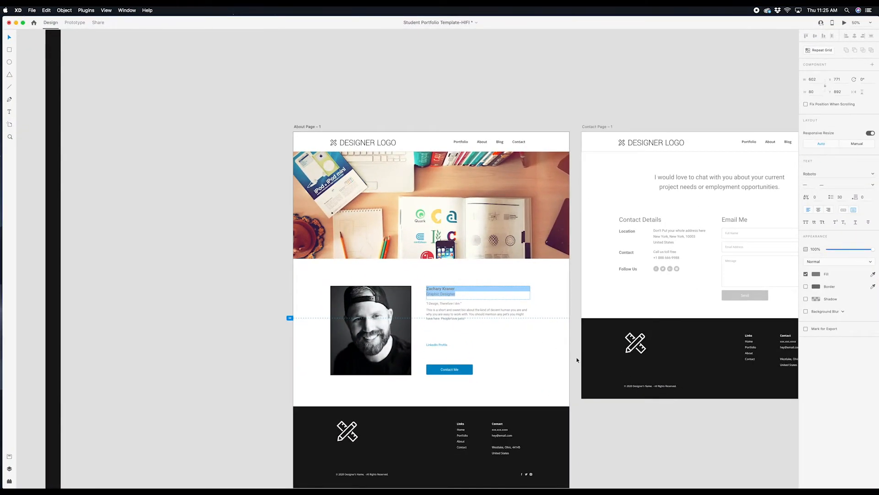
{"action": "key", "text": "ctrl+Up"}
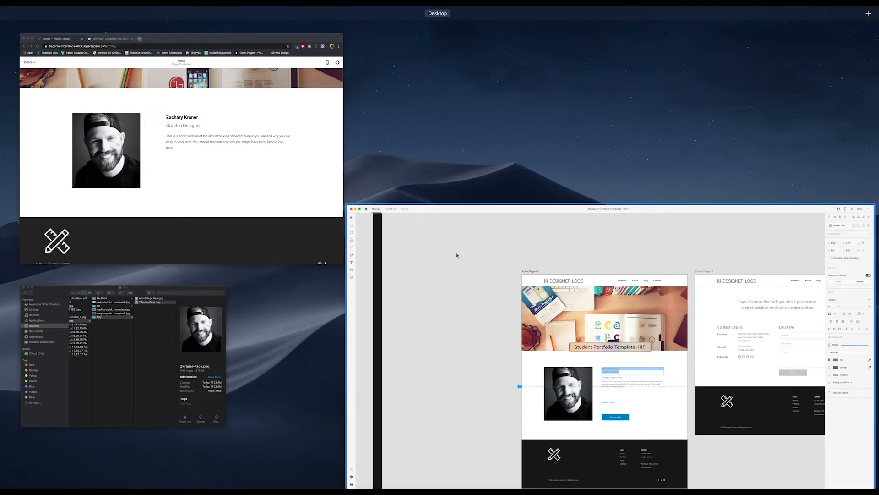
{"action": "left_click", "coordinate": [304, 179]}
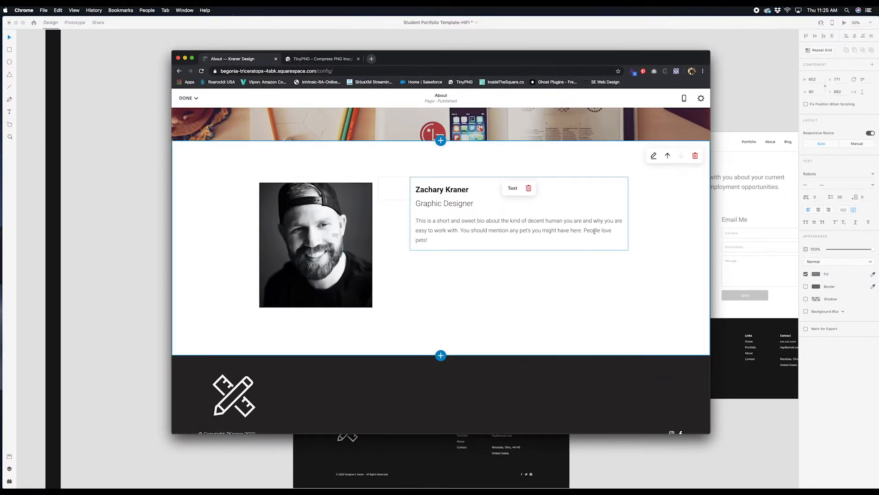
{"action": "left_click", "coordinate": [379, 200]}
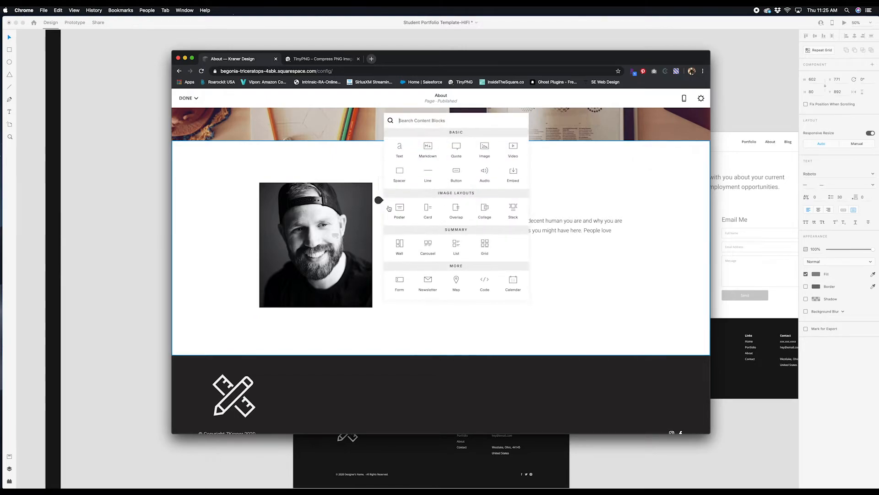
{"action": "left_click", "coordinate": [403, 174]}
{"action": "left_click_drag", "start_coordinate": [402, 213], "coordinate": [638, 198]}
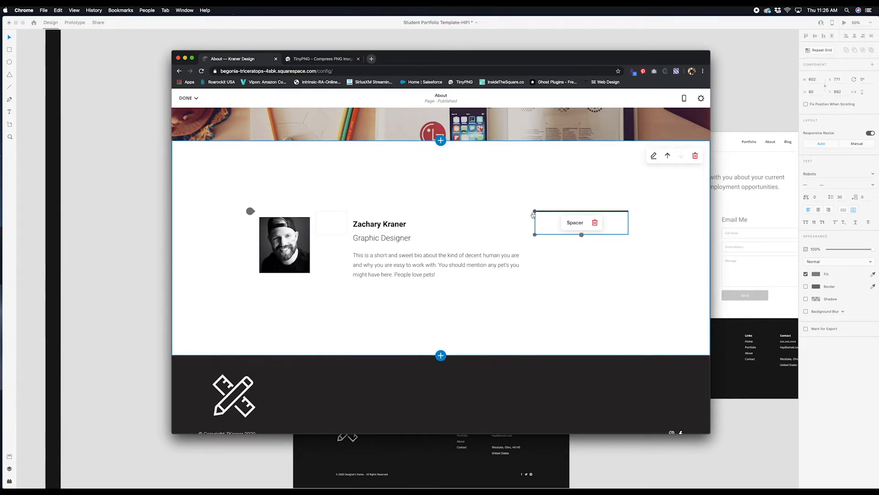
{"action": "left_click_drag", "start_coordinate": [534, 214], "coordinate": [597, 223]}
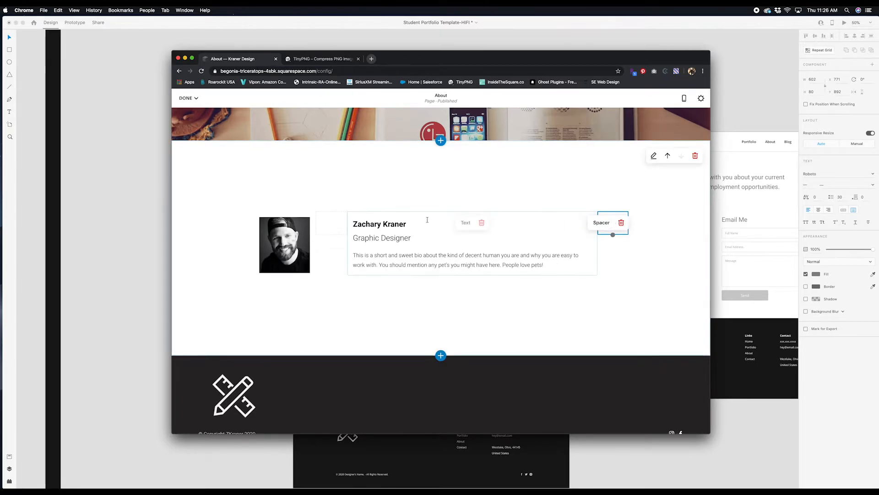
{"action": "left_click_drag", "start_coordinate": [347, 222], "coordinate": [409, 222]}
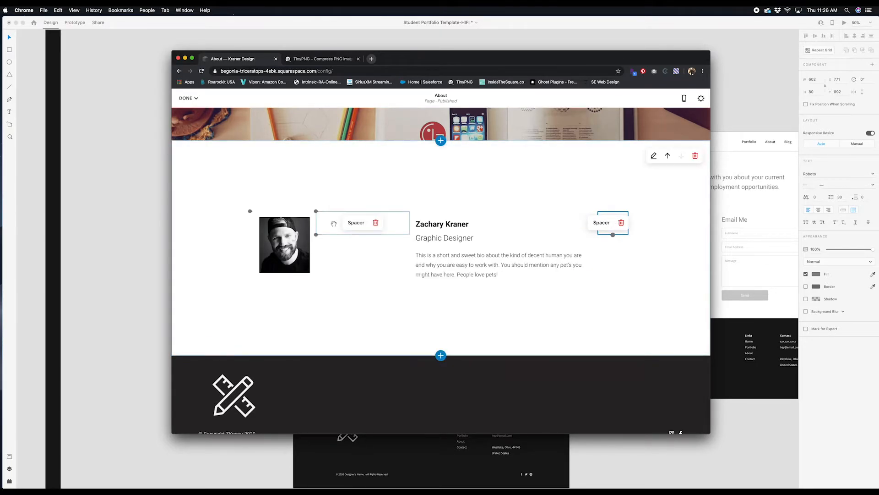
{"action": "left_click_drag", "start_coordinate": [317, 223], "coordinate": [380, 224]}
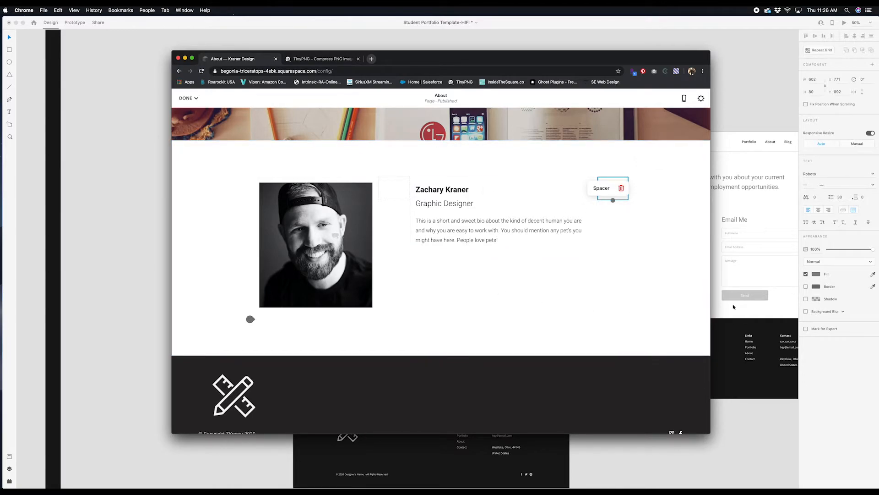
Step: Save the About page and check its mobile preview before returning to the desktop view
{"action": "left_click", "coordinate": [188, 98]}
{"action": "left_click", "coordinate": [189, 113]}
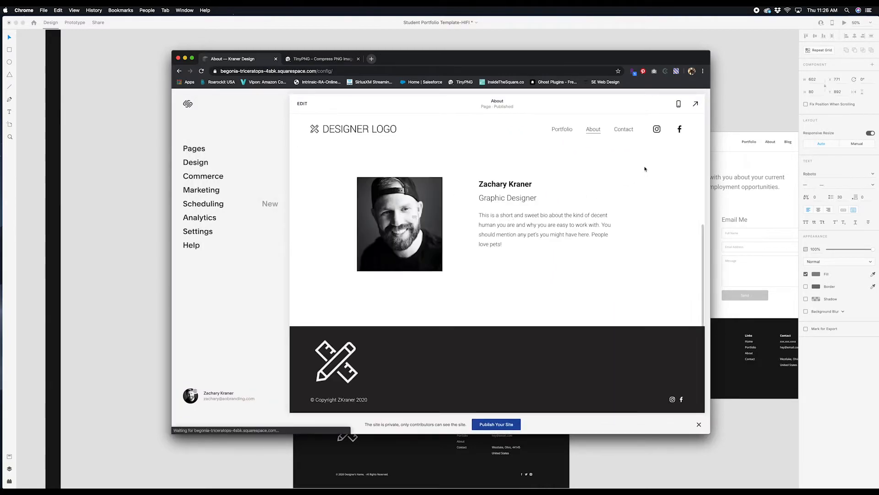
{"action": "left_click", "coordinate": [679, 108]}
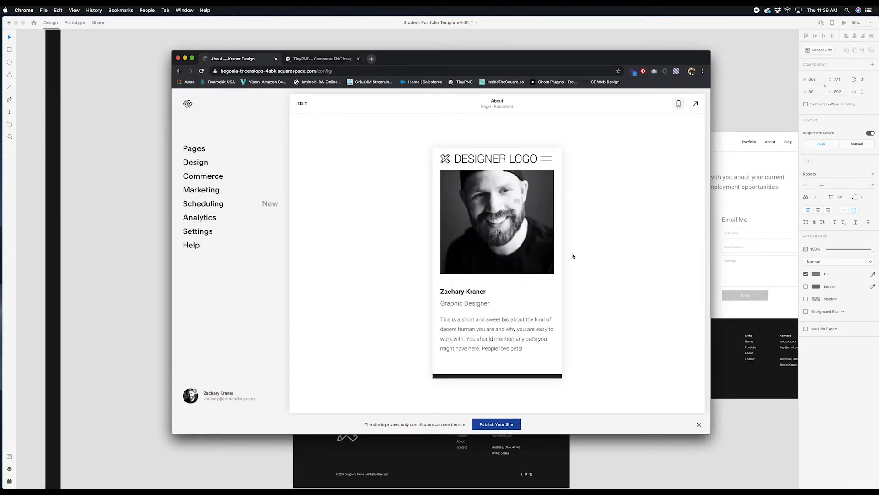
{"action": "scroll", "coordinate": [494, 316], "scroll_direction": "up", "scroll_amount": 3}
{"action": "scroll", "coordinate": [494, 317], "scroll_direction": "down", "scroll_amount": 4}
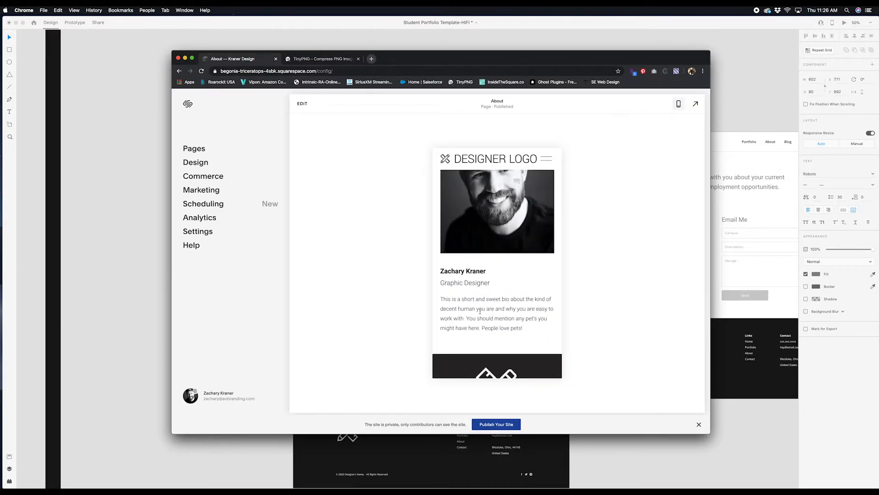
{"action": "scroll", "coordinate": [474, 289], "scroll_direction": "up", "scroll_amount": 4}
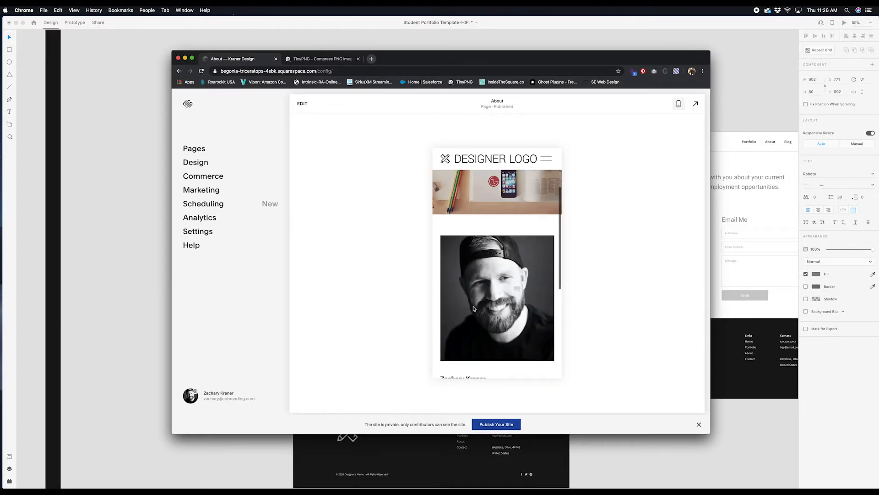
{"action": "left_click", "coordinate": [678, 104]}
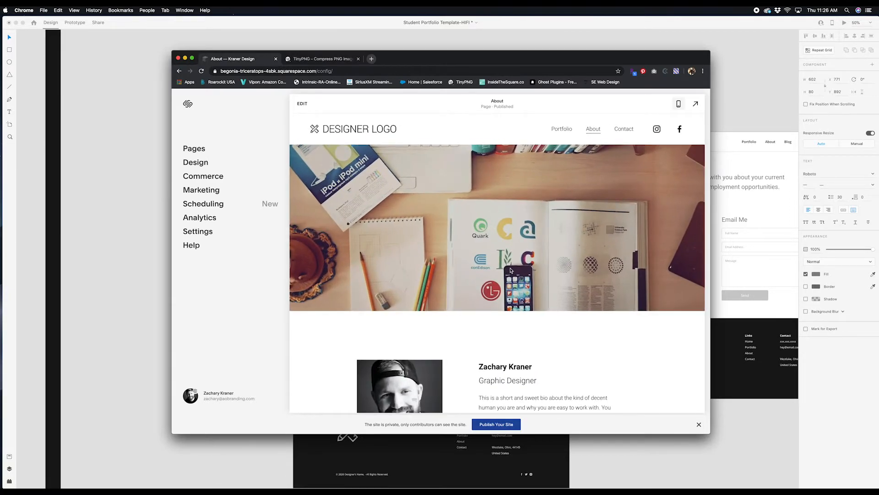
Step: Reopen the About page for editing after checking the XD mockup, and add a Spacer block below the bio paragraph
{"action": "left_click", "coordinate": [726, 162]}
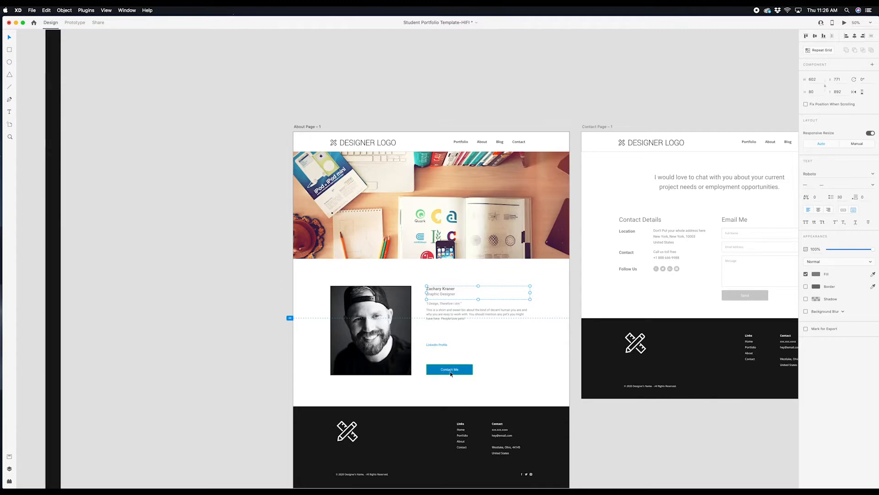
{"action": "key", "text": "ctrl+Up"}
{"action": "left_click", "coordinate": [320, 198]}
{"action": "scroll", "coordinate": [531, 337], "scroll_direction": "down", "scroll_amount": 3}
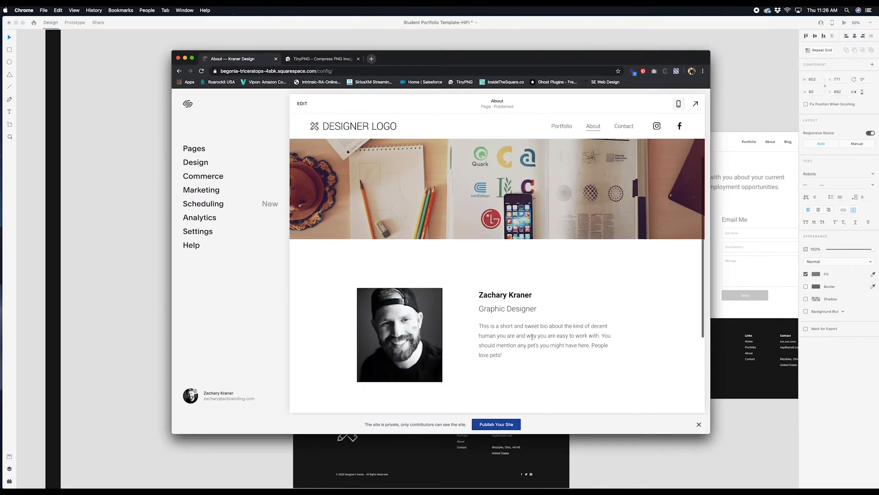
{"action": "left_click", "coordinate": [301, 104]}
{"action": "scroll", "coordinate": [534, 269], "scroll_direction": "down", "scroll_amount": 3}
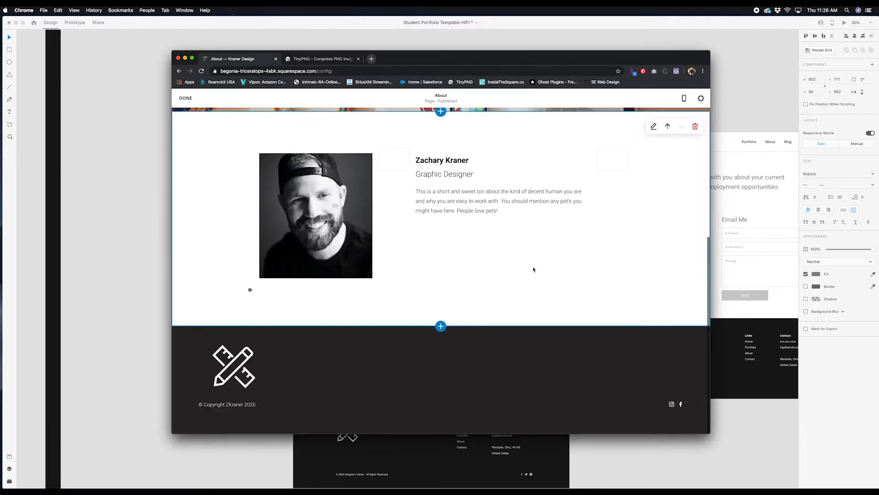
{"action": "left_click", "coordinate": [410, 221]}
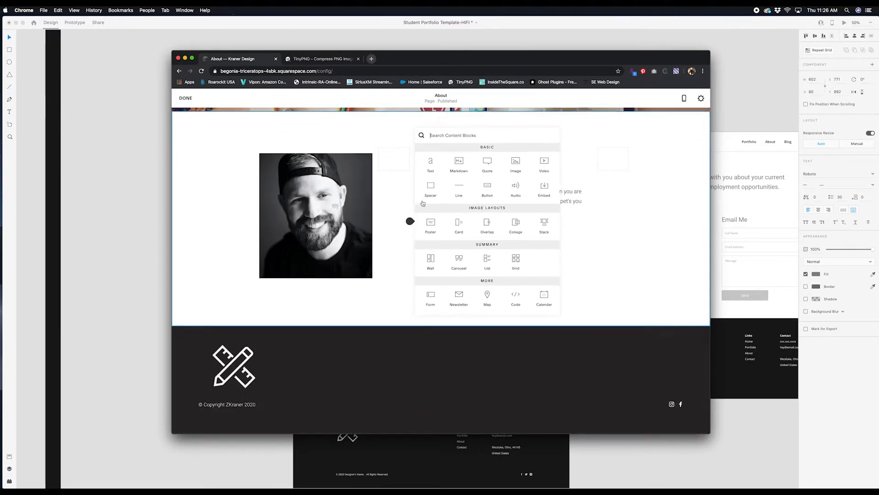
{"action": "left_click", "coordinate": [410, 221]}
Step: Add a Button block below the new spacer and set its text to "Contact Me"
{"action": "left_click", "coordinate": [410, 245]}
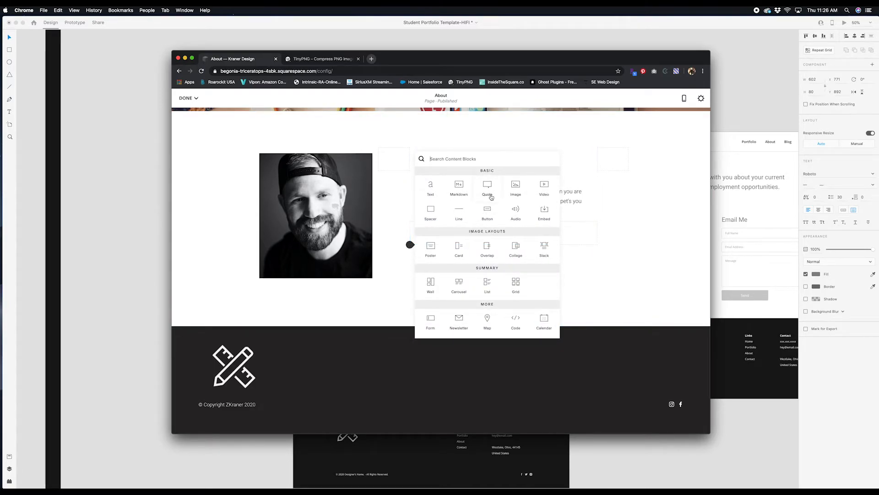
{"action": "left_click", "coordinate": [487, 210]}
{"action": "double_click", "coordinate": [625, 329]}
{"action": "type", "text": "Contact"}
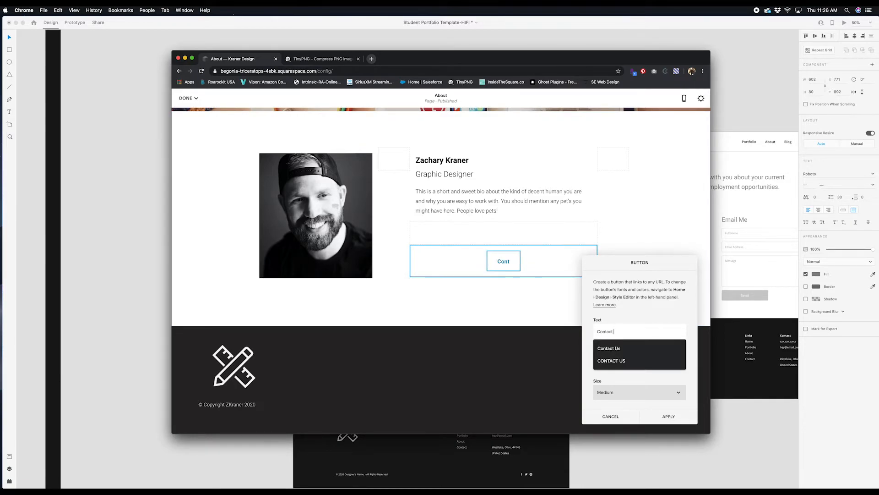
{"action": "type", "text": " Me"}
{"action": "left_click", "coordinate": [522, 311]}
Step: Set the Contact Me button's size to Small and its alignment to Left
{"action": "mouse_move", "coordinate": [504, 263]}
{"action": "left_click", "coordinate": [509, 257]}
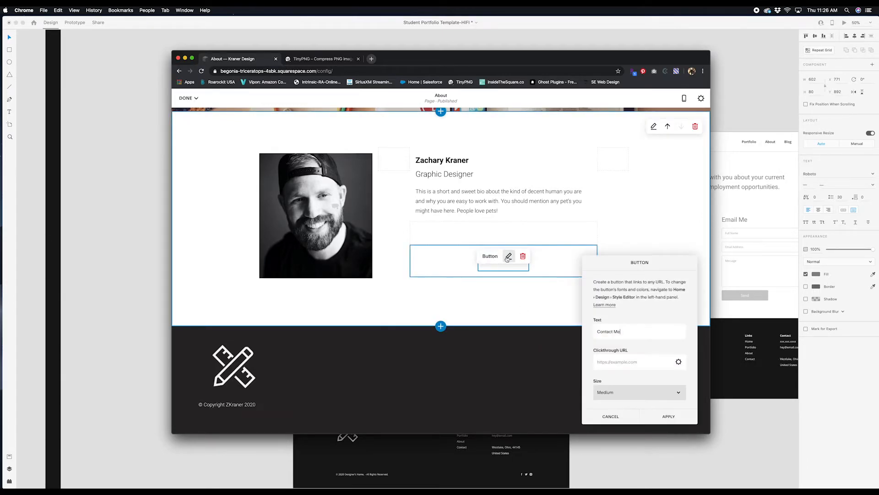
{"action": "left_click", "coordinate": [625, 394]}
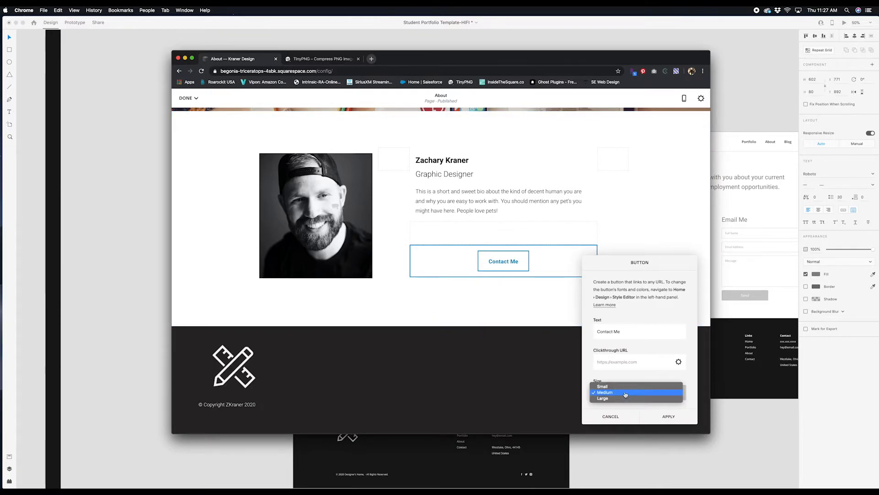
{"action": "left_click", "coordinate": [626, 388]}
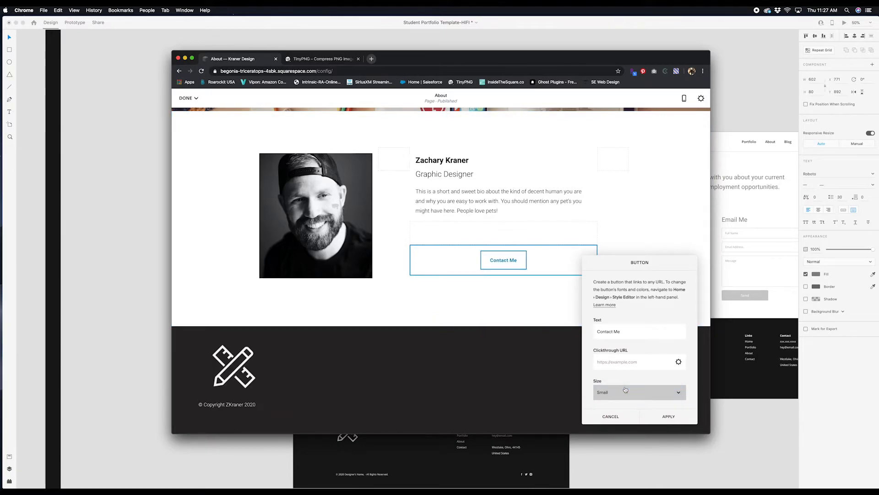
{"action": "scroll", "coordinate": [626, 389], "scroll_direction": "down", "scroll_amount": 2}
{"action": "left_click", "coordinate": [609, 393]}
{"action": "left_click", "coordinate": [603, 388]}
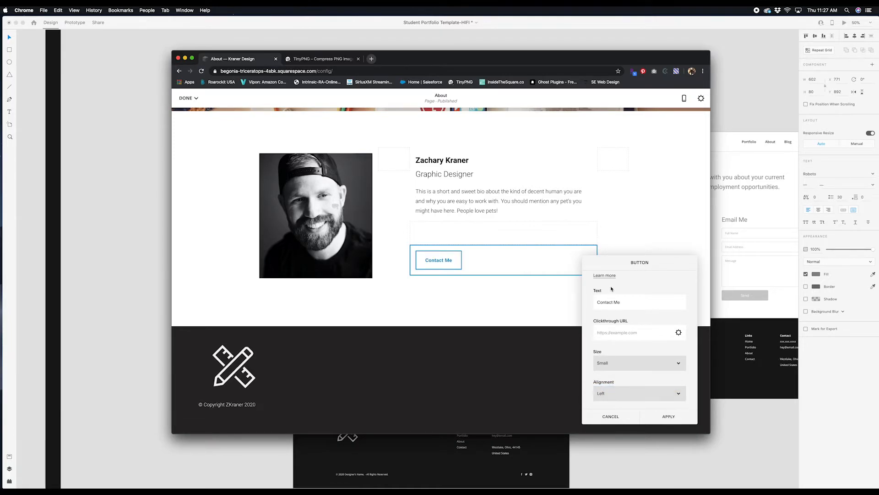
Step: Link the Contact Me button to the site's /contact page, apply the button settings, and save the About page
{"action": "scroll", "coordinate": [620, 295], "scroll_direction": "up", "scroll_amount": 2}
{"action": "scroll", "coordinate": [603, 324], "scroll_direction": "down", "scroll_amount": 2}
{"action": "left_click", "coordinate": [678, 333]}
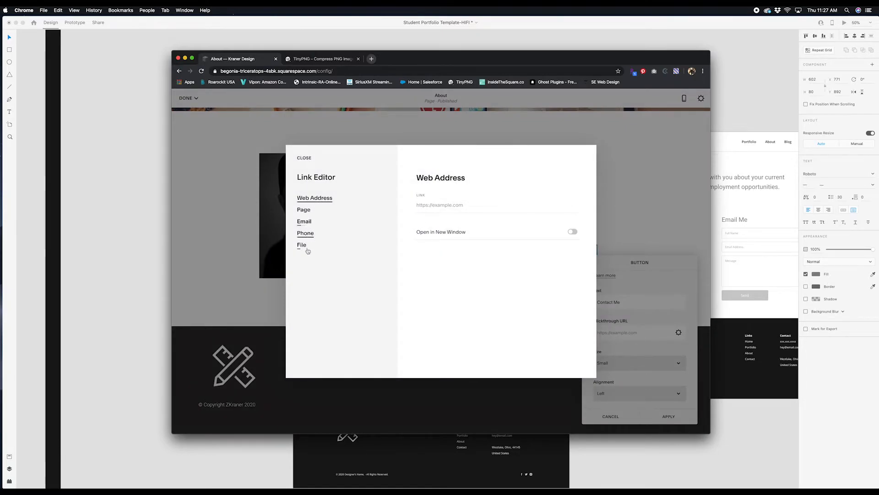
{"action": "left_click", "coordinate": [307, 211]}
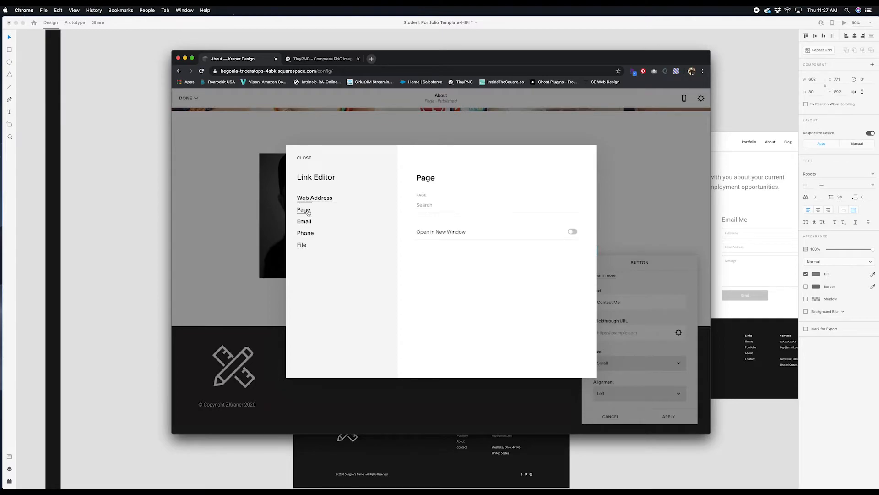
{"action": "left_click", "coordinate": [447, 207]}
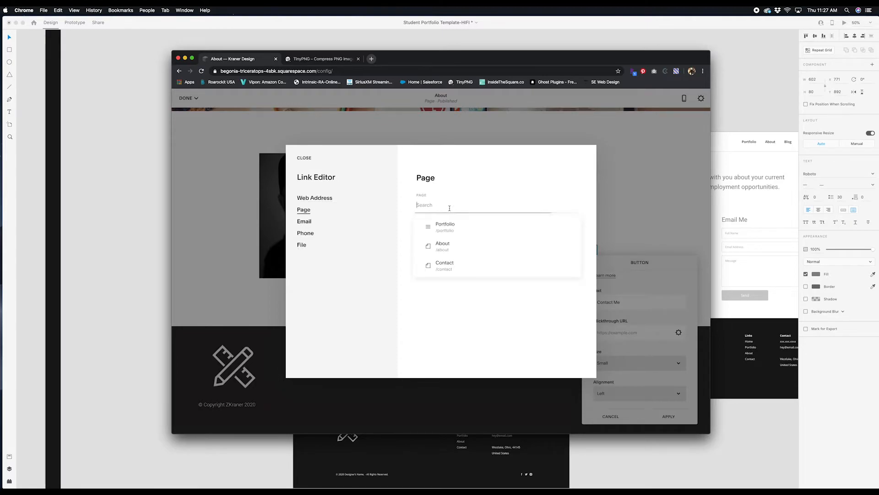
{"action": "left_click", "coordinate": [449, 270]}
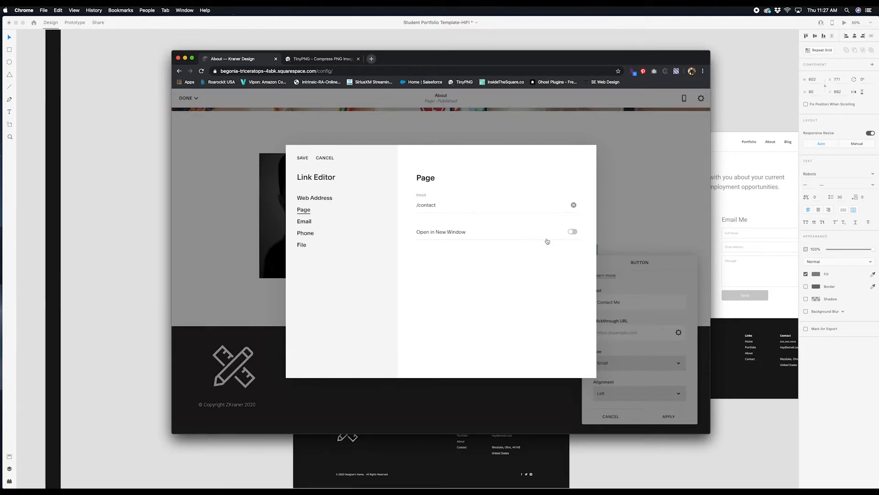
{"action": "left_click", "coordinate": [305, 160]}
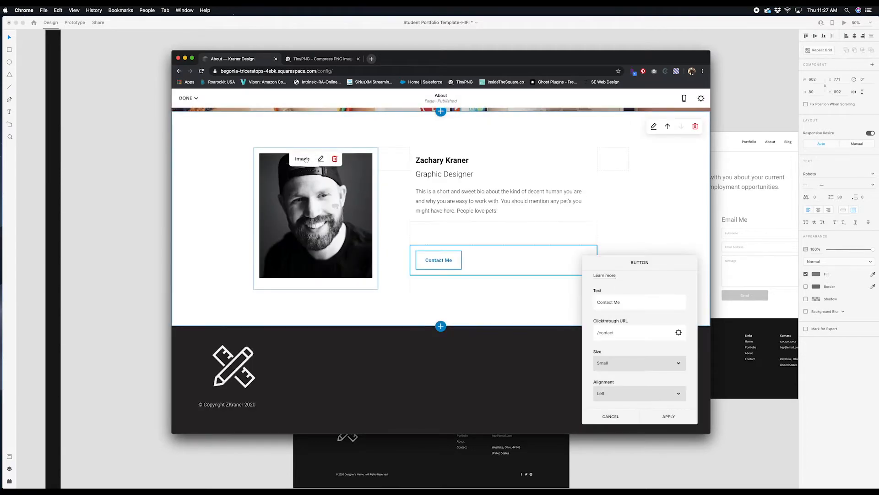
{"action": "left_click", "coordinate": [669, 416]}
{"action": "left_click", "coordinate": [188, 98]}
{"action": "left_click", "coordinate": [194, 115]}
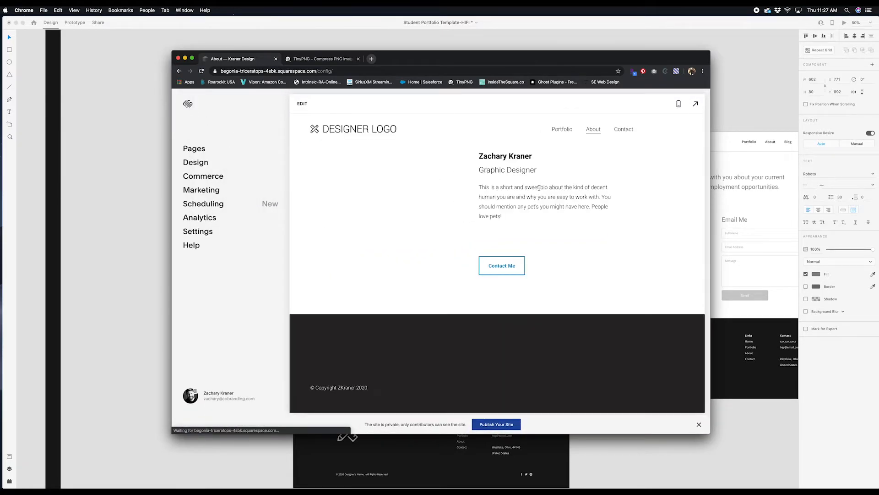
Step: Preview the site full screen, checking the About layout, the Contact Me button's link and the Portfolio page before returning to the editor
{"action": "left_click", "coordinate": [695, 104]}
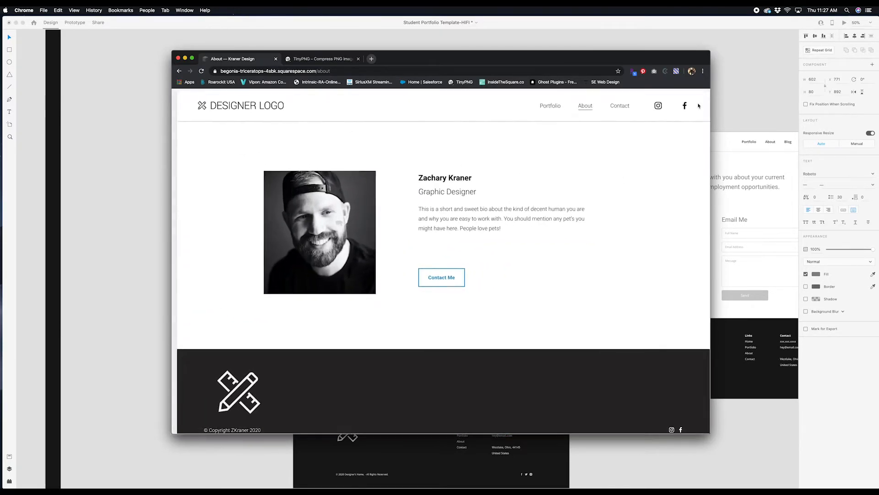
{"action": "scroll", "coordinate": [410, 214], "scroll_direction": "down", "scroll_amount": 5}
{"action": "scroll", "coordinate": [410, 215], "scroll_direction": "up", "scroll_amount": 5}
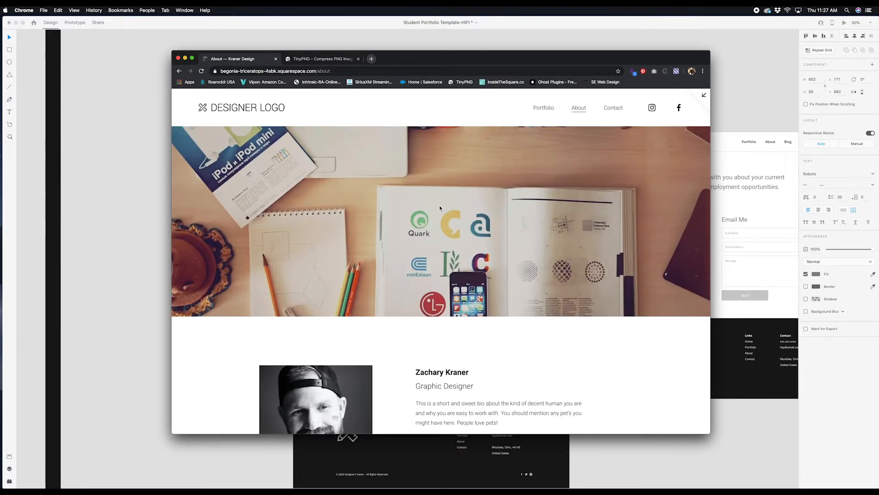
{"action": "scroll", "coordinate": [442, 206], "scroll_direction": "down", "scroll_amount": 10}
{"action": "scroll", "coordinate": [423, 192], "scroll_direction": "up", "scroll_amount": 3}
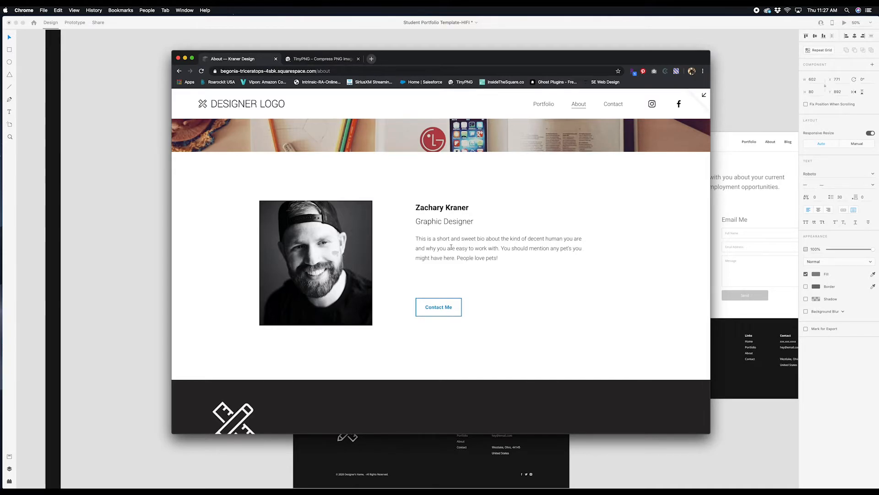
{"action": "left_click", "coordinate": [439, 304]}
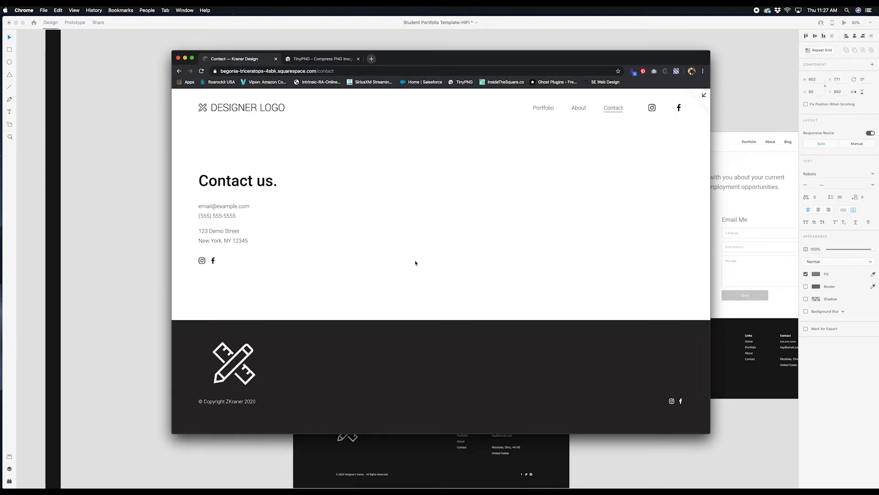
{"action": "left_click", "coordinate": [539, 110]}
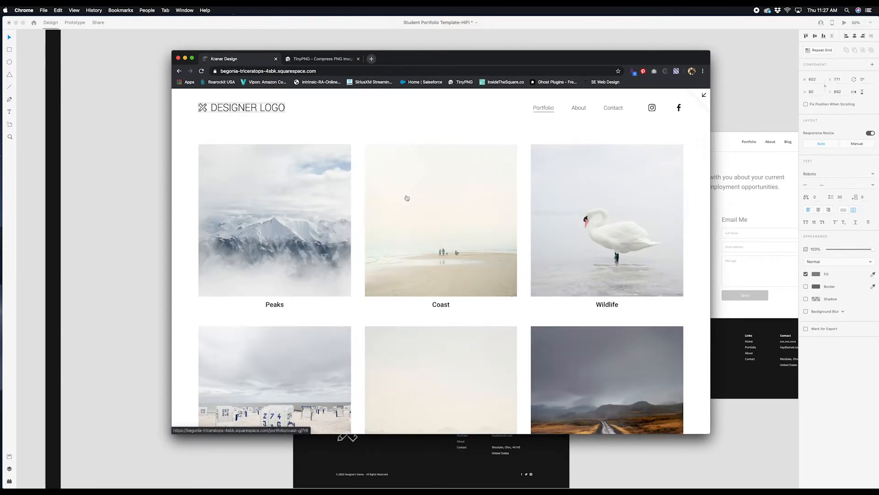
{"action": "scroll", "coordinate": [406, 210], "scroll_direction": "down", "scroll_amount": 10}
{"action": "scroll", "coordinate": [397, 232], "scroll_direction": "up", "scroll_amount": 10}
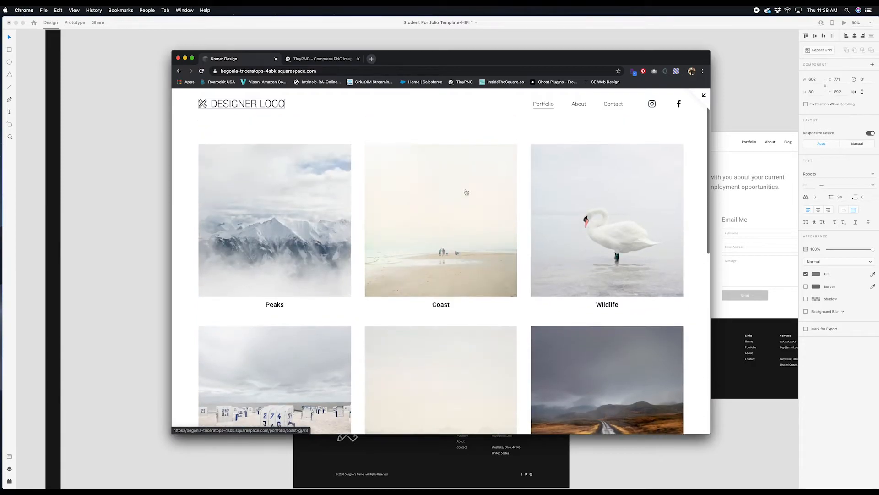
{"action": "left_click", "coordinate": [704, 95]}
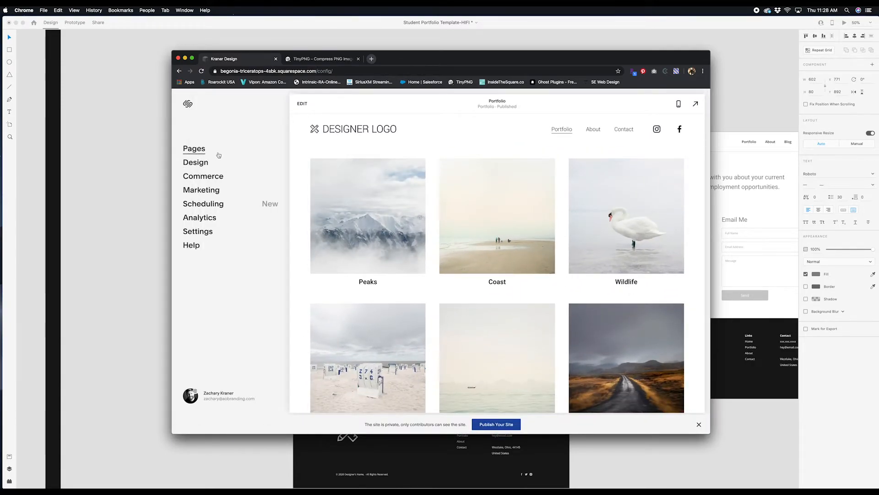
Step: Open the site's Contact page, and copy the introductory sentence from the Contact Page artboard in the XD mockup
{"action": "left_click", "coordinate": [202, 151]}
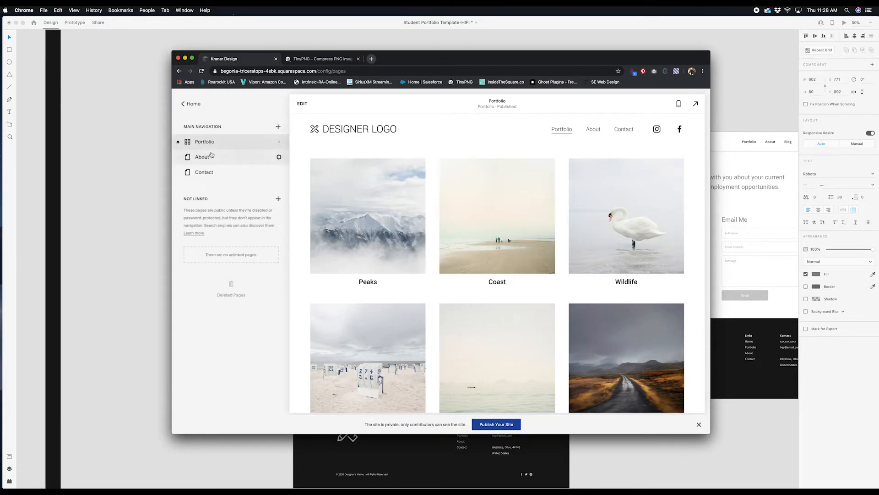
{"action": "left_click", "coordinate": [216, 176]}
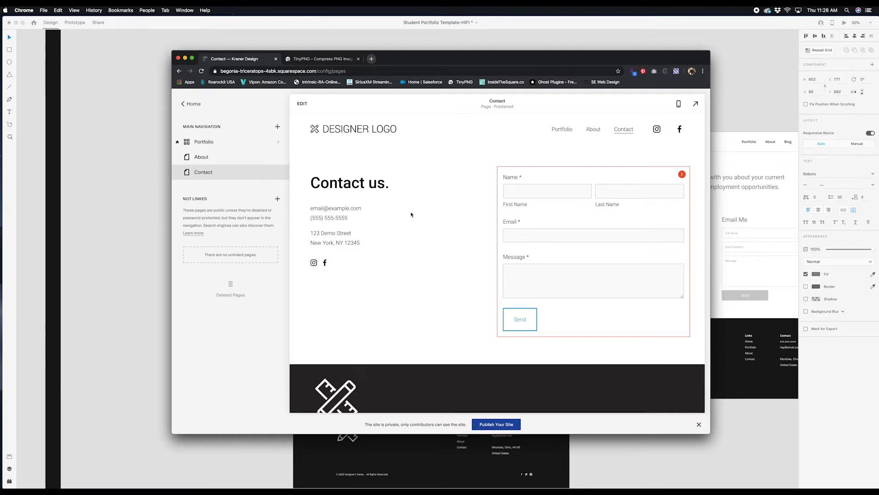
{"action": "mouse_move", "coordinate": [686, 178]}
{"action": "left_click", "coordinate": [731, 435]}
{"action": "double_click", "coordinate": [697, 188]}
{"action": "key", "text": "super+c"}
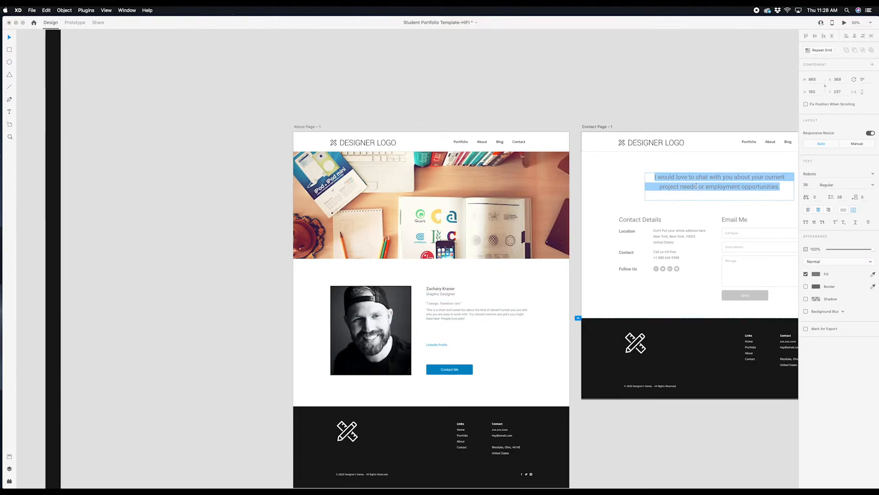
Step: Switch back to Squarespace in Chrome, start editing the Contact page, and add a Spacer block above its existing content
{"action": "key", "text": "ctrl+Up"}
{"action": "left_click", "coordinate": [294, 191]}
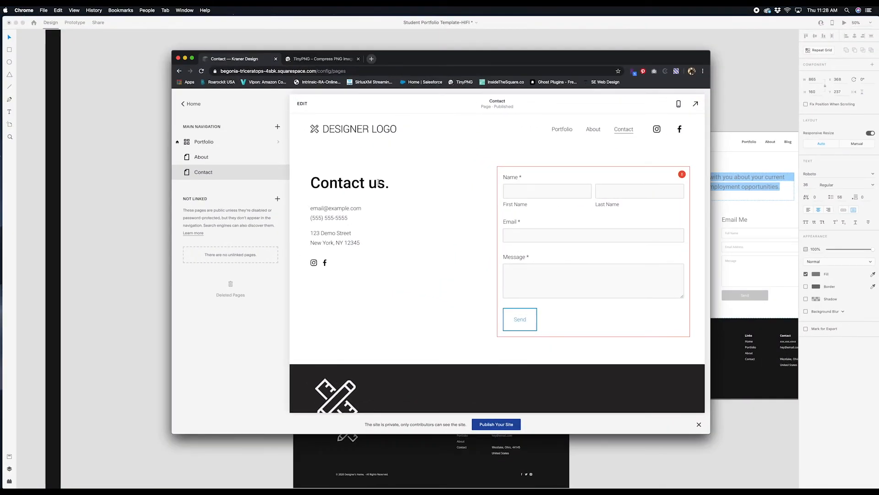
{"action": "left_click", "coordinate": [303, 104]}
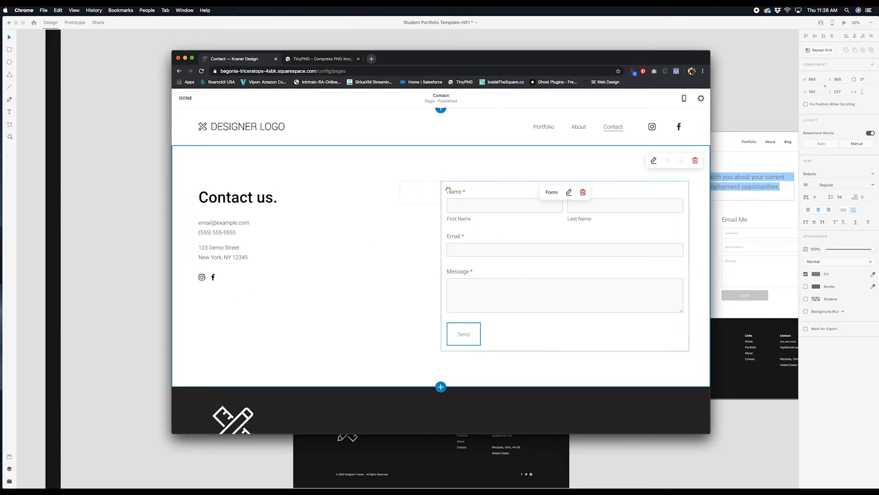
{"action": "left_click_drag", "start_coordinate": [190, 180], "coordinate": [188, 181]}
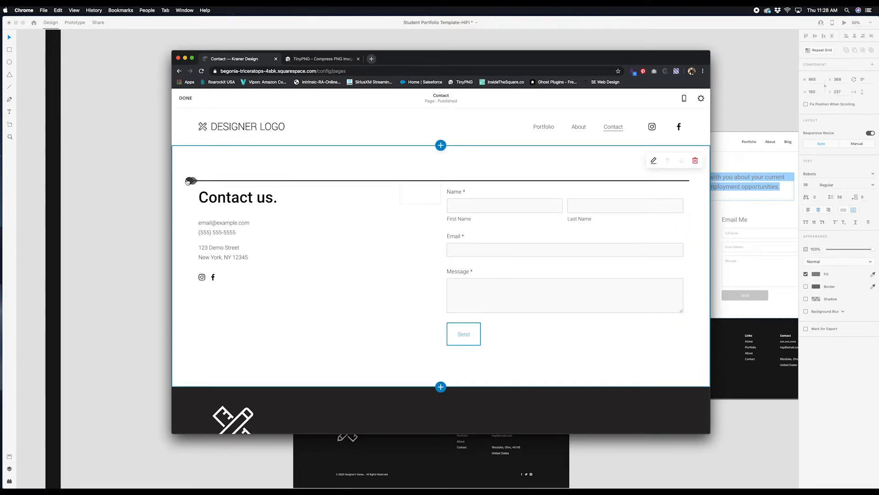
{"action": "left_click", "coordinate": [187, 181]}
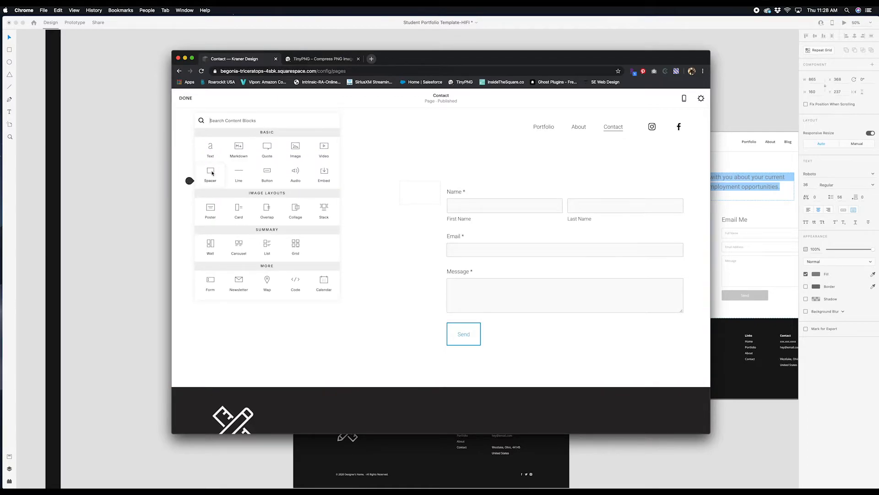
{"action": "left_click", "coordinate": [212, 173]}
Step: Add a Text block above the spacer and paste "I would love to chat with you about your current project needs or employment opportunities."
{"action": "left_click", "coordinate": [191, 180]}
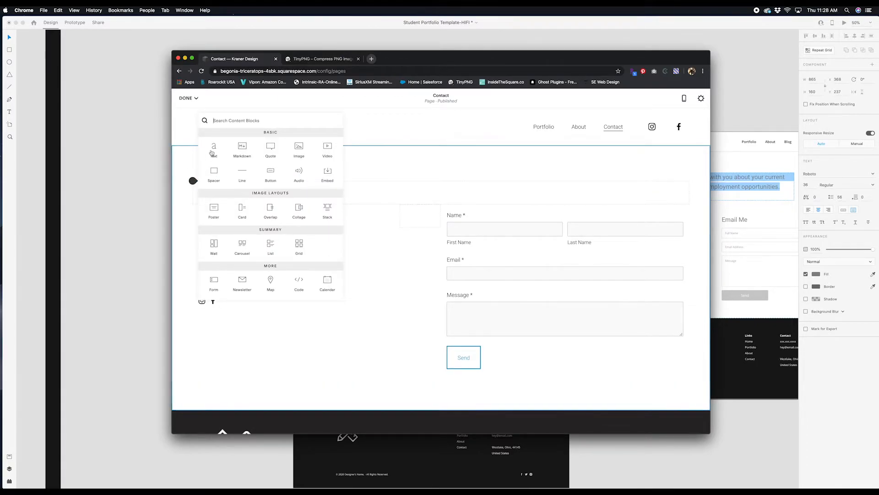
{"action": "left_click", "coordinate": [212, 152]}
{"action": "left_click", "coordinate": [270, 190]}
{"action": "key", "text": "super+v"}
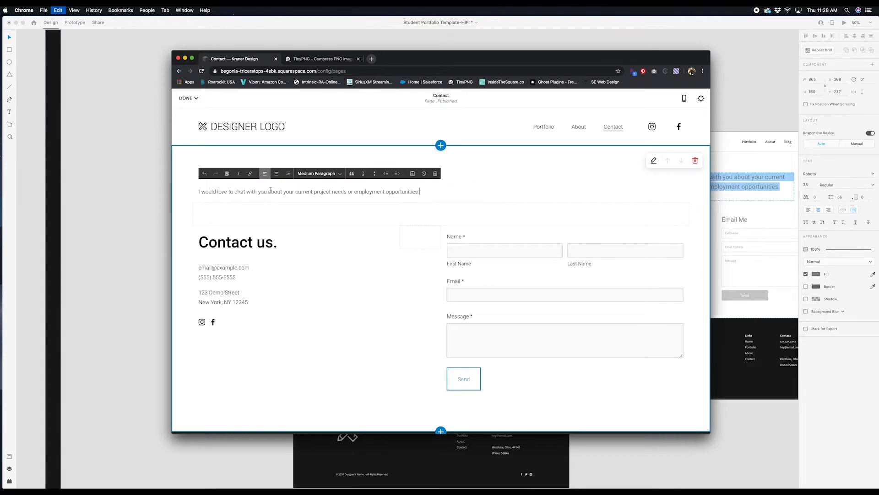
Step: Format the pasted introductory sentence as a Medium Heading and center it
{"action": "left_click", "coordinate": [318, 173]}
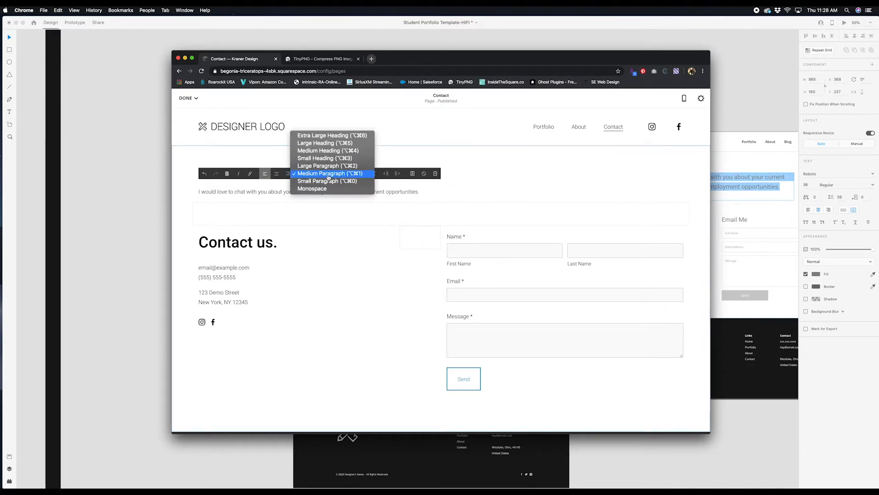
{"action": "left_click", "coordinate": [329, 152]}
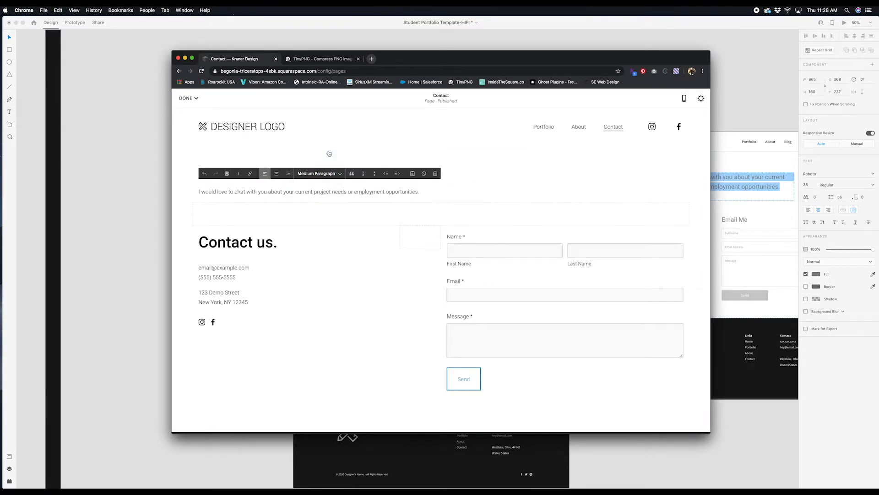
{"action": "left_click", "coordinate": [276, 174]}
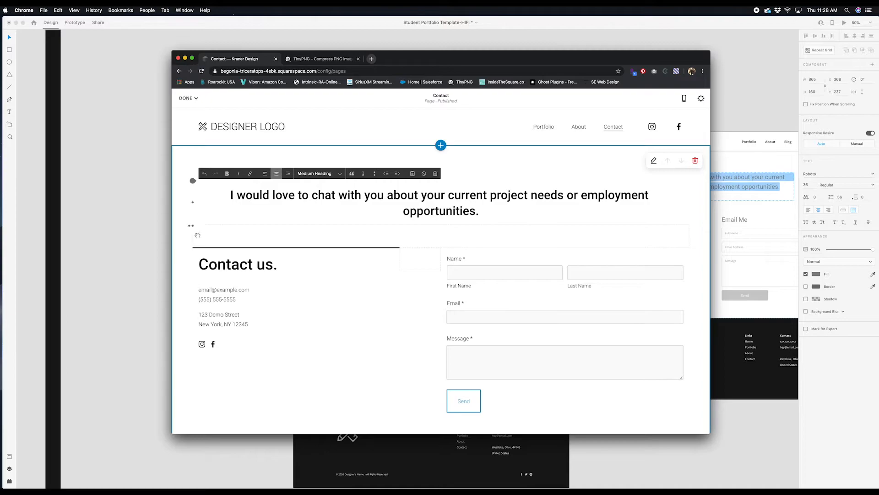
Step: Try a Medium content width for the contact section and return it to Large
{"action": "left_click_drag", "start_coordinate": [202, 236], "coordinate": [196, 196]}
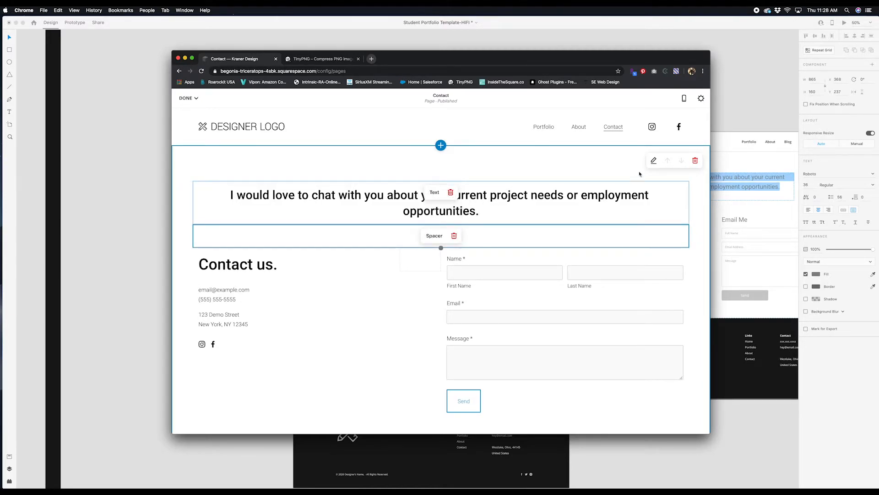
{"action": "left_click", "coordinate": [653, 160]}
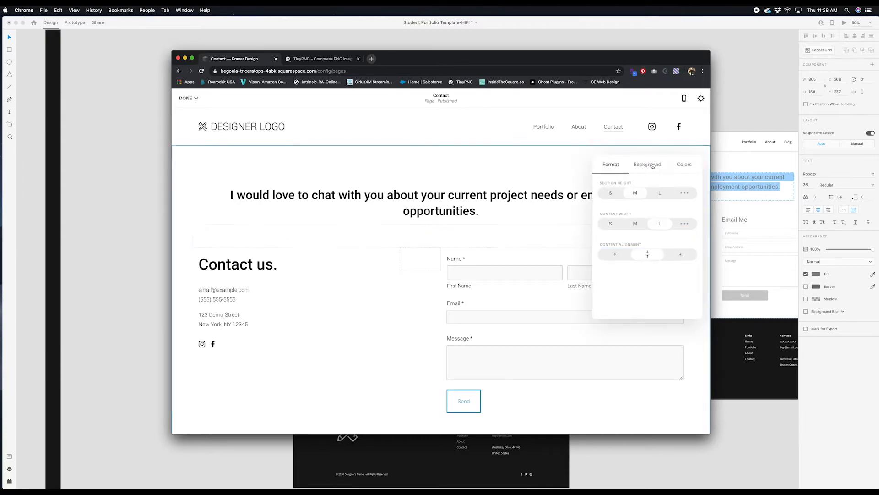
{"action": "left_click", "coordinate": [637, 225]}
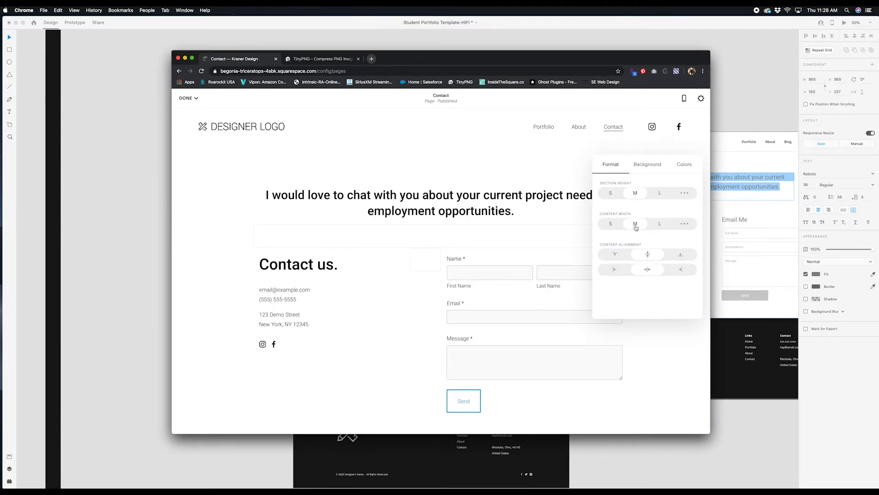
{"action": "left_click", "coordinate": [659, 223]}
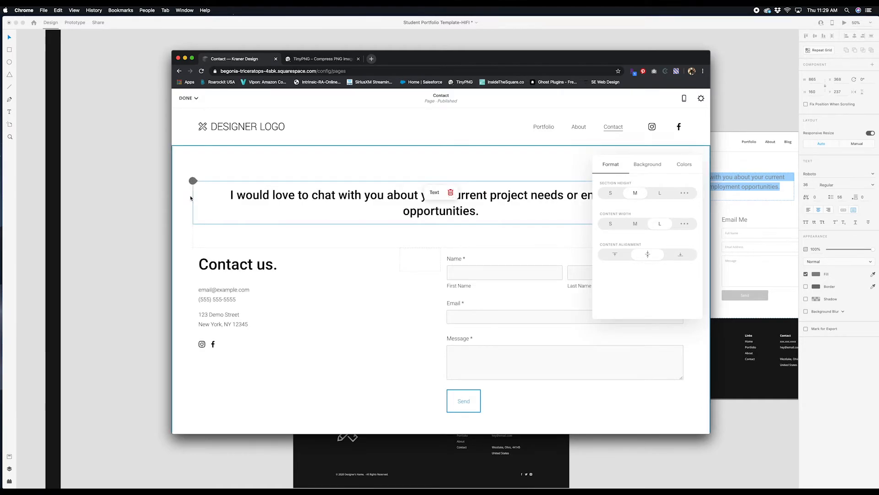
Step: Add a Spacer block to the left of the introductory heading and narrow it to a small column
{"action": "left_click", "coordinate": [190, 183]}
{"action": "left_click", "coordinate": [191, 182]}
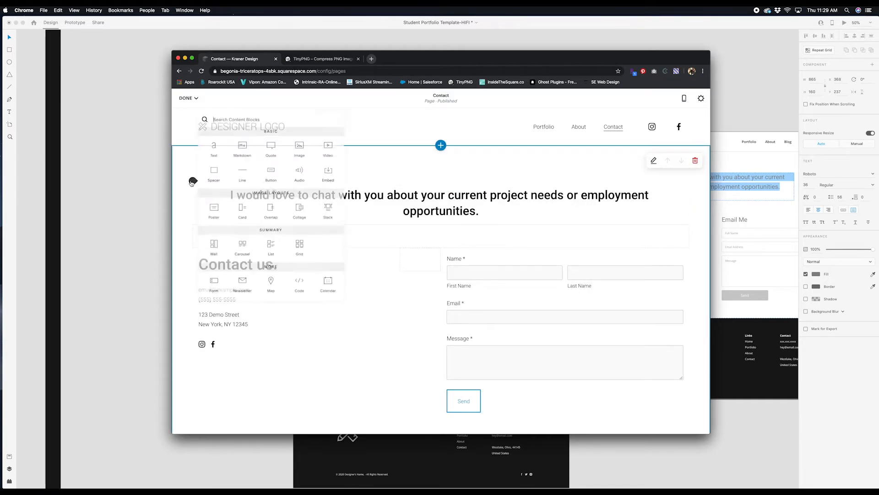
{"action": "left_click", "coordinate": [217, 173]}
{"action": "left_click_drag", "start_coordinate": [398, 191], "coordinate": [219, 220]}
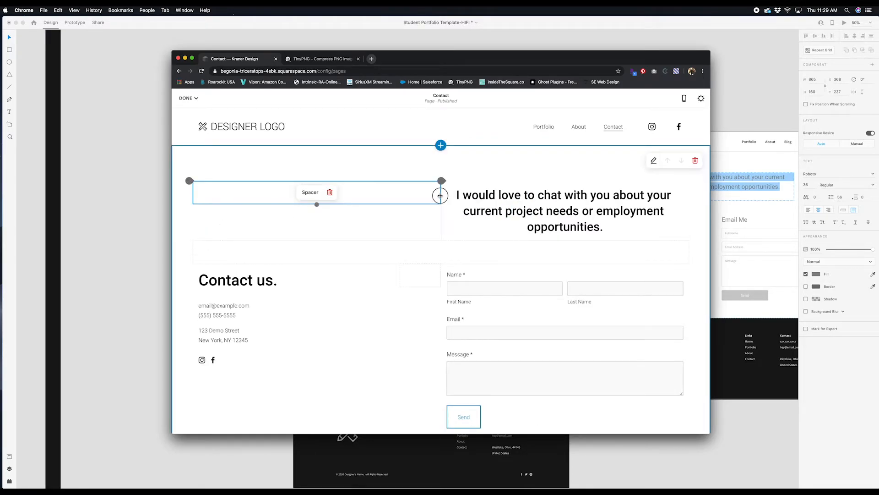
{"action": "left_click_drag", "start_coordinate": [441, 196], "coordinate": [243, 196]}
Step: Add a matching Spacer block to the right of the introductory heading and narrow it to a small column
{"action": "left_click", "coordinate": [193, 204]}
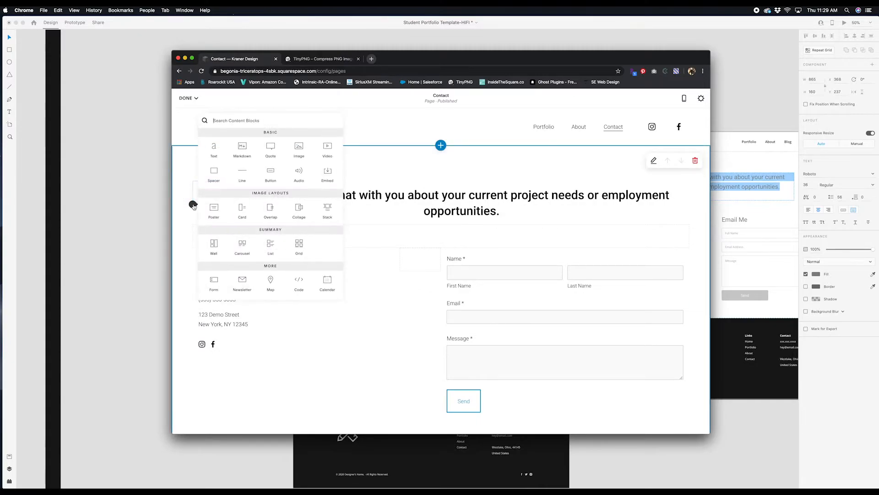
{"action": "left_click", "coordinate": [193, 204]}
{"action": "left_click_drag", "start_coordinate": [197, 204], "coordinate": [646, 211]}
{"action": "left_click_drag", "start_coordinate": [526, 194], "coordinate": [645, 193]}
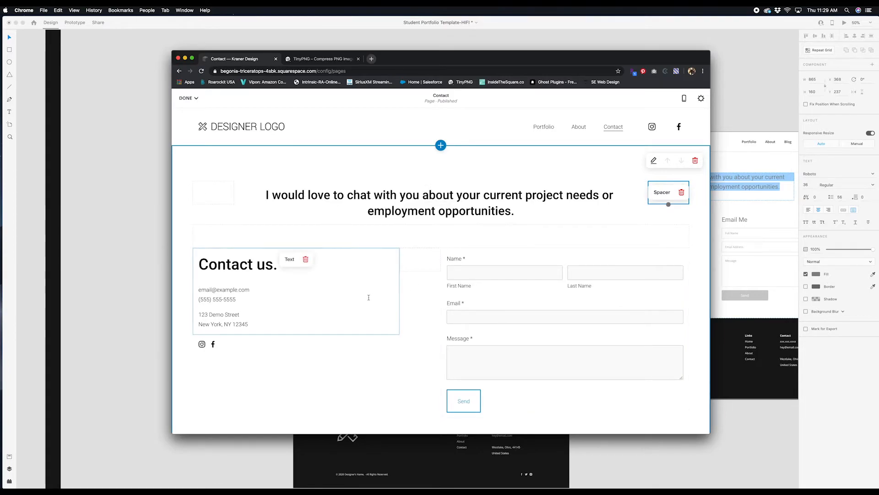
Step: Change the "Contact us." heading to "Contact me."
{"action": "left_click", "coordinate": [265, 267]}
{"action": "left_click_drag", "start_coordinate": [275, 265], "coordinate": [254, 267]}
{"action": "type", "text": "me"}
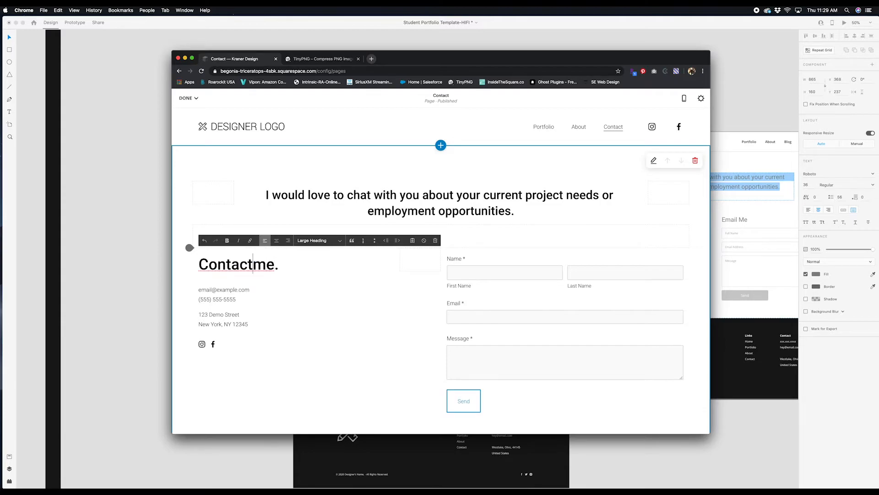
{"action": "left_click", "coordinate": [291, 320]}
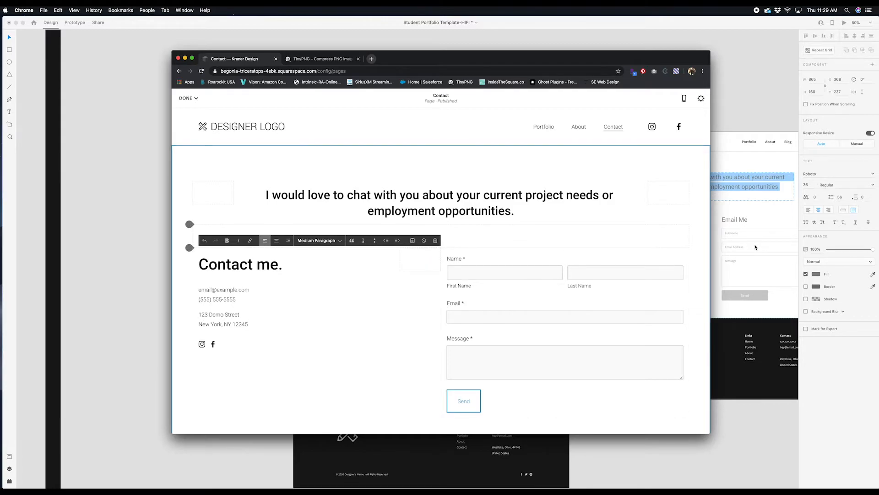
Step: Check the XD mockup's contact details and remove the placeholder street line from the "Contact me." text block
{"action": "left_click", "coordinate": [757, 402]}
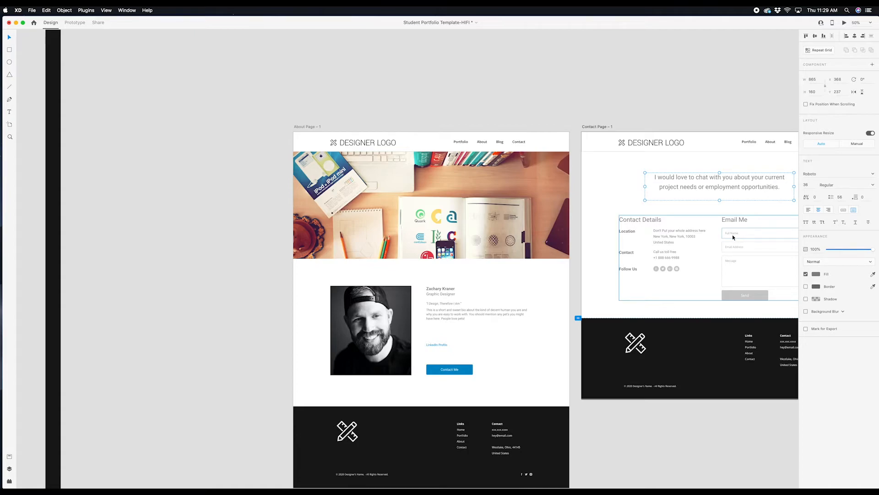
{"action": "key", "text": "ctrl+Up"}
{"action": "left_click", "coordinate": [284, 194]}
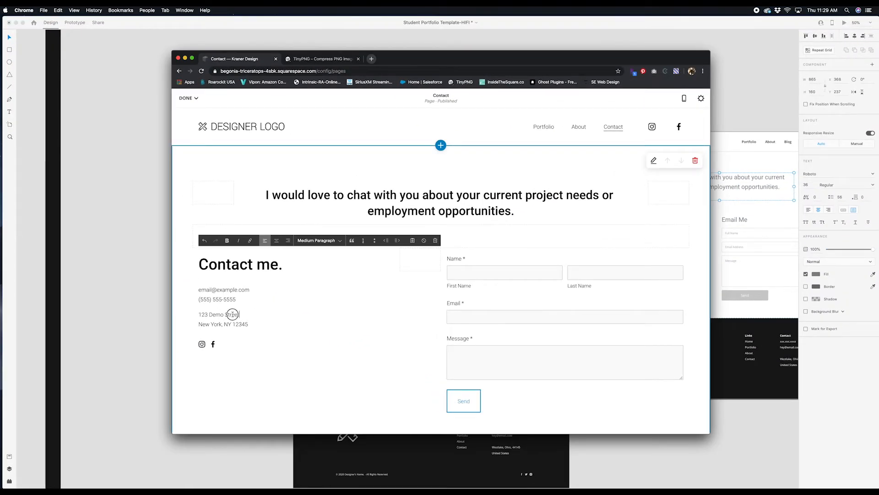
{"action": "left_click_drag", "start_coordinate": [233, 314], "coordinate": [199, 315]}
{"action": "key", "text": "BackSpace"}
{"action": "key", "text": "BackSpace"}
{"action": "key", "text": "Return"}
Step: Replace the placeholder city, state and ZIP code beneath the phone number with the designer's own location
{"action": "left_click_drag", "start_coordinate": [222, 324], "coordinate": [197, 325]}
{"action": "type", "text": "Cleveland"}
{"action": "left_click", "coordinate": [223, 324]}
{"action": "left_click_drag", "start_coordinate": [231, 322], "coordinate": [224, 323]}
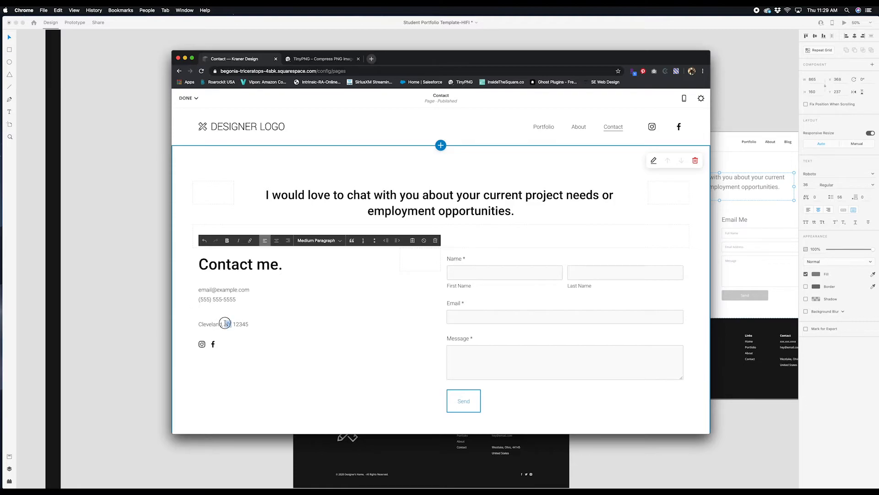
{"action": "type", "text": "OH"}
{"action": "left_click_drag", "start_coordinate": [242, 323], "coordinate": [235, 324]}
{"action": "left_click_drag", "start_coordinate": [235, 299], "coordinate": [212, 299]}
{"action": "left_click", "coordinate": [225, 290]}
{"action": "mouse_move", "coordinate": [224, 348]}
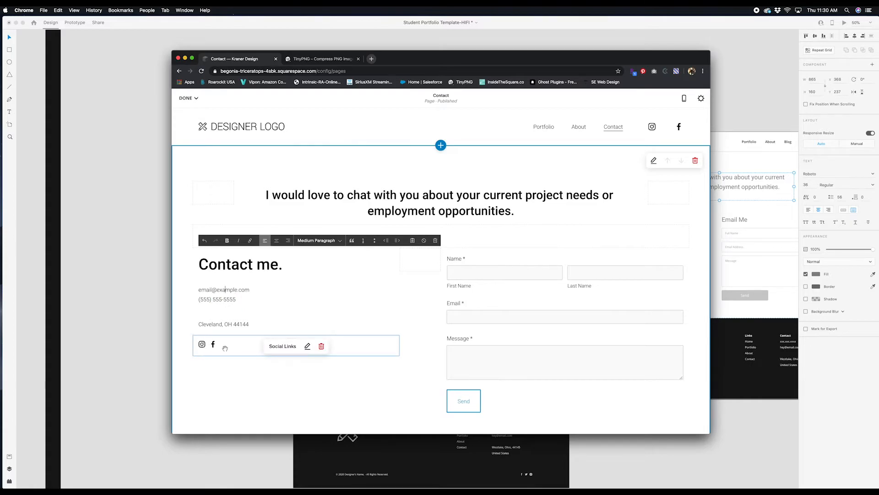
{"action": "left_click", "coordinate": [347, 387]}
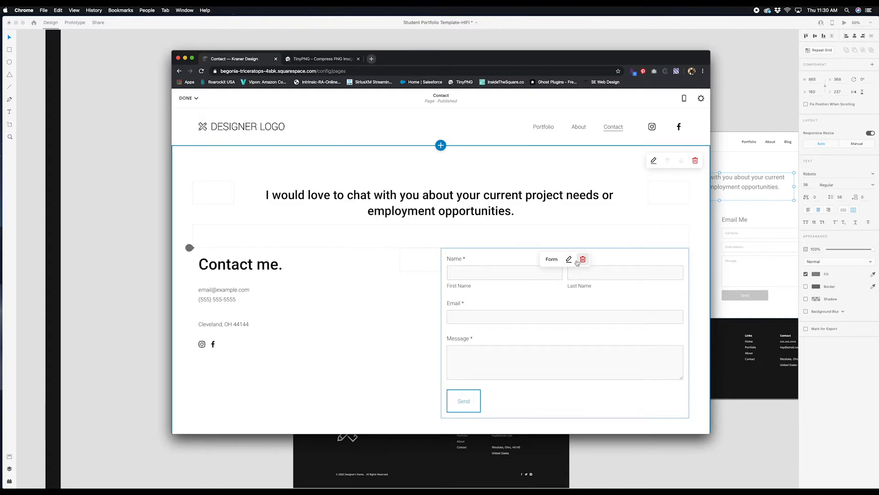
Step: Connect the contact form's storage to the designer's e-mail address and apply the form settings
{"action": "left_click", "coordinate": [570, 259]}
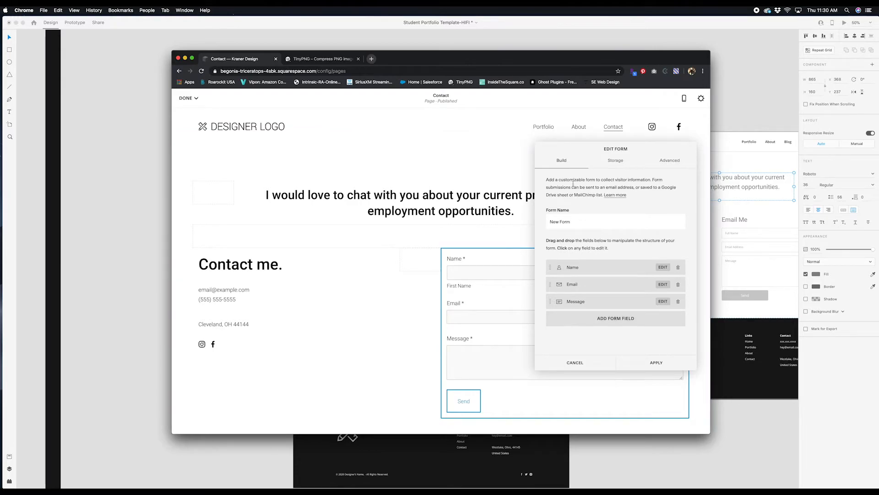
{"action": "left_click", "coordinate": [614, 164]}
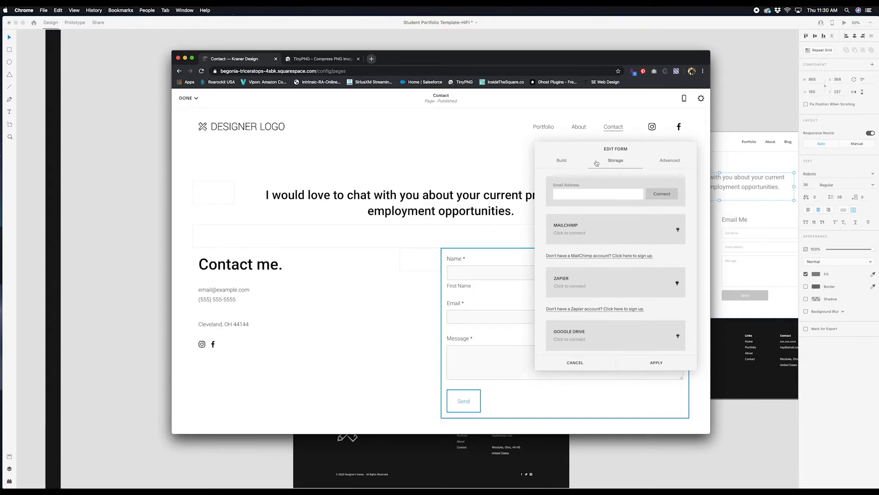
{"action": "left_click", "coordinate": [586, 194]}
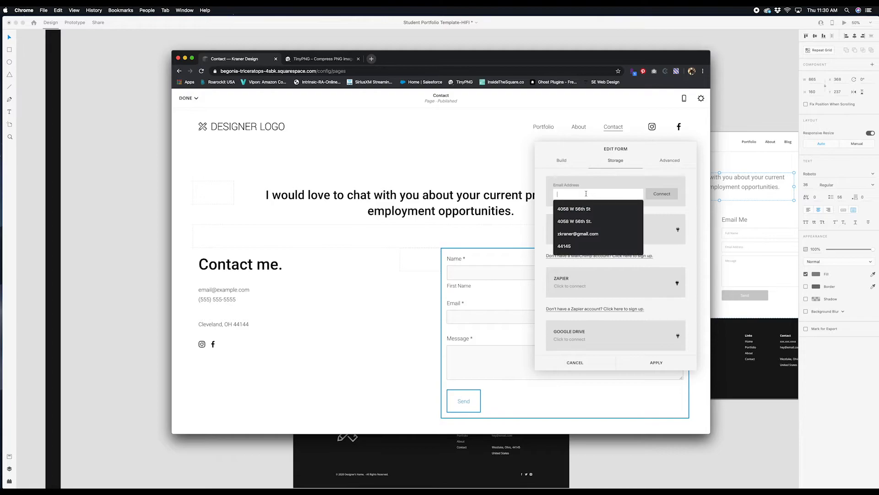
{"action": "left_click", "coordinate": [578, 234]}
{"action": "left_click", "coordinate": [662, 194]}
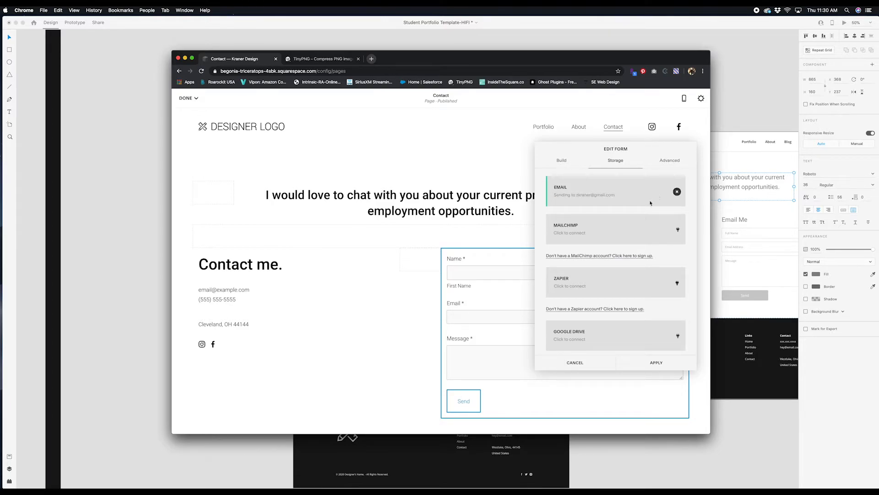
{"action": "left_click", "coordinate": [649, 361]}
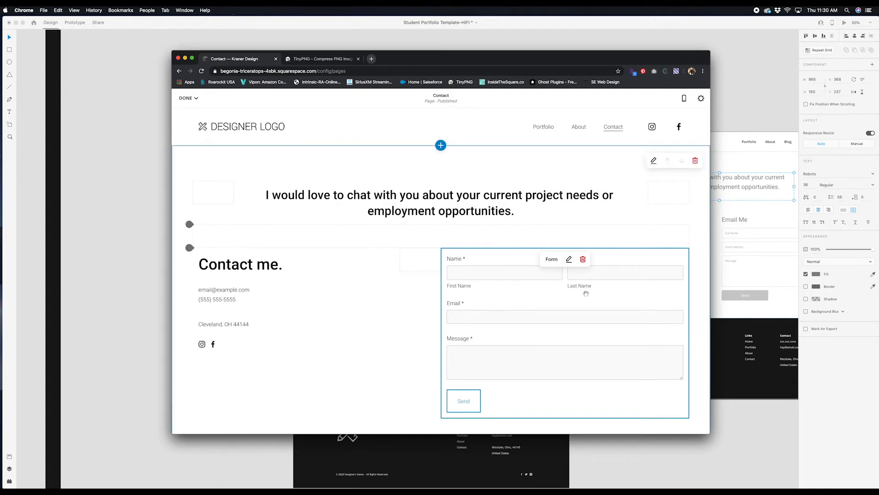
Step: Save the Contact page edits, leave editing and open the page in full-size preview
{"action": "scroll", "coordinate": [372, 289], "scroll_direction": "down", "scroll_amount": 3}
{"action": "scroll", "coordinate": [189, 289], "scroll_direction": "up", "scroll_amount": 3}
{"action": "left_click", "coordinate": [188, 98]}
{"action": "left_click", "coordinate": [187, 115]}
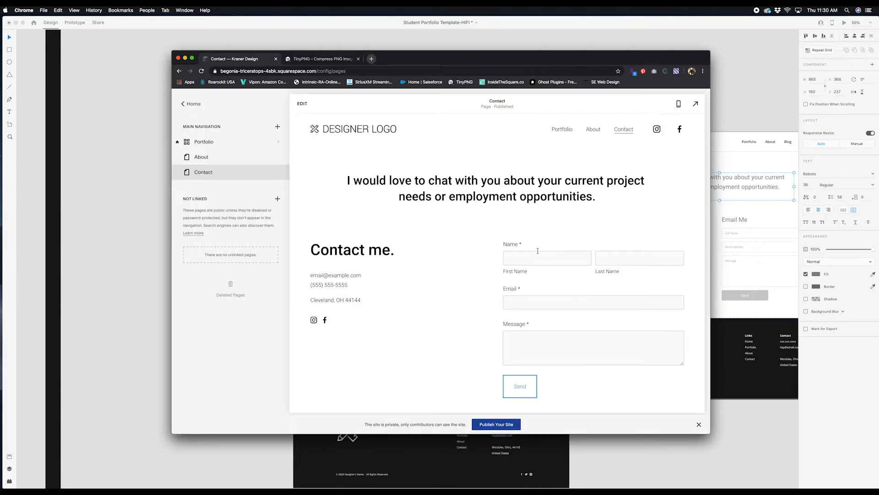
{"action": "left_click", "coordinate": [695, 104]}
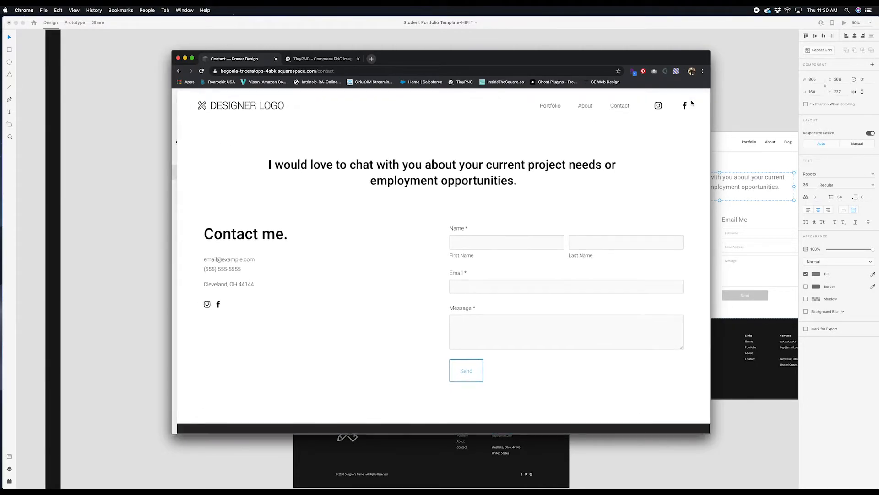
Step: Review the About page in the preview and test that its button leads to the Contact page
{"action": "left_click", "coordinate": [578, 108]}
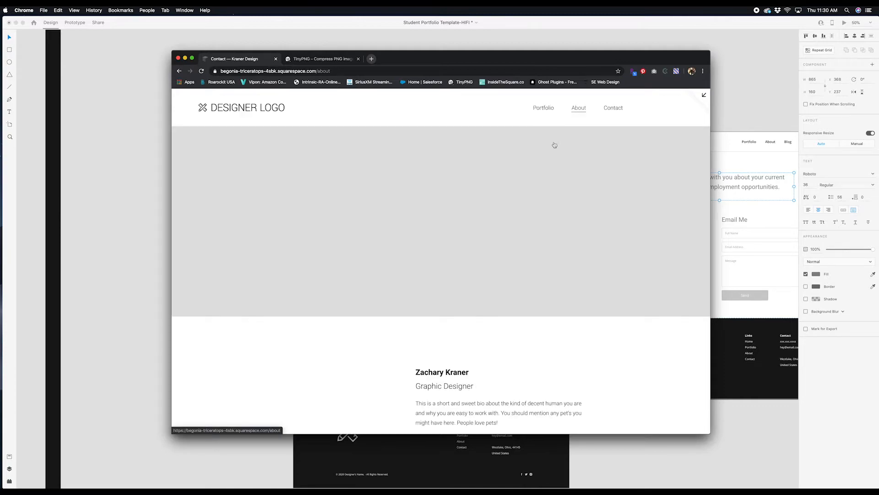
{"action": "scroll", "coordinate": [415, 274], "scroll_direction": "down", "scroll_amount": 5}
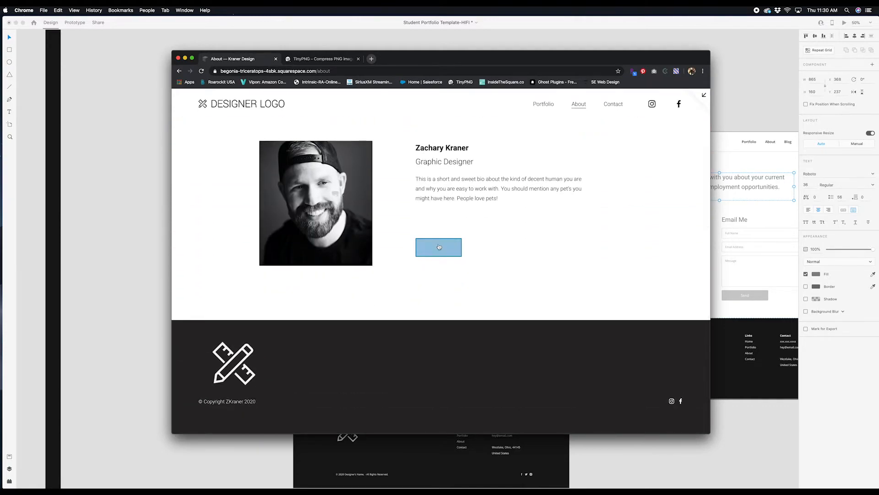
{"action": "left_click", "coordinate": [438, 248]}
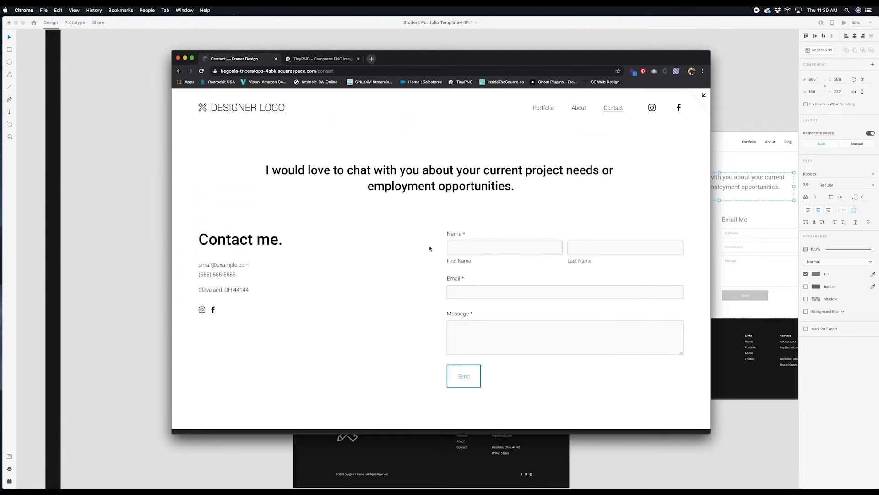
Step: Examine the previewed Contact page from form to footer, trying its name, email and message fields
{"action": "scroll", "coordinate": [429, 248], "scroll_direction": "down", "scroll_amount": 2}
{"action": "scroll", "coordinate": [430, 249], "scroll_direction": "up", "scroll_amount": 1}
{"action": "left_click", "coordinate": [504, 225]}
{"action": "key", "text": "Tab"}
{"action": "left_click", "coordinate": [510, 269]}
{"action": "left_click", "coordinate": [379, 280]}
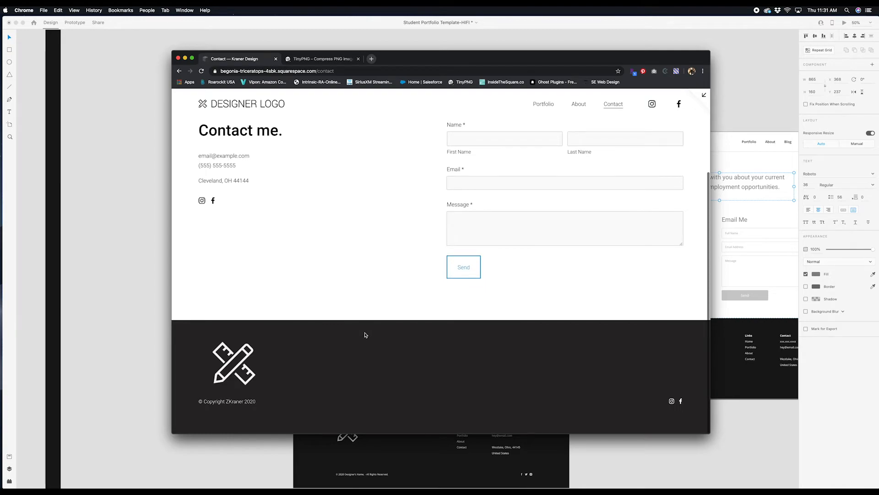
{"action": "scroll", "coordinate": [365, 335], "scroll_direction": "up", "scroll_amount": 5}
Step: Test the header logo and the About, Contact and Portfolio links, and leave the full-size preview
{"action": "left_click", "coordinate": [233, 110]}
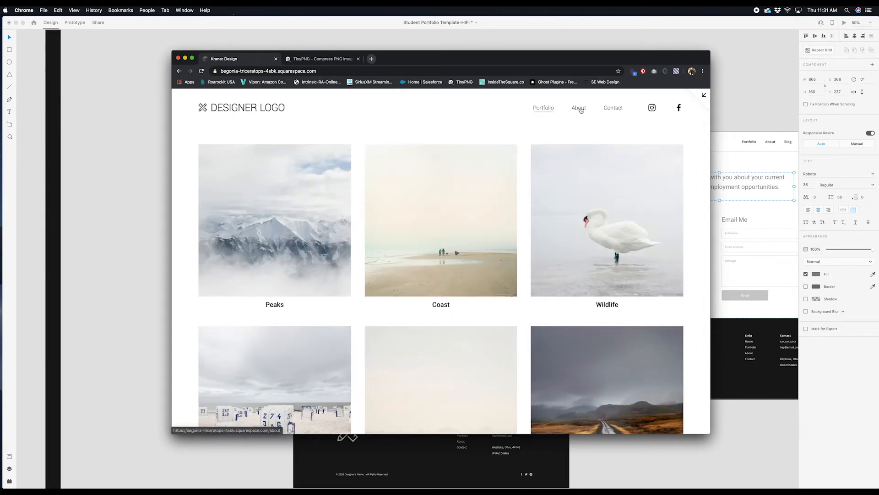
{"action": "left_click", "coordinate": [580, 110]}
{"action": "left_click", "coordinate": [614, 109]}
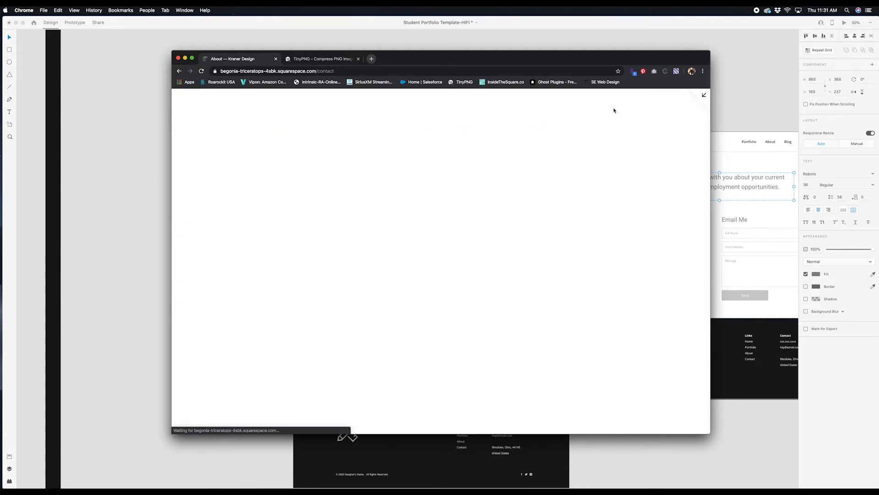
{"action": "left_click", "coordinate": [545, 109]}
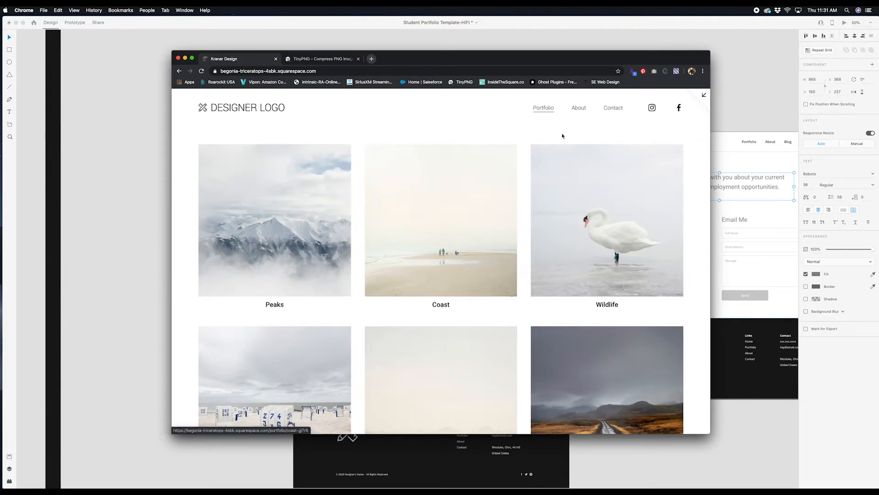
{"action": "left_click", "coordinate": [704, 95]}
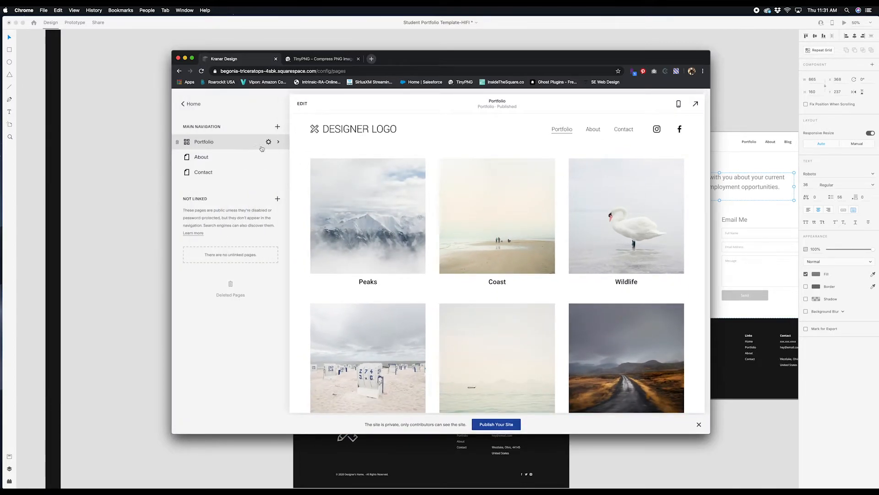
Step: Open awesomeotter.com in a new browser tab and look through its Portfolio page of recent work
{"action": "left_click", "coordinate": [369, 59]}
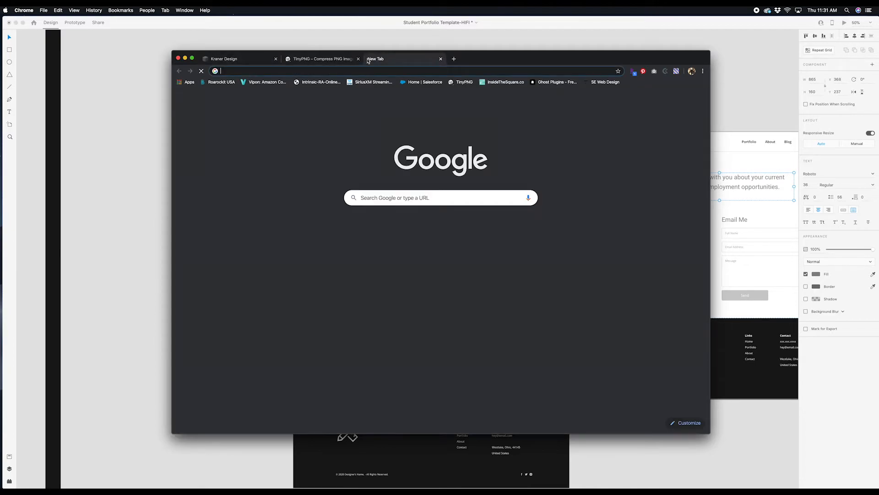
{"action": "type", "text": "aw"}
{"action": "key", "text": "Return"}
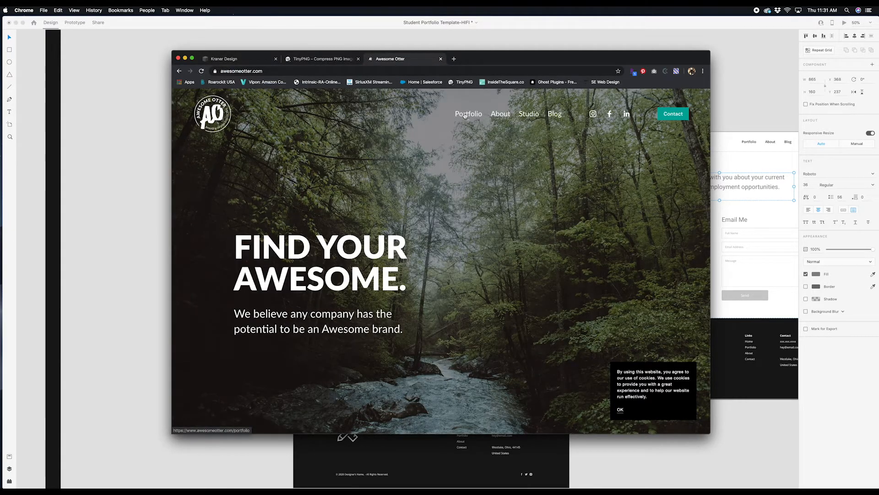
{"action": "left_click", "coordinate": [465, 115]}
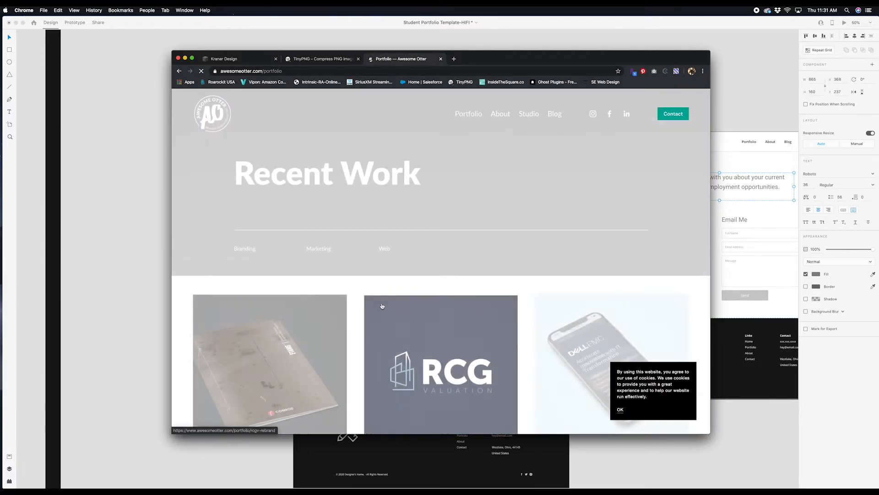
{"action": "scroll", "coordinate": [356, 304], "scroll_direction": "down", "scroll_amount": 5}
{"action": "scroll", "coordinate": [357, 303], "scroll_direction": "down", "scroll_amount": 3}
{"action": "scroll", "coordinate": [355, 304], "scroll_direction": "up", "scroll_amount": 5}
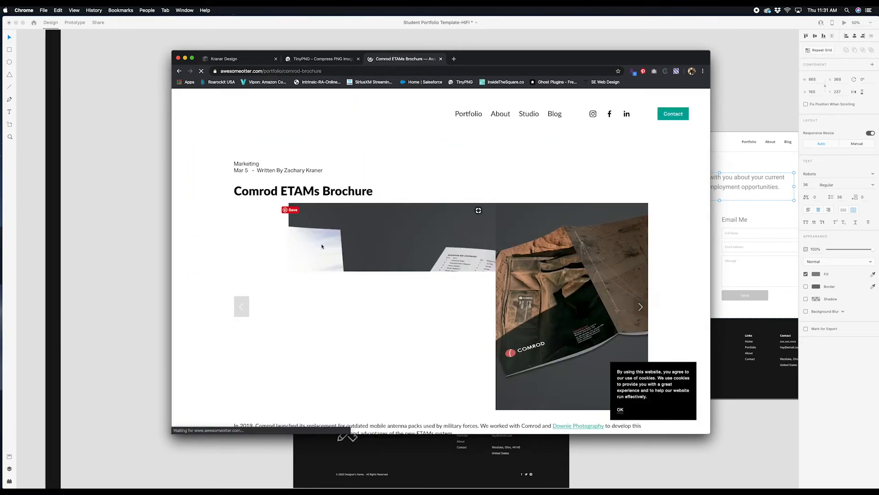
Step: Examine the Comrod ETAMs Brochure project page, including its image gallery, category and description
{"action": "scroll", "coordinate": [332, 255], "scroll_direction": "down", "scroll_amount": 1}
{"action": "scroll", "coordinate": [332, 256], "scroll_direction": "down", "scroll_amount": 1}
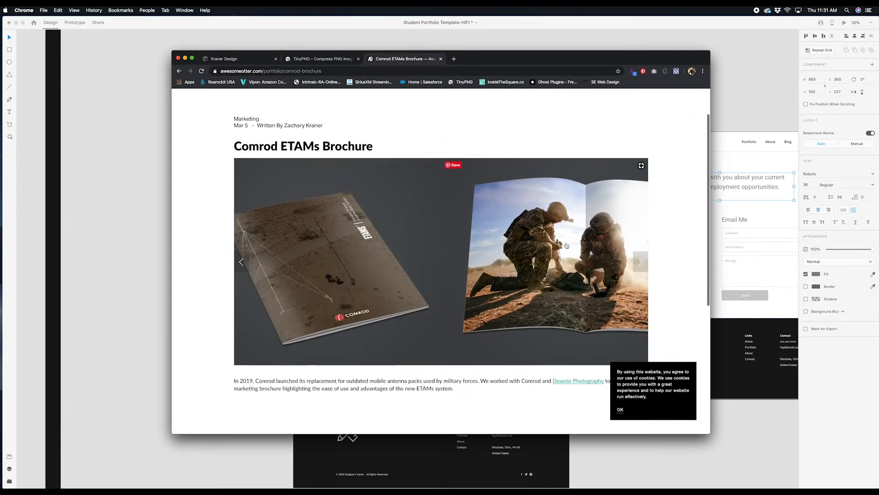
{"action": "left_click", "coordinate": [641, 263]}
{"action": "left_click", "coordinate": [641, 263]}
{"action": "left_click", "coordinate": [641, 263]}
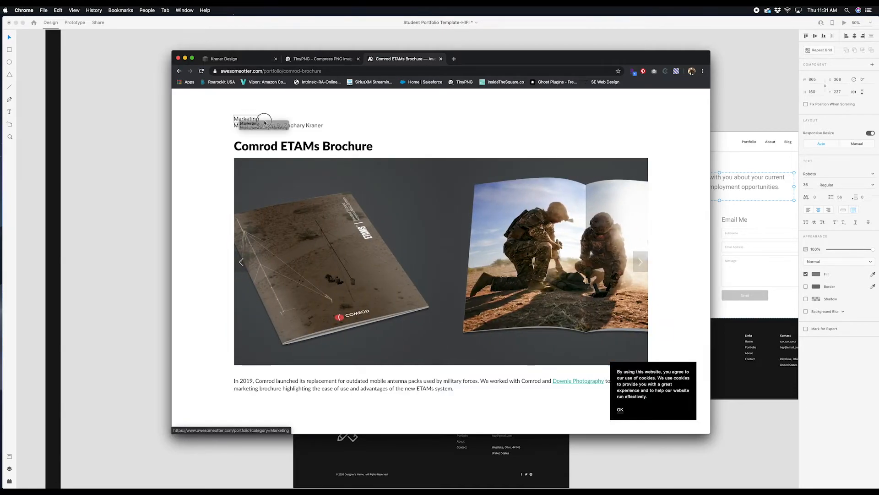
{"action": "scroll", "coordinate": [358, 275], "scroll_direction": "down", "scroll_amount": 4}
{"action": "scroll", "coordinate": [358, 275], "scroll_direction": "down", "scroll_amount": 2}
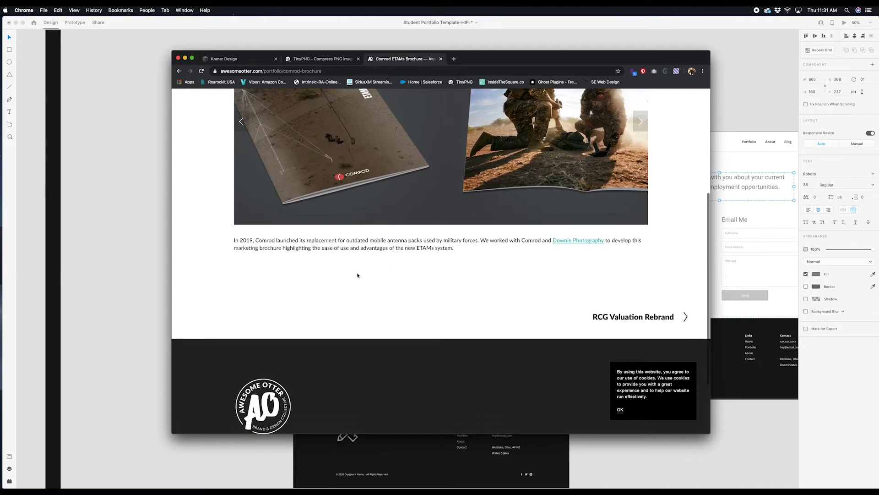
Step: View the RCG Valuation Rebrand project page and close the Awesome Otter site
{"action": "left_click", "coordinate": [636, 316]}
{"action": "scroll", "coordinate": [415, 294], "scroll_direction": "down", "scroll_amount": 10}
{"action": "scroll", "coordinate": [415, 294], "scroll_direction": "up", "scroll_amount": 12}
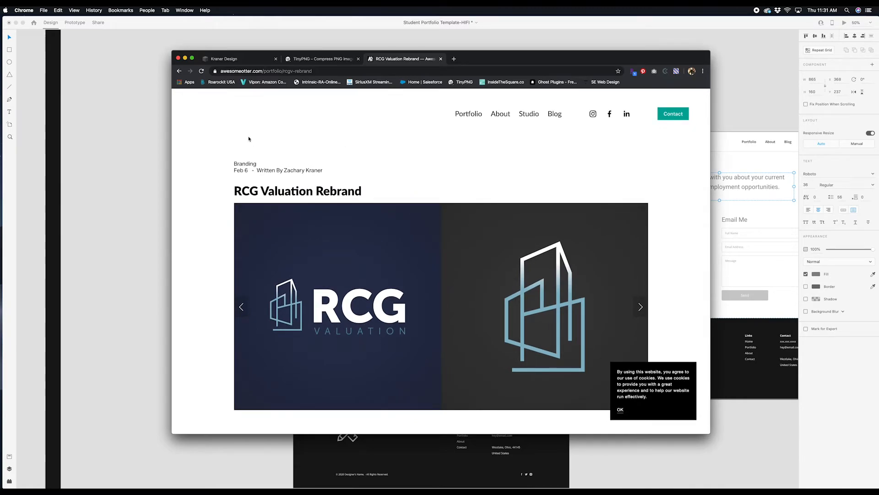
{"action": "left_click", "coordinate": [440, 58]}
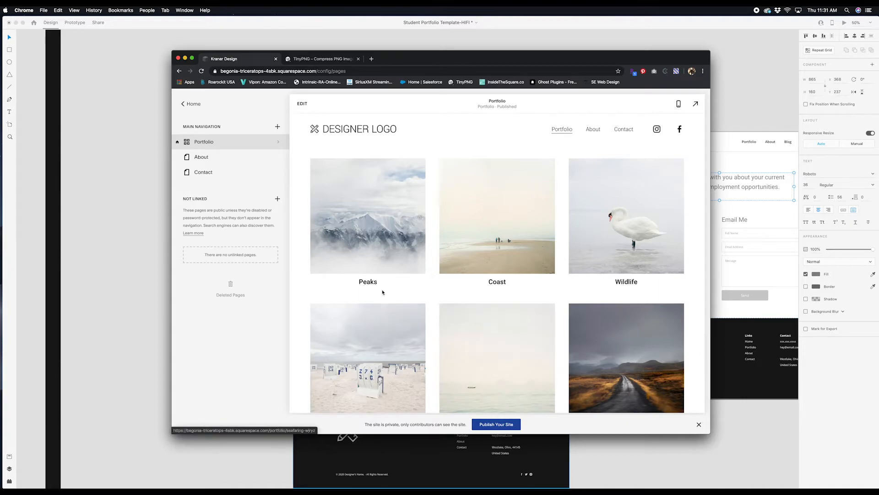
Step: Open the site's Portfolio collection and switch to Adobe XD to locate the 1080 x 1080 px square image artboards
{"action": "left_click", "coordinate": [235, 146]}
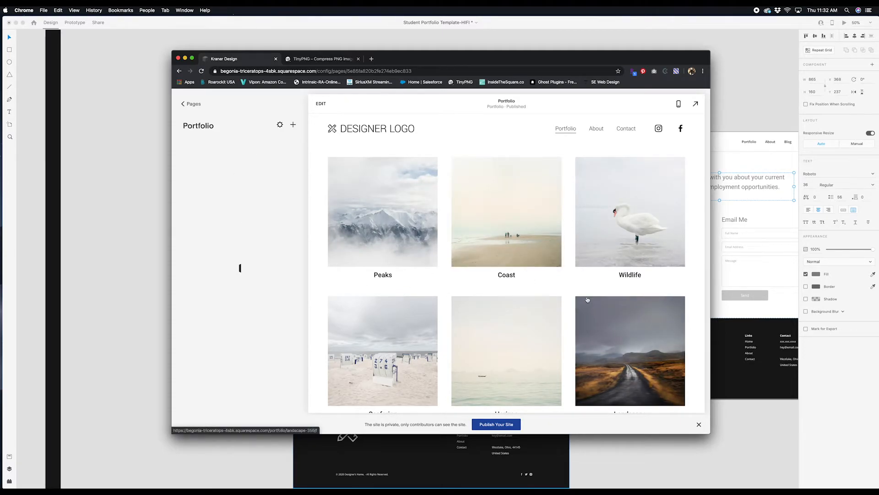
{"action": "left_click", "coordinate": [141, 224]}
{"action": "scroll", "coordinate": [532, 235], "scroll_direction": "right", "scroll_amount": 10}
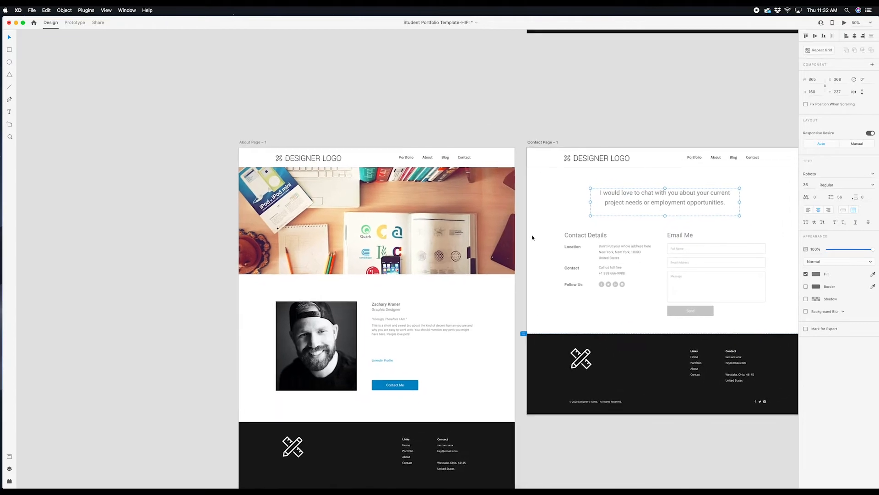
{"action": "scroll", "coordinate": [452, 226], "scroll_direction": "right", "scroll_amount": 10}
{"action": "scroll", "coordinate": [450, 226], "scroll_direction": "up", "scroll_amount": 10}
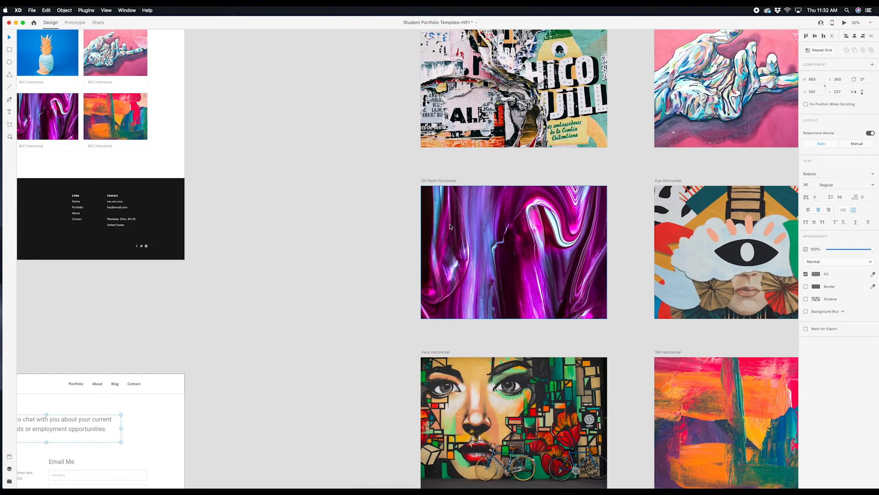
{"action": "scroll", "coordinate": [447, 226], "scroll_direction": "right", "scroll_amount": 5}
{"action": "scroll", "coordinate": [448, 226], "scroll_direction": "up", "scroll_amount": 5}
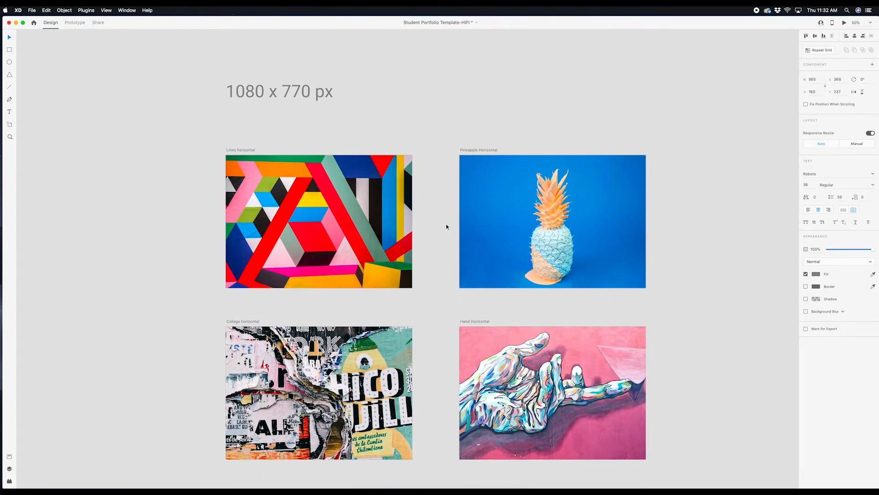
{"action": "scroll", "coordinate": [446, 224], "scroll_direction": "down", "scroll_amount": 5}
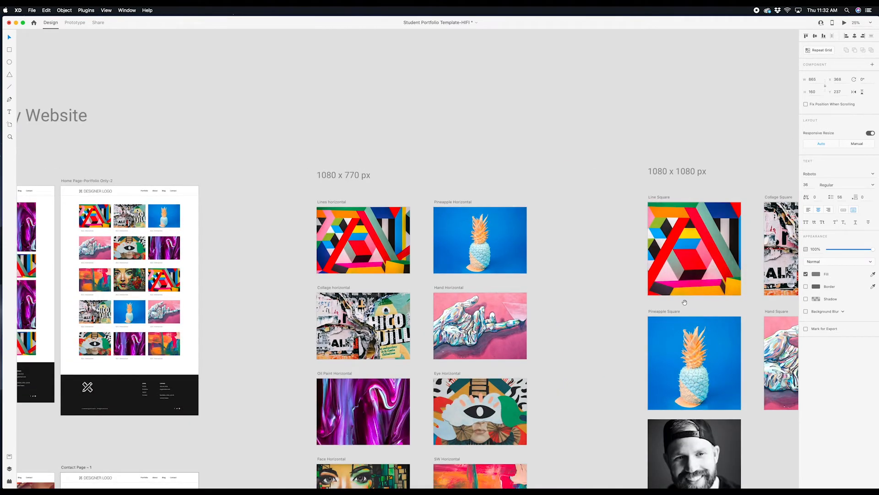
{"action": "scroll", "coordinate": [446, 224], "scroll_direction": "right", "scroll_amount": 10}
{"action": "scroll", "coordinate": [339, 229], "scroll_direction": "right", "scroll_amount": 5}
{"action": "scroll", "coordinate": [339, 229], "scroll_direction": "down", "scroll_amount": 7}
{"action": "scroll", "coordinate": [316, 202], "scroll_direction": "up", "scroll_amount": 3}
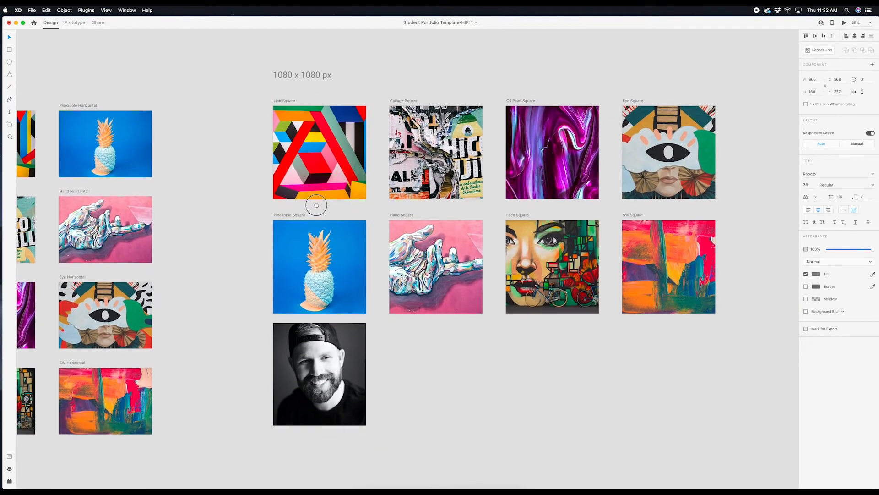
Step: Select the Line Square, Collage Square and Oil Paint Square artboards together
{"action": "left_click", "coordinate": [292, 117]}
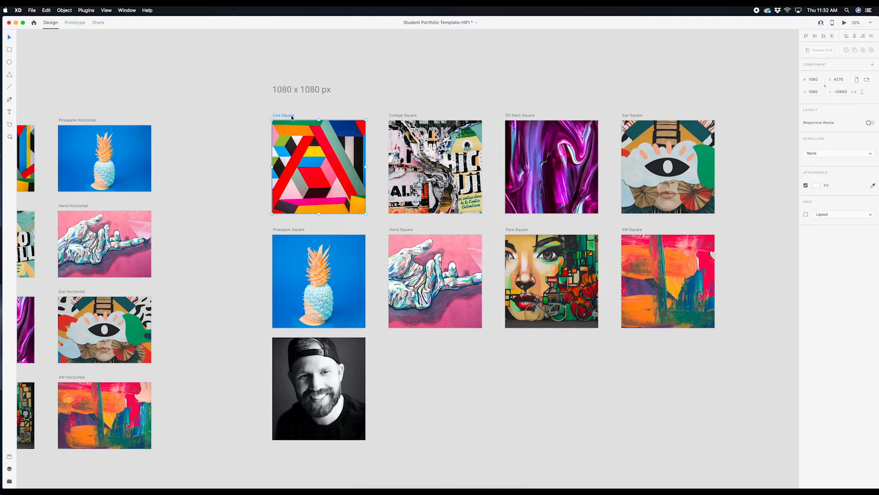
{"action": "left_click", "coordinate": [401, 115], "text": "shift"}
{"action": "left_click", "coordinate": [515, 115], "text": "shift"}
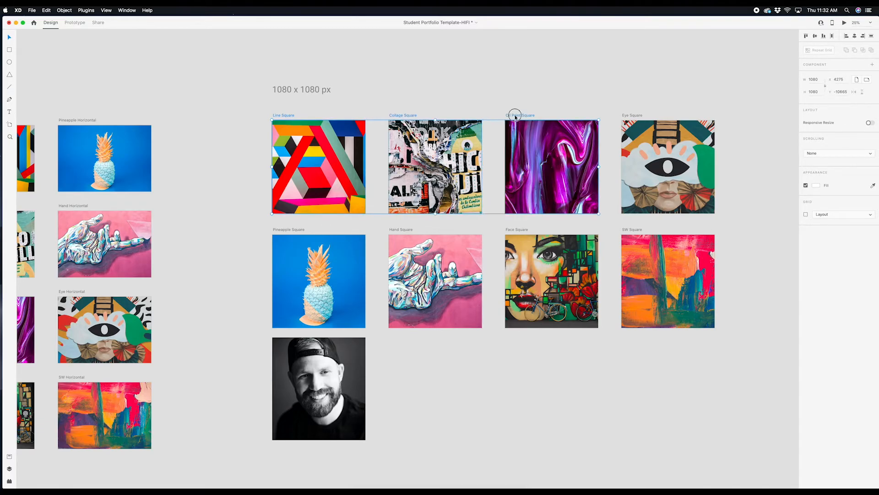
Step: Export all eight 1080 x 1080 square artboards as PNG files to the AA-Build folder inside Desktop's portfolio assests
{"action": "left_click", "coordinate": [632, 115], "text": "shift"}
{"action": "left_click", "coordinate": [300, 231], "text": "shift"}
{"action": "left_click", "coordinate": [516, 230], "text": "shift"}
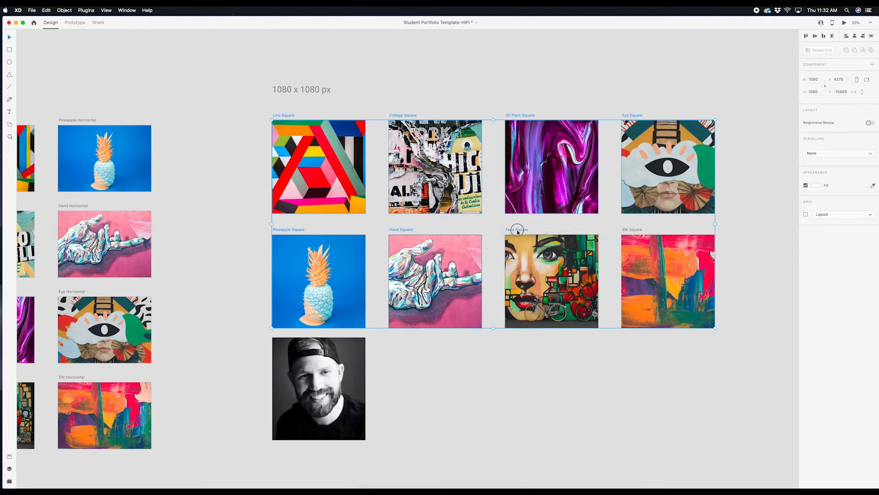
{"action": "left_click", "coordinate": [628, 231], "text": "shift"}
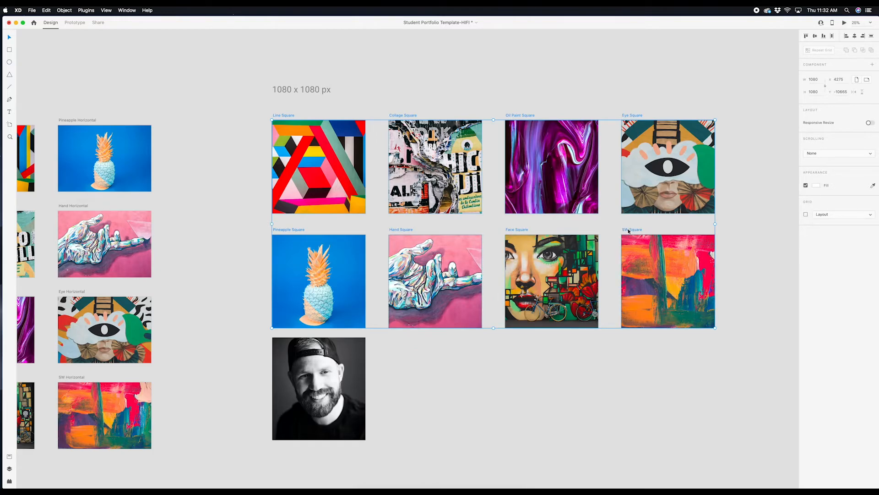
{"action": "left_click", "coordinate": [32, 10]}
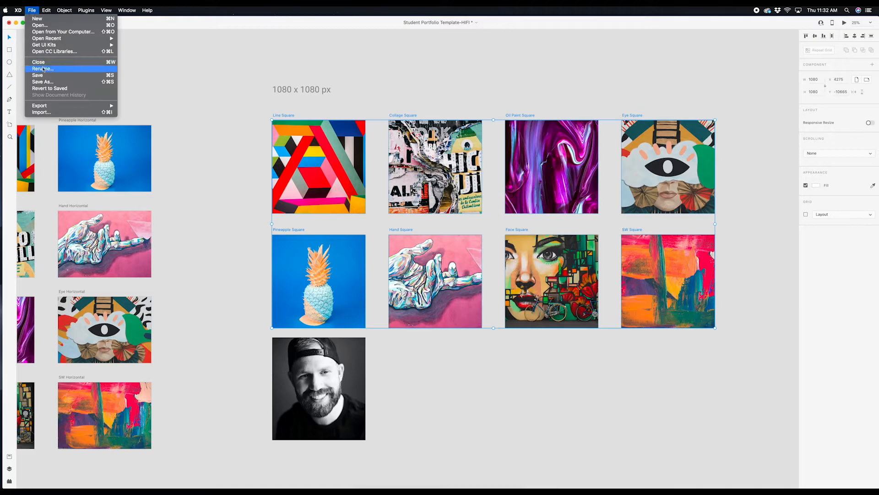
{"action": "mouse_move", "coordinate": [59, 107]}
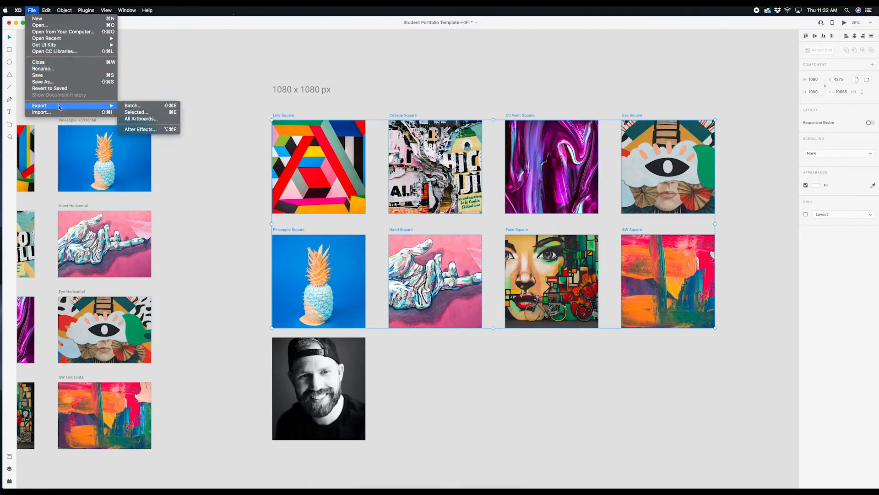
{"action": "left_click", "coordinate": [152, 113]}
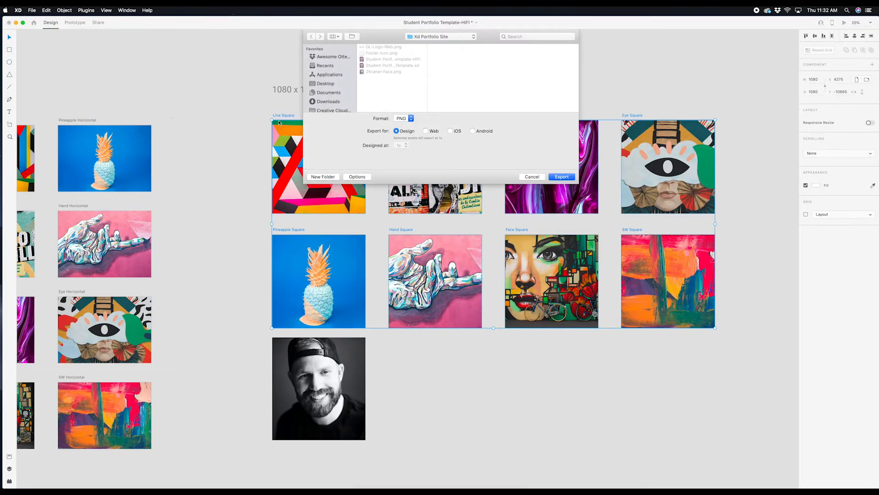
{"action": "left_click", "coordinate": [330, 85]}
{"action": "left_click", "coordinate": [398, 85]}
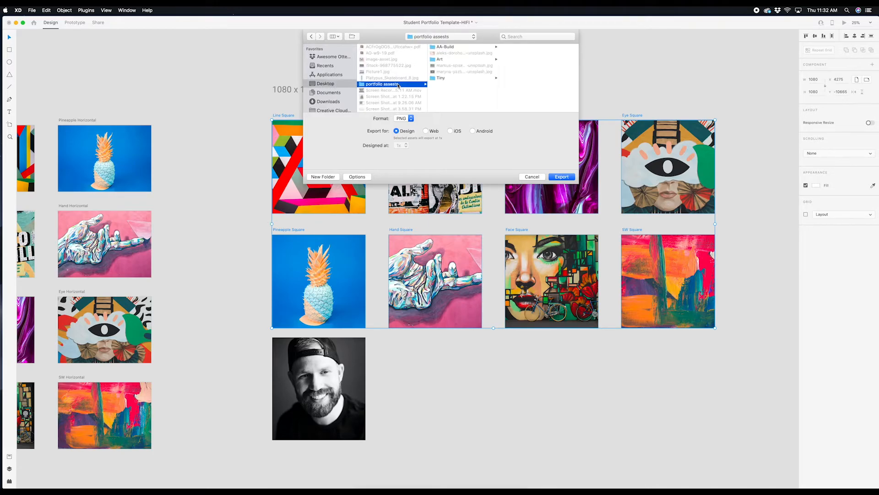
{"action": "left_click", "coordinate": [454, 47]}
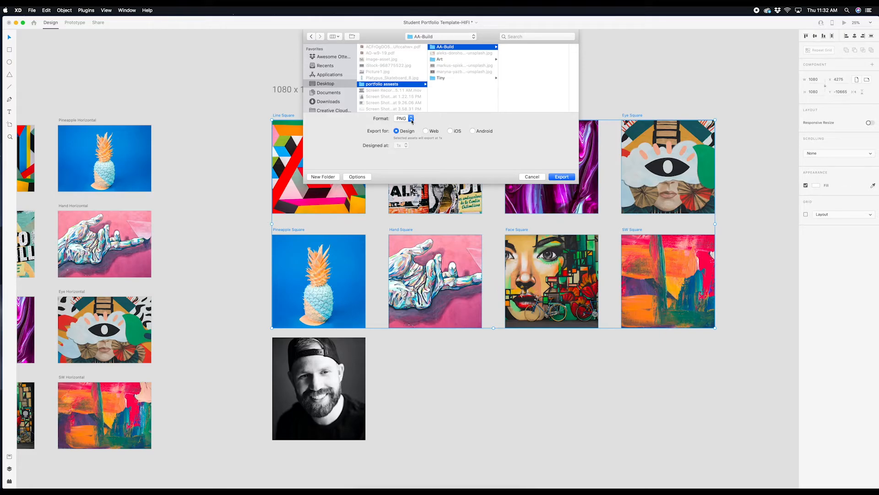
{"action": "left_click", "coordinate": [555, 178]}
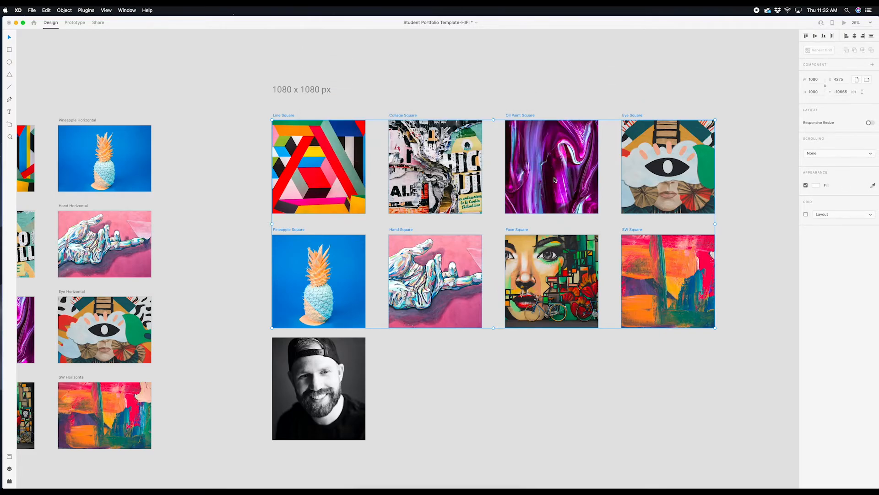
Step: Switch to Finder and check the previews and file sizes of the exported PNG images in the AA-Build folder
{"action": "key", "text": "ctrl+Up"}
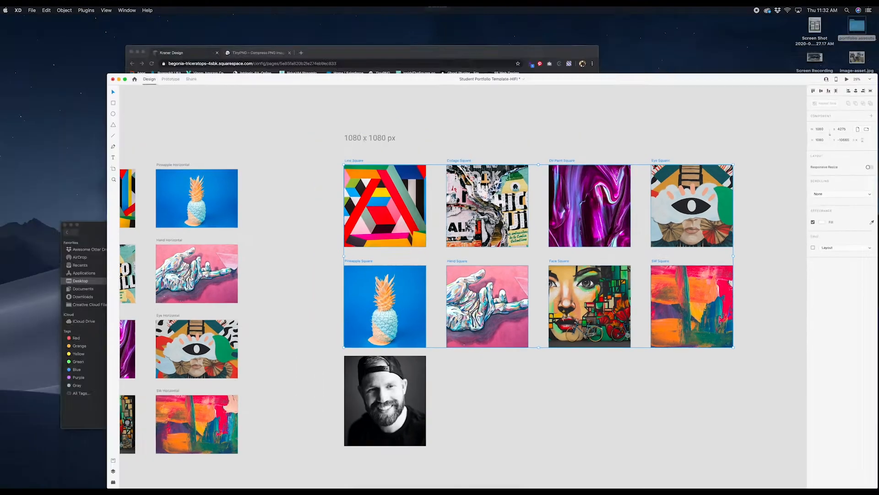
{"action": "left_click", "coordinate": [178, 334]}
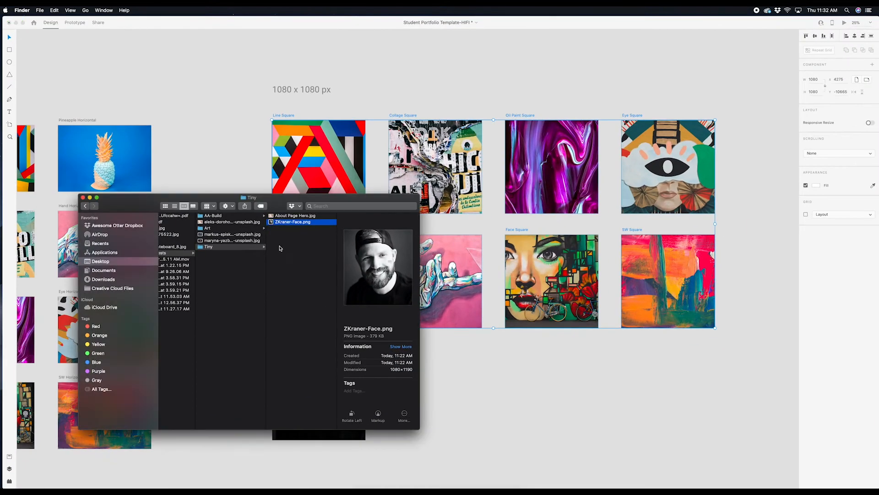
{"action": "left_click", "coordinate": [220, 216]}
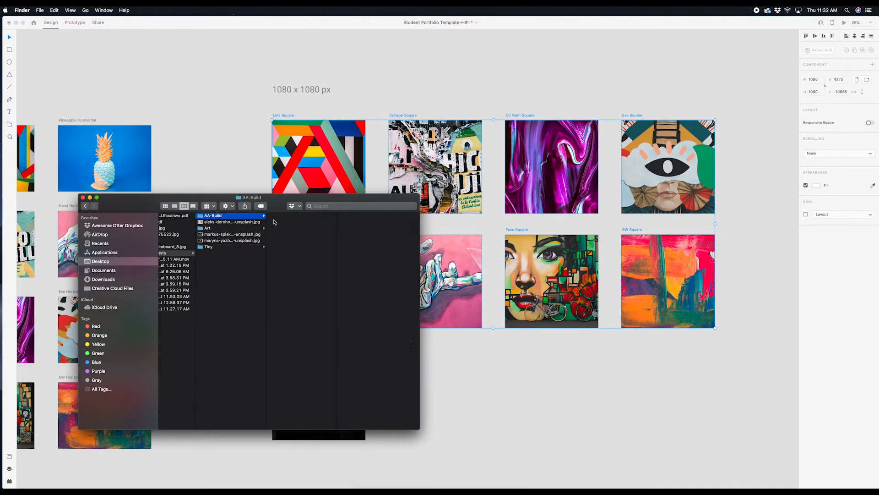
{"action": "left_click", "coordinate": [289, 228]}
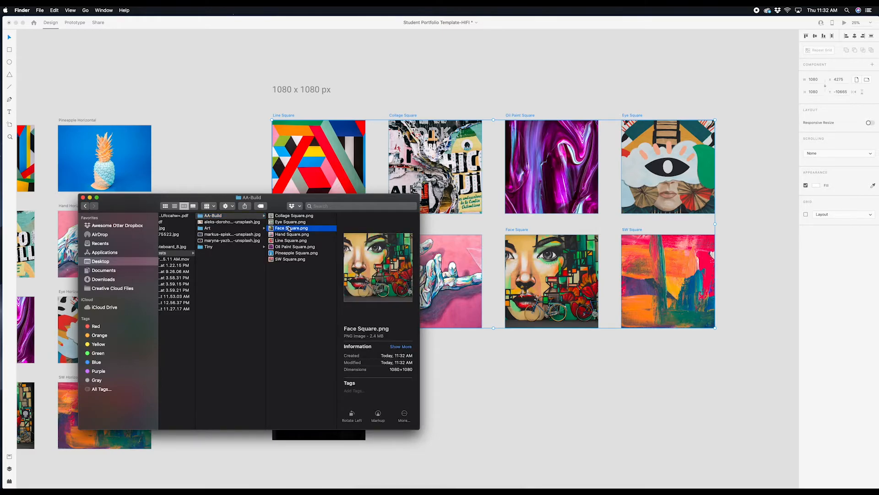
{"action": "left_click", "coordinate": [281, 241]}
{"action": "left_click", "coordinate": [277, 255]}
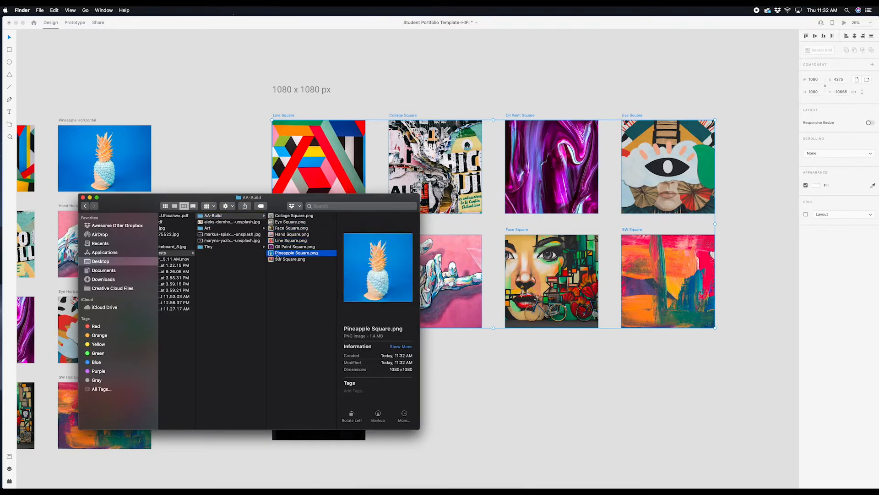
{"action": "left_click", "coordinate": [277, 260]}
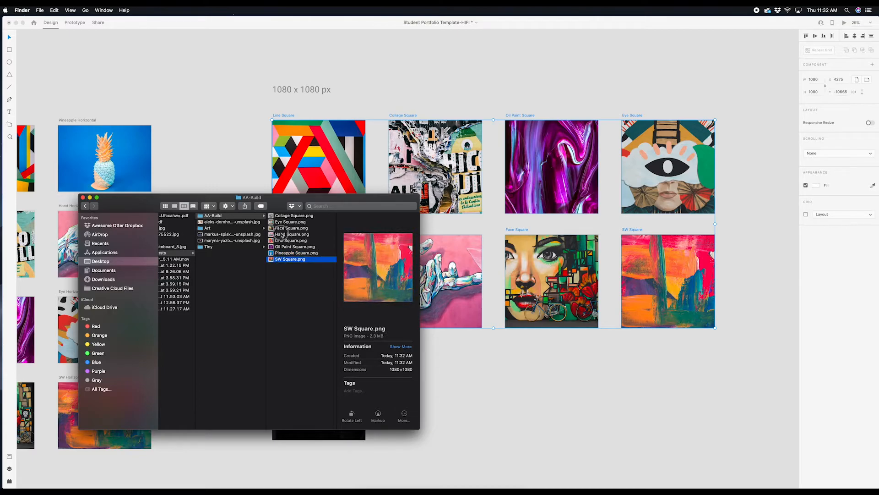
{"action": "left_click", "coordinate": [280, 233]}
{"action": "left_click", "coordinate": [279, 223]}
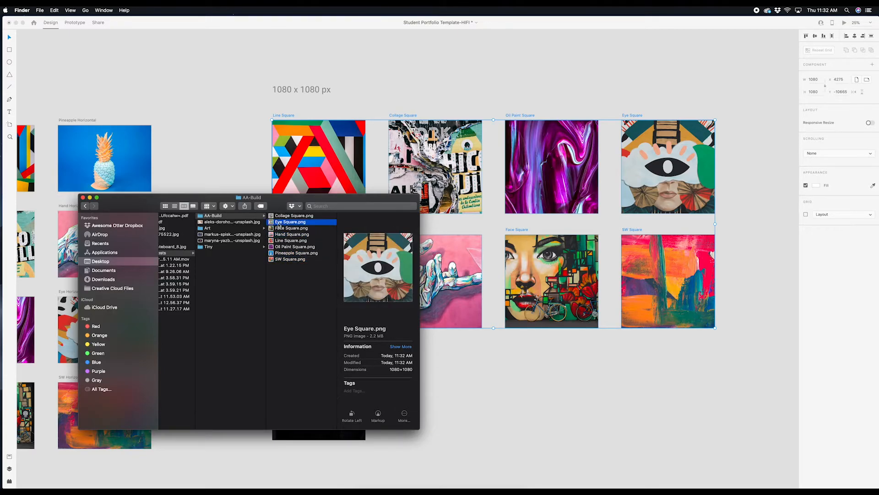
Step: Create a new folder named PNG inside the AA-Build folder
{"action": "right_click", "coordinate": [280, 277]}
{"action": "left_click", "coordinate": [290, 280]}
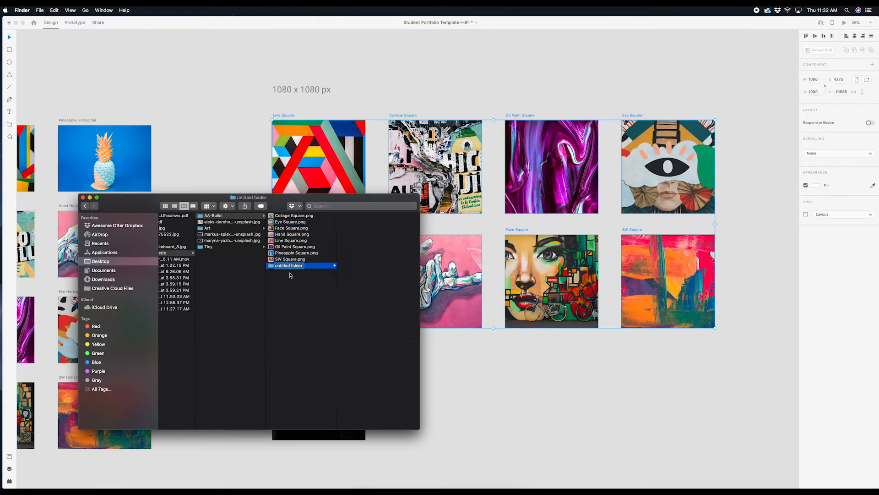
{"action": "type", "text": "PNG"}
{"action": "key", "text": "Return"}
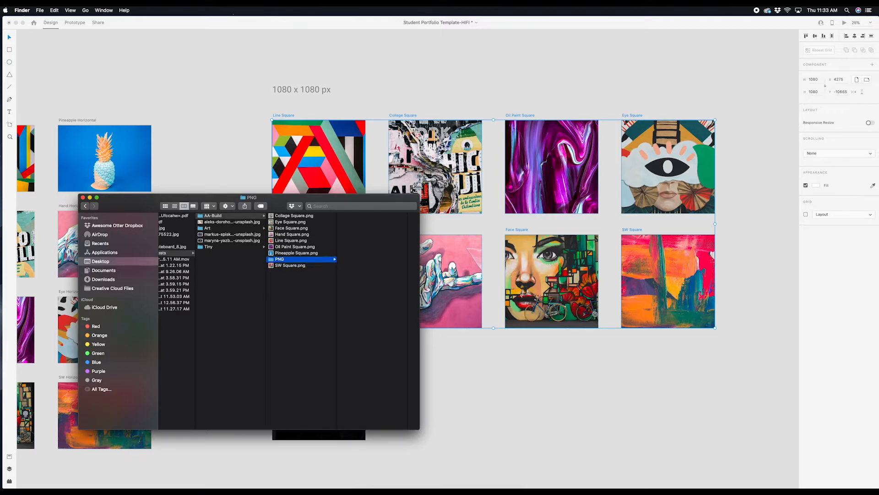
Step: Move all the exported square PNG images in AA-Build into the PNG folder
{"action": "left_click", "coordinate": [289, 265]}
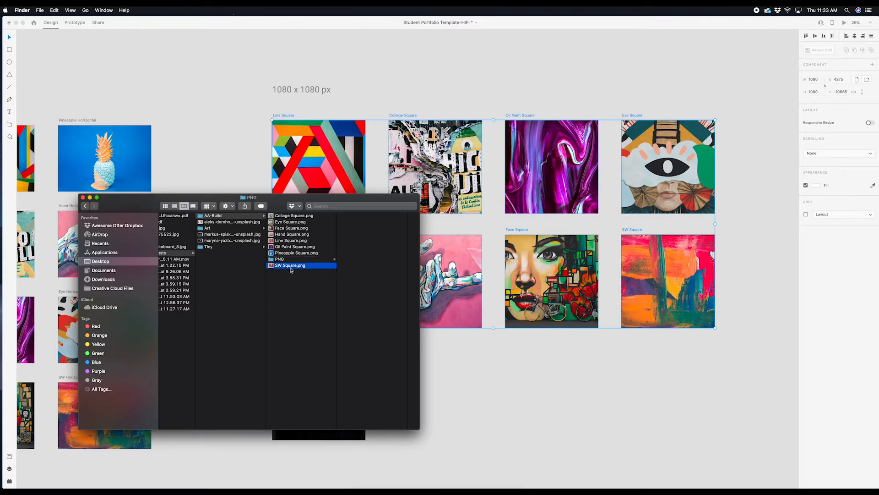
{"action": "left_click", "coordinate": [289, 215]}
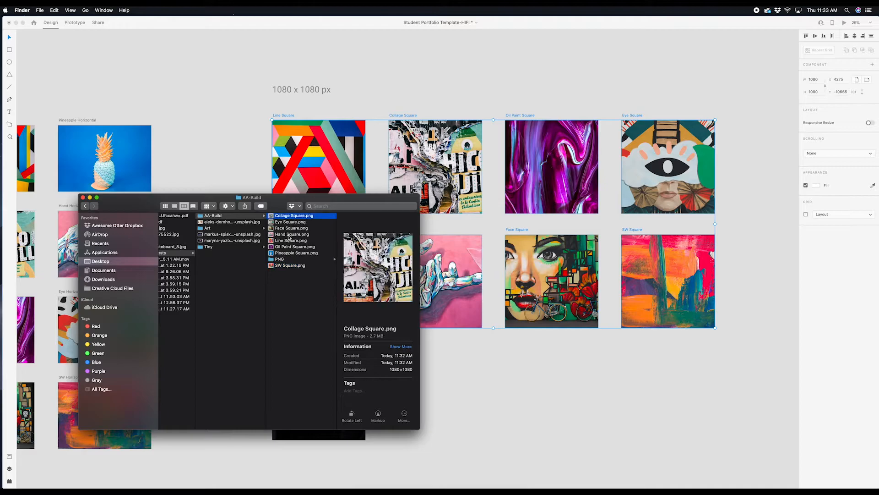
{"action": "left_click", "coordinate": [284, 255], "text": "shift"}
{"action": "left_click_drag", "start_coordinate": [285, 254], "coordinate": [280, 259]}
{"action": "left_click", "coordinate": [287, 222]}
{"action": "left_click_drag", "start_coordinate": [287, 223], "coordinate": [279, 215]}
Step: Create a second folder named JPG inside AA-Build, alongside the PNG folder
{"action": "right_click", "coordinate": [286, 233]}
{"action": "left_click", "coordinate": [289, 233]}
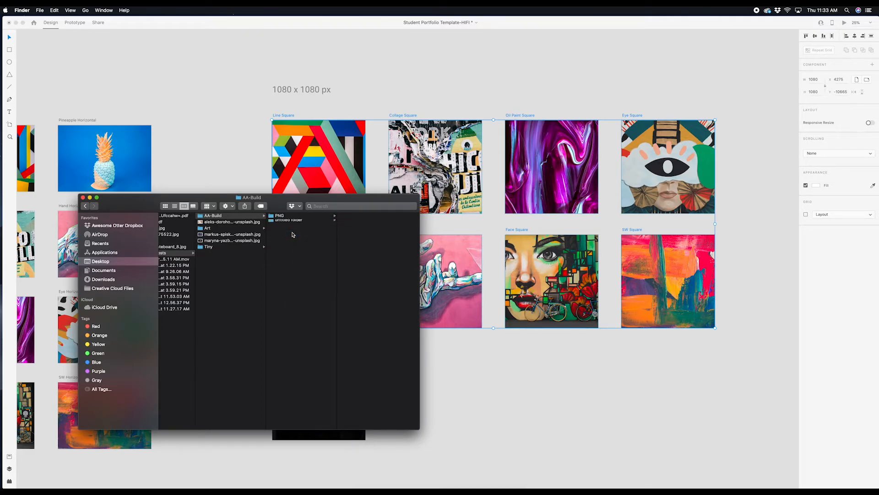
{"action": "type", "text": "JPG"}
{"action": "key", "text": "Return"}
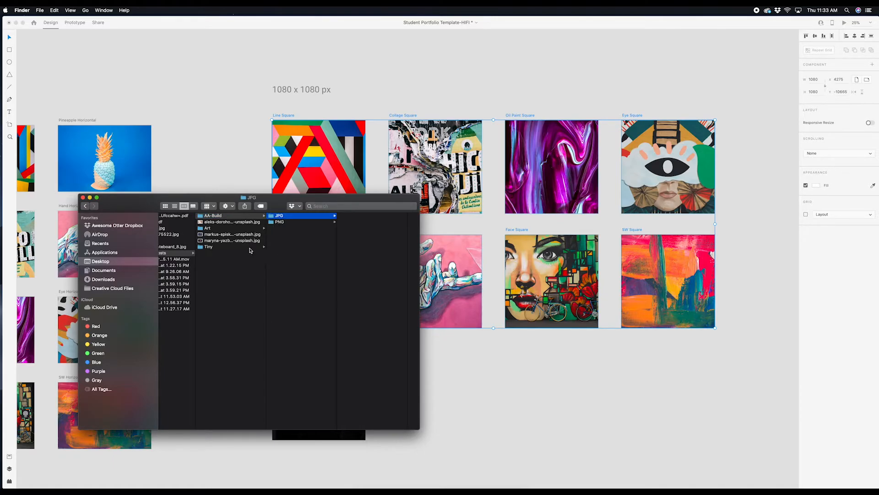
Step: Switch back to Adobe XD and export the selected square artboards in JPG format to the AA-Build/JPG folder
{"action": "left_click", "coordinate": [216, 123]}
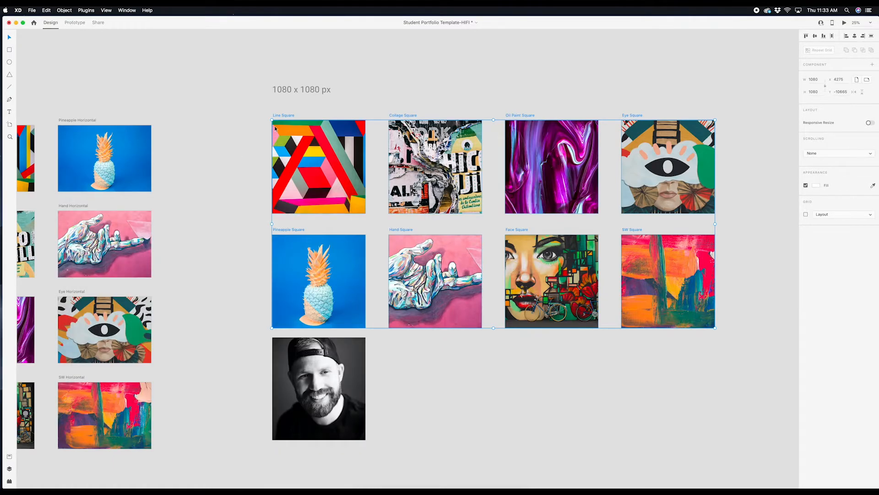
{"action": "left_click", "coordinate": [32, 10]}
{"action": "mouse_move", "coordinate": [92, 106]}
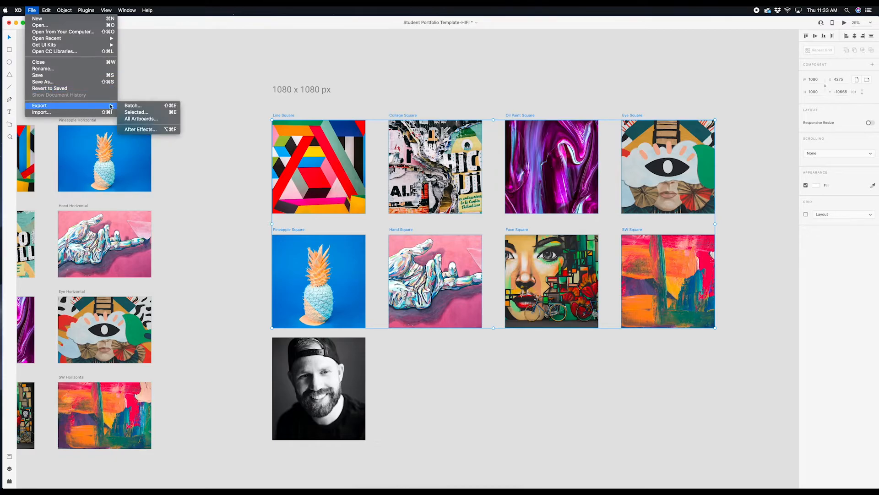
{"action": "left_click", "coordinate": [138, 112]}
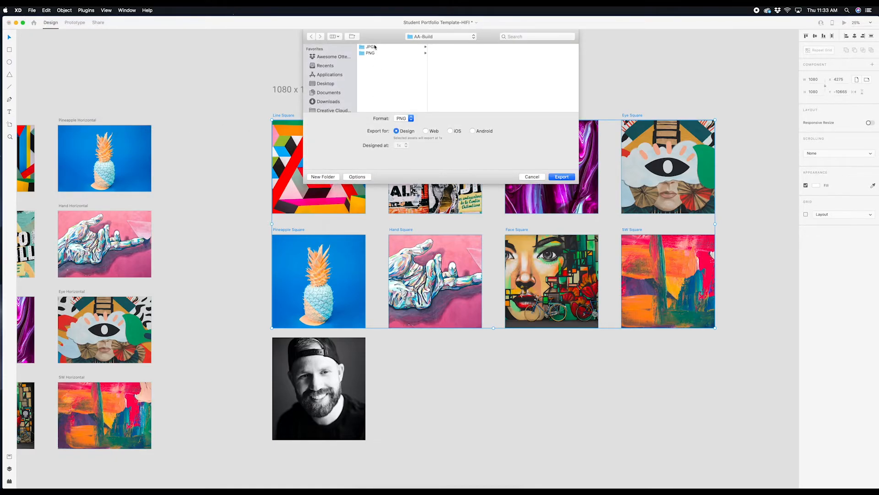
{"action": "left_click", "coordinate": [371, 47]}
{"action": "left_click", "coordinate": [410, 118]}
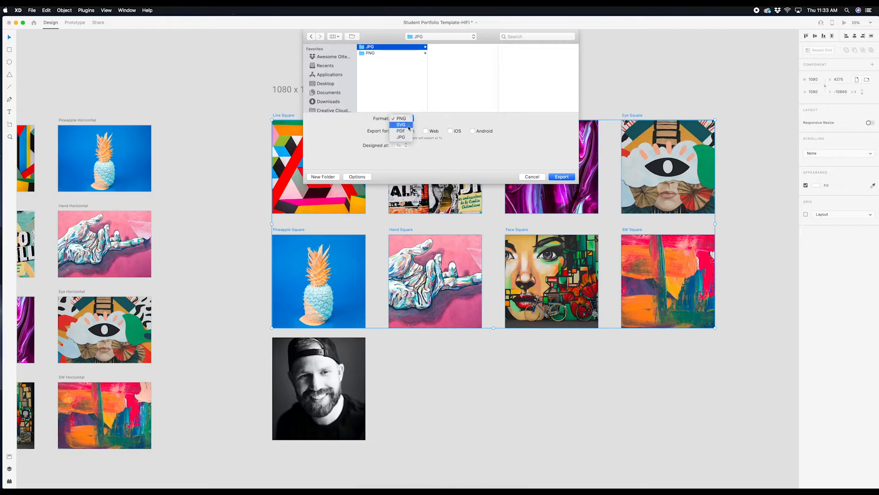
{"action": "left_click", "coordinate": [402, 137]}
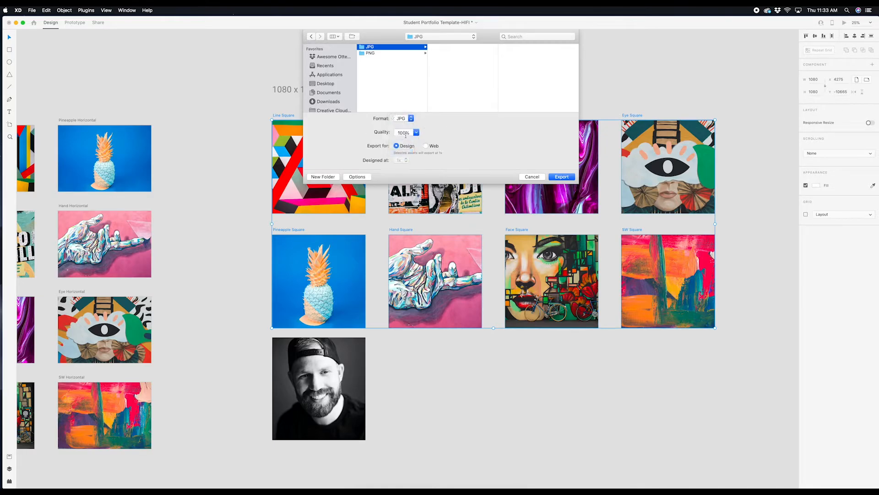
{"action": "left_click", "coordinate": [558, 178]}
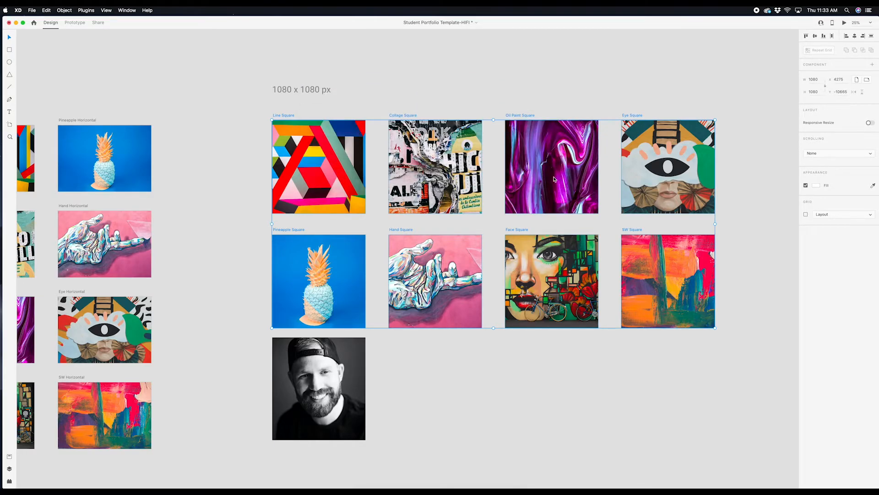
Step: Switch to Finder and compare the file size of the Hand Square image in the JPG and PNG folders
{"action": "key", "text": "ctrl+Up"}
{"action": "left_click", "coordinate": [259, 201]}
{"action": "key", "text": "ctrl+Up"}
{"action": "left_click", "coordinate": [160, 379]}
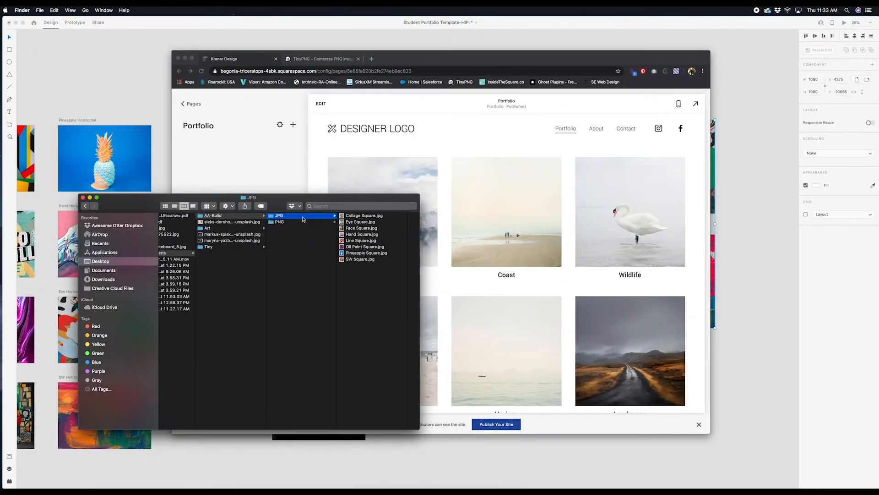
{"action": "left_click", "coordinate": [364, 235]}
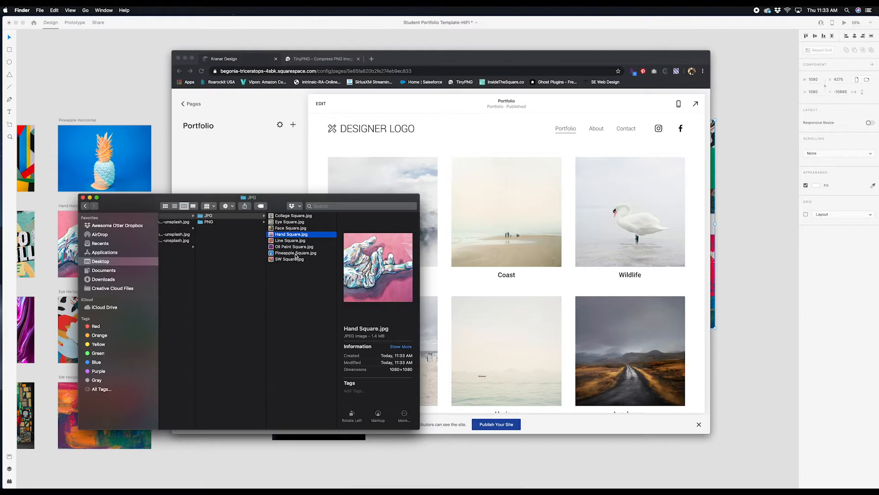
{"action": "left_click", "coordinate": [237, 221]}
{"action": "left_click", "coordinate": [285, 235]}
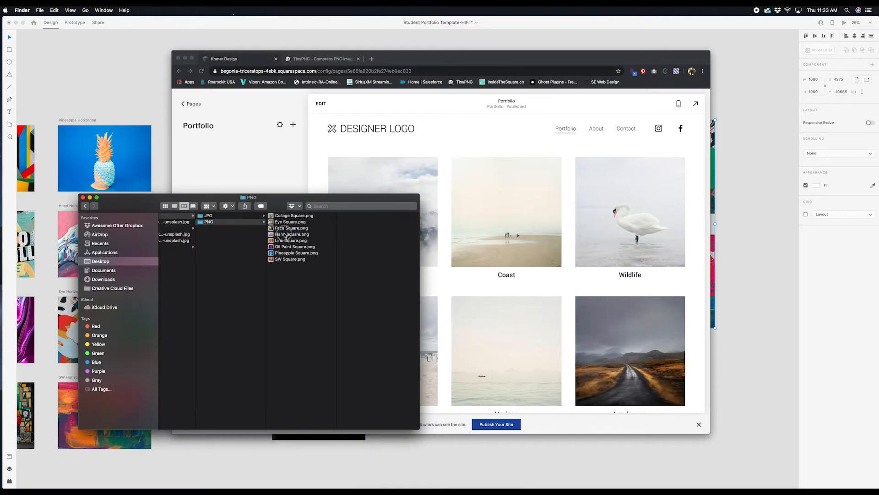
{"action": "left_click", "coordinate": [209, 216]}
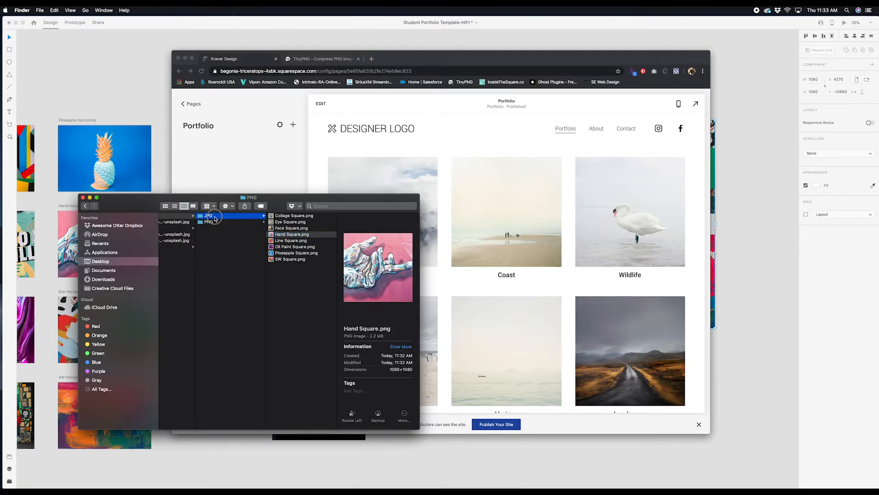
Step: Switch to TinyPNG in Chrome, reload the page and upload all eight square JPG images from the JPG folder for compression
{"action": "left_click", "coordinate": [313, 59]}
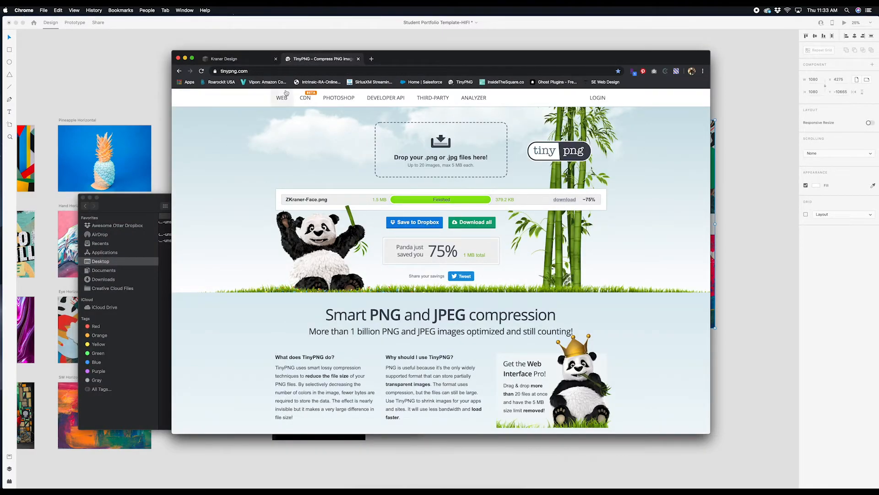
{"action": "left_click", "coordinate": [202, 71]}
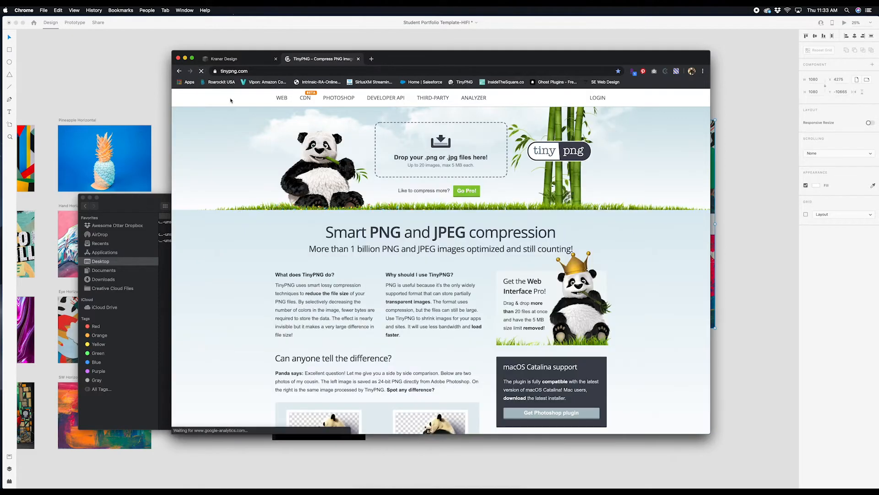
{"action": "left_click", "coordinate": [145, 210]}
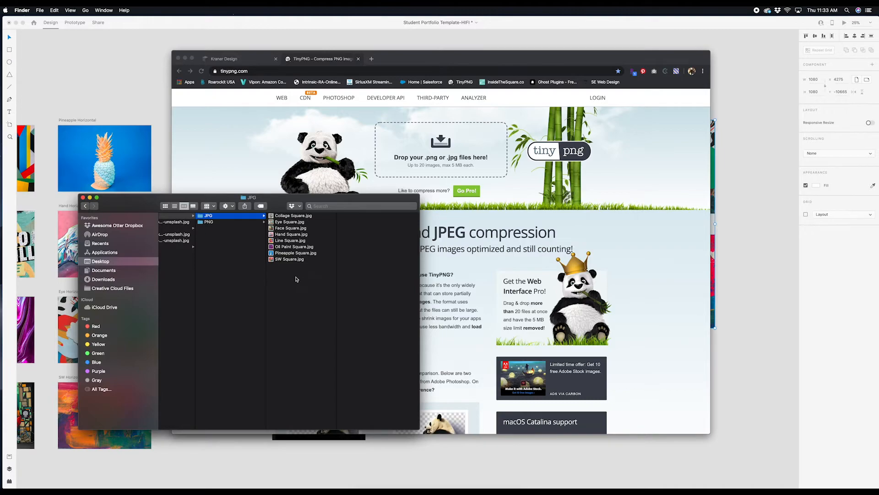
{"action": "left_click", "coordinate": [296, 261]}
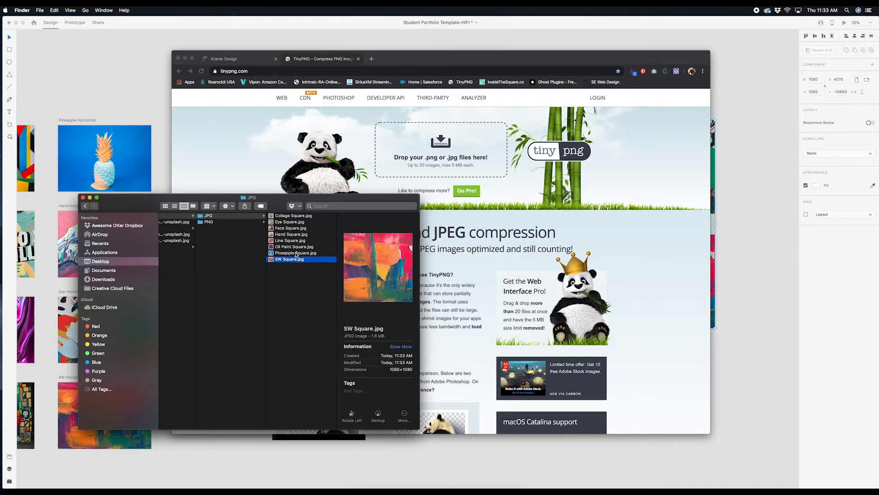
{"action": "left_click", "coordinate": [296, 254]}
{"action": "left_click_drag", "start_coordinate": [306, 277], "coordinate": [422, 151]}
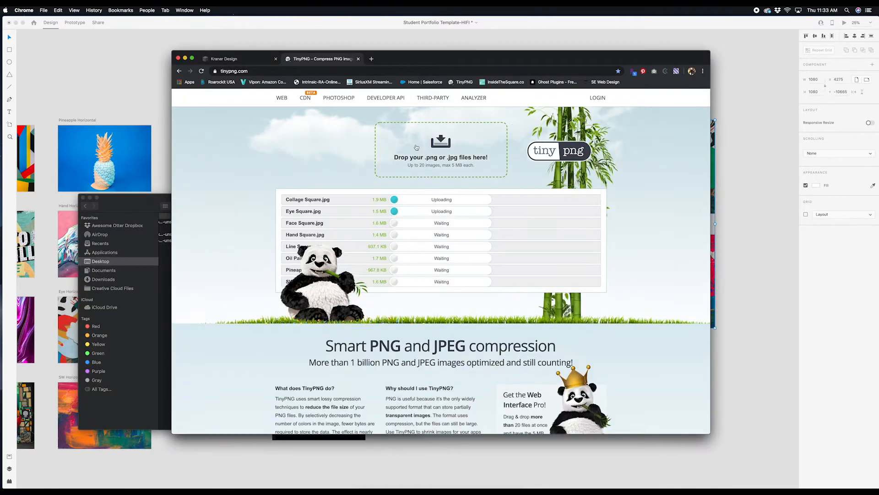
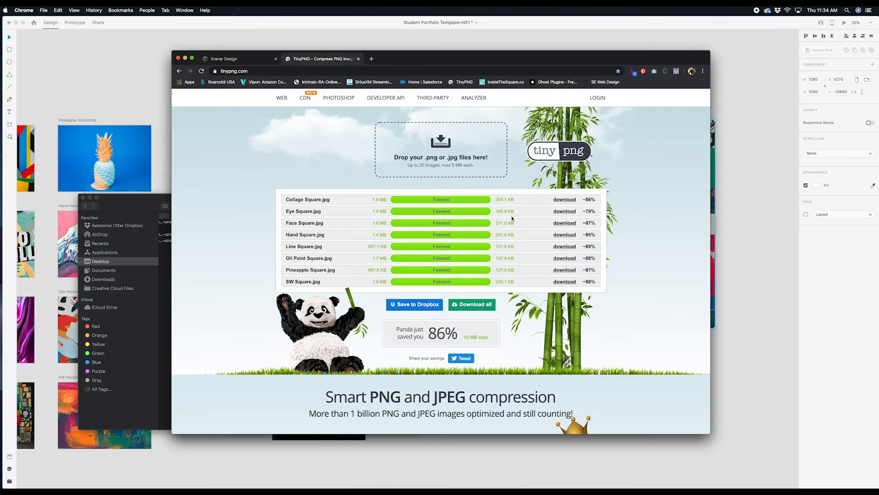
Step: Download all the compressed images as tinified.zip and reveal the archive in Finder
{"action": "left_click", "coordinate": [456, 306]}
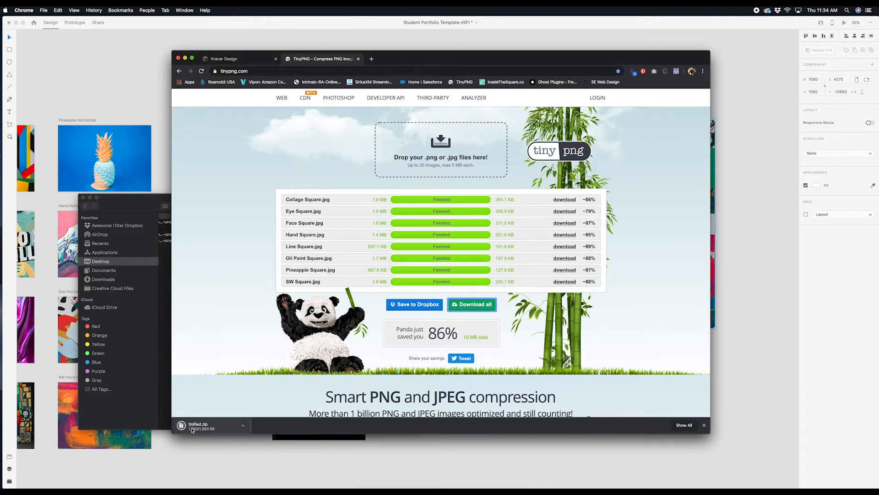
{"action": "left_click", "coordinate": [243, 426]}
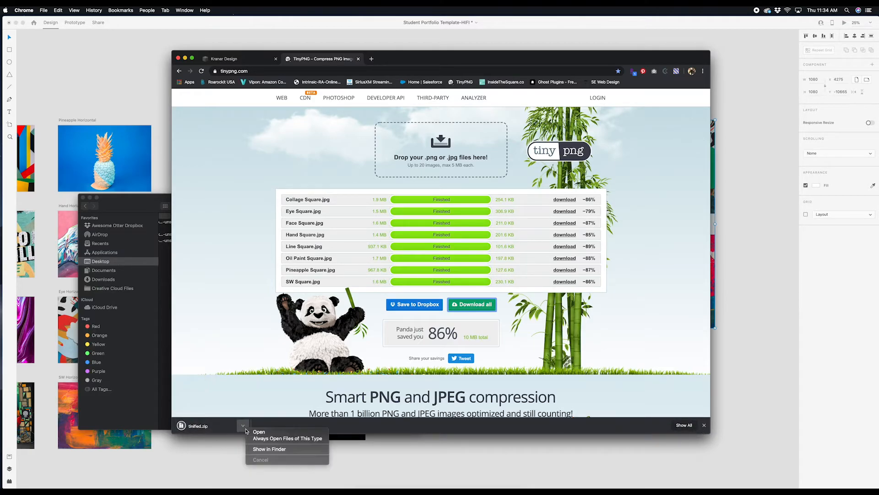
{"action": "left_click", "coordinate": [260, 448]}
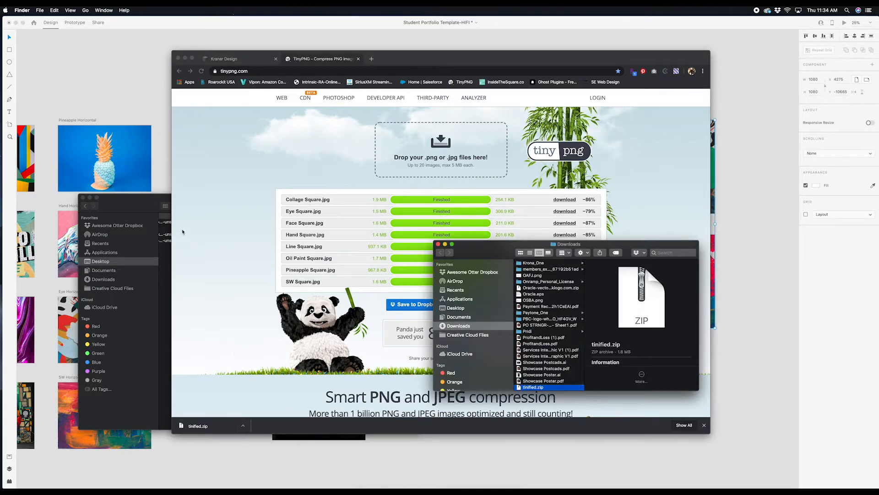
Step: Extract tinified.zip in Downloads and move the resulting tinified folder into the JPG folder of AA-Build
{"action": "left_click", "coordinate": [146, 205]}
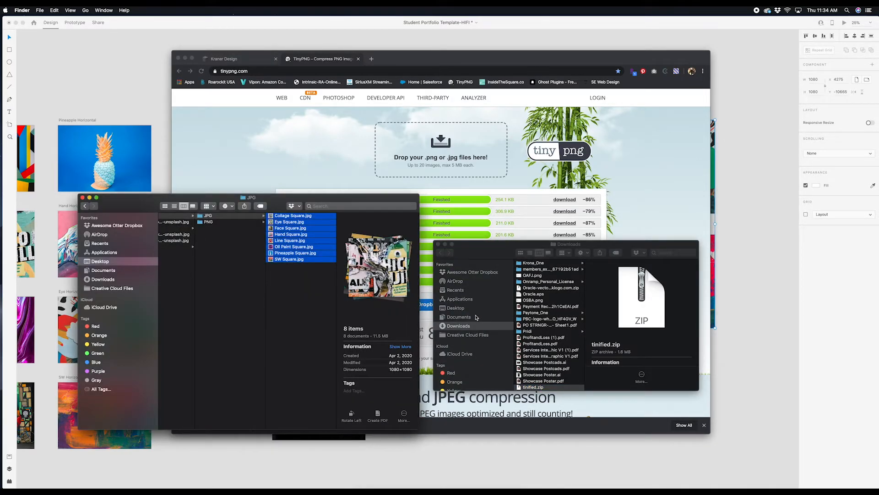
{"action": "left_click", "coordinate": [535, 387]}
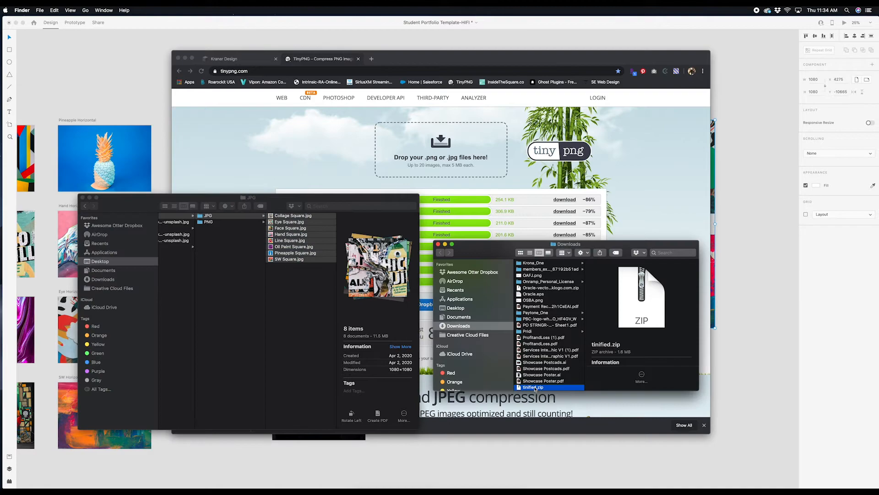
{"action": "double_click", "coordinate": [529, 388]}
{"action": "scroll", "coordinate": [533, 378], "scroll_direction": "down", "scroll_amount": 1}
{"action": "left_click", "coordinate": [532, 369]}
{"action": "left_click_drag", "start_coordinate": [531, 370], "coordinate": [304, 294]}
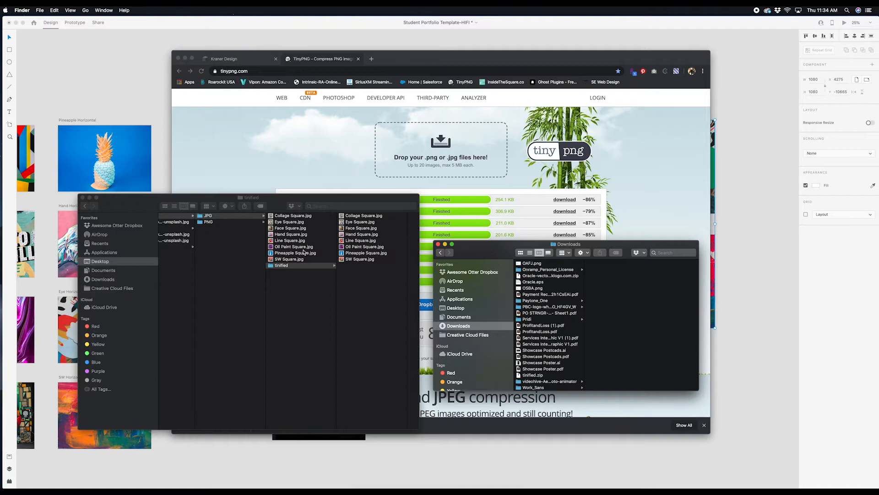
Step: Check the original Hand Square.jpg file details and view the contents of the tinified folder
{"action": "left_click", "coordinate": [298, 236]}
{"action": "left_click", "coordinate": [297, 236]}
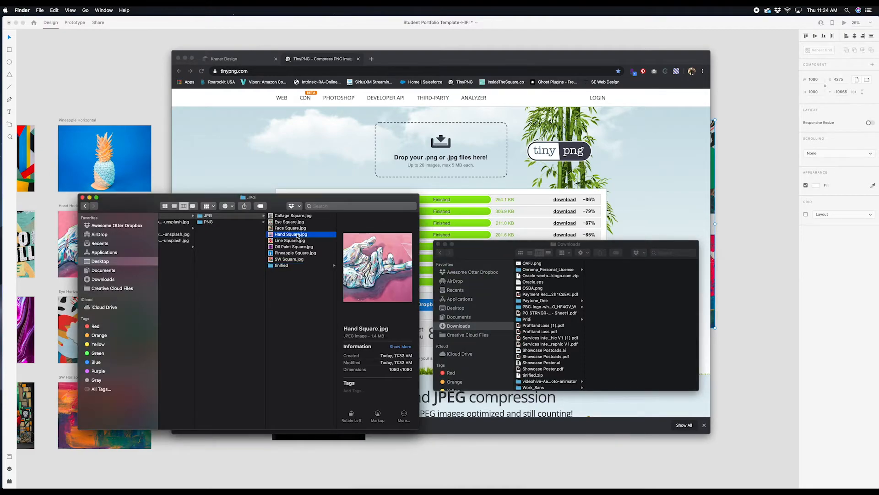
{"action": "left_click", "coordinate": [289, 266]}
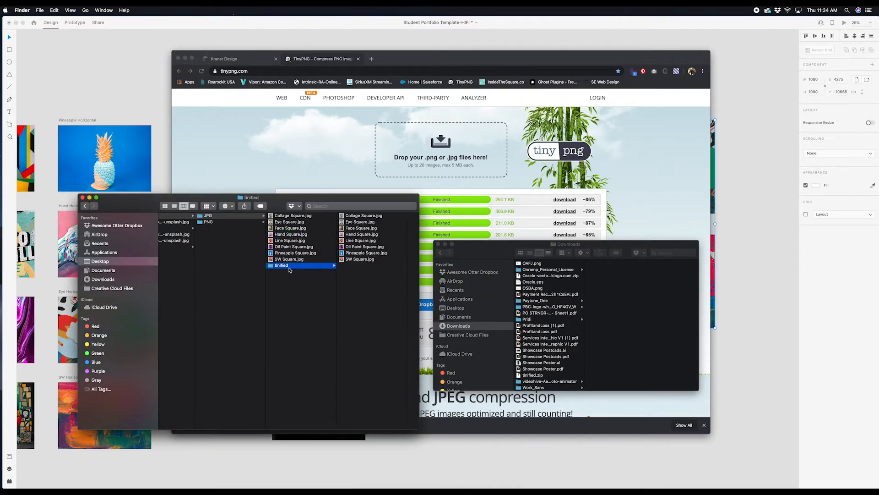
Step: Delete the tinified.zip archive from the Downloads folder
{"action": "left_click", "coordinate": [531, 376]}
{"action": "left_click", "coordinate": [531, 375]}
{"action": "right_click", "coordinate": [531, 375]}
{"action": "left_click", "coordinate": [565, 354]}
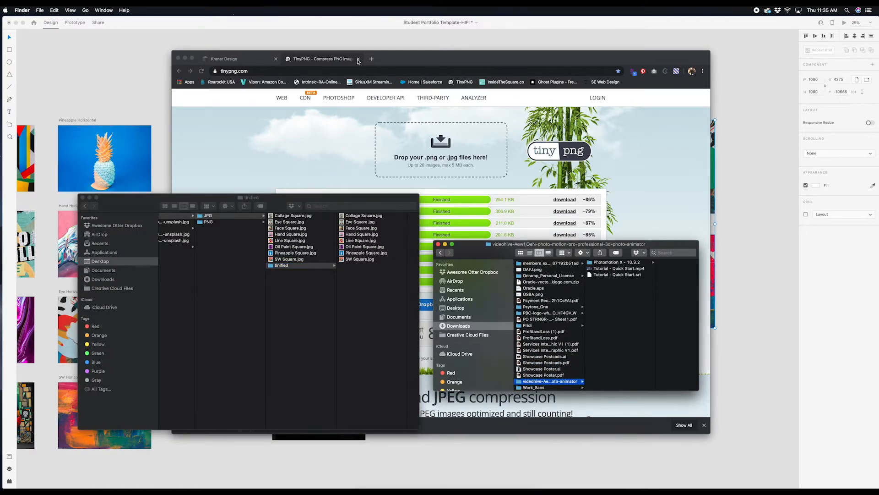
Step: Close the TinyPNG page and the downloads bar in Chrome, and reload the Squarespace portfolio page
{"action": "left_click", "coordinate": [358, 59]}
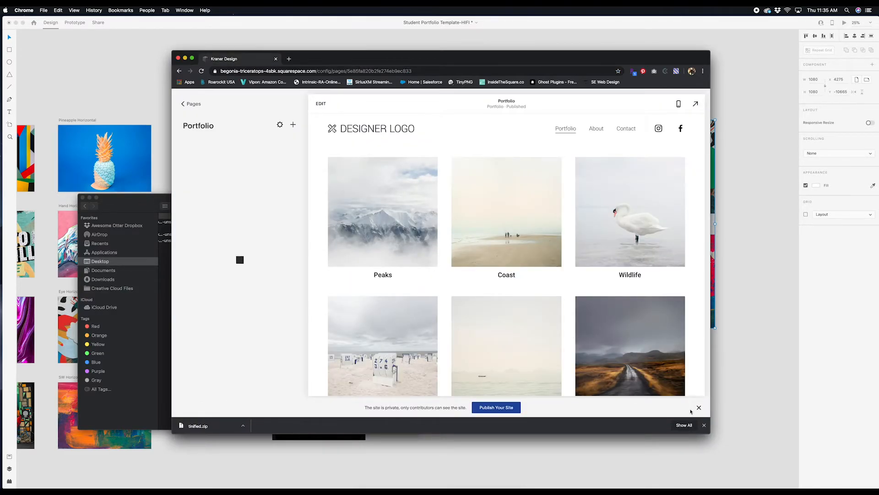
{"action": "left_click", "coordinate": [704, 425]}
{"action": "left_click", "coordinate": [201, 71]}
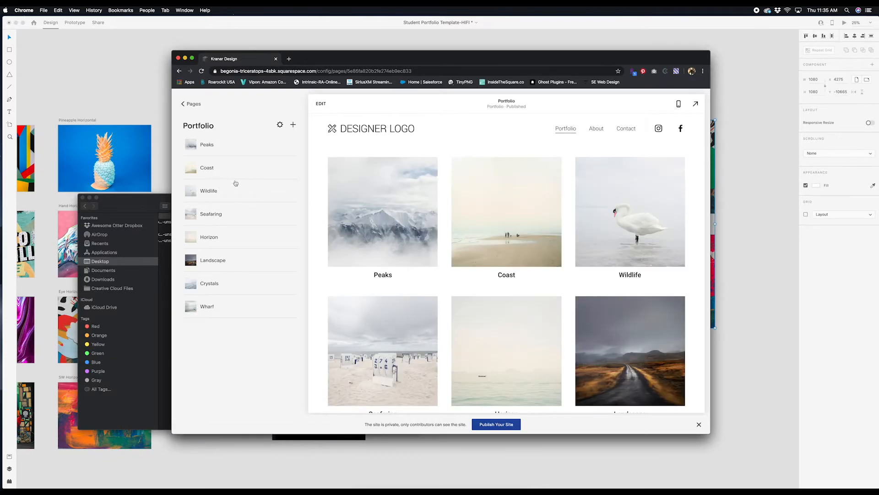
Step: Rearrange the Finder and Chrome windows so the tinified images stay reachable beside the Squarespace portfolio
{"action": "left_click_drag", "start_coordinate": [157, 207], "coordinate": [487, 215]}
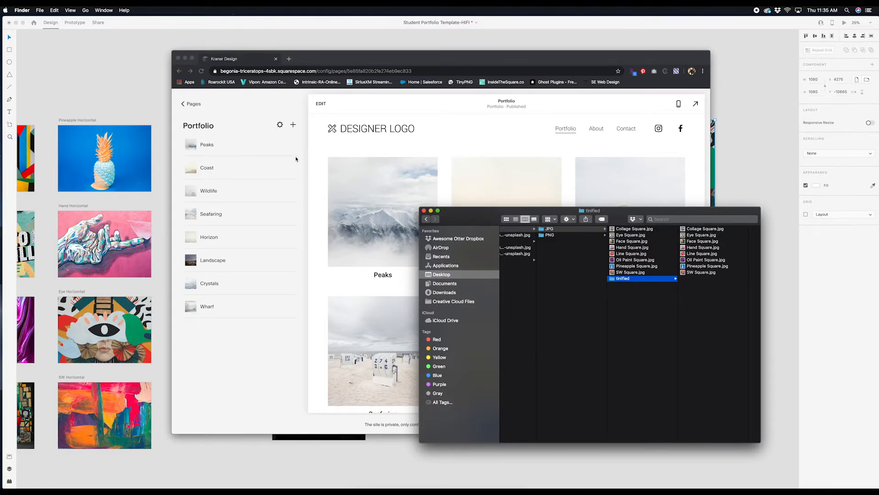
{"action": "left_click", "coordinate": [309, 57]}
{"action": "left_click_drag", "start_coordinate": [309, 58], "coordinate": [195, 38]}
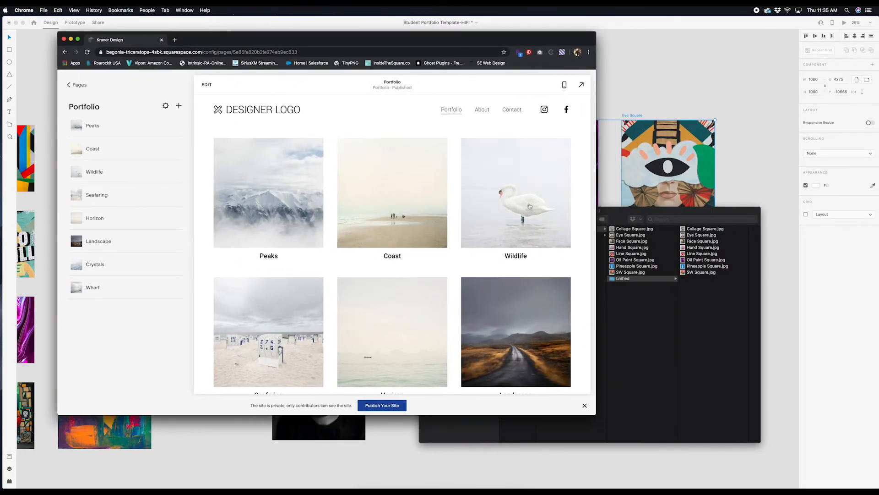
{"action": "left_click", "coordinate": [616, 215]}
Step: Open the Peaks project from the Portfolio list and review its page from the intro text to the footer
{"action": "left_click", "coordinate": [109, 126]}
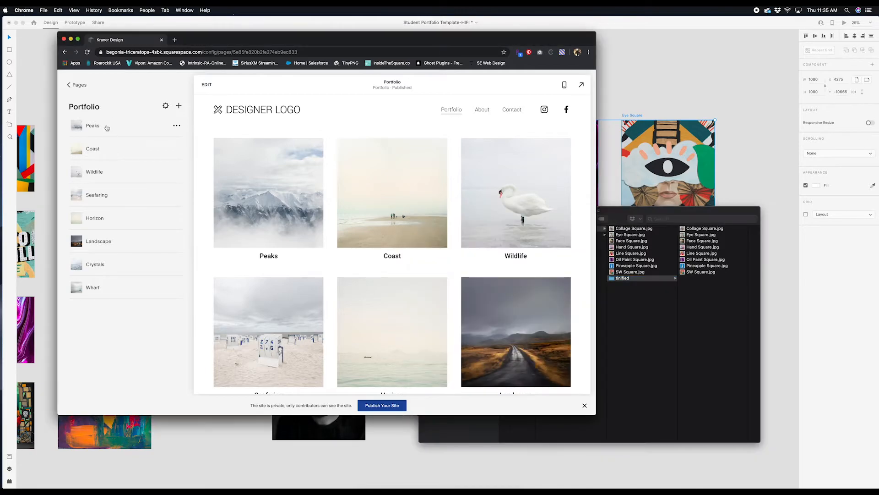
{"action": "left_click", "coordinate": [105, 128]}
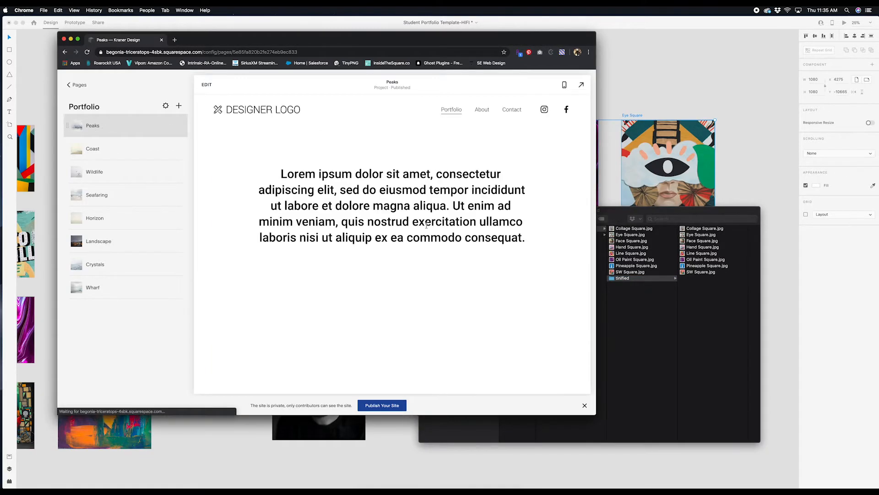
{"action": "scroll", "coordinate": [322, 181], "scroll_direction": "down", "scroll_amount": 15}
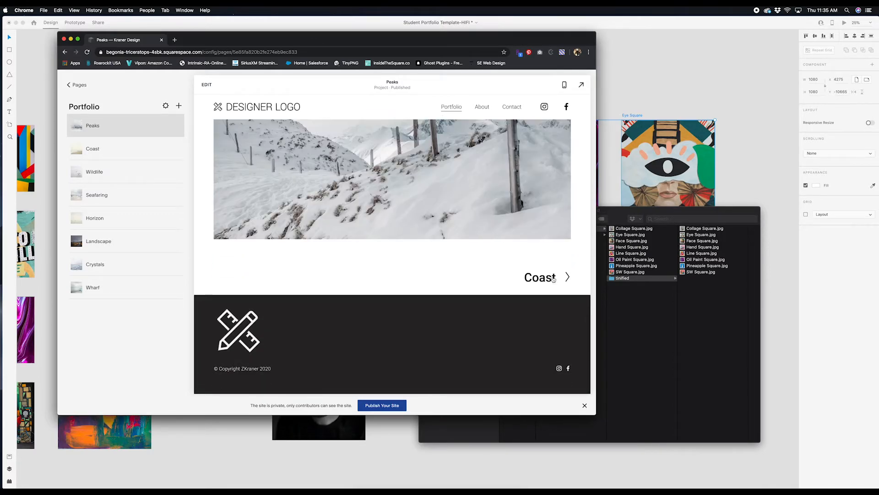
{"action": "scroll", "coordinate": [414, 236], "scroll_direction": "up", "scroll_amount": 5}
{"action": "scroll", "coordinate": [415, 237], "scroll_direction": "up", "scroll_amount": 5}
Step: Open the Peaks project's settings and remove its current thumbnail image
{"action": "mouse_move", "coordinate": [124, 128]}
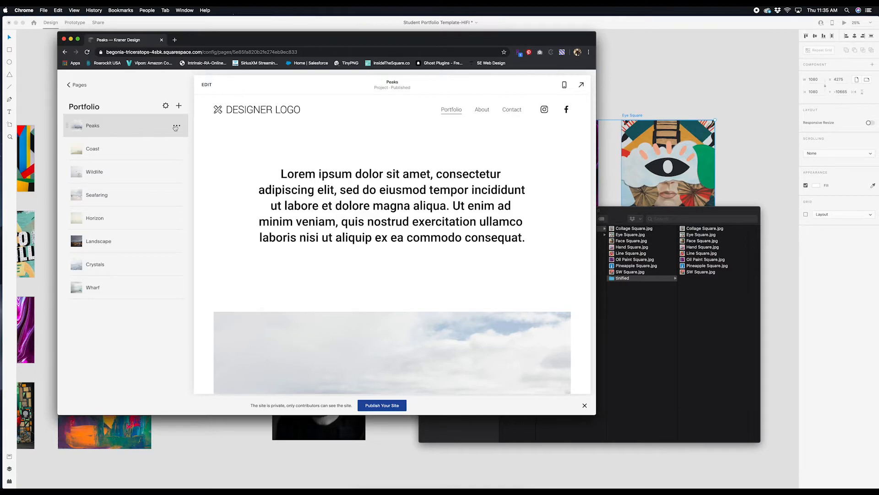
{"action": "mouse_move", "coordinate": [176, 128]}
{"action": "left_click", "coordinate": [177, 127]}
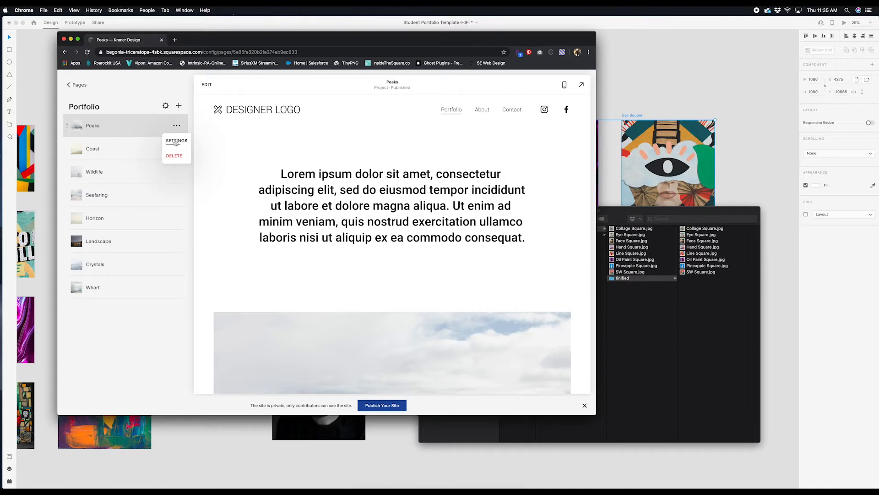
{"action": "left_click", "coordinate": [175, 142]}
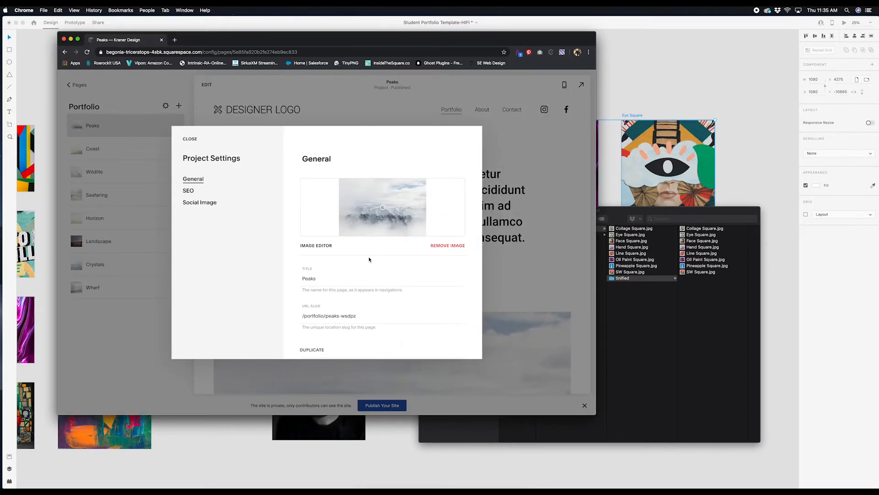
{"action": "scroll", "coordinate": [369, 259], "scroll_direction": "down", "scroll_amount": 2}
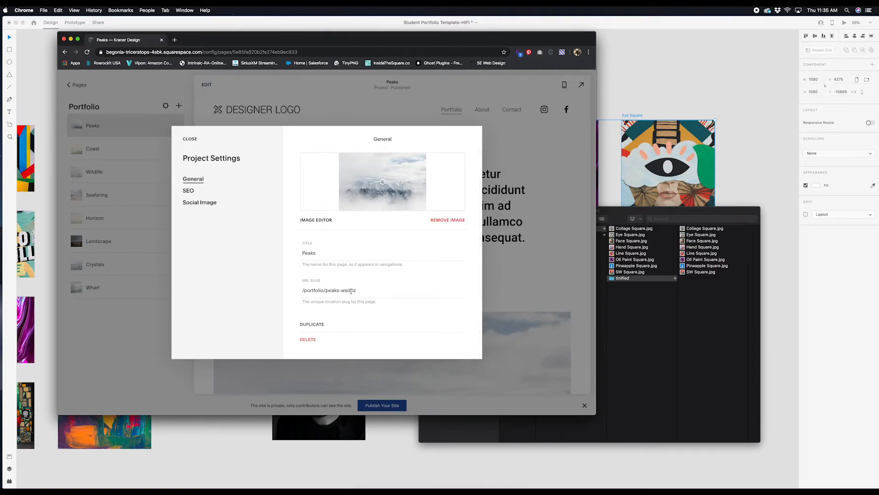
{"action": "scroll", "coordinate": [389, 215], "scroll_direction": "up", "scroll_amount": 2}
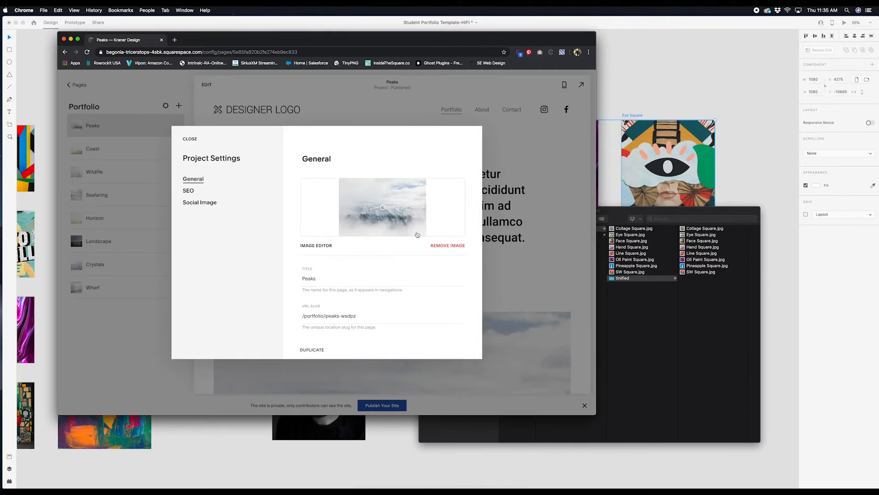
{"action": "left_click", "coordinate": [447, 246]}
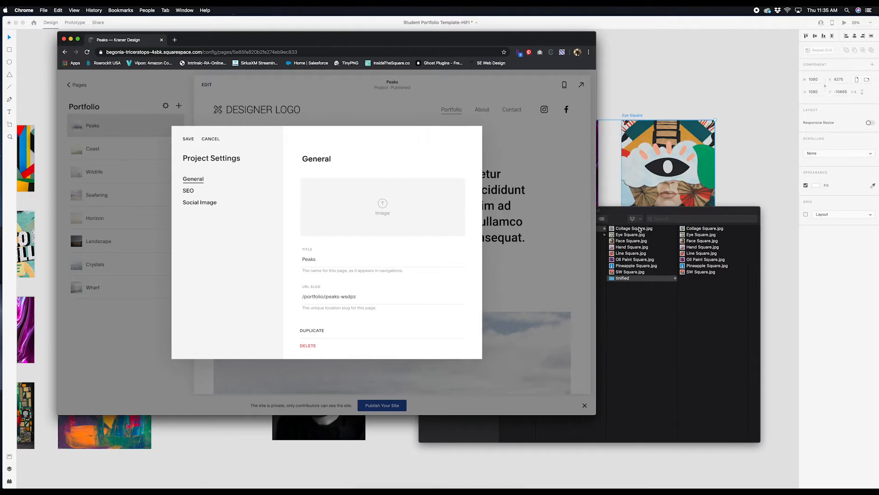
Step: Add Line Square.jpg from the tinified folder as the Peaks project's thumbnail image
{"action": "left_click", "coordinate": [698, 232]}
{"action": "left_click", "coordinate": [696, 229]}
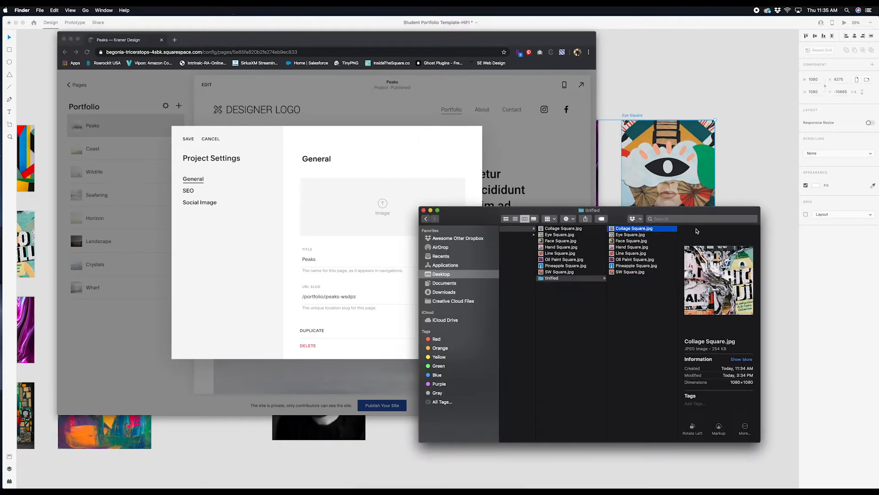
{"action": "left_click", "coordinate": [620, 236]}
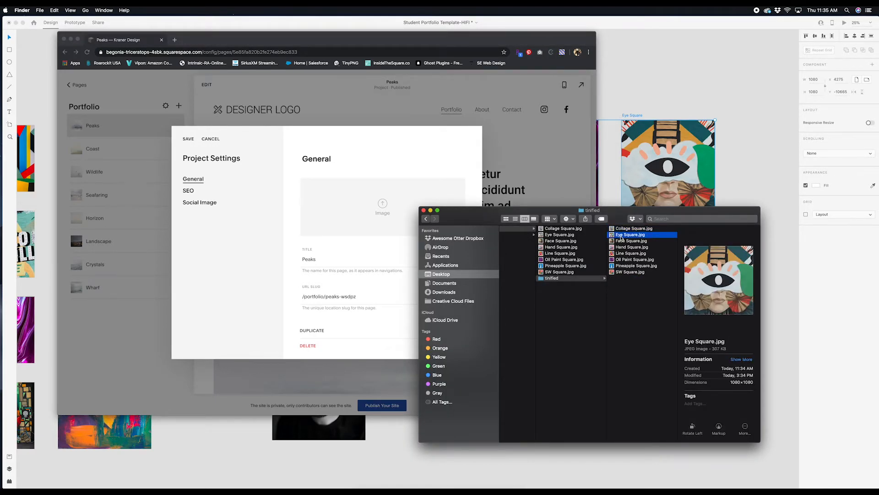
{"action": "left_click", "coordinate": [623, 273]}
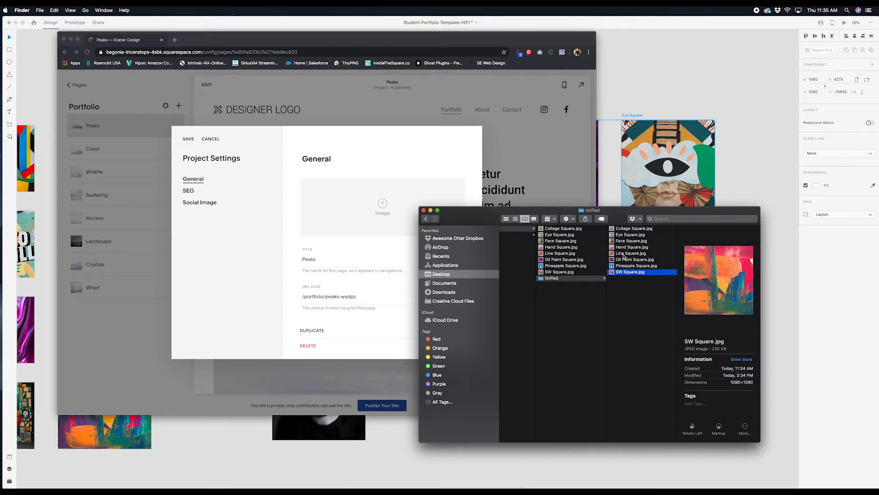
{"action": "left_click", "coordinate": [624, 255]}
{"action": "left_click_drag", "start_coordinate": [624, 255], "coordinate": [382, 213]}
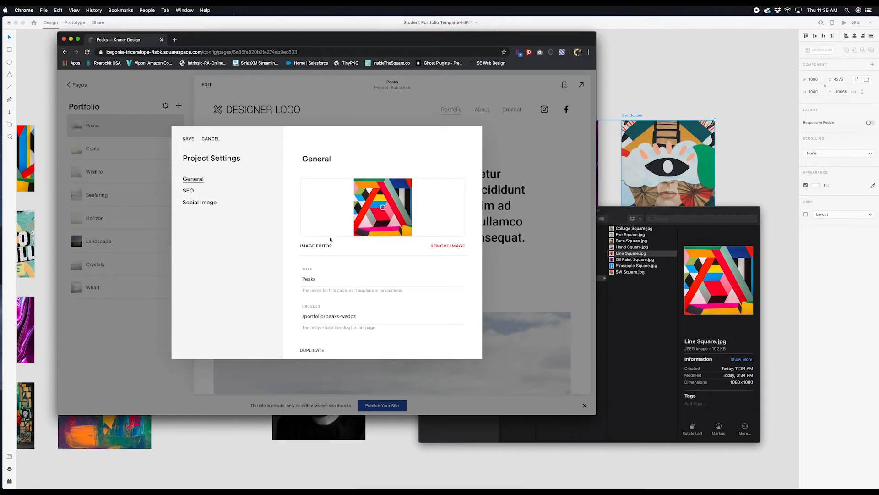
Step: Change the Peaks project's title to Lines
{"action": "left_click", "coordinate": [322, 281]}
{"action": "double_click", "coordinate": [323, 280]}
{"action": "type", "text": "Lines"}
Step: Set the project's URL slug to lines-graphic-design and check it in the SEO search results preview
{"action": "triple_click", "coordinate": [344, 316]}
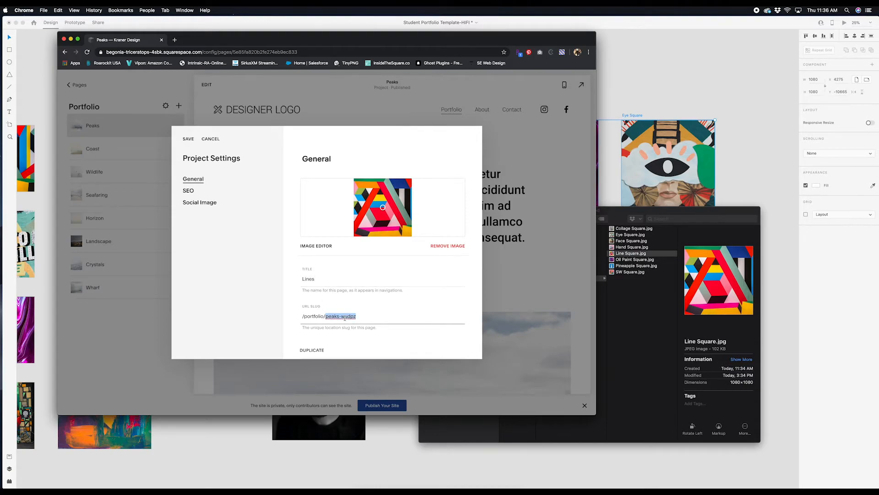
{"action": "type", "text": "linesdddd"}
{"action": "key", "text": "BackSpace"}
{"action": "key", "text": "BackSpace"}
{"action": "key", "text": "BackSpace"}
{"action": "key", "text": "BackSpace"}
{"action": "type", "text": "s-graph"}
{"action": "left_click", "coordinate": [188, 190]}
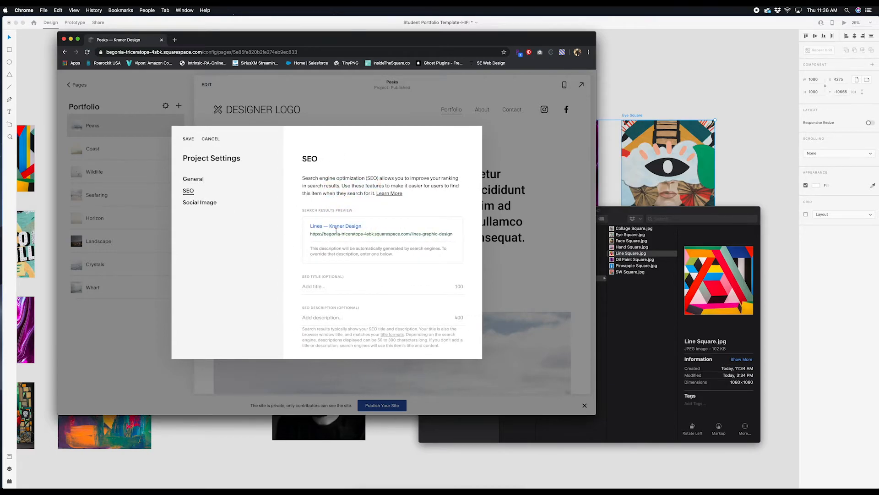
{"action": "left_click", "coordinate": [205, 181]}
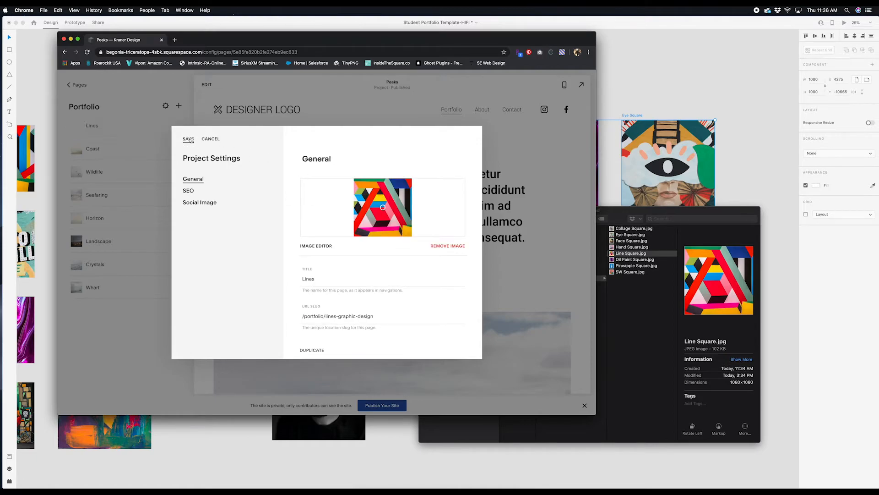
Step: Save the Lines settings and replace the Coast project's thumbnail image with Collage Square.jpg from the tinified folder
{"action": "left_click", "coordinate": [188, 139]}
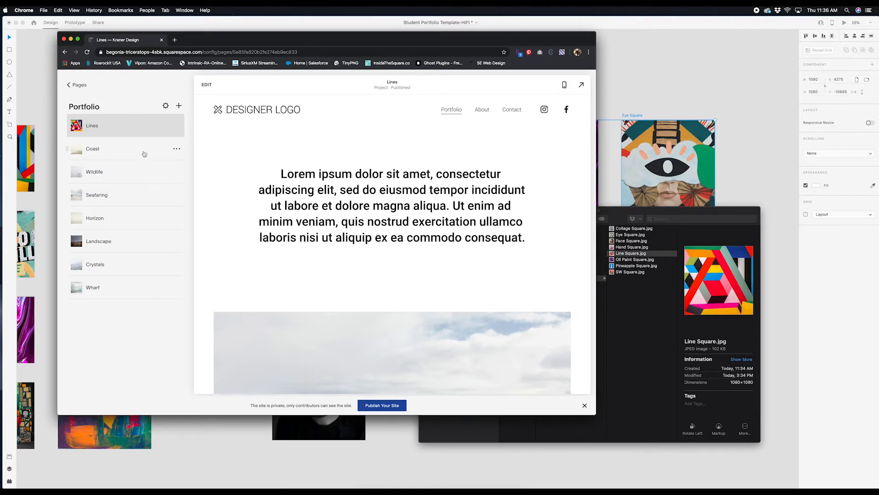
{"action": "left_click", "coordinate": [176, 150]}
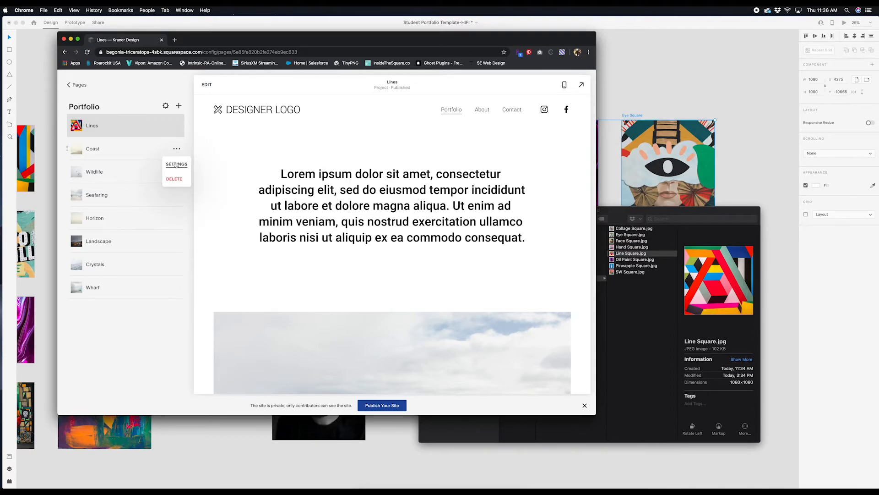
{"action": "left_click", "coordinate": [177, 164]}
{"action": "left_click", "coordinate": [448, 246]}
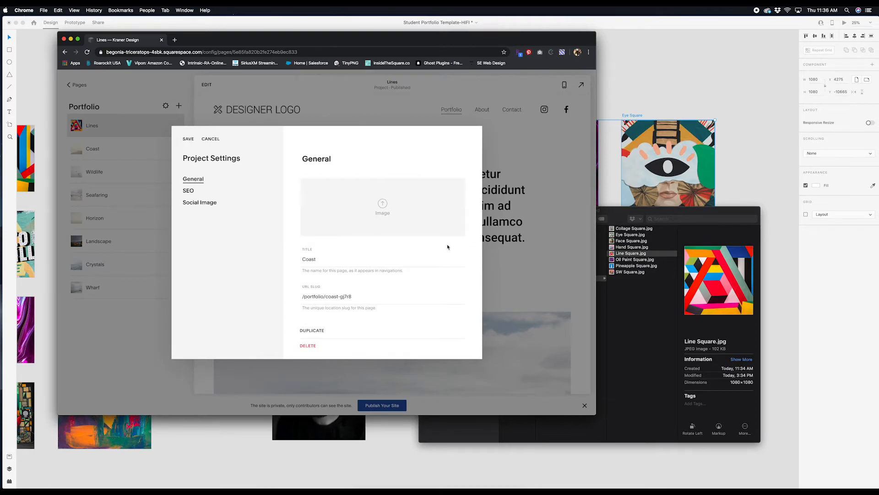
{"action": "left_click", "coordinate": [633, 231]}
{"action": "left_click", "coordinate": [634, 229]}
{"action": "left_click_drag", "start_coordinate": [634, 229], "coordinate": [383, 213]}
Step: Change the Coast project's title to Collage and its URL slug to collage, and save the settings
{"action": "left_click", "coordinate": [344, 260]}
{"action": "key", "text": "BackSpace"}
{"action": "key", "text": "BackSpace"}
{"action": "key", "text": "BackSpace"}
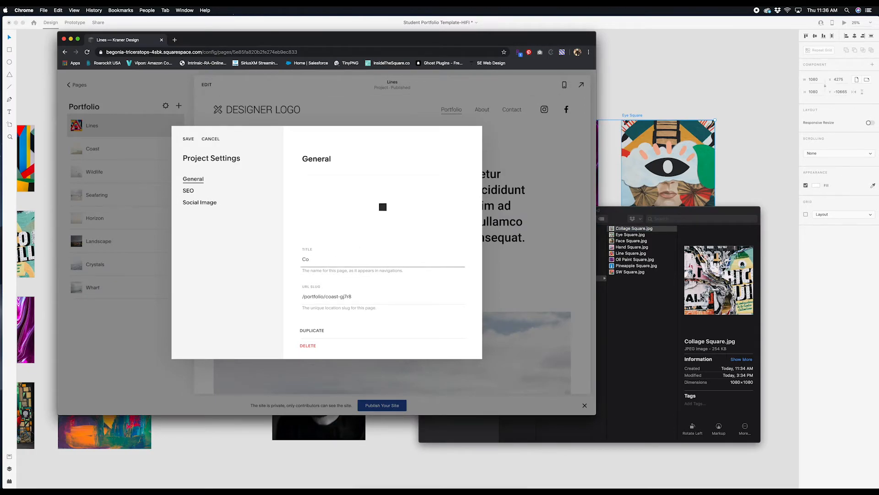
{"action": "type", "text": "llage"}
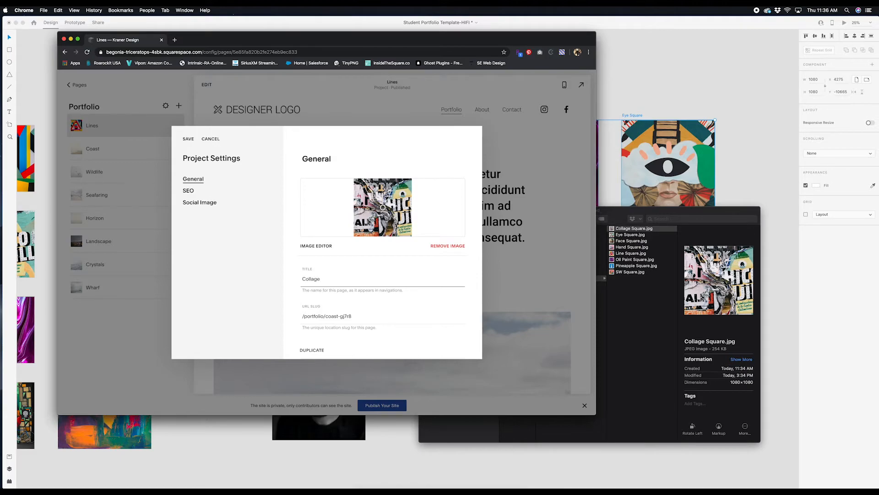
{"action": "left_click", "coordinate": [360, 316]}
{"action": "type", "text": "c"}
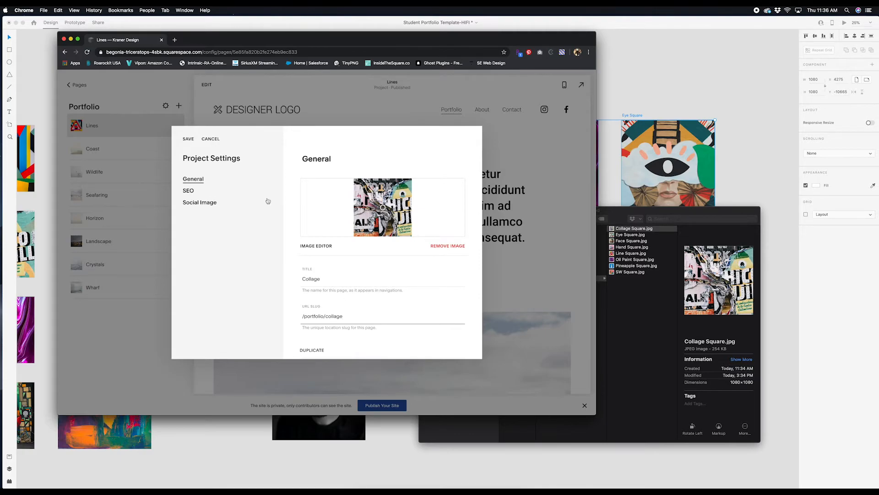
{"action": "left_click", "coordinate": [193, 140]}
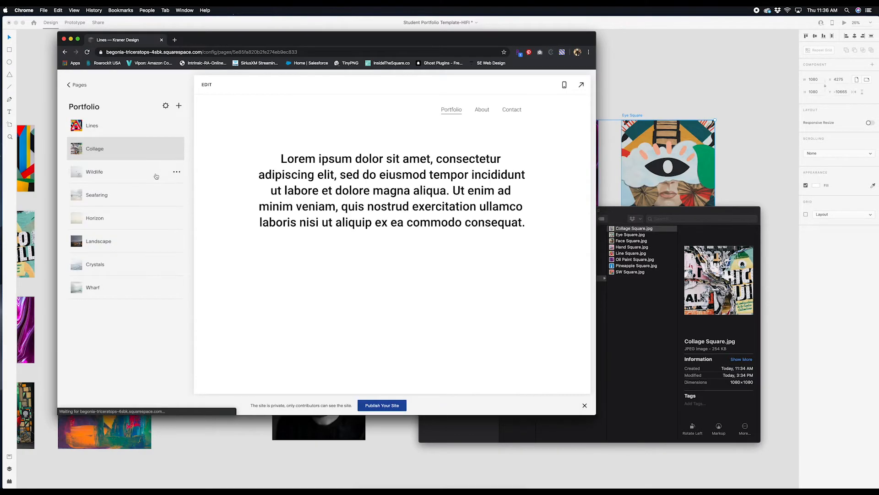
Step: Replace the Wildlife project's thumbnail image with Eye Square.jpg from the tinified folder
{"action": "left_click", "coordinate": [176, 173]}
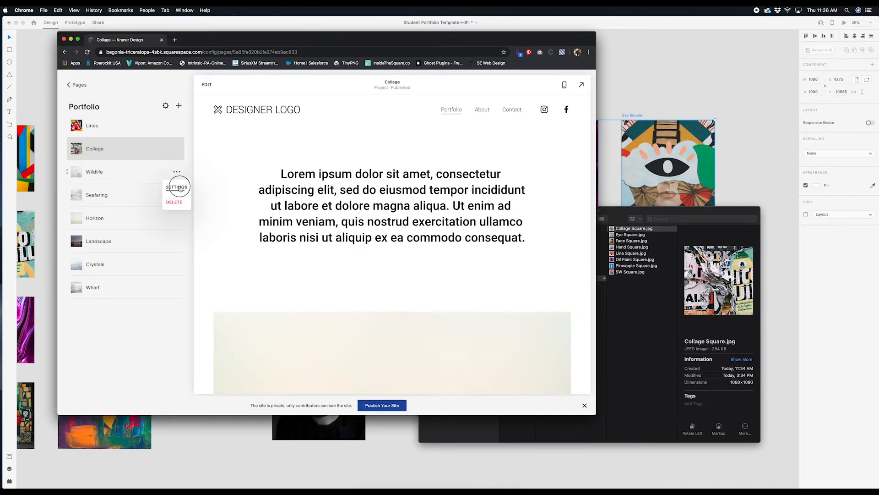
{"action": "left_click", "coordinate": [177, 187]}
{"action": "left_click", "coordinate": [454, 244]}
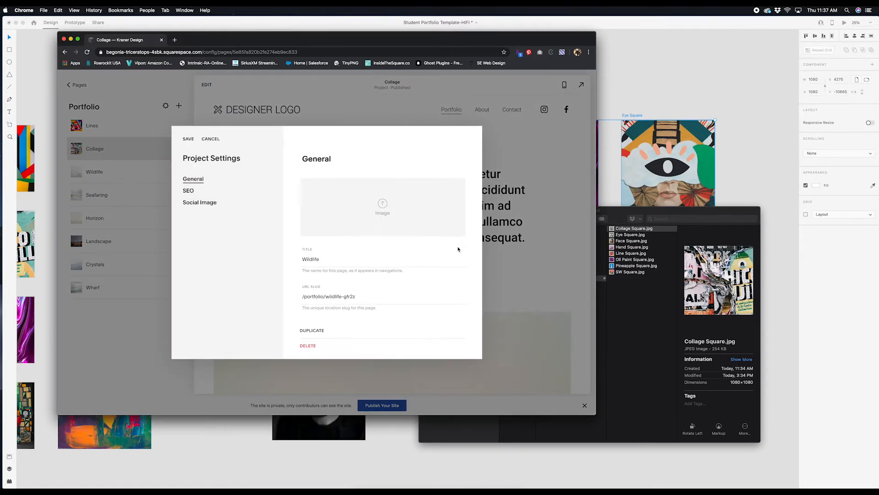
{"action": "left_click", "coordinate": [629, 236]}
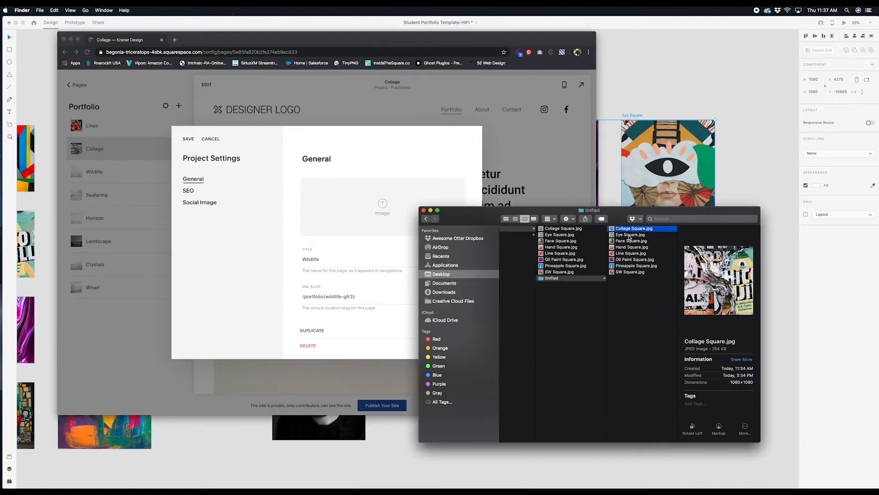
{"action": "left_click", "coordinate": [631, 234]}
{"action": "left_click_drag", "start_coordinate": [631, 237], "coordinate": [368, 209]}
Step: Change the Wildlife project's title to Eye See You
{"action": "double_click", "coordinate": [339, 260]}
{"action": "type", "text": "eye s"}
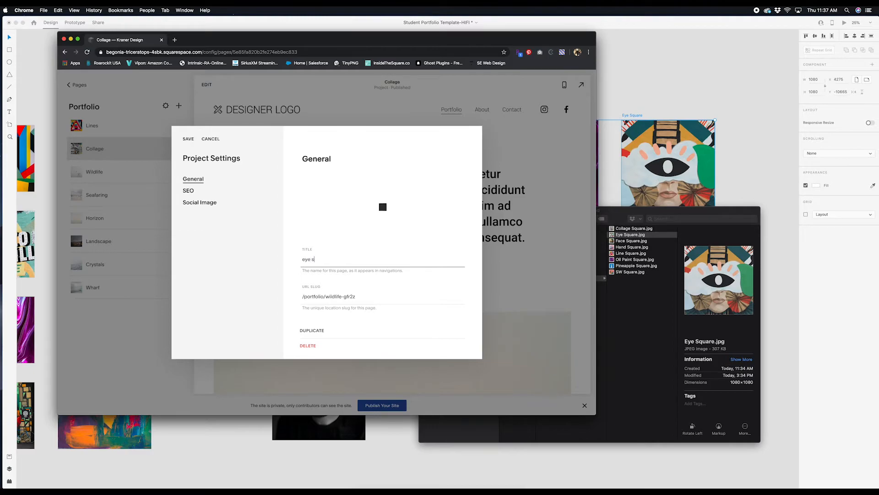
{"action": "type", "text": "ee you"}
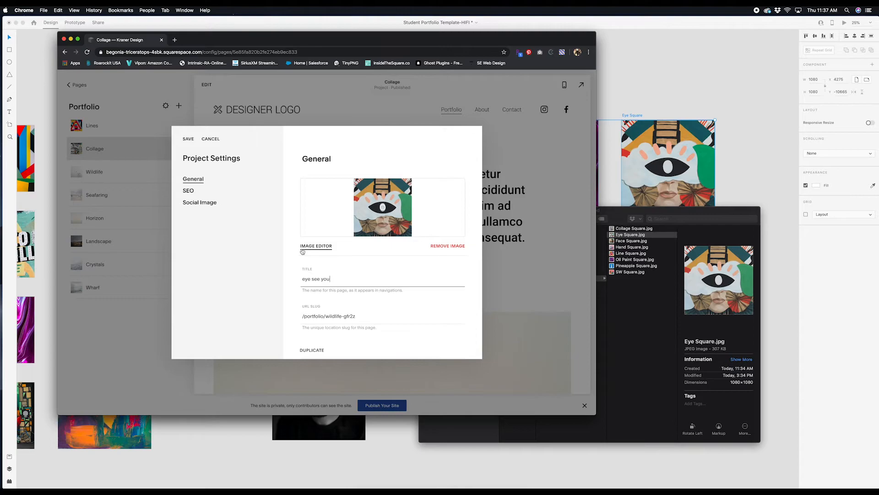
{"action": "left_click", "coordinate": [304, 279]}
{"action": "key", "text": "BackSpace"}
{"action": "type", "text": "E"}
{"action": "key", "text": "BackSpace"}
{"action": "type", "text": "See Y"}
Step: Set the Eye See You project's URL slug to esy and save the settings
{"action": "double_click", "coordinate": [352, 316]}
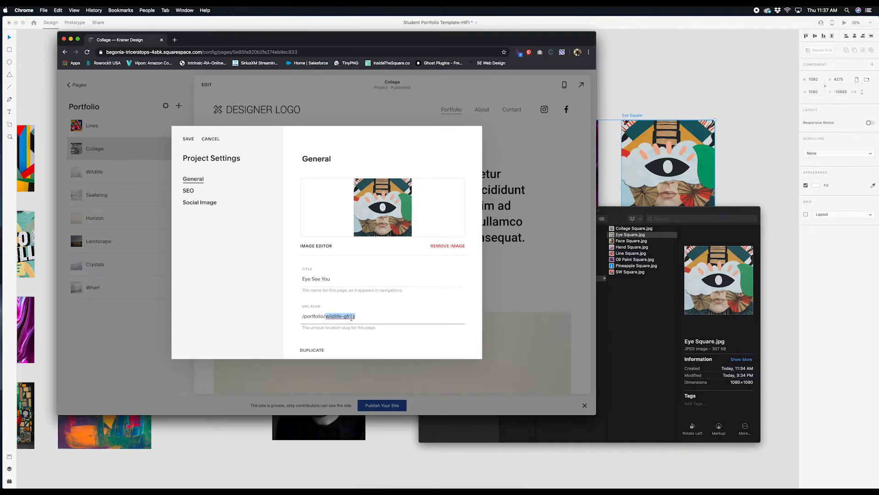
{"action": "type", "text": "esy"}
{"action": "left_click", "coordinate": [189, 139]}
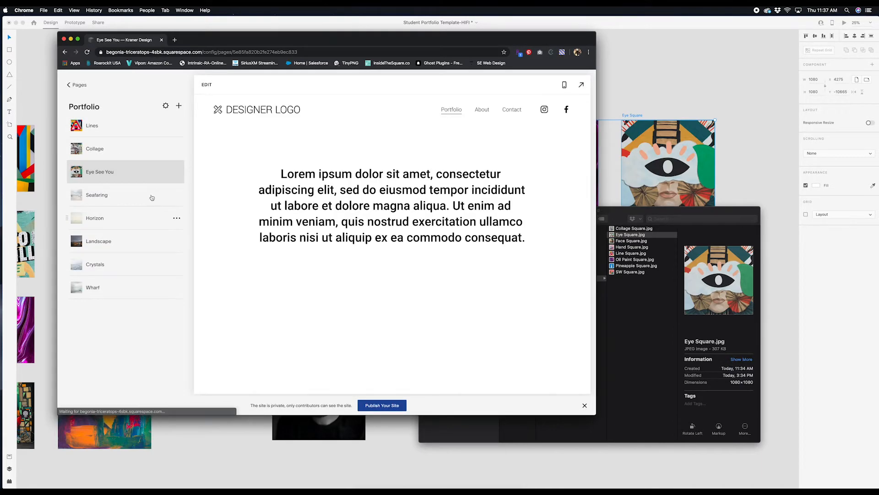
Step: Replace the Seafaring project's thumbnail image with Face Square.jpg from the tinified folder
{"action": "left_click", "coordinate": [177, 194]}
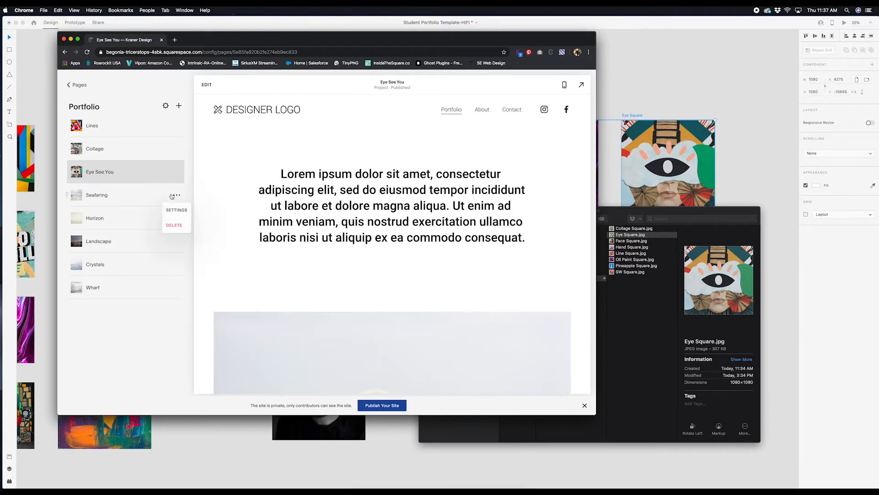
{"action": "left_click", "coordinate": [177, 210]}
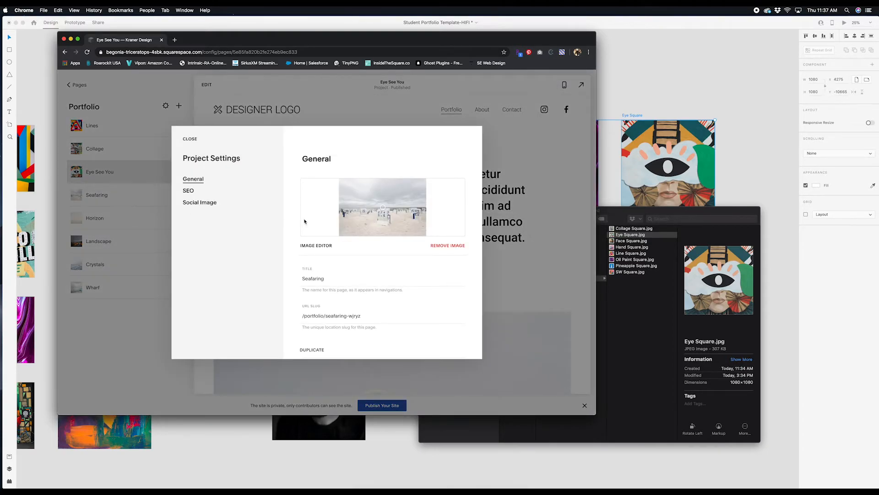
{"action": "left_click", "coordinate": [628, 243]}
{"action": "left_click", "coordinate": [628, 241]}
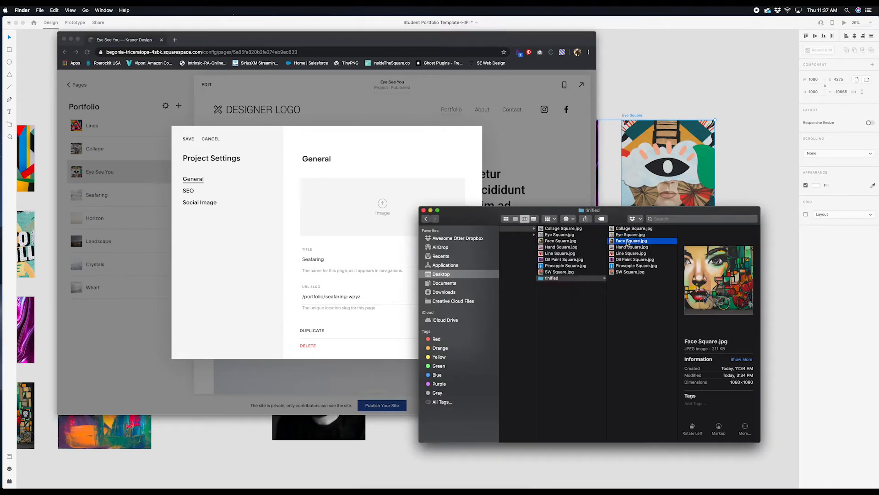
{"action": "left_click_drag", "start_coordinate": [629, 243], "coordinate": [389, 210]}
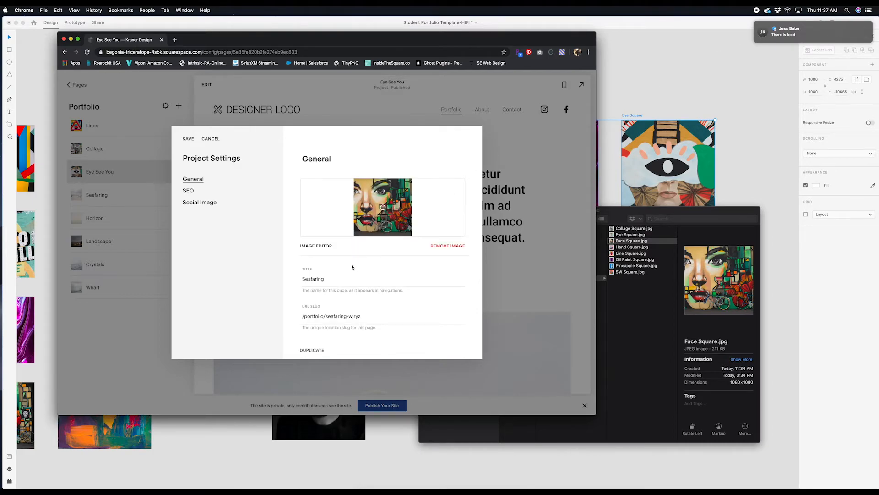
Step: Change the Seafaring project's title to Face and its URL slug to face
{"action": "double_click", "coordinate": [344, 279]}
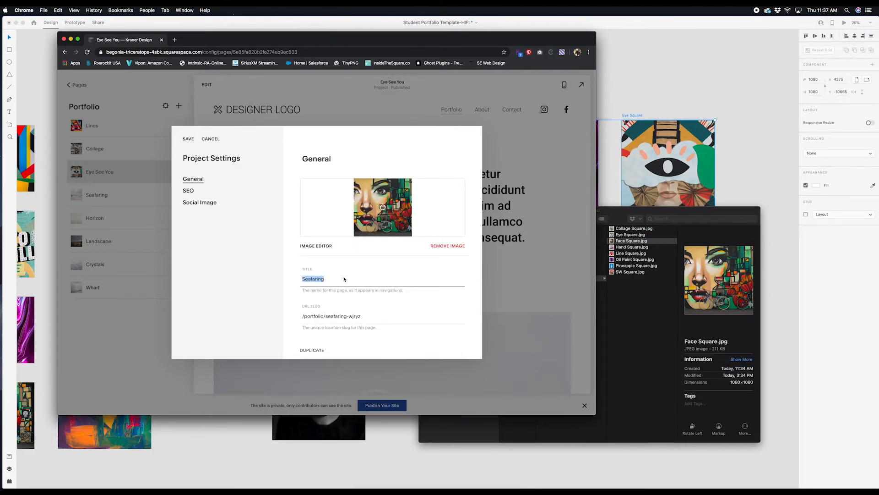
{"action": "type", "text": "F"}
{"action": "double_click", "coordinate": [372, 318]}
{"action": "type", "text": "face"}
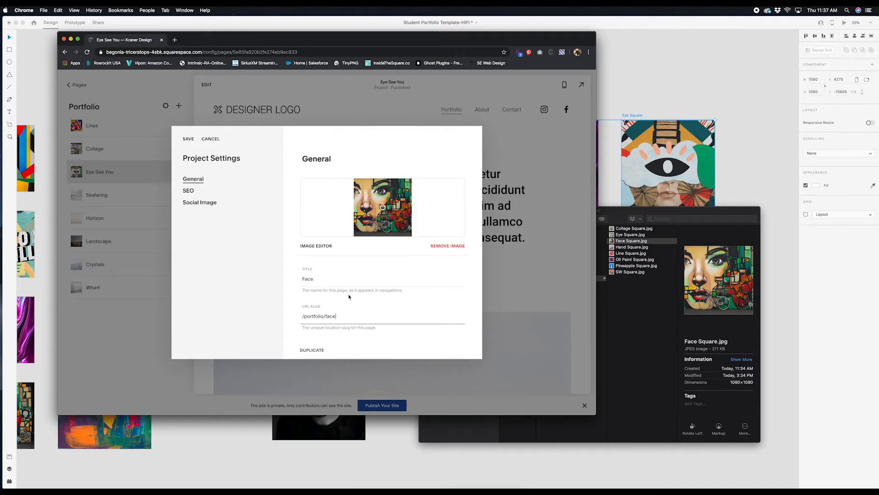
Step: Check the Face project's SEO search results preview and save the project settings
{"action": "left_click", "coordinate": [200, 190]}
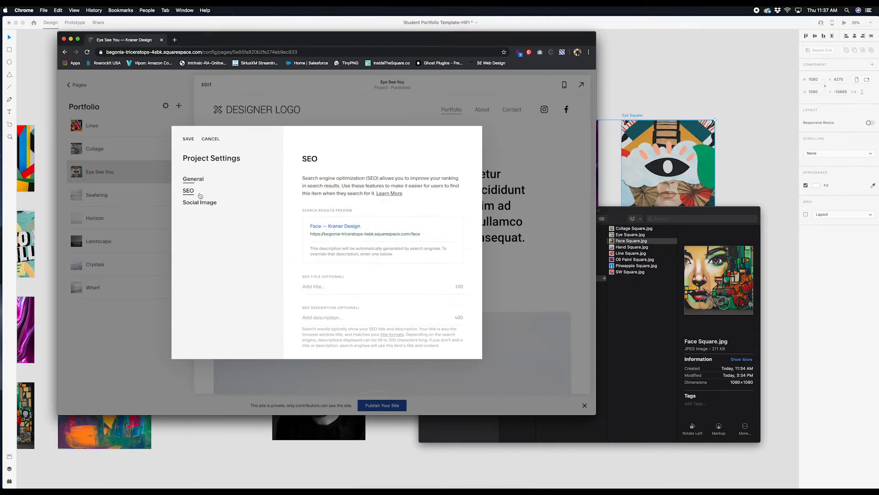
{"action": "left_click", "coordinate": [203, 183]}
{"action": "left_click", "coordinate": [188, 139]}
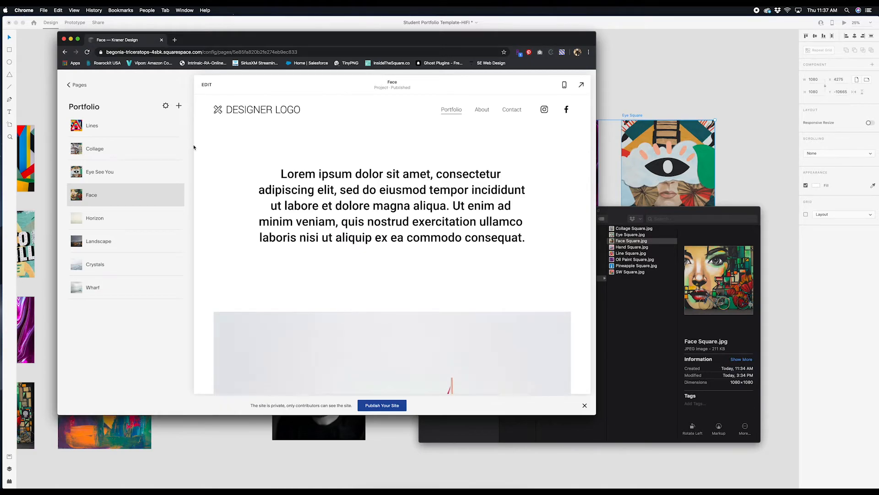
Step: Replace the Horizon project's thumbnail image with Hand Square.jpg from the tinified folder
{"action": "left_click", "coordinate": [177, 220]}
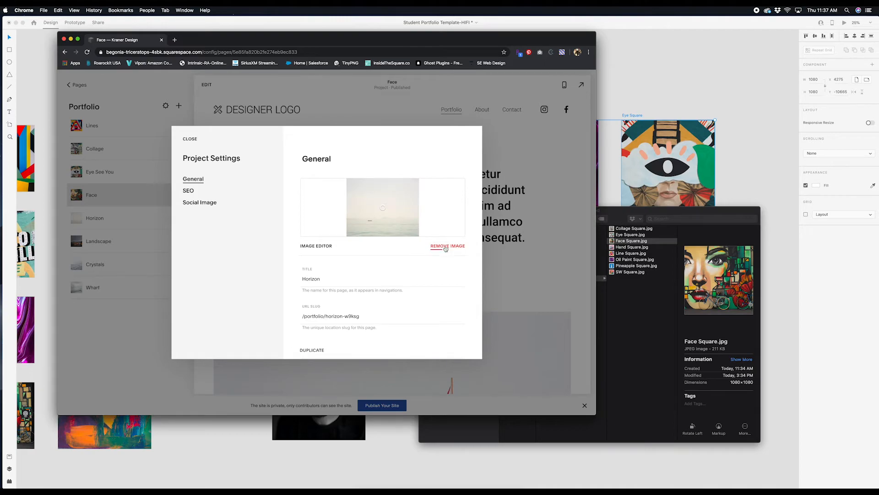
{"action": "left_click", "coordinate": [445, 246]}
{"action": "left_click", "coordinate": [630, 249]}
{"action": "left_click_drag", "start_coordinate": [631, 247], "coordinate": [394, 215]}
Step: Change the Horizon project's title to Hand
{"action": "left_click", "coordinate": [327, 263]}
{"action": "double_click", "coordinate": [327, 263]}
{"action": "type", "text": "Hand"}
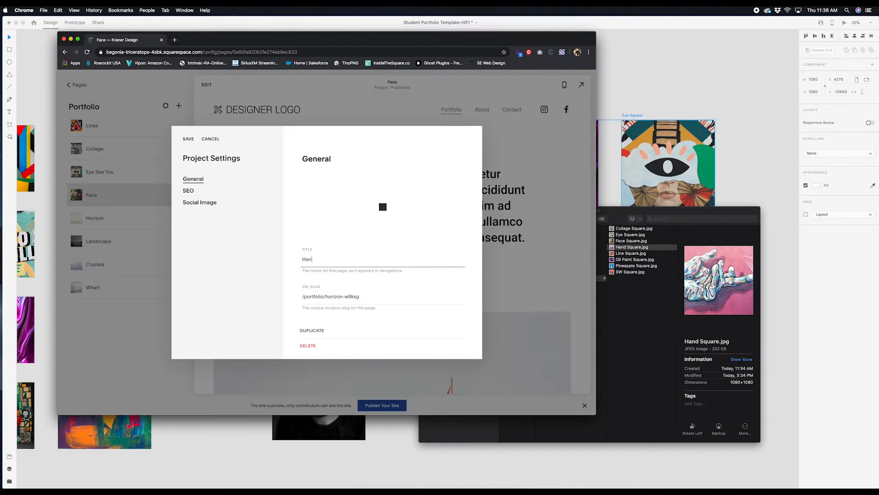
{"action": "left_click", "coordinate": [363, 301]}
{"action": "left_click", "coordinate": [363, 301]}
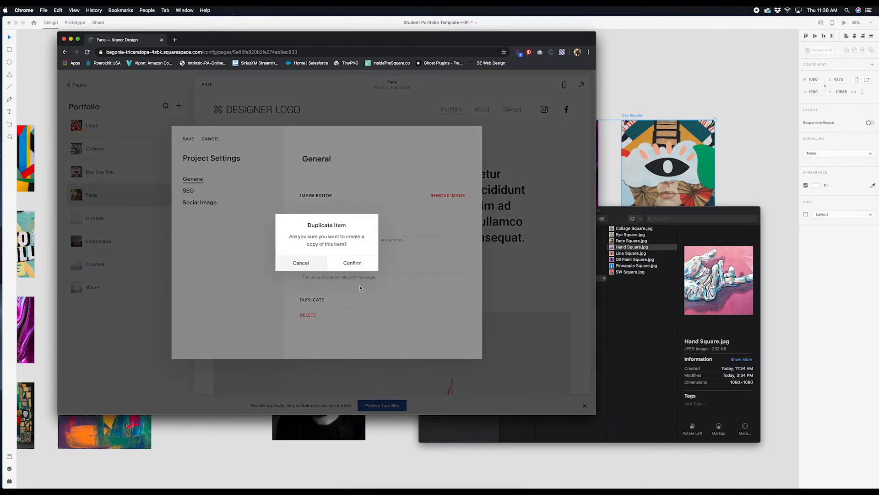
{"action": "left_click", "coordinate": [318, 268]}
Step: Set the Hand project's URL slug to hand and save the settings
{"action": "triple_click", "coordinate": [365, 317]}
{"action": "type", "text": "hand"}
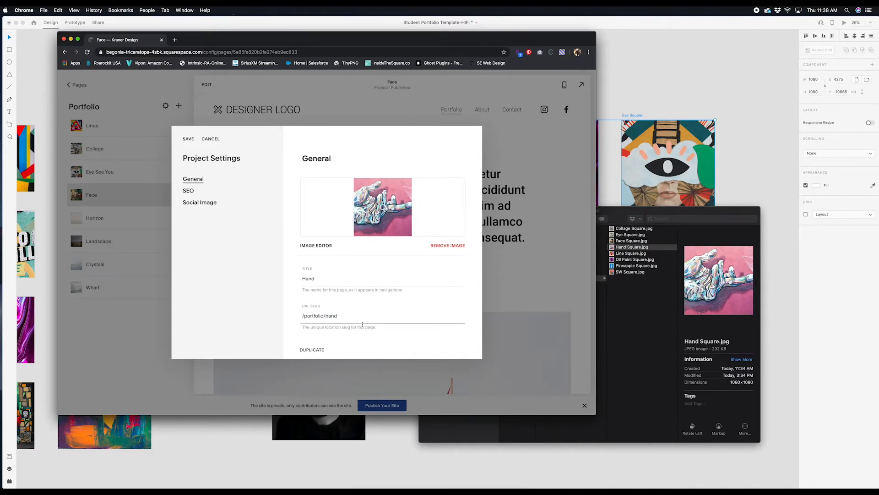
{"action": "scroll", "coordinate": [346, 248], "scroll_direction": "down", "scroll_amount": 2}
{"action": "left_click", "coordinate": [188, 139]}
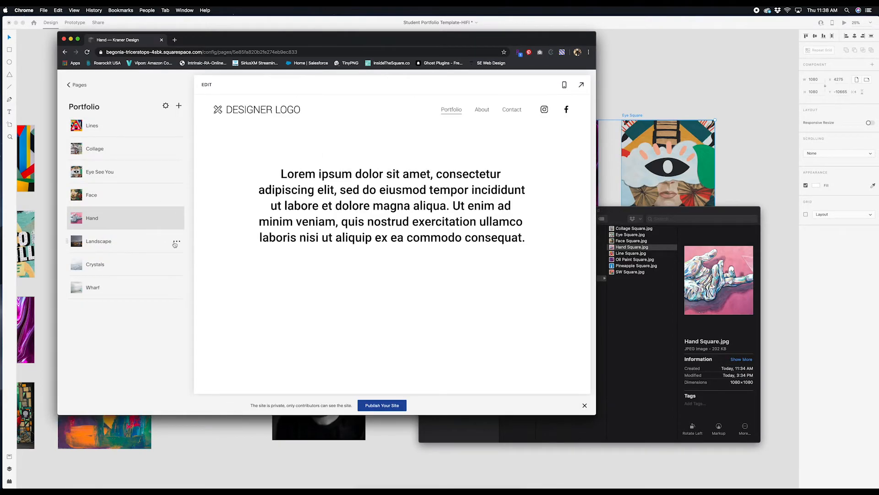
Step: Replace the Landscape project's thumbnail image with Oil Paint Square.jpg from the tinified folder
{"action": "left_click", "coordinate": [176, 243]}
{"action": "left_click", "coordinate": [175, 256]}
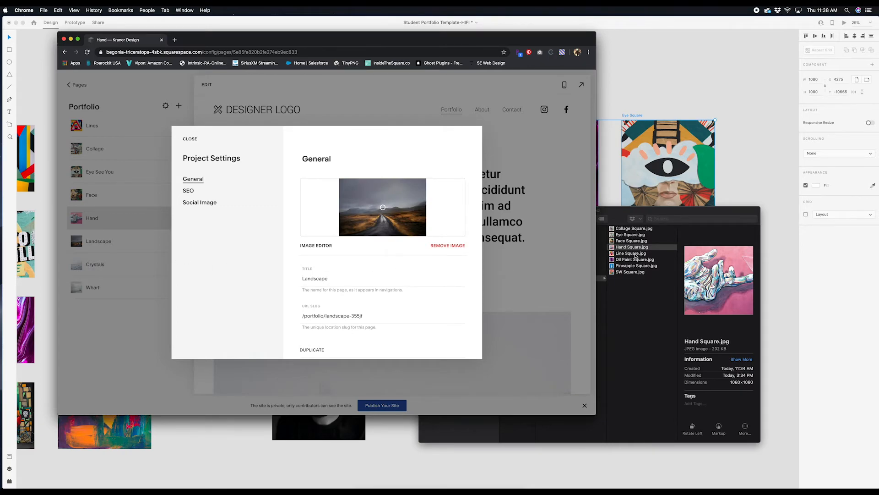
{"action": "left_click", "coordinate": [447, 246]}
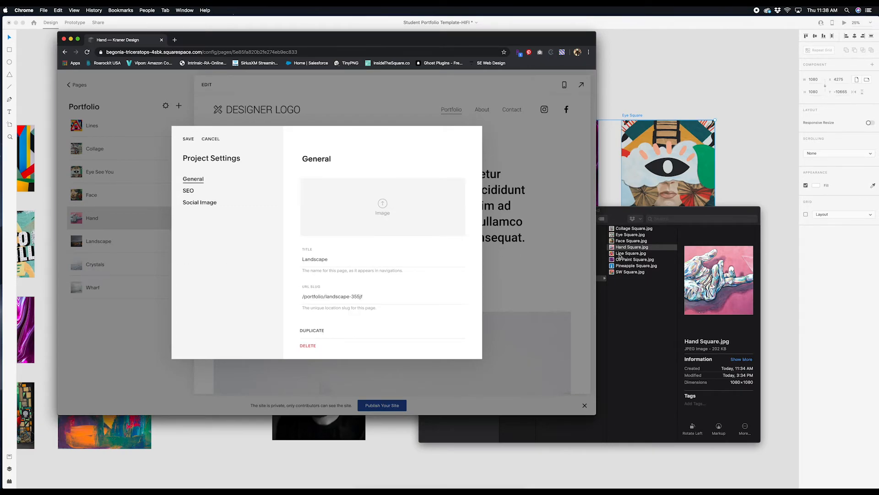
{"action": "left_click_drag", "start_coordinate": [630, 262], "coordinate": [382, 207]}
Step: Change the Landscape project's title to Oil Paint and its URL slug to oil, and save the settings
{"action": "double_click", "coordinate": [332, 262]}
{"action": "type", "text": "O"}
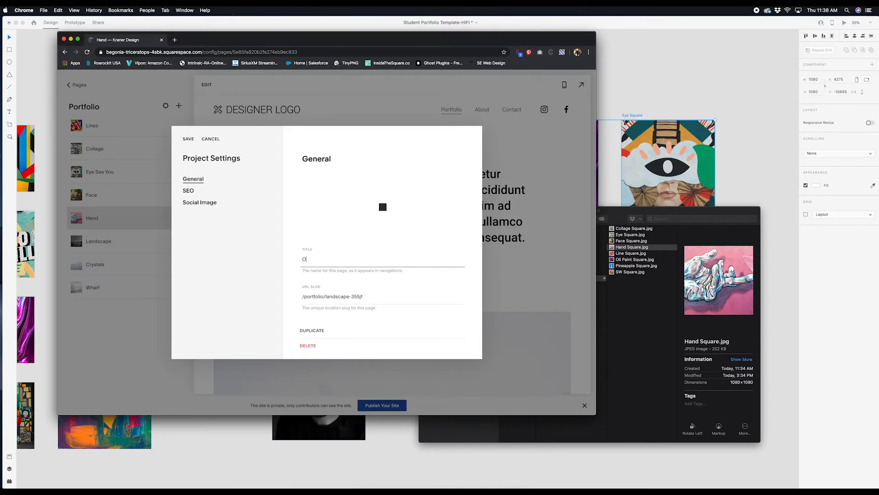
{"action": "type", "text": "il Paint"}
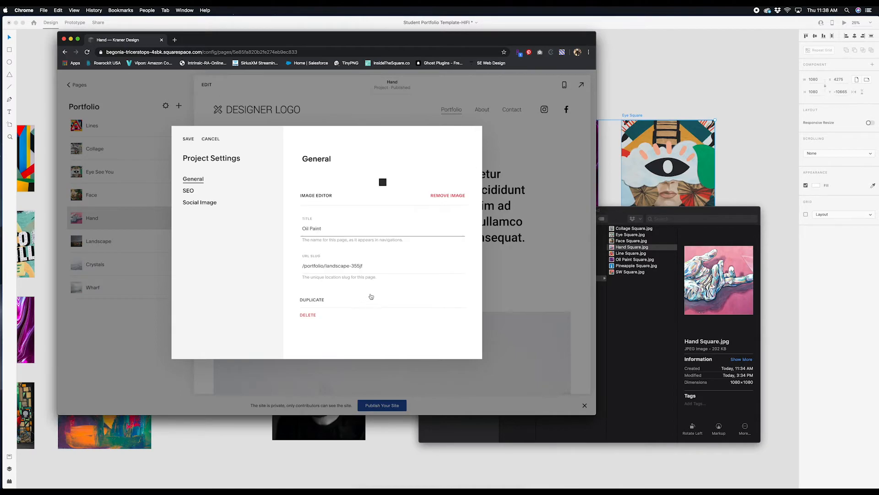
{"action": "left_click", "coordinate": [373, 315]}
{"action": "key", "text": "alt+shift+Left"}
{"action": "key", "text": "alt+shift+Left"}
{"action": "type", "text": "ortfolio/o"}
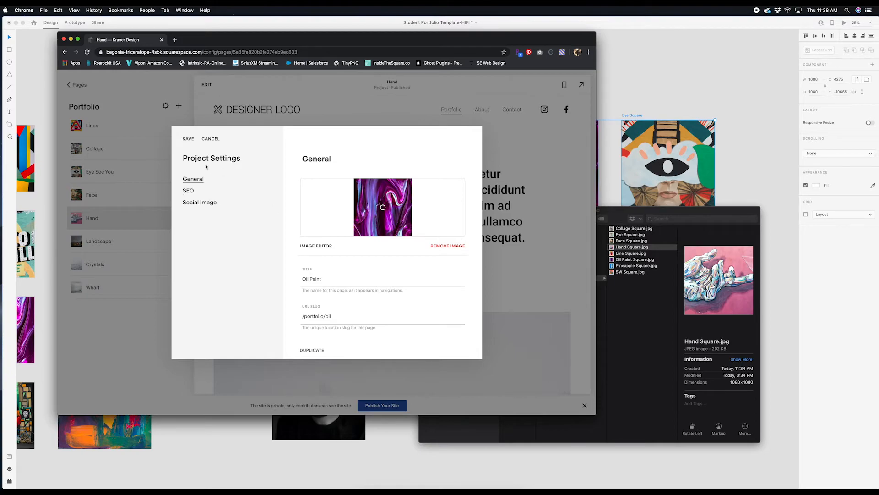
{"action": "type", "text": "il"}
{"action": "left_click", "coordinate": [188, 139]}
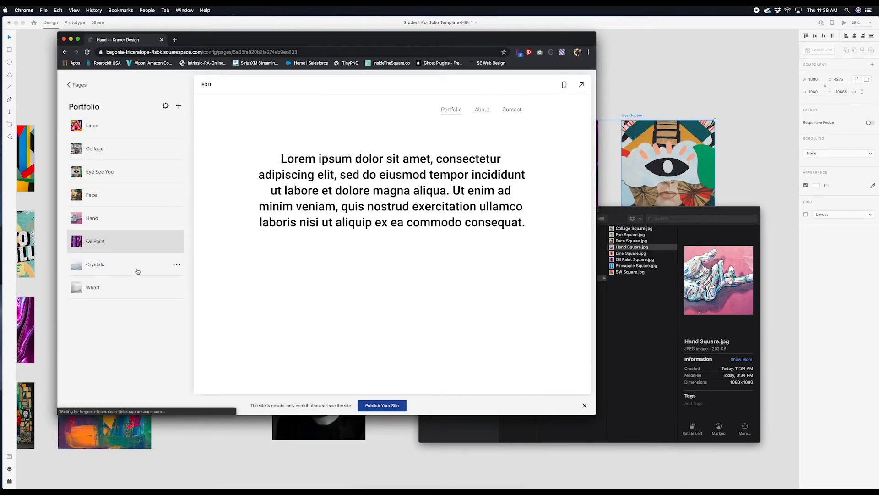
Step: Open the Crystals project's settings and remove its current thumbnail image
{"action": "left_click", "coordinate": [177, 264]}
{"action": "left_click", "coordinate": [179, 281]}
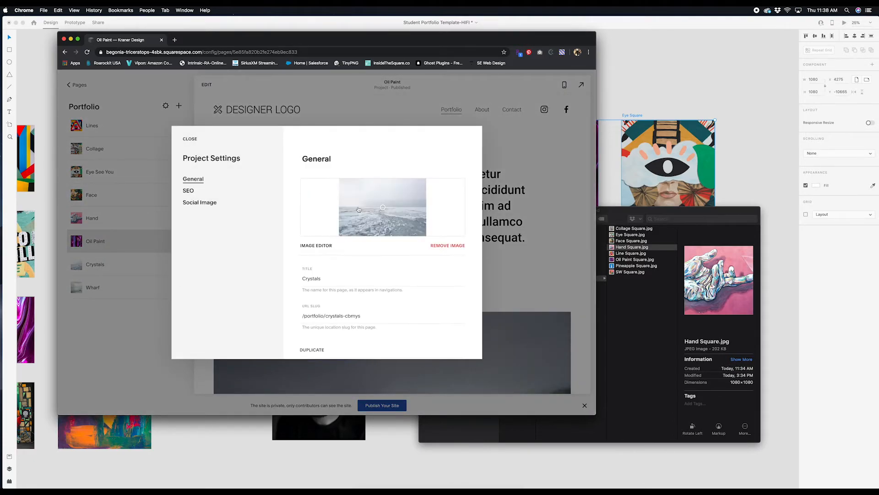
{"action": "left_click", "coordinate": [439, 246]}
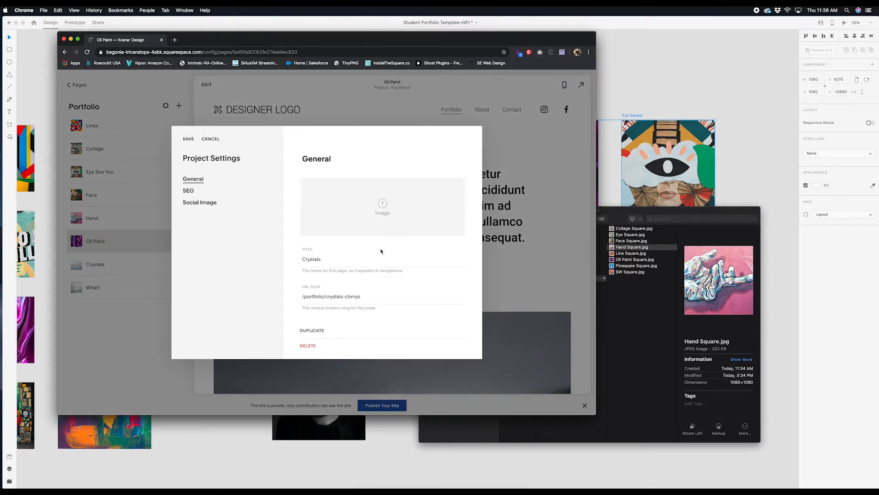
Step: Set Pineapple Square.jpg as the Crystals project's thumbnail and change its title to Pineapple Photo
{"action": "left_click", "coordinate": [649, 270]}
{"action": "left_click_drag", "start_coordinate": [630, 268], "coordinate": [387, 211]}
{"action": "double_click", "coordinate": [351, 261]}
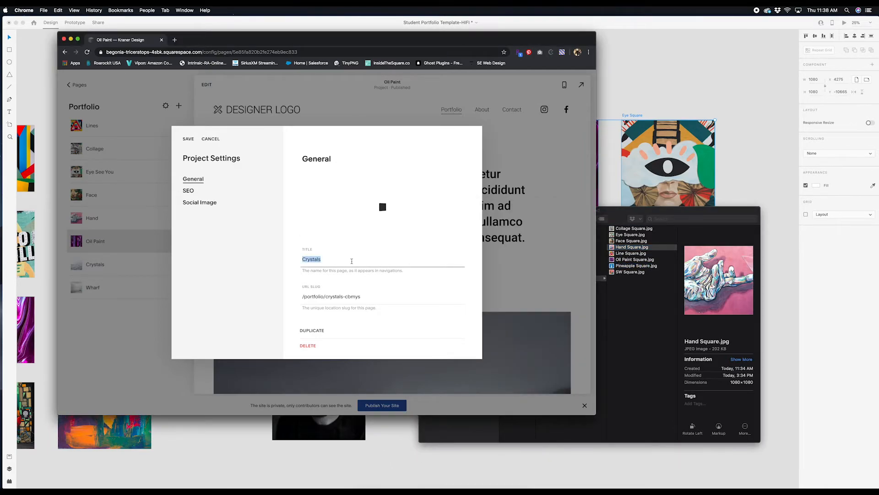
{"action": "type", "text": "Pineapple Photo"}
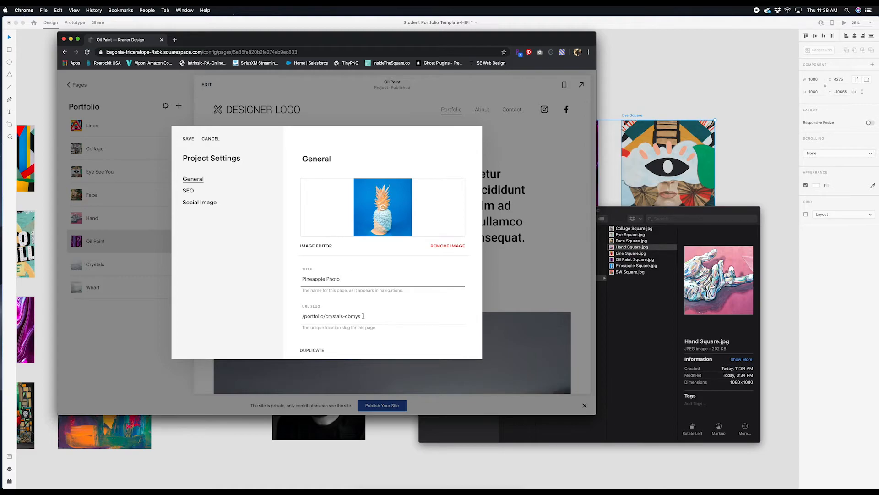
Step: Set the Pineapple Photo project's URL slug to pineapple and save the settings
{"action": "double_click", "coordinate": [363, 316]}
{"action": "key", "text": "shift+alt+Left"}
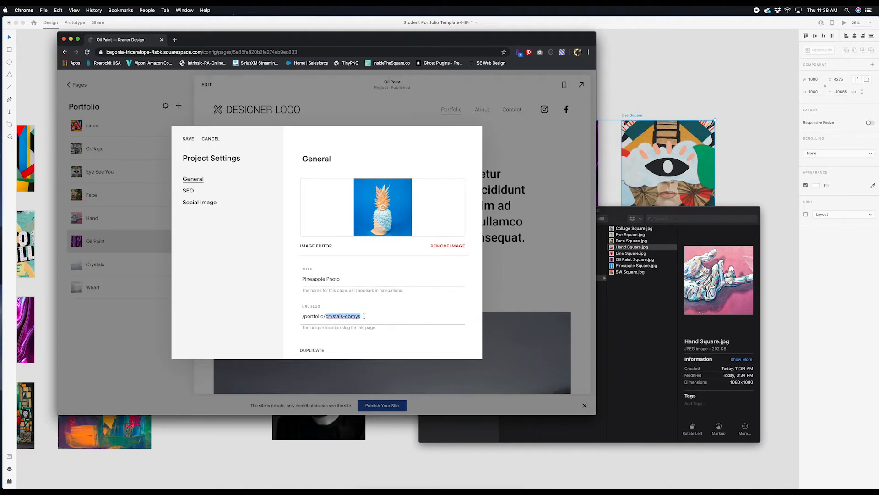
{"action": "type", "text": "pineapple"}
{"action": "left_click", "coordinate": [188, 139]}
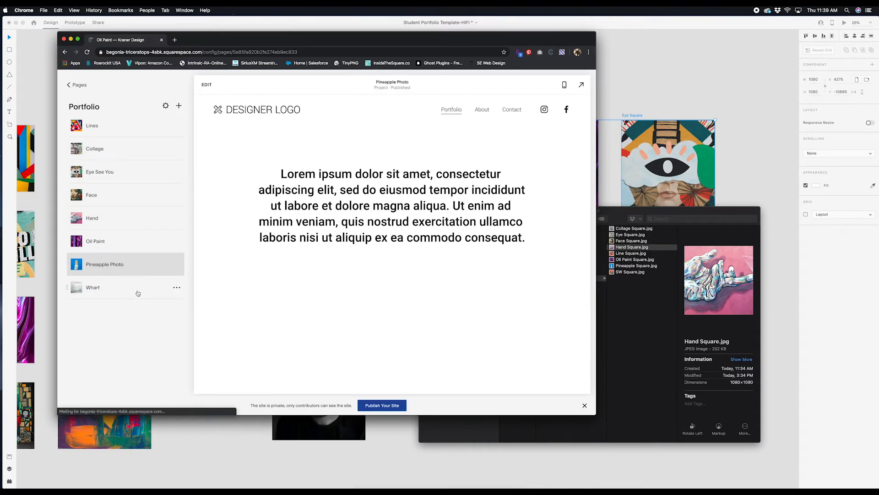
Step: Replace the Wharf project's thumbnail image with SW Square.jpg from the tinified folder
{"action": "left_click", "coordinate": [177, 291]}
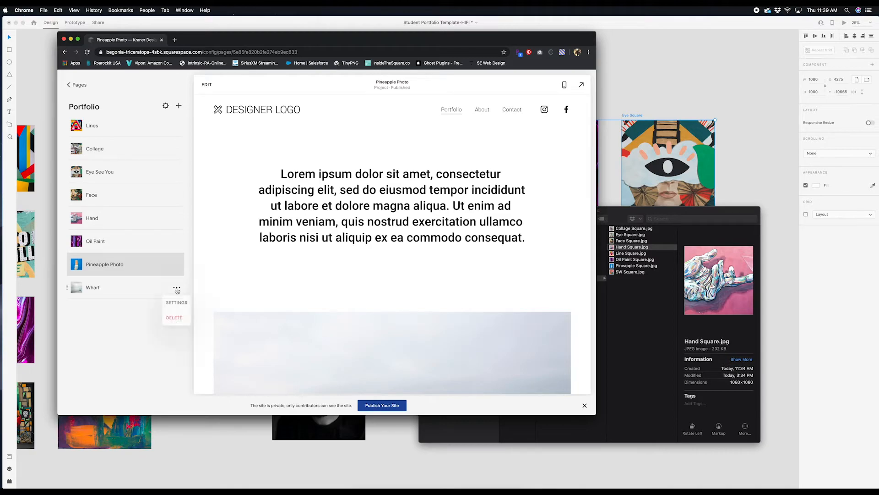
{"action": "left_click", "coordinate": [178, 304]}
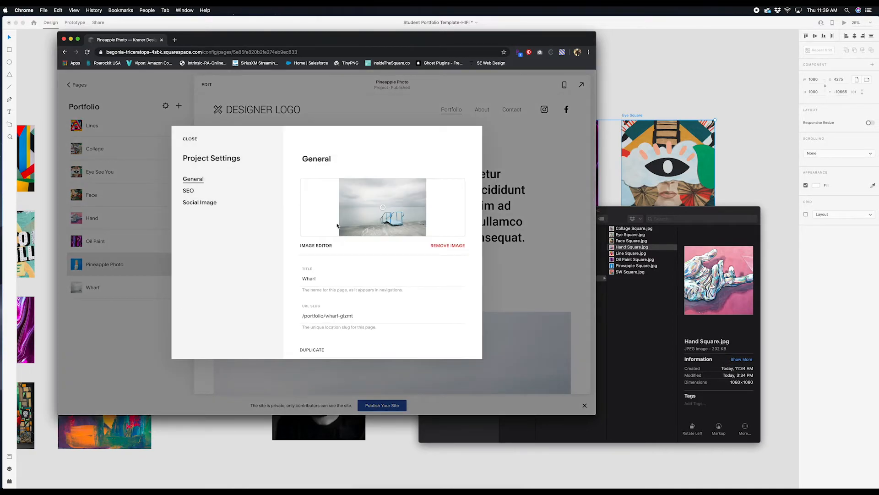
{"action": "left_click", "coordinate": [444, 244]}
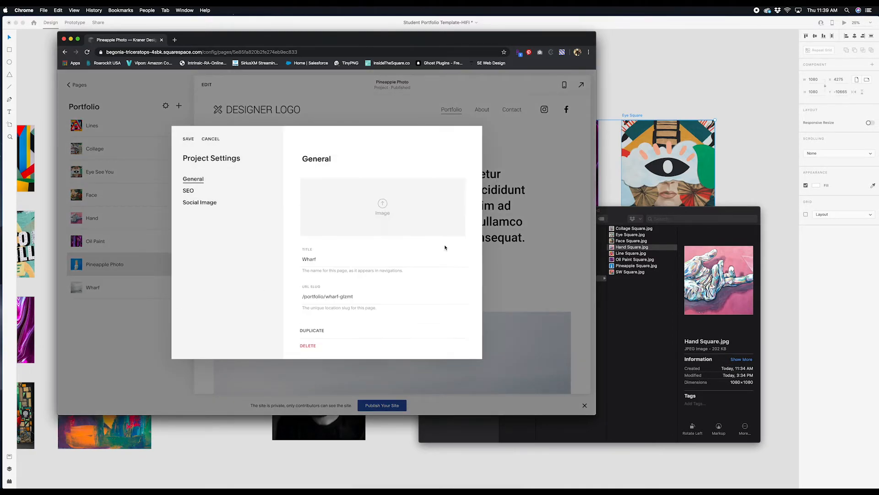
{"action": "left_click", "coordinate": [638, 274]}
{"action": "left_click", "coordinate": [638, 273]}
{"action": "left_click_drag", "start_coordinate": [637, 274], "coordinate": [383, 206]}
Step: Change the Wharf project's title to SXSW and its URL slug to sxsw, and save the settings
{"action": "double_click", "coordinate": [335, 259]}
{"action": "type", "text": "SXSW"}
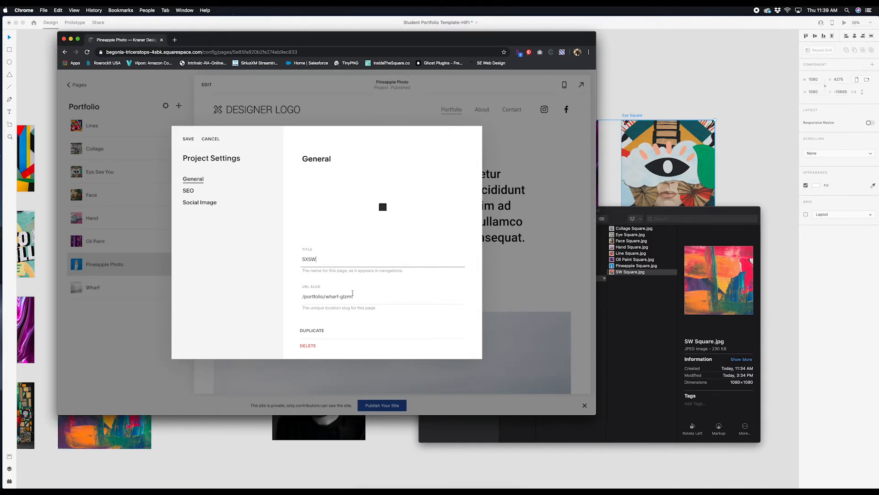
{"action": "left_click_drag", "start_coordinate": [326, 296], "coordinate": [362, 297]}
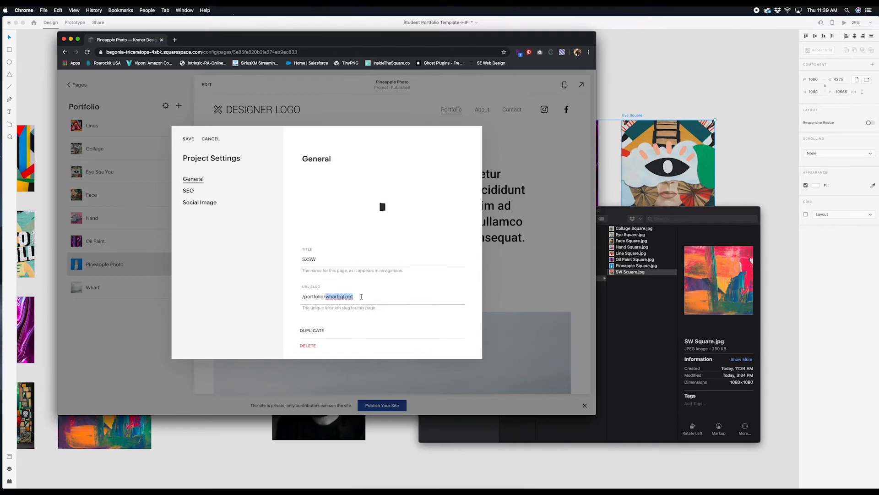
{"action": "type", "text": "sxs"}
{"action": "left_click", "coordinate": [186, 139]}
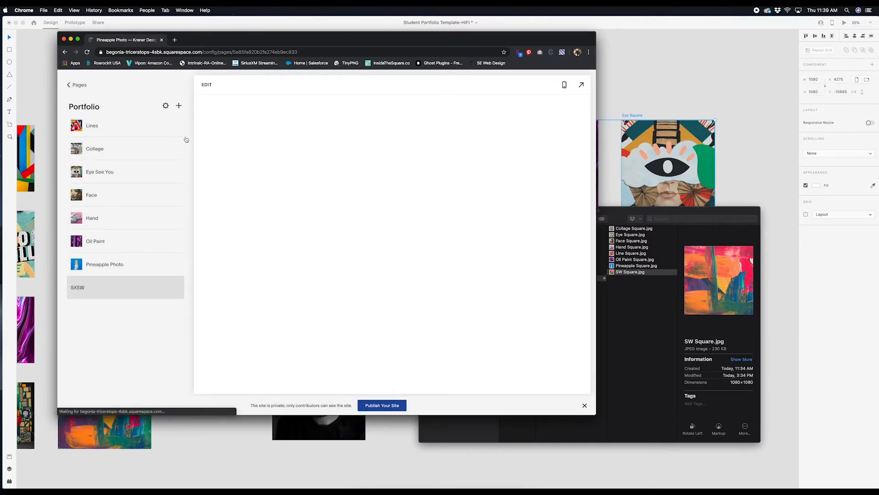
Step: Reopen the SXSW project's settings, add SW Square.jpg as its thumbnail image, and save
{"action": "left_click", "coordinate": [121, 127]}
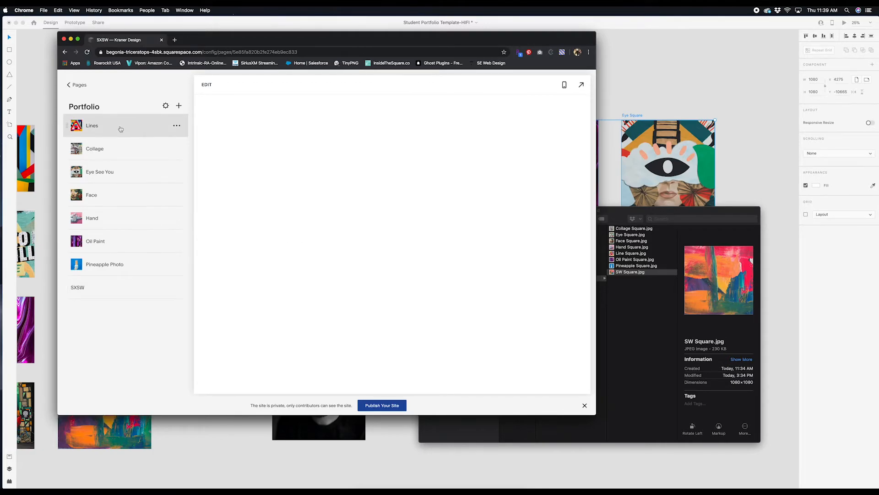
{"action": "left_click", "coordinate": [113, 288]}
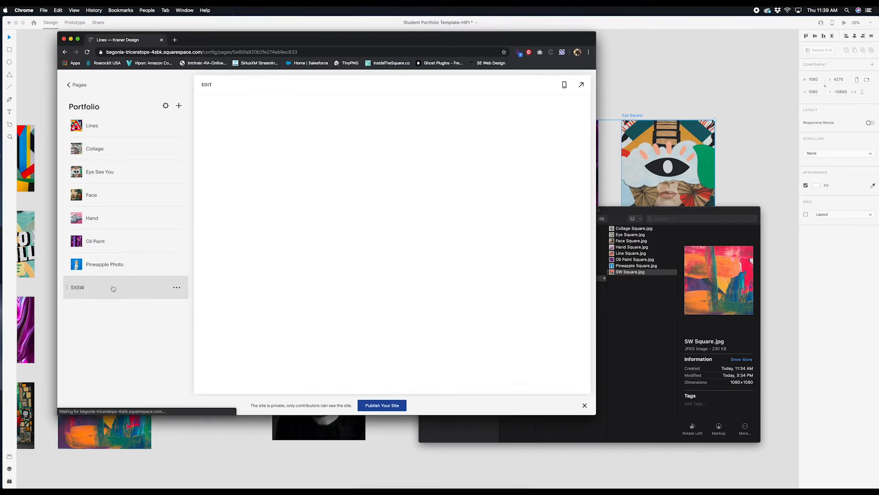
{"action": "left_click", "coordinate": [177, 287]}
{"action": "left_click", "coordinate": [174, 304]}
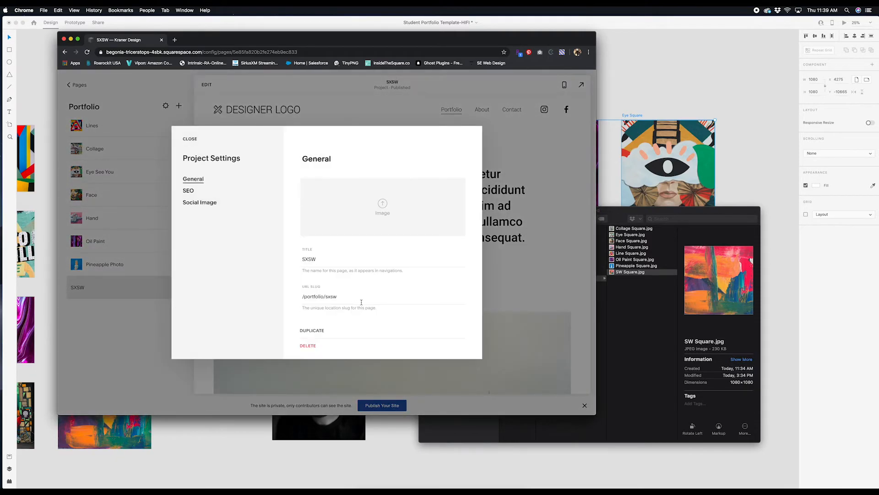
{"action": "left_click", "coordinate": [388, 214]}
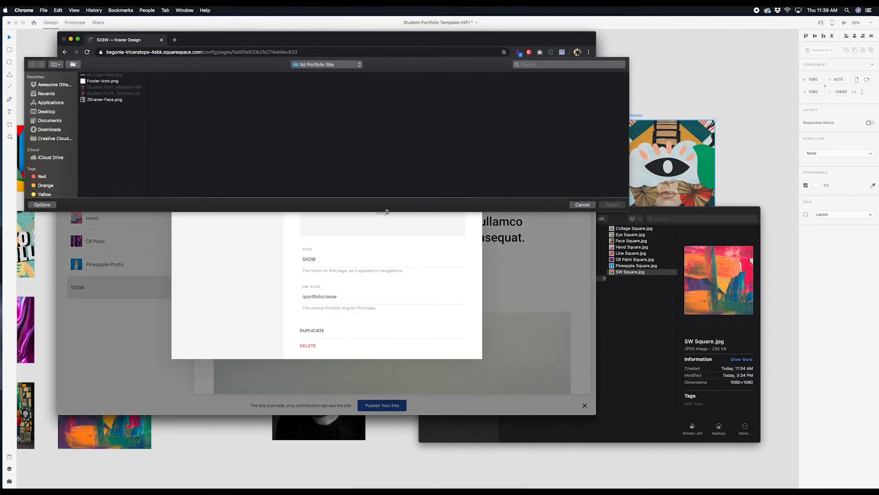
{"action": "left_click", "coordinate": [582, 205]}
{"action": "left_click_drag", "start_coordinate": [627, 273], "coordinate": [378, 206]}
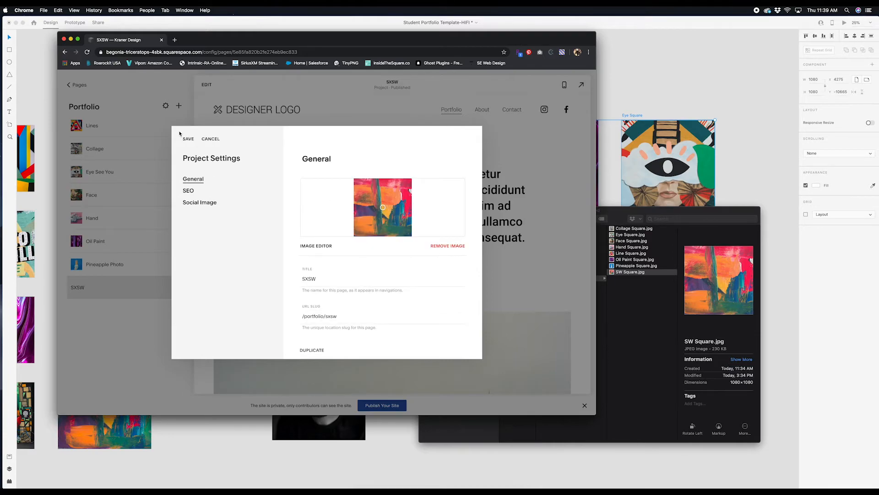
{"action": "left_click", "coordinate": [124, 318]}
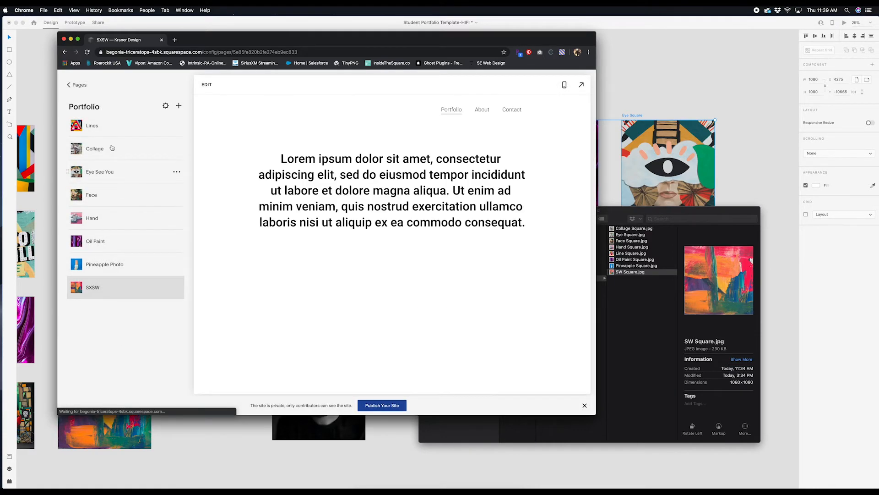
Step: Open the Lines project page for editing and delete the landscape image gallery section below the intro text
{"action": "left_click", "coordinate": [104, 133]}
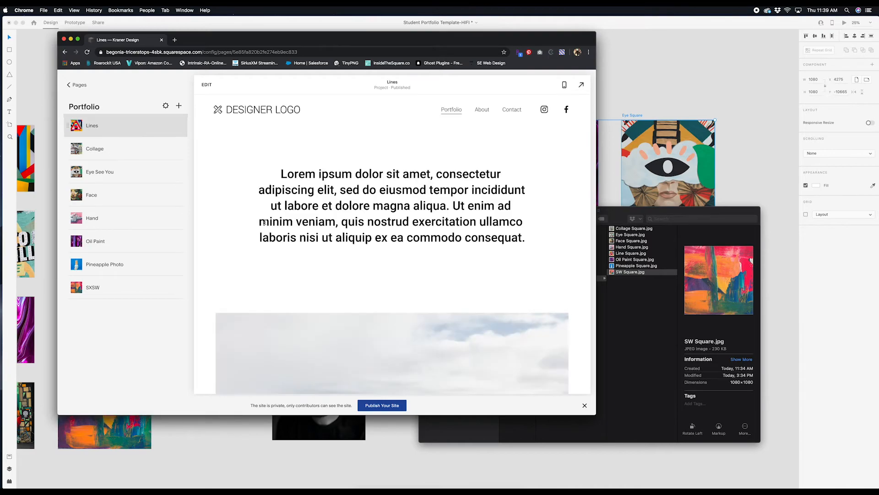
{"action": "left_click", "coordinate": [207, 84]}
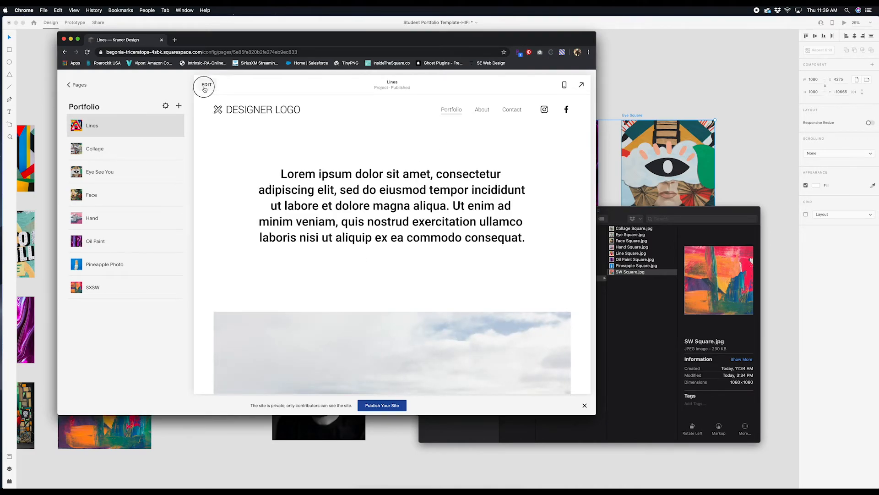
{"action": "scroll", "coordinate": [386, 334], "scroll_direction": "down", "scroll_amount": 6}
{"action": "scroll", "coordinate": [386, 334], "scroll_direction": "down", "scroll_amount": 2}
{"action": "scroll", "coordinate": [384, 335], "scroll_direction": "up", "scroll_amount": 5}
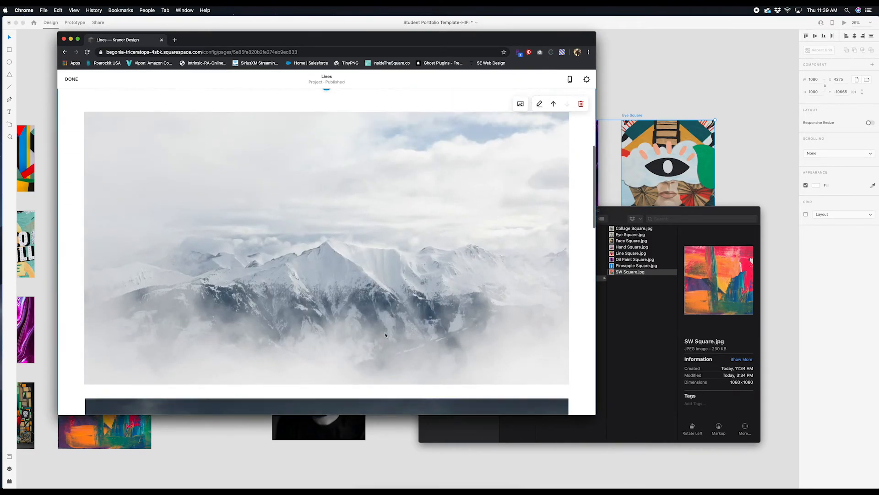
{"action": "scroll", "coordinate": [384, 335], "scroll_direction": "down", "scroll_amount": 7}
{"action": "scroll", "coordinate": [384, 334], "scroll_direction": "down", "scroll_amount": 2}
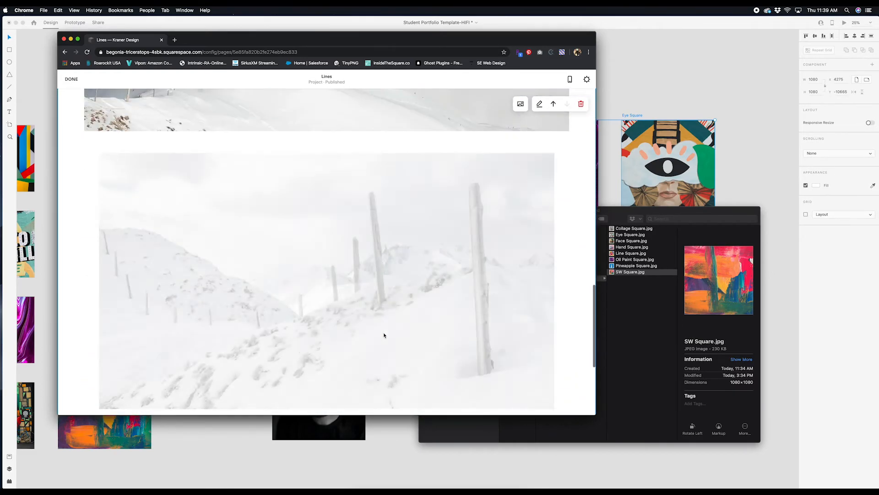
{"action": "scroll", "coordinate": [385, 335], "scroll_direction": "up", "scroll_amount": 8}
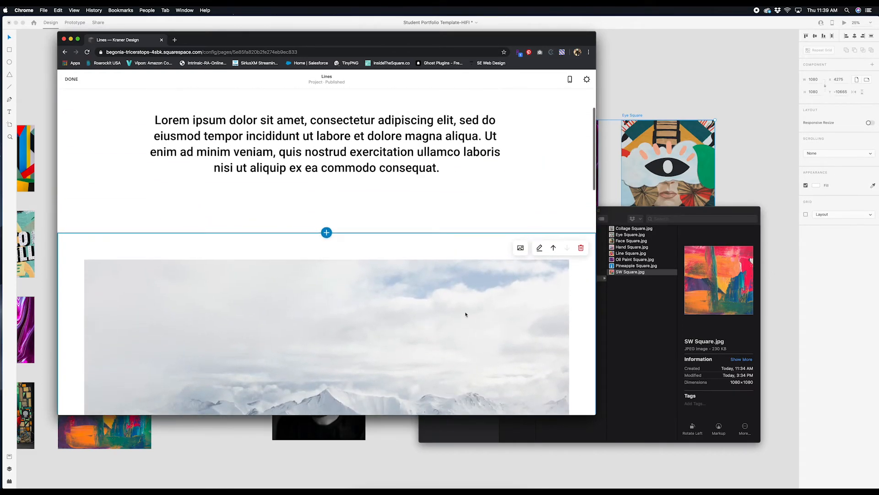
{"action": "left_click", "coordinate": [581, 248]}
{"action": "left_click", "coordinate": [357, 268]}
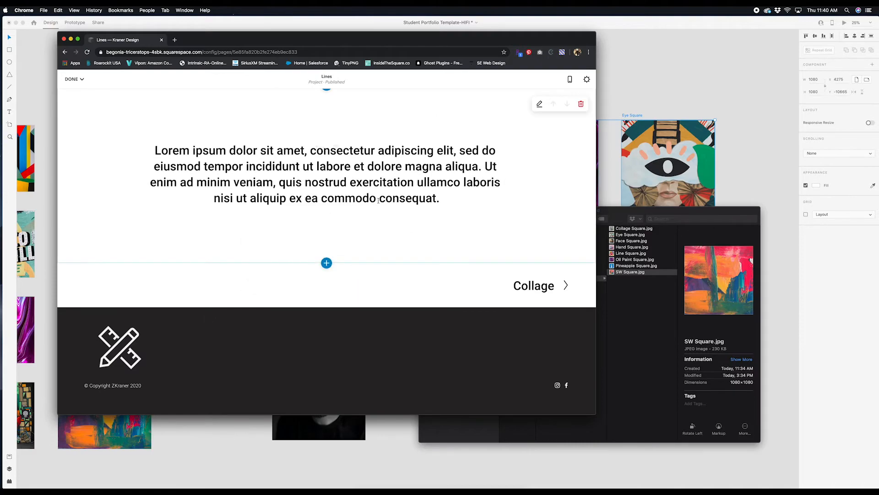
Step: Change the whole lorem ipsum intro text on the Lines page to the Large Paragraph style
{"action": "scroll", "coordinate": [350, 213], "scroll_direction": "up", "scroll_amount": 2}
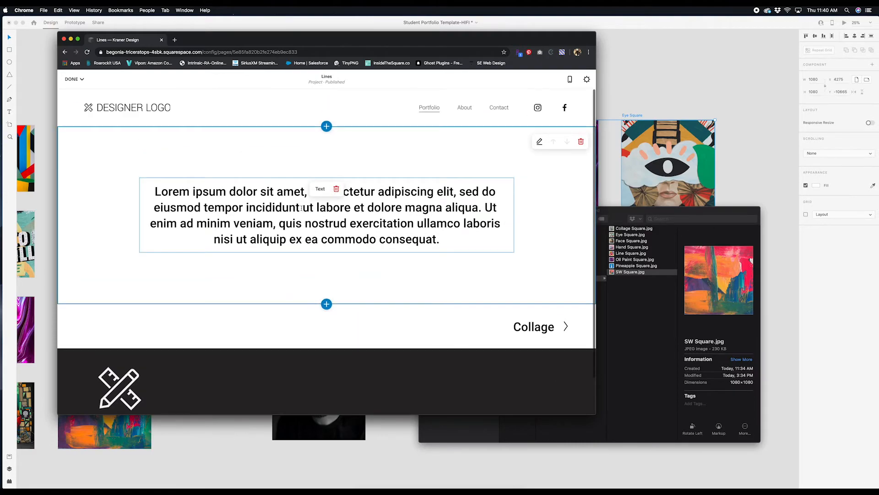
{"action": "left_click", "coordinate": [318, 191]}
{"action": "key", "text": "super+a"}
{"action": "left_click", "coordinate": [252, 171]}
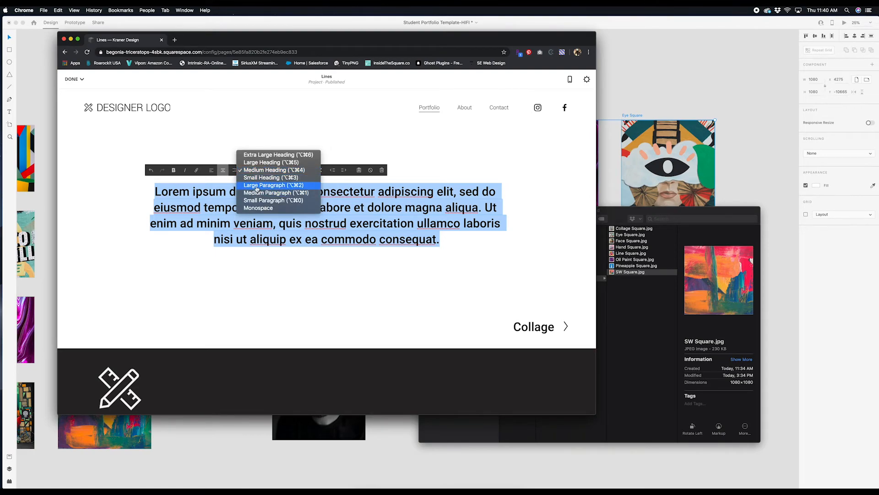
{"action": "left_click", "coordinate": [257, 186]}
{"action": "left_click", "coordinate": [295, 229]}
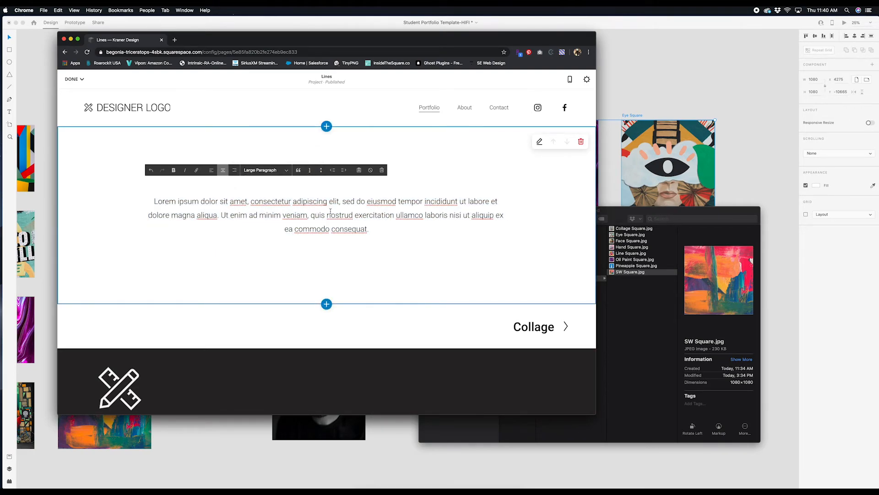
Step: Add a reel slideshow gallery section above the intro text on the Lines page
{"action": "left_click", "coordinate": [326, 126]}
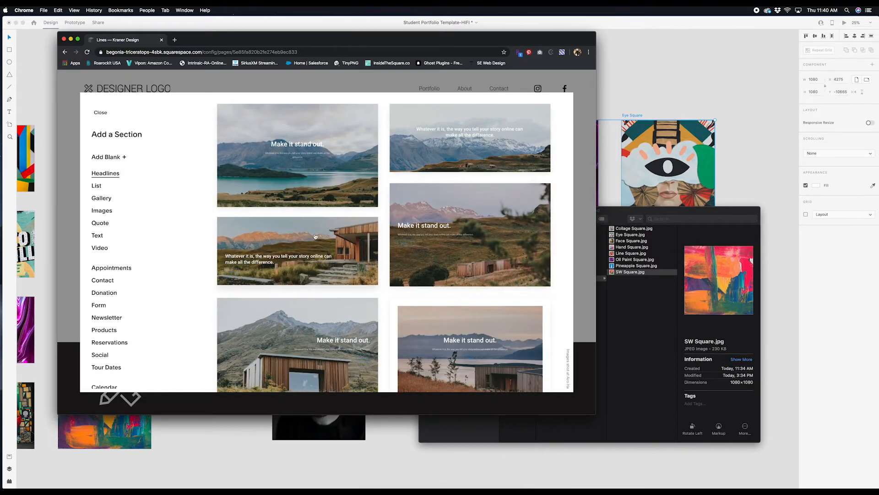
{"action": "scroll", "coordinate": [148, 249], "scroll_direction": "down", "scroll_amount": 5}
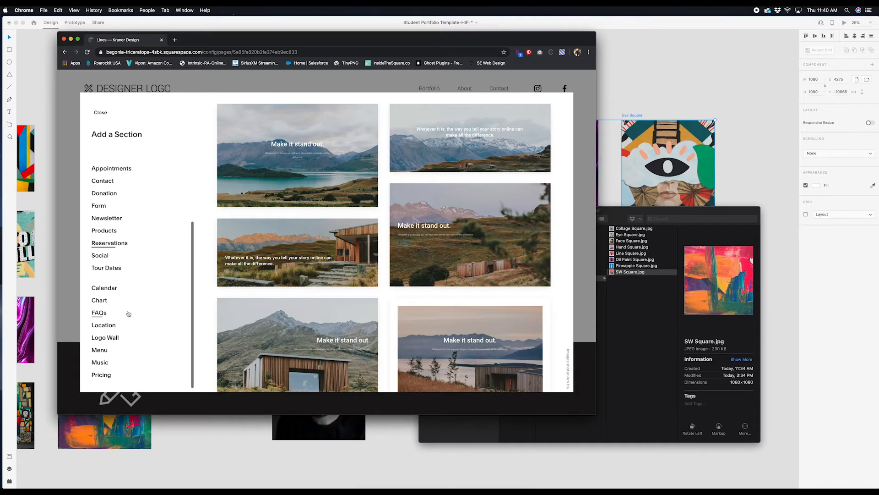
{"action": "scroll", "coordinate": [128, 278], "scroll_direction": "up", "scroll_amount": 5}
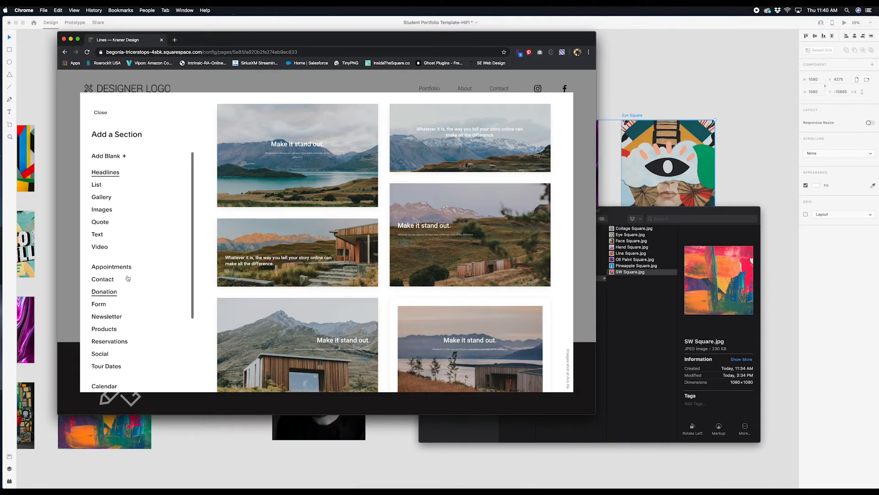
{"action": "left_click", "coordinate": [101, 197]}
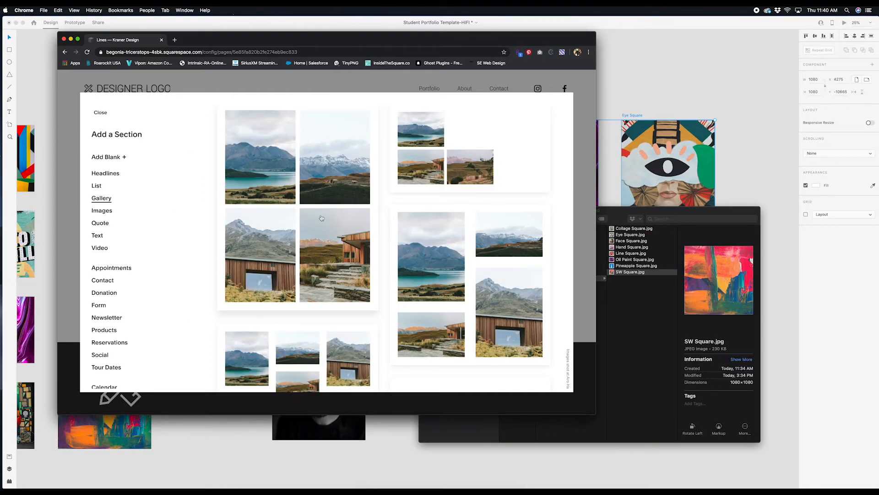
{"action": "scroll", "coordinate": [403, 255], "scroll_direction": "down", "scroll_amount": 10}
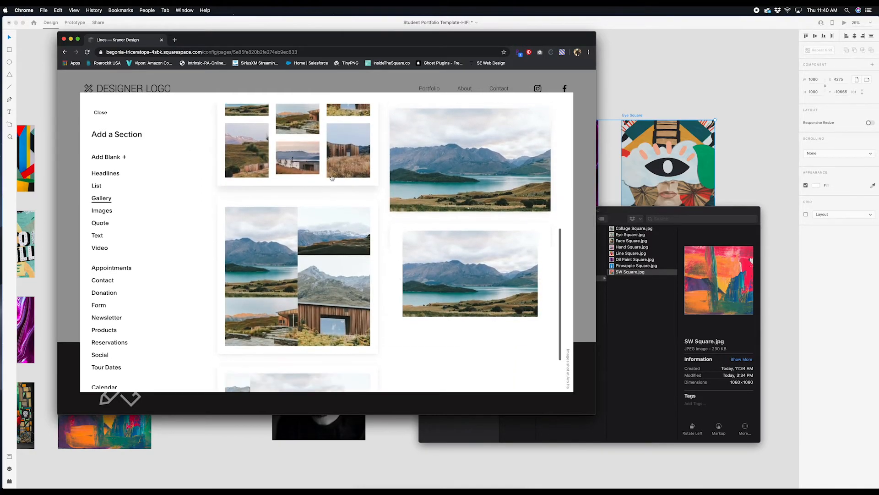
{"action": "left_click", "coordinate": [306, 343]}
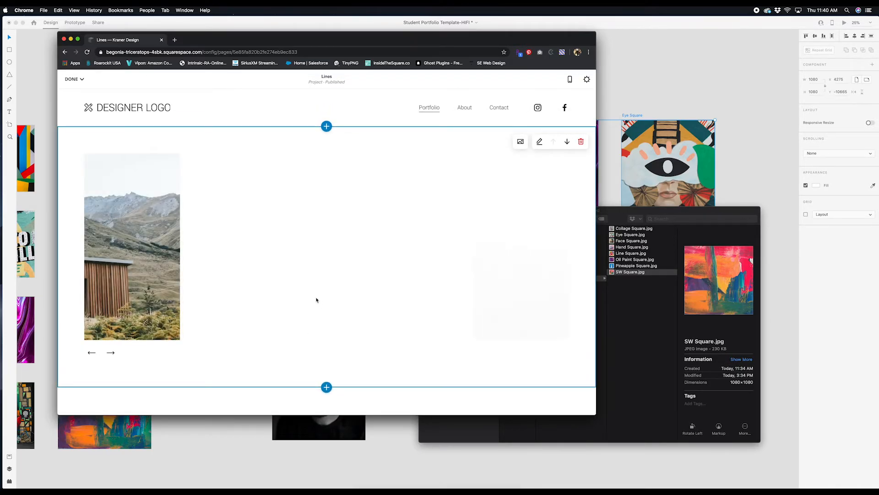
Step: Set the reel slideshow gallery to Full Bleed width, S height and Overflow Side controls
{"action": "left_click", "coordinate": [539, 142]}
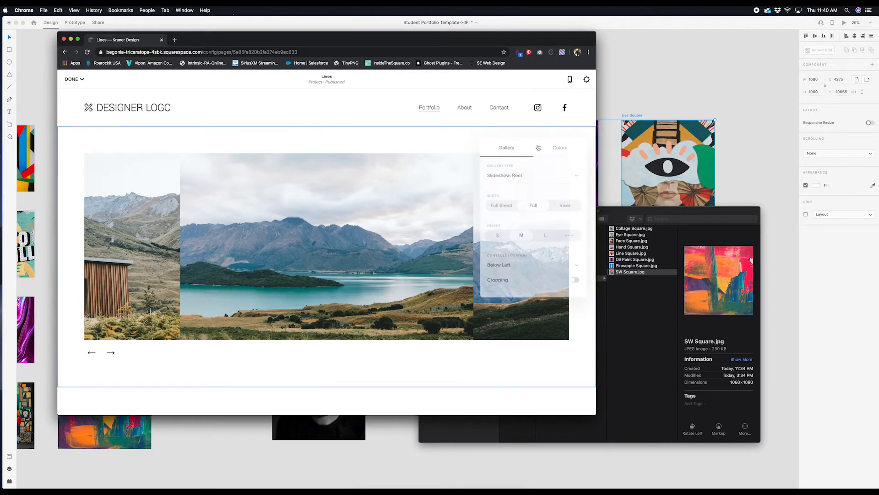
{"action": "left_click", "coordinate": [508, 209]}
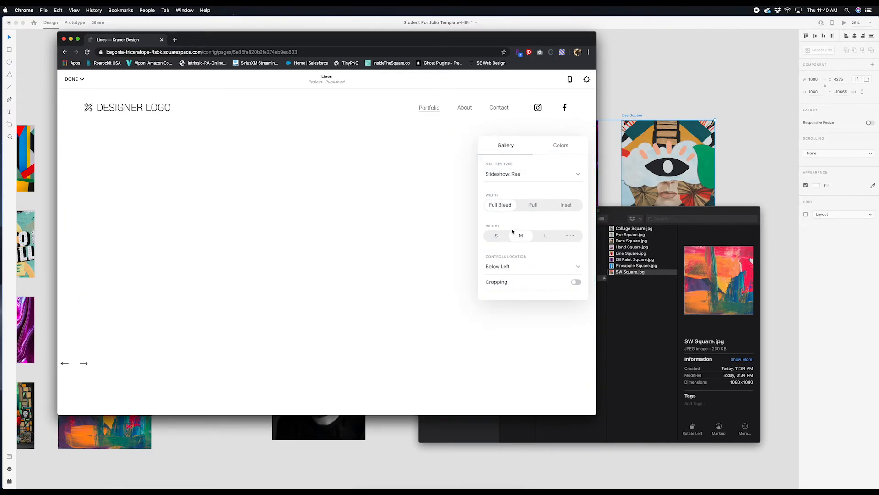
{"action": "left_click", "coordinate": [499, 237]}
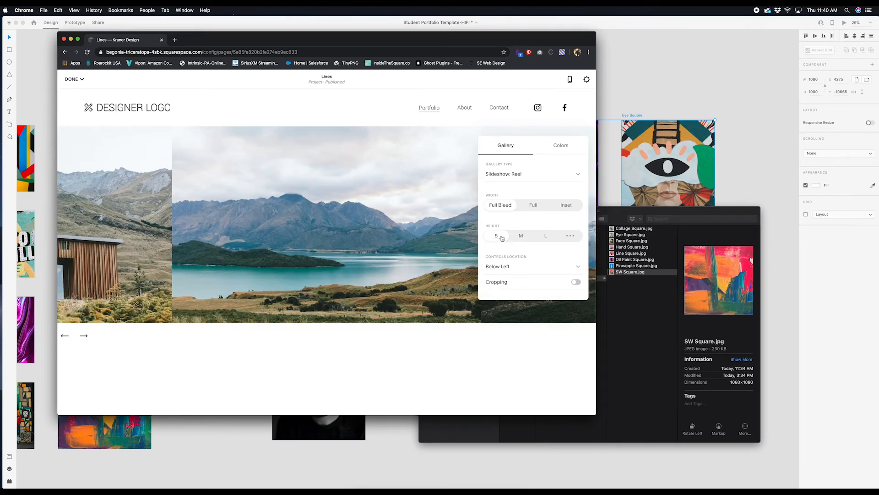
{"action": "left_click", "coordinate": [520, 272]}
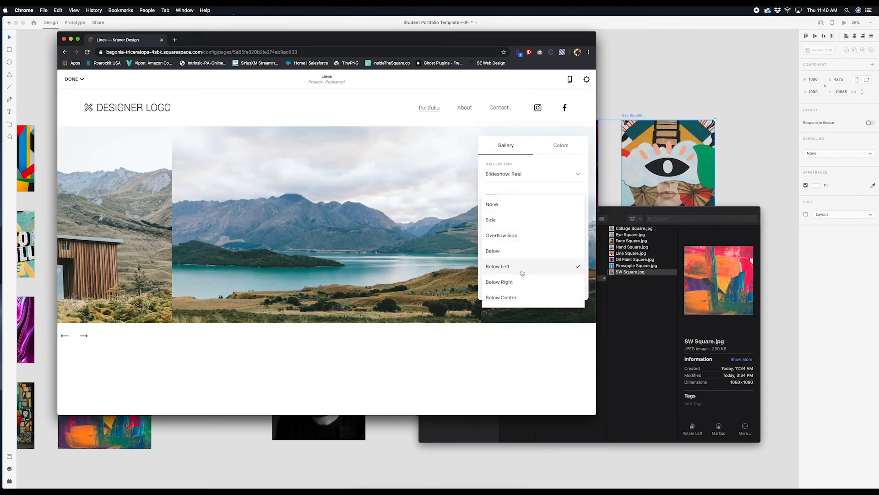
{"action": "left_click", "coordinate": [520, 236]}
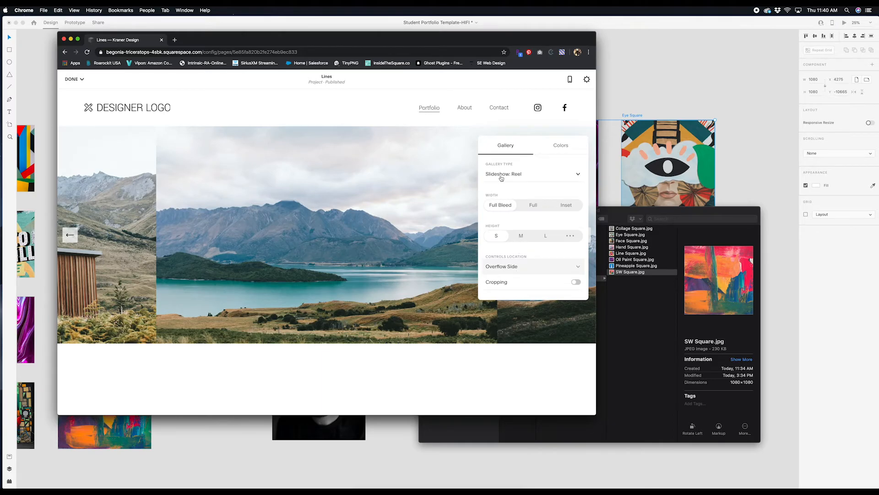
{"action": "left_click", "coordinate": [517, 179]}
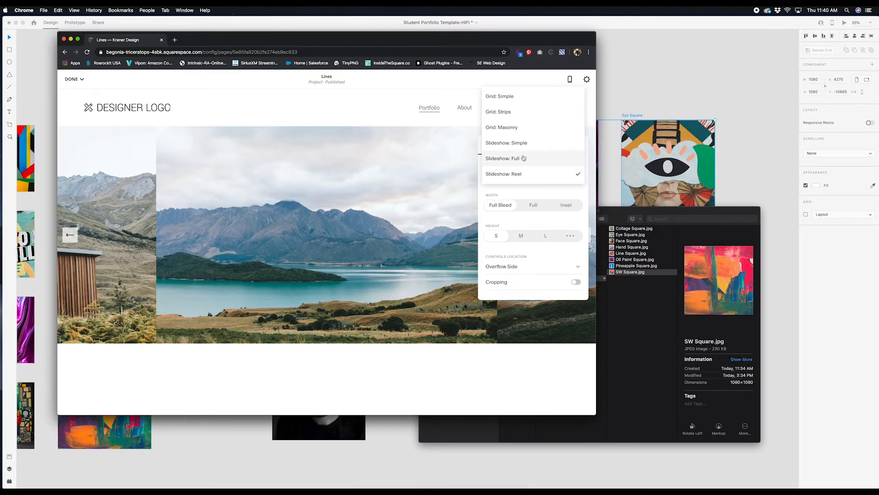
{"action": "left_click", "coordinate": [522, 192]}
{"action": "left_click", "coordinate": [435, 269]}
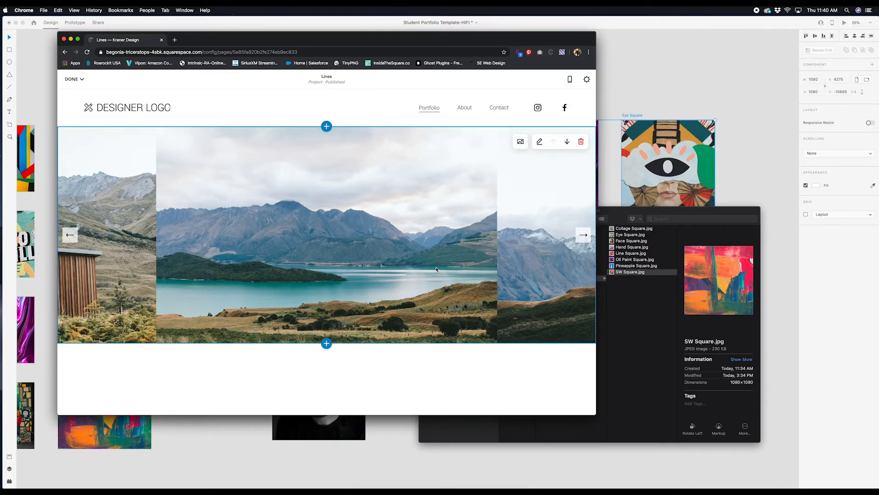
Step: Delete all three placeholder landscape images from the Lines page gallery
{"action": "left_click", "coordinate": [521, 142]}
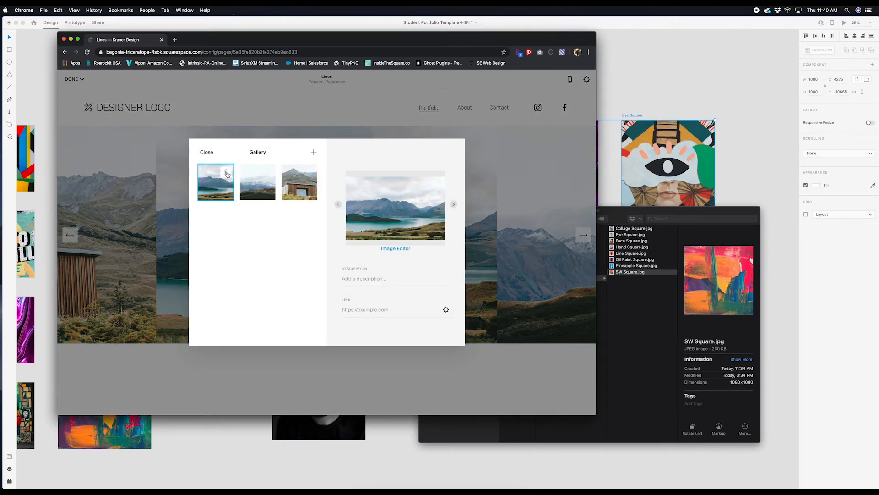
{"action": "left_click", "coordinate": [225, 172]}
{"action": "left_click", "coordinate": [337, 259]}
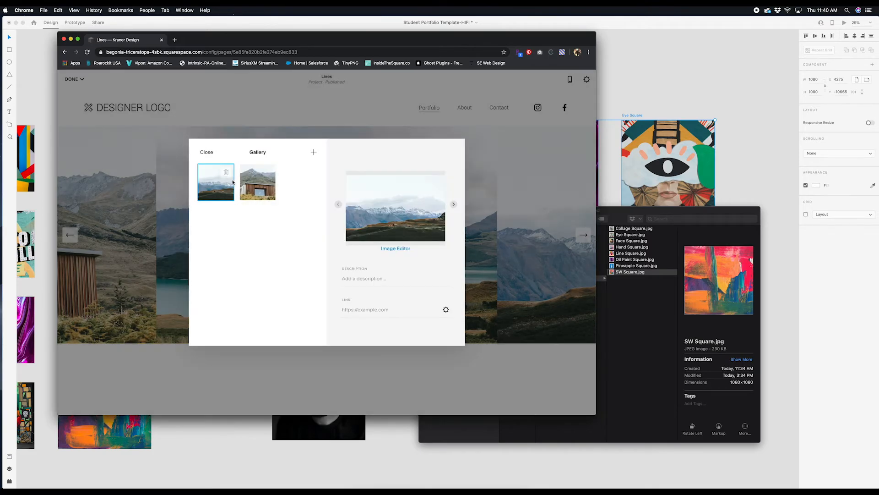
{"action": "left_click", "coordinate": [226, 173]}
{"action": "left_click", "coordinate": [344, 261]}
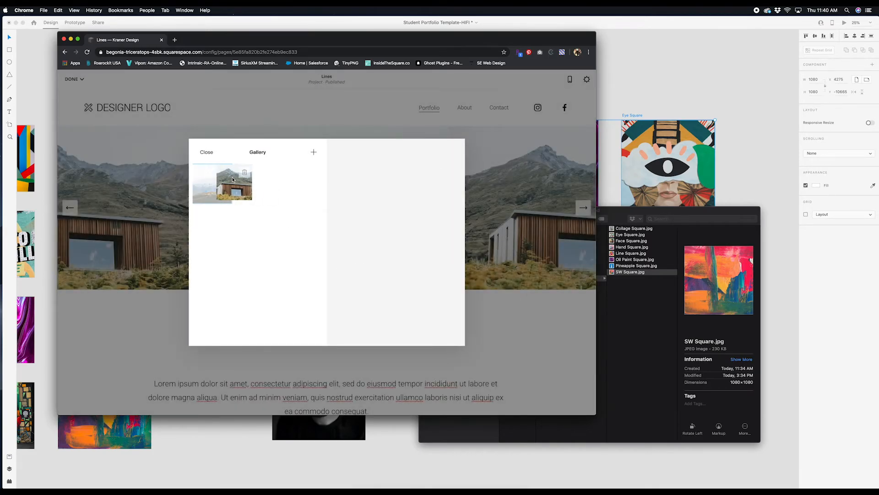
{"action": "left_click", "coordinate": [227, 173]}
{"action": "left_click", "coordinate": [350, 260]}
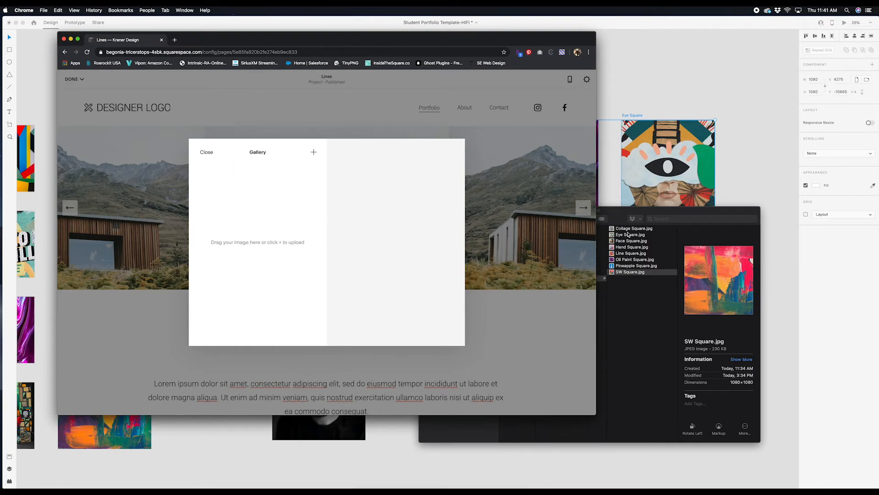
Step: Add Line Square.jpg from the Finder folder to the gallery three times and close the gallery's image manager
{"action": "left_click", "coordinate": [629, 253]}
{"action": "left_click", "coordinate": [630, 254]}
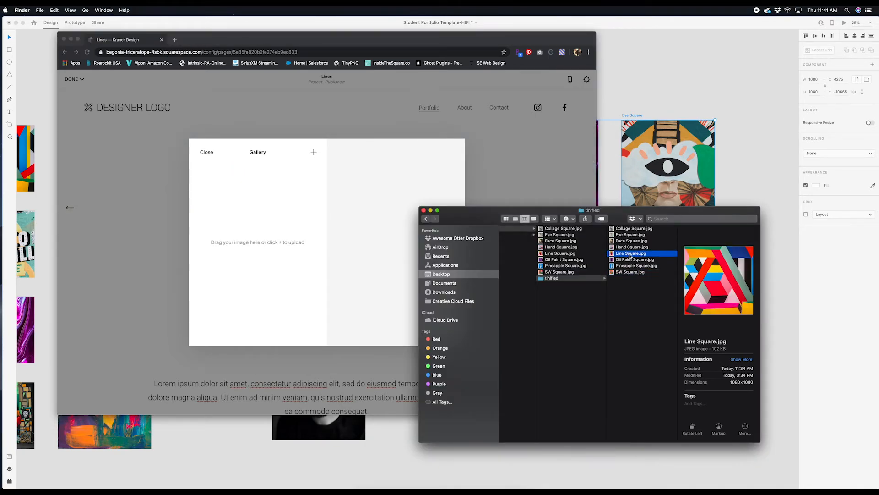
{"action": "left_click_drag", "start_coordinate": [347, 234], "coordinate": [262, 212]}
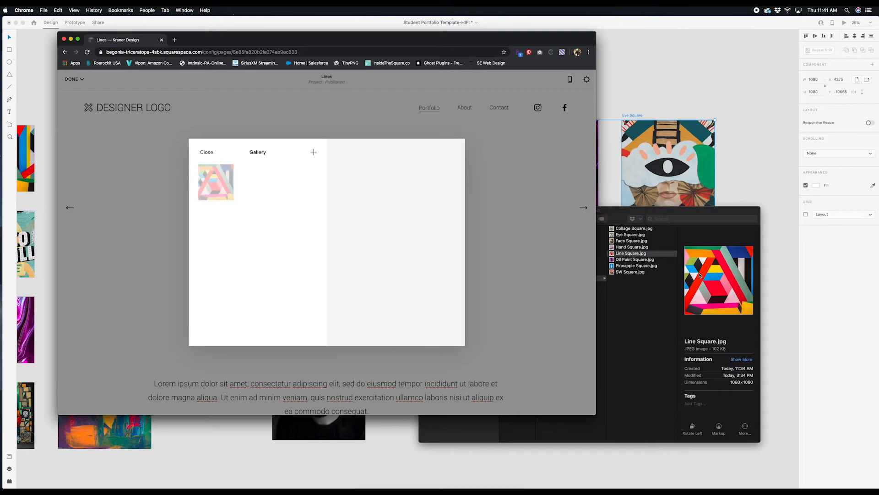
{"action": "left_click_drag", "start_coordinate": [637, 255], "coordinate": [294, 198]}
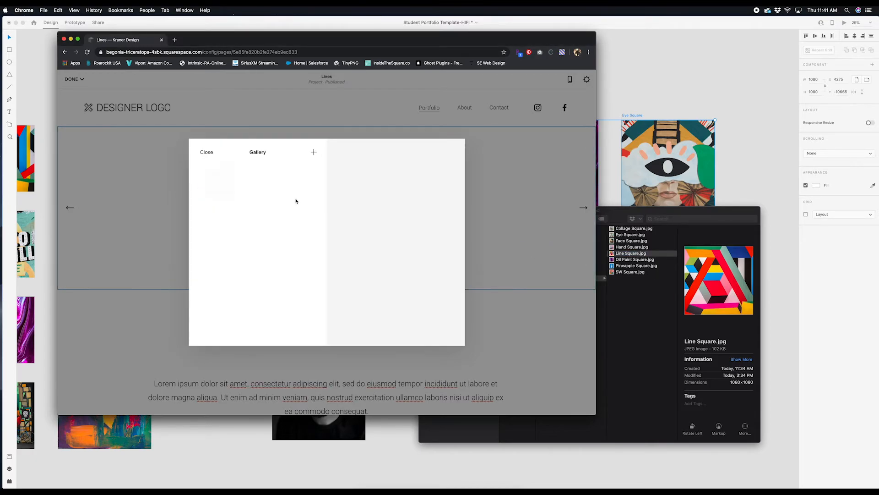
{"action": "left_click_drag", "start_coordinate": [630, 255], "coordinate": [261, 212]}
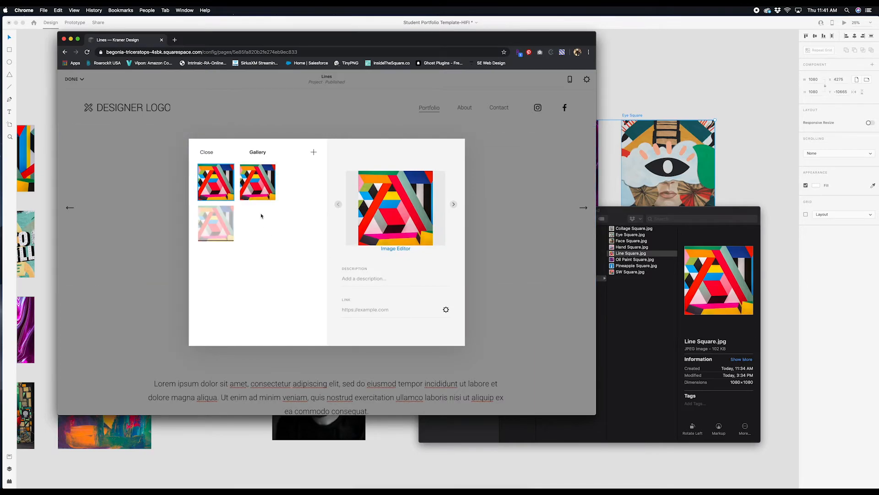
{"action": "left_click", "coordinate": [206, 152]}
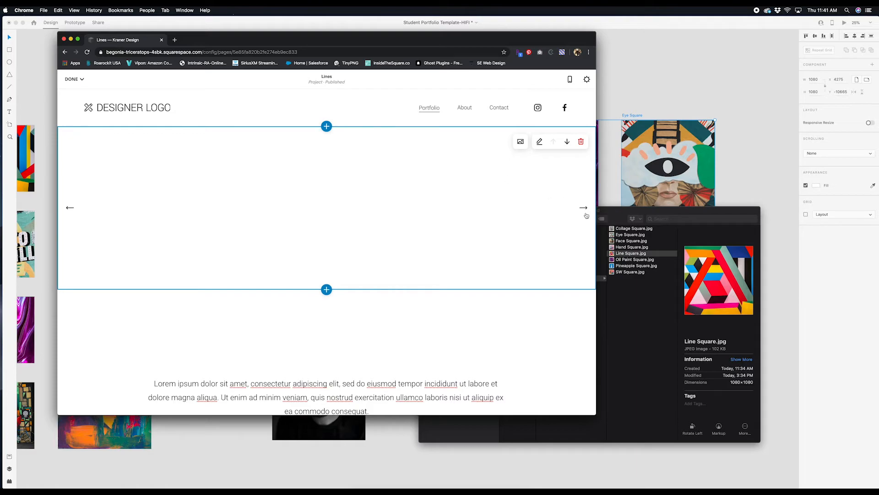
{"action": "left_click", "coordinate": [521, 141]}
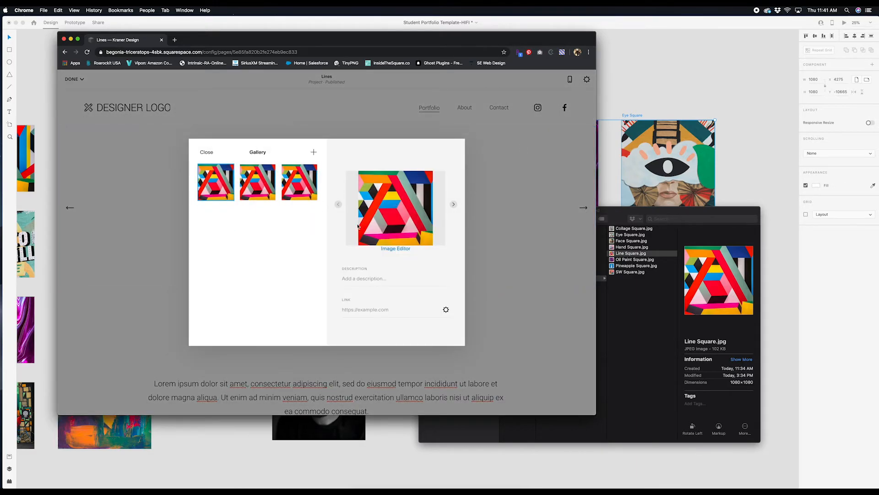
{"action": "left_click", "coordinate": [207, 152]}
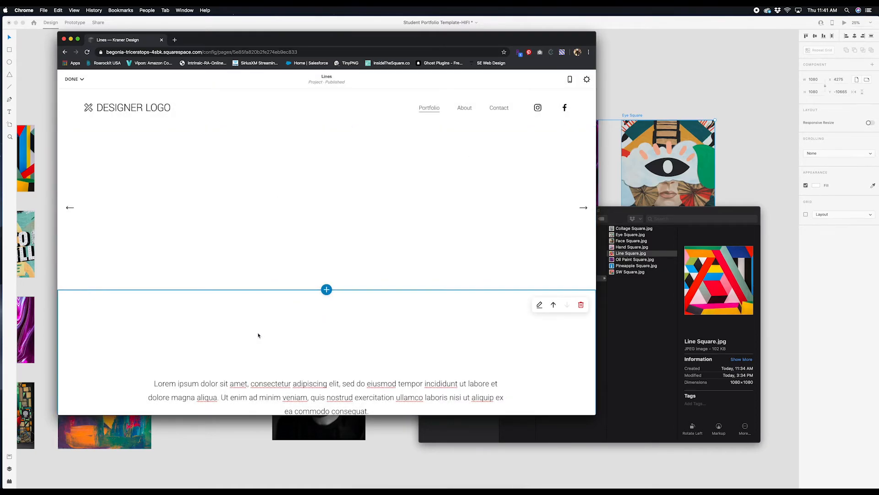
Step: Save the Lines page, preview it full screen while advancing the slideshow, and return to the Portfolio page list
{"action": "left_click", "coordinate": [73, 78]}
{"action": "left_click", "coordinate": [75, 93]}
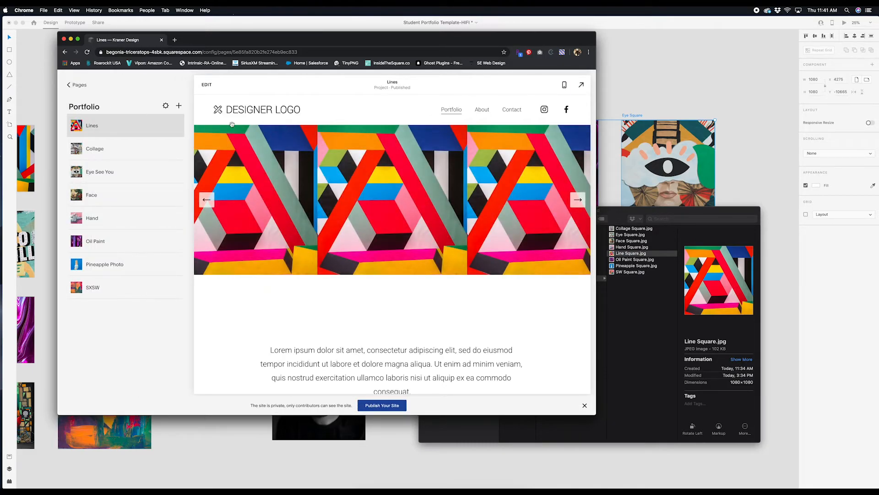
{"action": "left_click", "coordinate": [580, 86]}
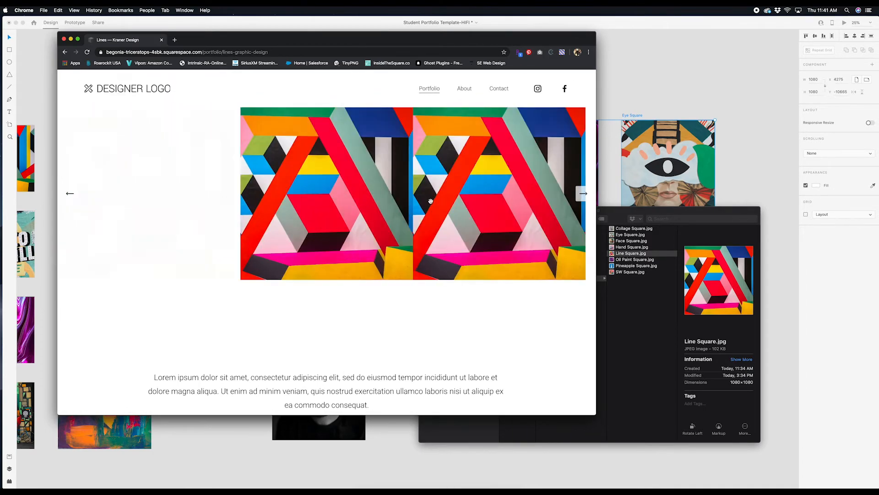
{"action": "left_click", "coordinate": [580, 195]}
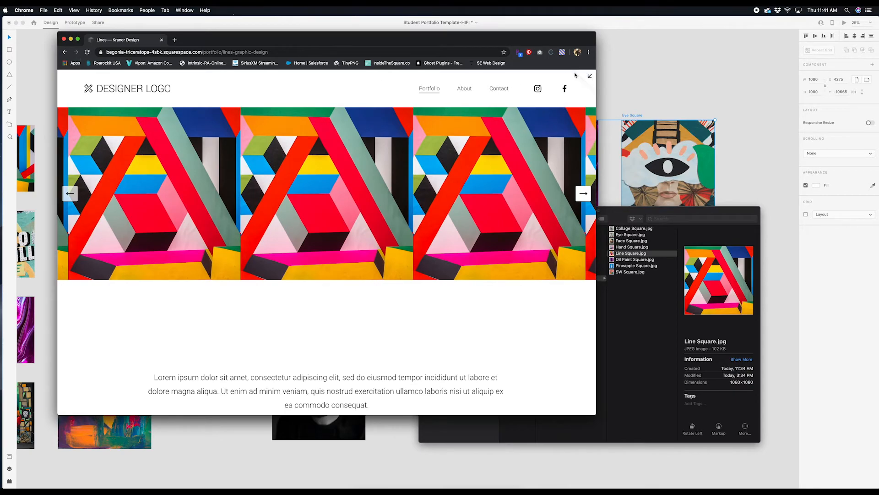
{"action": "left_click", "coordinate": [590, 78]}
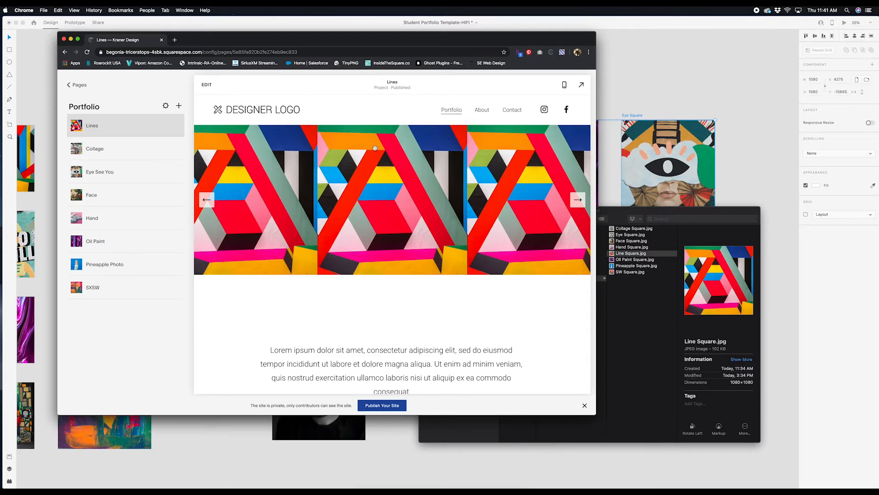
Step: Reopen the Lines page for editing and try the Slideshow: Simple gallery type, advancing through its slides
{"action": "left_click", "coordinate": [207, 85]}
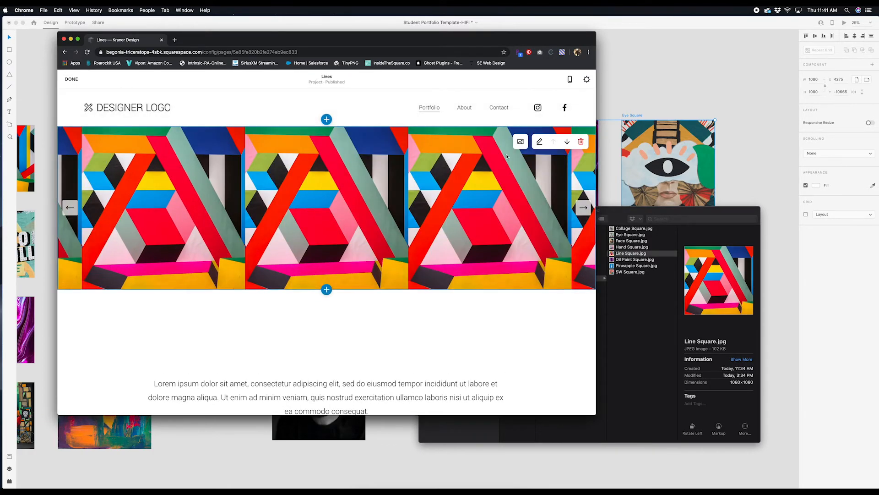
{"action": "left_click", "coordinate": [541, 143]}
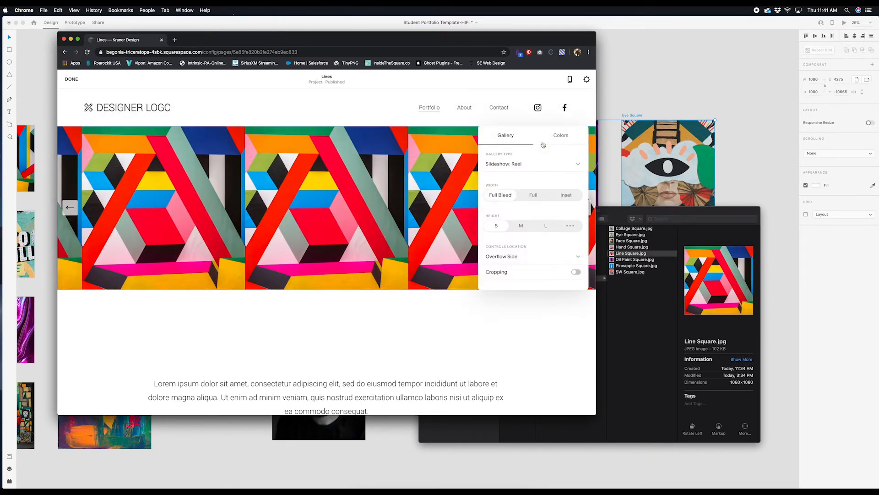
{"action": "left_click", "coordinate": [522, 168]}
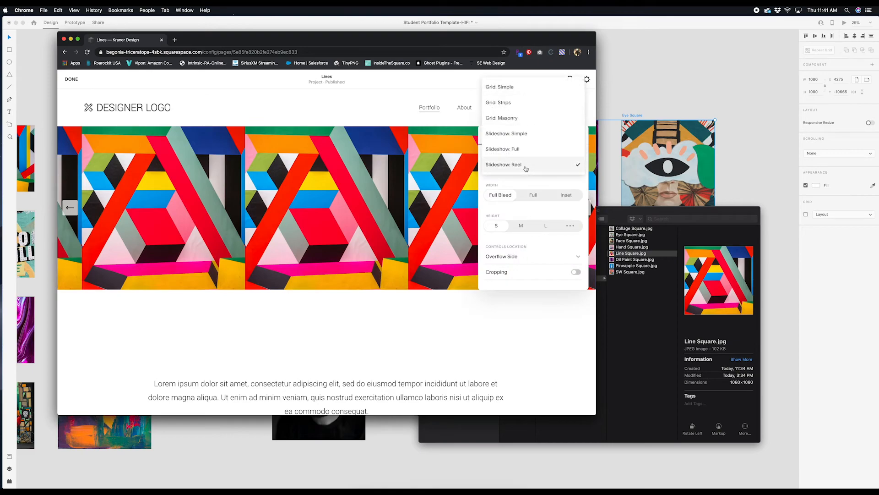
{"action": "left_click", "coordinate": [524, 134]}
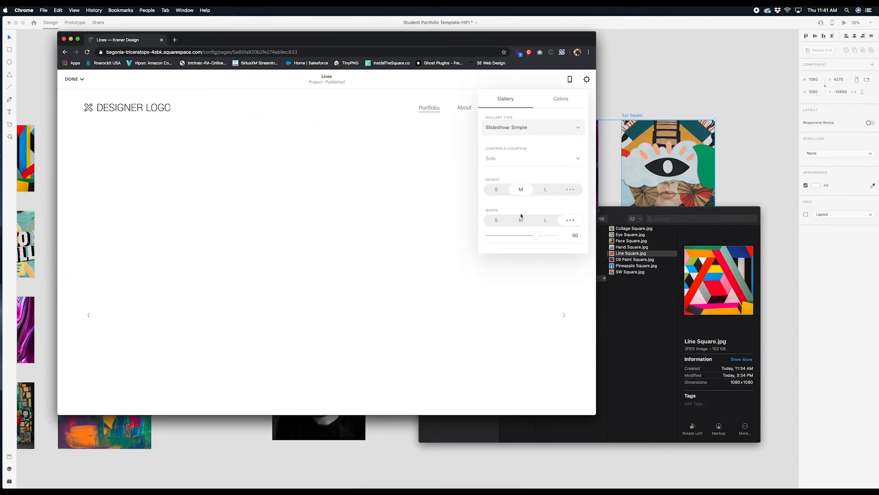
{"action": "scroll", "coordinate": [392, 247], "scroll_direction": "down", "scroll_amount": 1}
{"action": "scroll", "coordinate": [393, 250], "scroll_direction": "up", "scroll_amount": 2}
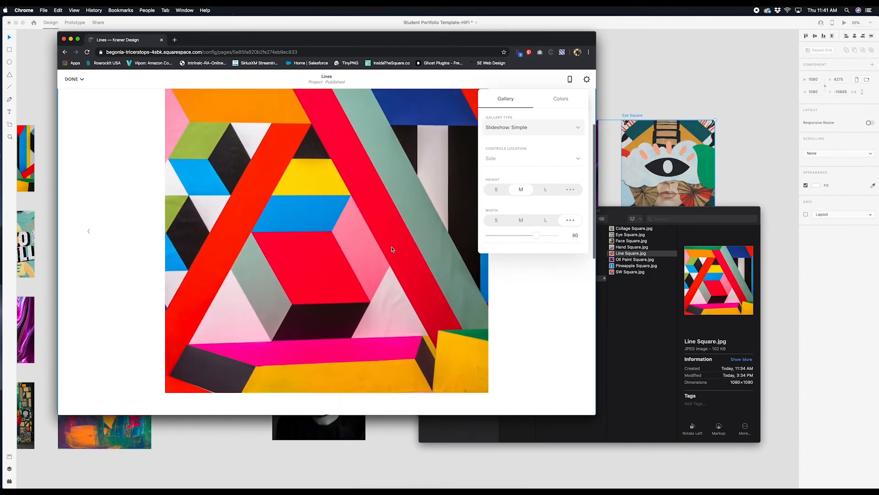
{"action": "left_click", "coordinate": [565, 258]}
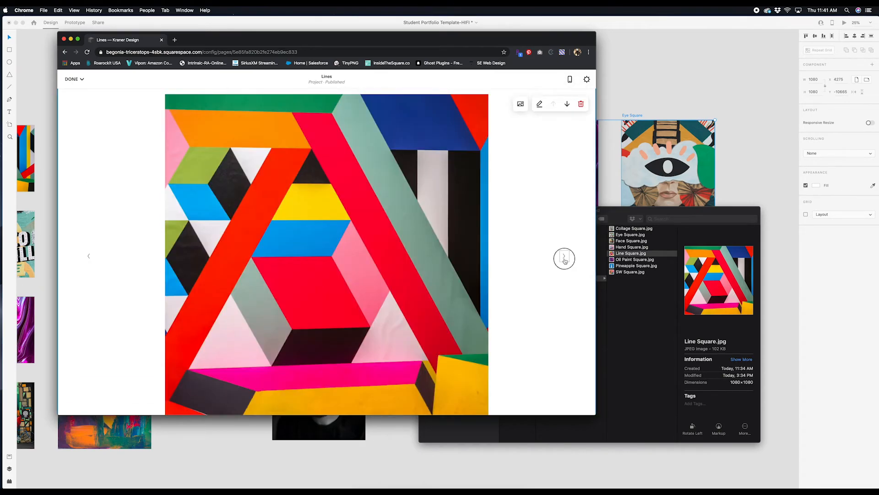
{"action": "left_click", "coordinate": [564, 259]}
Step: Change the Lines gallery type to Grid: Simple and review the resulting page layout
{"action": "left_click", "coordinate": [539, 104]}
{"action": "left_click", "coordinate": [537, 136]}
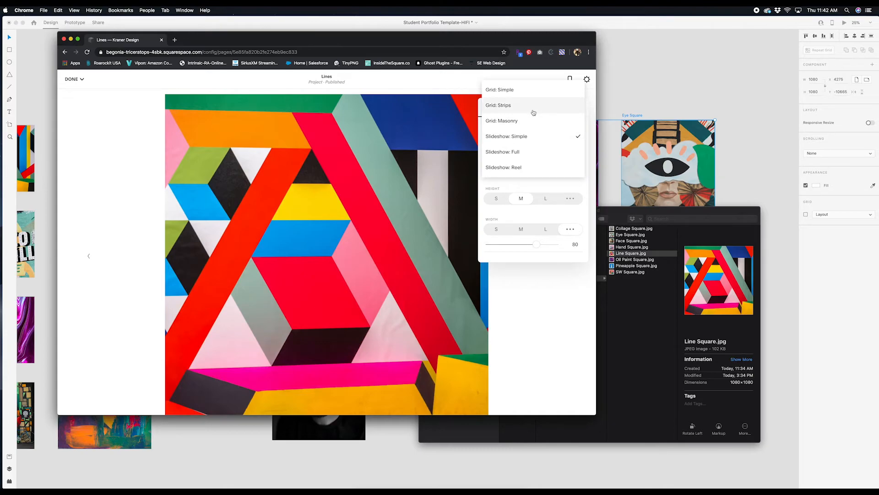
{"action": "left_click", "coordinate": [530, 89]}
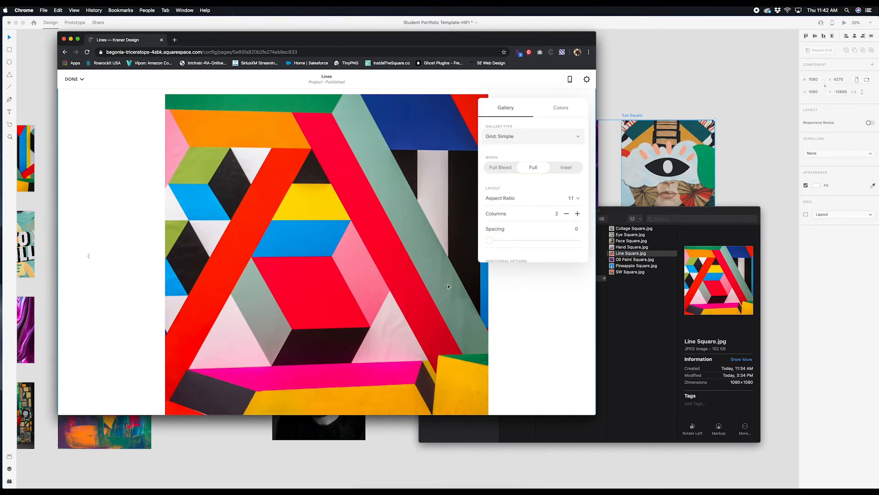
{"action": "left_click", "coordinate": [527, 309]}
{"action": "scroll", "coordinate": [290, 295], "scroll_direction": "down", "scroll_amount": 5}
{"action": "scroll", "coordinate": [290, 295], "scroll_direction": "down", "scroll_amount": 5}
{"action": "scroll", "coordinate": [290, 295], "scroll_direction": "up", "scroll_amount": 10}
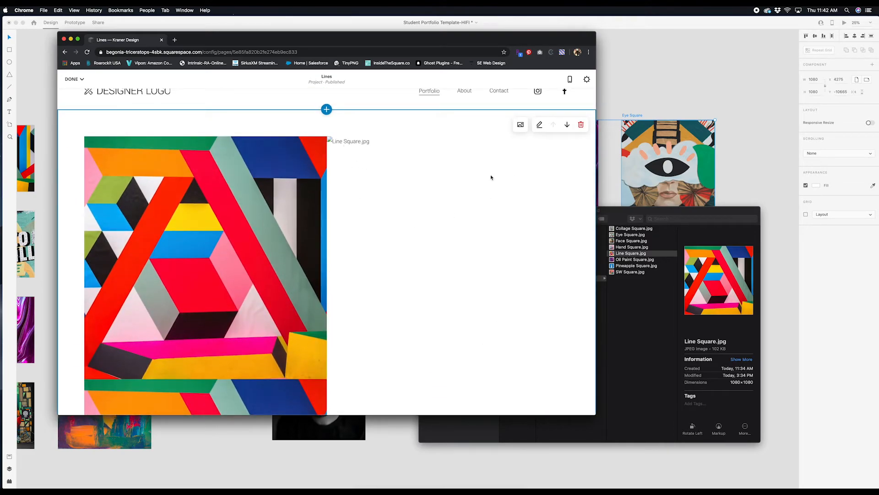
Step: Set the simple grid gallery to 3 columns with a spacing of 28
{"action": "left_click", "coordinate": [540, 125]}
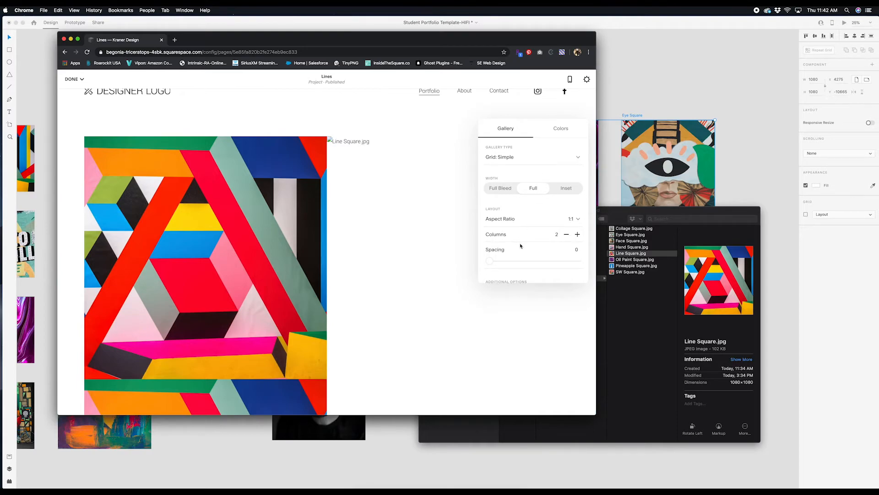
{"action": "left_click", "coordinate": [576, 235]}
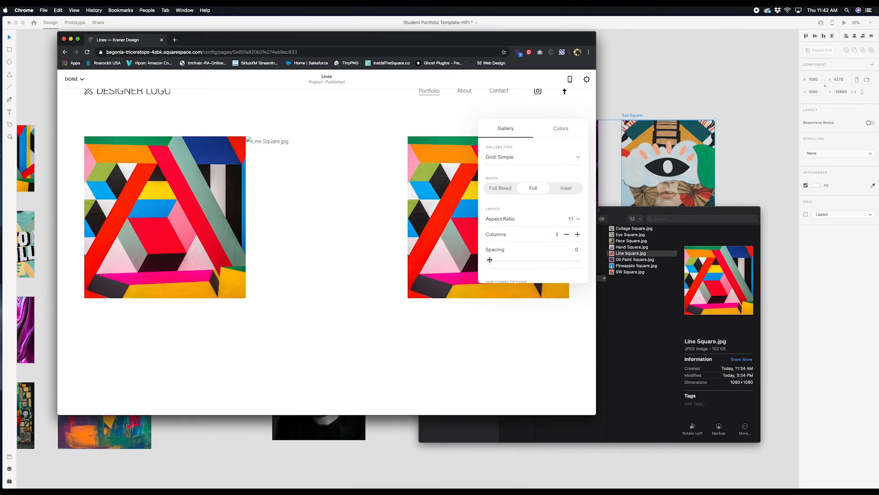
{"action": "left_click_drag", "start_coordinate": [495, 260], "coordinate": [498, 261]}
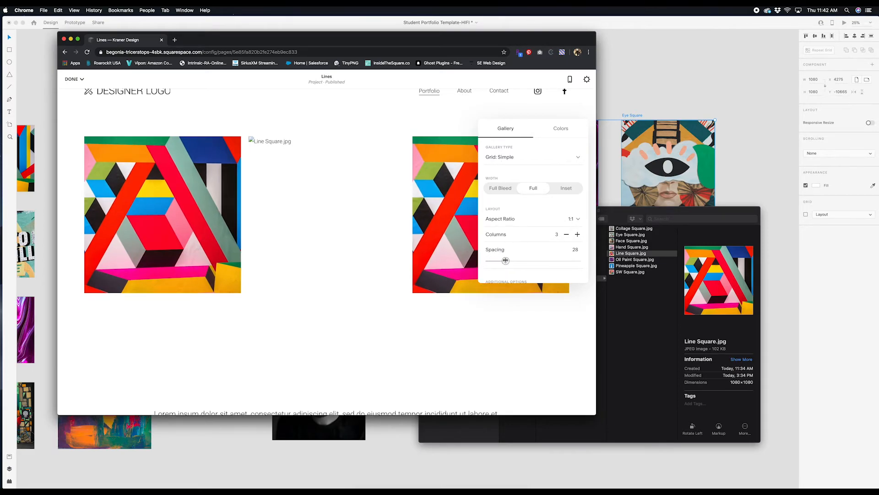
{"action": "left_click", "coordinate": [553, 131]}
{"action": "left_click", "coordinate": [506, 129]}
{"action": "key", "text": "Escape"}
Step: Delete the second and third Line Square images from the Lines page gallery
{"action": "left_click", "coordinate": [519, 127]}
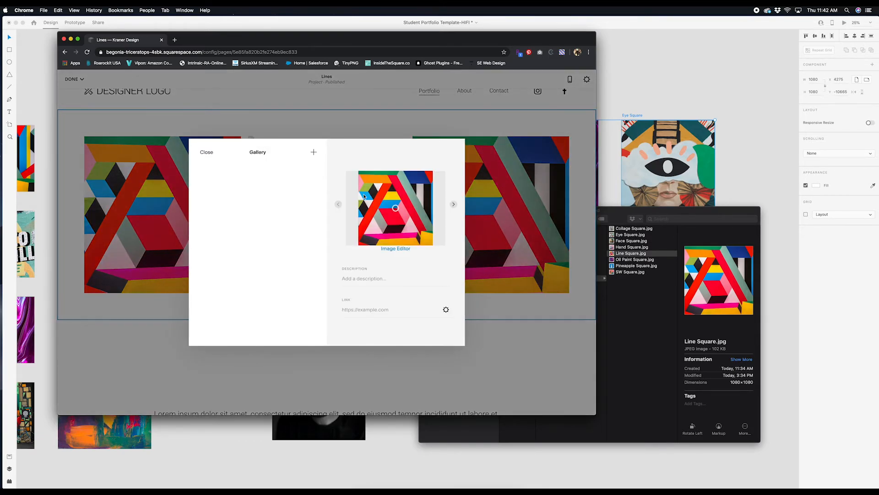
{"action": "left_click", "coordinate": [299, 188]}
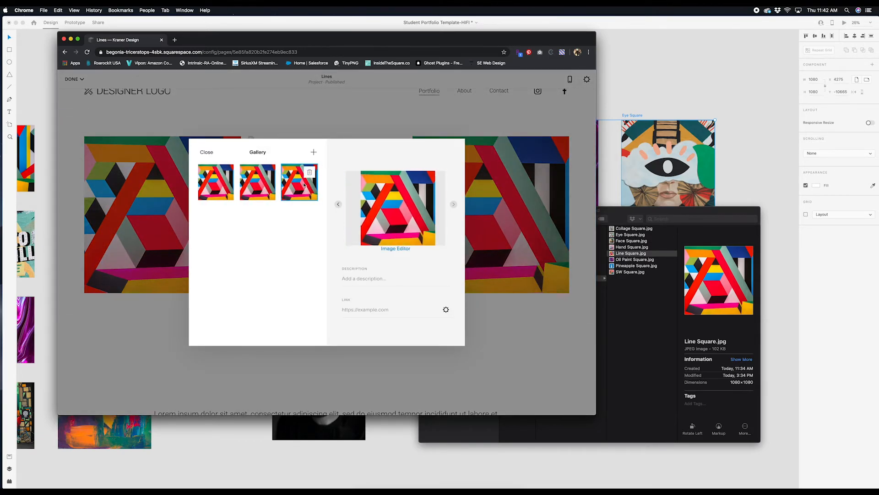
{"action": "left_click", "coordinate": [310, 172]}
{"action": "left_click", "coordinate": [346, 264]}
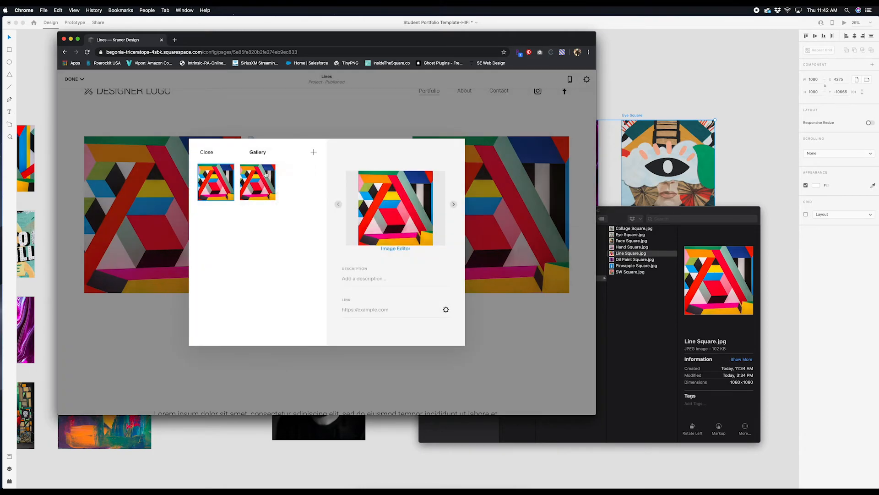
{"action": "left_click", "coordinate": [268, 172]}
{"action": "left_click", "coordinate": [348, 260]}
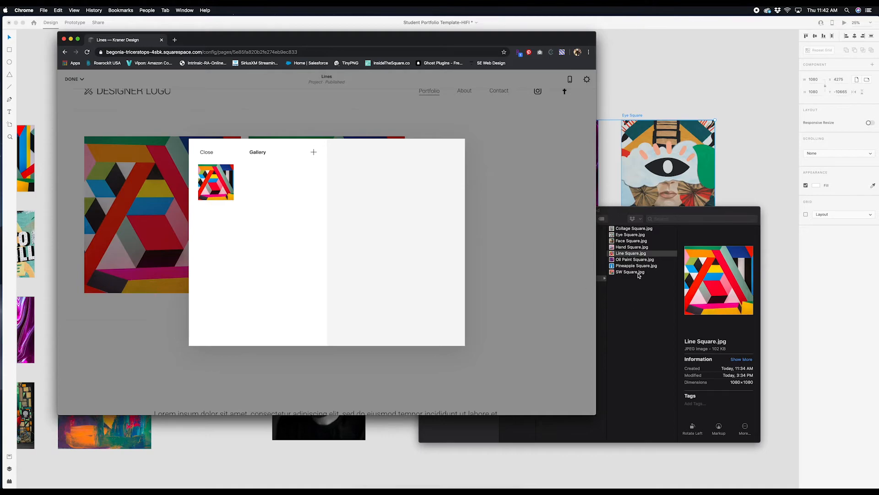
Step: Add Oil Paint Square.jpg and Pineapple Square.jpg from the tinified folder to the Lines gallery
{"action": "mouse_move", "coordinate": [632, 259]}
{"action": "left_mouse_down"}
{"action": "mouse_move", "coordinate": [383, 241]}
{"action": "mouse_move", "coordinate": [284, 197]}
{"action": "left_mouse_up"}
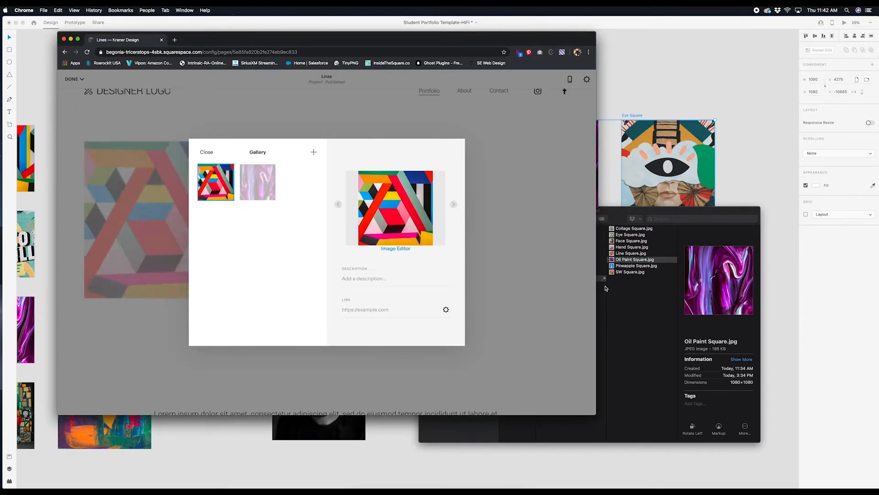
{"action": "left_click", "coordinate": [625, 273]}
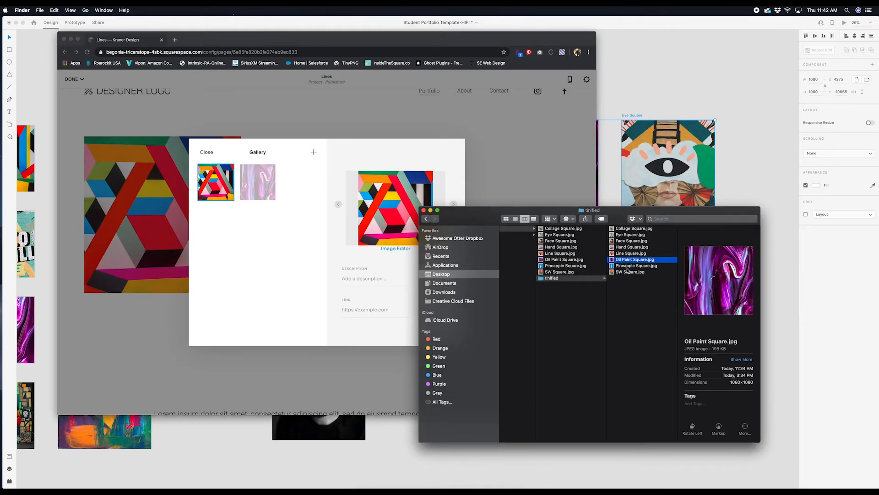
{"action": "left_click_drag", "start_coordinate": [629, 266], "coordinate": [291, 228]}
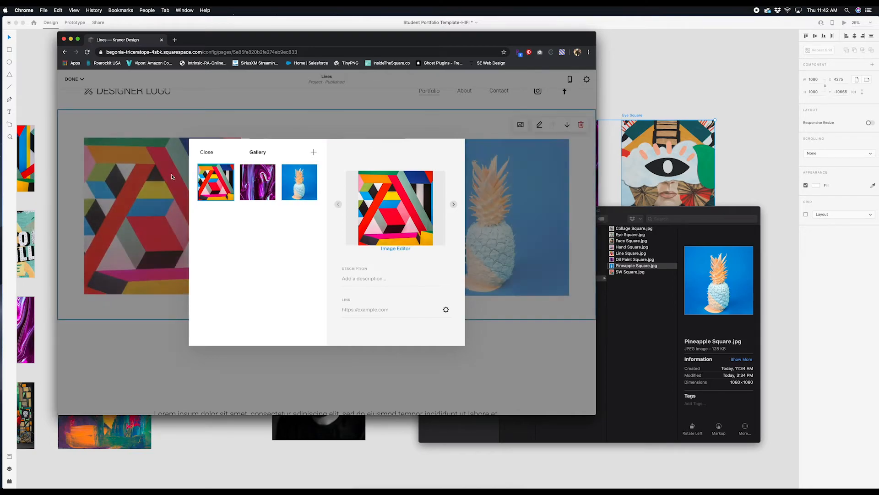
{"action": "left_click", "coordinate": [207, 152]}
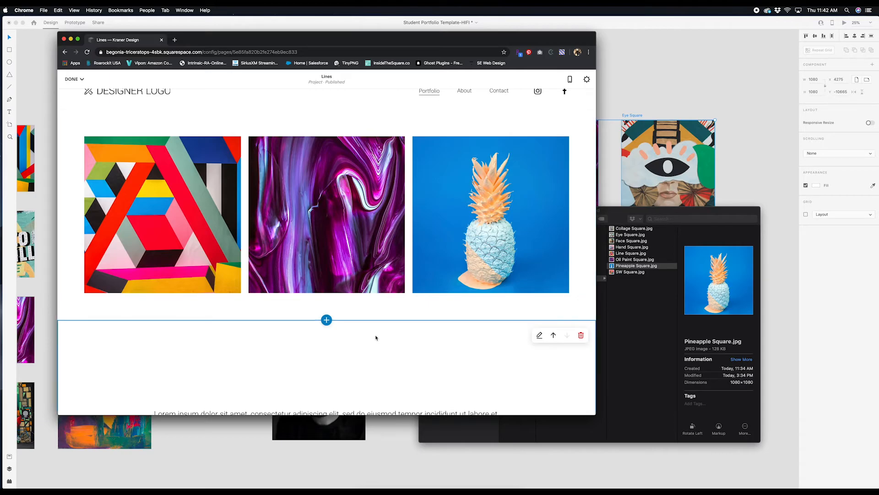
Step: Set the section height of the paragraph text section below the gallery to S
{"action": "scroll", "coordinate": [340, 290], "scroll_direction": "down", "scroll_amount": 10}
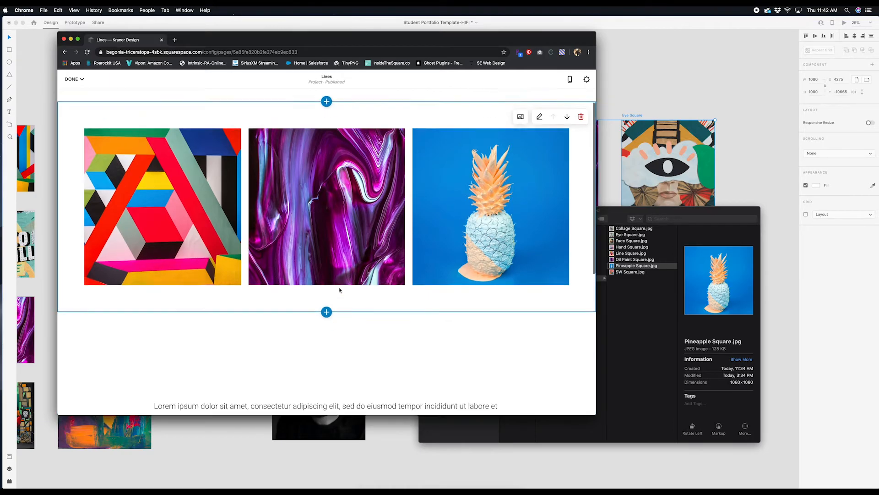
{"action": "scroll", "coordinate": [340, 291], "scroll_direction": "up", "scroll_amount": 5}
{"action": "scroll", "coordinate": [340, 290], "scroll_direction": "down", "scroll_amount": 2}
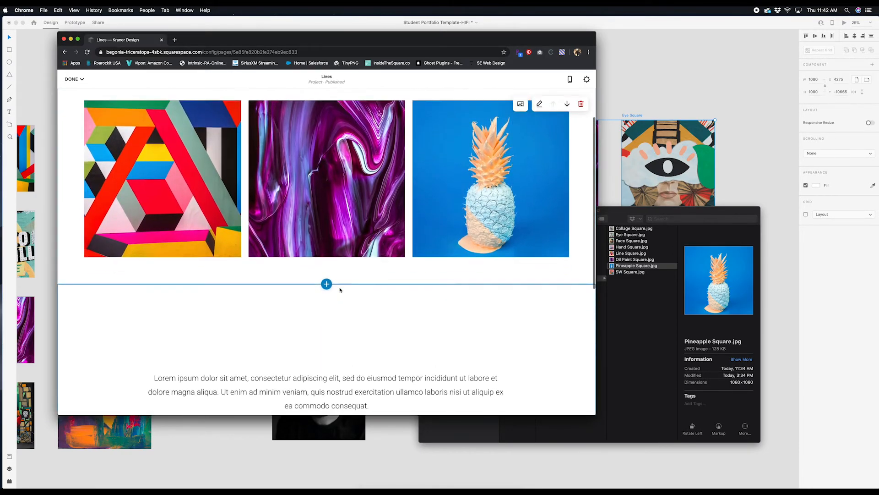
{"action": "left_click", "coordinate": [539, 208]}
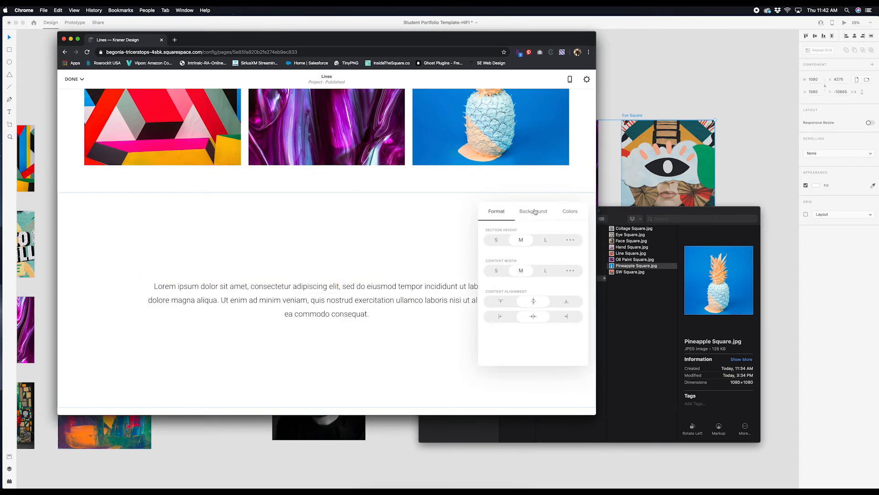
{"action": "left_click", "coordinate": [497, 240]}
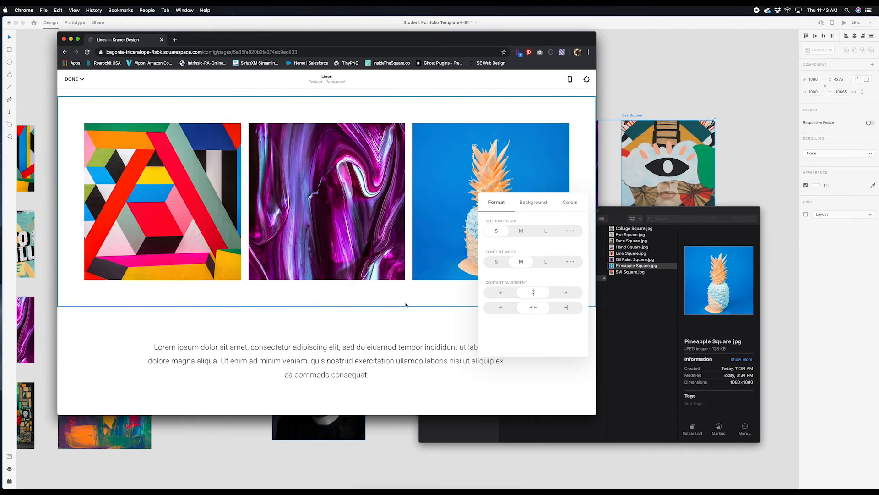
{"action": "left_click", "coordinate": [405, 304]}
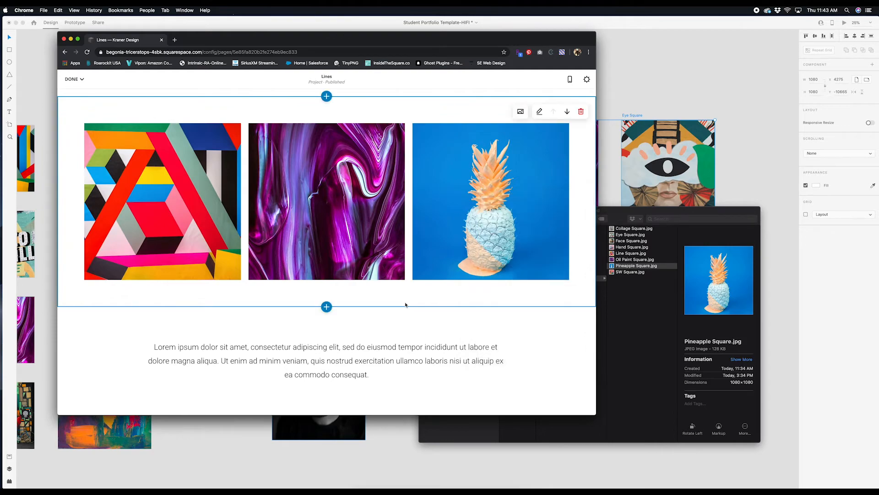
Step: Try the Grid: Strips gallery type on the Lines gallery
{"action": "left_click", "coordinate": [539, 114]}
{"action": "left_click", "coordinate": [535, 144]}
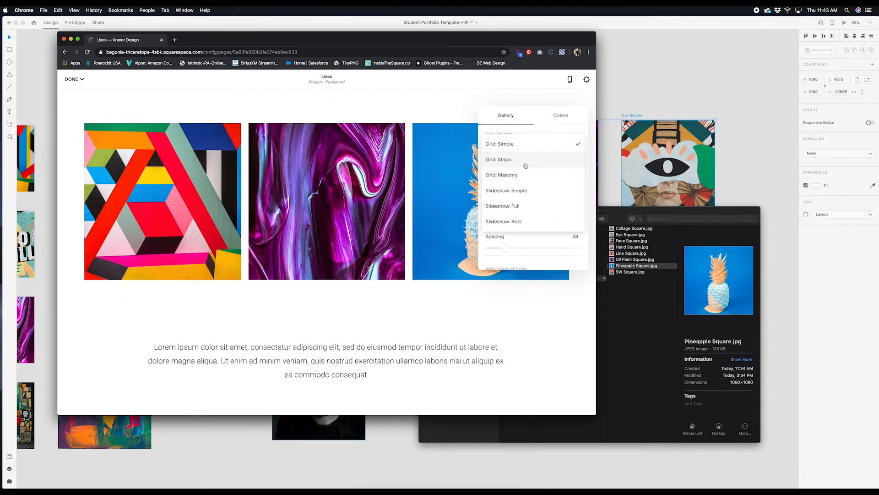
{"action": "left_click", "coordinate": [526, 160]}
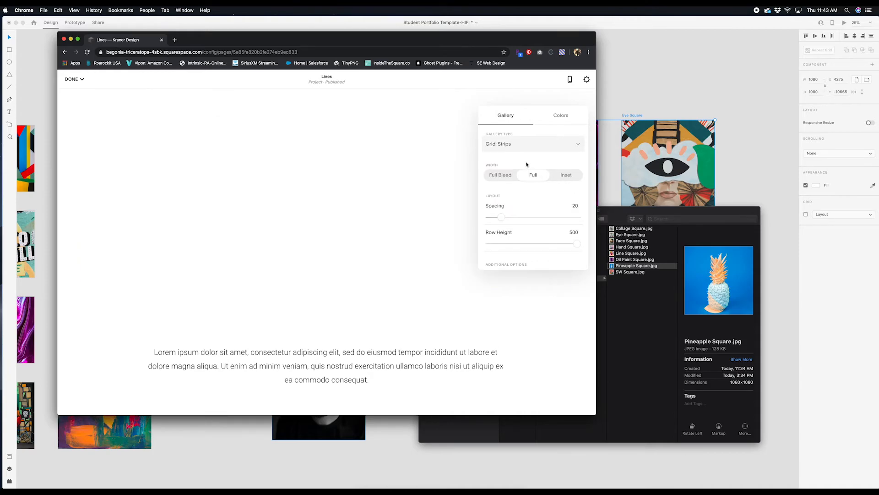
Step: Try the Slideshow: Simple gallery type with the three different images and advance through its slides
{"action": "left_click", "coordinate": [538, 144]}
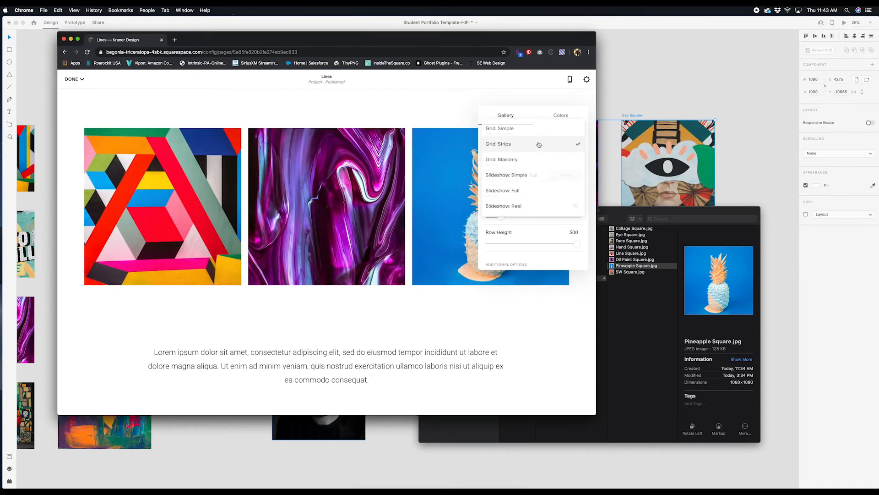
{"action": "left_click", "coordinate": [524, 176]}
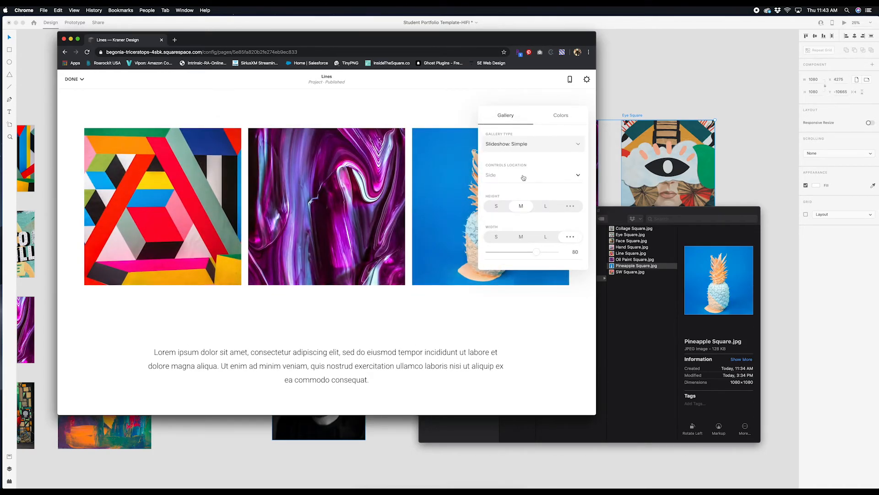
{"action": "scroll", "coordinate": [429, 265], "scroll_direction": "down", "scroll_amount": 2}
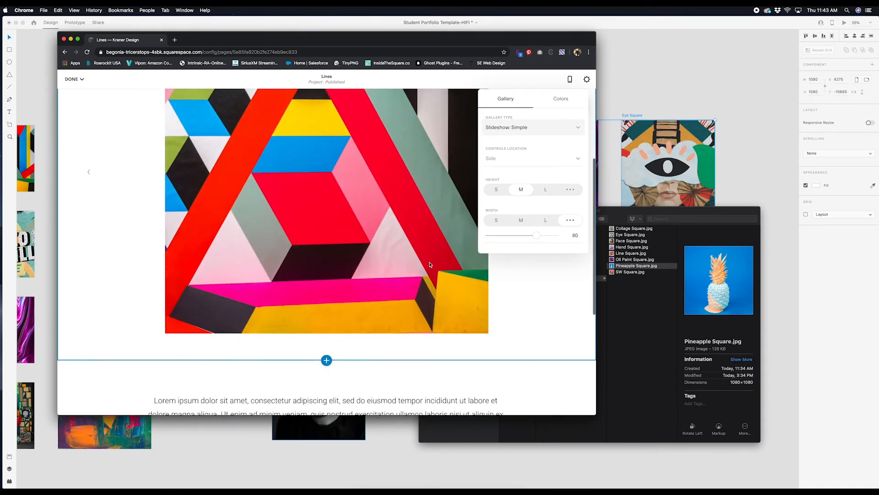
{"action": "scroll", "coordinate": [430, 264], "scroll_direction": "up", "scroll_amount": 4}
{"action": "left_click", "coordinate": [562, 268]}
{"action": "left_click", "coordinate": [563, 269]}
{"action": "left_click", "coordinate": [562, 269]}
{"action": "left_click", "coordinate": [563, 268]}
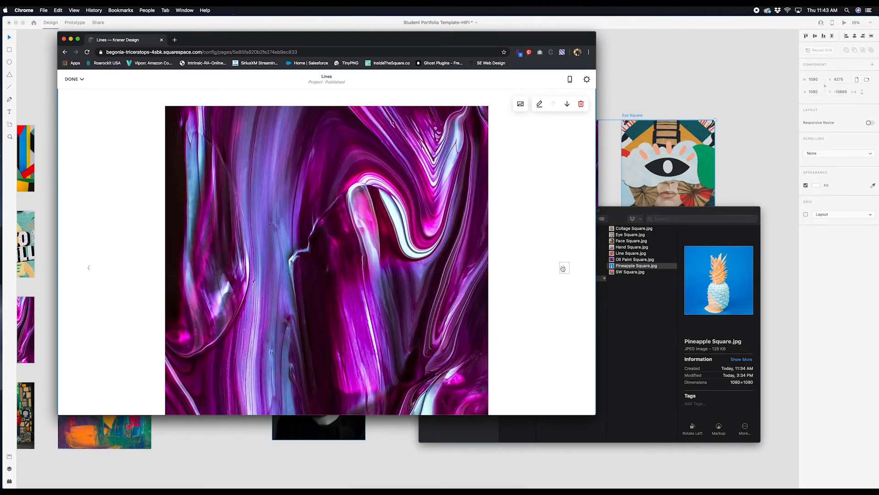
{"action": "left_click", "coordinate": [562, 269]}
Step: Change the Lines gallery type to Slideshow: Reel
{"action": "left_click", "coordinate": [538, 105]}
{"action": "left_click", "coordinate": [536, 141]}
{"action": "left_click", "coordinate": [533, 167]}
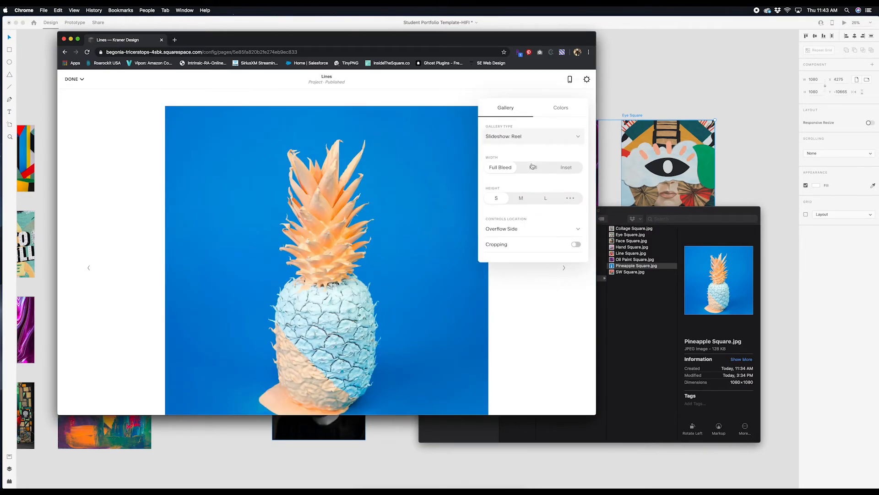
{"action": "left_click", "coordinate": [530, 288]}
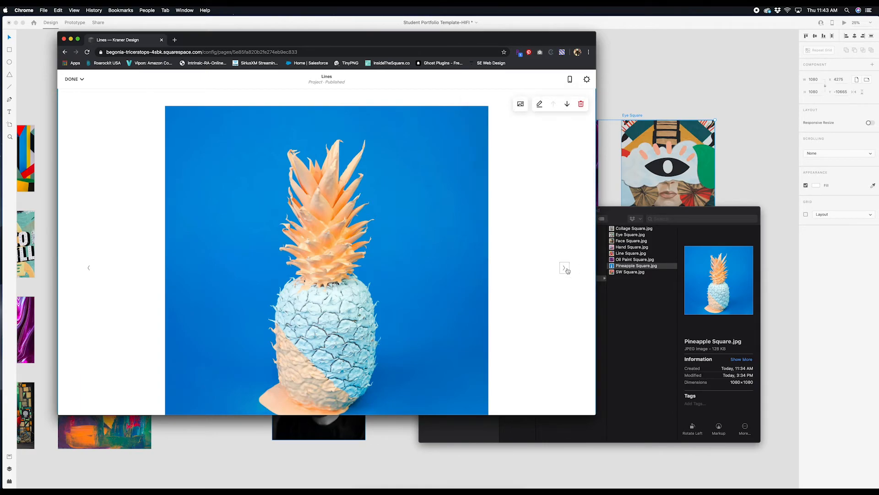
{"action": "left_click", "coordinate": [567, 269]}
{"action": "left_click", "coordinate": [538, 104]}
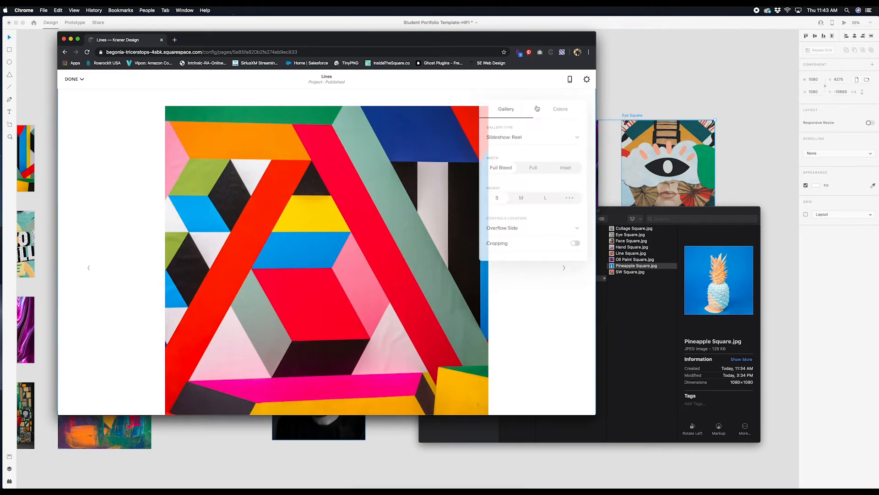
{"action": "left_click", "coordinate": [525, 144]}
{"action": "left_click", "coordinate": [525, 164]}
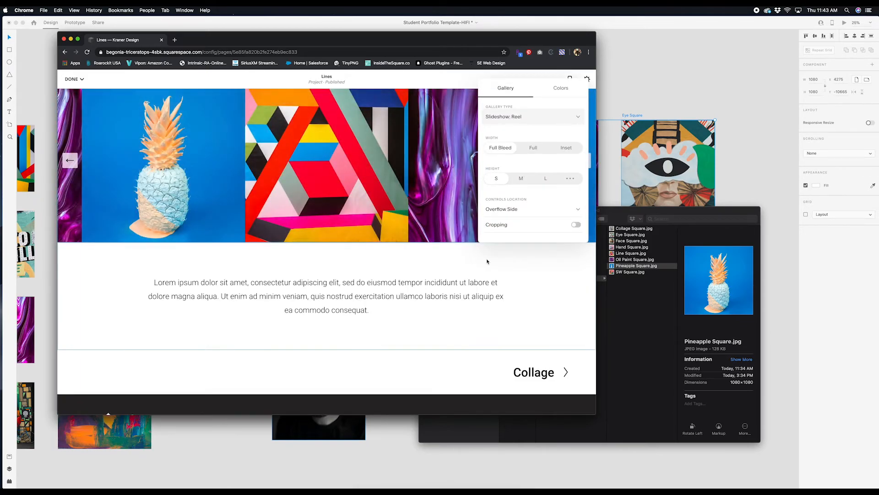
Step: Advance through the reel slideshow's images and review the gallery together with the paragraph below it
{"action": "left_click", "coordinate": [488, 261]}
{"action": "scroll", "coordinate": [488, 261], "scroll_direction": "up", "scroll_amount": 2}
{"action": "left_click", "coordinate": [583, 202]}
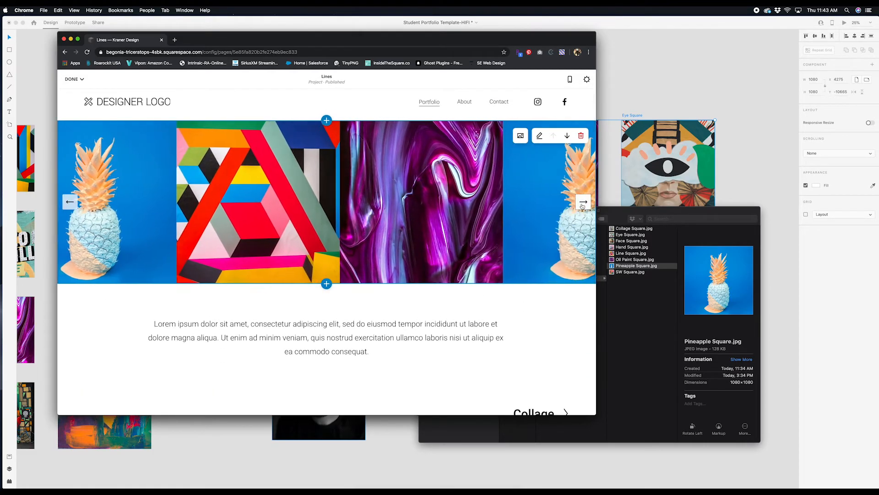
{"action": "left_click", "coordinate": [583, 202]}
{"action": "left_click", "coordinate": [583, 202]}
{"action": "left_click", "coordinate": [583, 203]}
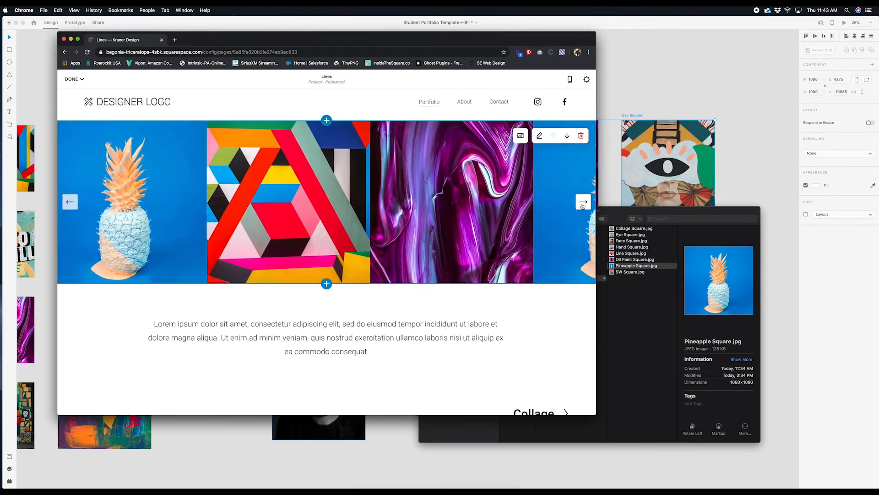
{"action": "left_click", "coordinate": [583, 202]}
{"action": "left_click", "coordinate": [583, 203]}
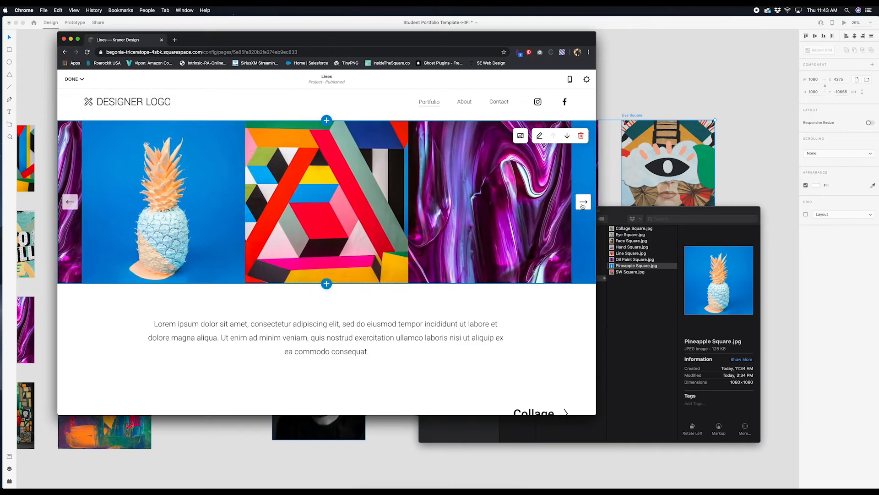
{"action": "left_click", "coordinate": [583, 202]}
{"action": "scroll", "coordinate": [348, 298], "scroll_direction": "down", "scroll_amount": 3}
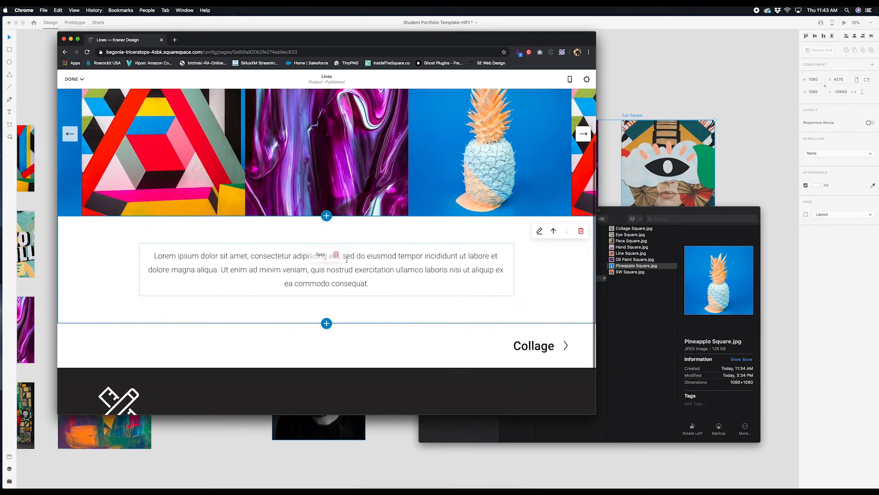
Step: Save the Lines page, follow its next-project link to Collage, and review the Collage page's content
{"action": "left_click", "coordinate": [75, 81]}
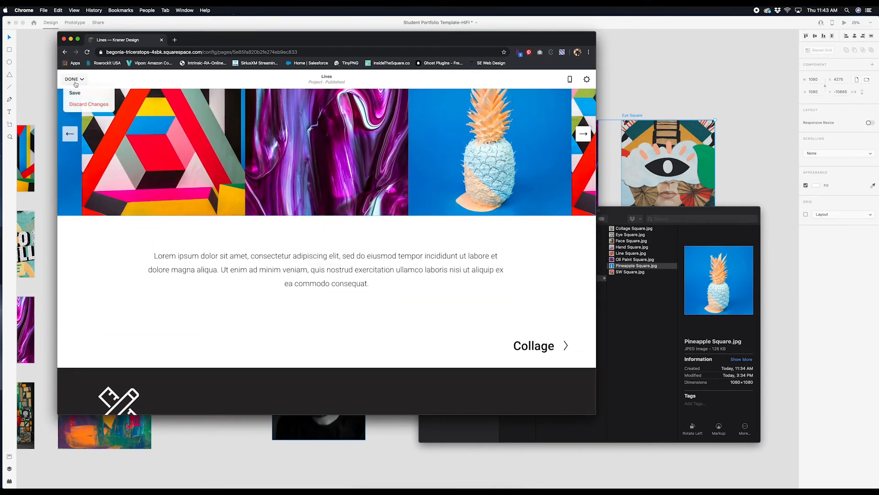
{"action": "left_click", "coordinate": [77, 96]}
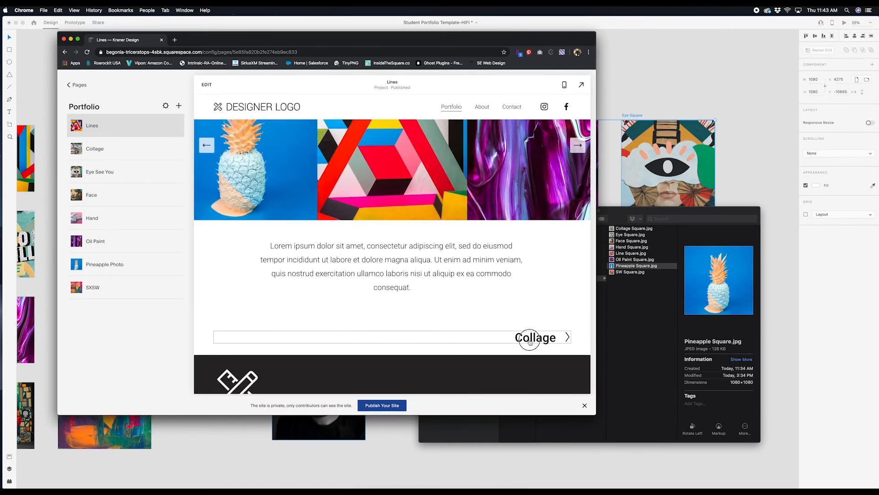
{"action": "left_click", "coordinate": [530, 341]}
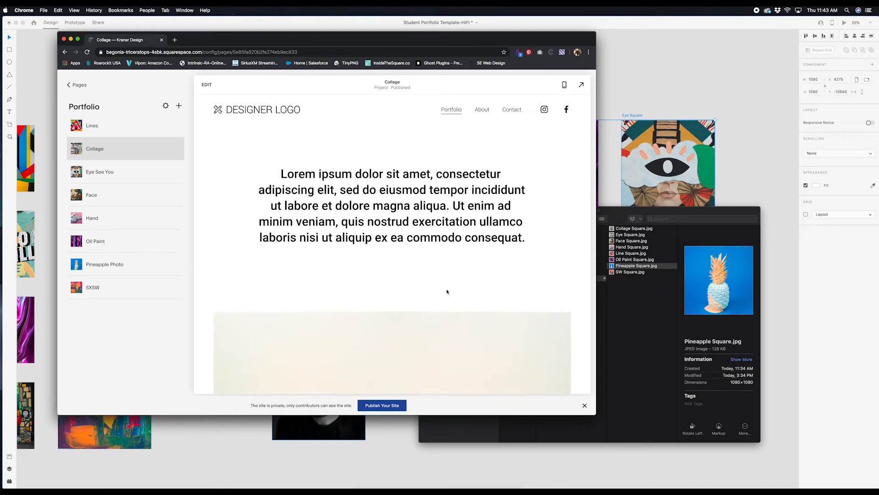
{"action": "scroll", "coordinate": [447, 291], "scroll_direction": "down", "scroll_amount": 5}
{"action": "scroll", "coordinate": [445, 291], "scroll_direction": "down", "scroll_amount": 3}
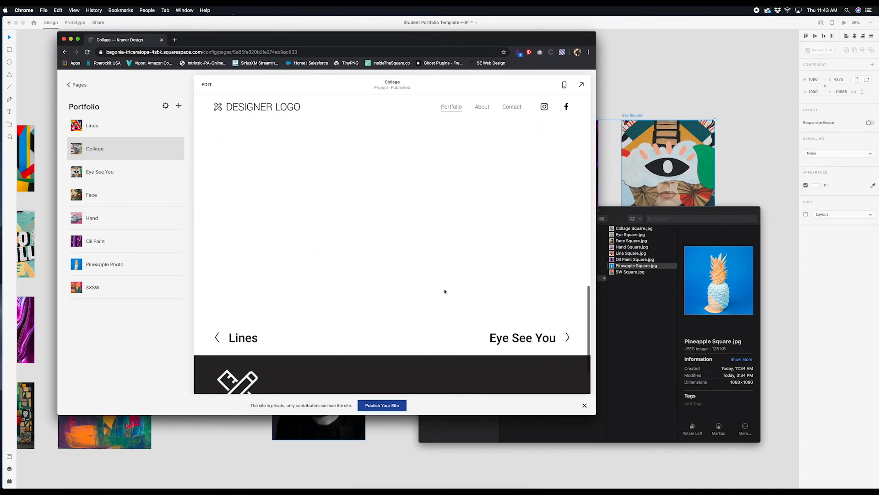
{"action": "scroll", "coordinate": [444, 292], "scroll_direction": "up", "scroll_amount": 8}
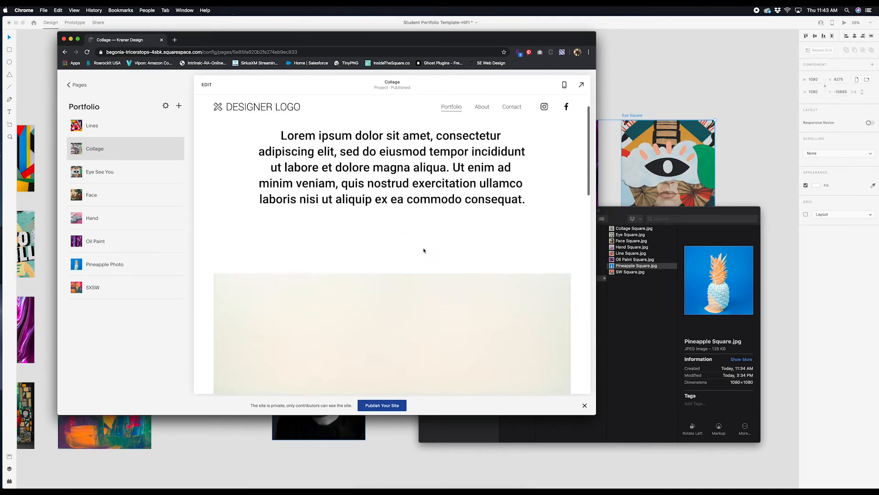
Step: Open the Collage page for editing and delete its large introductory text section above the gallery
{"action": "left_click", "coordinate": [203, 88]}
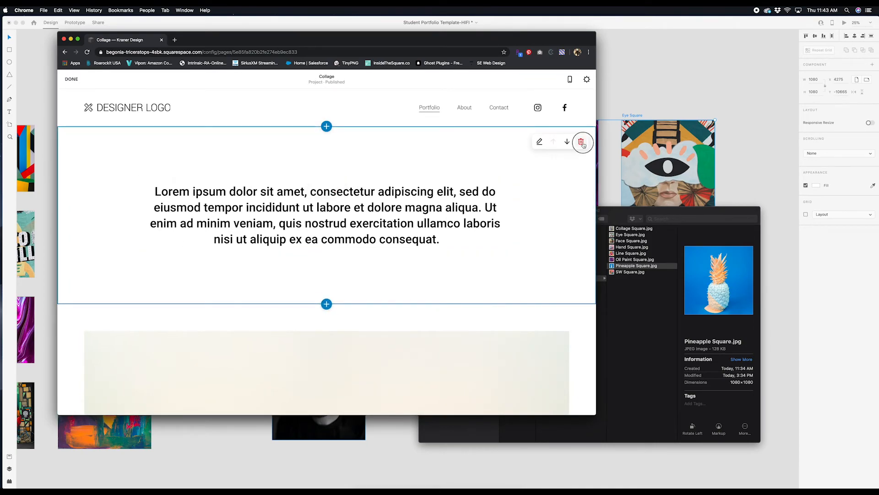
{"action": "left_click", "coordinate": [582, 142]}
{"action": "left_click", "coordinate": [352, 264]}
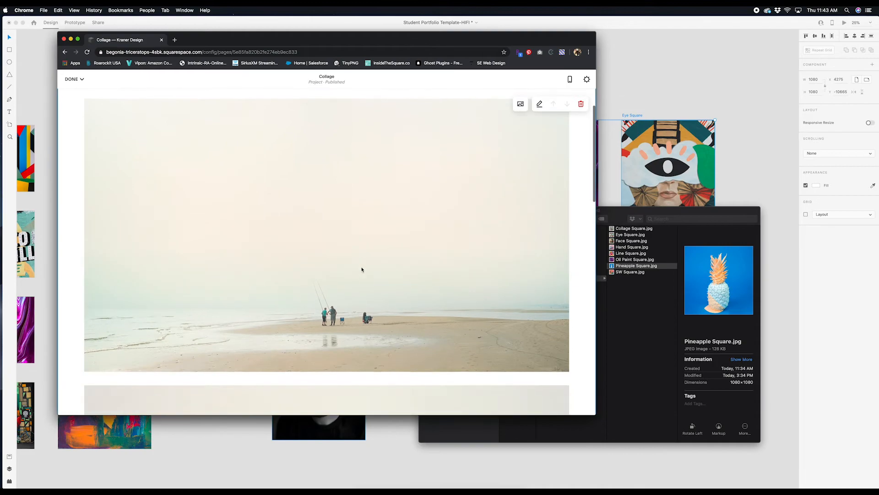
{"action": "scroll", "coordinate": [361, 270], "scroll_direction": "up", "scroll_amount": 2}
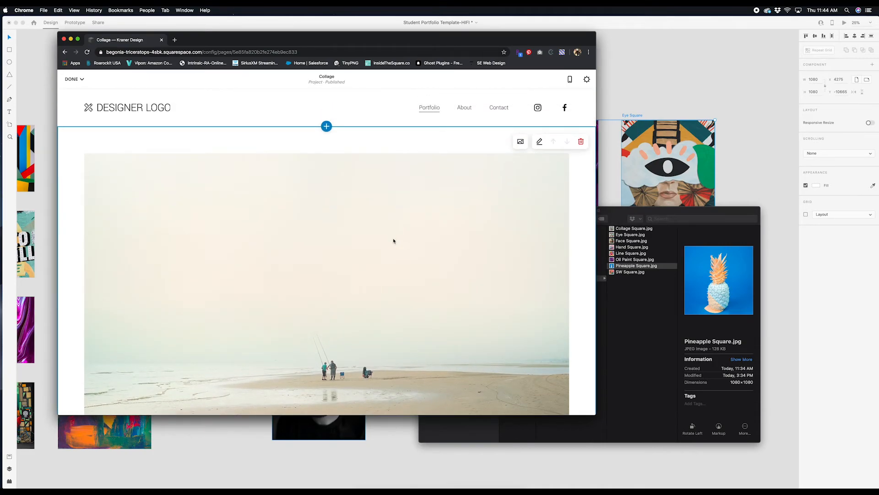
Step: Delete the Collage page's gallery section and add a Headlines section with an image to the left of its text and button
{"action": "left_click", "coordinate": [582, 142]}
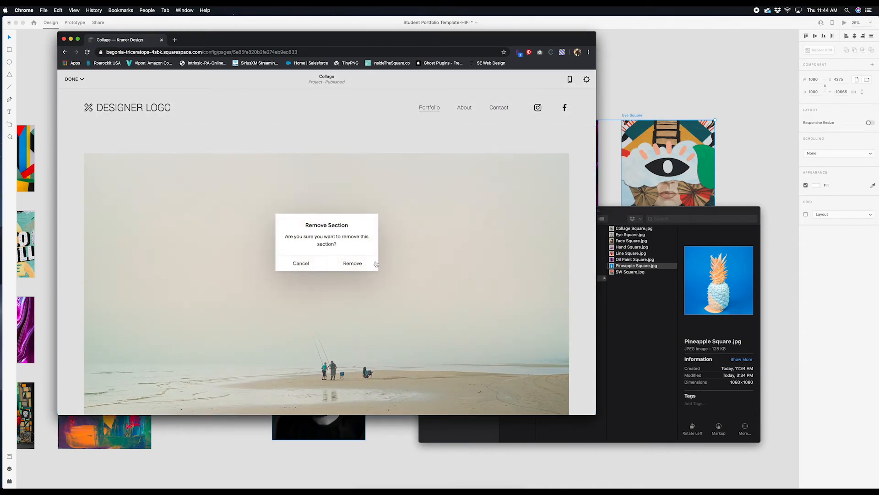
{"action": "left_click", "coordinate": [353, 263]}
{"action": "left_click", "coordinate": [326, 195]}
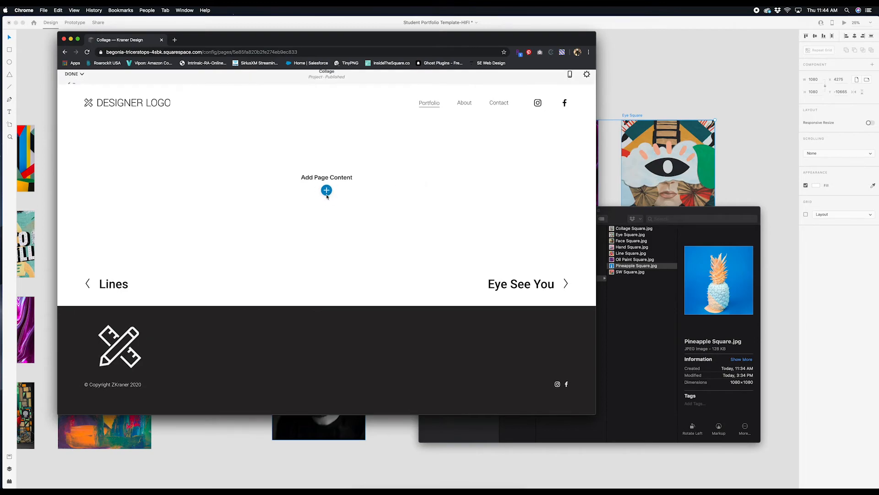
{"action": "scroll", "coordinate": [341, 278], "scroll_direction": "down", "scroll_amount": 10}
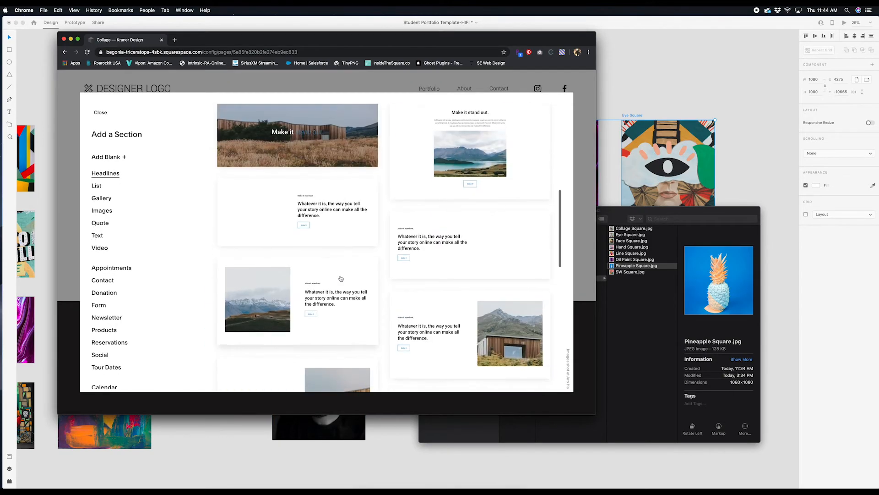
{"action": "scroll", "coordinate": [325, 261], "scroll_direction": "up", "scroll_amount": 2}
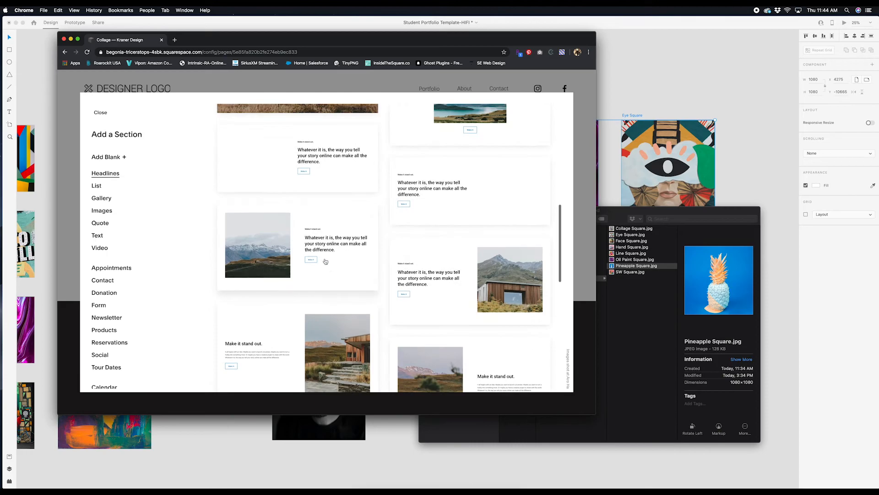
{"action": "left_click", "coordinate": [316, 249]}
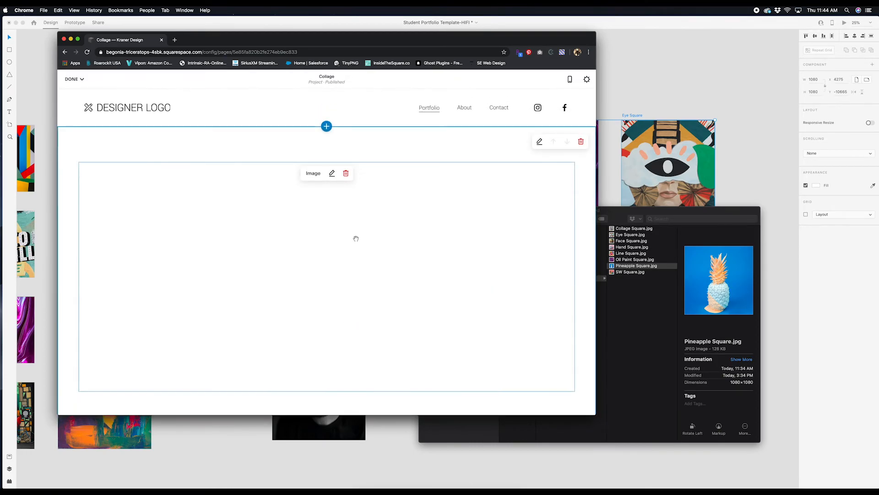
Step: Add a second Headlines section below the first, with its image to the right of the text and button
{"action": "scroll", "coordinate": [357, 272], "scroll_direction": "down", "scroll_amount": 4}
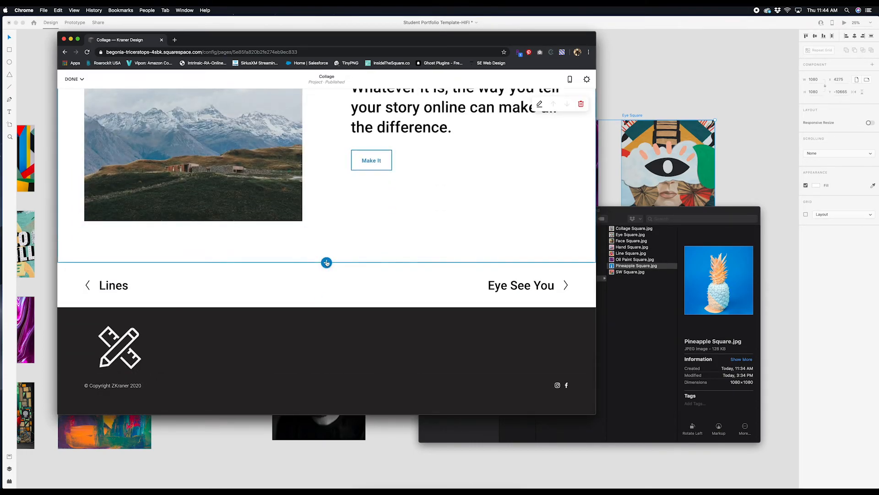
{"action": "left_click", "coordinate": [332, 265]}
{"action": "scroll", "coordinate": [424, 293], "scroll_direction": "down", "scroll_amount": 5}
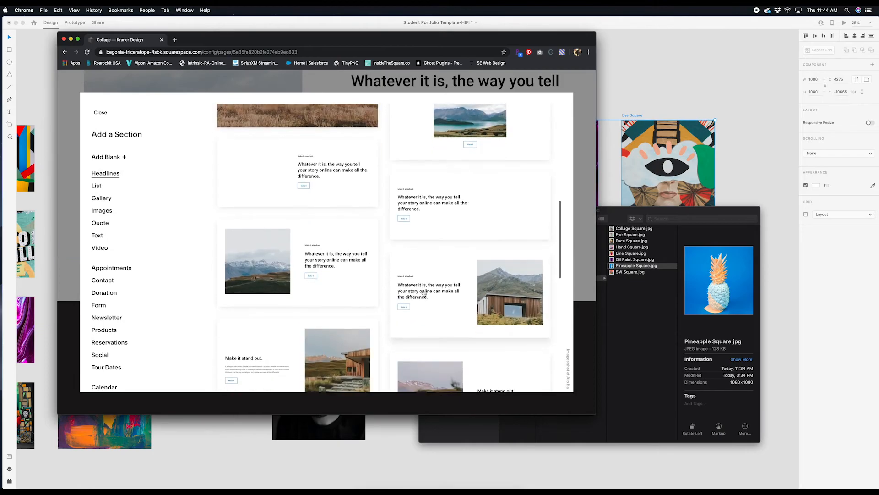
{"action": "left_click", "coordinate": [484, 258]}
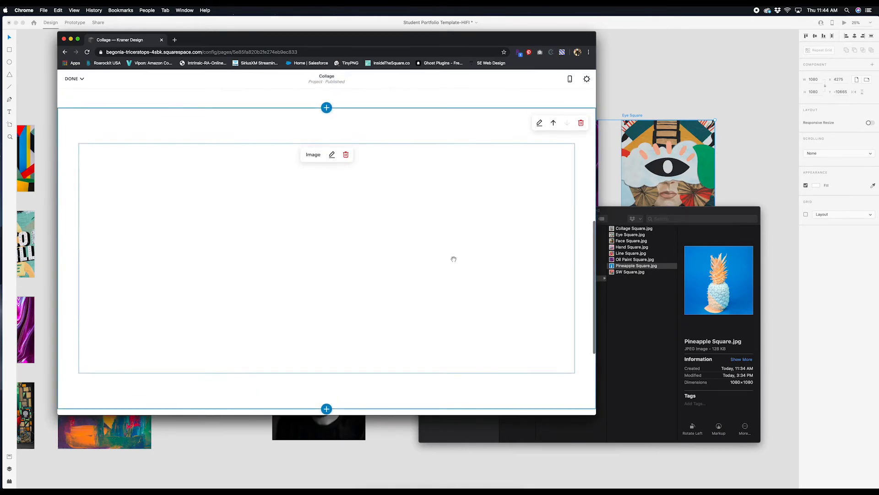
Step: Add a third Headlines section at the end of the page, with its image to the left of the text
{"action": "scroll", "coordinate": [440, 261], "scroll_direction": "down", "scroll_amount": 3}
{"action": "left_click", "coordinate": [326, 263]}
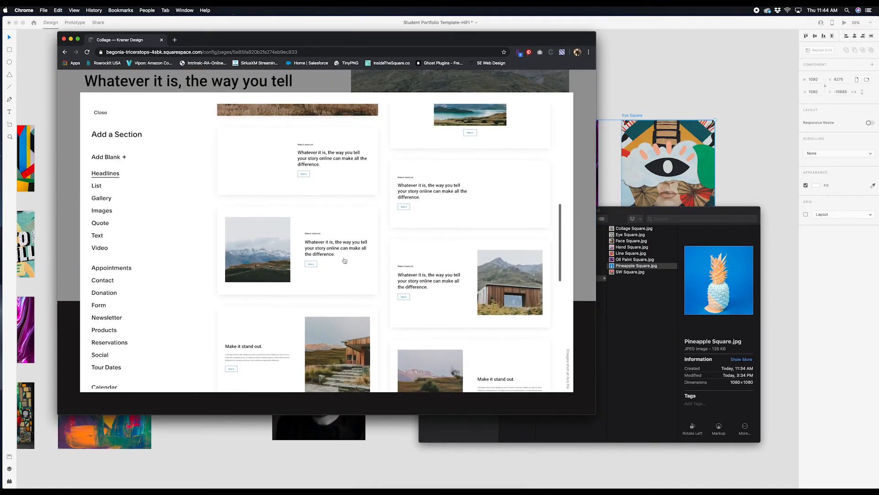
{"action": "left_click", "coordinate": [316, 251]}
{"action": "scroll", "coordinate": [389, 260], "scroll_direction": "up", "scroll_amount": 1}
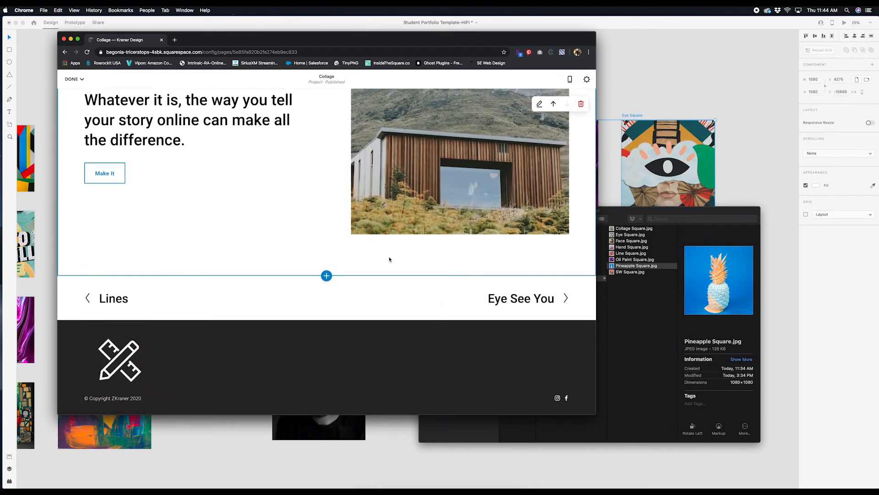
Step: Set the section height of the second and third sections to S and save the Collage page
{"action": "scroll", "coordinate": [393, 257], "scroll_direction": "up", "scroll_amount": 5}
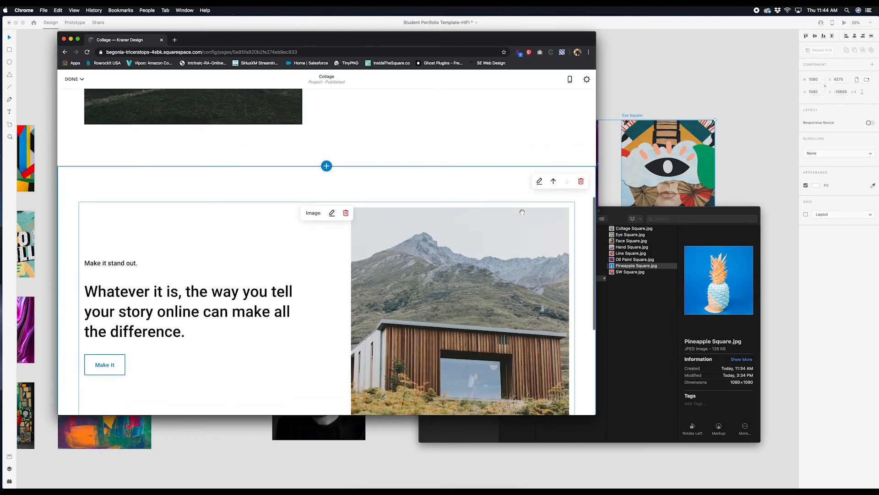
{"action": "left_click", "coordinate": [539, 181]}
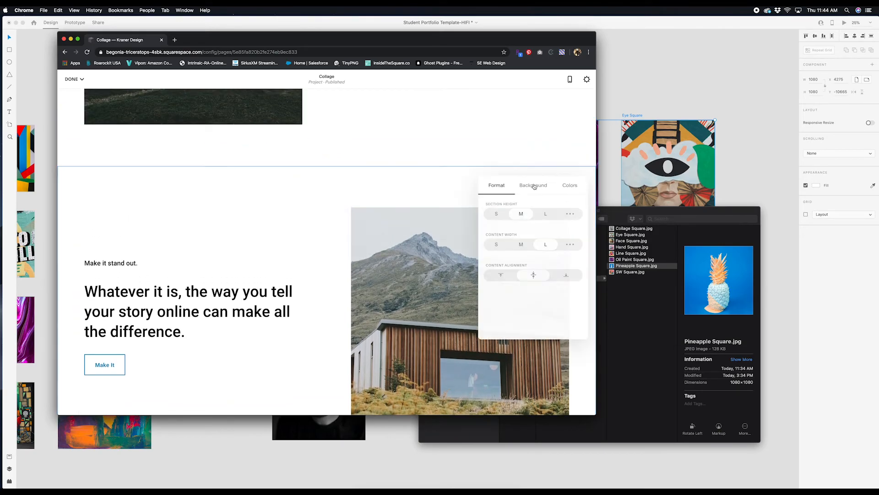
{"action": "left_click", "coordinate": [498, 216]}
{"action": "scroll", "coordinate": [442, 166], "scroll_direction": "up", "scroll_amount": 6}
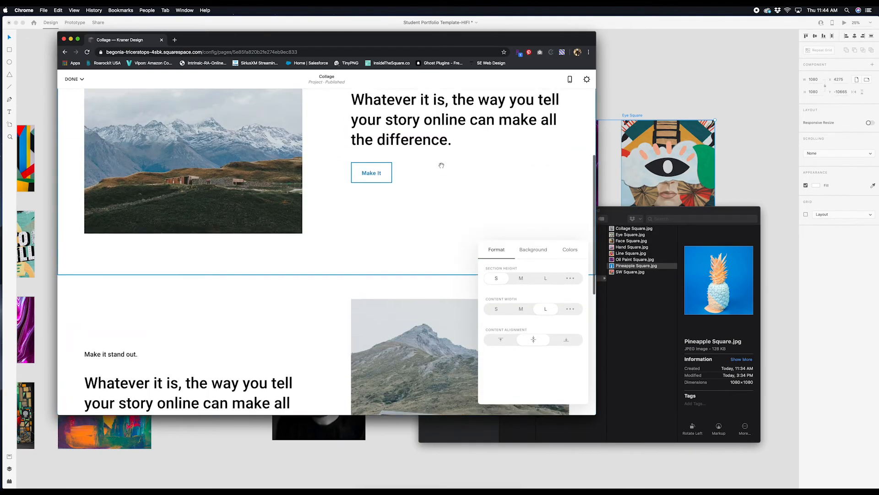
{"action": "scroll", "coordinate": [442, 166], "scroll_direction": "down", "scroll_amount": 12}
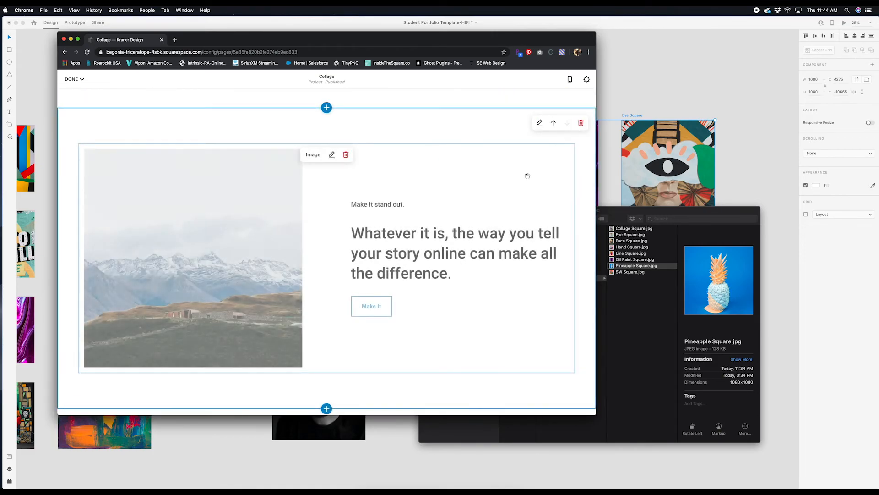
{"action": "left_click", "coordinate": [540, 126]}
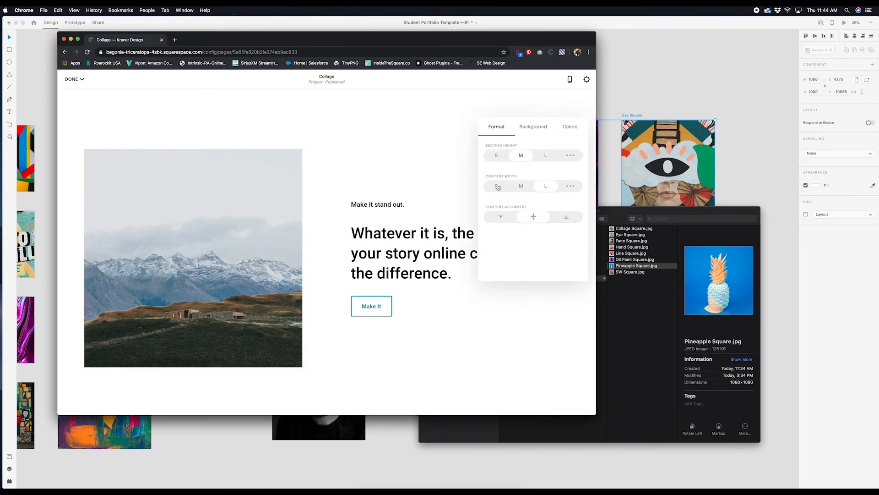
{"action": "left_click", "coordinate": [499, 155]}
{"action": "left_click", "coordinate": [527, 311]}
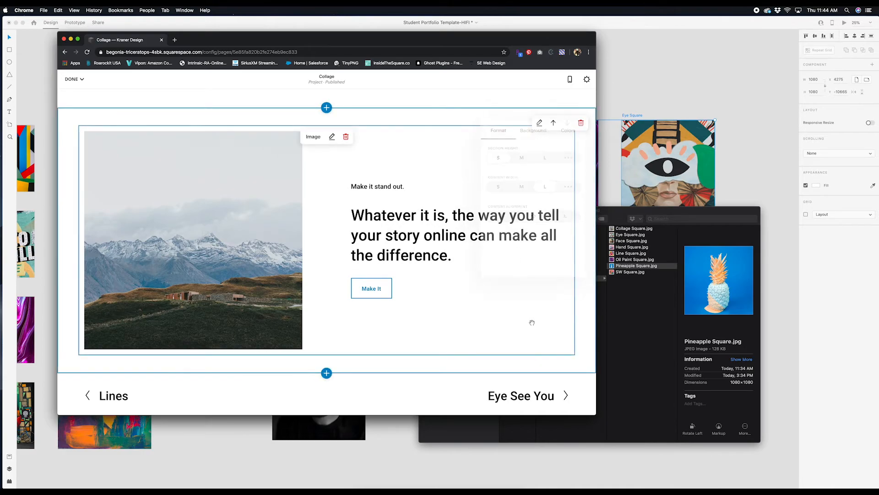
{"action": "left_click", "coordinate": [72, 79]}
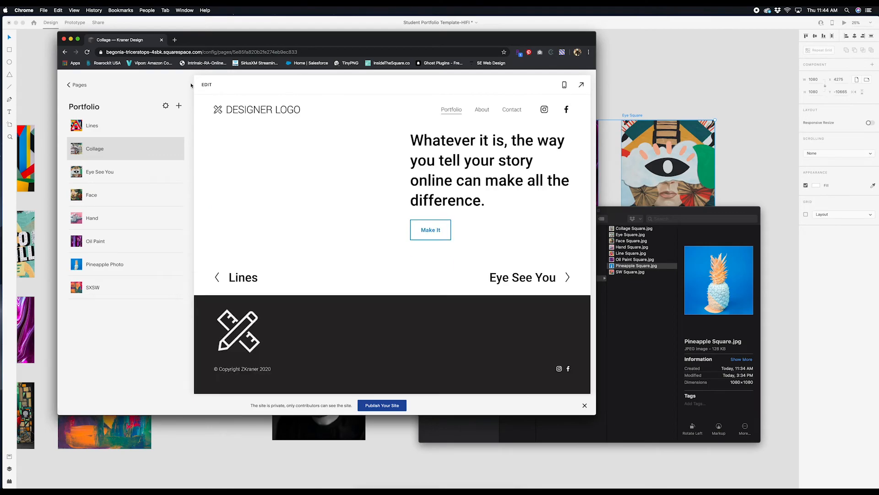
Step: Reopen the Collage page for editing and replace the first section's image with the imported Pineapple Square.jpg
{"action": "left_click", "coordinate": [205, 84]}
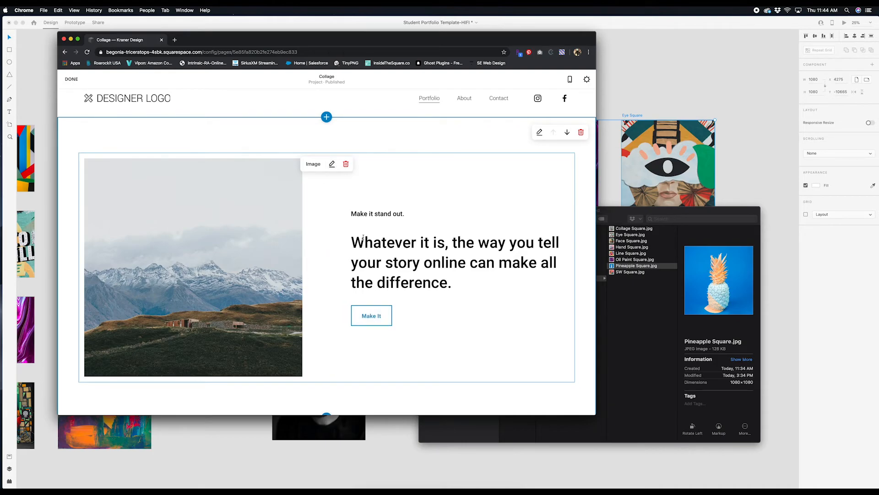
{"action": "left_click", "coordinate": [331, 164]}
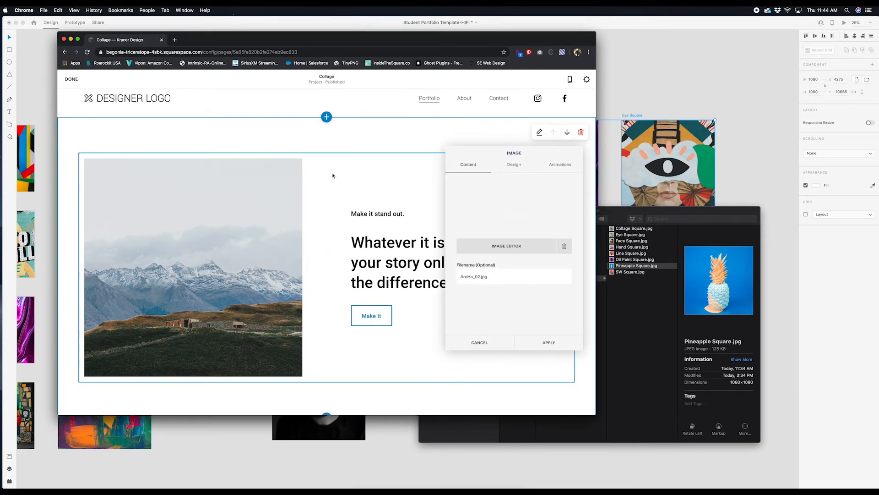
{"action": "left_click", "coordinate": [559, 247]}
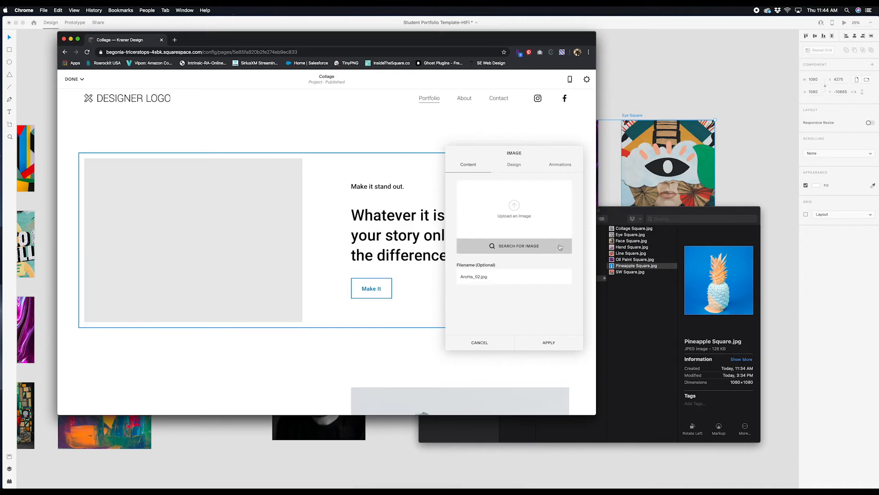
{"action": "left_click", "coordinate": [515, 250]}
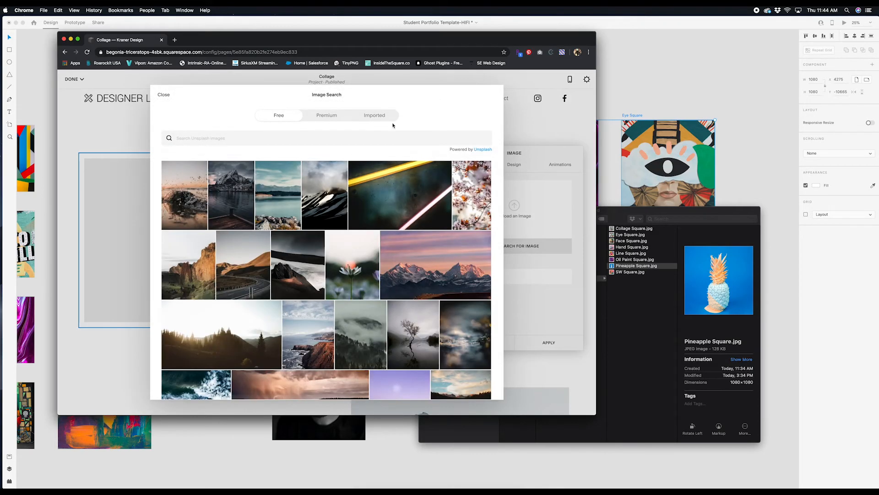
{"action": "left_click", "coordinate": [385, 118]}
{"action": "left_click", "coordinate": [204, 175]}
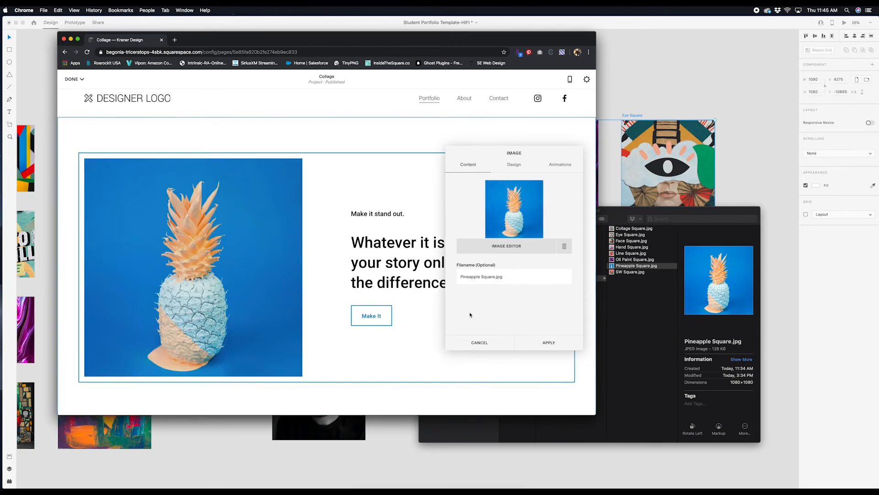
{"action": "left_click", "coordinate": [548, 342]}
Step: Replace the second section's image with the imported Oil Paint Square.jpg
{"action": "scroll", "coordinate": [394, 338], "scroll_direction": "down", "scroll_amount": 5}
{"action": "scroll", "coordinate": [394, 340], "scroll_direction": "down", "scroll_amount": 1}
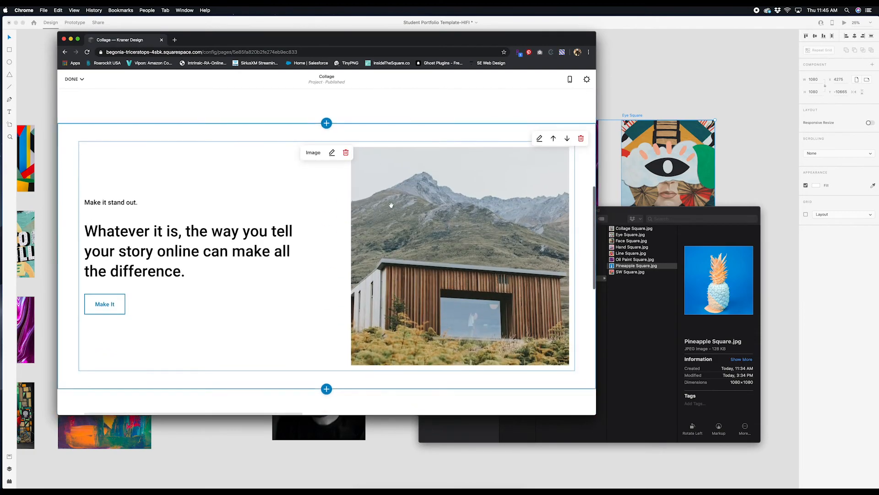
{"action": "left_click", "coordinate": [332, 152]}
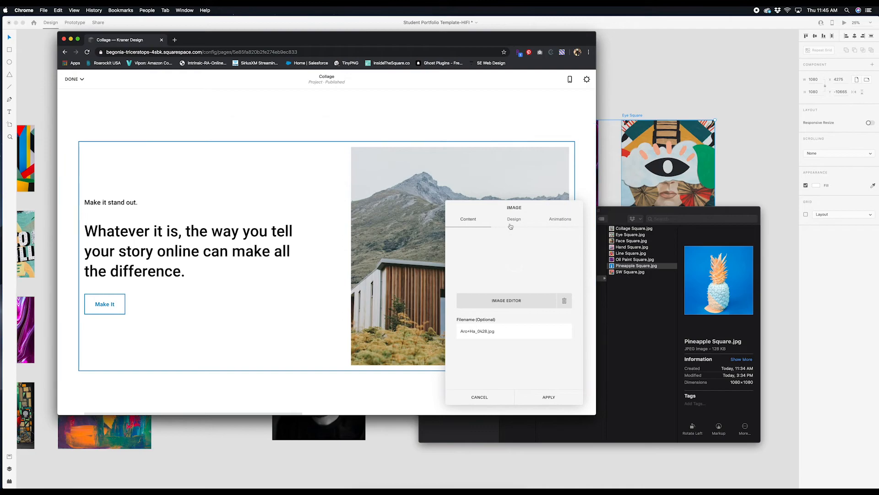
{"action": "left_click", "coordinate": [557, 306]}
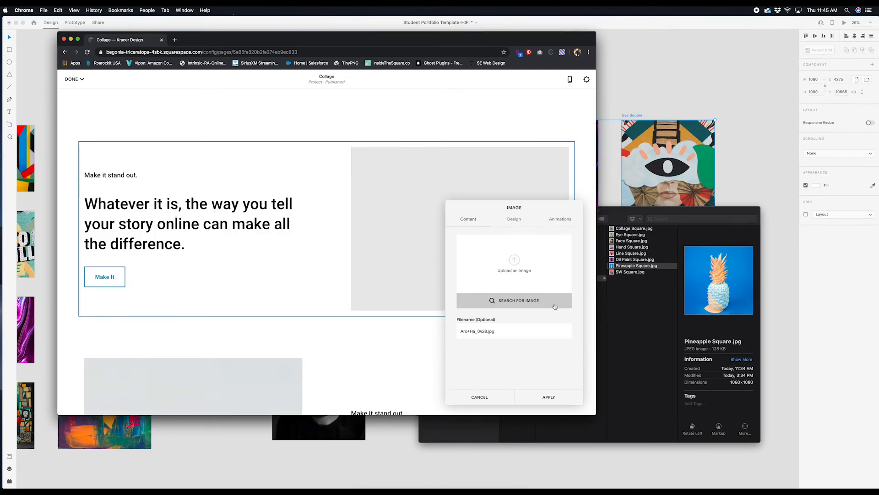
{"action": "left_click", "coordinate": [547, 302]}
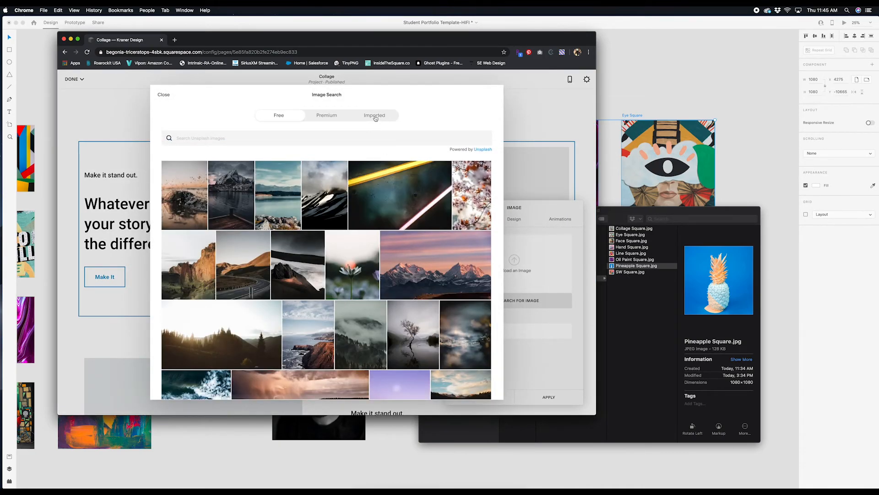
{"action": "left_click", "coordinate": [375, 116]}
{"action": "left_click", "coordinate": [314, 182]}
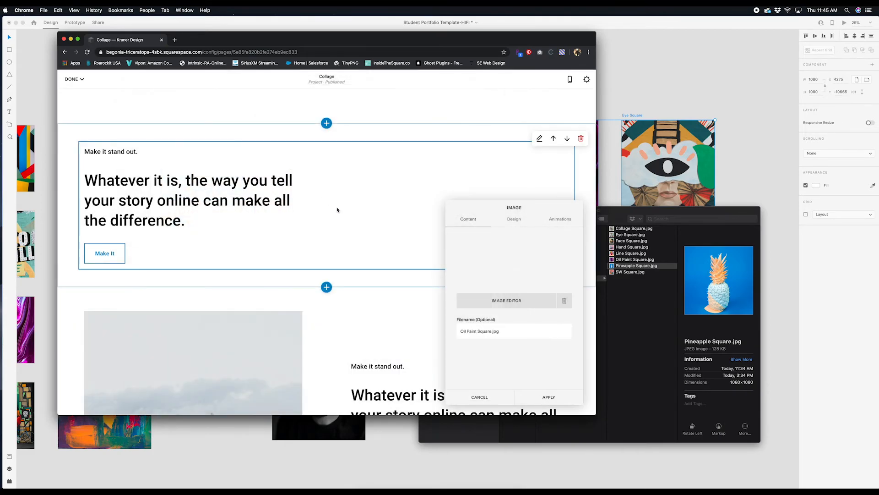
{"action": "left_click", "coordinate": [557, 400]}
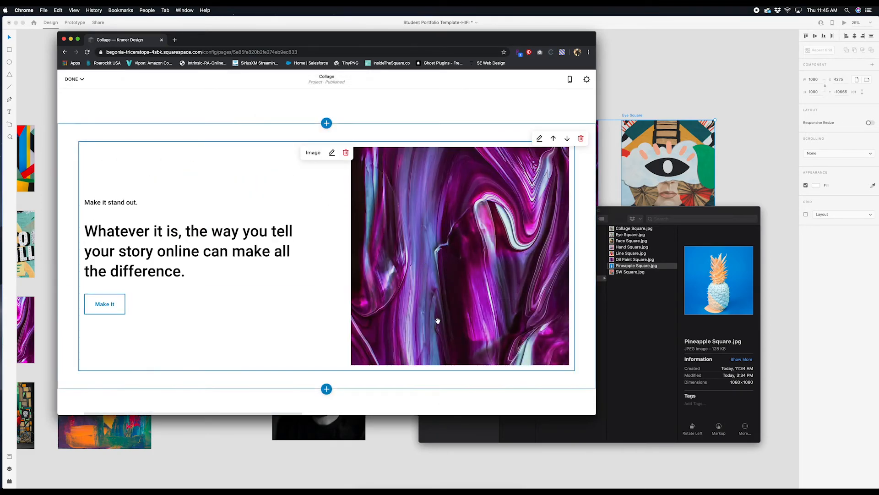
Step: Replace the third section's image with the imported Line Square.jpg and return to the first section
{"action": "scroll", "coordinate": [435, 319], "scroll_direction": "down", "scroll_amount": 5}
{"action": "left_click", "coordinate": [332, 188]}
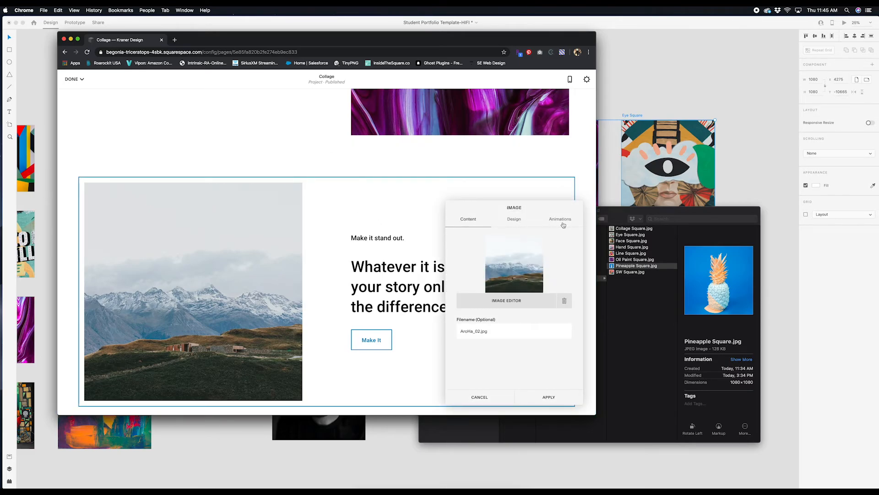
{"action": "left_click", "coordinate": [564, 300]}
{"action": "left_click", "coordinate": [543, 280]}
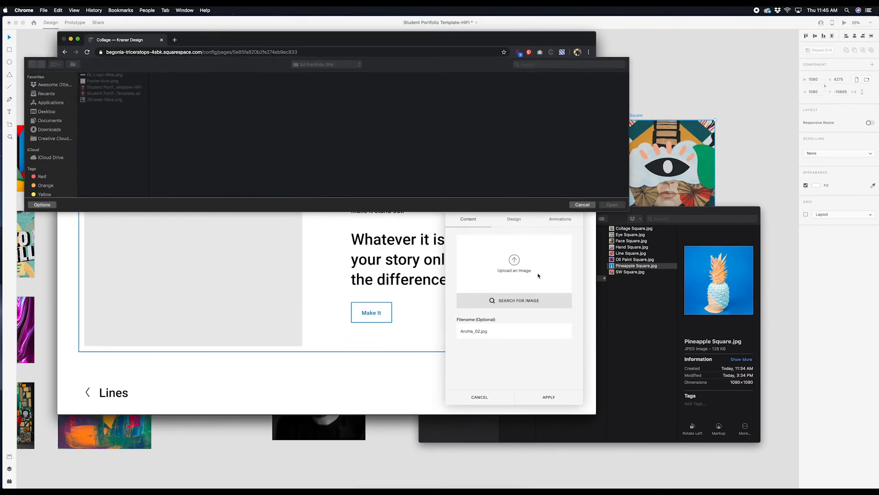
{"action": "left_click", "coordinate": [583, 204]}
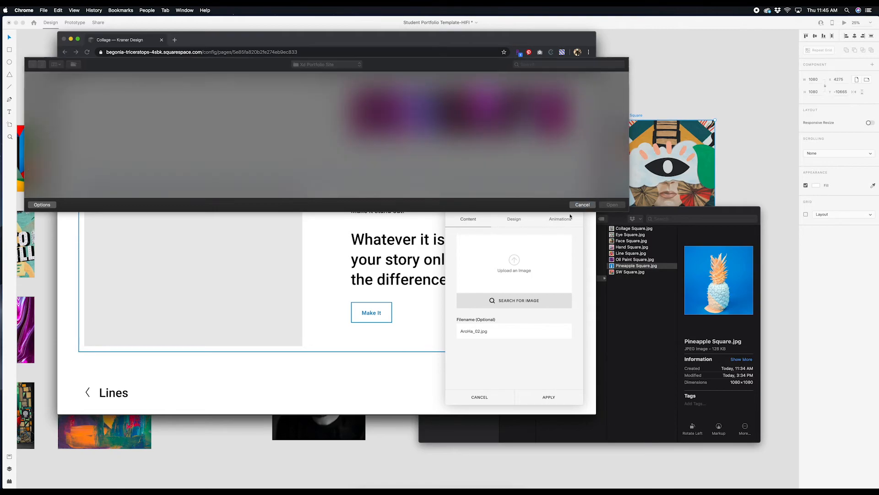
{"action": "left_click", "coordinate": [515, 300]}
{"action": "left_click", "coordinate": [371, 115]}
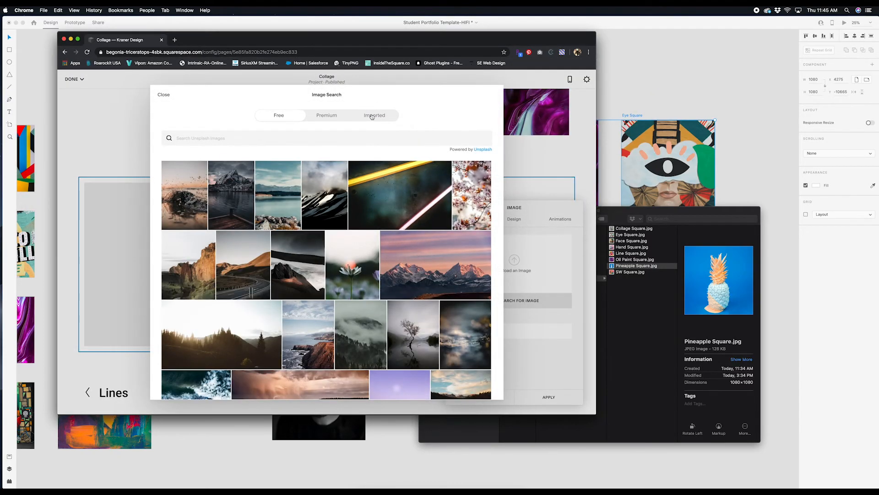
{"action": "left_click", "coordinate": [362, 170]}
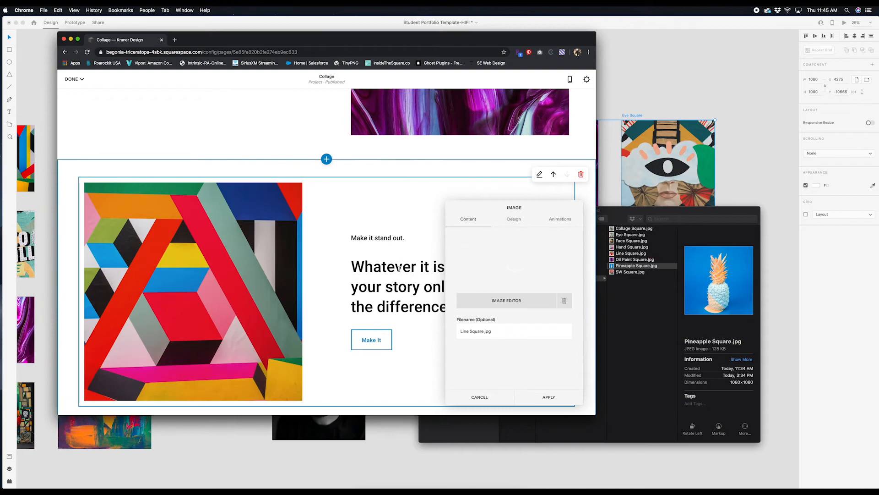
{"action": "left_click", "coordinate": [541, 396]}
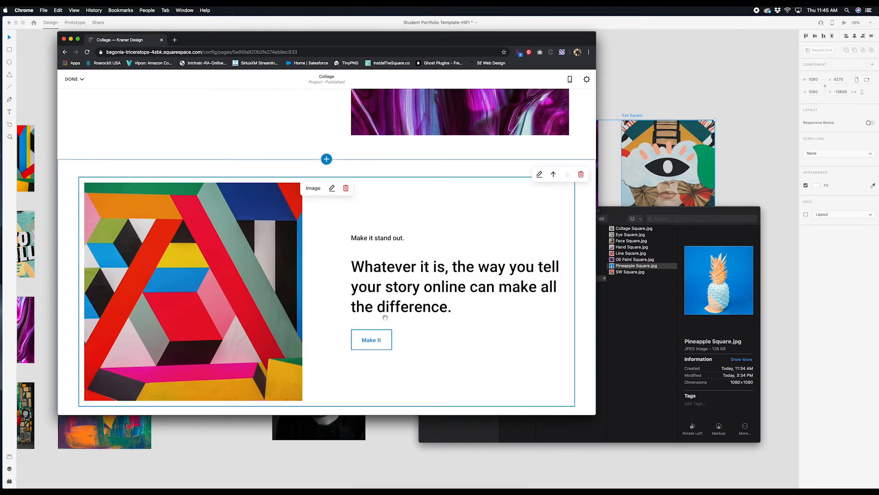
{"action": "scroll", "coordinate": [385, 318], "scroll_direction": "up", "scroll_amount": 10}
{"action": "scroll", "coordinate": [386, 318], "scroll_direction": "up", "scroll_amount": 3}
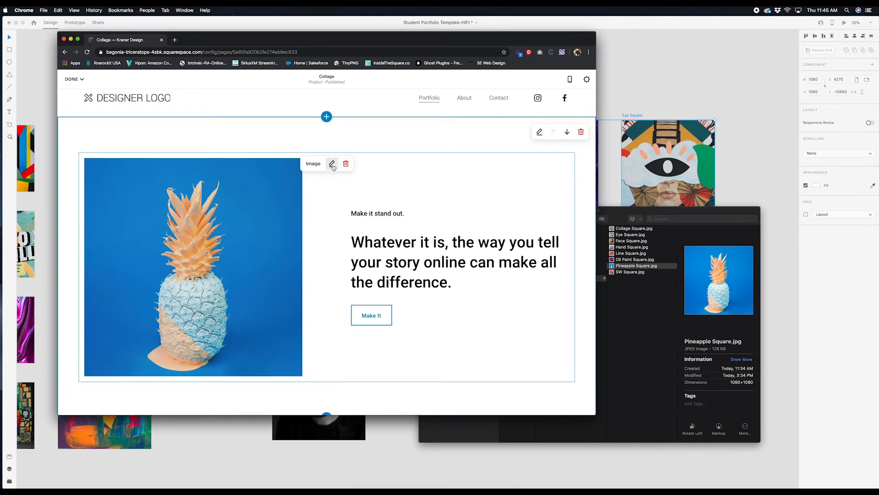
{"action": "left_click", "coordinate": [332, 164]}
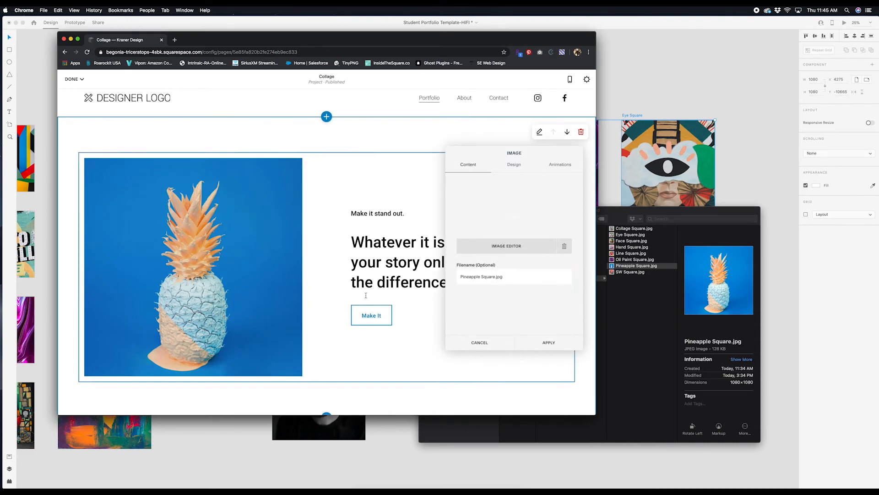
{"action": "left_click", "coordinate": [476, 342]}
{"action": "left_click", "coordinate": [385, 263]}
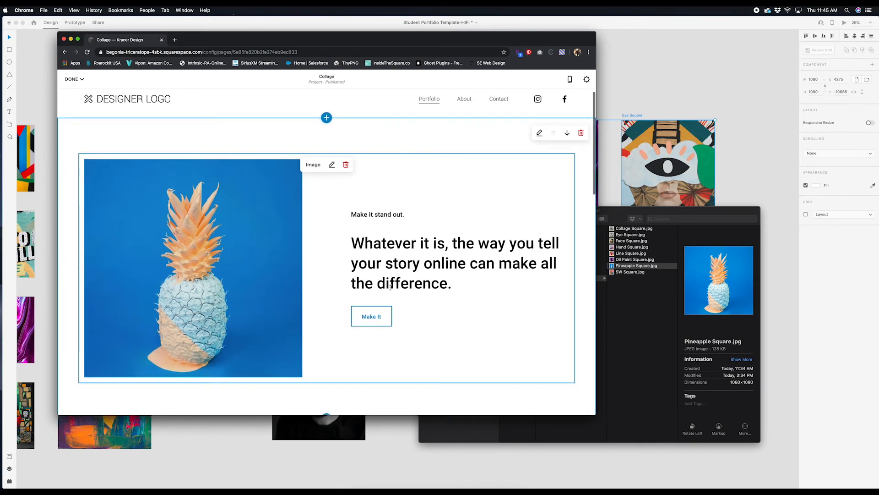
{"action": "left_click_drag", "start_coordinate": [376, 283], "coordinate": [406, 316]}
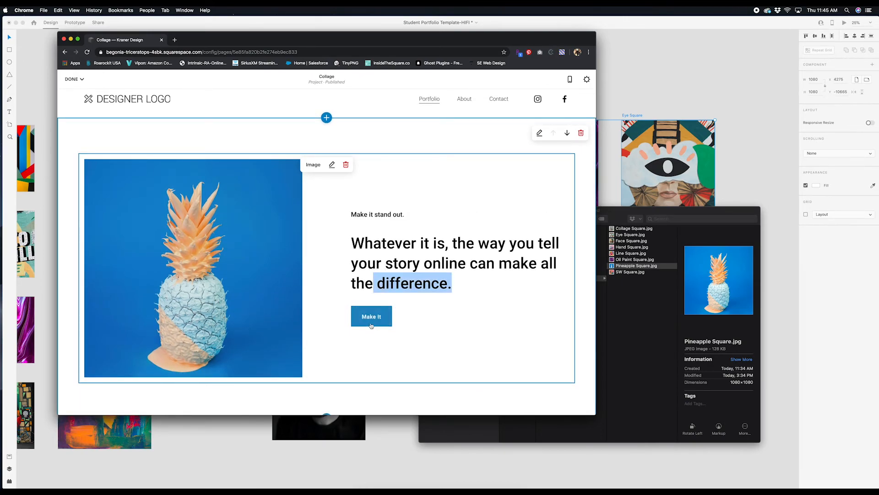
Step: Remove the button from the first section's pineapple image block by setting its image link to None, and apply the change
{"action": "left_click", "coordinate": [335, 165]}
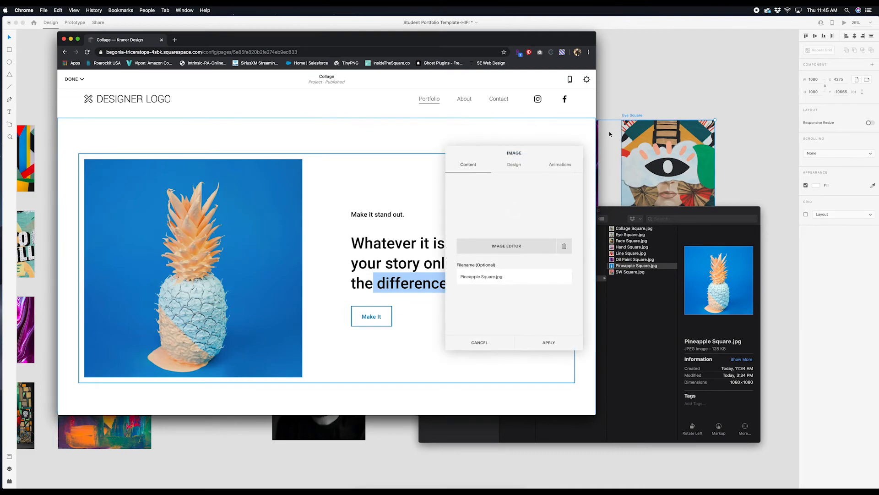
{"action": "left_click", "coordinate": [516, 166]}
{"action": "scroll", "coordinate": [516, 275], "scroll_direction": "down", "scroll_amount": 3}
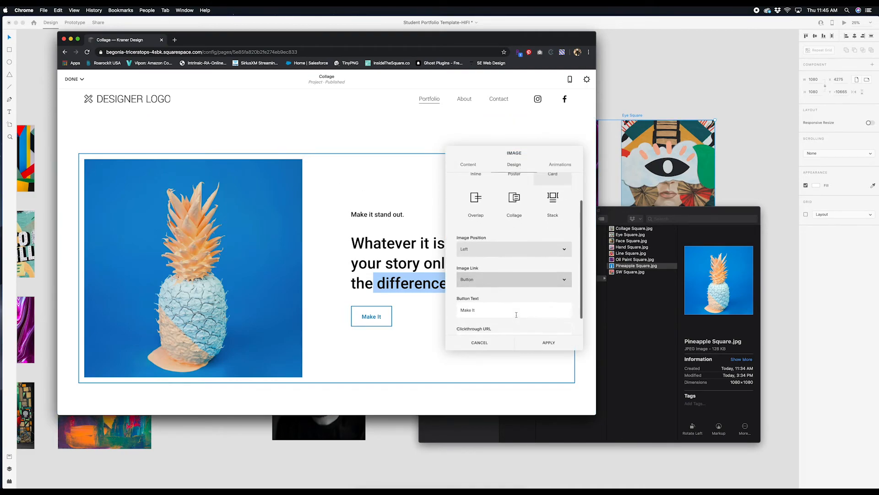
{"action": "left_click", "coordinate": [501, 274]}
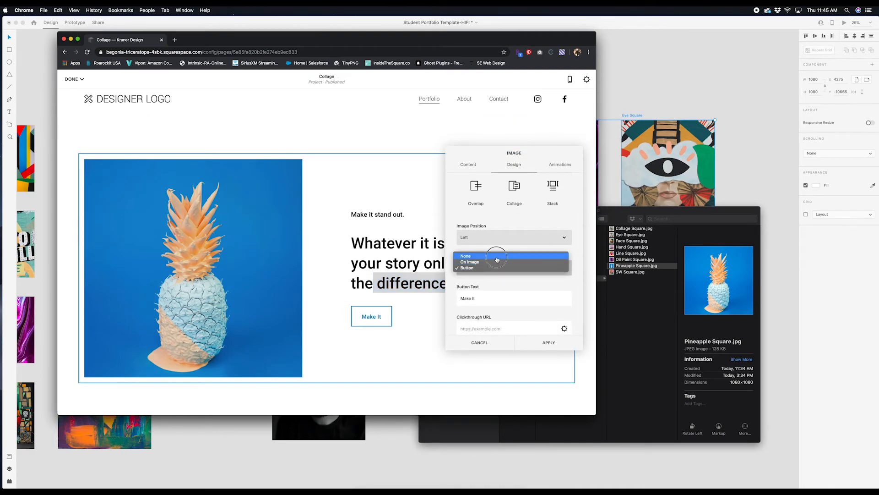
{"action": "left_click", "coordinate": [498, 252]}
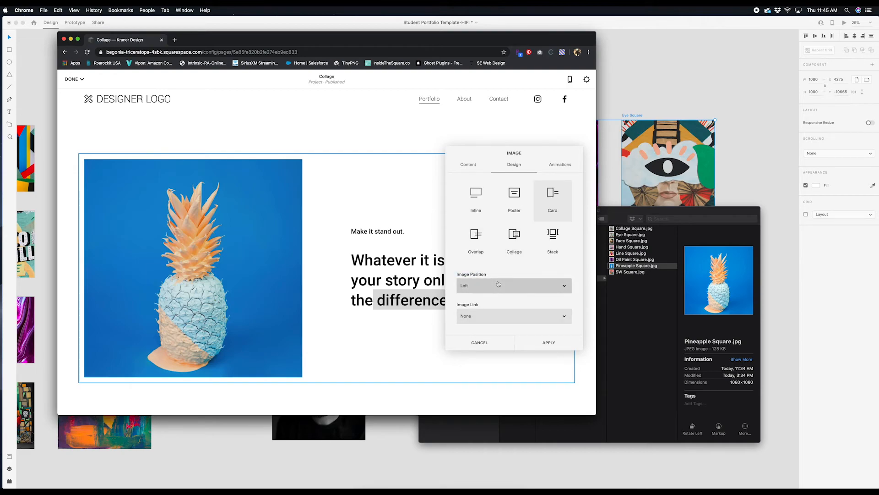
{"action": "left_click", "coordinate": [541, 343]}
Step: Save the Collage page, leave editing and review its alternating image-and-text sections in the preview
{"action": "left_click", "coordinate": [369, 233]}
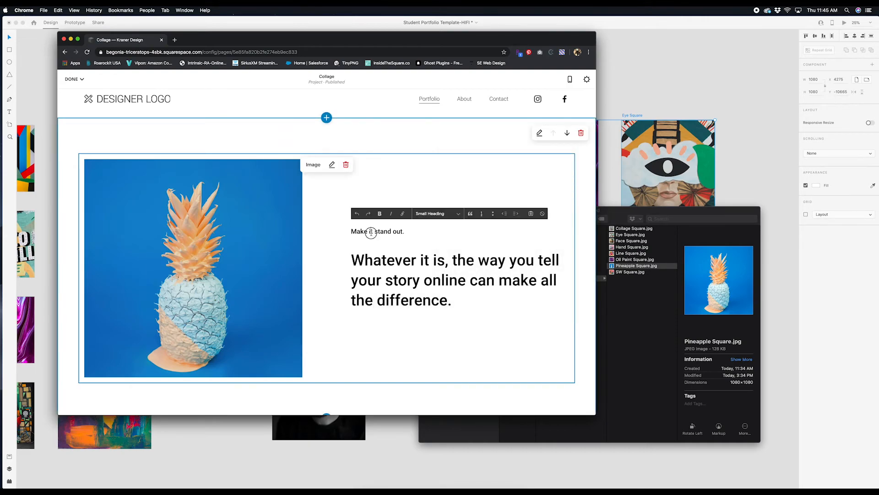
{"action": "triple_click", "coordinate": [371, 232]}
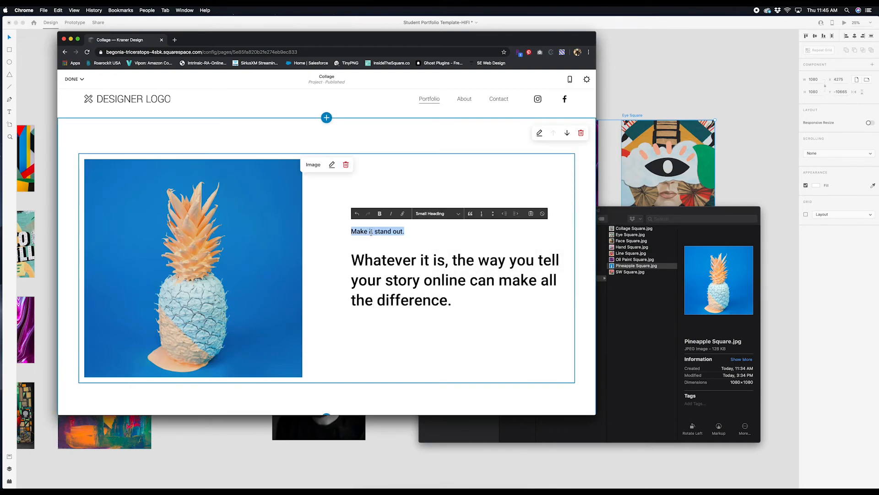
{"action": "triple_click", "coordinate": [369, 284]}
{"action": "scroll", "coordinate": [327, 312], "scroll_direction": "up", "scroll_amount": 10}
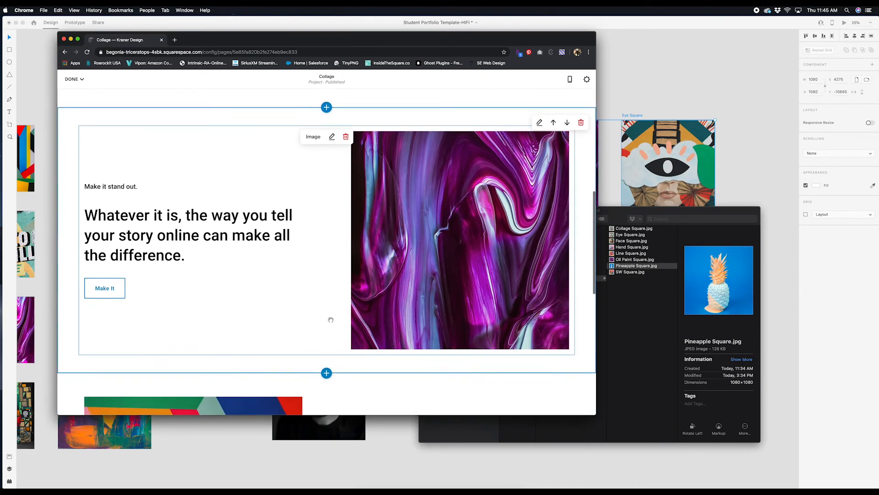
{"action": "scroll", "coordinate": [334, 302], "scroll_direction": "down", "scroll_amount": 4}
{"action": "scroll", "coordinate": [339, 296], "scroll_direction": "up", "scroll_amount": 10}
{"action": "left_click", "coordinate": [73, 79]}
{"action": "left_click", "coordinate": [81, 93]}
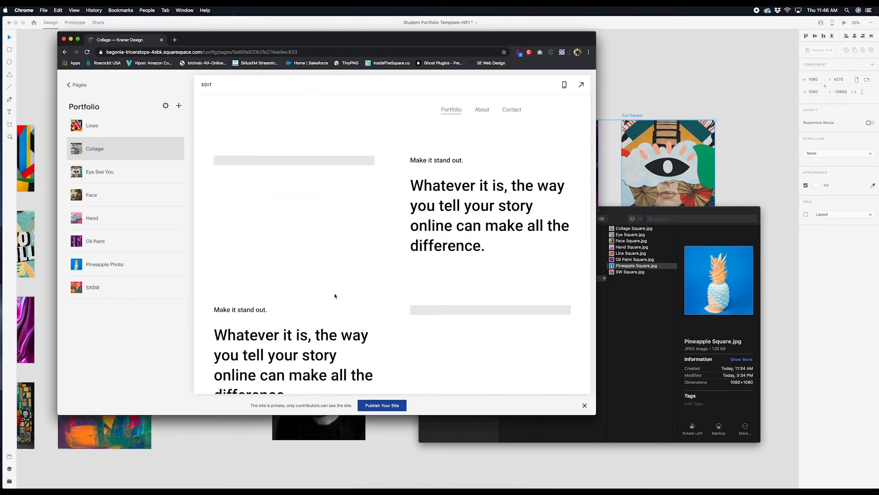
{"action": "scroll", "coordinate": [334, 297], "scroll_direction": "down", "scroll_amount": 5}
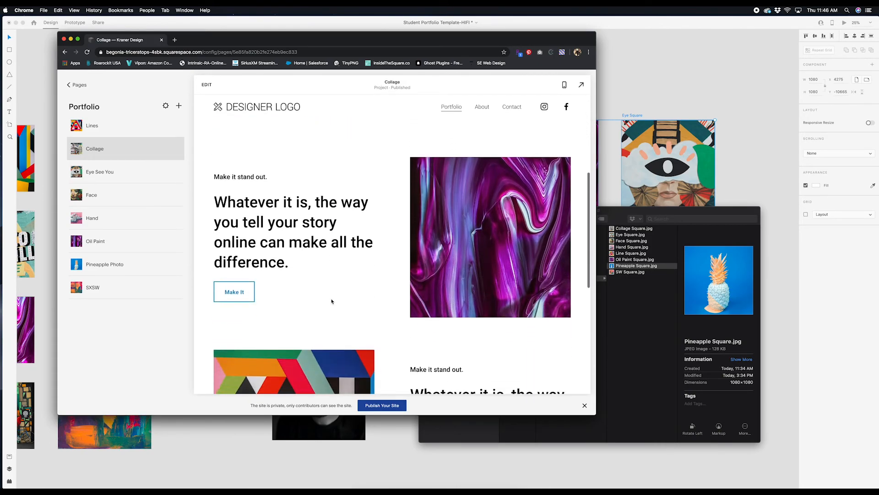
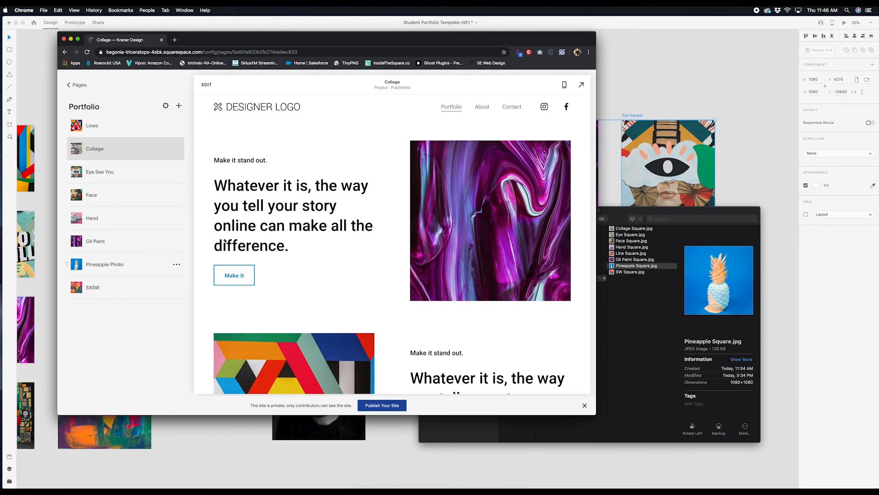
Step: Open the Lines project and advance through the images in its gallery carousel
{"action": "left_click", "coordinate": [118, 130]}
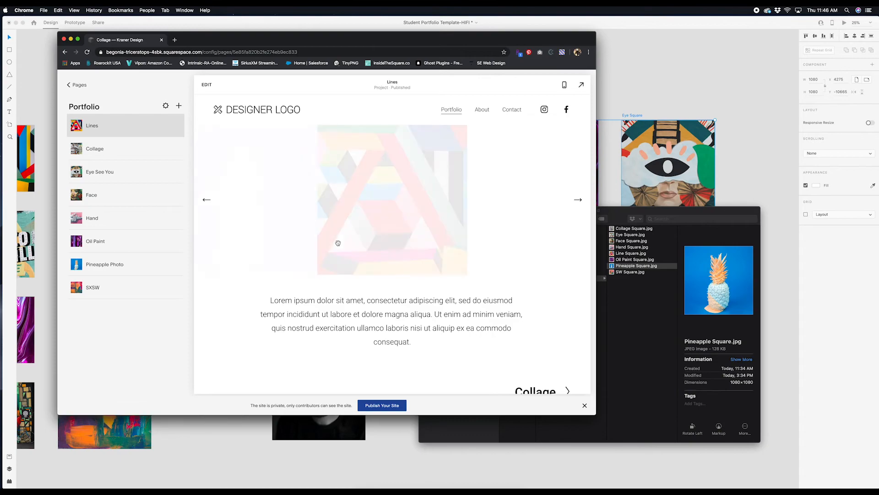
{"action": "scroll", "coordinate": [338, 242], "scroll_direction": "down", "scroll_amount": 5}
{"action": "scroll", "coordinate": [349, 246], "scroll_direction": "up", "scroll_amount": 5}
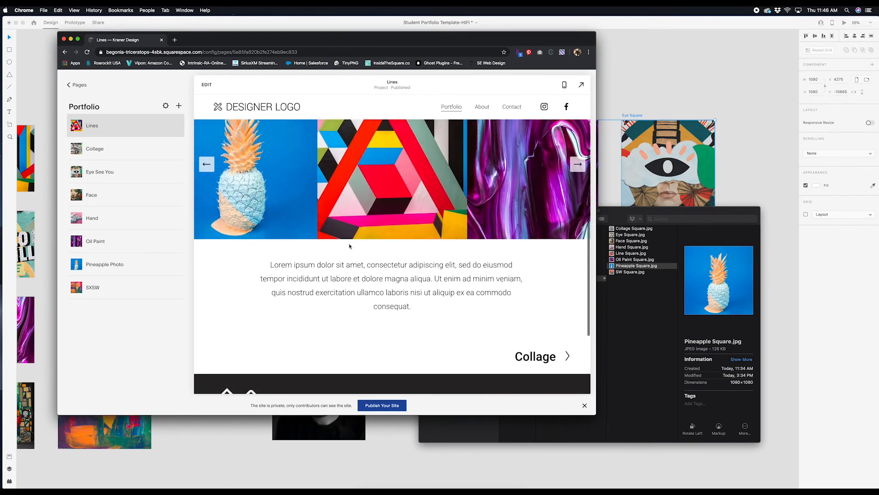
{"action": "left_click", "coordinate": [576, 201]}
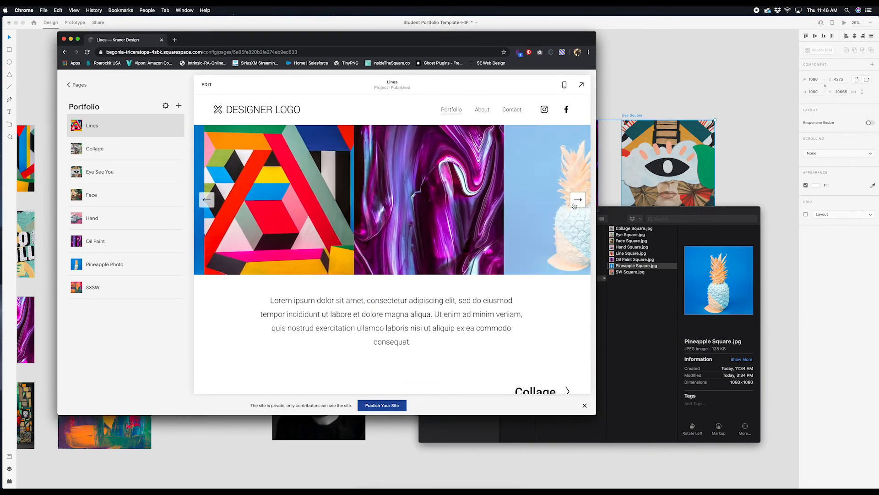
{"action": "left_click", "coordinate": [574, 205]}
{"action": "left_click", "coordinate": [575, 205]}
{"action": "left_click", "coordinate": [575, 205]}
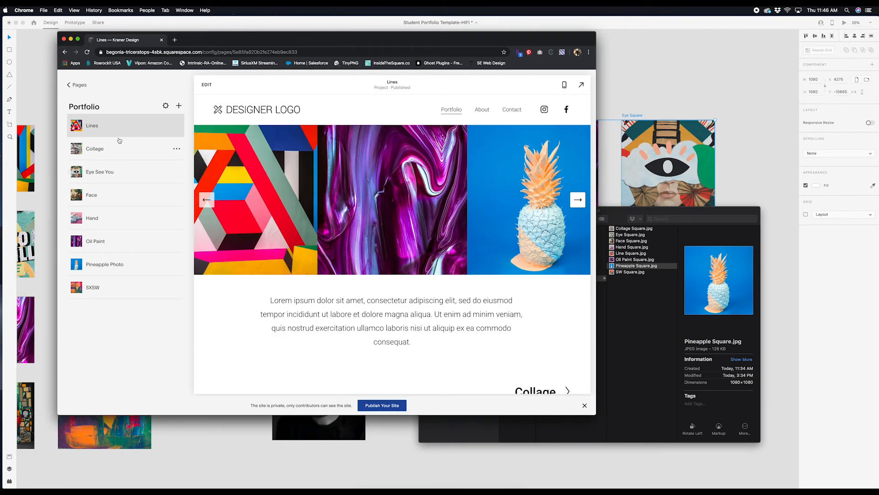
Step: Open the Lines project's settings to review its general options, and close them
{"action": "left_click", "coordinate": [177, 126]}
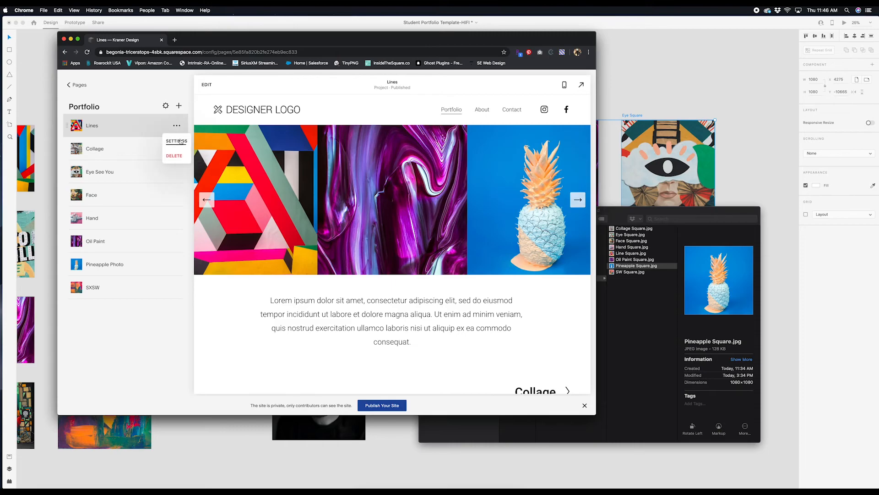
{"action": "left_click", "coordinate": [177, 141]}
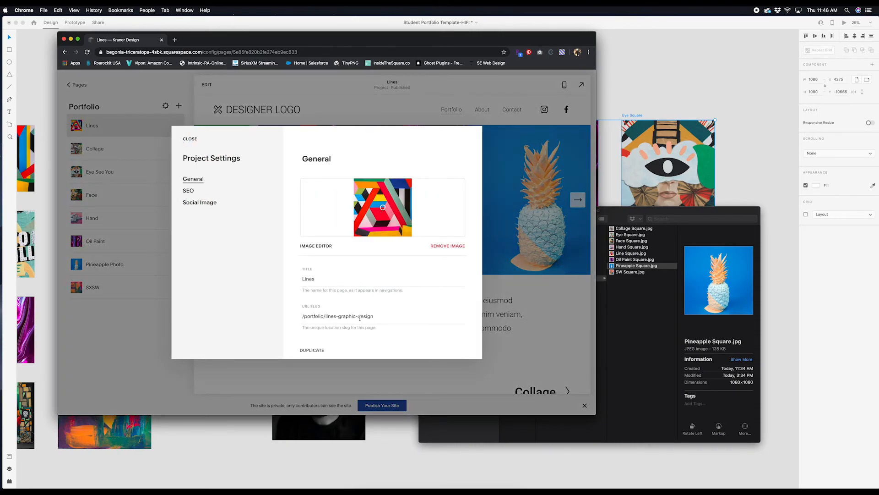
{"action": "left_click", "coordinate": [188, 139]}
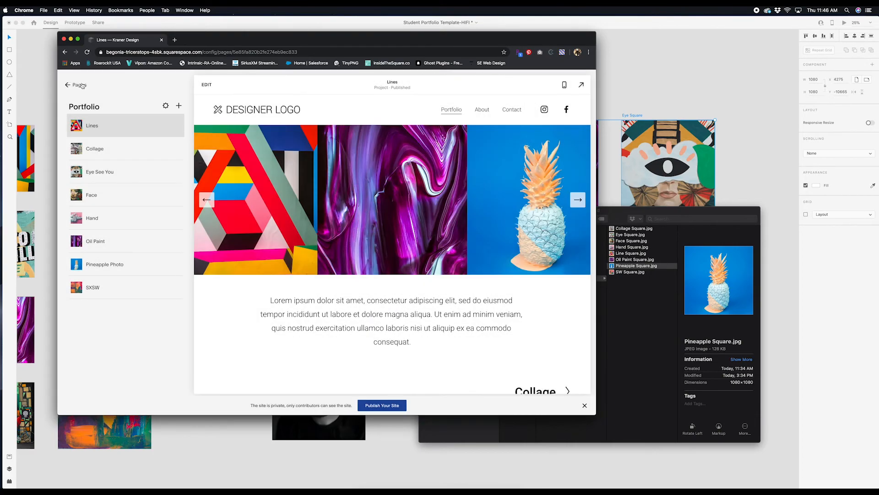
Step: Review the Portfolio overview page in the expanded preview from the first project row to the footer, and return to the site editor
{"action": "left_click", "coordinate": [580, 85]}
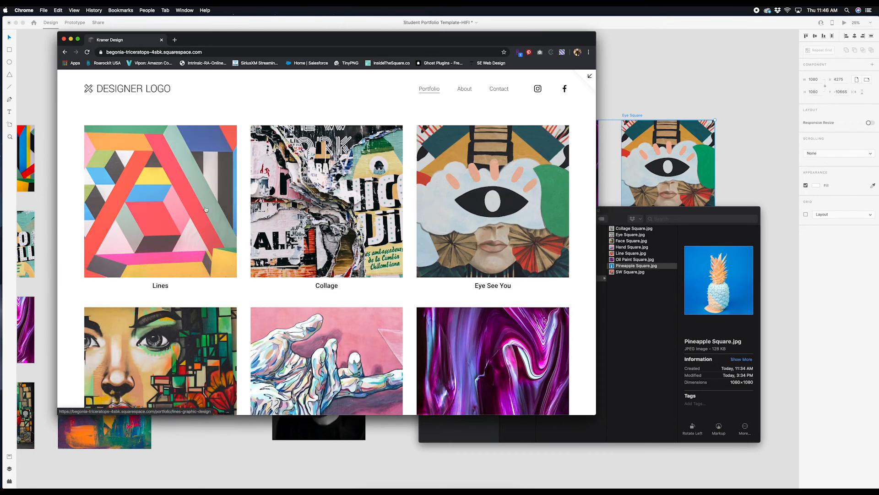
{"action": "scroll", "coordinate": [417, 335], "scroll_direction": "down", "scroll_amount": 5}
{"action": "scroll", "coordinate": [410, 332], "scroll_direction": "down", "scroll_amount": 3}
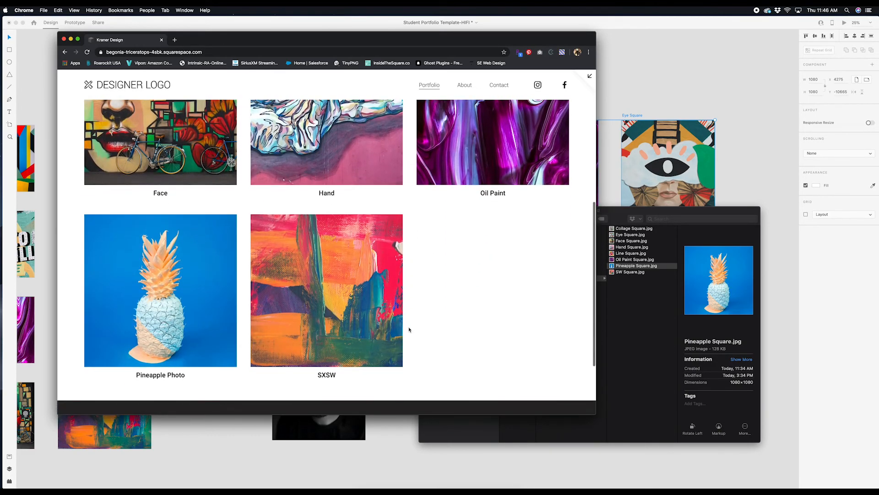
{"action": "scroll", "coordinate": [409, 329], "scroll_direction": "up", "scroll_amount": 5}
{"action": "scroll", "coordinate": [409, 330], "scroll_direction": "up", "scroll_amount": 3}
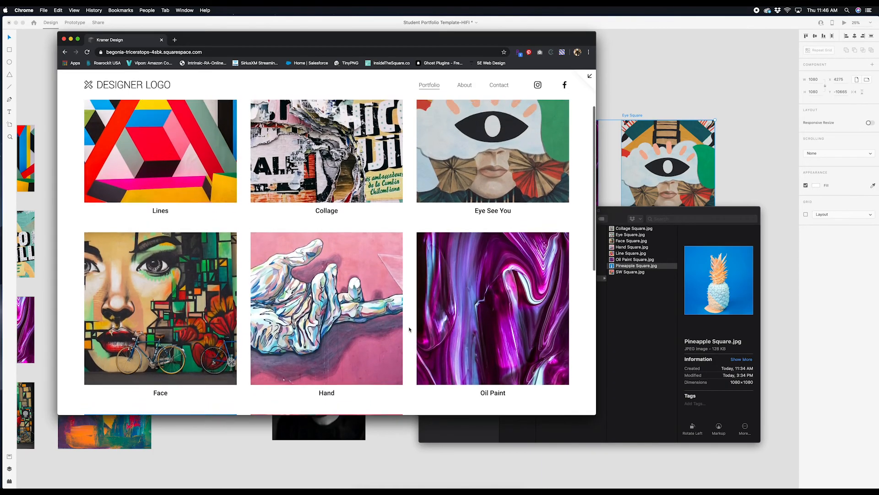
{"action": "scroll", "coordinate": [409, 329], "scroll_direction": "down", "scroll_amount": 6}
{"action": "scroll", "coordinate": [409, 329], "scroll_direction": "down", "scroll_amount": 3}
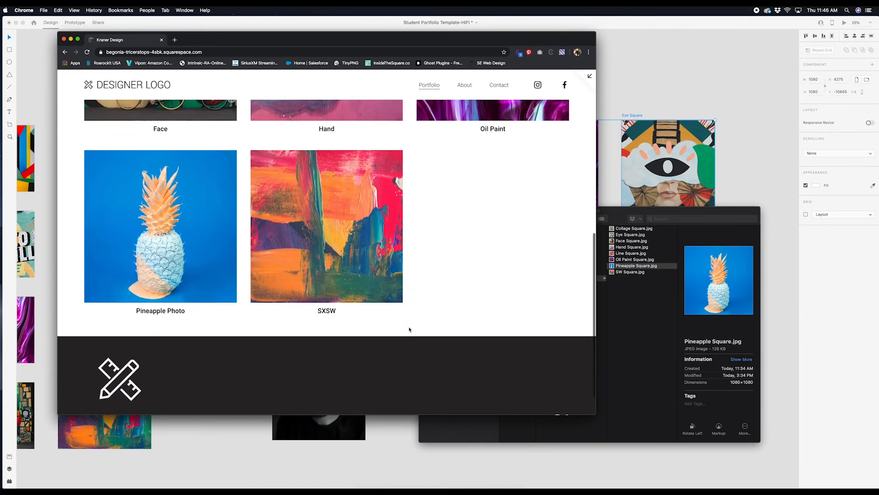
{"action": "scroll", "coordinate": [408, 328], "scroll_direction": "up", "scroll_amount": 8}
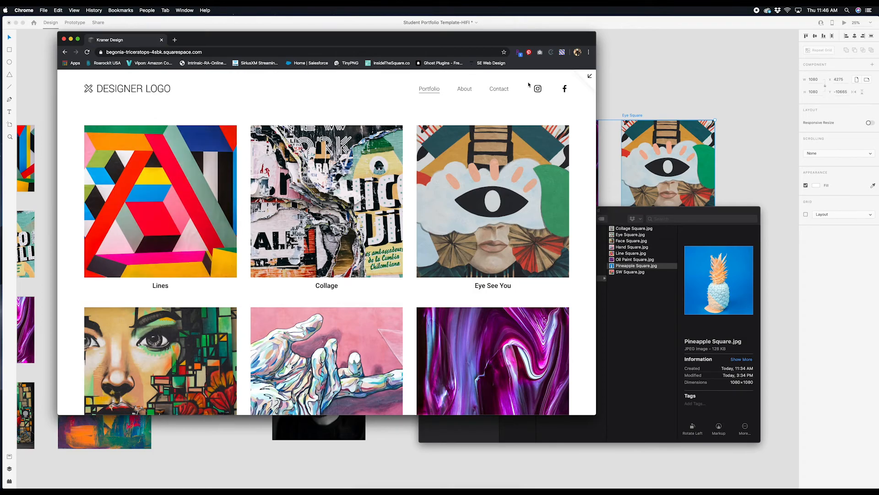
{"action": "left_click", "coordinate": [585, 79]}
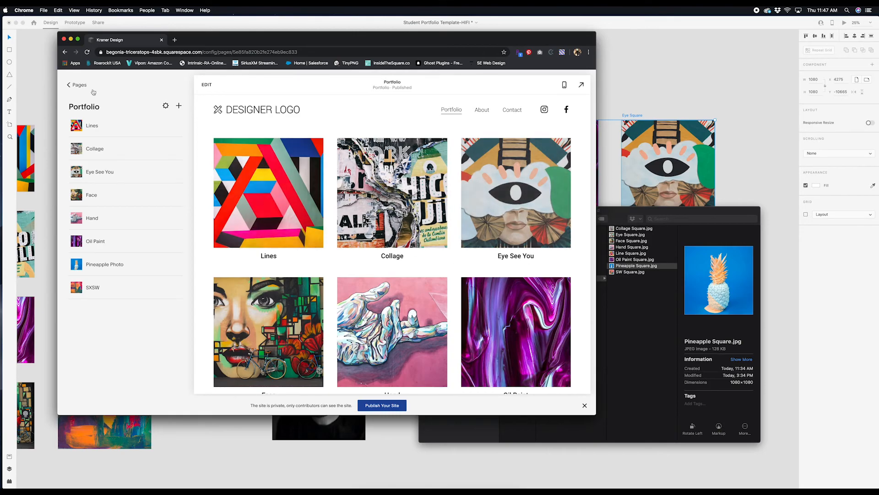
Step: Review the General and Advanced settings of the Portfolio page and close them
{"action": "left_click", "coordinate": [165, 108]}
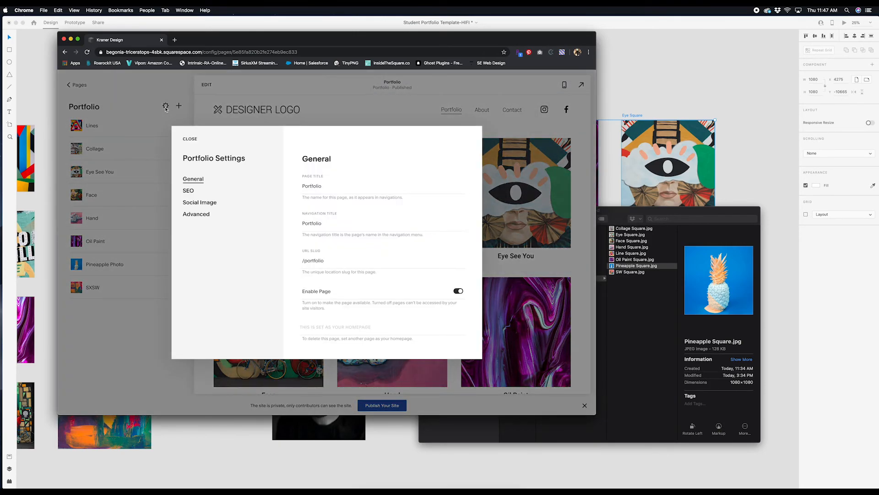
{"action": "left_click", "coordinate": [205, 213]}
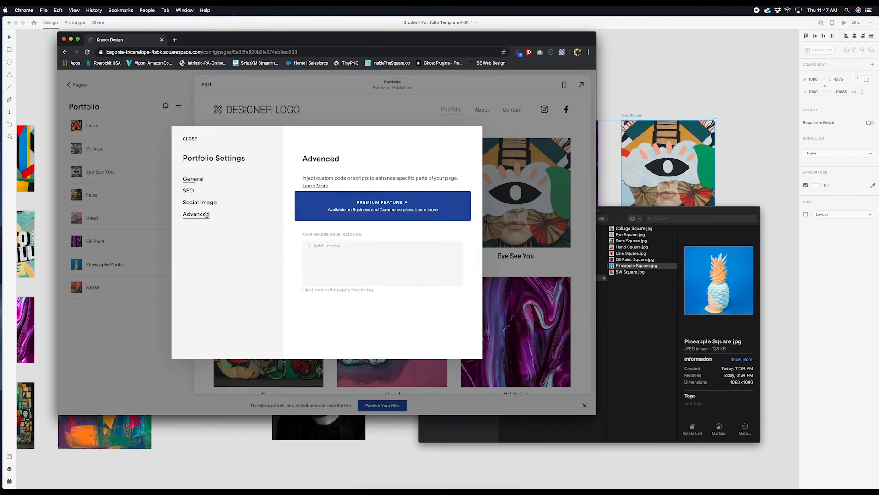
{"action": "left_click", "coordinate": [190, 139]}
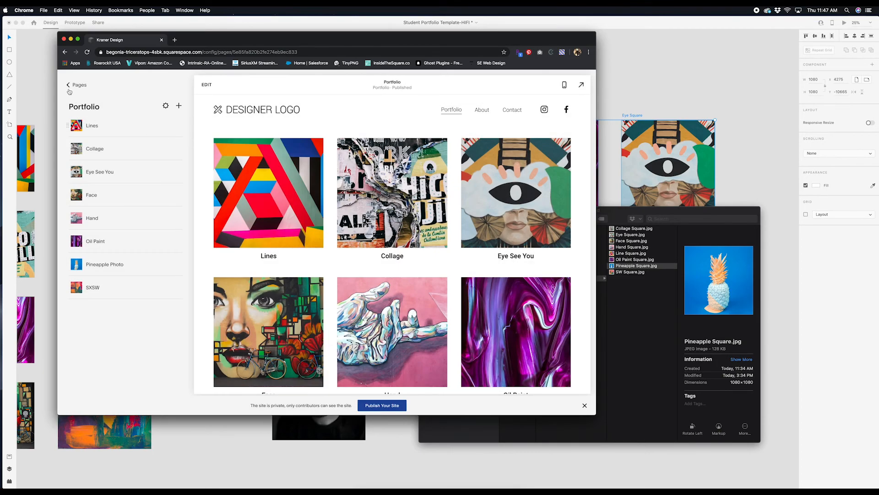
Step: Open the site's Image Blocks design styles and examine the options for the Poster, Card, Overlap, Collage and Stack layouts
{"action": "left_click", "coordinate": [71, 86]}
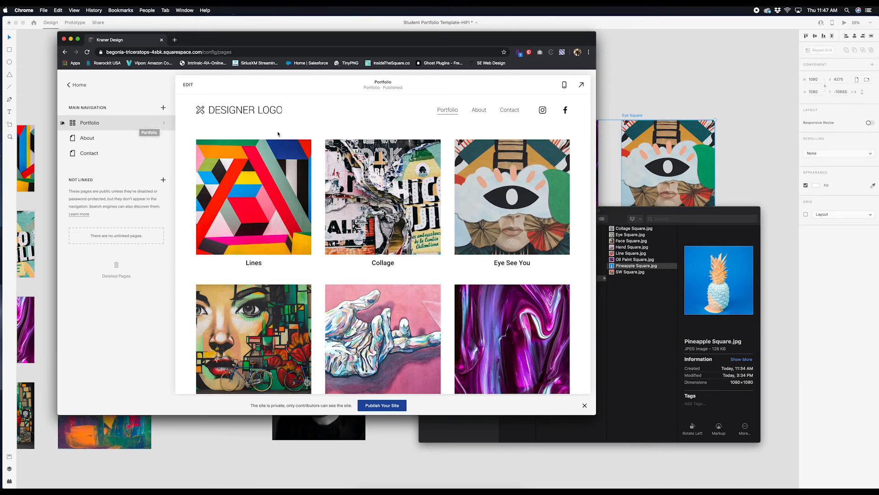
{"action": "left_click", "coordinate": [83, 85]}
{"action": "left_click", "coordinate": [93, 145]}
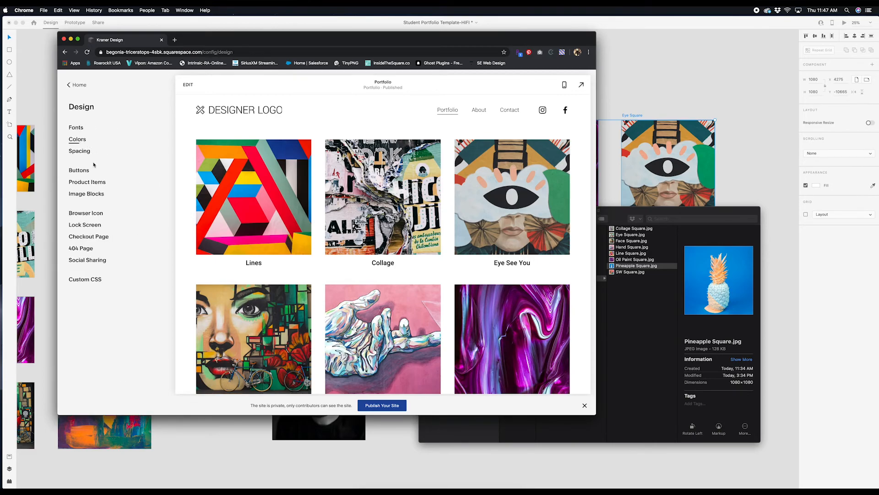
{"action": "left_click", "coordinate": [97, 195]}
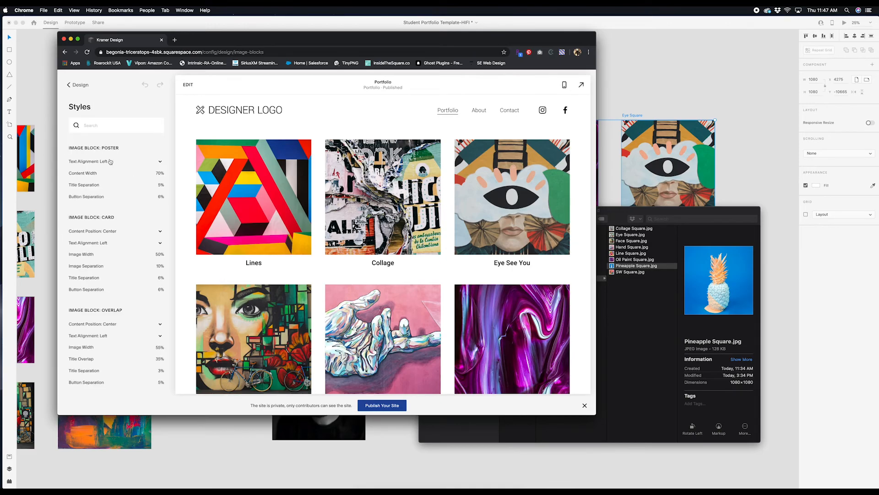
{"action": "scroll", "coordinate": [123, 247], "scroll_direction": "down", "scroll_amount": 10}
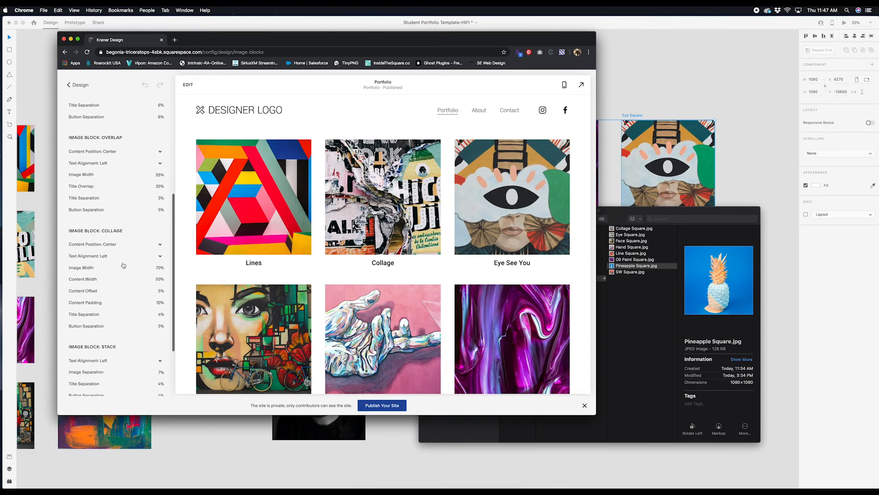
{"action": "scroll", "coordinate": [123, 265], "scroll_direction": "up", "scroll_amount": 10}
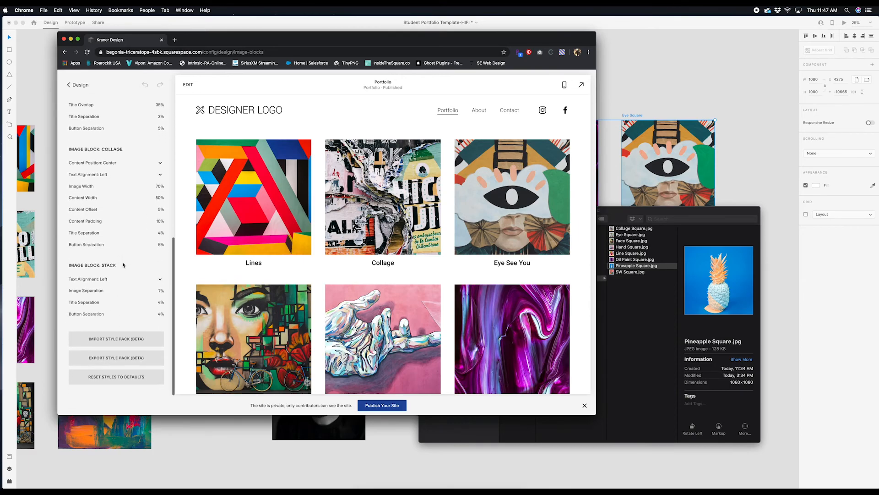
{"action": "mouse_move", "coordinate": [106, 184]}
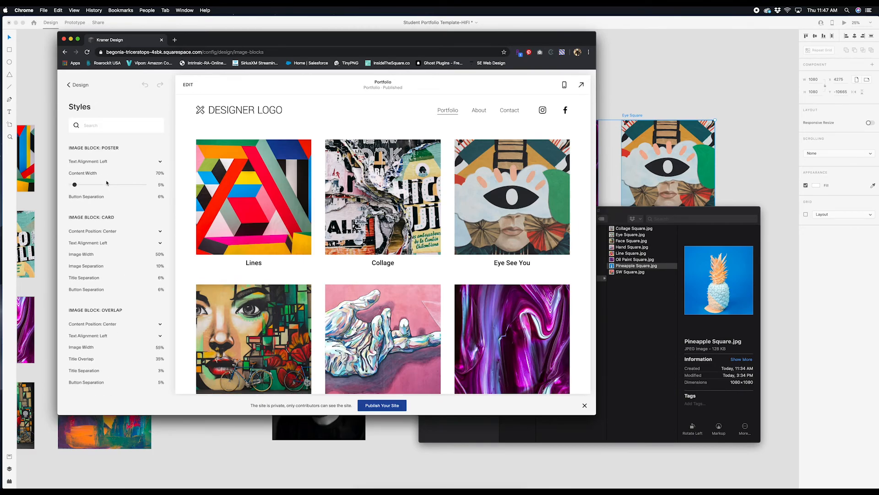
Step: Review the site's Product Items design styles and return to the main site menu
{"action": "left_click", "coordinate": [81, 85]}
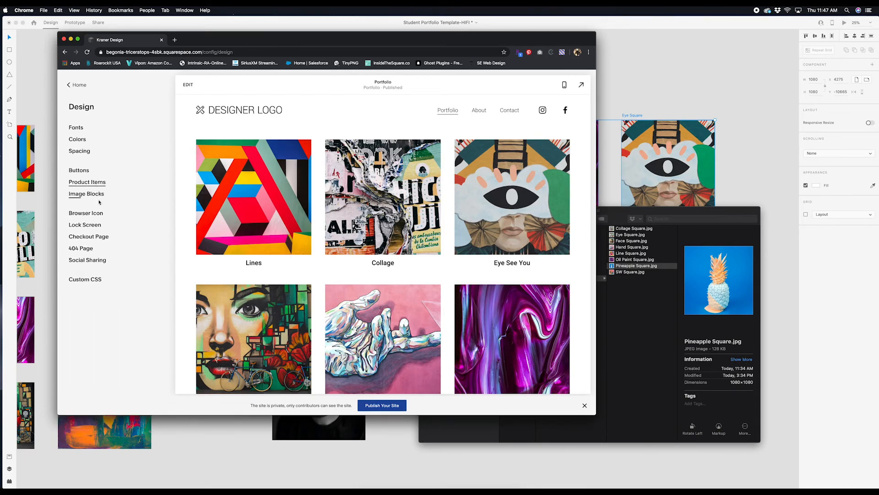
{"action": "left_click", "coordinate": [87, 183]}
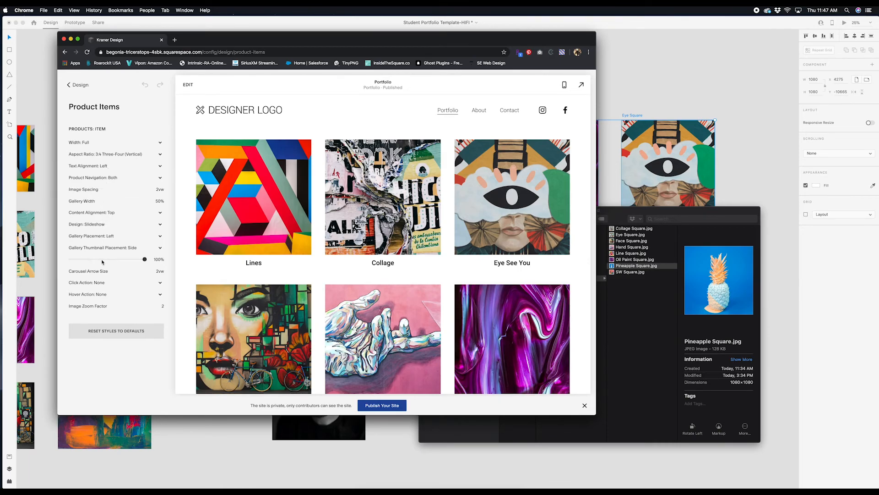
{"action": "left_click", "coordinate": [78, 90]}
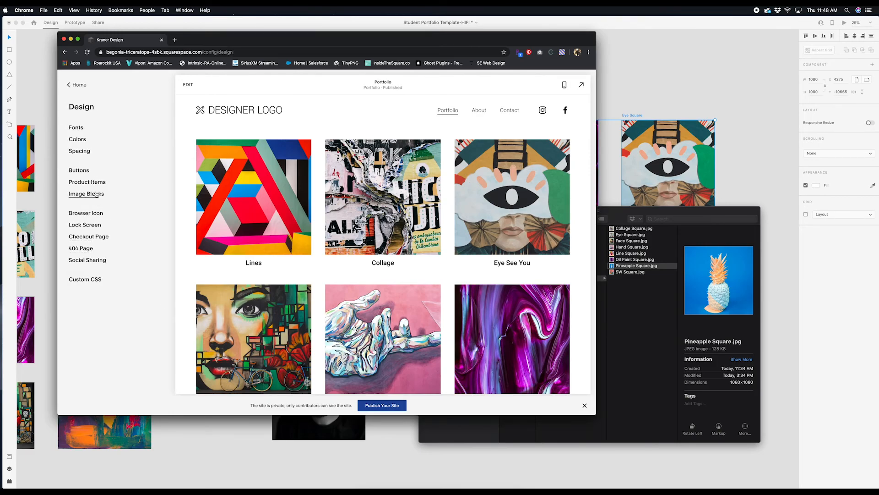
{"action": "left_click", "coordinate": [187, 85]}
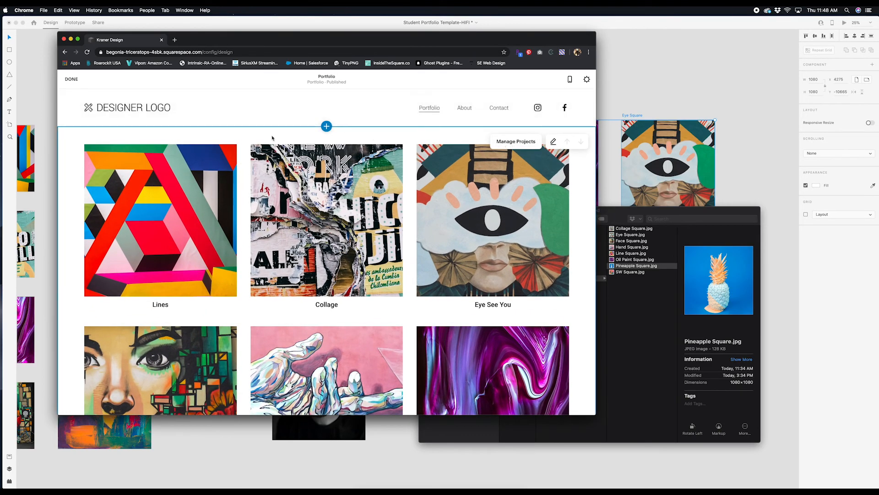
{"action": "left_click", "coordinate": [71, 79]}
{"action": "left_click", "coordinate": [89, 88]}
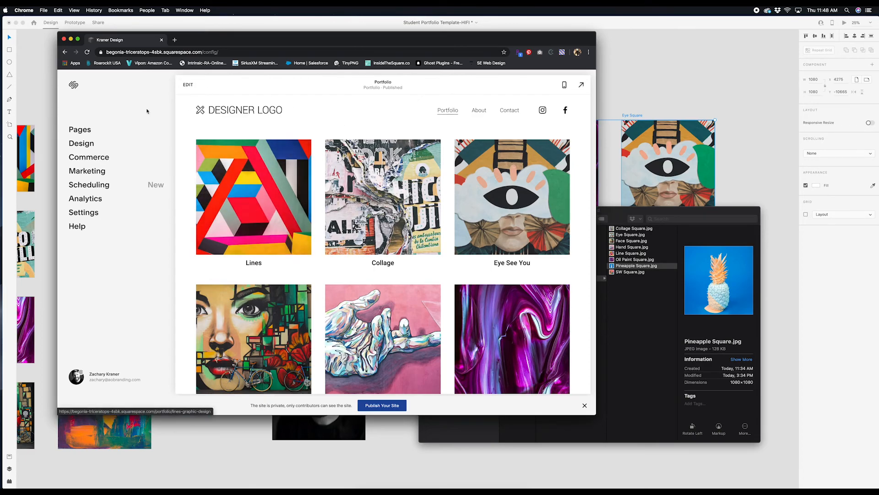
Step: Open the Portfolio page's project section for editing and try the Hover: Follow Cursor layout
{"action": "left_click", "coordinate": [188, 85]}
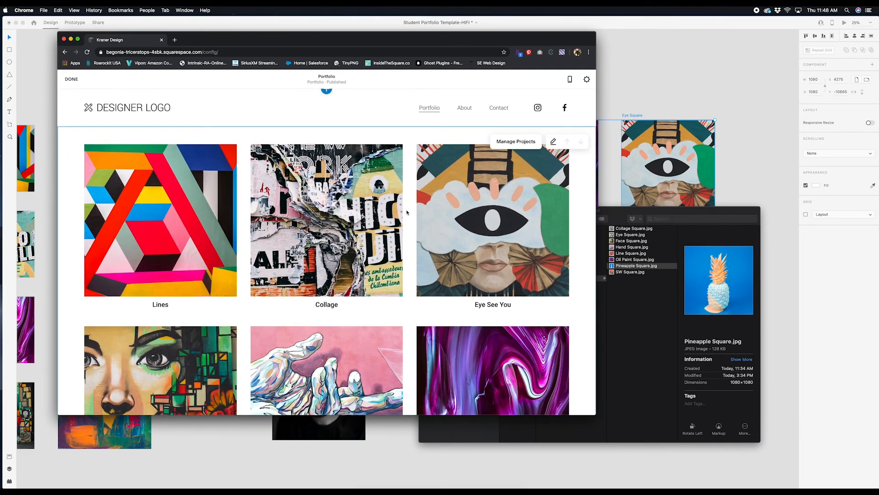
{"action": "left_click", "coordinate": [553, 142]}
{"action": "left_click", "coordinate": [537, 176]}
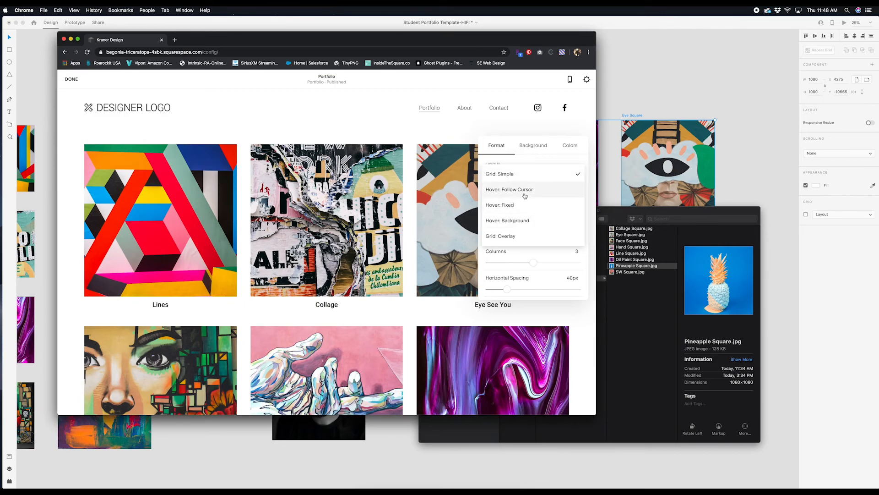
{"action": "left_click", "coordinate": [524, 189]}
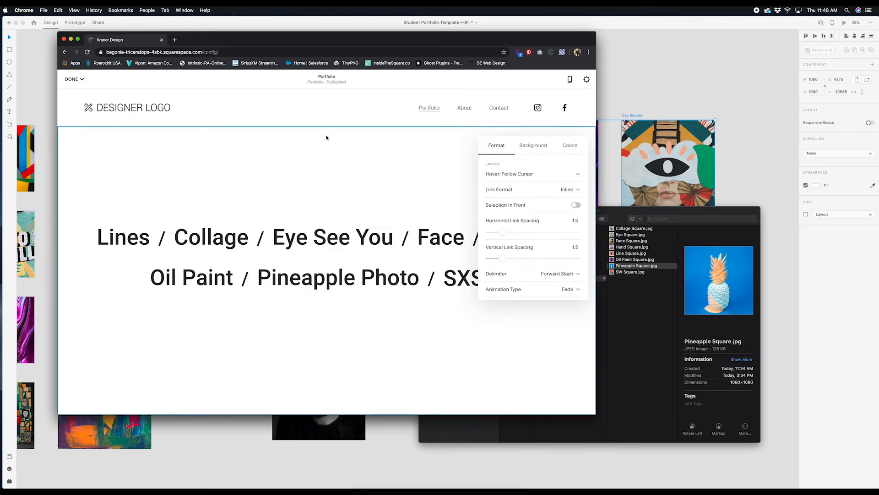
{"action": "scroll", "coordinate": [357, 275], "scroll_direction": "down", "scroll_amount": 5}
{"action": "scroll", "coordinate": [379, 273], "scroll_direction": "up", "scroll_amount": 4}
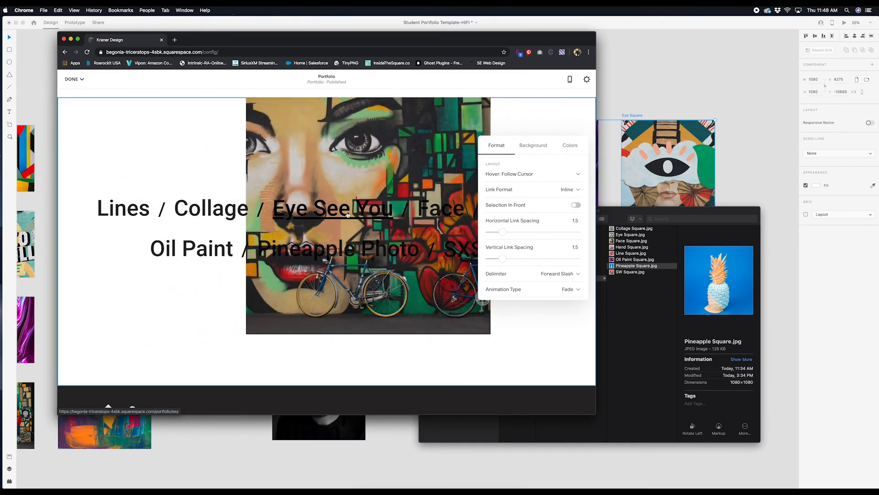
Step: Try the Hover: Fixed layout on the project section, check its hover effect, and reopen the section's format options
{"action": "left_click", "coordinate": [551, 176]}
{"action": "left_click", "coordinate": [537, 190]}
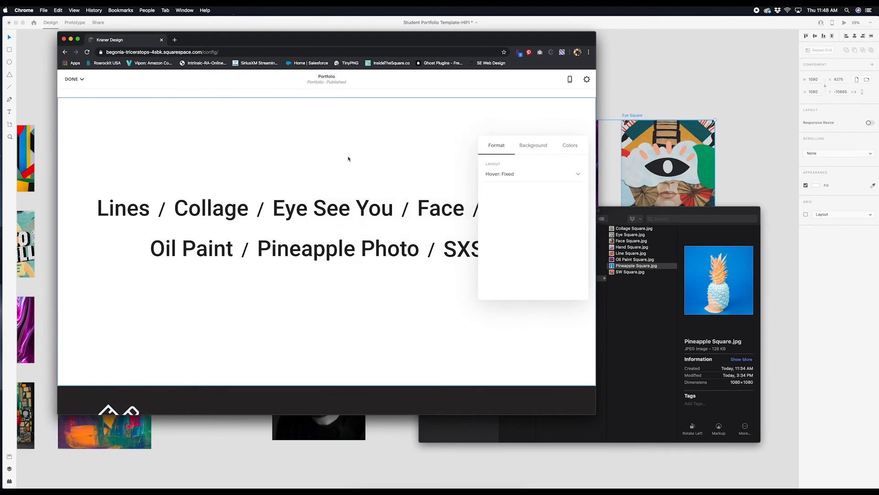
{"action": "left_click", "coordinate": [348, 159]}
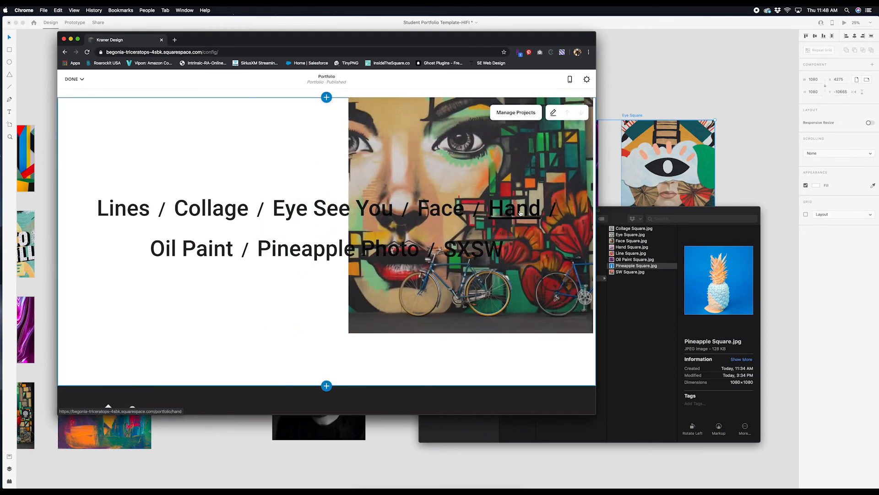
{"action": "left_click", "coordinate": [553, 112]}
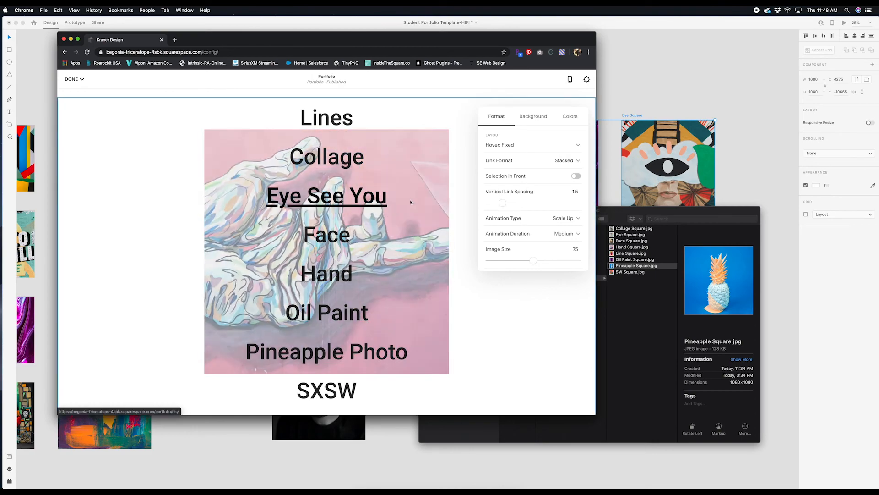
Step: Switch the project section to the Grid: Overlay layout and set it to 4 columns
{"action": "left_click", "coordinate": [527, 150]}
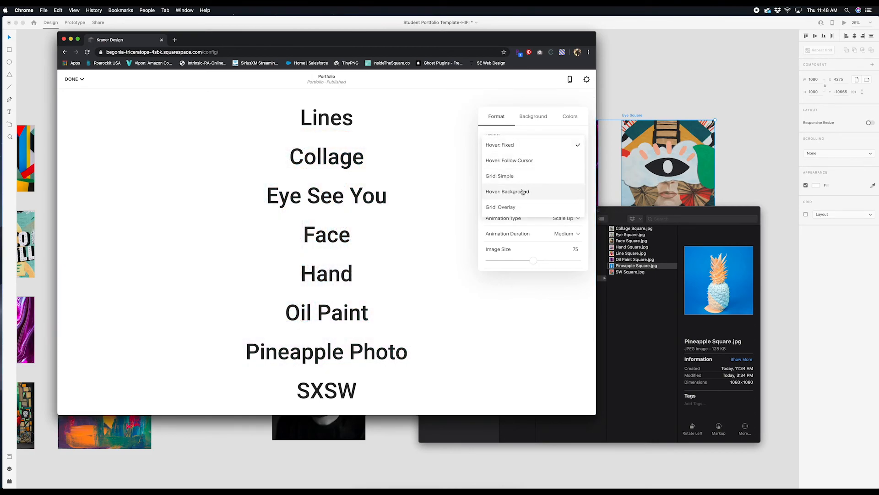
{"action": "left_click", "coordinate": [512, 207]}
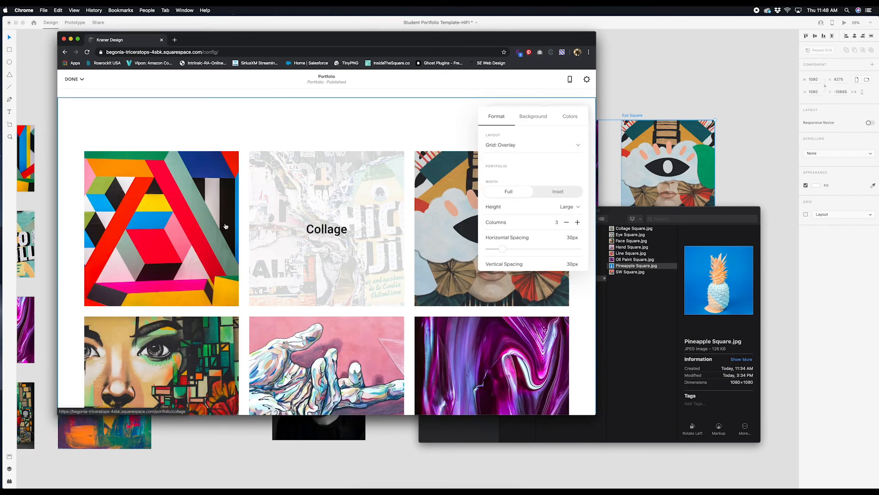
{"action": "scroll", "coordinate": [427, 274], "scroll_direction": "down", "scroll_amount": 3}
{"action": "scroll", "coordinate": [163, 280], "scroll_direction": "down", "scroll_amount": 4}
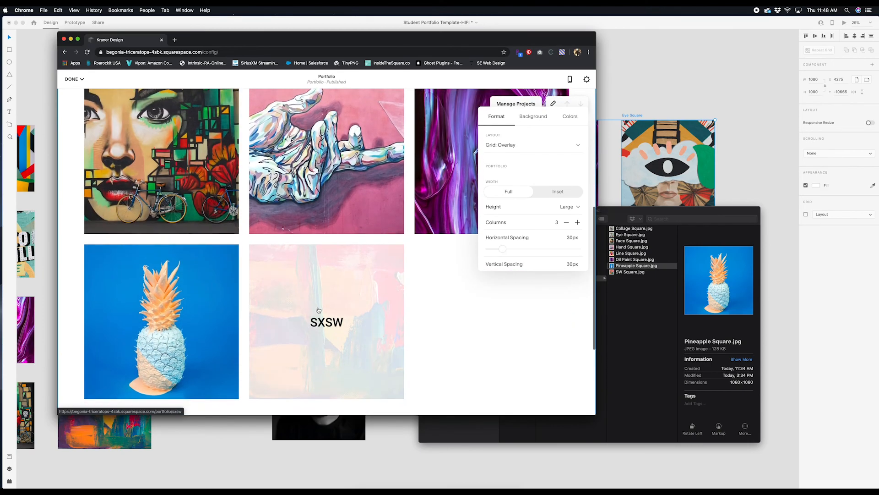
{"action": "scroll", "coordinate": [331, 283], "scroll_direction": "up", "scroll_amount": 8}
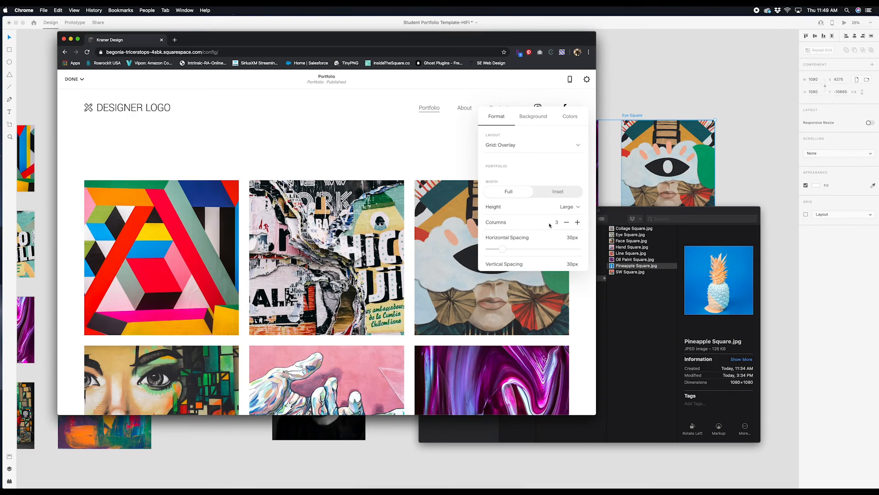
{"action": "left_click", "coordinate": [578, 222]}
{"action": "scroll", "coordinate": [275, 256], "scroll_direction": "down", "scroll_amount": 2}
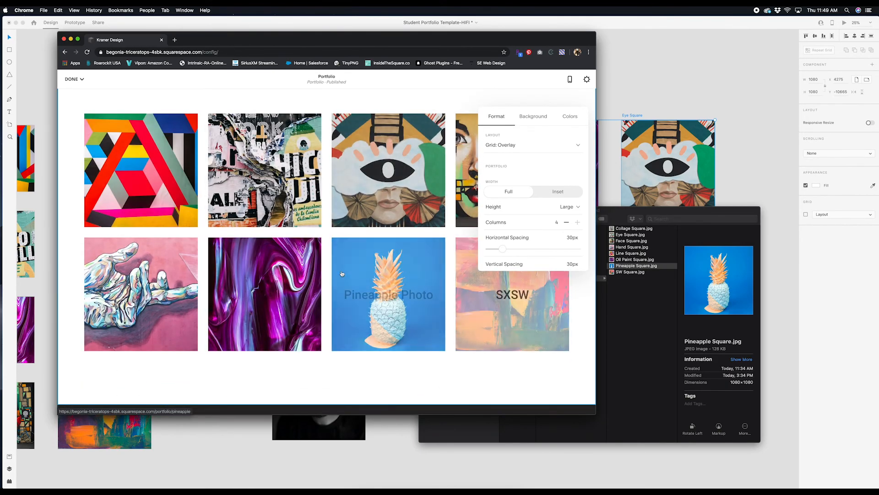
Step: Try 20px horizontal and vertical spacing on the project grid and restore both to 30px
{"action": "scroll", "coordinate": [527, 258], "scroll_direction": "down", "scroll_amount": 2}
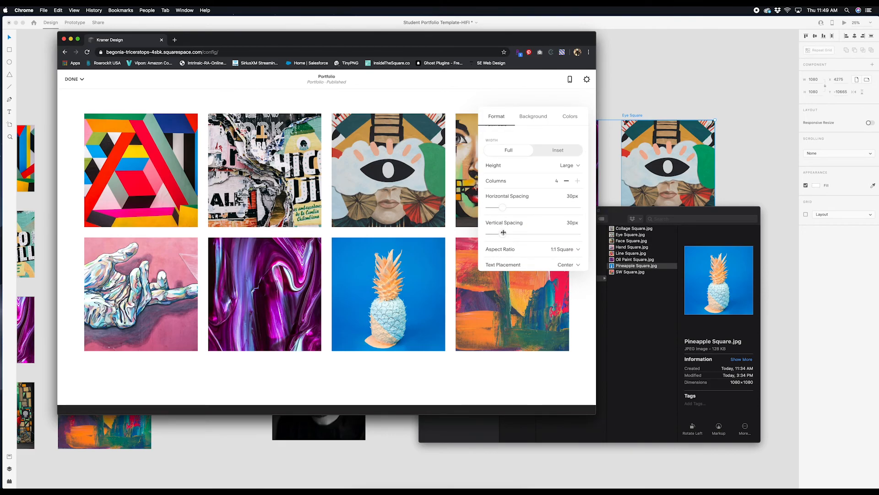
{"action": "left_click_drag", "start_coordinate": [504, 208], "coordinate": [498, 233]}
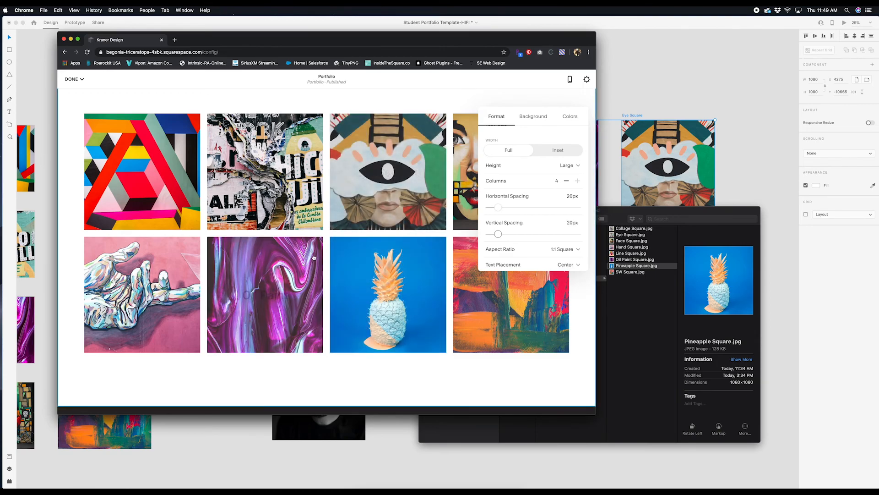
{"action": "scroll", "coordinate": [345, 248], "scroll_direction": "up", "scroll_amount": 2}
{"action": "scroll", "coordinate": [346, 247], "scroll_direction": "up", "scroll_amount": 1}
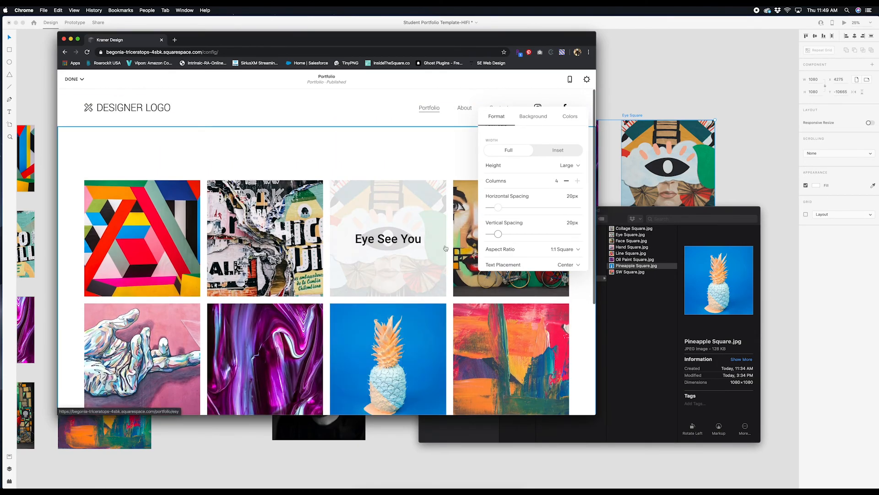
{"action": "left_click_drag", "start_coordinate": [499, 207], "coordinate": [502, 207]}
{"action": "left_click", "coordinate": [502, 232]}
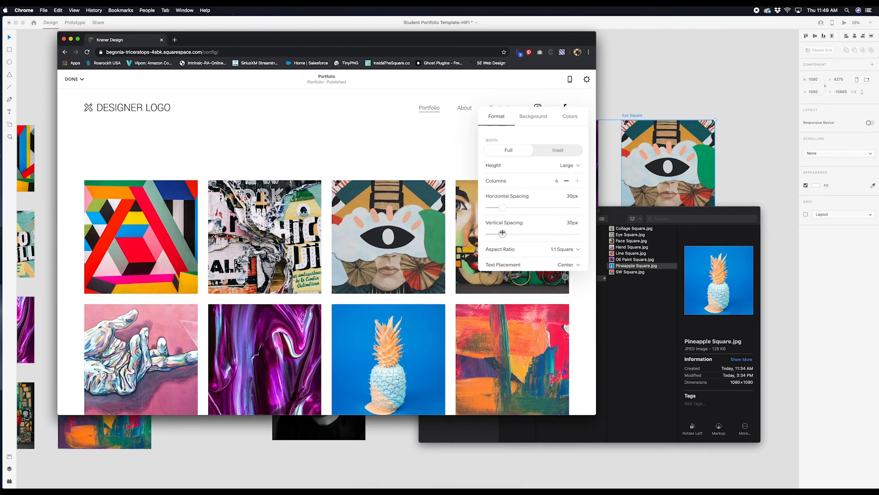
Step: Review the overlay grid's aspect ratio, text placement, show text and overlay opacity options against a project tile
{"action": "scroll", "coordinate": [525, 241], "scroll_direction": "down", "scroll_amount": 2}
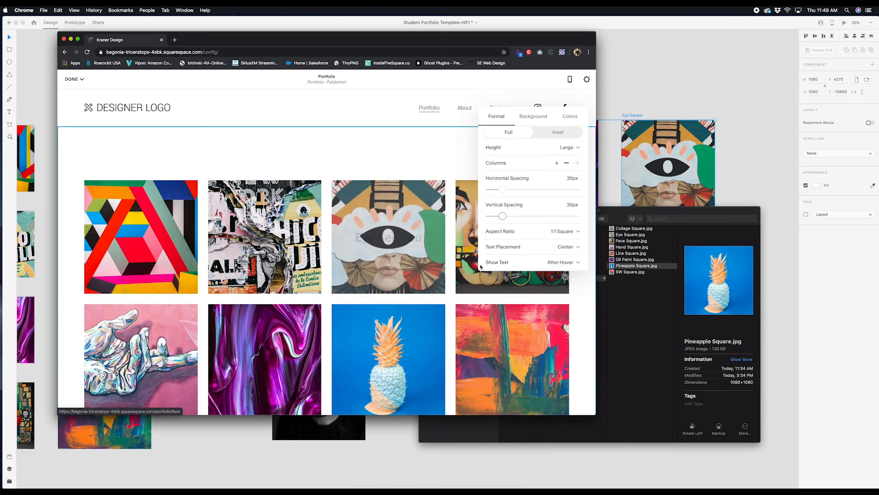
{"action": "scroll", "coordinate": [525, 242], "scroll_direction": "down", "scroll_amount": 3}
{"action": "mouse_move", "coordinate": [375, 242]}
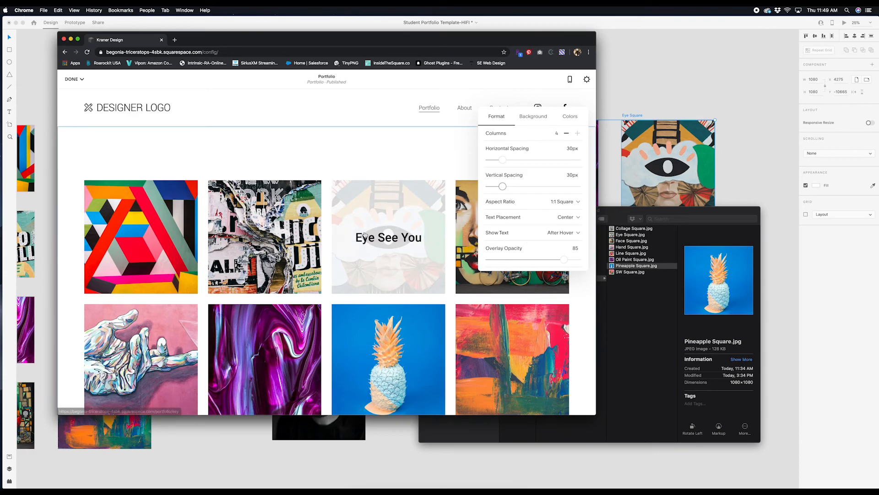
{"action": "scroll", "coordinate": [510, 198], "scroll_direction": "up", "scroll_amount": 5}
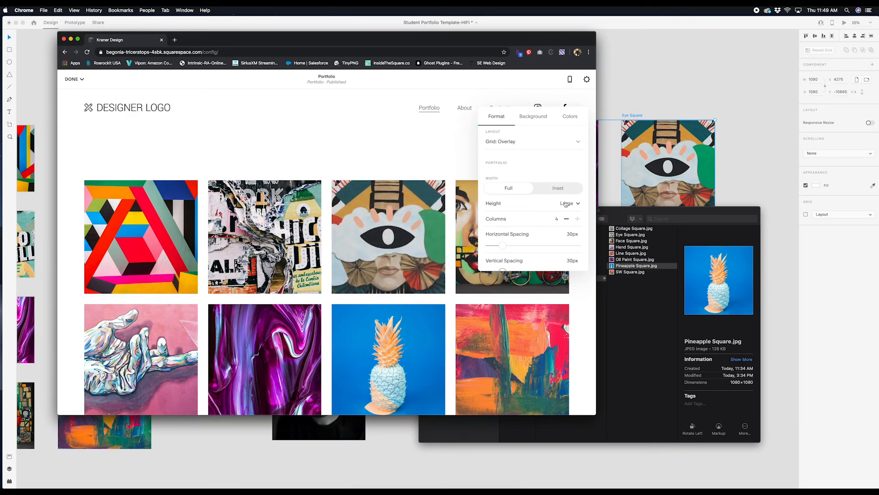
Step: Check the section's height choices, keeping Large, and try the Inset width before returning to Full
{"action": "left_click", "coordinate": [566, 204]}
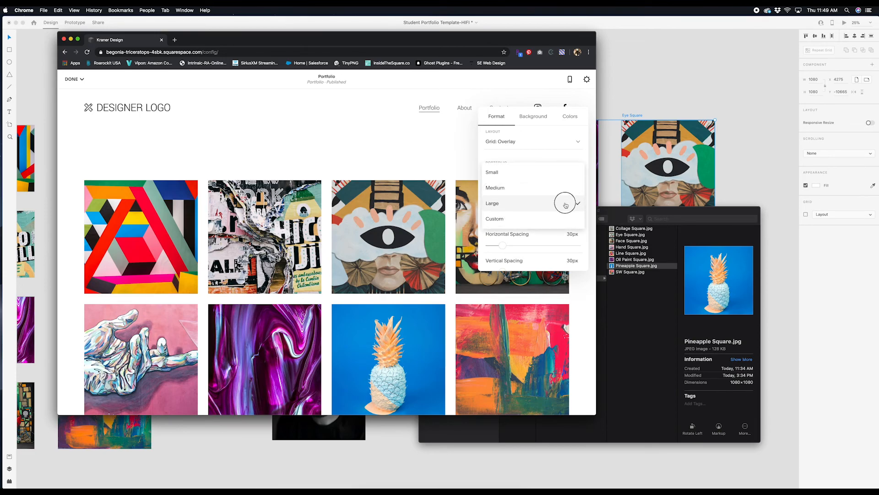
{"action": "left_click", "coordinate": [566, 205]}
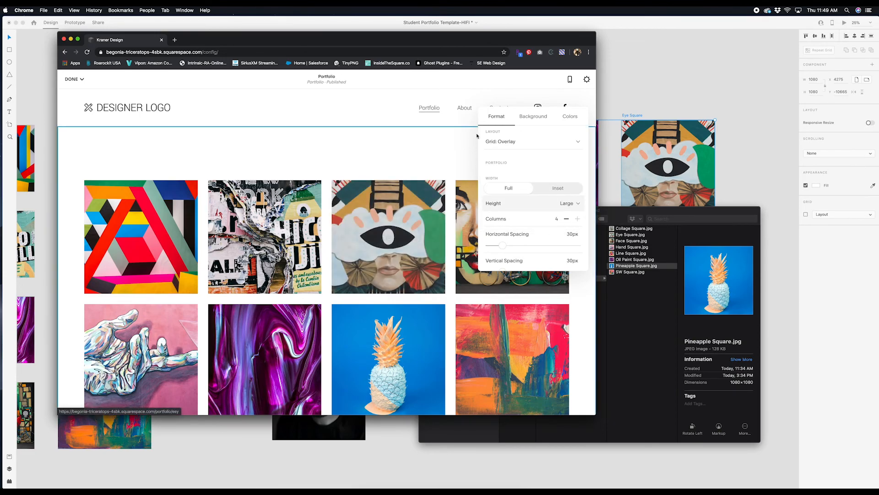
{"action": "left_click", "coordinate": [550, 190]}
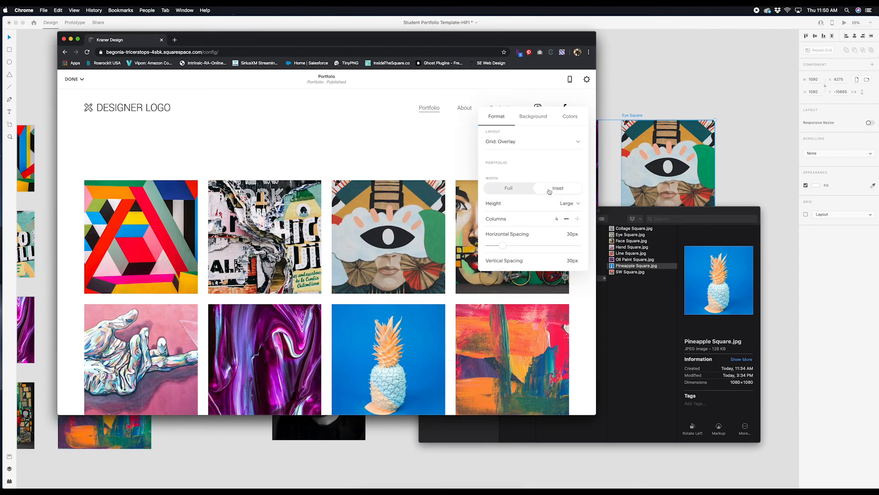
{"action": "left_click", "coordinate": [512, 190]}
Step: Close the section's format options and save the Portfolio page changes
{"action": "left_click", "coordinate": [415, 136]}
{"action": "left_click", "coordinate": [75, 80]}
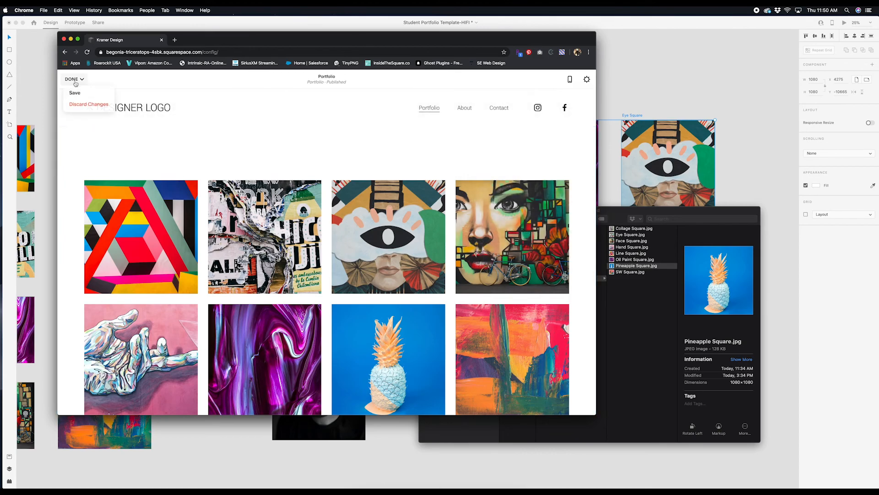
{"action": "left_click", "coordinate": [74, 93]}
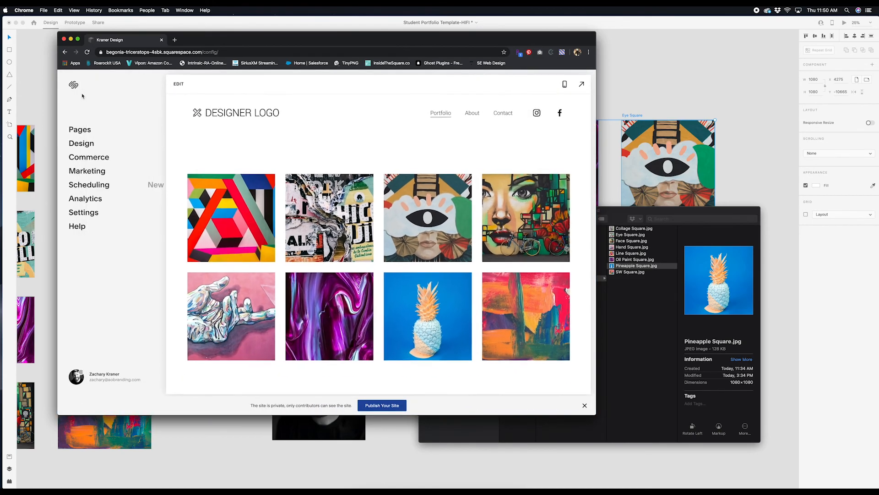
Step: Open the expanded site preview and review the Portfolio page's project grid down to the footer
{"action": "left_click", "coordinate": [581, 83]}
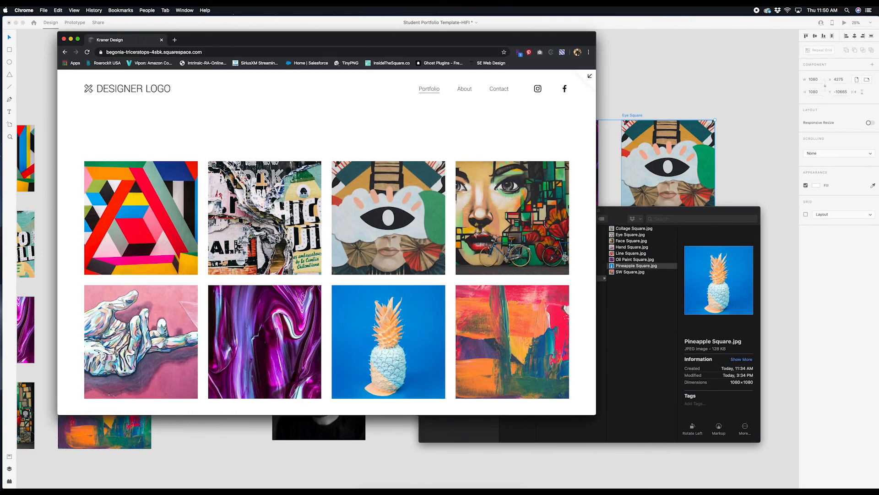
{"action": "scroll", "coordinate": [189, 174], "scroll_direction": "down", "scroll_amount": 5}
{"action": "scroll", "coordinate": [189, 174], "scroll_direction": "up", "scroll_amount": 5}
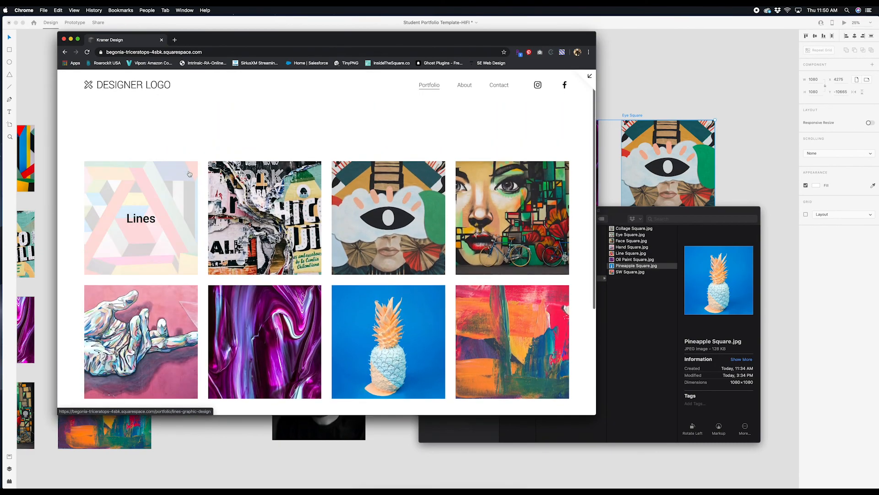
Step: Review the Collage project page down to its footer, go to the previous project, Lines, and look through that page
{"action": "left_click", "coordinate": [265, 228]}
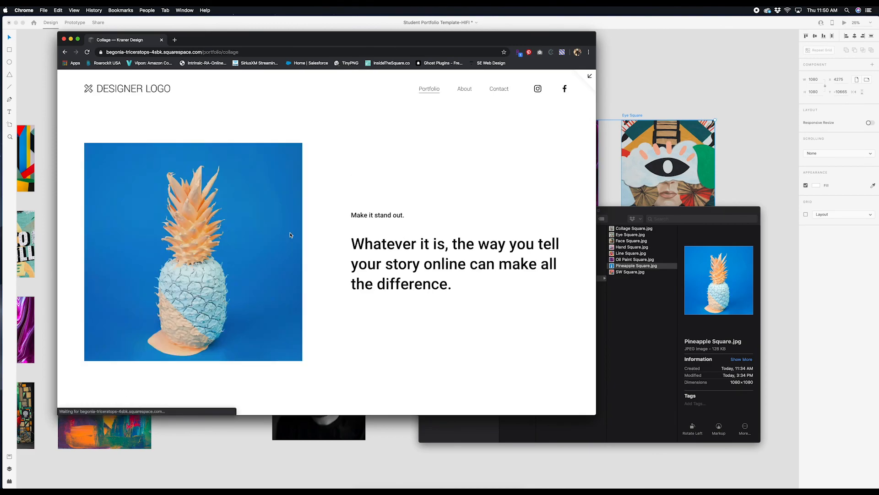
{"action": "scroll", "coordinate": [290, 235], "scroll_direction": "down", "scroll_amount": 10}
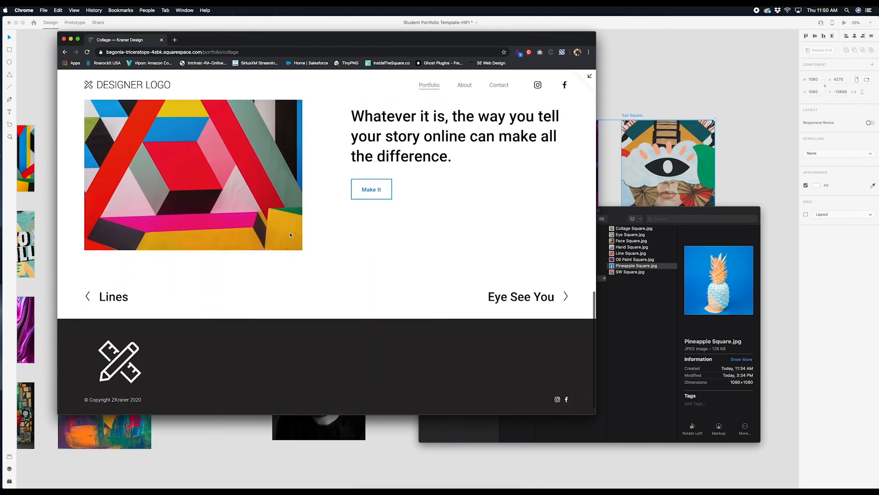
{"action": "scroll", "coordinate": [290, 235], "scroll_direction": "down", "scroll_amount": 1}
{"action": "left_click", "coordinate": [117, 275]}
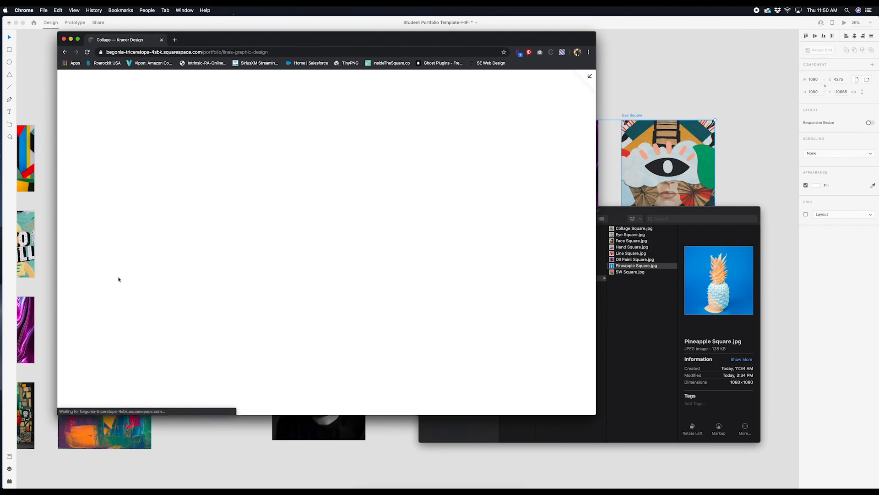
{"action": "scroll", "coordinate": [339, 276], "scroll_direction": "down", "scroll_amount": 5}
{"action": "scroll", "coordinate": [338, 278], "scroll_direction": "up", "scroll_amount": 5}
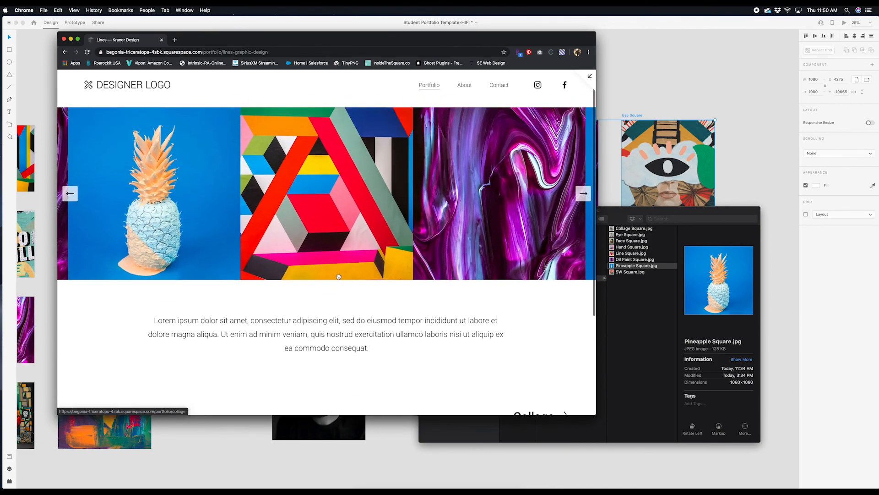
Step: Return from the Lines page to the Portfolio overview, look over its project grid, and close the expanded preview
{"action": "left_click", "coordinate": [134, 91]}
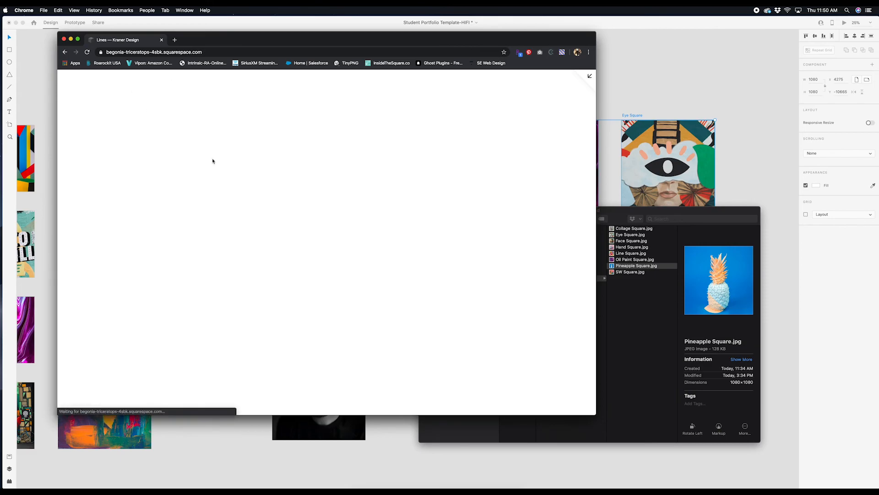
{"action": "scroll", "coordinate": [303, 209], "scroll_direction": "down", "scroll_amount": 5}
{"action": "scroll", "coordinate": [275, 202], "scroll_direction": "up", "scroll_amount": 5}
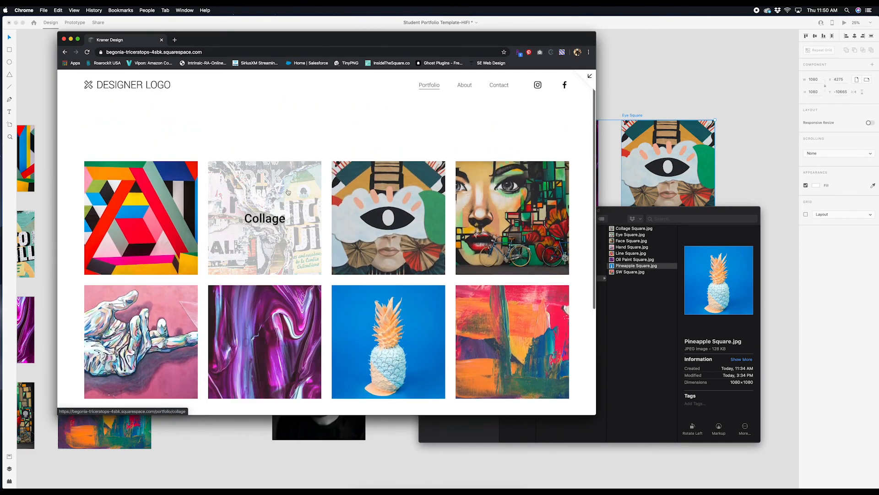
{"action": "left_click", "coordinate": [588, 76]}
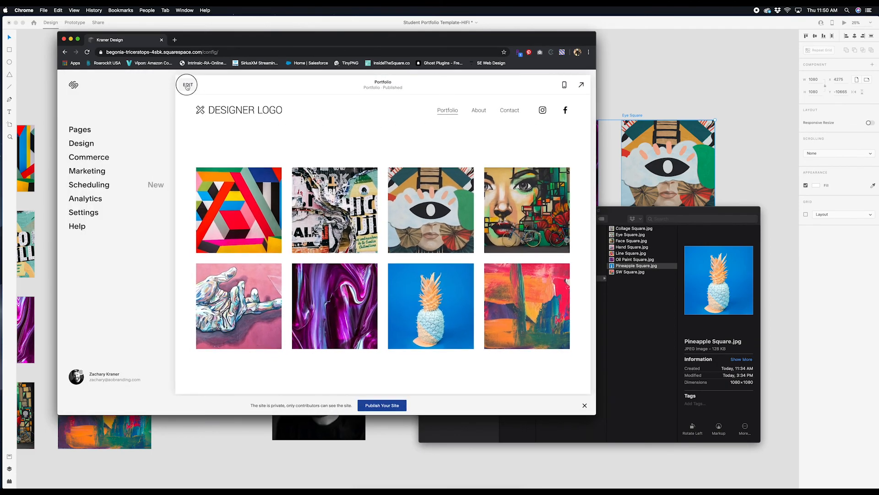
Step: Set the portfolio section's height to Small and save the Portfolio page
{"action": "left_click", "coordinate": [187, 85]}
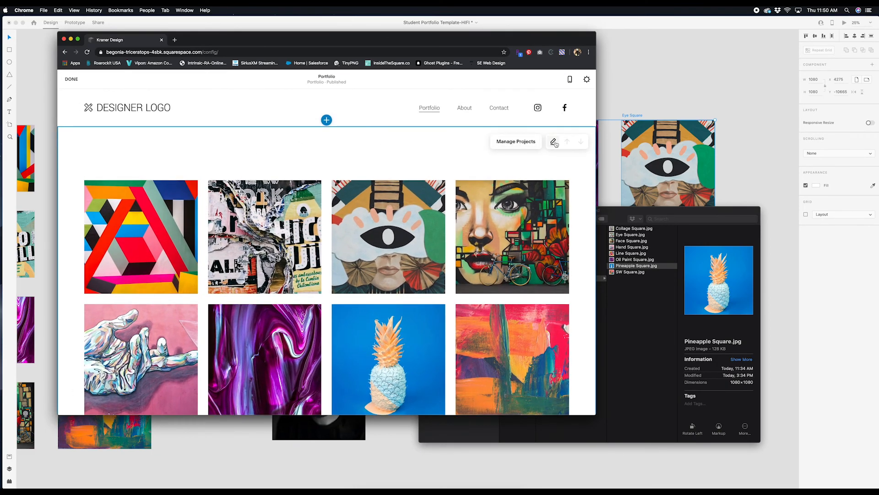
{"action": "left_click", "coordinate": [553, 142]}
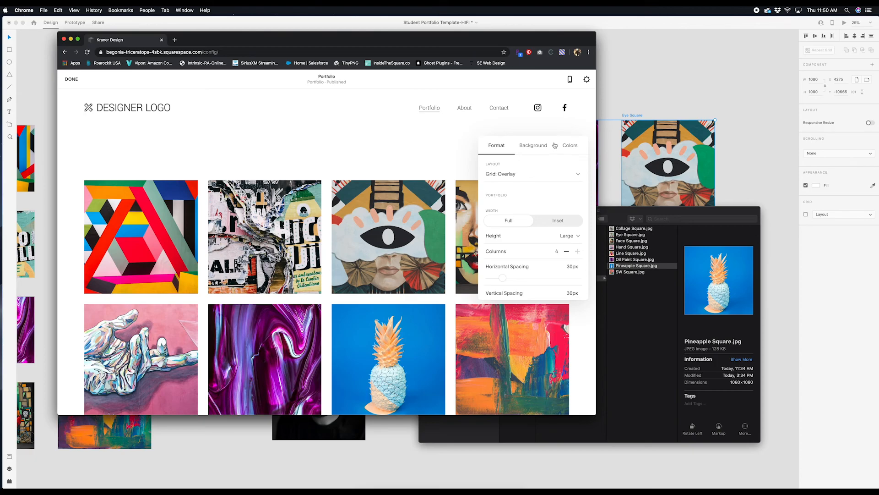
{"action": "scroll", "coordinate": [539, 182], "scroll_direction": "down", "scroll_amount": 5}
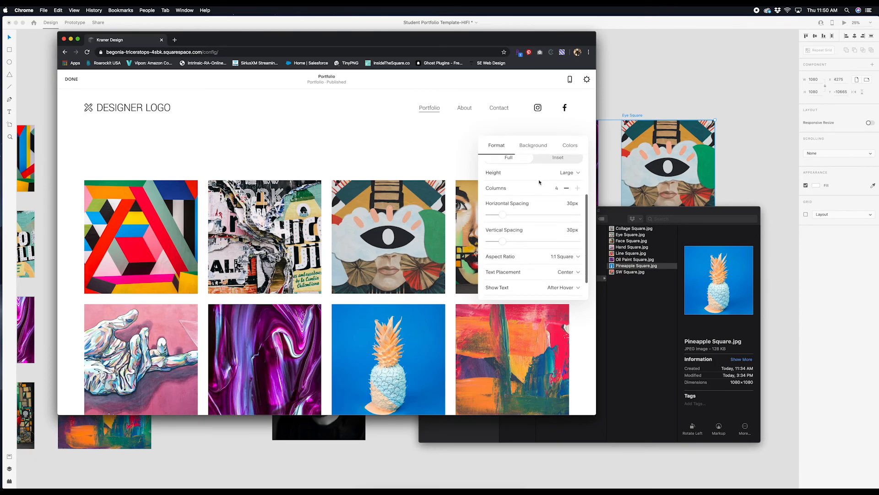
{"action": "scroll", "coordinate": [540, 182], "scroll_direction": "up", "scroll_amount": 5}
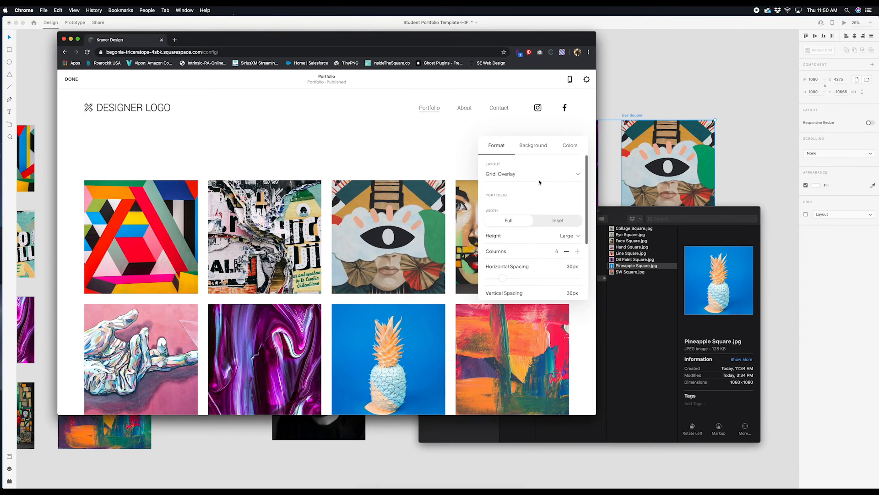
{"action": "left_click", "coordinate": [552, 235]}
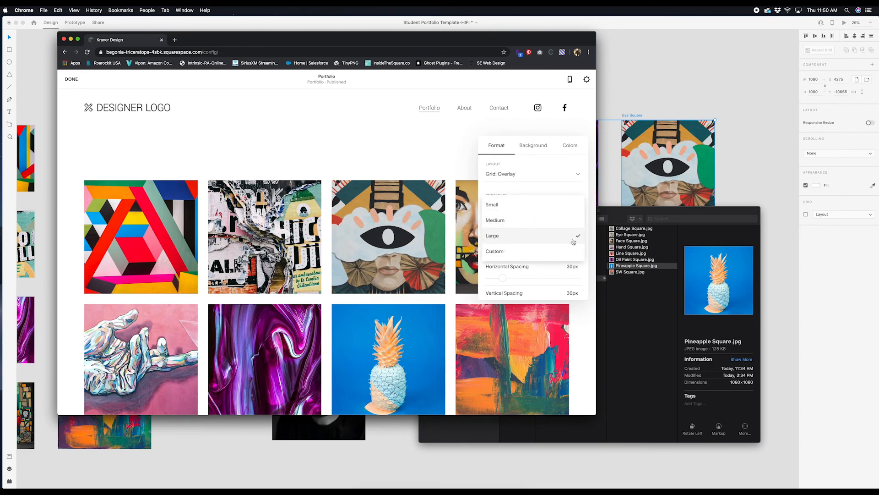
{"action": "left_click", "coordinate": [552, 210]}
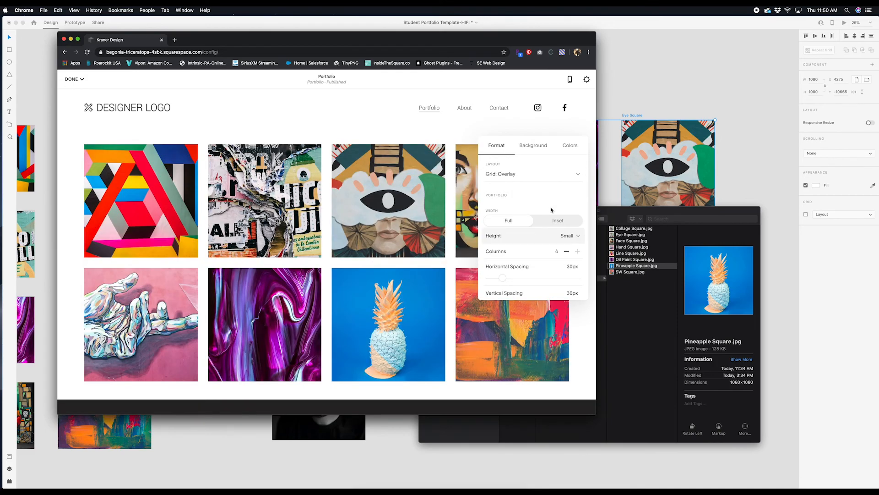
{"action": "left_click", "coordinate": [74, 79]}
{"action": "left_click", "coordinate": [75, 93]}
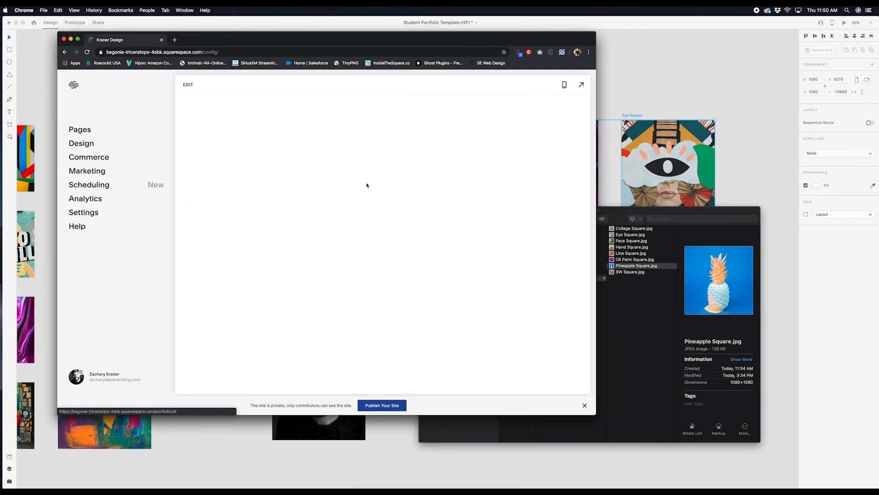
Step: Check the spacing around the project grid in the expanded preview and close the preview again
{"action": "left_click", "coordinate": [581, 85]}
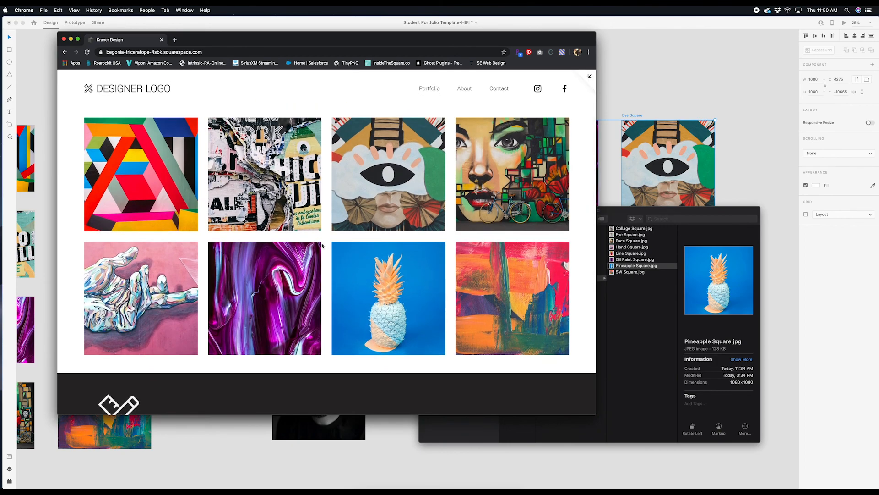
{"action": "scroll", "coordinate": [325, 244], "scroll_direction": "down", "scroll_amount": 3}
{"action": "scroll", "coordinate": [322, 246], "scroll_direction": "up", "scroll_amount": 3}
{"action": "left_click", "coordinate": [585, 77]}
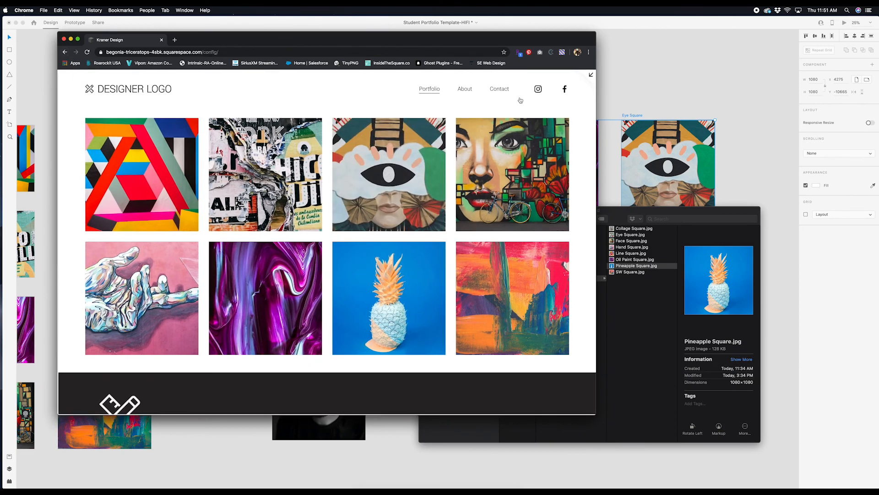
Step: Try the Hover: Follow Cursor layout on the portfolio section, save it, and check the project links in the expanded preview
{"action": "left_click", "coordinate": [189, 85]}
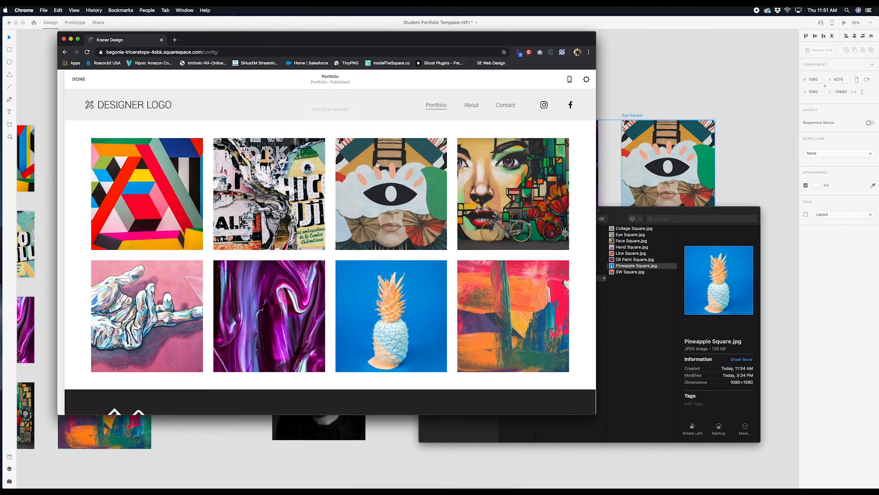
{"action": "left_click", "coordinate": [554, 143]}
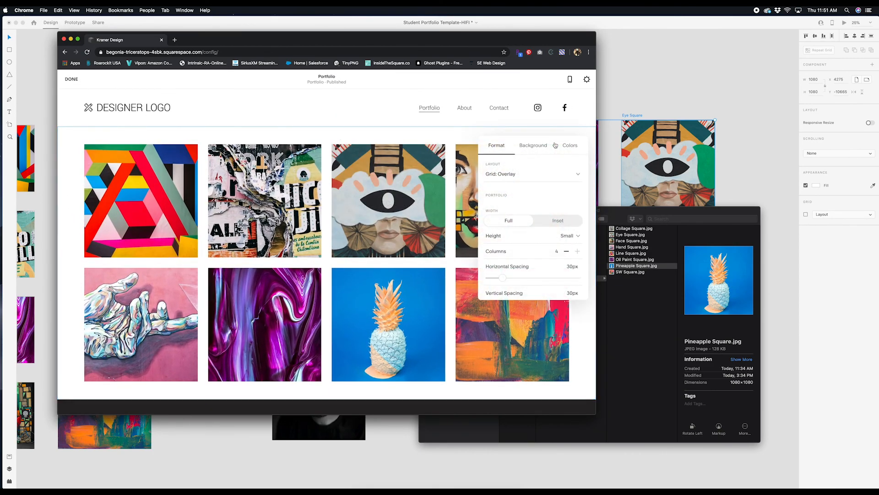
{"action": "left_click", "coordinate": [547, 176]}
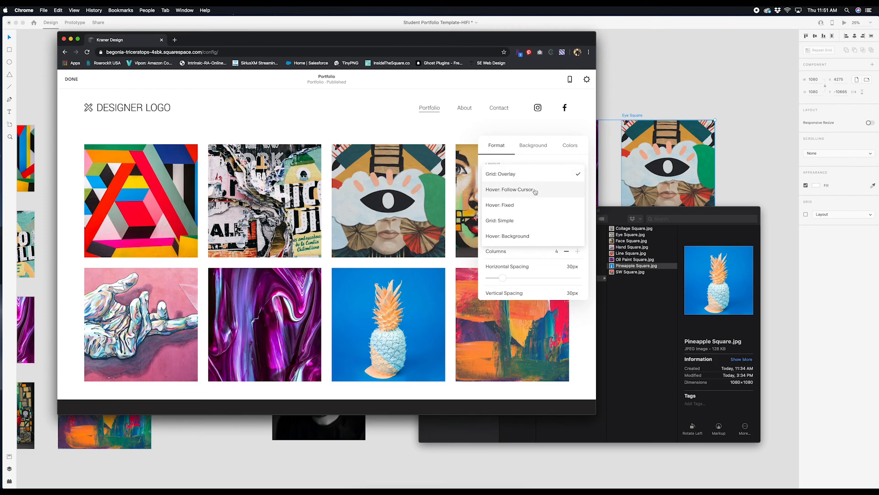
{"action": "left_click", "coordinate": [535, 191]}
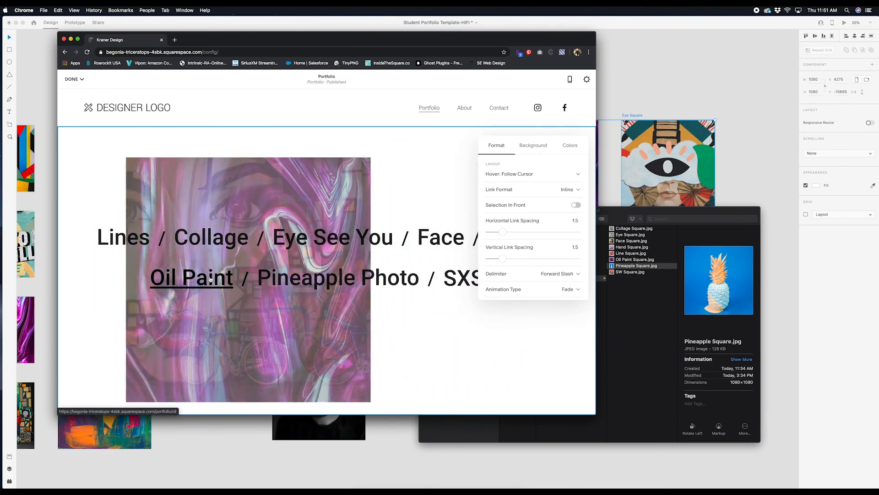
{"action": "left_click", "coordinate": [74, 93]}
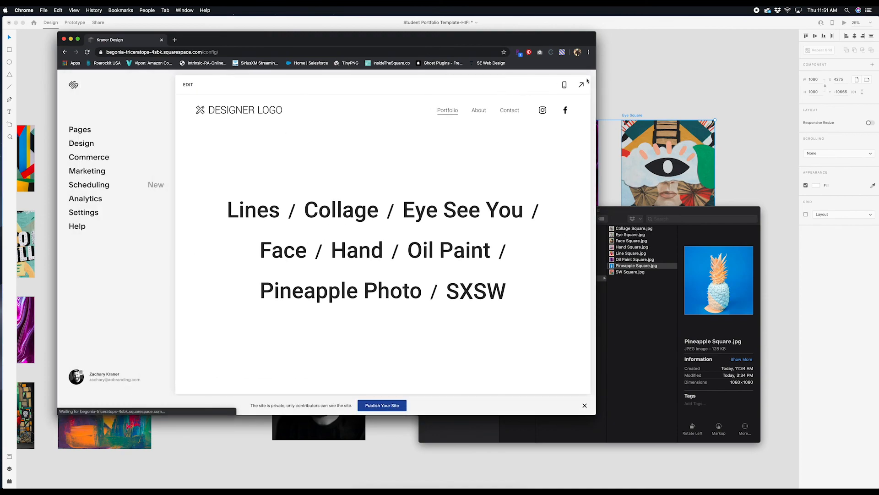
{"action": "left_click", "coordinate": [586, 86]}
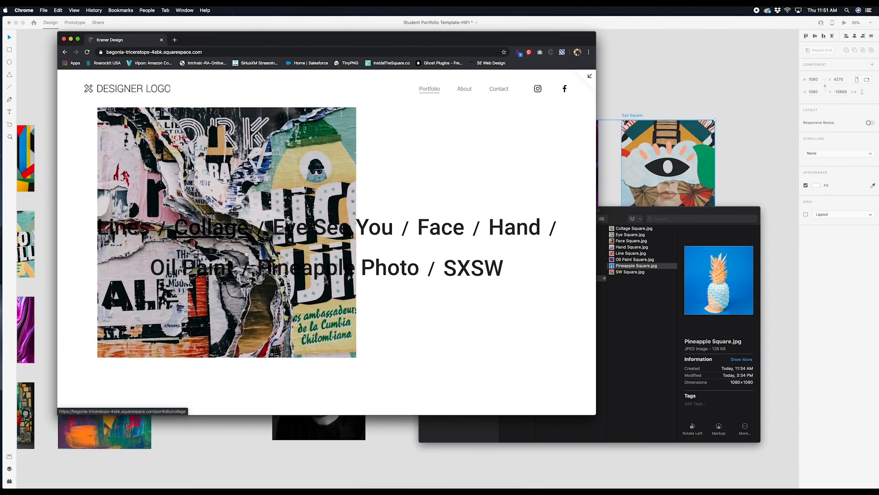
{"action": "left_click", "coordinate": [589, 79]}
Step: Switch the portfolio section's layout back to Grid: Overlay, save the page, and check the grid in the expanded preview
{"action": "left_click", "coordinate": [188, 85]}
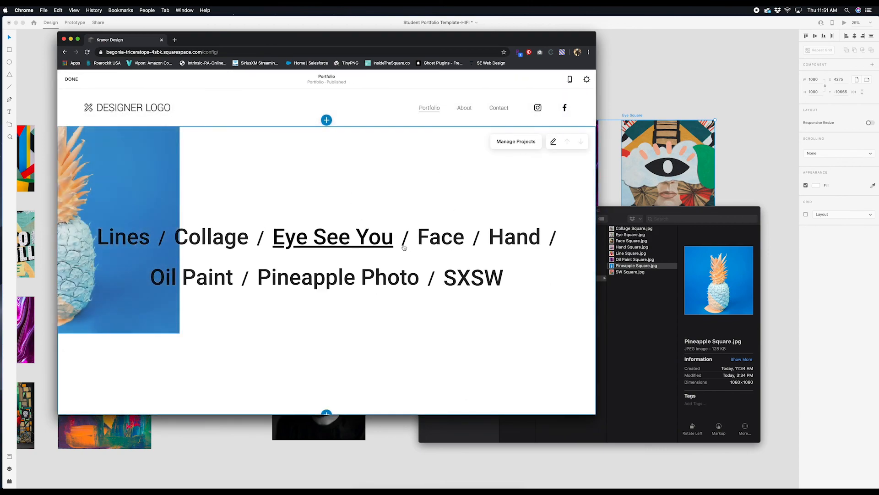
{"action": "left_click", "coordinate": [554, 143]}
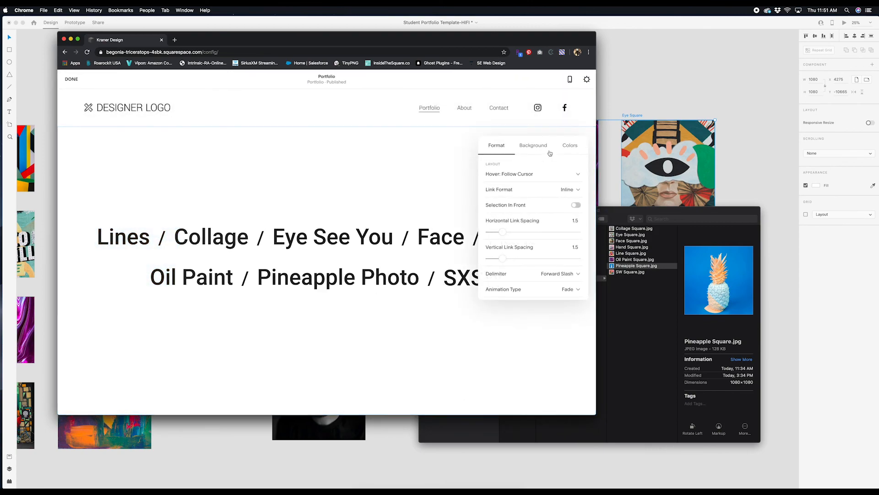
{"action": "left_click", "coordinate": [527, 176]}
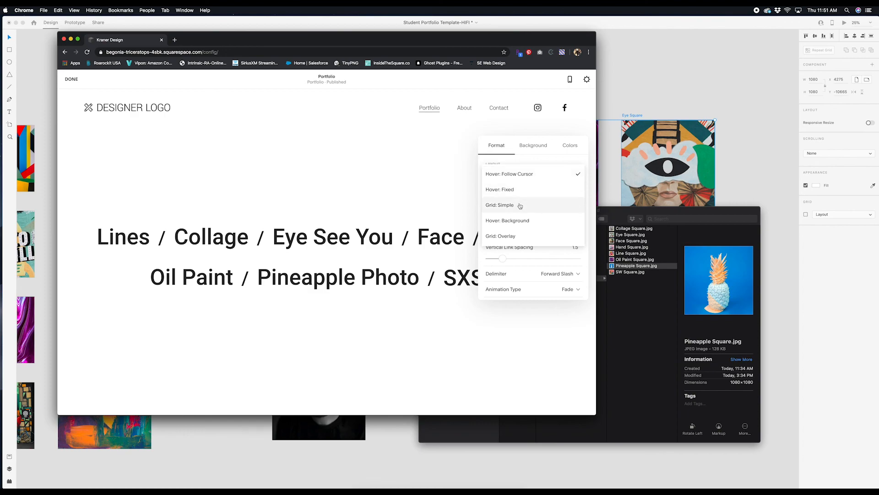
{"action": "left_click", "coordinate": [521, 237]}
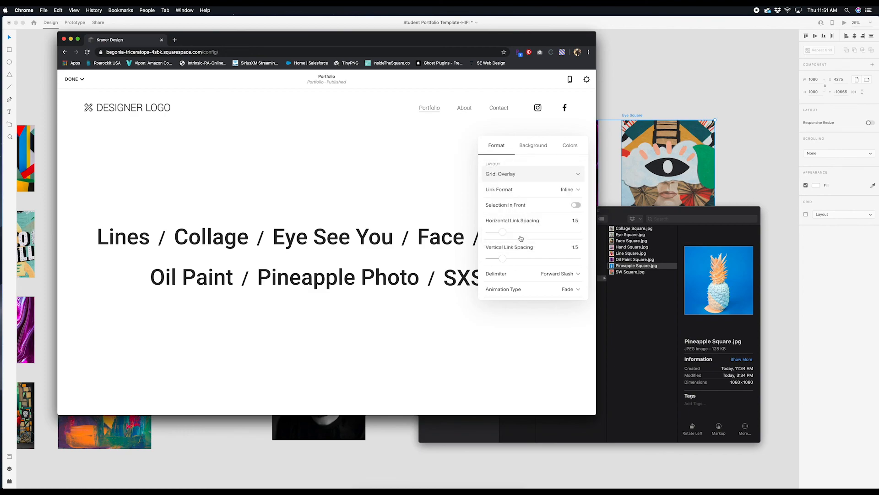
{"action": "left_click", "coordinate": [74, 79]}
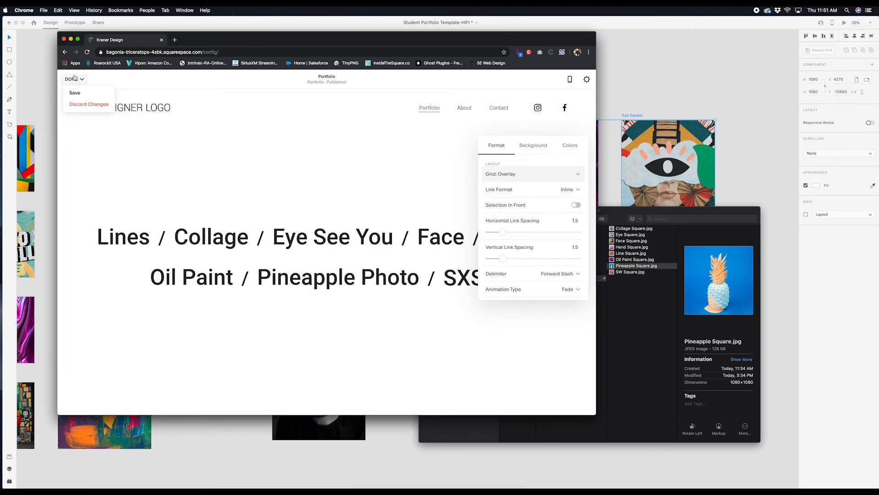
{"action": "left_click", "coordinate": [74, 93]}
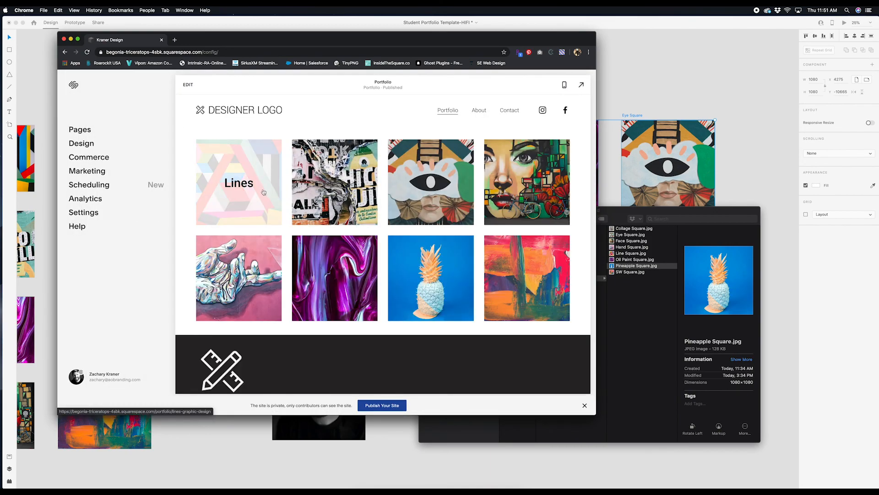
{"action": "left_click", "coordinate": [580, 86]}
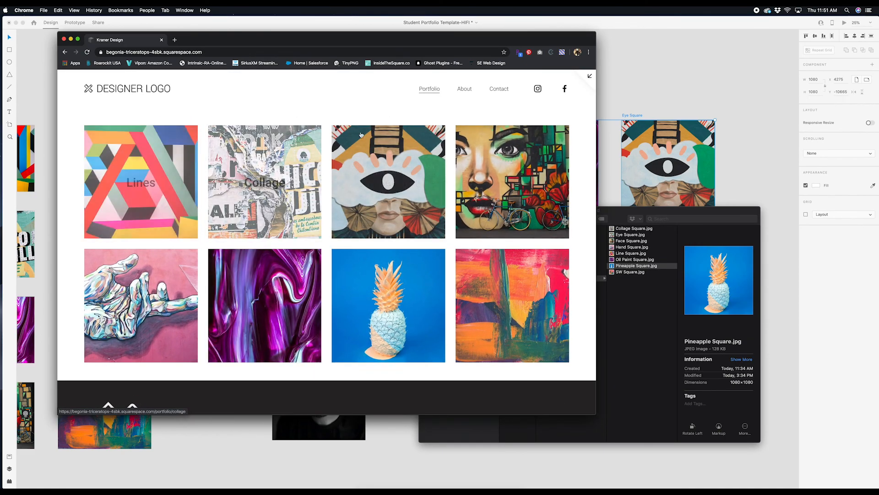
{"action": "left_click", "coordinate": [589, 78]}
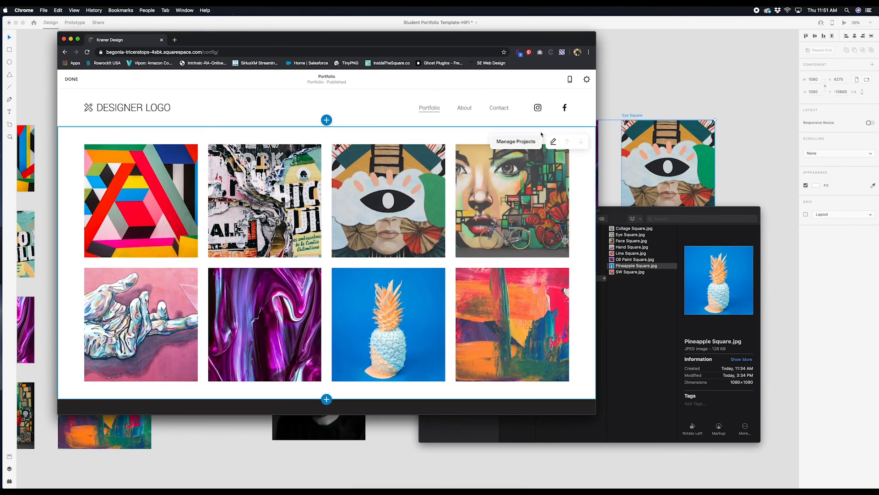
Step: Review the portfolio section's format options and aspect ratio choices, keeping 1:1 Square, and finish editing the page
{"action": "left_click", "coordinate": [552, 144]}
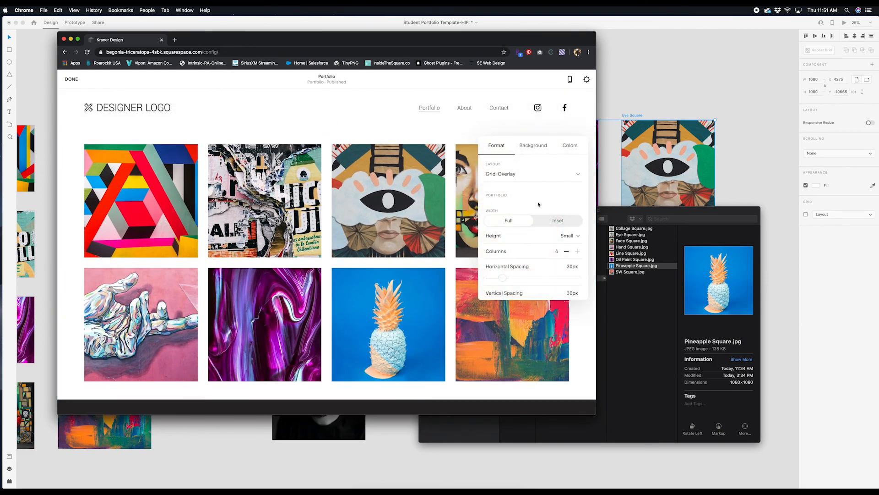
{"action": "scroll", "coordinate": [509, 250], "scroll_direction": "down", "scroll_amount": 5}
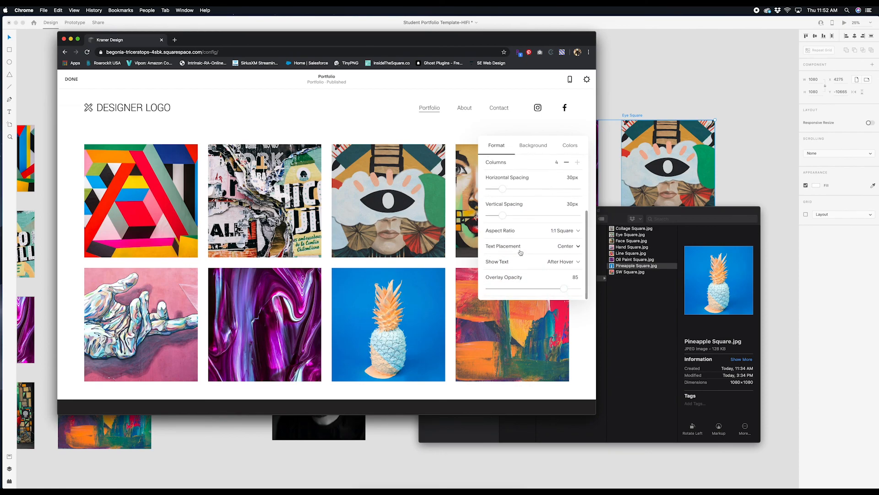
{"action": "scroll", "coordinate": [510, 206], "scroll_direction": "up", "scroll_amount": 5}
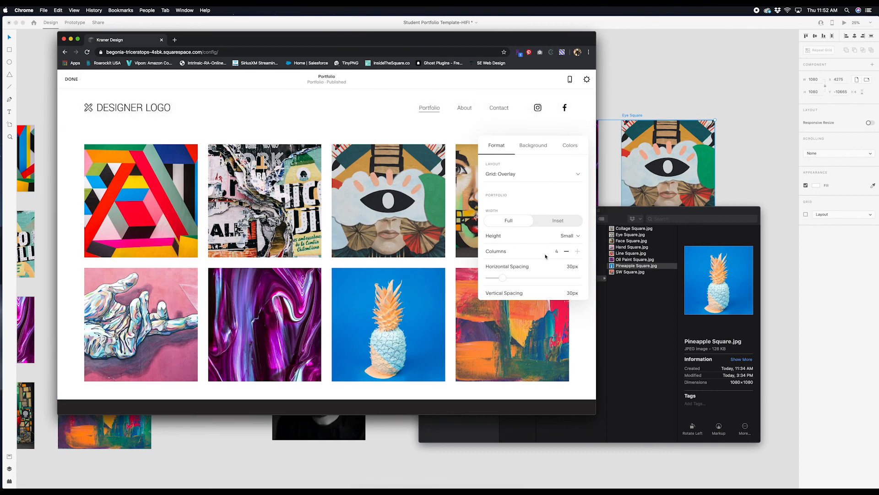
{"action": "scroll", "coordinate": [546, 256], "scroll_direction": "down", "scroll_amount": 3}
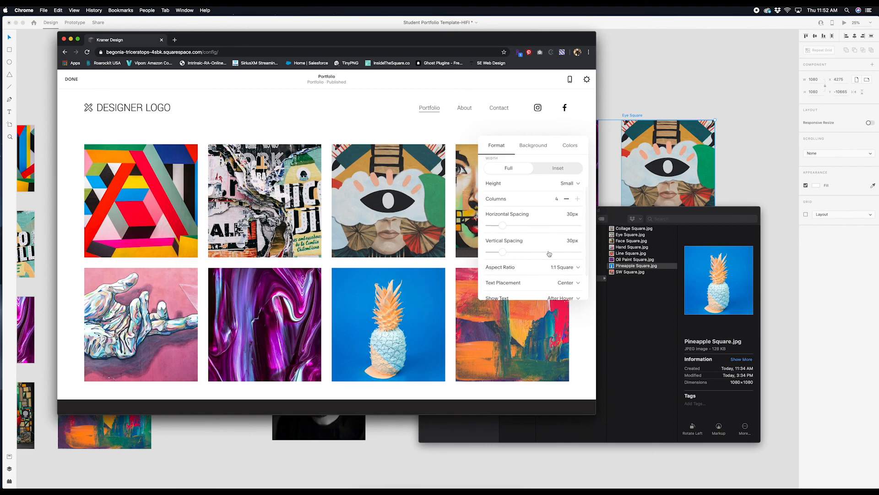
{"action": "scroll", "coordinate": [549, 254], "scroll_direction": "down", "scroll_amount": 1}
{"action": "left_click", "coordinate": [547, 246]}
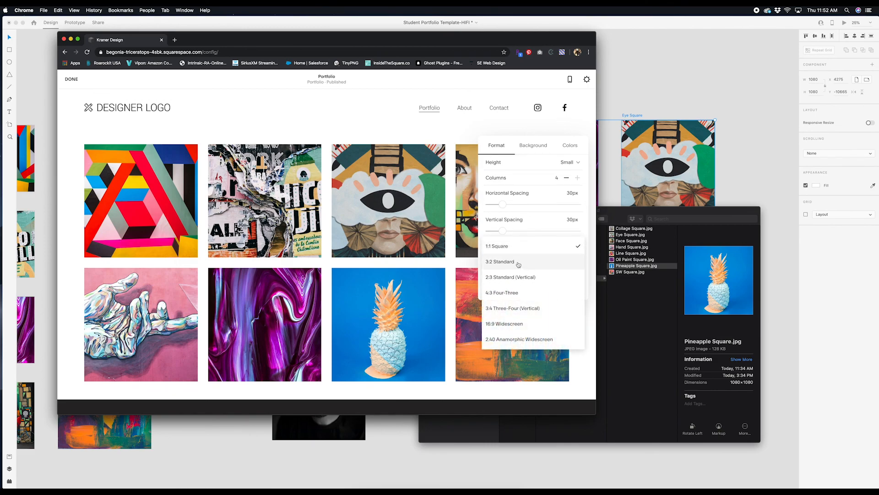
{"action": "left_click", "coordinate": [421, 136]}
{"action": "left_click", "coordinate": [69, 80]}
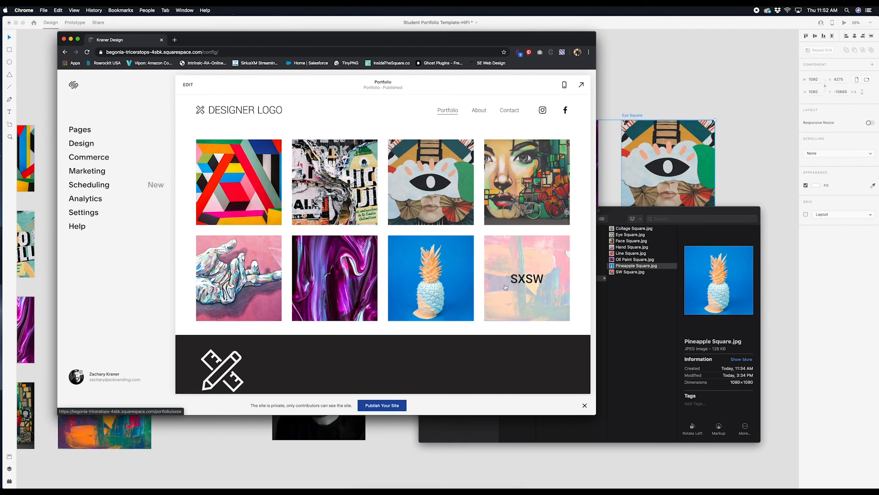
Step: Rename the site ID of the built-in domain to classportfoliotest1 in the site's domain settings
{"action": "left_click", "coordinate": [80, 212]}
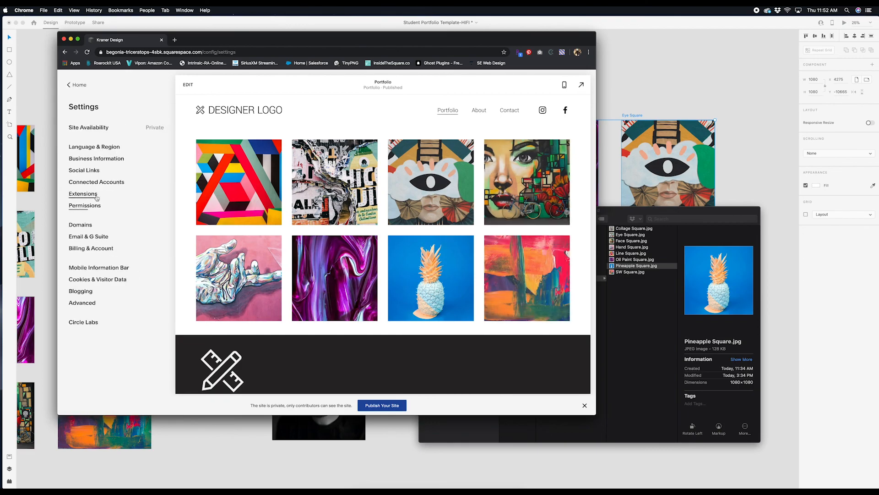
{"action": "left_click", "coordinate": [87, 225]}
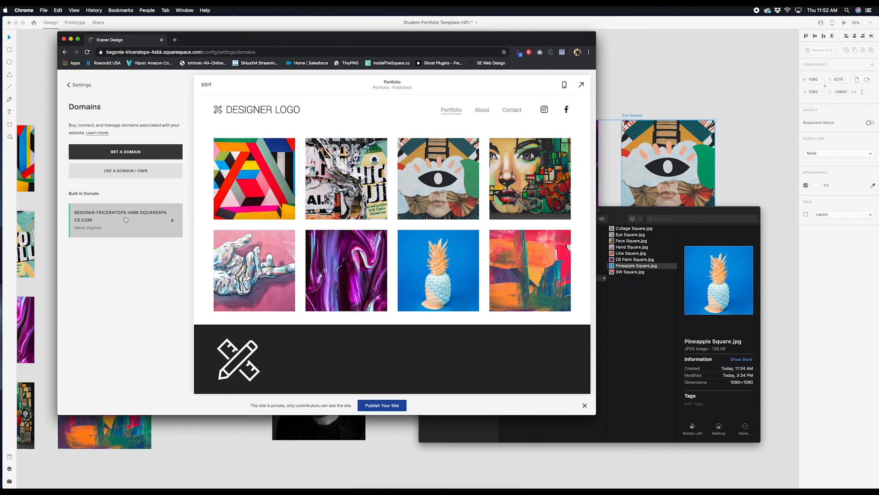
{"action": "left_click", "coordinate": [166, 224]}
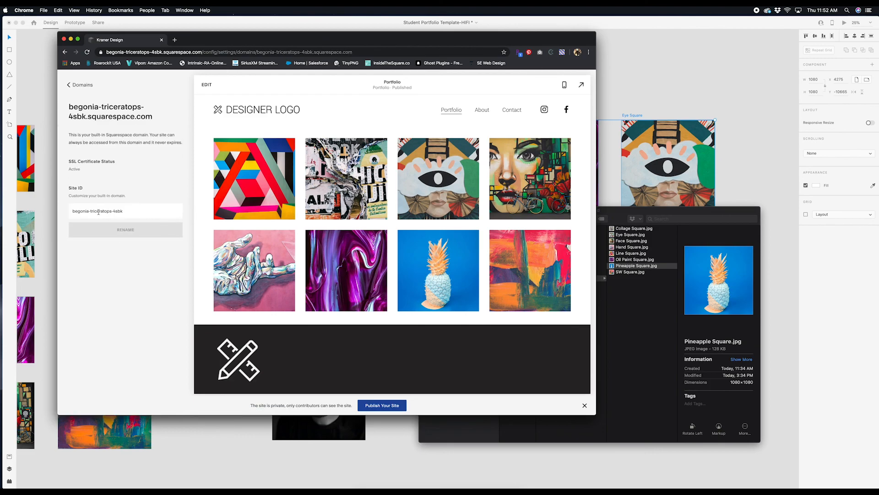
{"action": "triple_click", "coordinate": [128, 211]}
{"action": "type", "text": "classportfoliotest1"}
{"action": "left_click", "coordinate": [157, 231]}
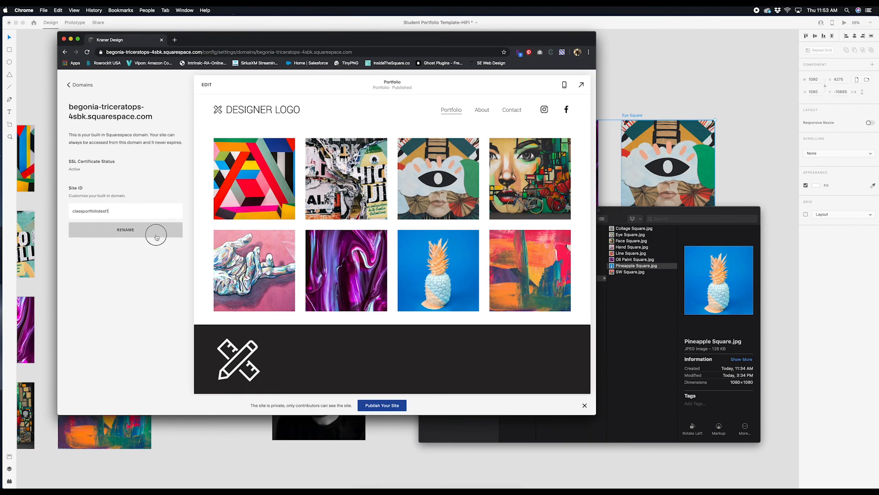
{"action": "left_click", "coordinate": [176, 258]}
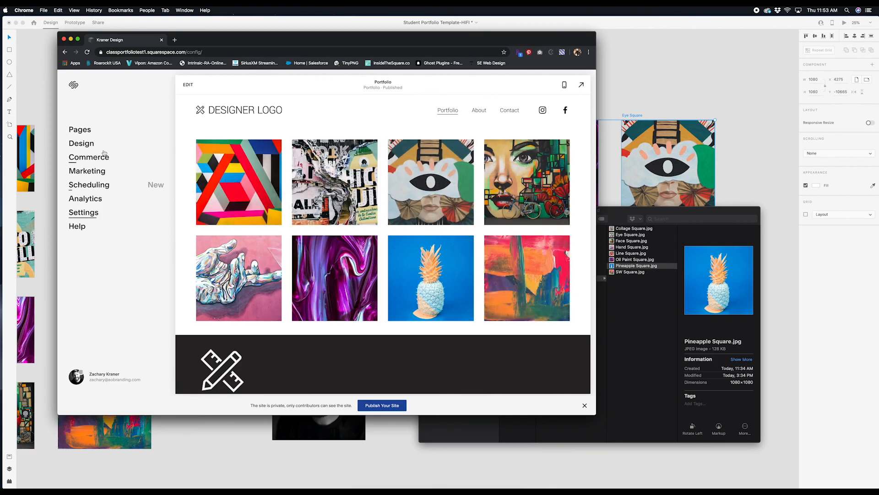
{"action": "left_click", "coordinate": [90, 132]}
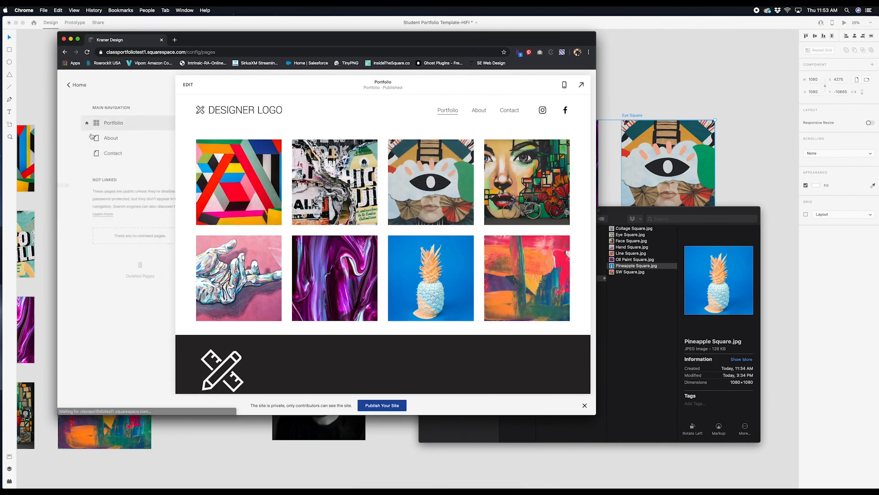
{"action": "left_click", "coordinate": [92, 89]}
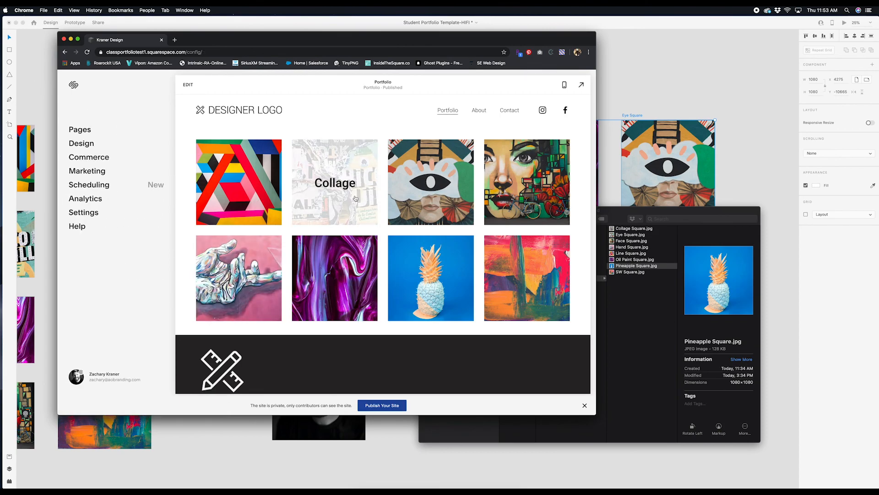